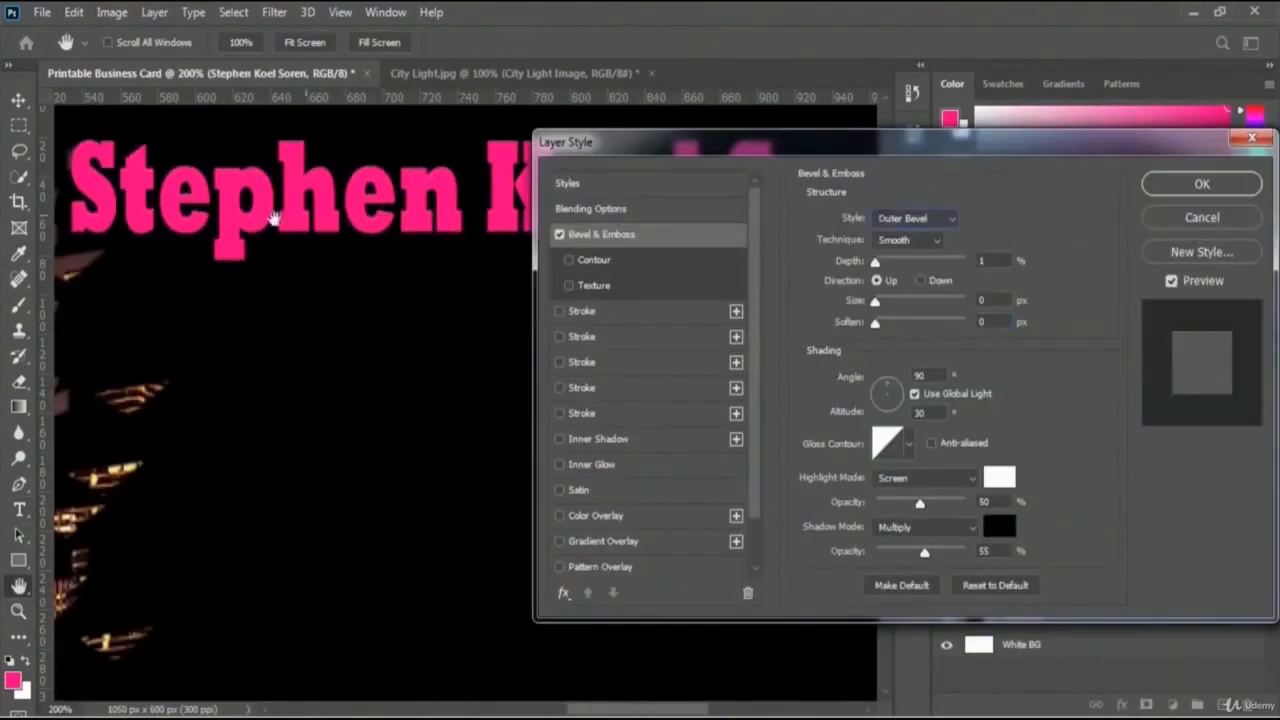
# Step: Review the bevel and stroke styles on the pink name text of the finished card
pyautogui.press('Return')
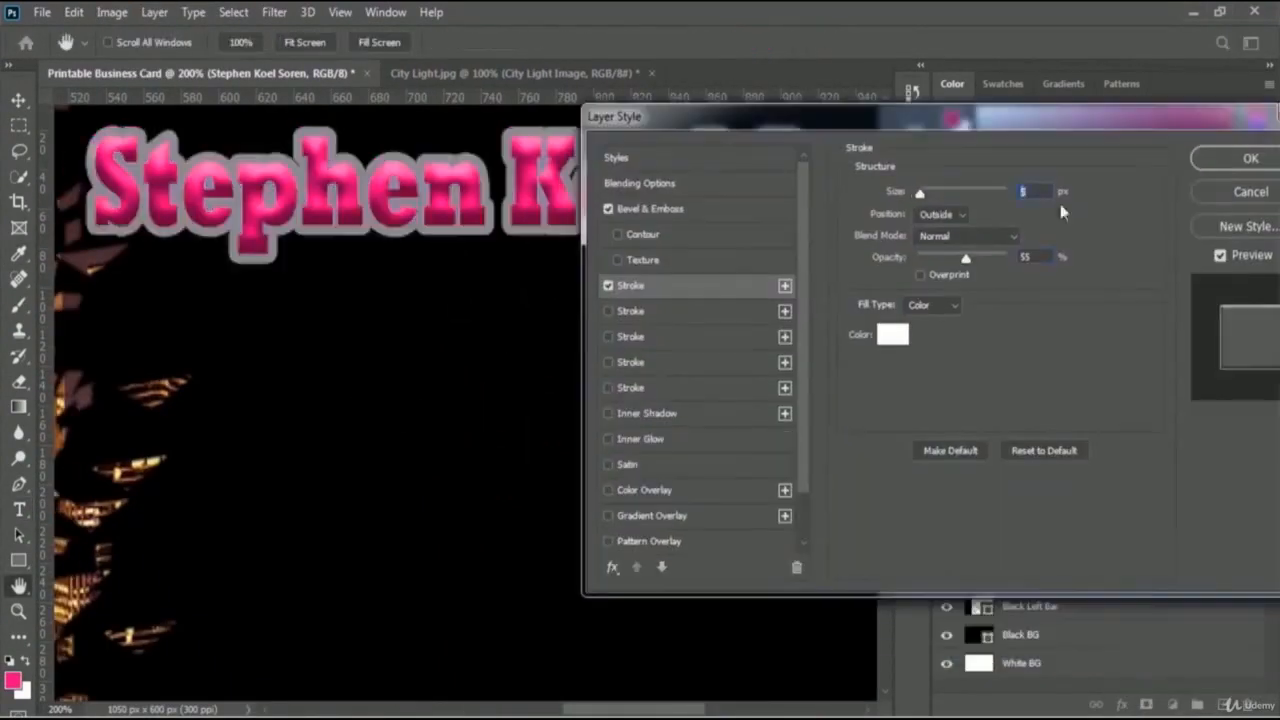
pyautogui.press('Return')
pyautogui.hotkey('ctrl', '0')
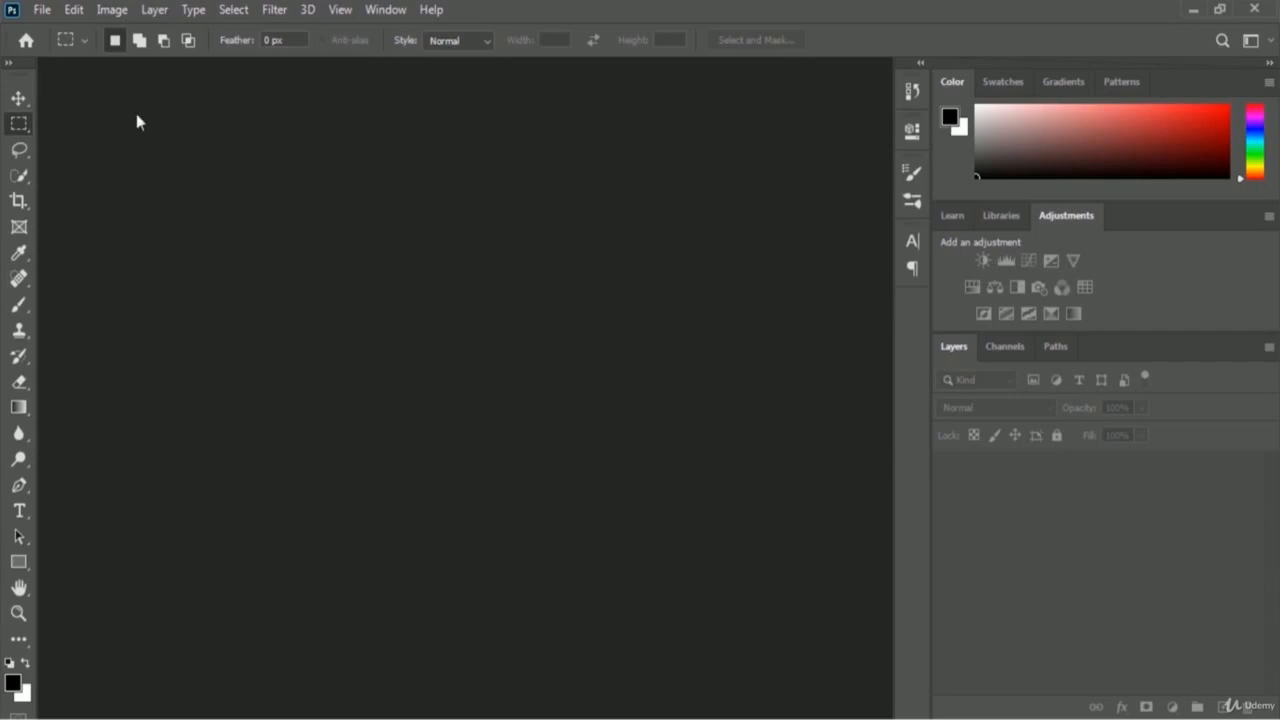
# Step: Create a new 3.5 × 2 inch, 300 ppi document named 'Printable Business Card'
pyautogui.click(44, 11)
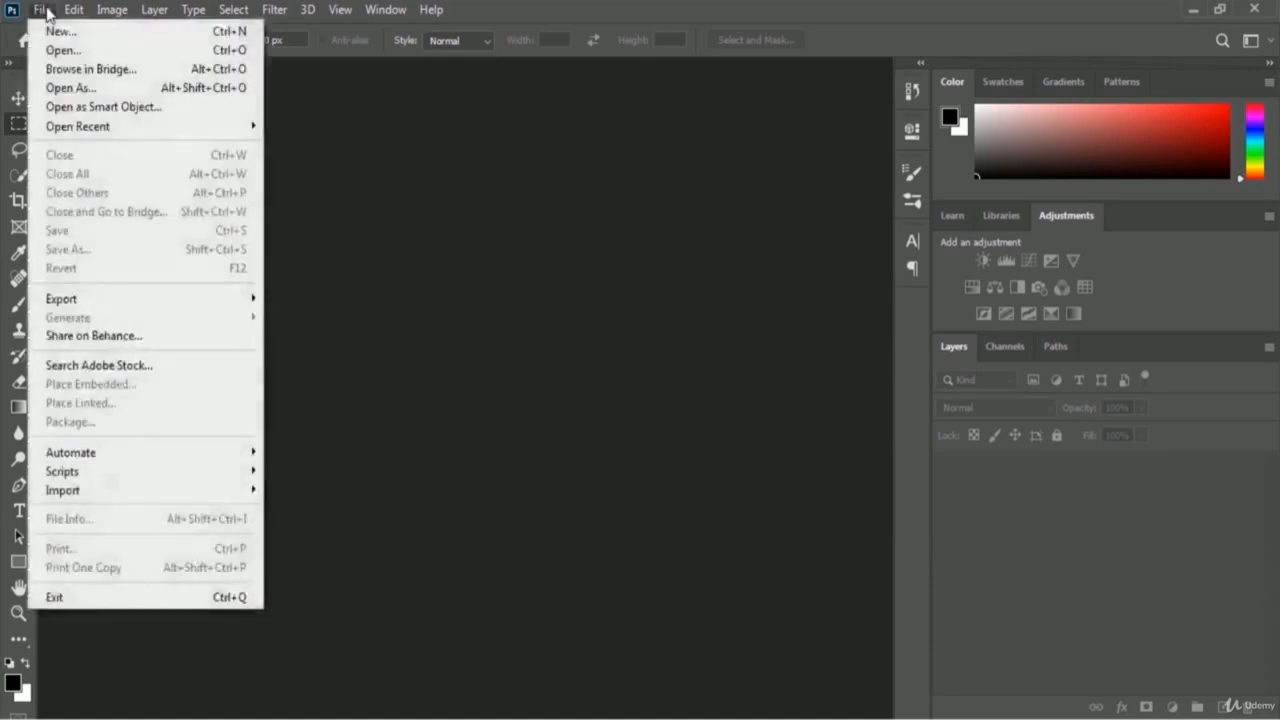
pyautogui.click(137, 35)
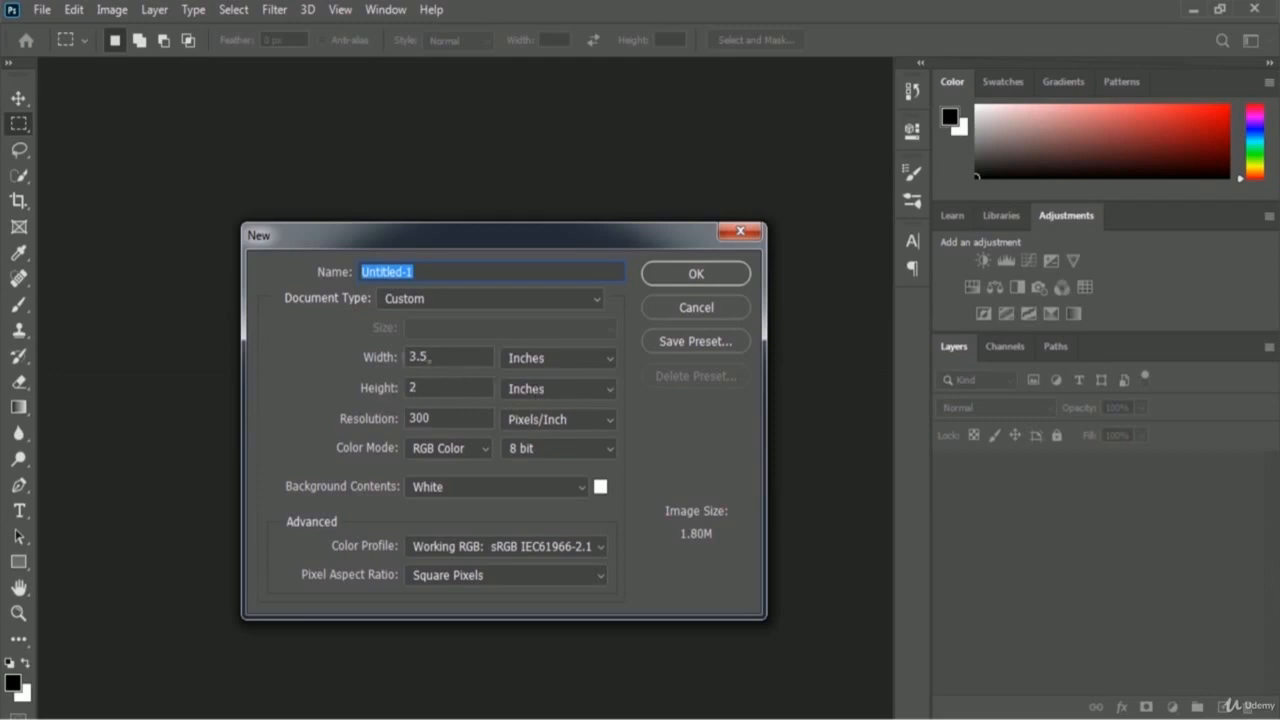
pyautogui.click(566, 364)
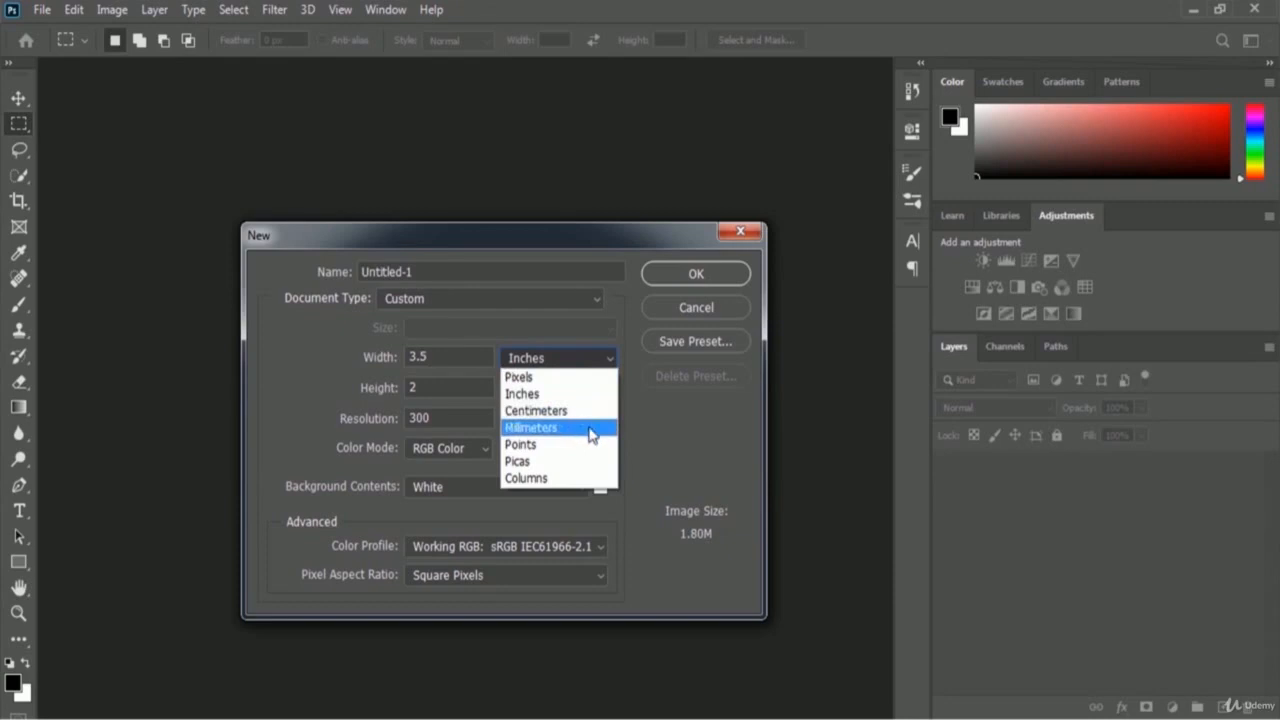
pyautogui.click(560, 396)
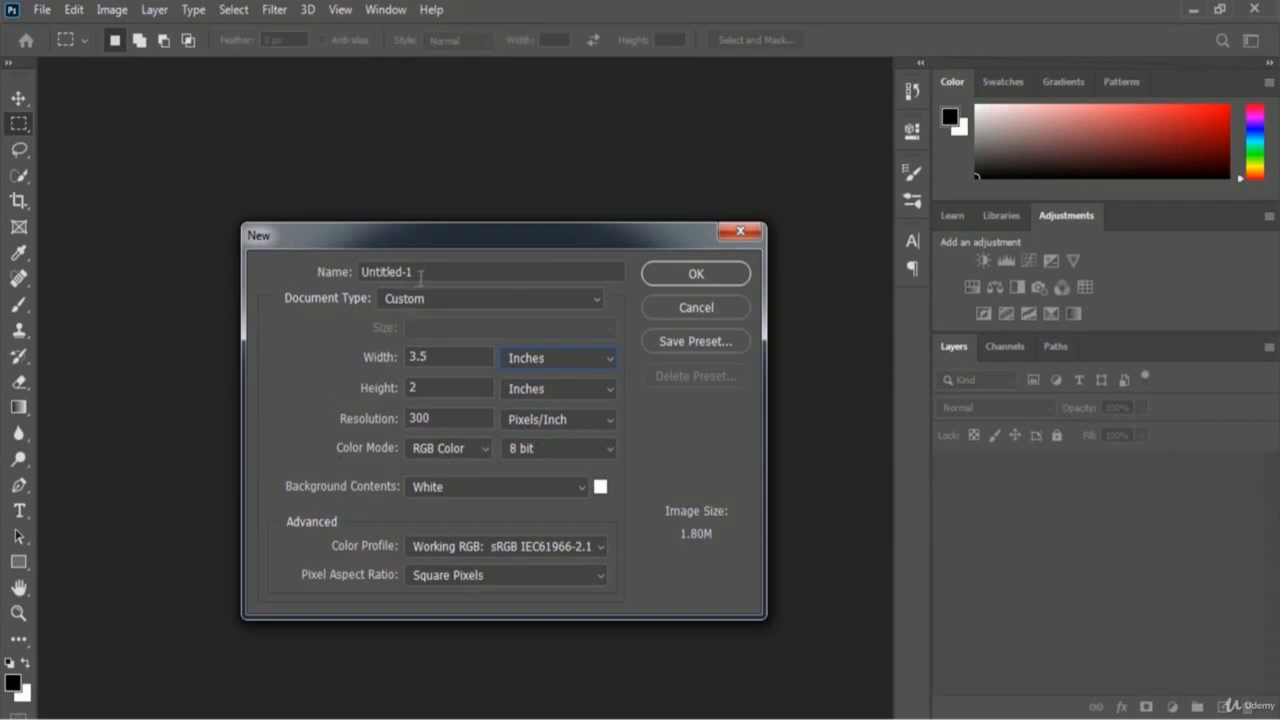
pyautogui.moveTo(444, 272); pyautogui.dragTo(300, 268)
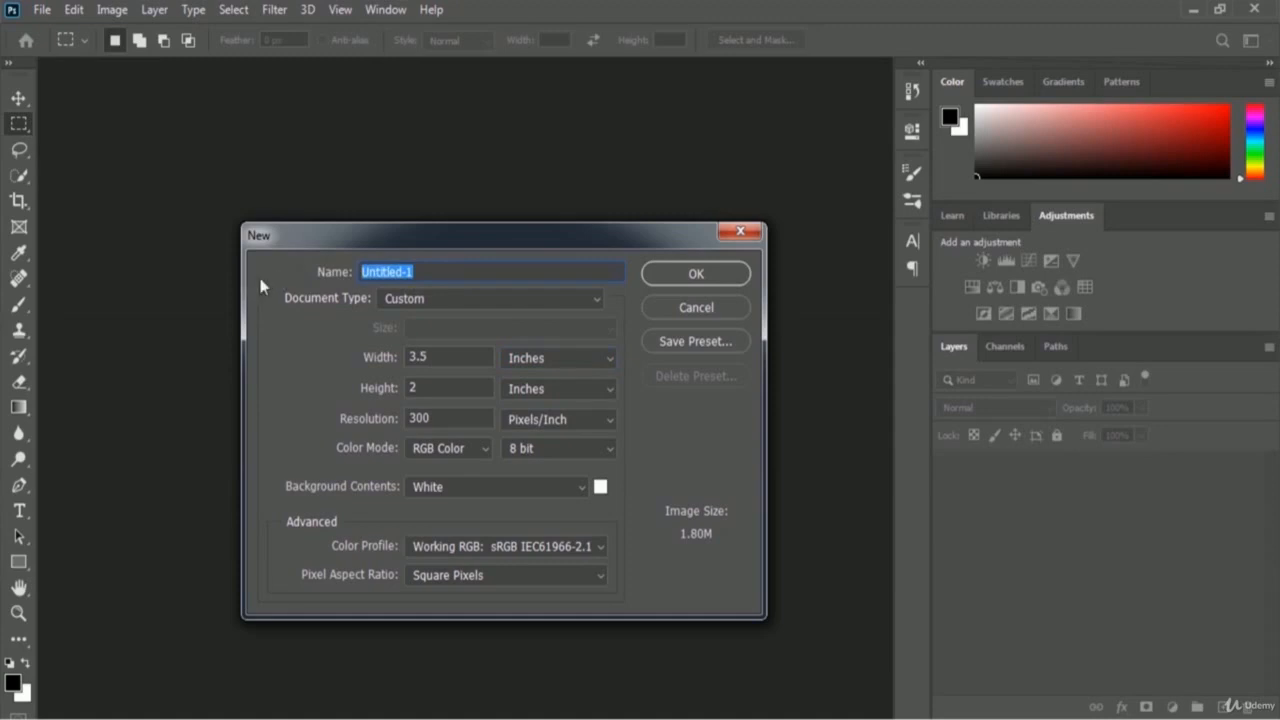
pyautogui.write('Printable Bus')
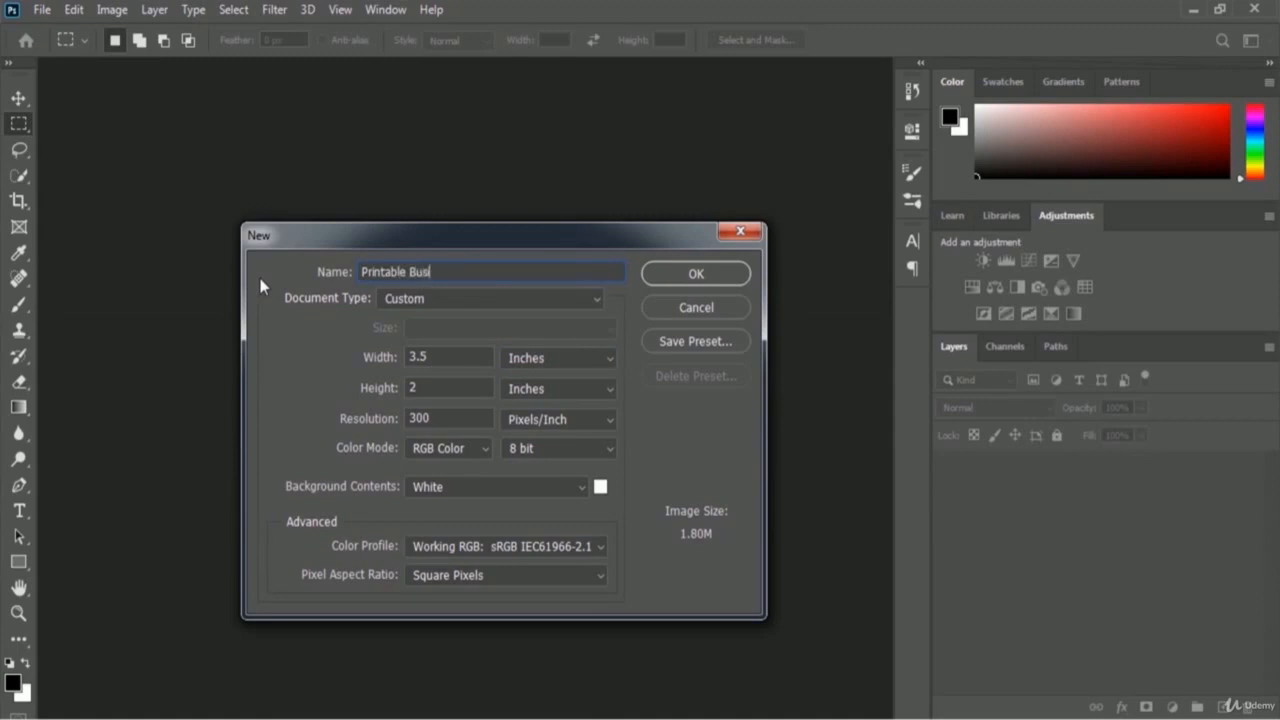
pyautogui.write('iness Card')
pyautogui.click(735, 276)
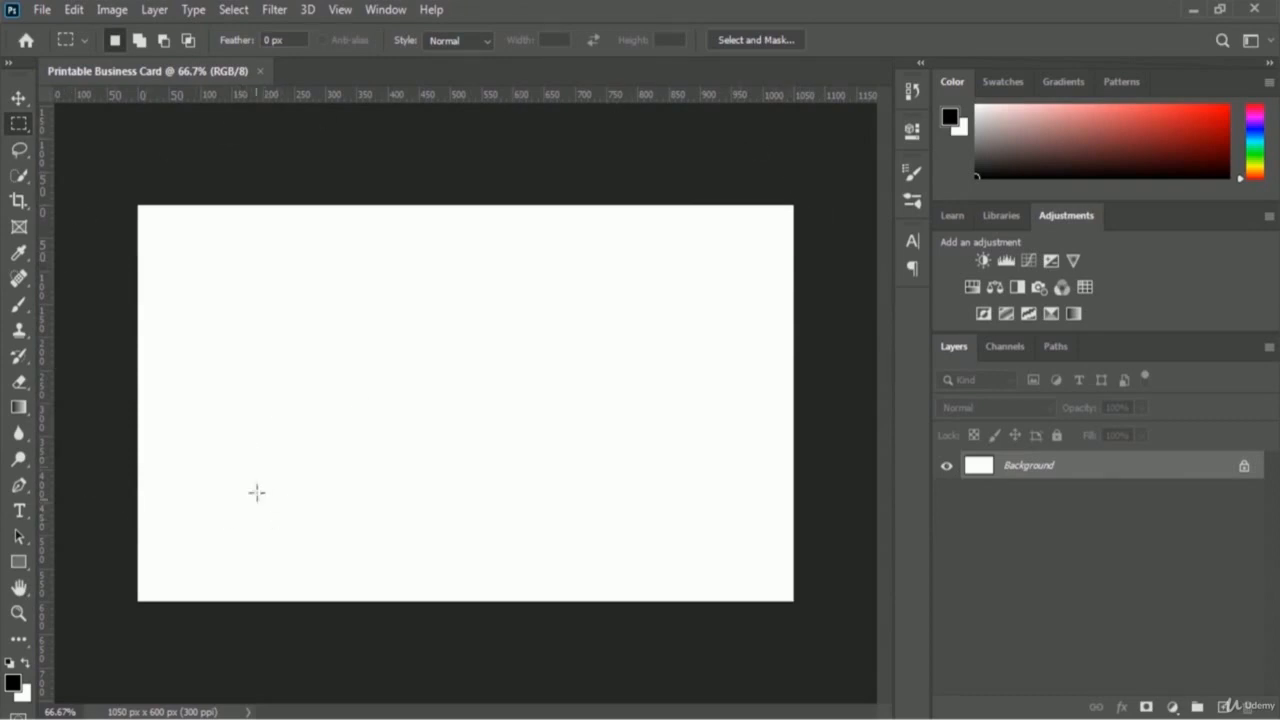
# Step: Convert the locked Background into a regular layer named 'White BG'
pyautogui.doubleClick(1027, 470)
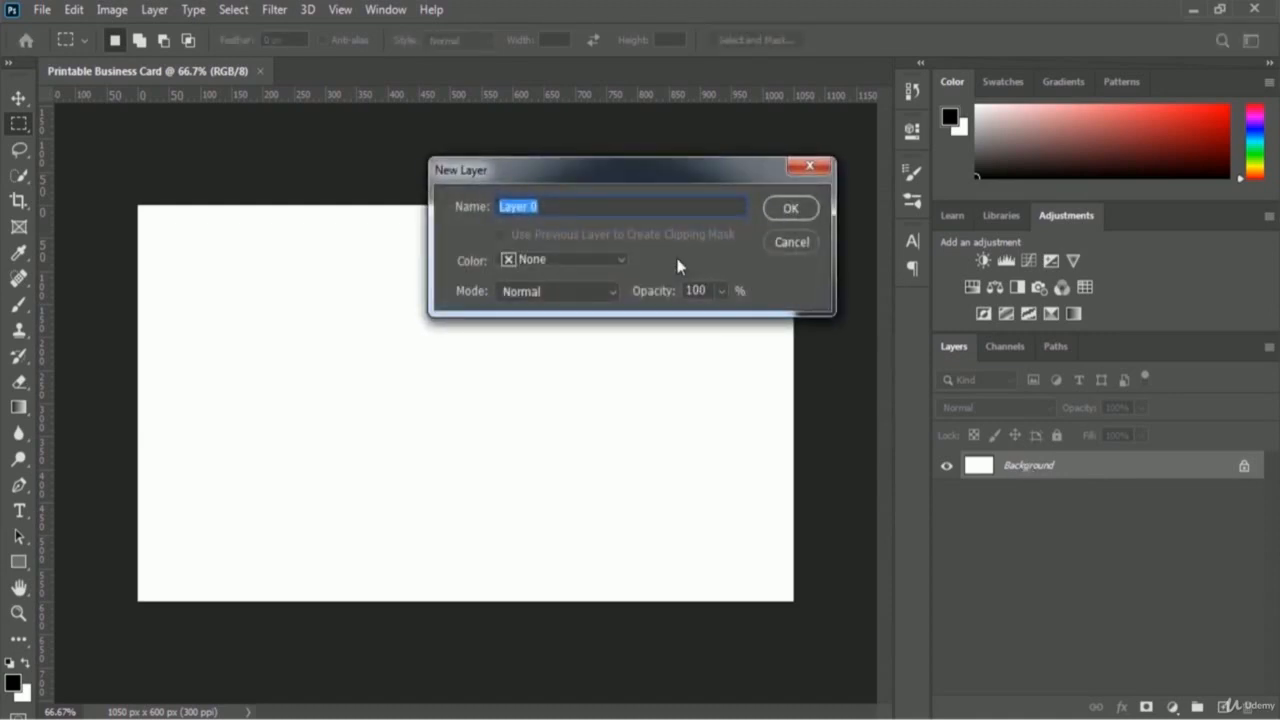
pyautogui.write('White BG')
pyautogui.click(805, 214)
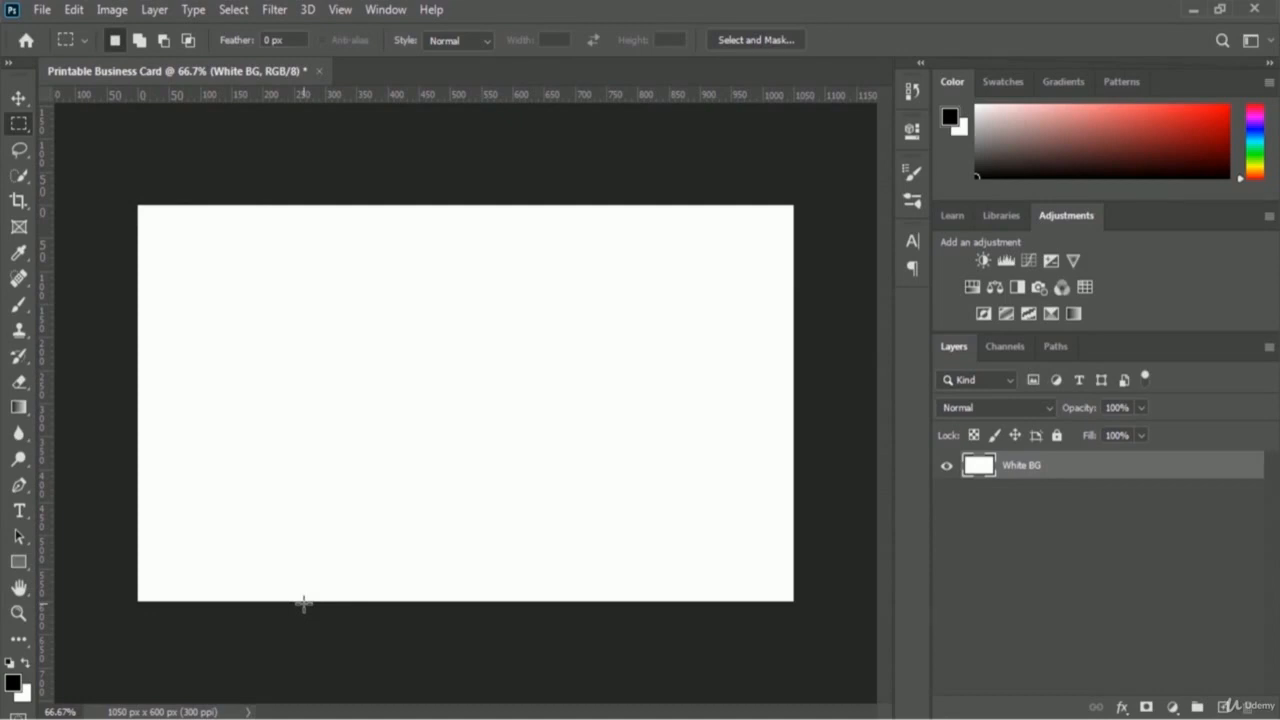
# Step: Select the Rectangle tool and set its fill to solid black #000000
pyautogui.click(19, 566)
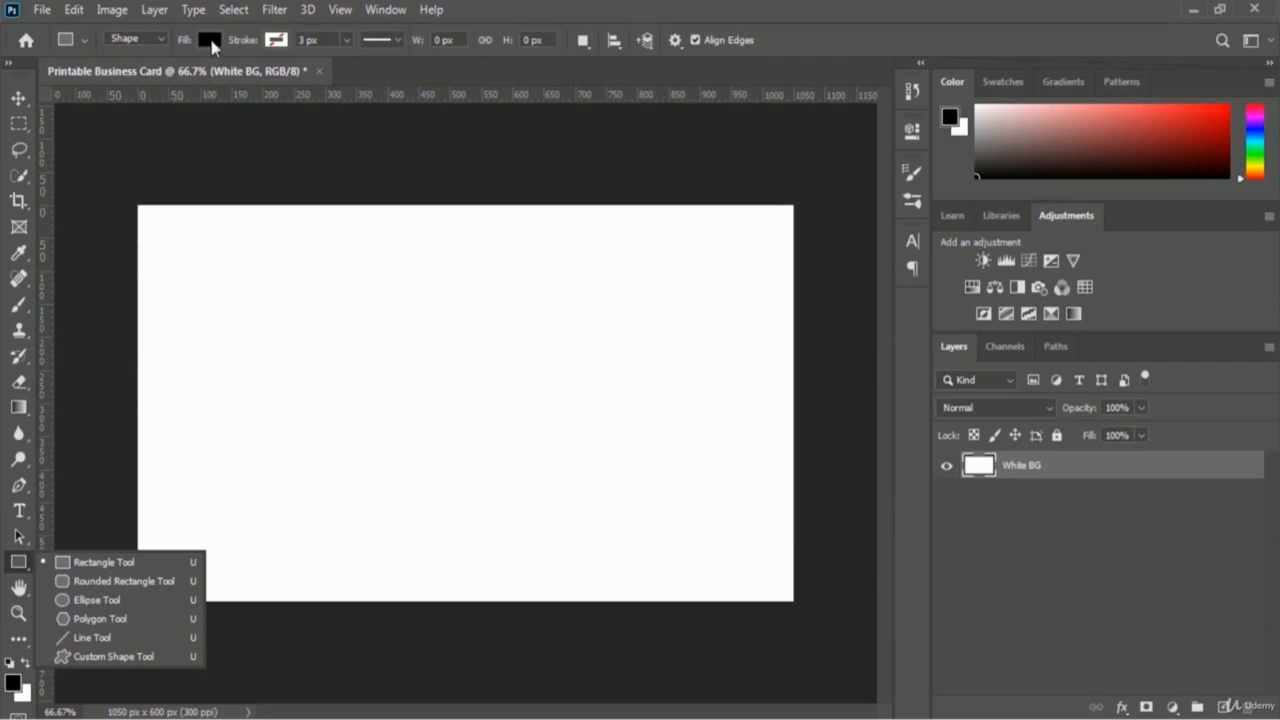
pyautogui.click(210, 42)
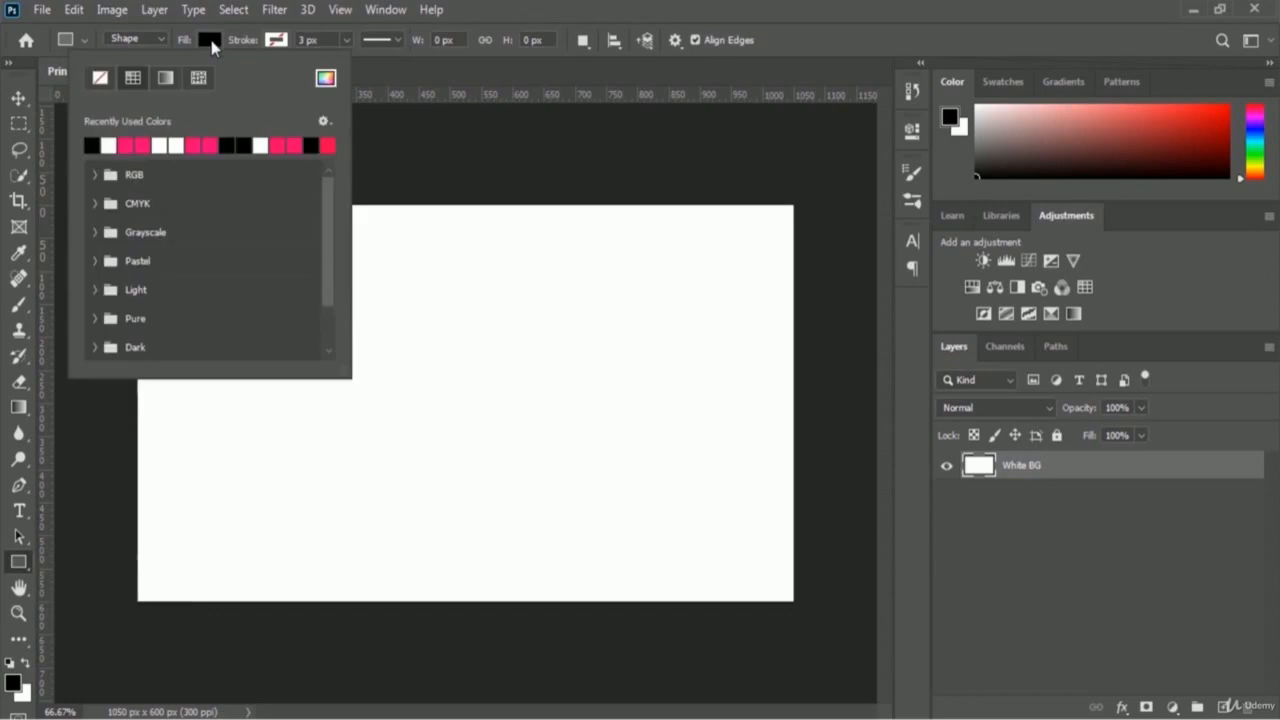
pyautogui.click(325, 78)
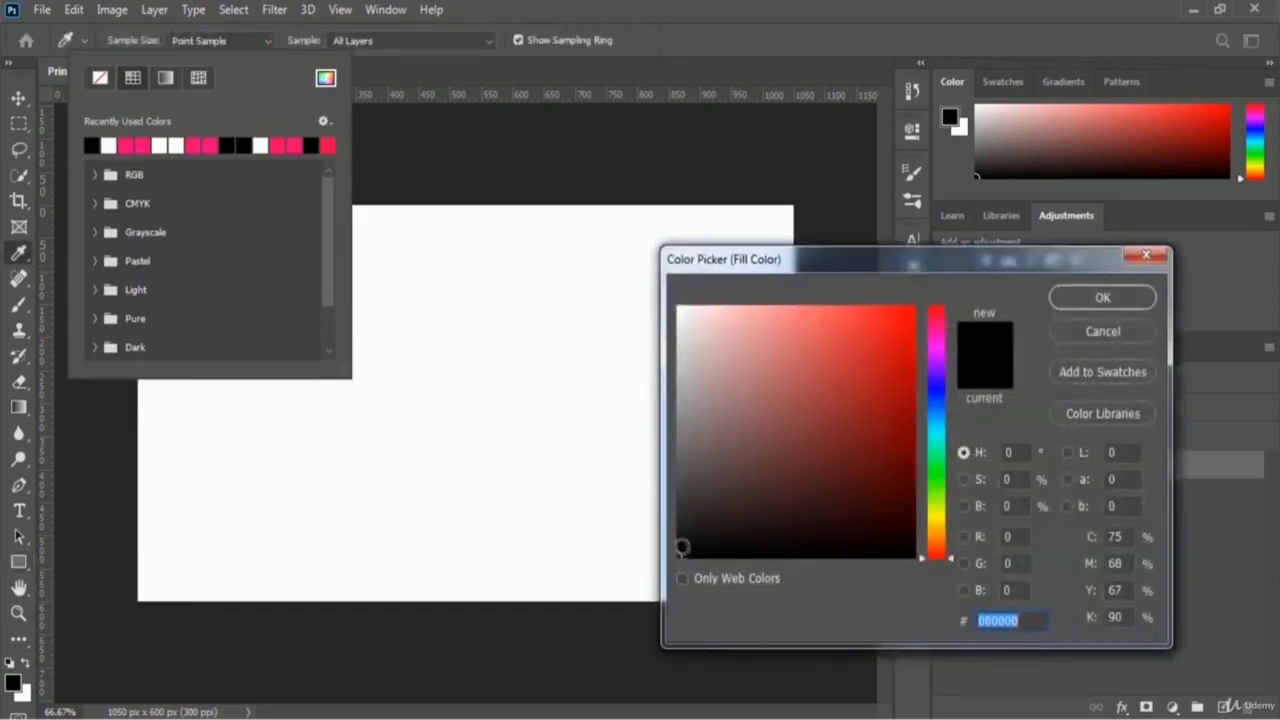
pyautogui.click(680, 550)
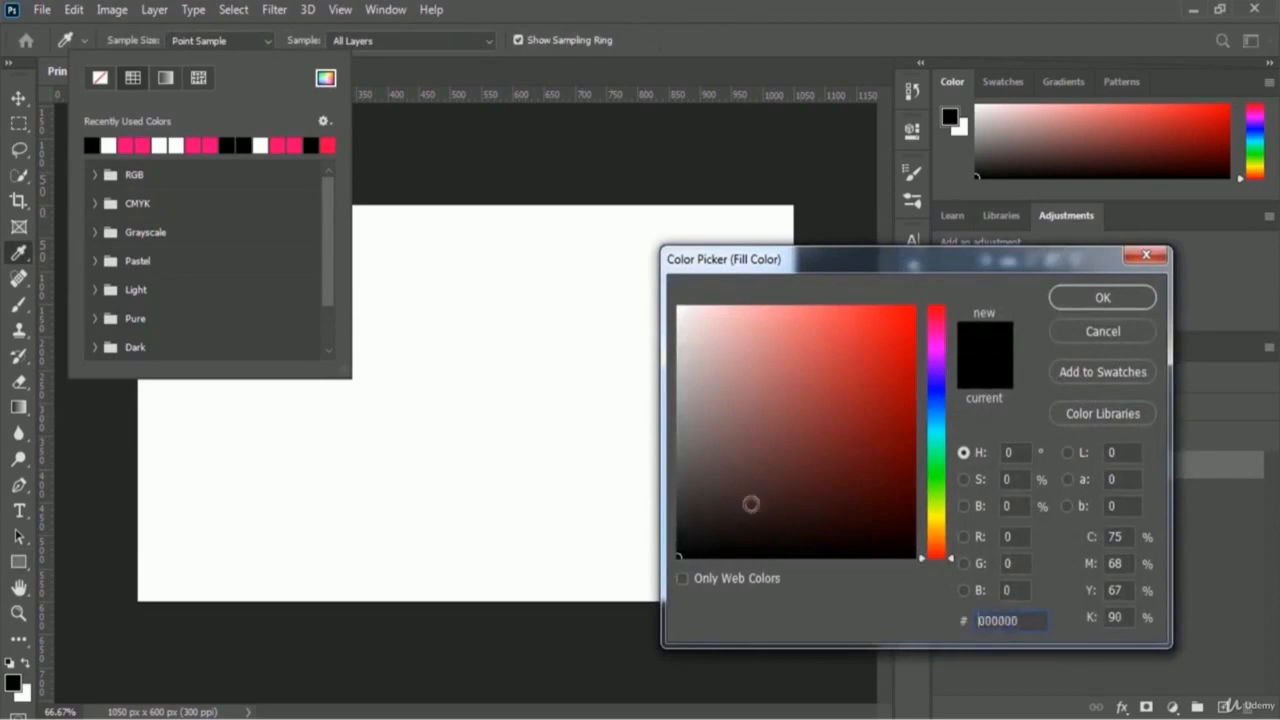
pyautogui.click(1080, 300)
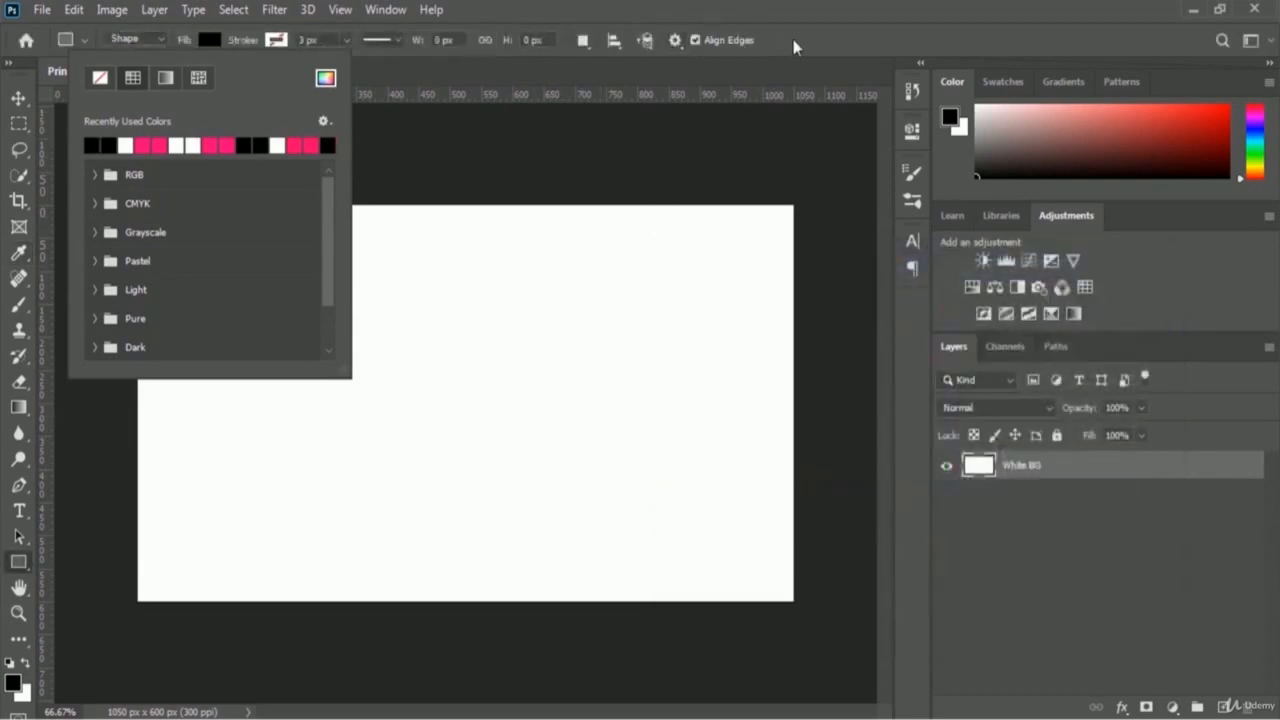
pyautogui.click(795, 47)
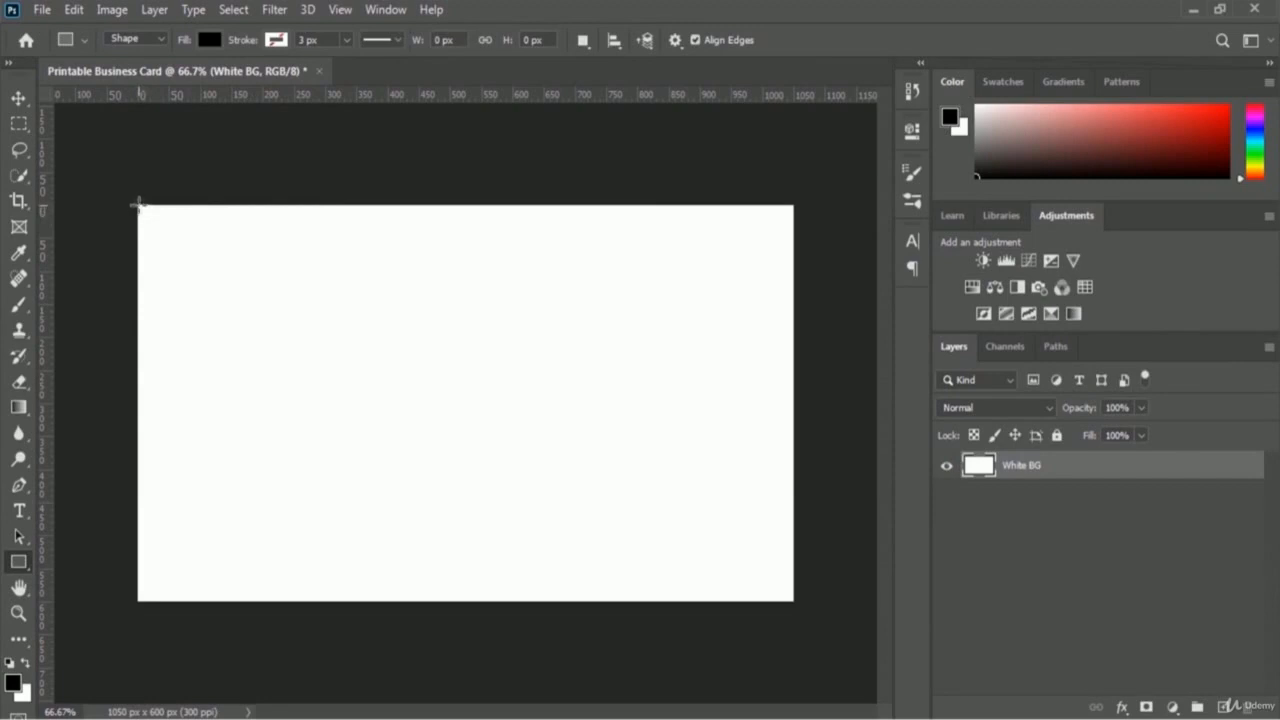
# Step: Draw a 236 × 600 px black bar on the card's left edge, naming its layer 'Black Left Bar'
pyautogui.moveTo(136, 204); pyautogui.dragTo(284, 601)
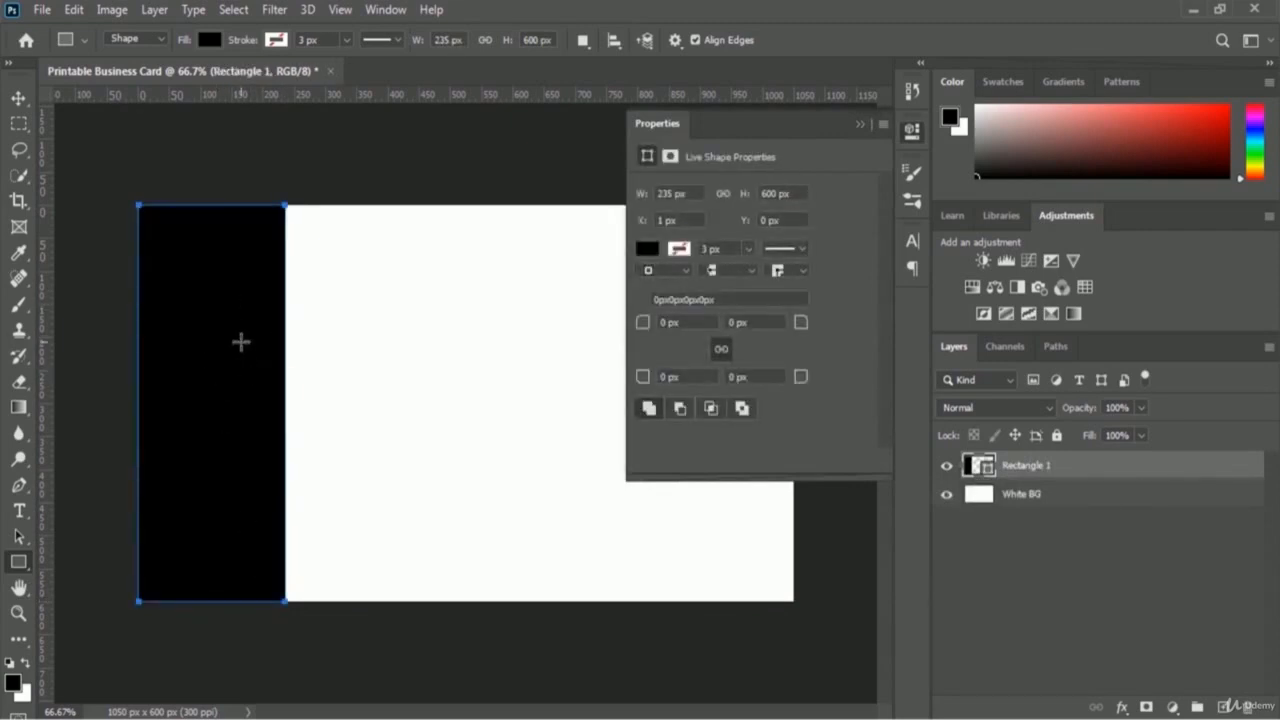
pyautogui.click(858, 127)
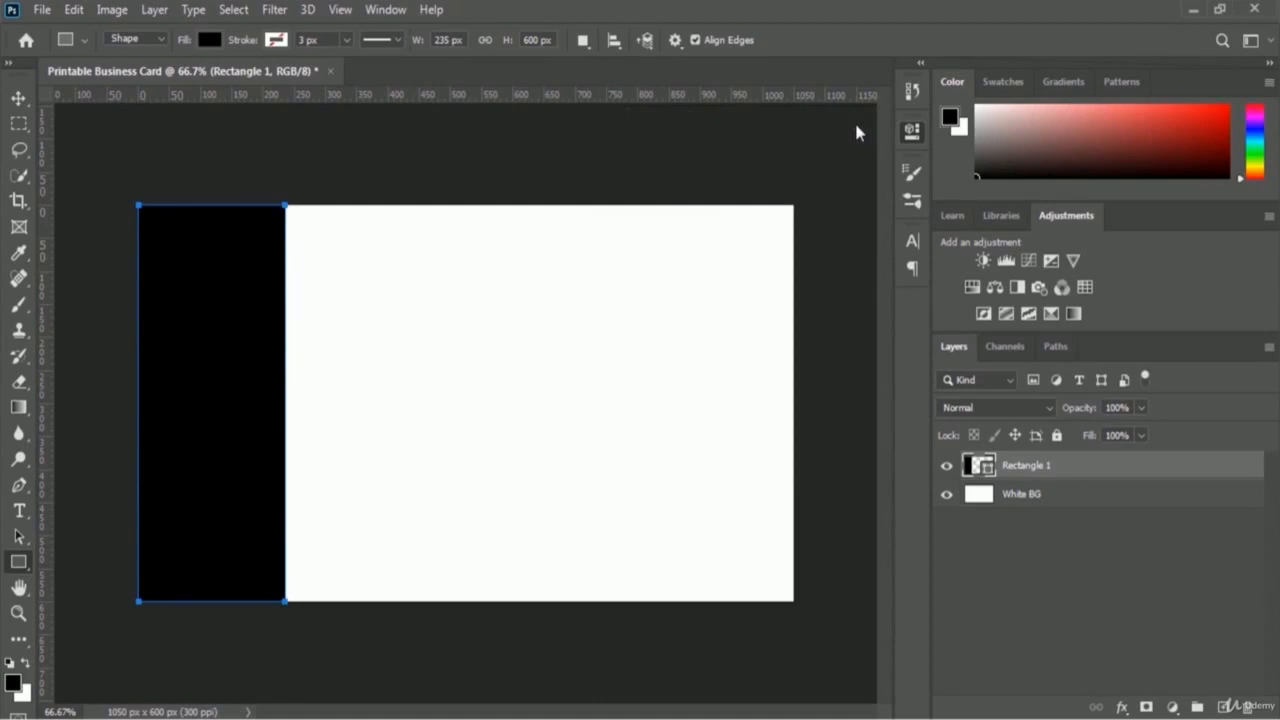
pyautogui.doubleClick(1028, 468)
pyautogui.write('Black Left Bar')
pyautogui.press('Return')
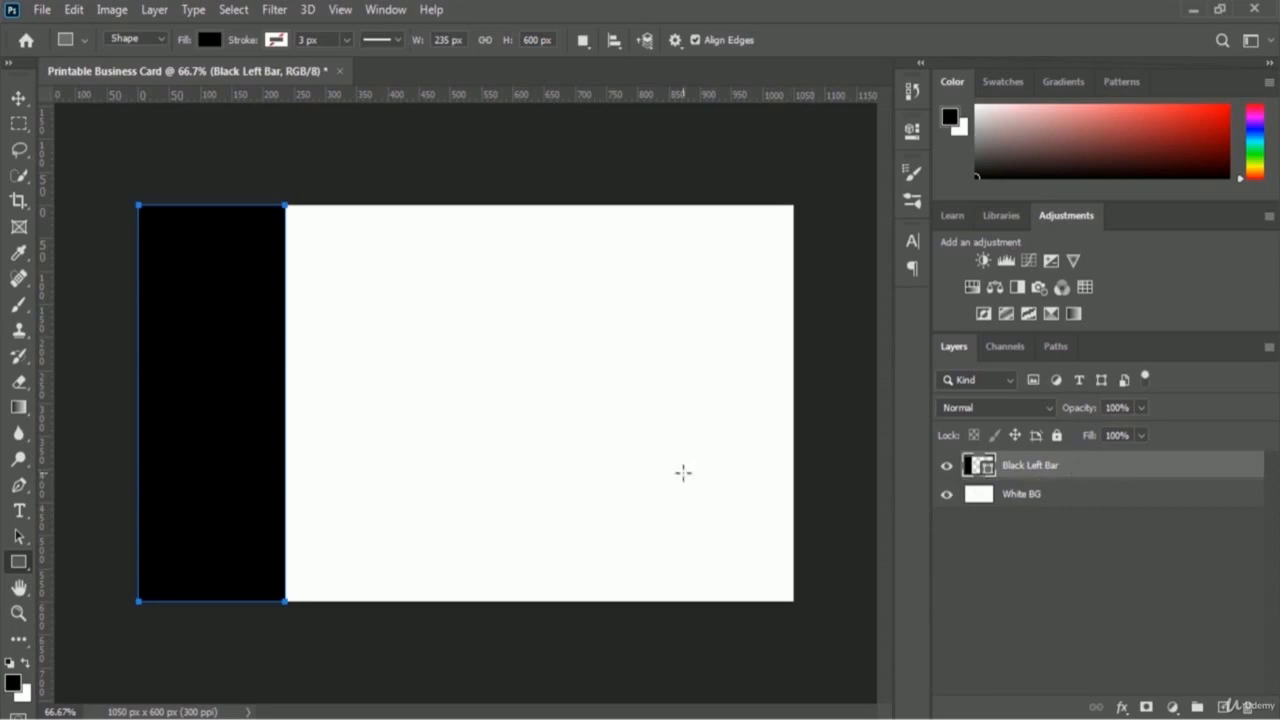
pyautogui.press('Escape')
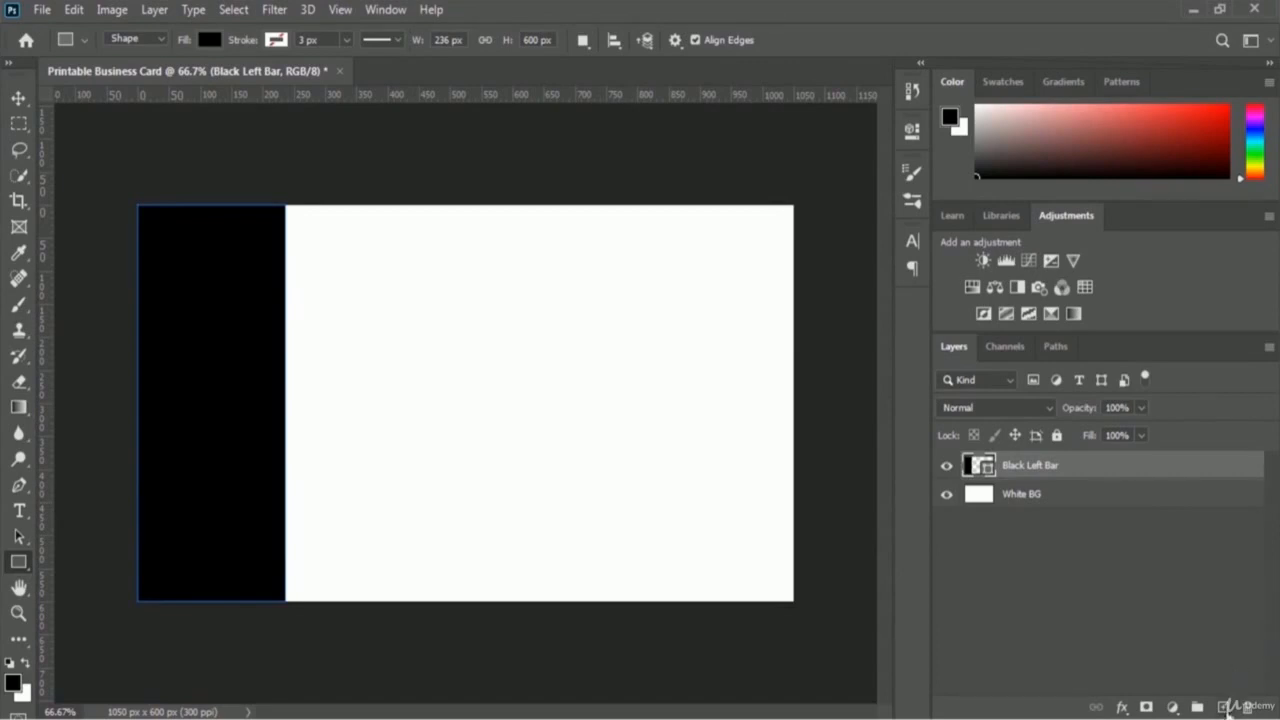
# Step: Add a new empty layer named 'Brush Effect' above the black bar
pyautogui.click(1222, 708)
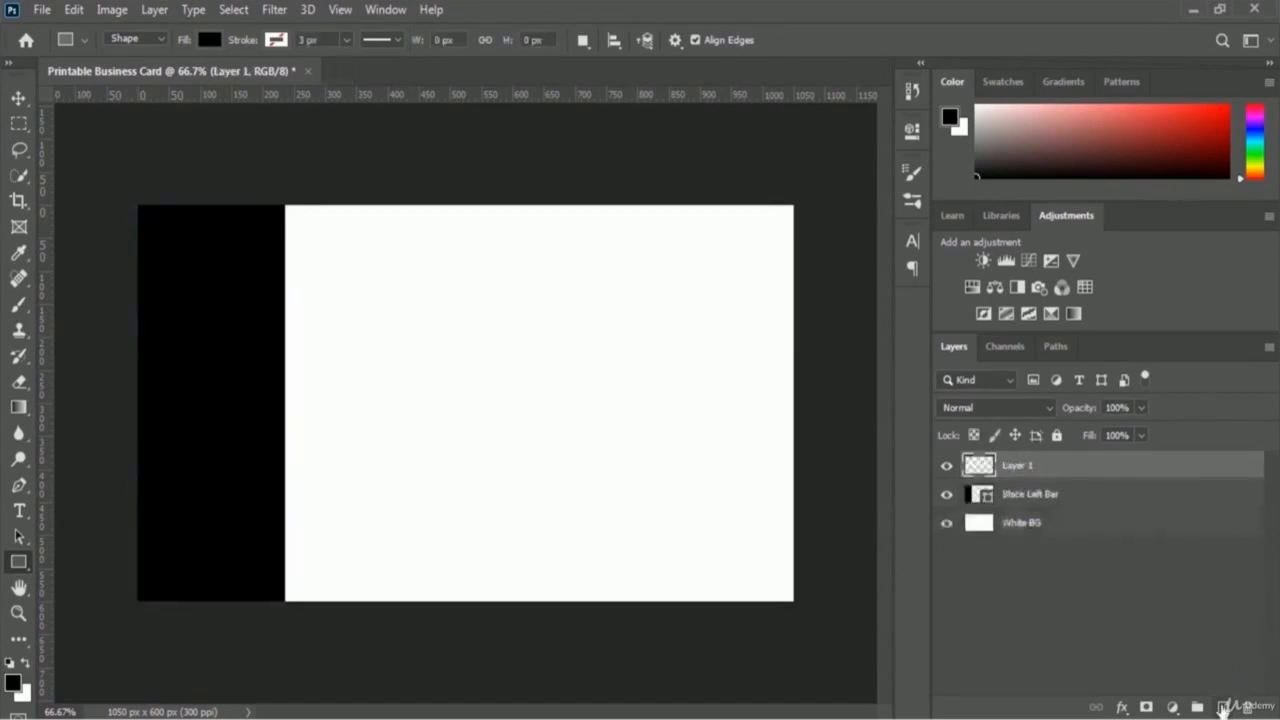
pyautogui.doubleClick(1018, 466)
pyautogui.write('Brush Effect')
pyautogui.press('Return')
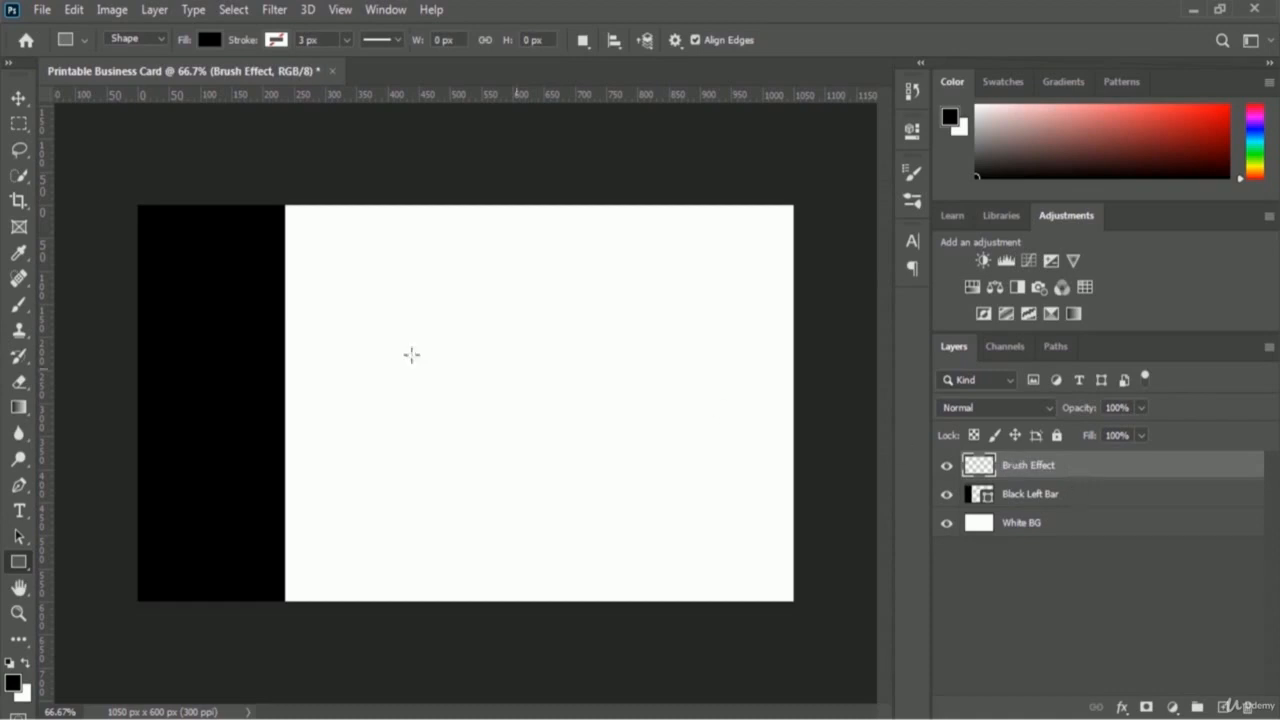
# Step: Switch to the Brush tool and display the Brushes panel's preset folders
pyautogui.click(20, 310)
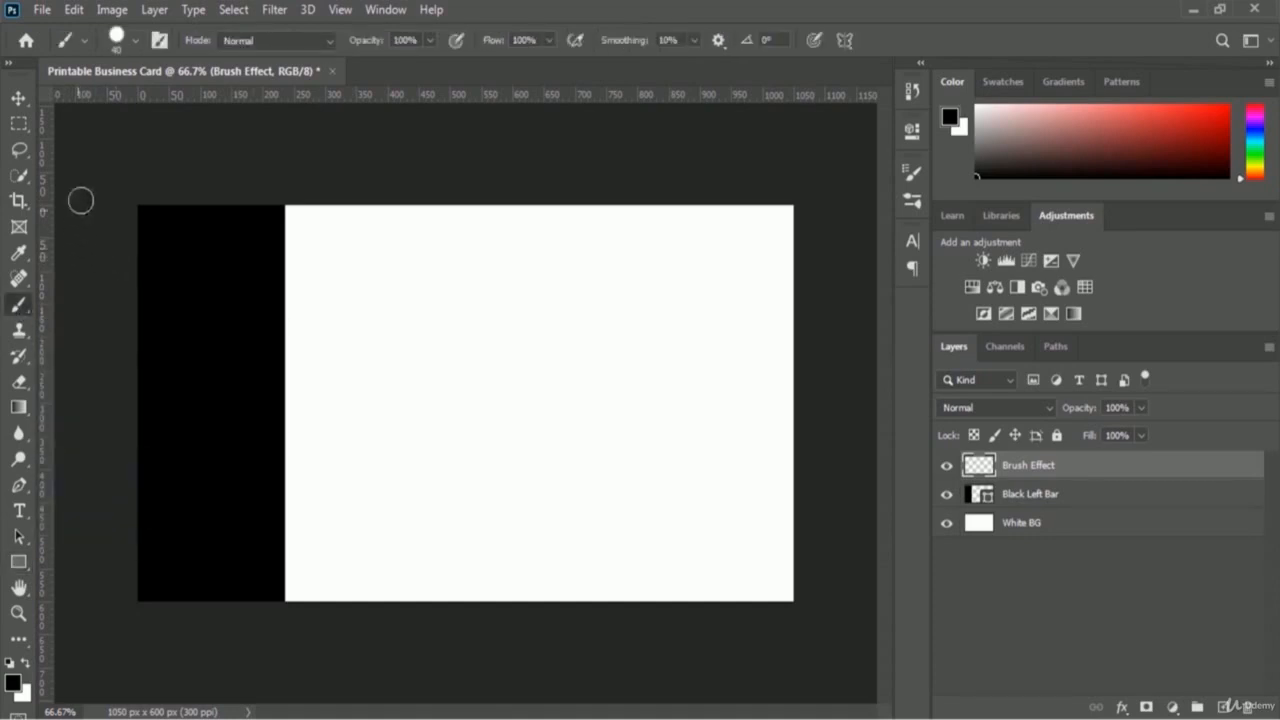
pyautogui.click(159, 42)
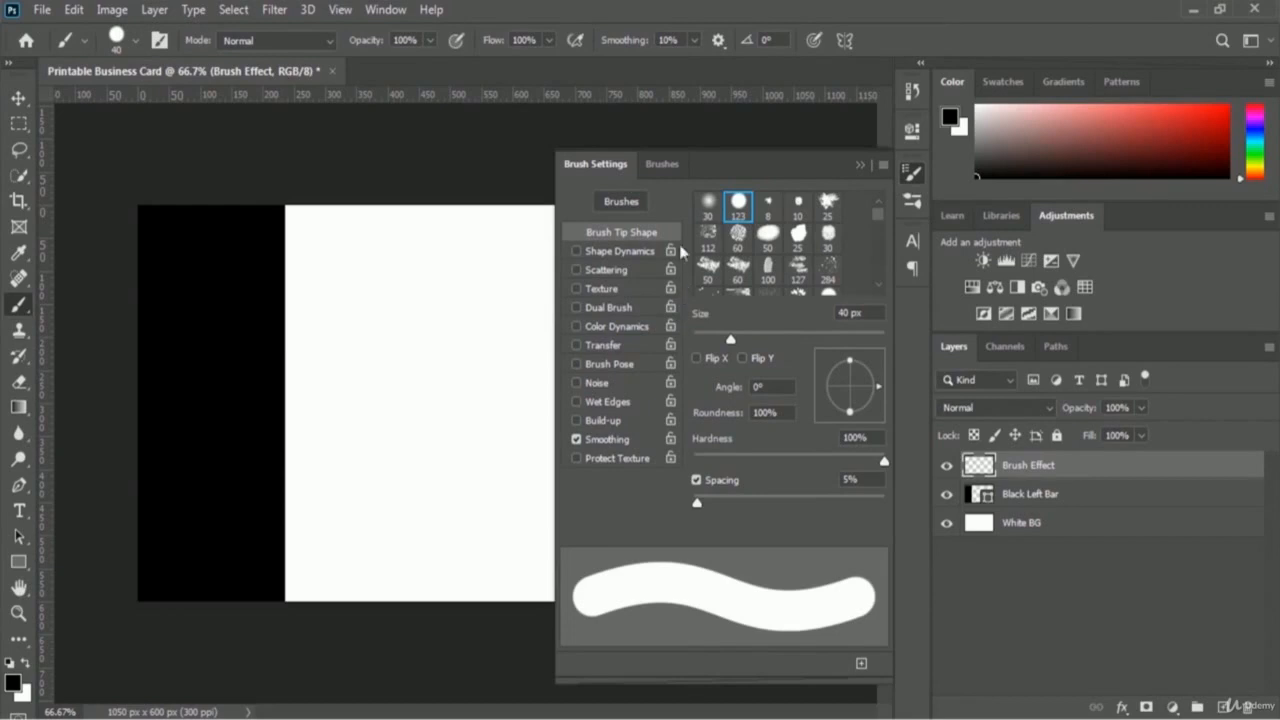
pyautogui.click(682, 164)
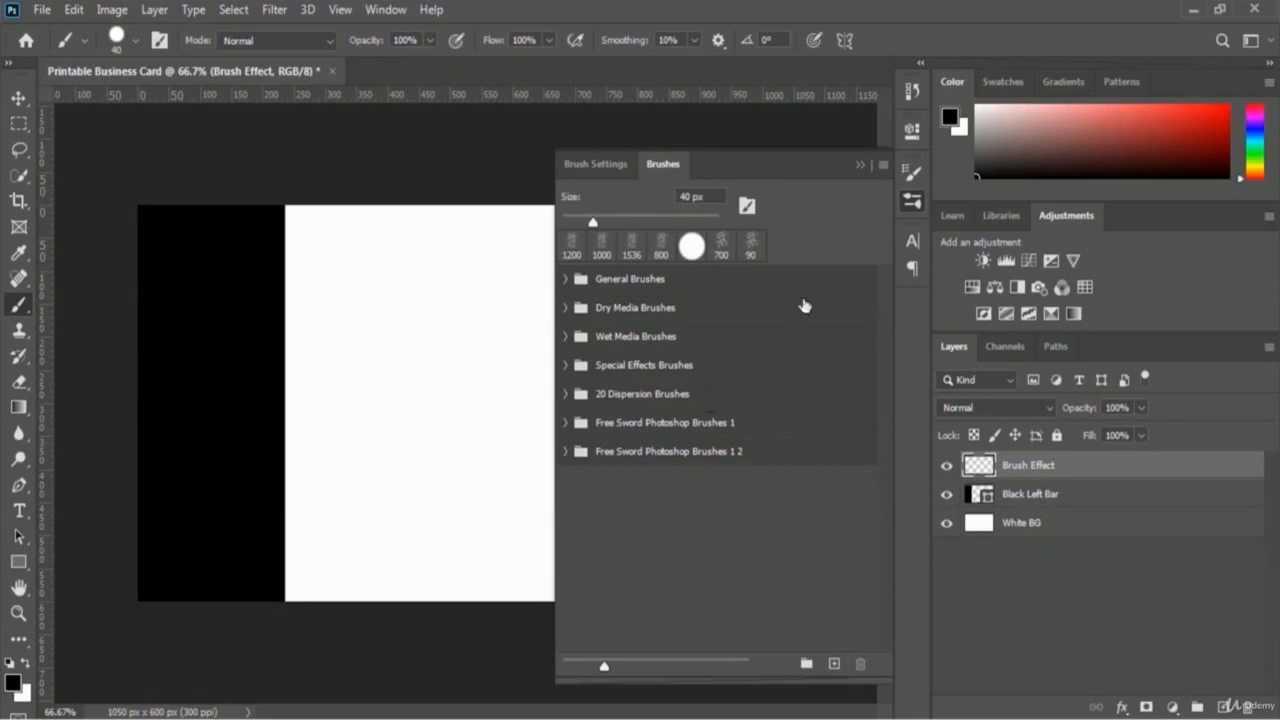
# Step: Load the '20 Dispersion Brushes' .abr file from the dispersion brushes Vol.3 folder
pyautogui.click(883, 166)
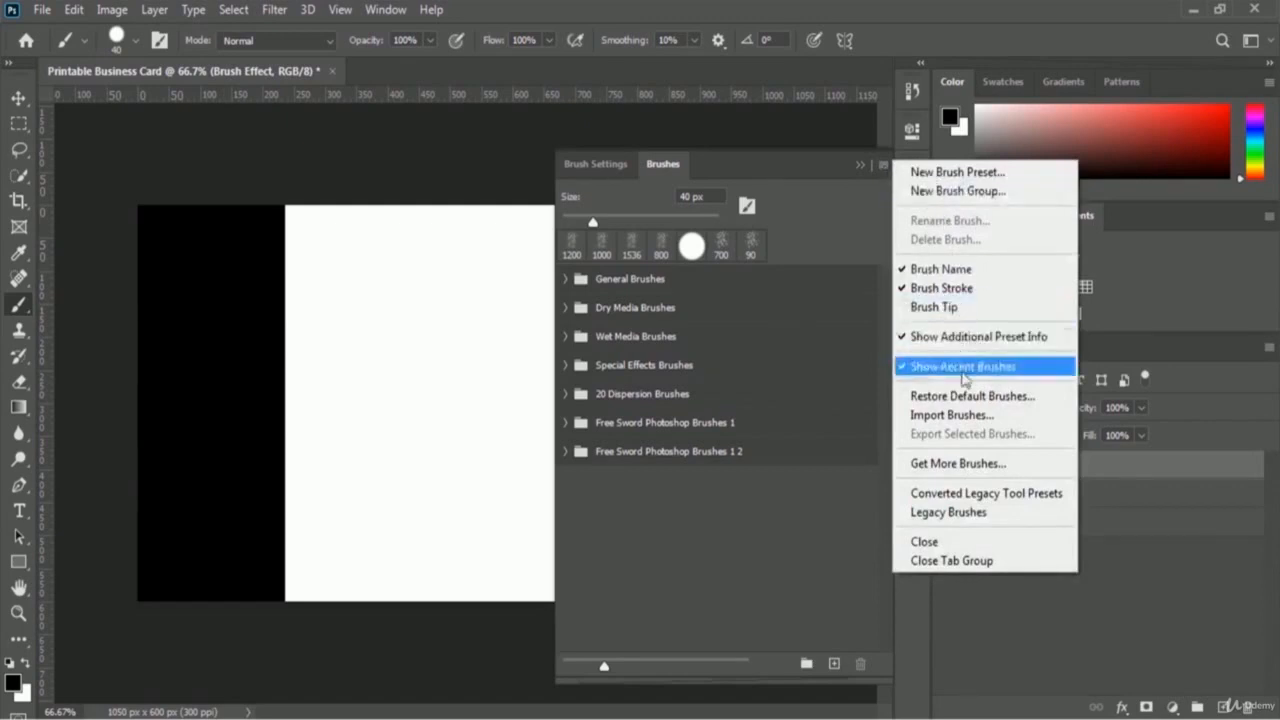
pyautogui.click(1017, 415)
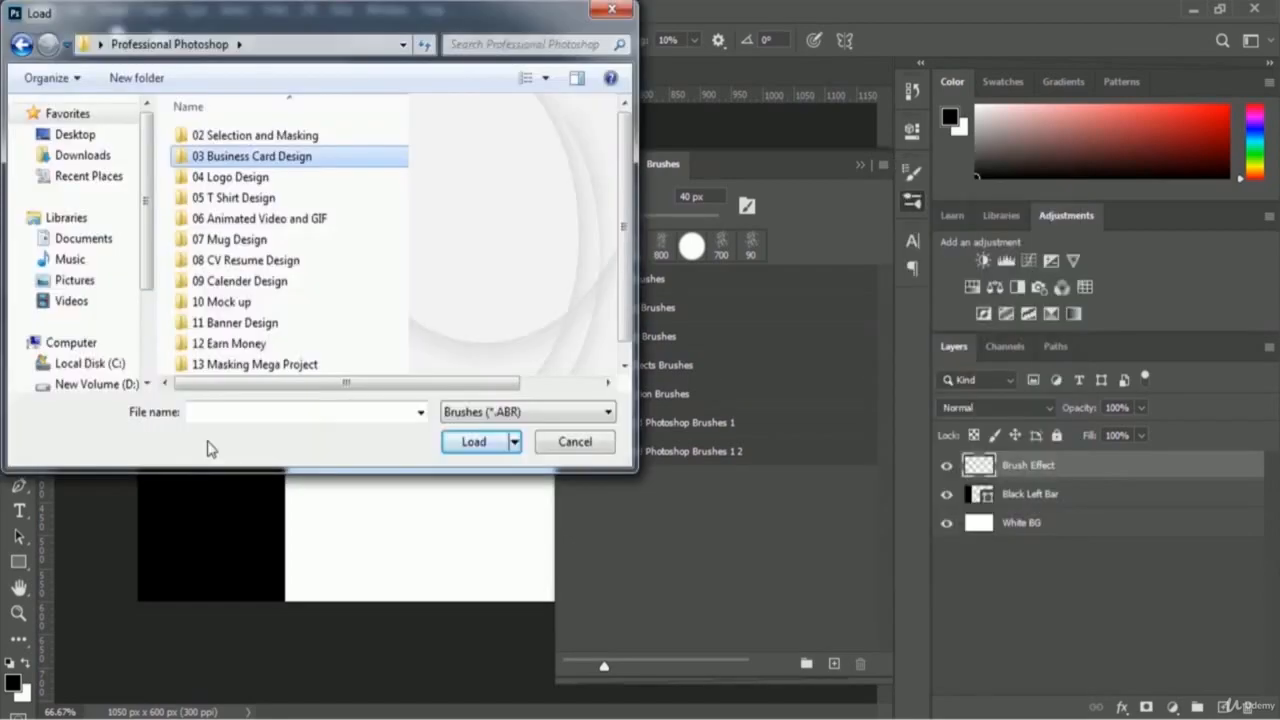
pyautogui.doubleClick(239, 160)
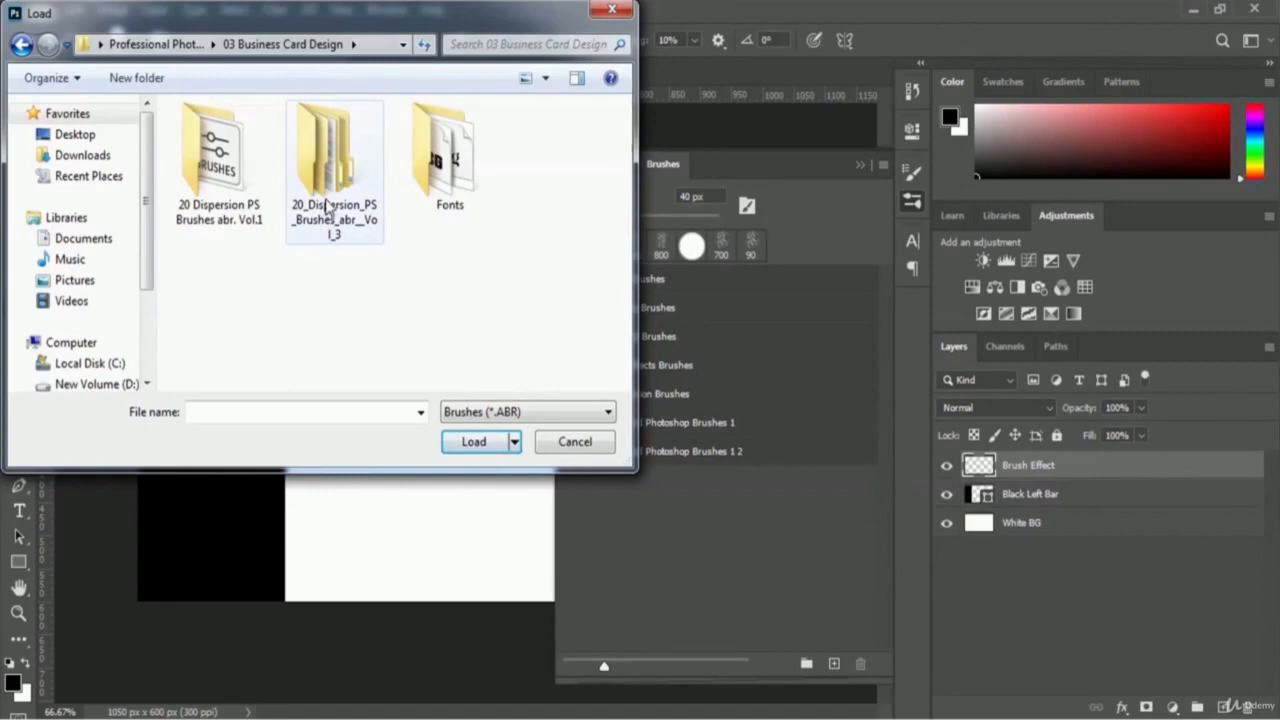
pyautogui.doubleClick(325, 207)
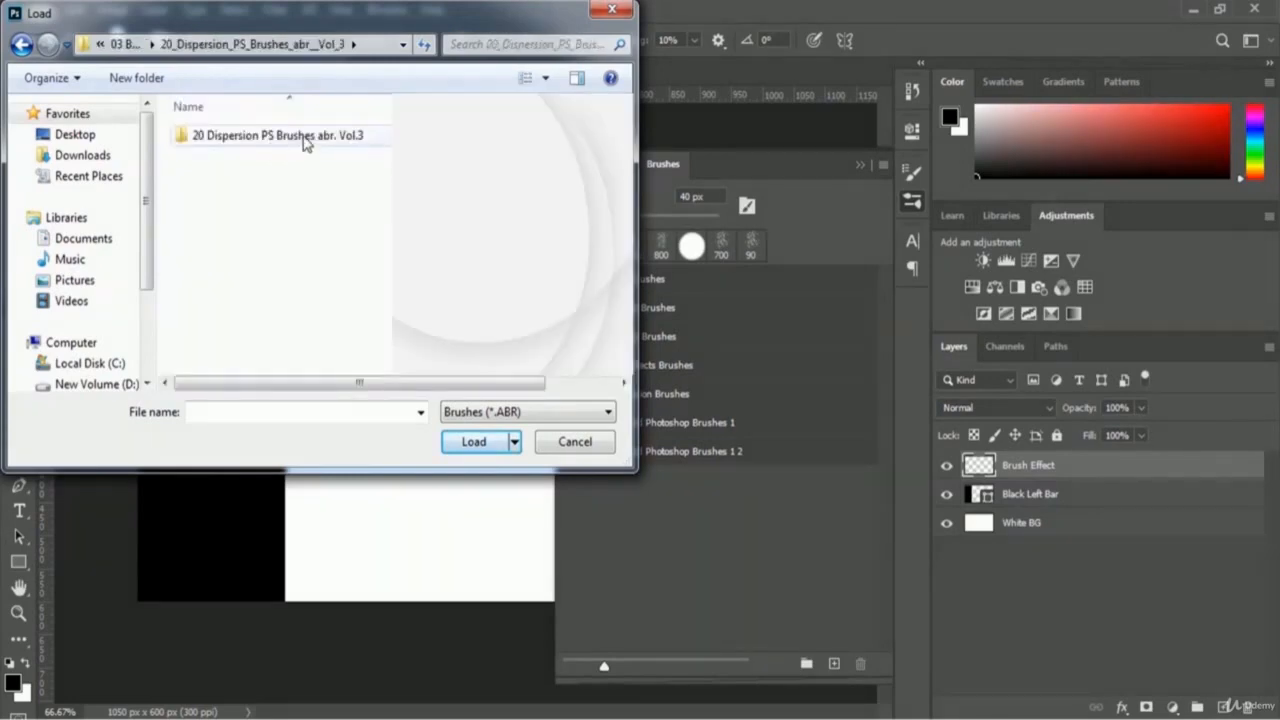
pyautogui.doubleClick(307, 139)
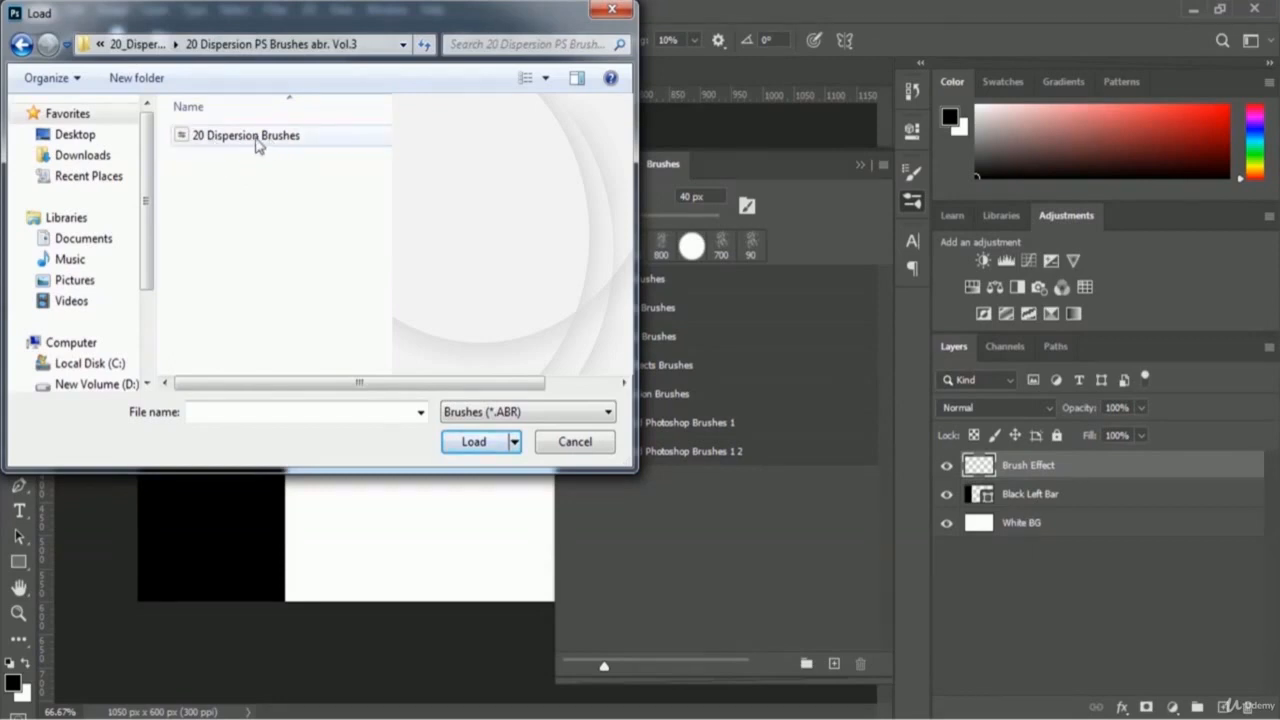
pyautogui.click(258, 146)
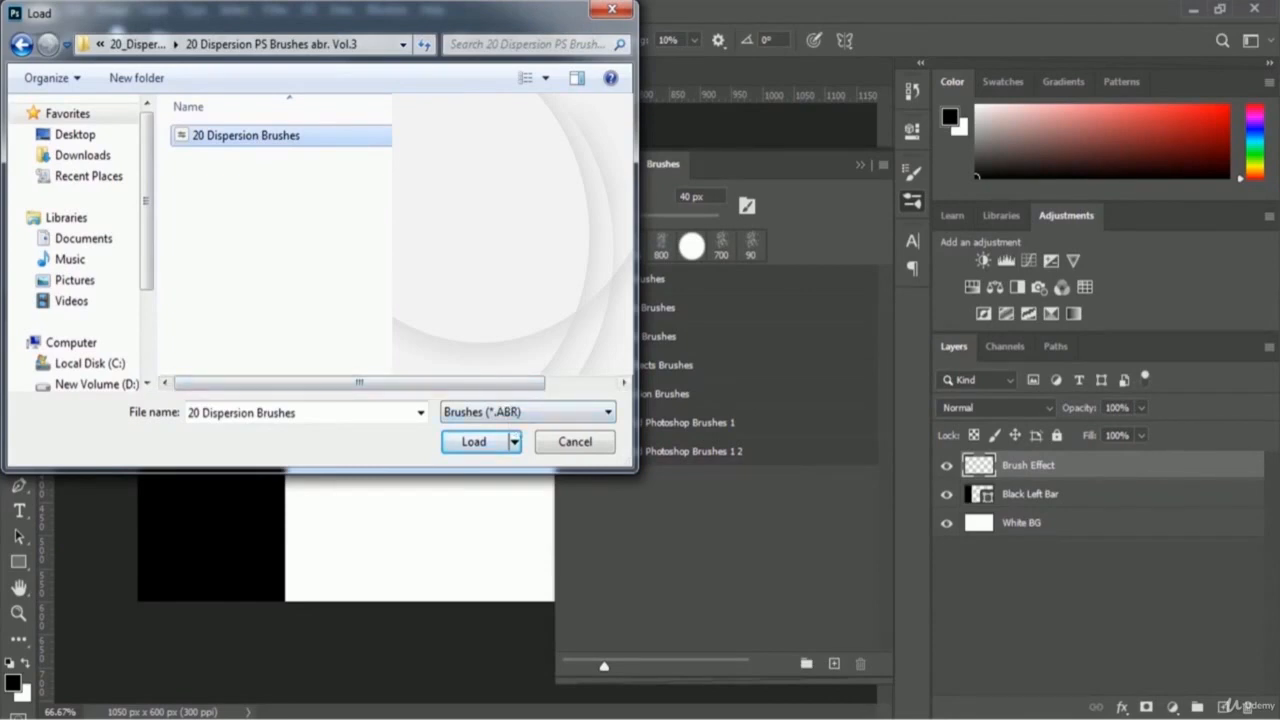
pyautogui.click(470, 442)
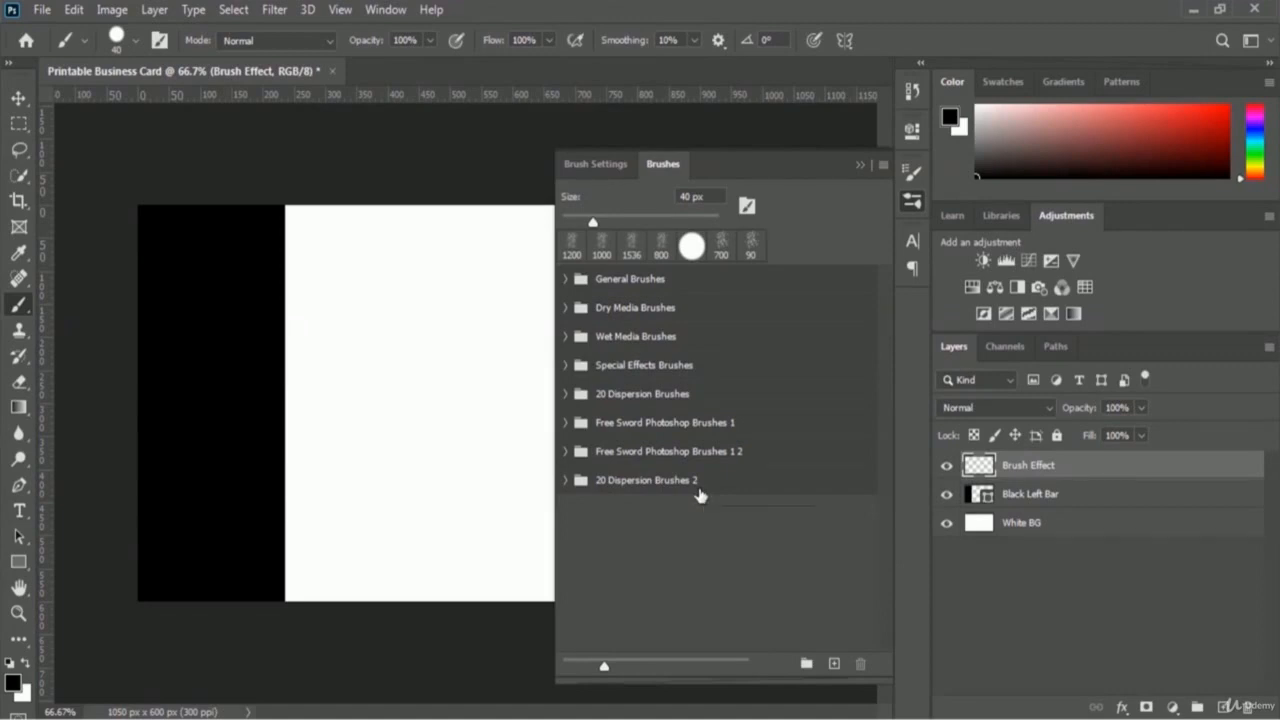
# Step: From the 20 Dispersion Brushes set, choose Dispersion 16 and set its size to 1000 px
pyautogui.click(566, 394)
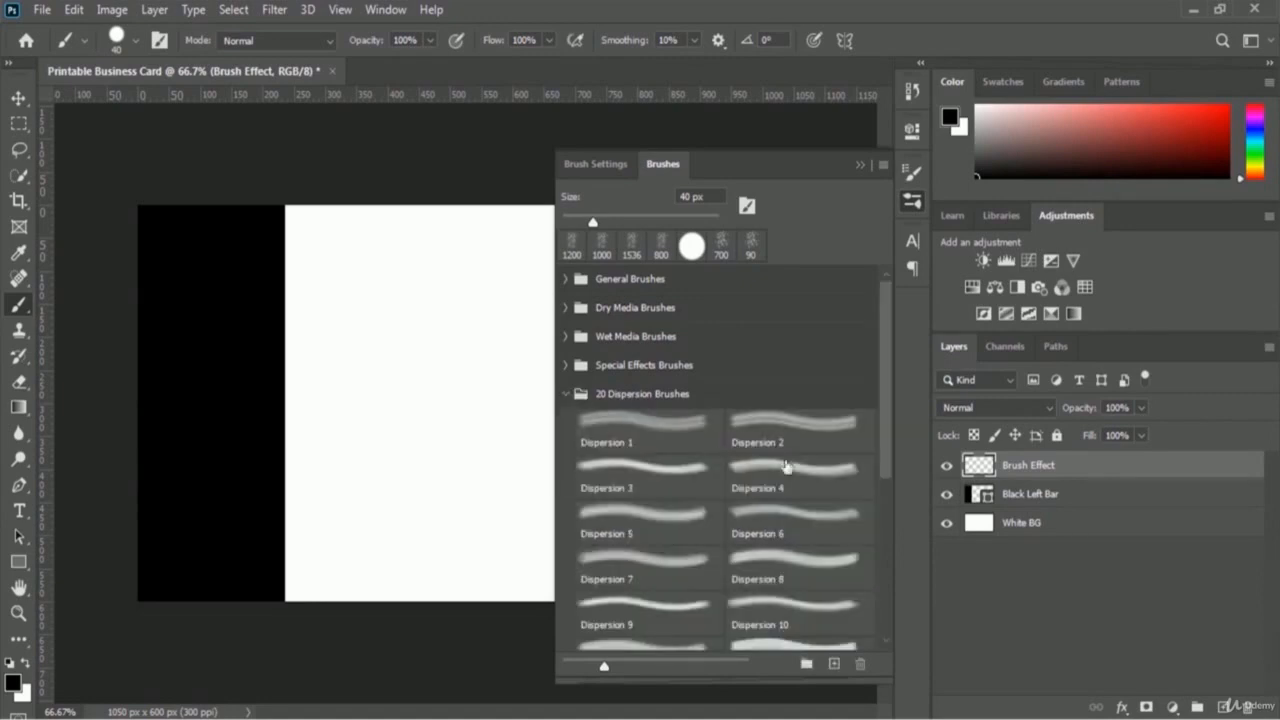
pyautogui.click(690, 470)
pyautogui.click(659, 475)
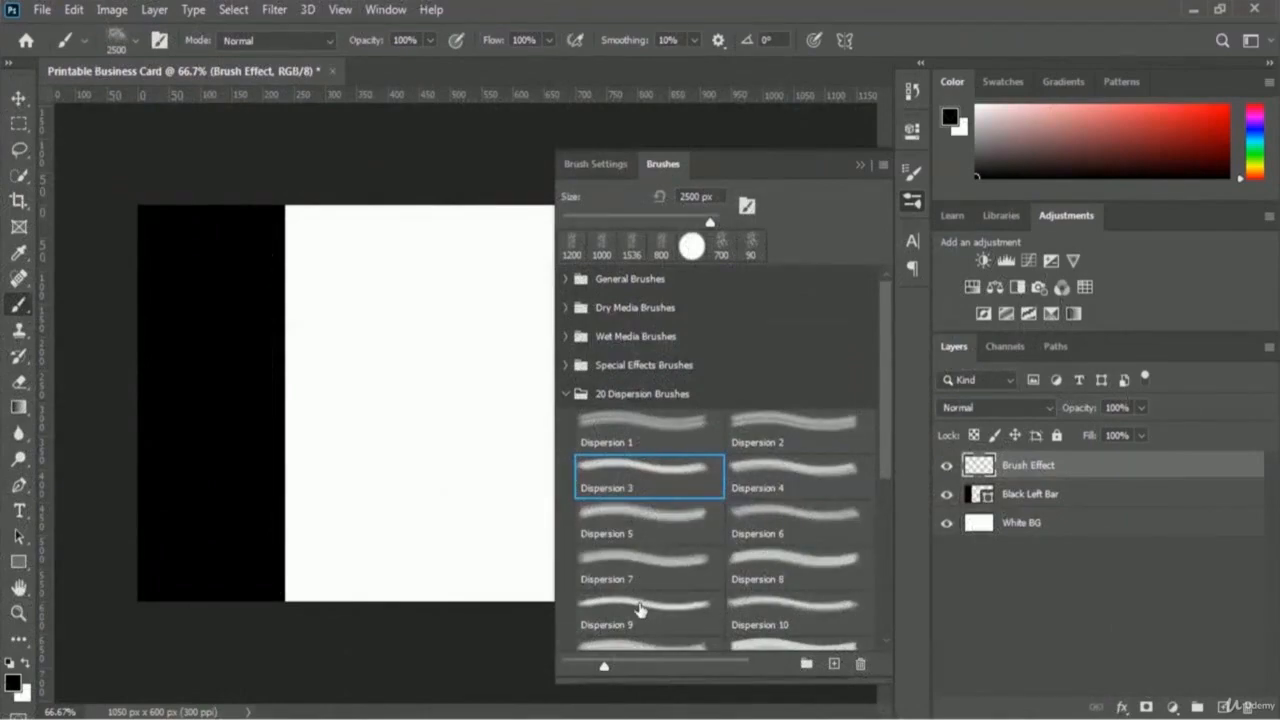
pyautogui.click(640, 610)
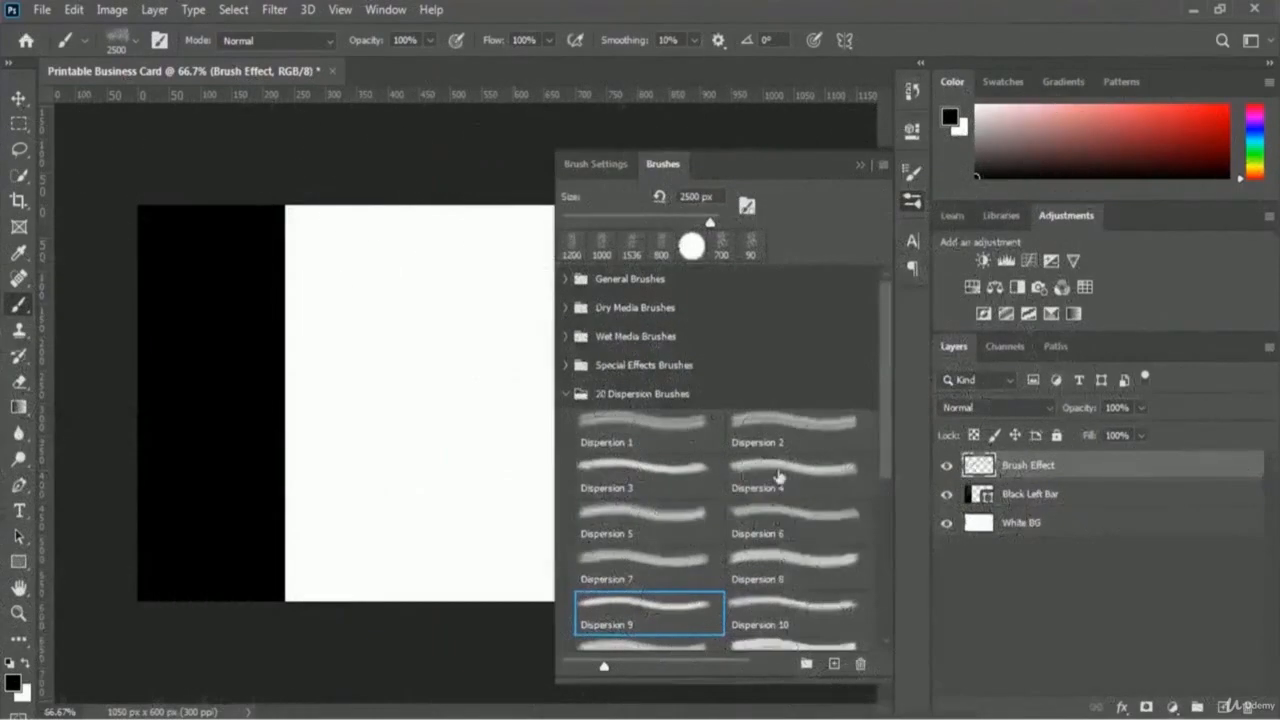
pyautogui.moveTo(888, 437); pyautogui.dragTo(898, 532)
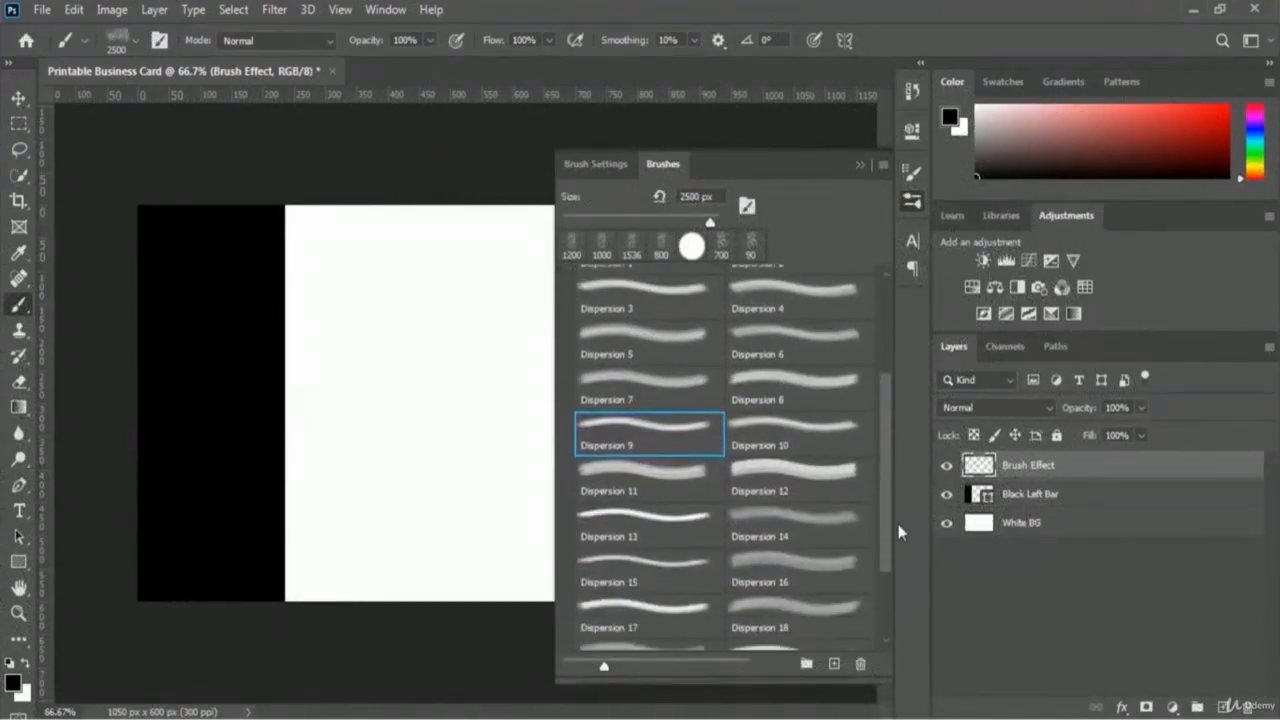
pyautogui.click(645, 568)
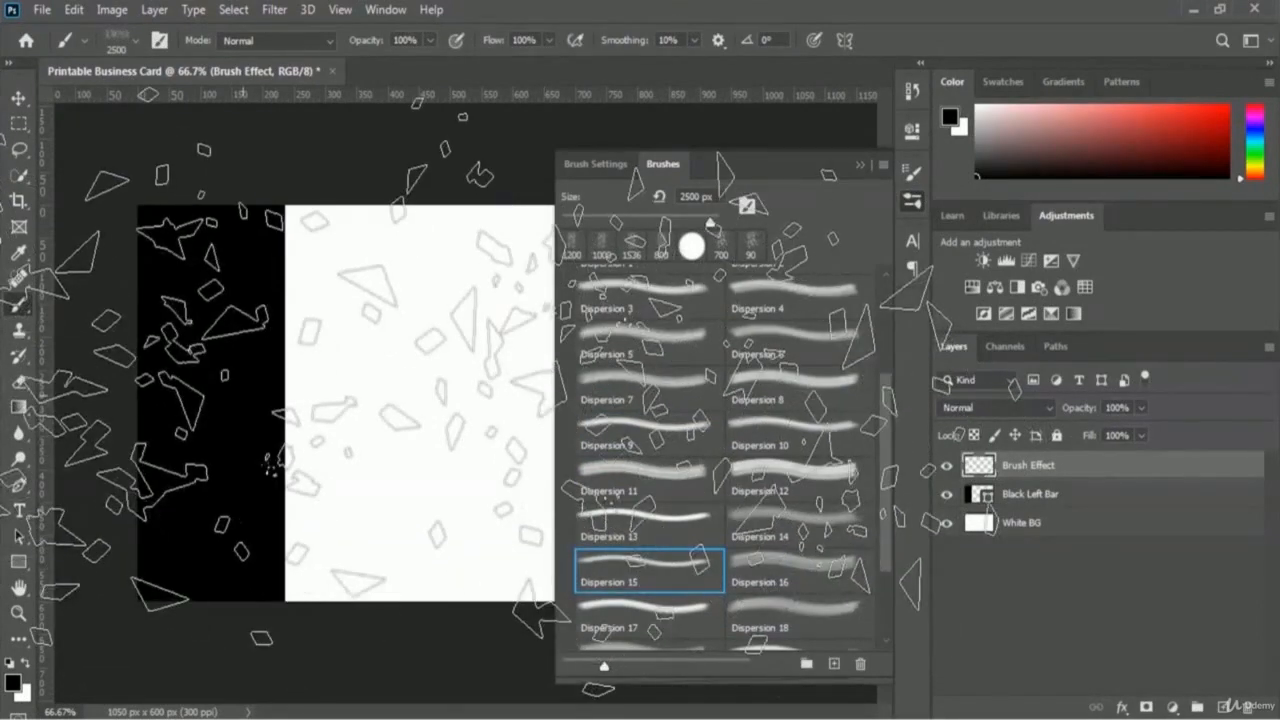
pyautogui.click(804, 566)
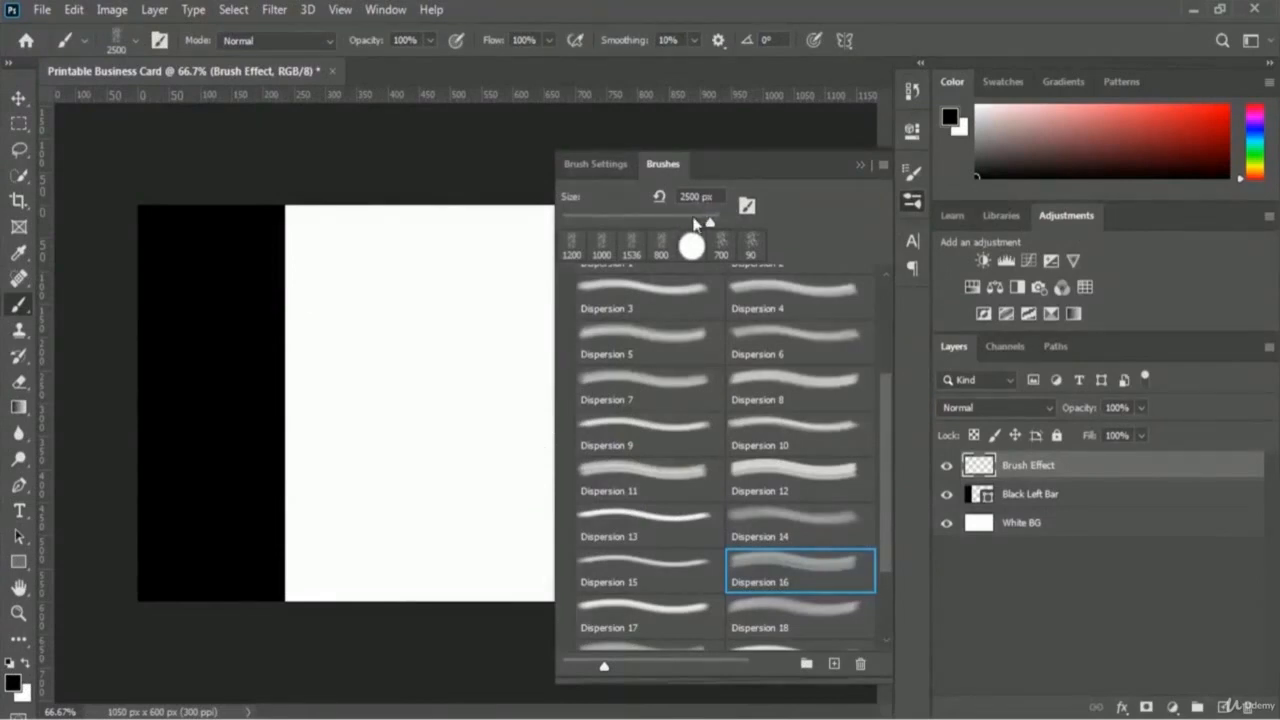
pyautogui.moveTo(704, 222); pyautogui.dragTo(585, 206)
pyautogui.write('1000')
# Step: Rotate the Dispersion 16 brush tip to a 140° angle and close Brush Settings
pyautogui.click(596, 164)
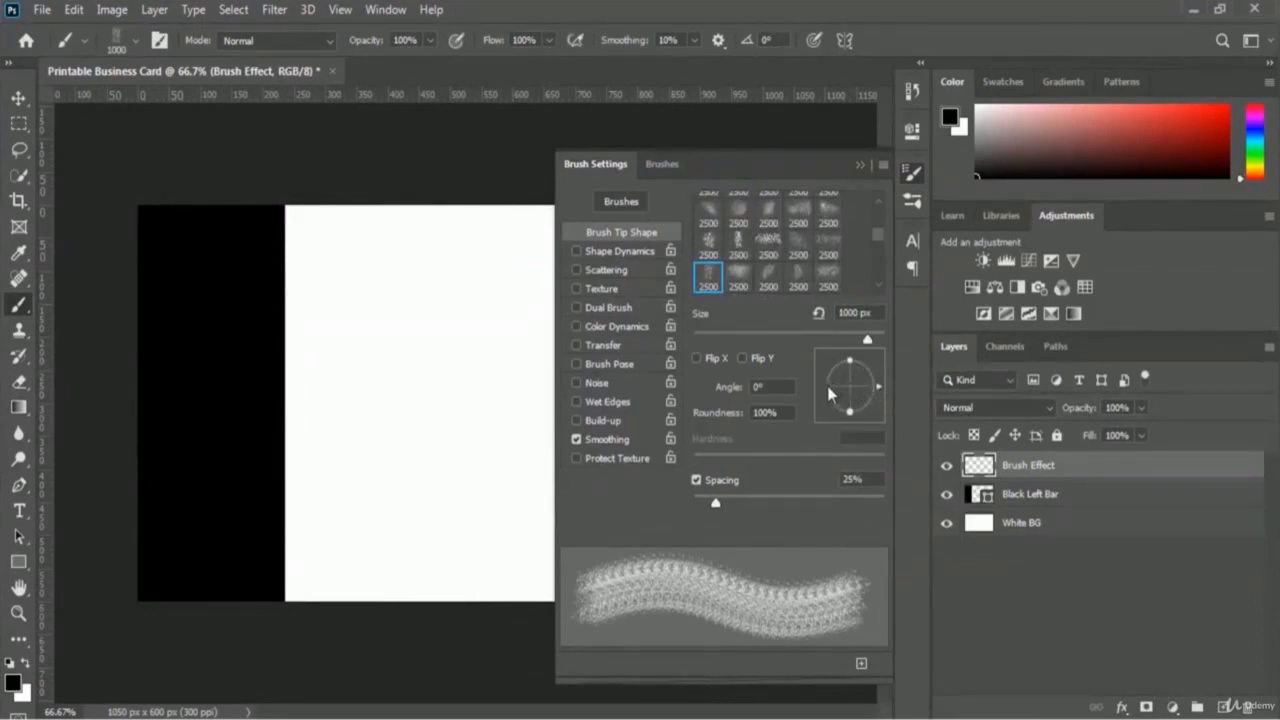
pyautogui.click(832, 390)
pyautogui.moveTo(831, 386); pyautogui.dragTo(819, 387)
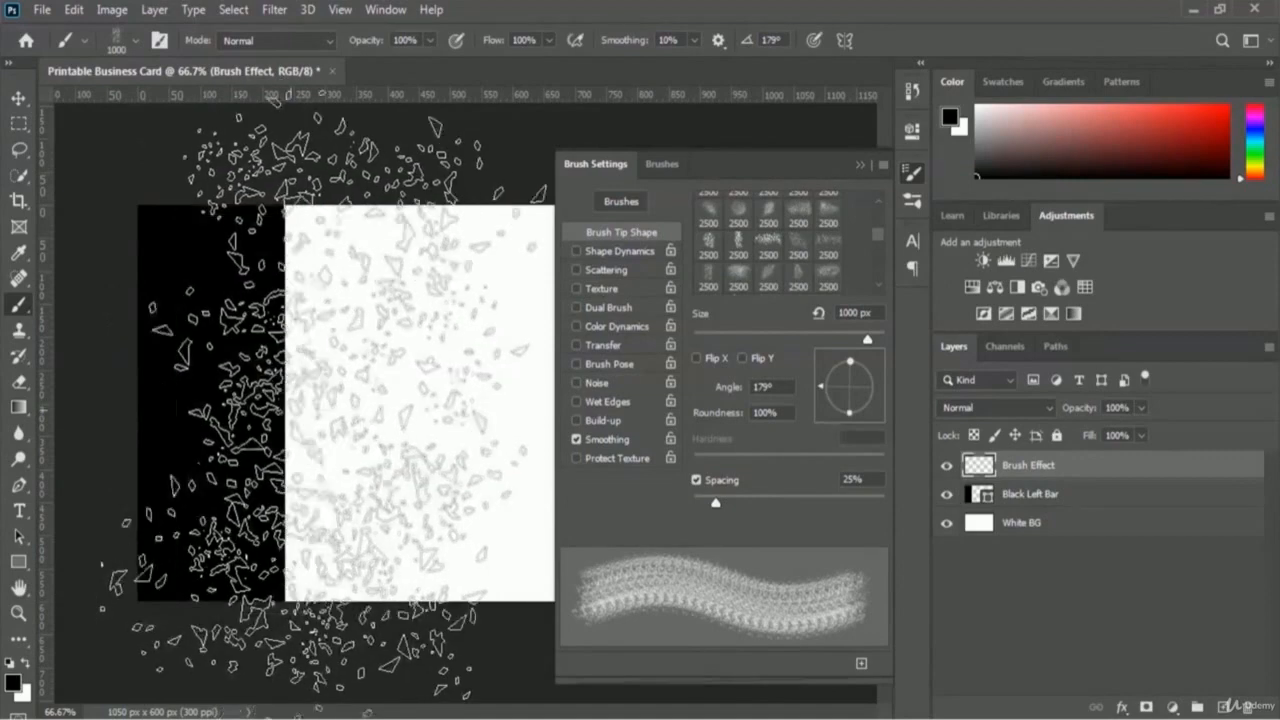
pyautogui.moveTo(832, 404); pyautogui.dragTo(836, 379)
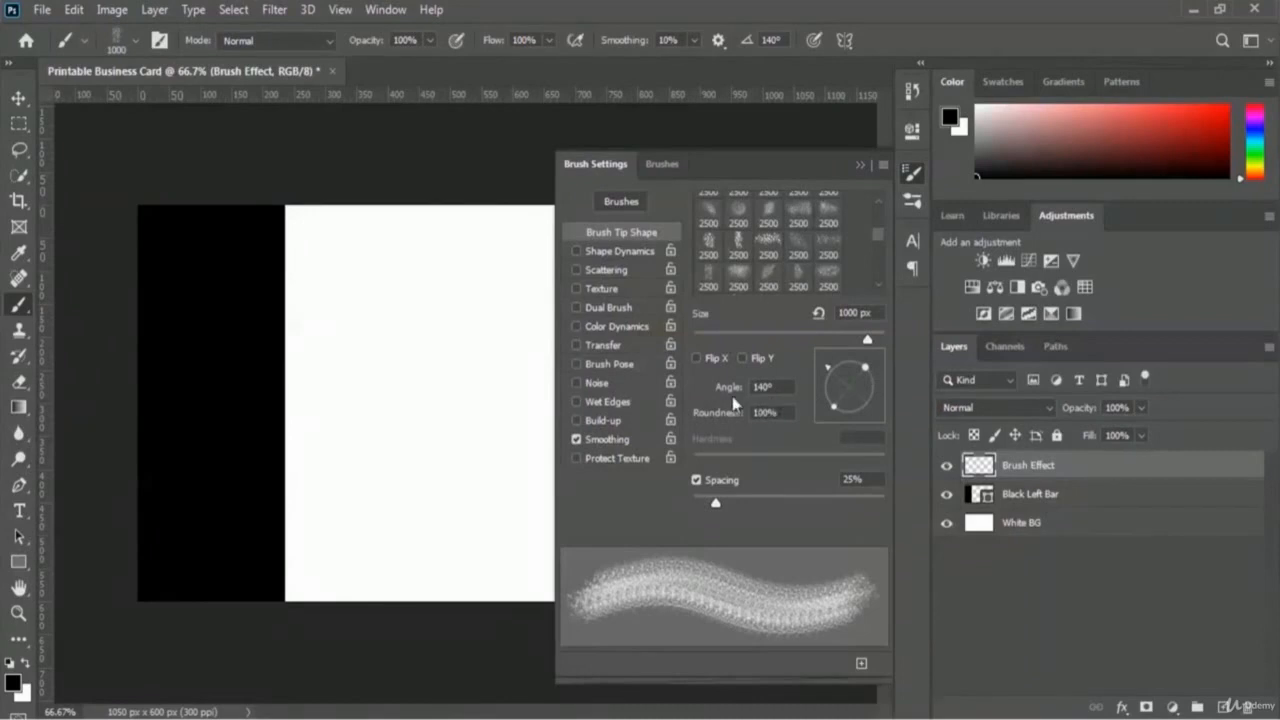
pyautogui.click(859, 167)
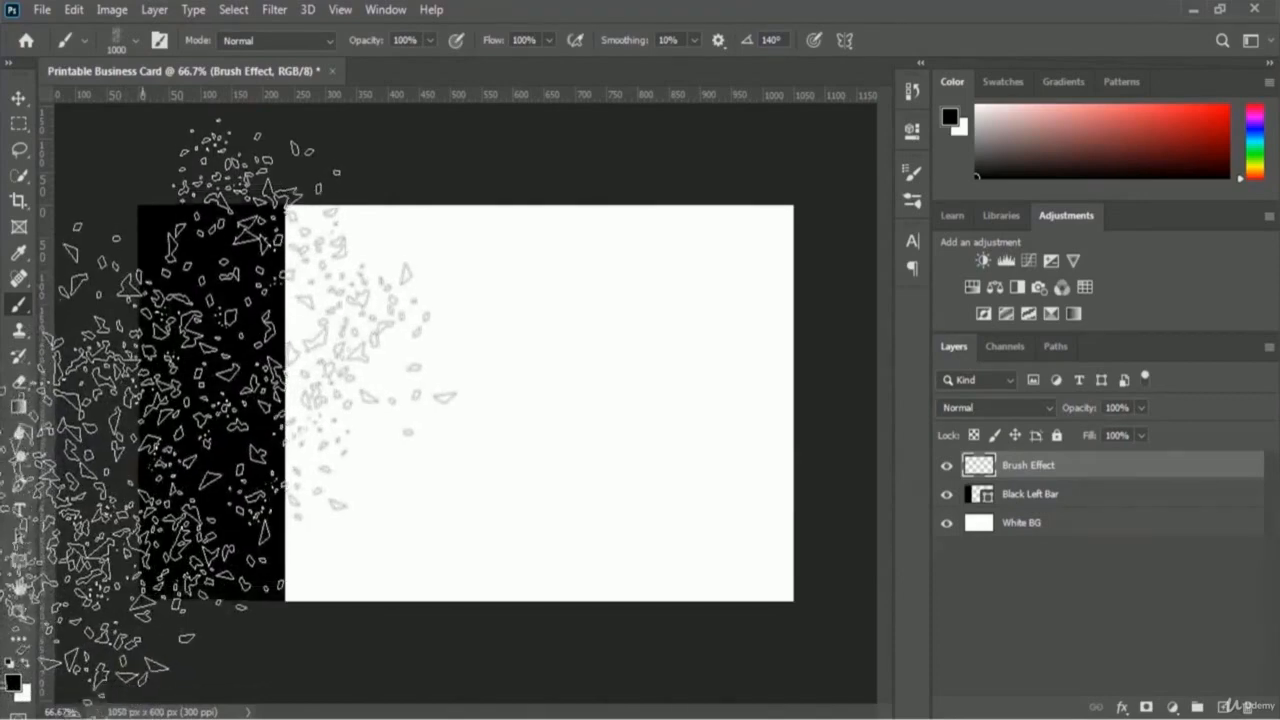
# Step: Stamp black Dispersion 16 shards along the left bar's edge on Brush Effect, spreading into the white area
pyautogui.click(108, 348)
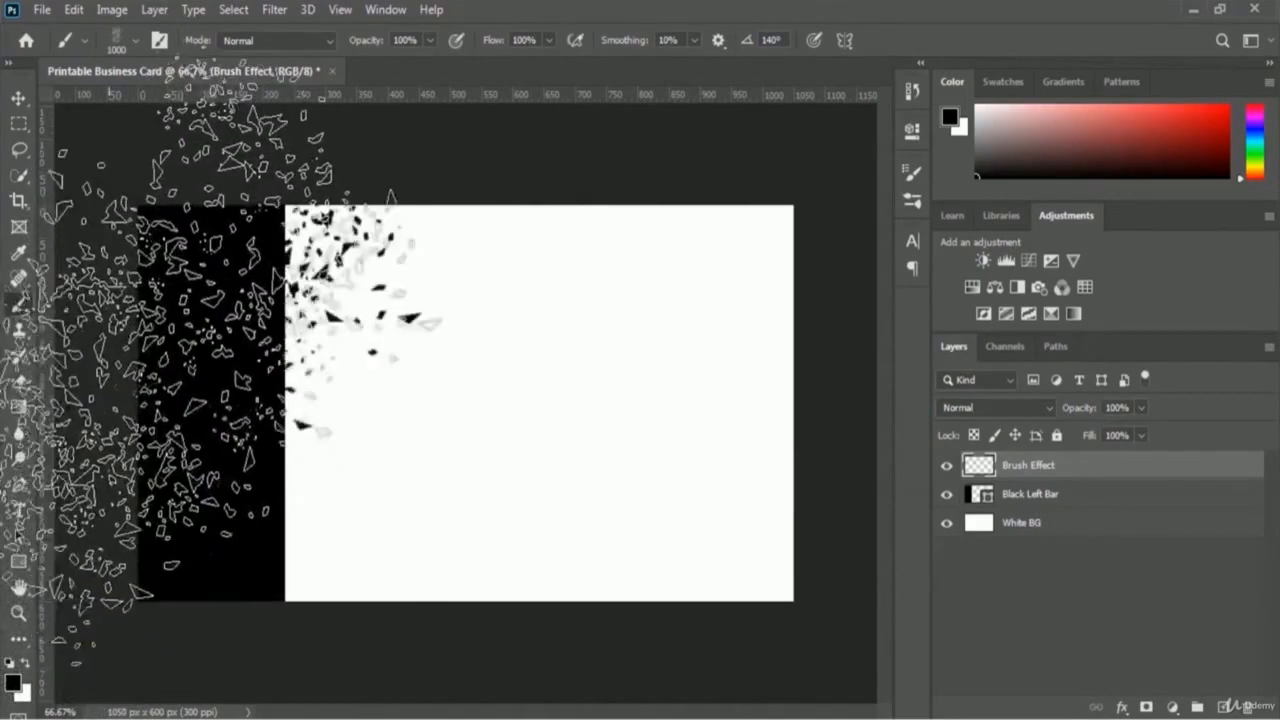
pyautogui.click(158, 408)
pyautogui.click(159, 481)
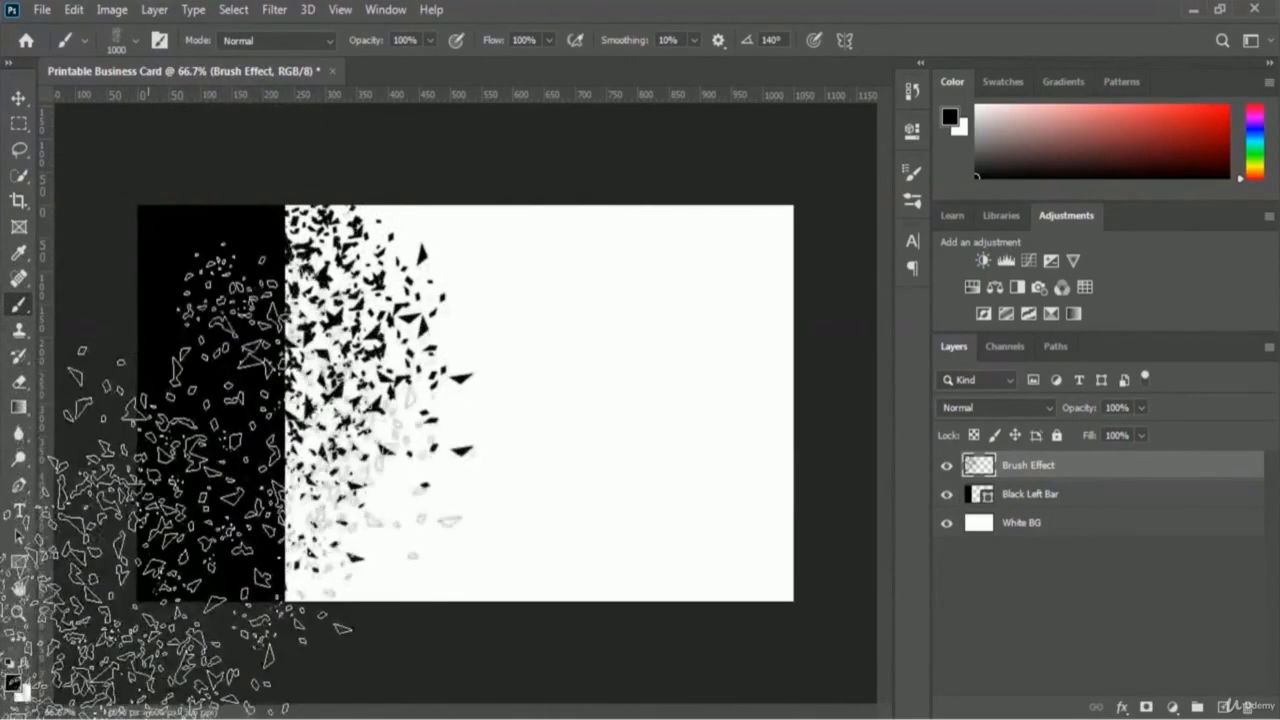
pyautogui.click(148, 551)
pyautogui.click(130, 599)
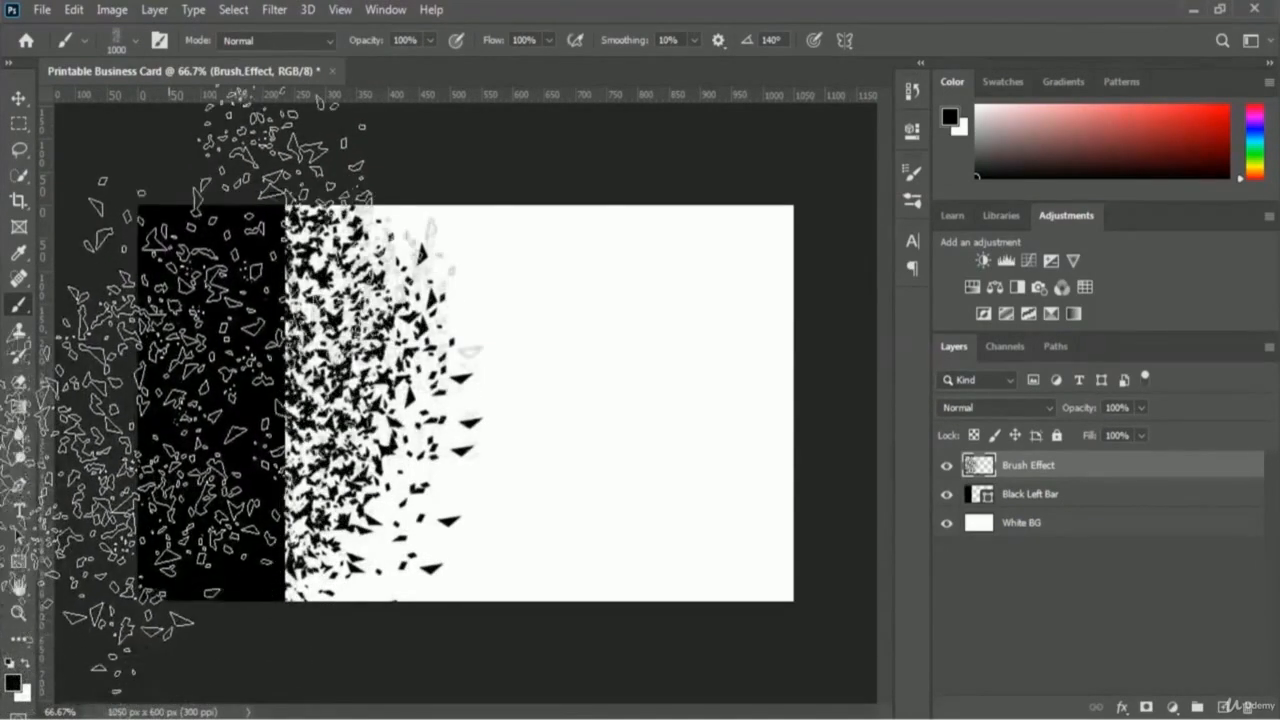
pyautogui.click(167, 376)
pyautogui.click(189, 336)
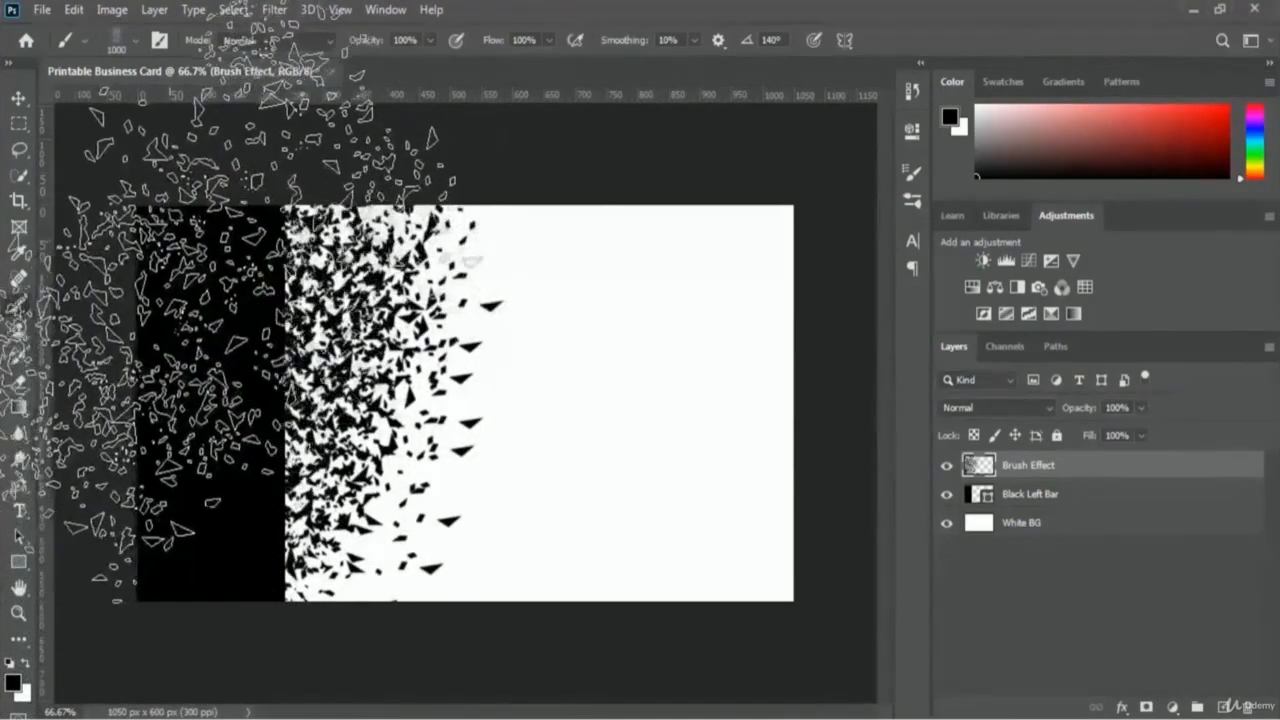
pyautogui.click(170, 292)
pyautogui.click(192, 602)
pyautogui.click(170, 550)
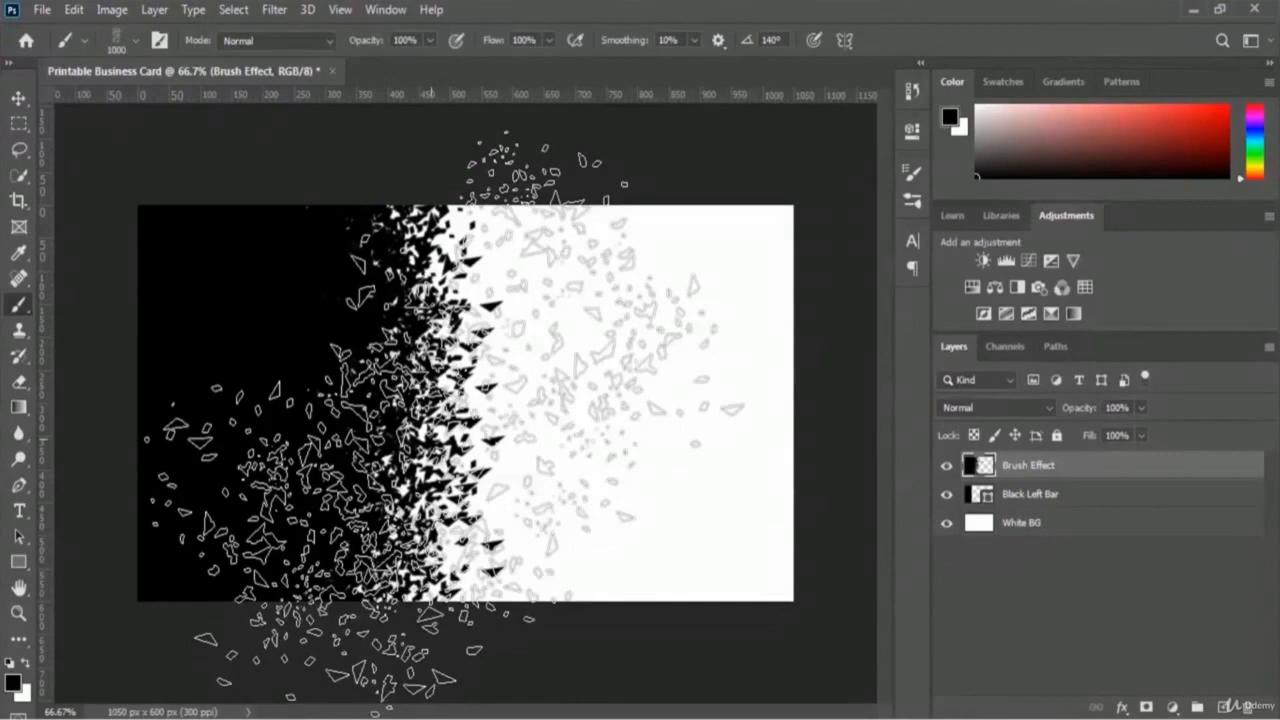
pyautogui.click(427, 418)
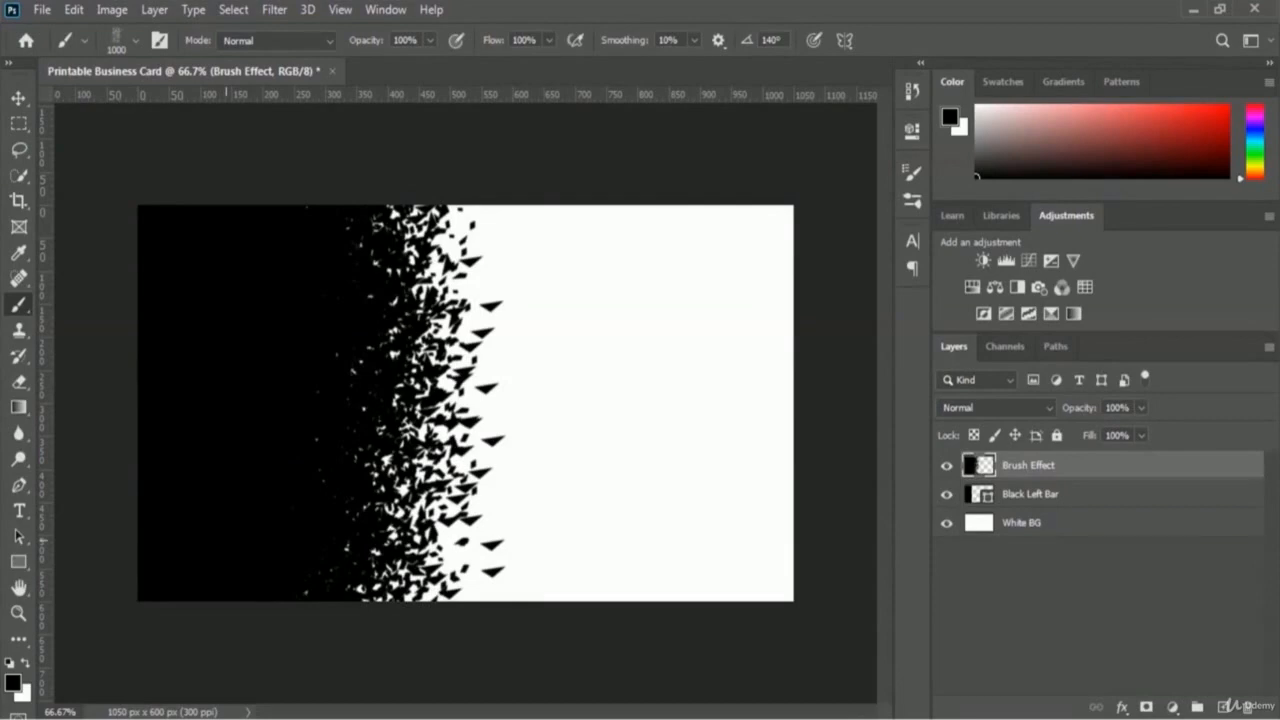
# Step: Open the City Light image from the 03 Business Card Design folder
pyautogui.click(46, 14)
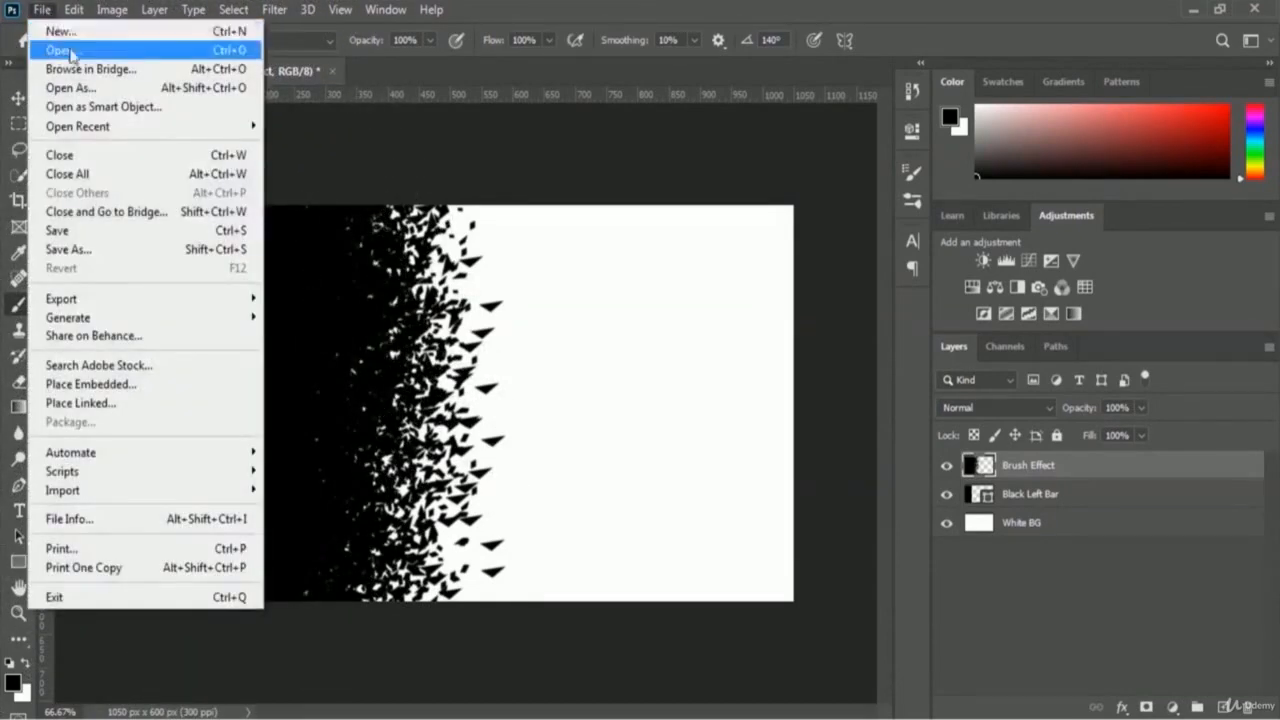
pyautogui.click(145, 52)
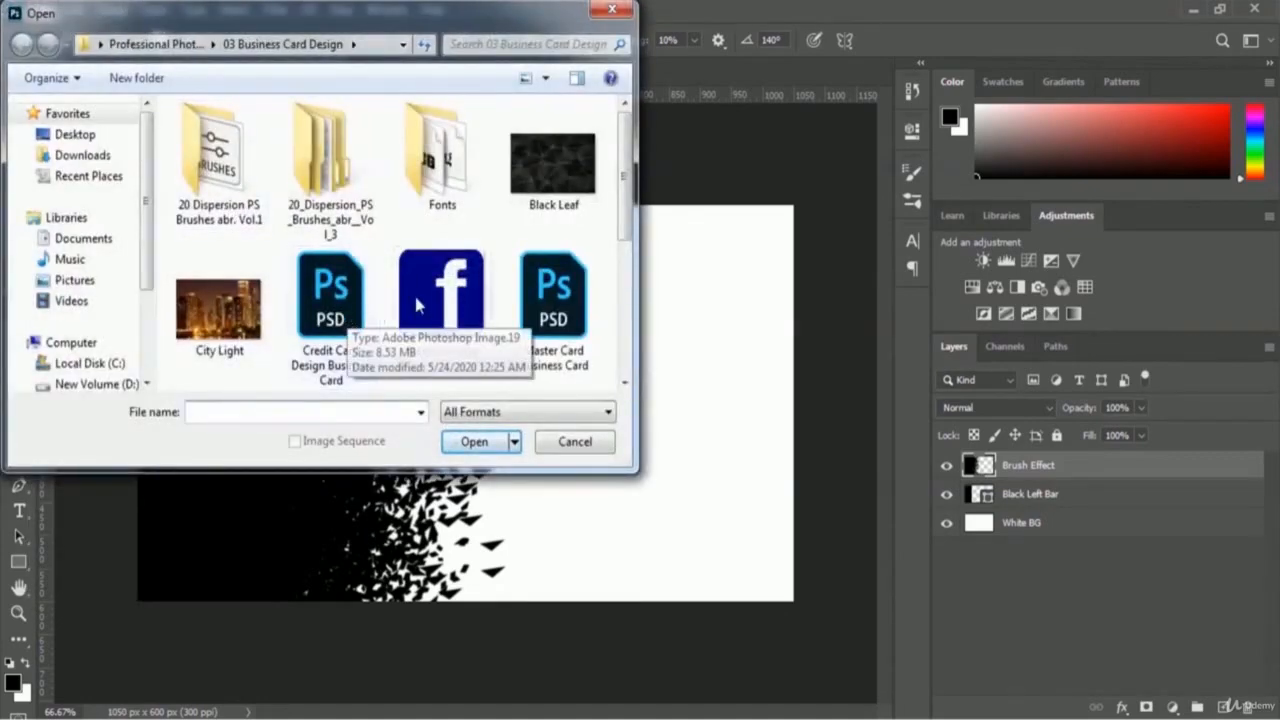
pyautogui.click(231, 316)
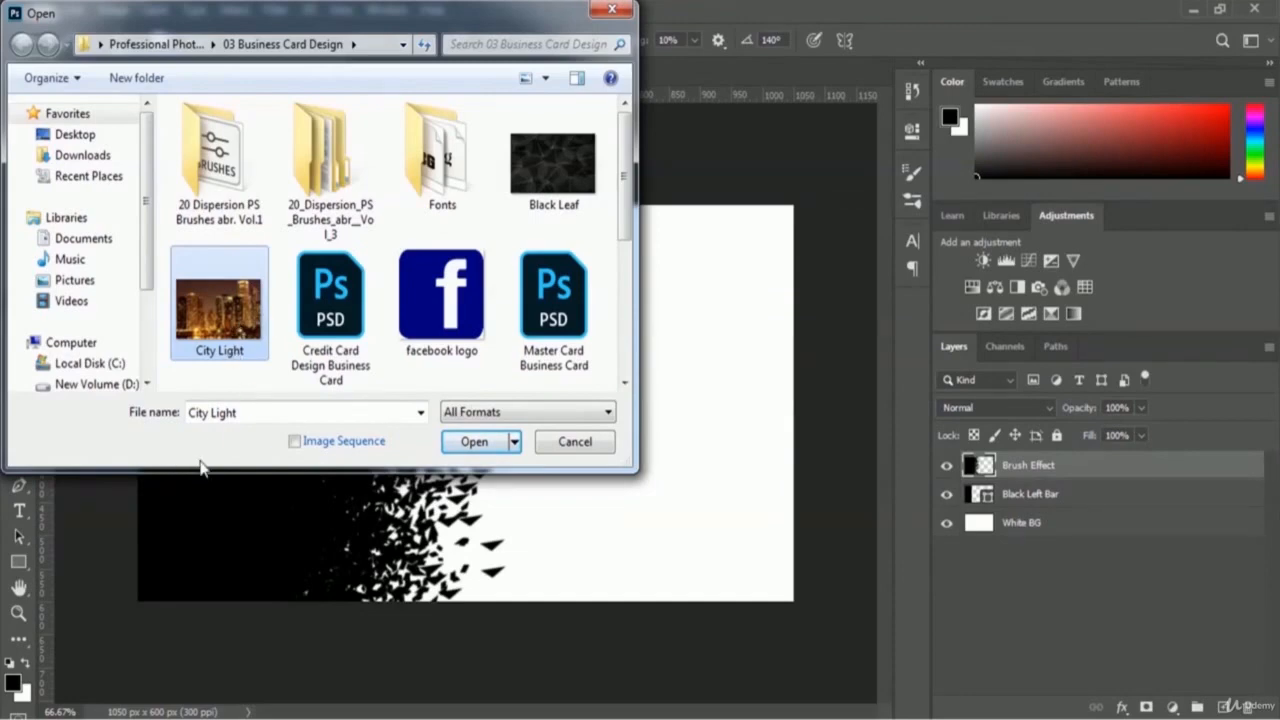
pyautogui.click(460, 442)
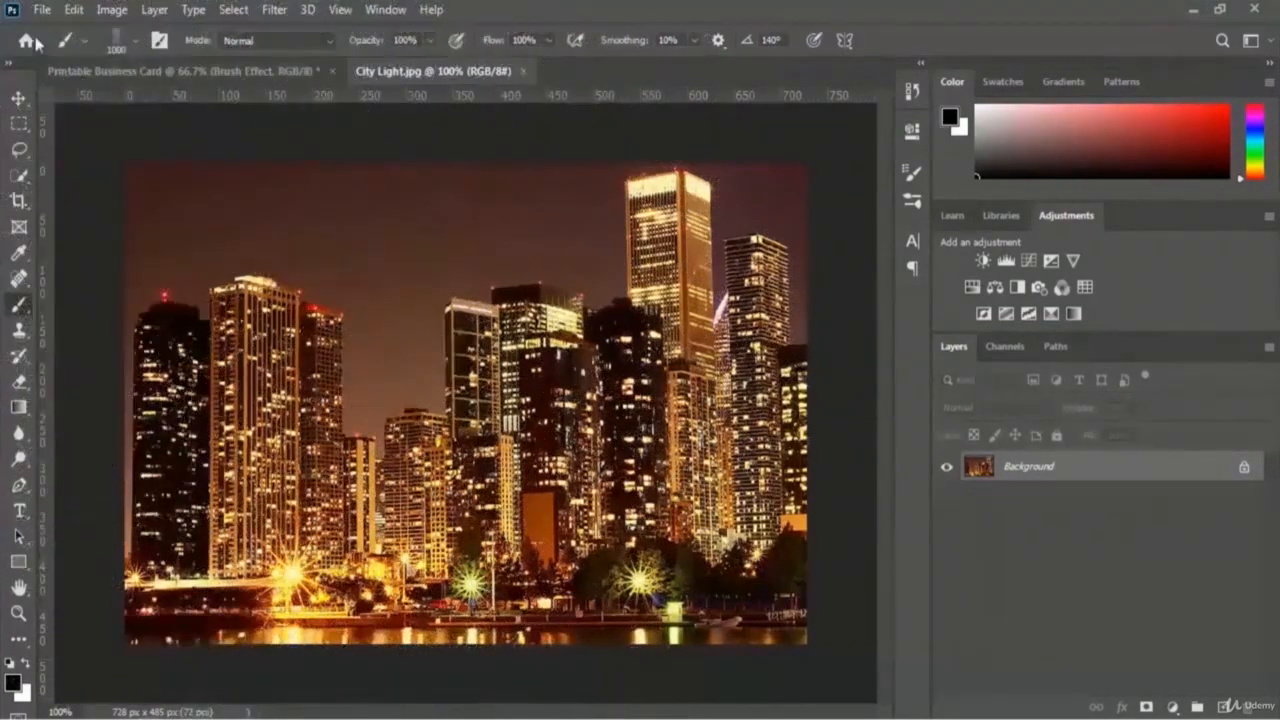
# Step: With the Move tool active, convert the Background layer into a layer named 'City Light Image'
pyautogui.click(19, 98)
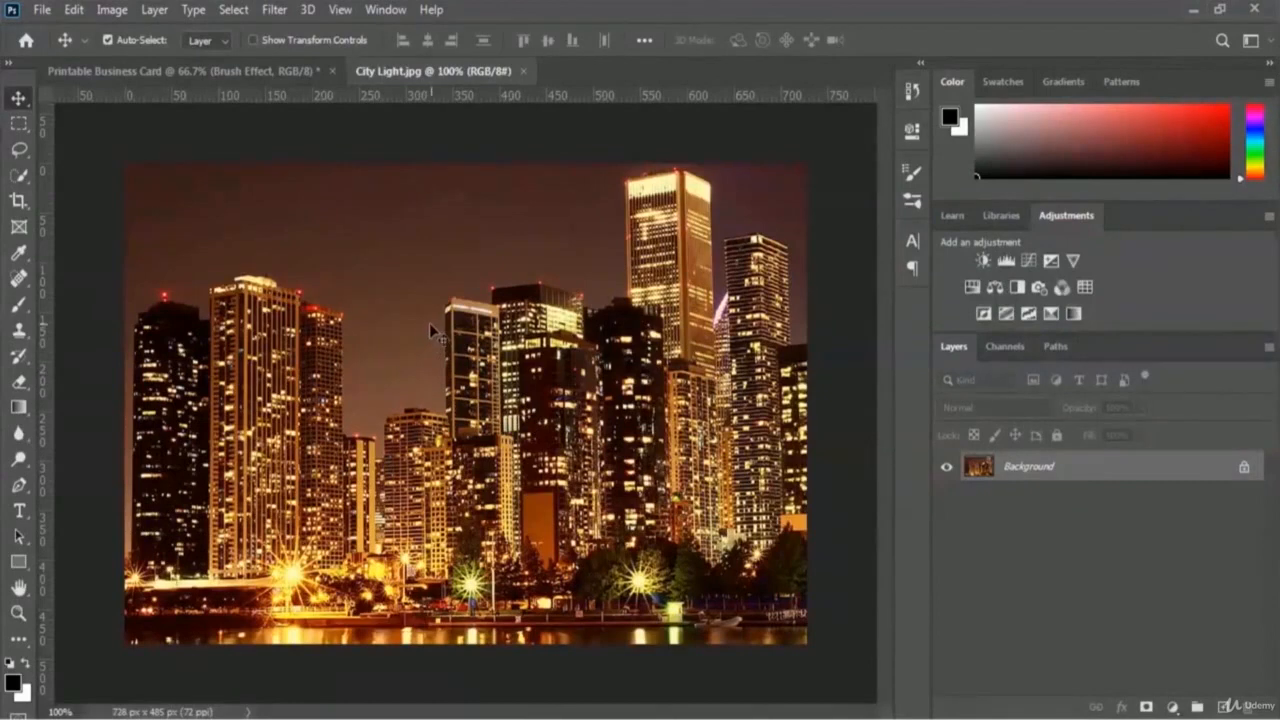
pyautogui.doubleClick(1038, 472)
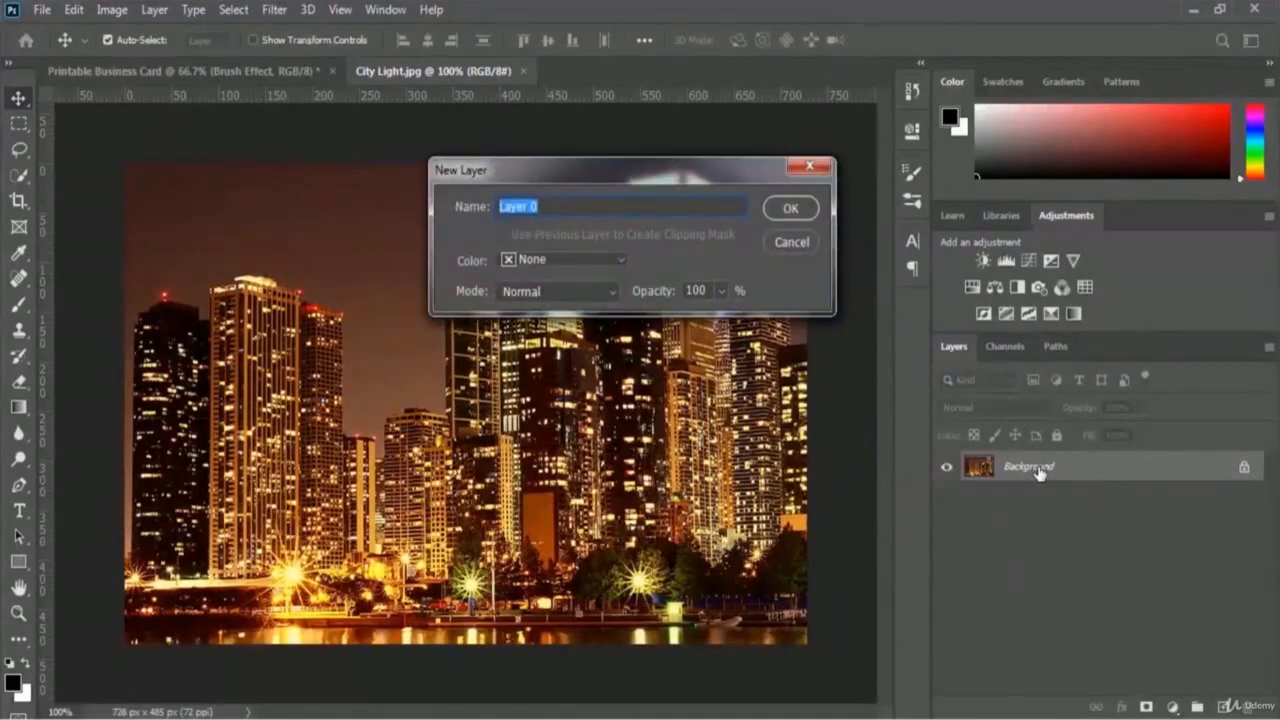
pyautogui.write('City Light Image')
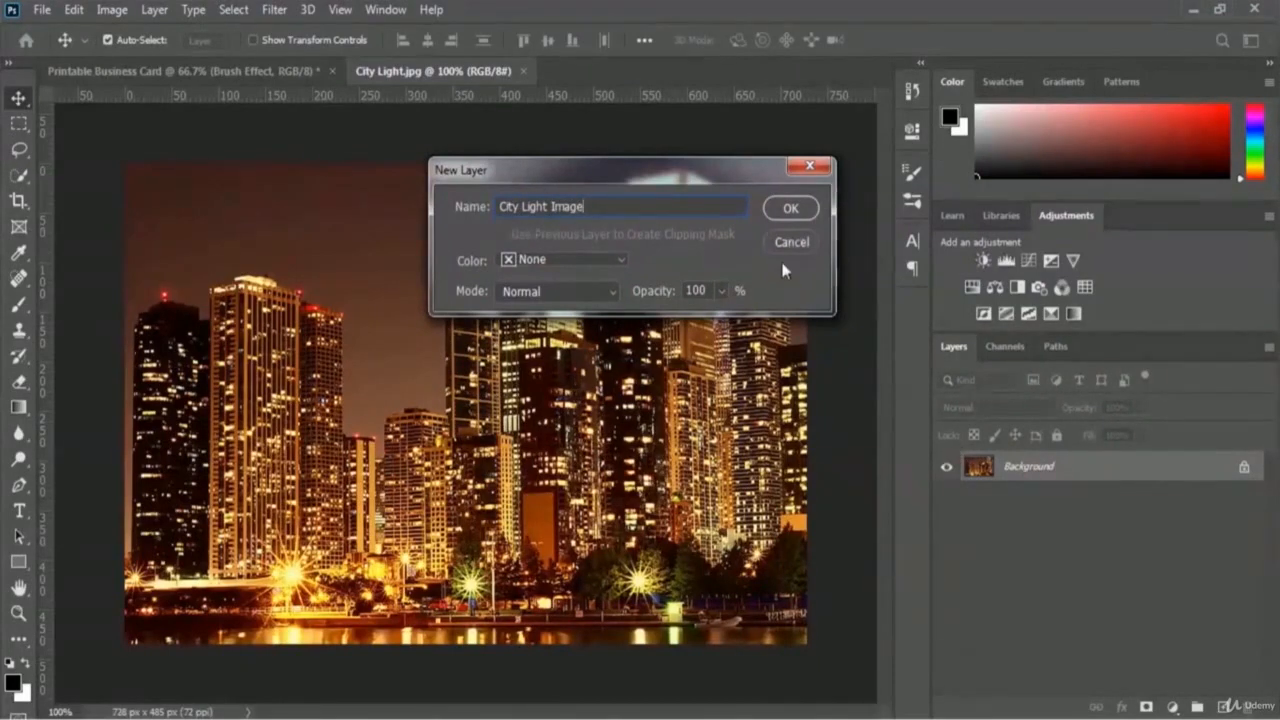
pyautogui.click(795, 212)
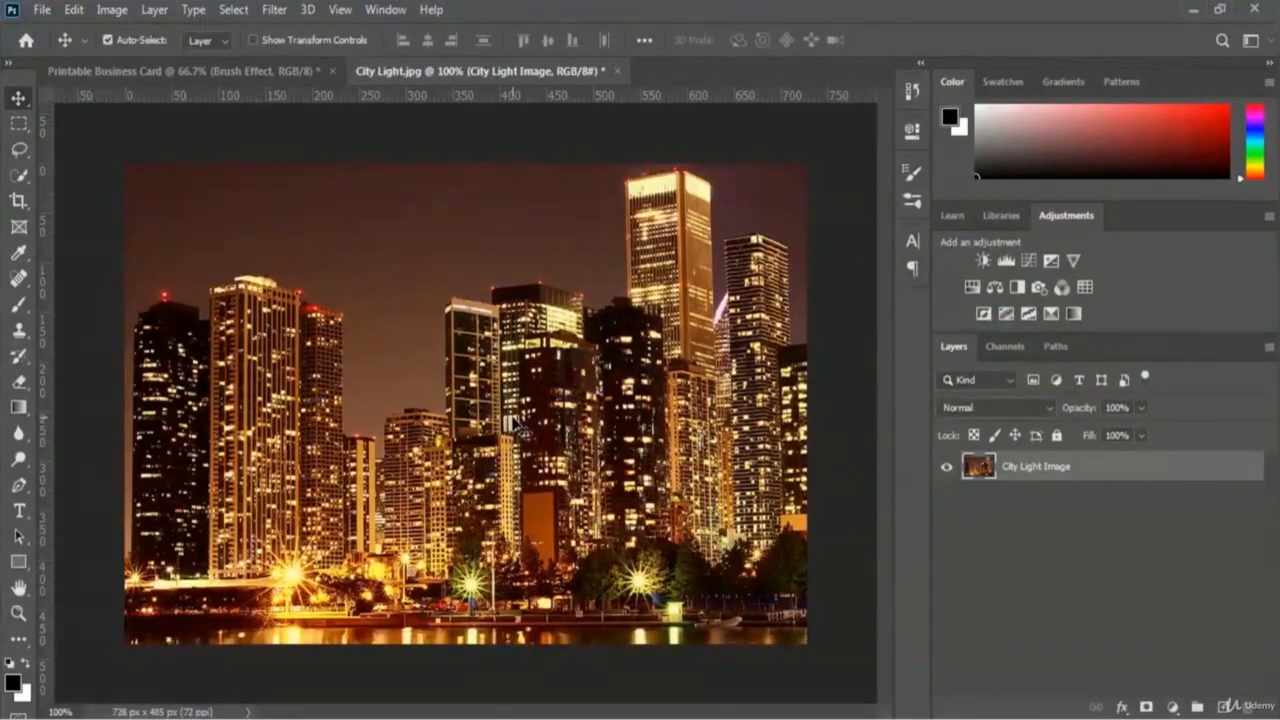
# Step: Move City Light Image to the card's top-left and lower its opacity to 50%
pyautogui.moveTo(516, 420)
pyautogui.mouseDown()
pyautogui.moveTo(341, 300)
pyautogui.moveTo(198, 82)
pyautogui.moveTo(362, 270)
pyautogui.moveTo(549, 417)
pyautogui.mouseUp()
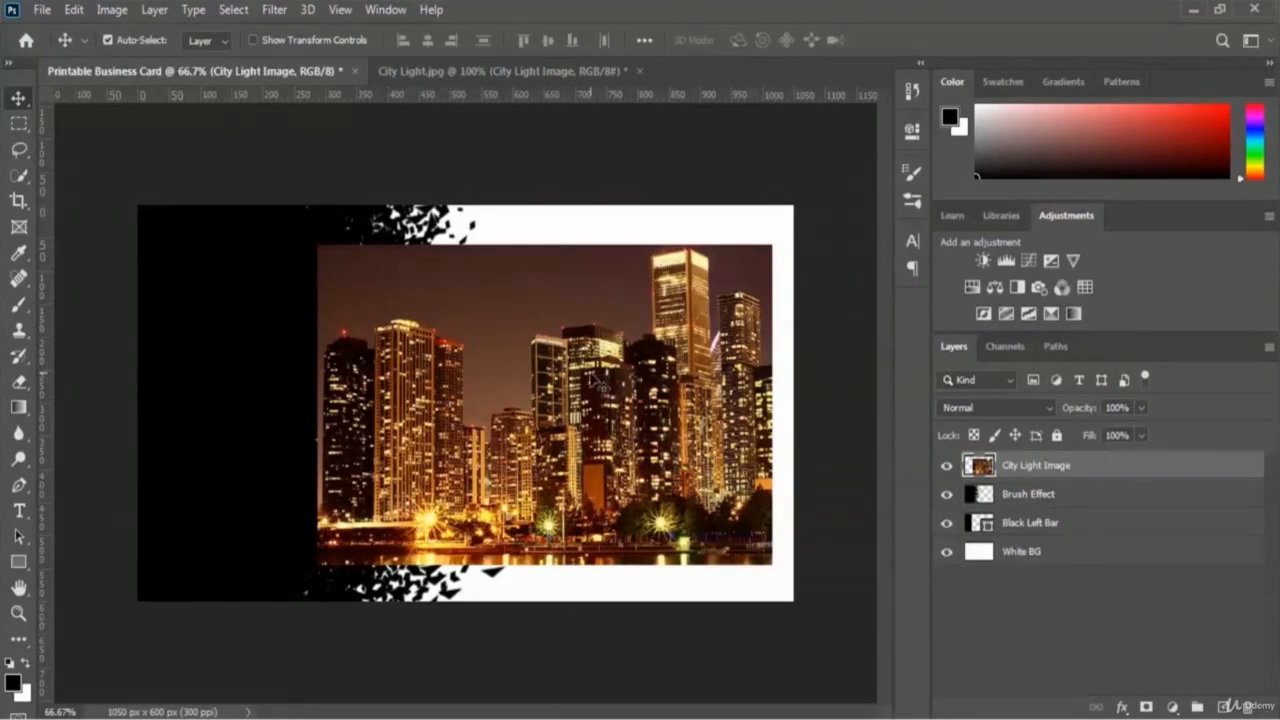
pyautogui.moveTo(626, 380); pyautogui.dragTo(446, 359)
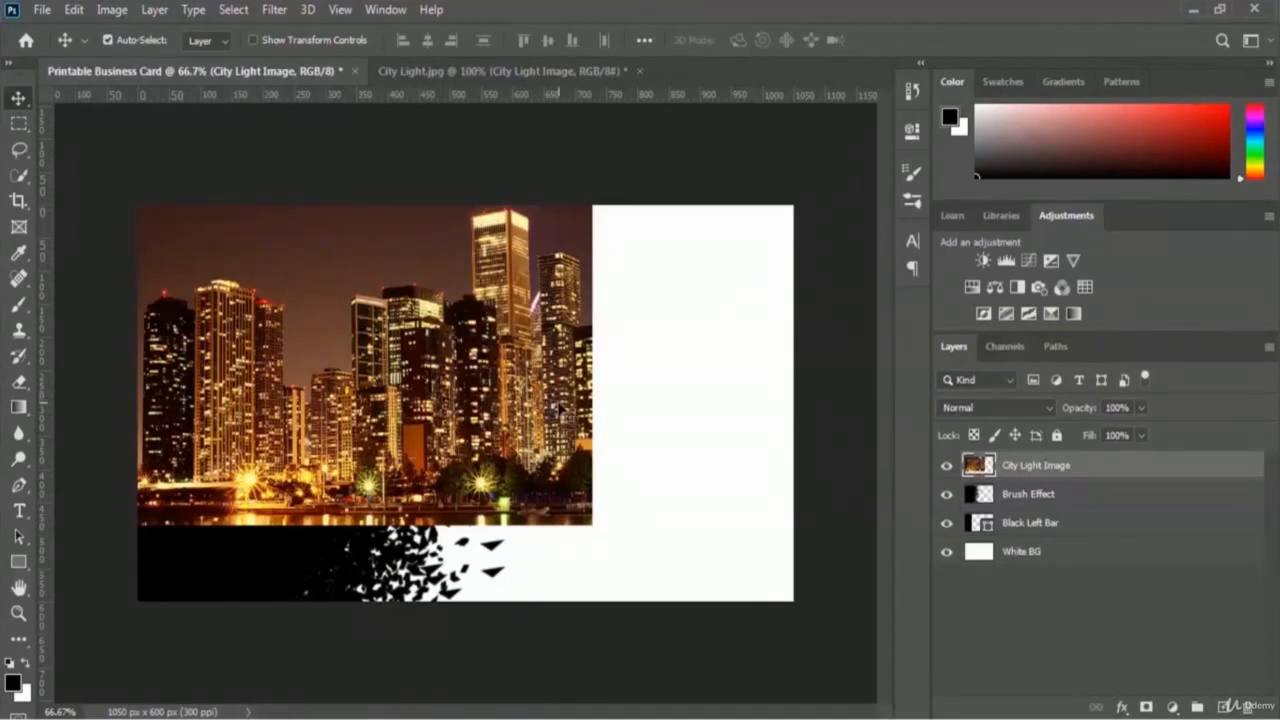
pyautogui.click(1142, 409)
pyautogui.moveTo(1146, 431); pyautogui.dragTo(1103, 433)
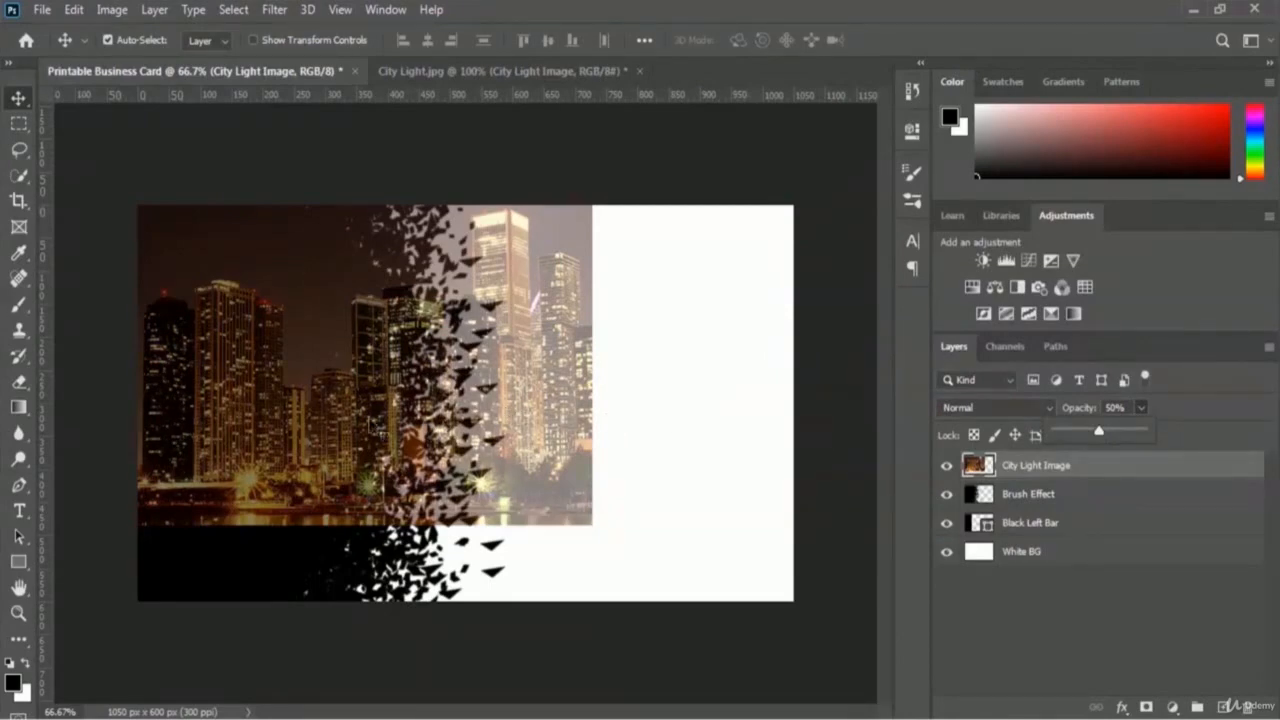
# Step: Scale the city photo to cover the card's left side top to bottom, then restore 100% opacity
pyautogui.click(78, 12)
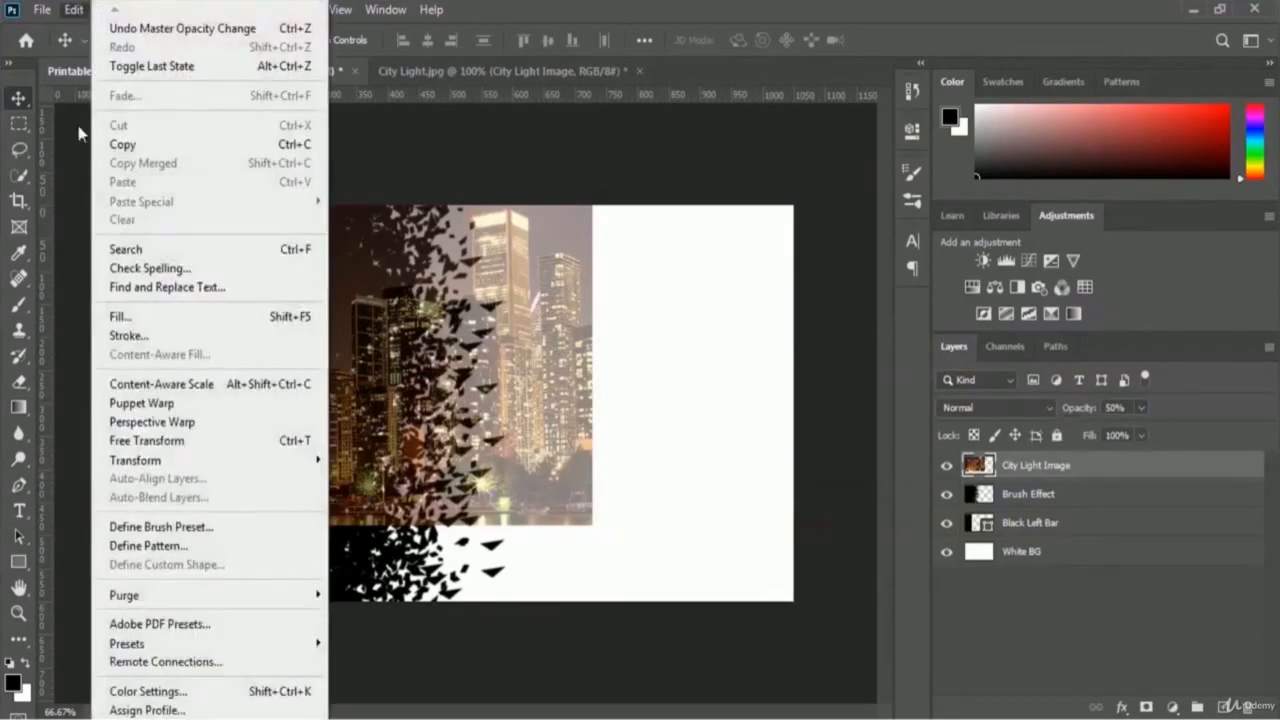
pyautogui.moveTo(205, 462)
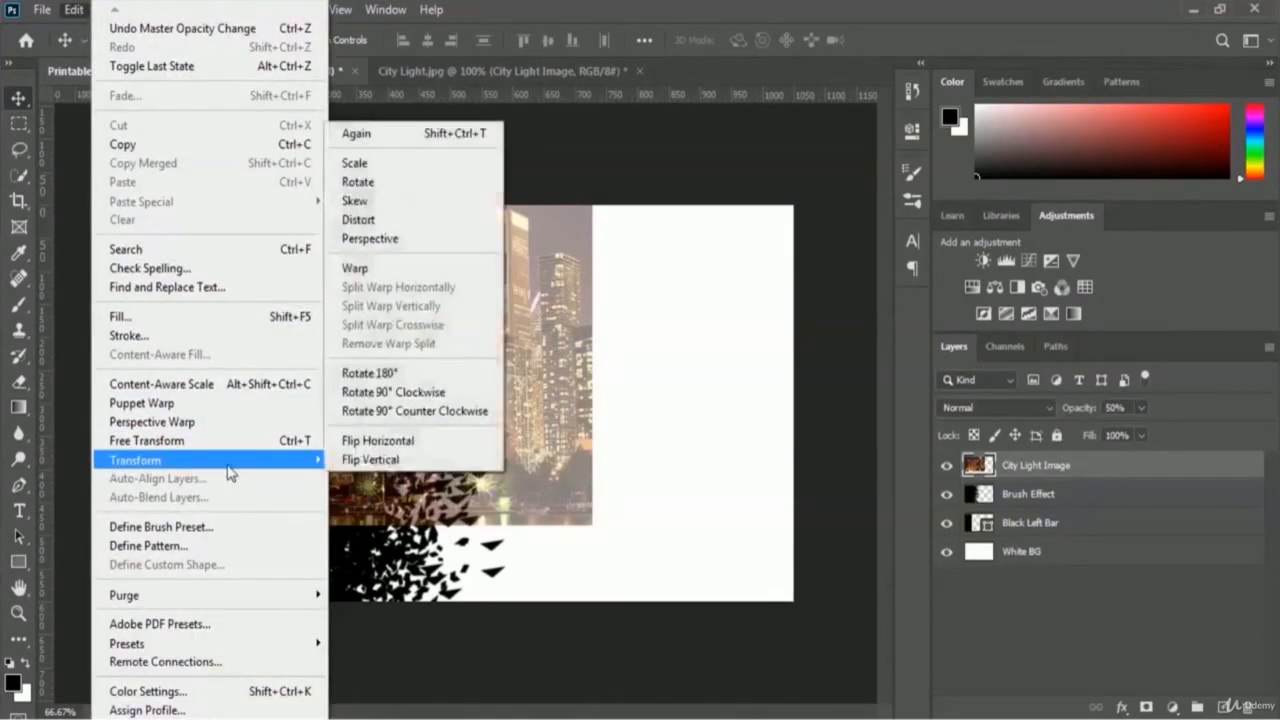
pyautogui.click(428, 164)
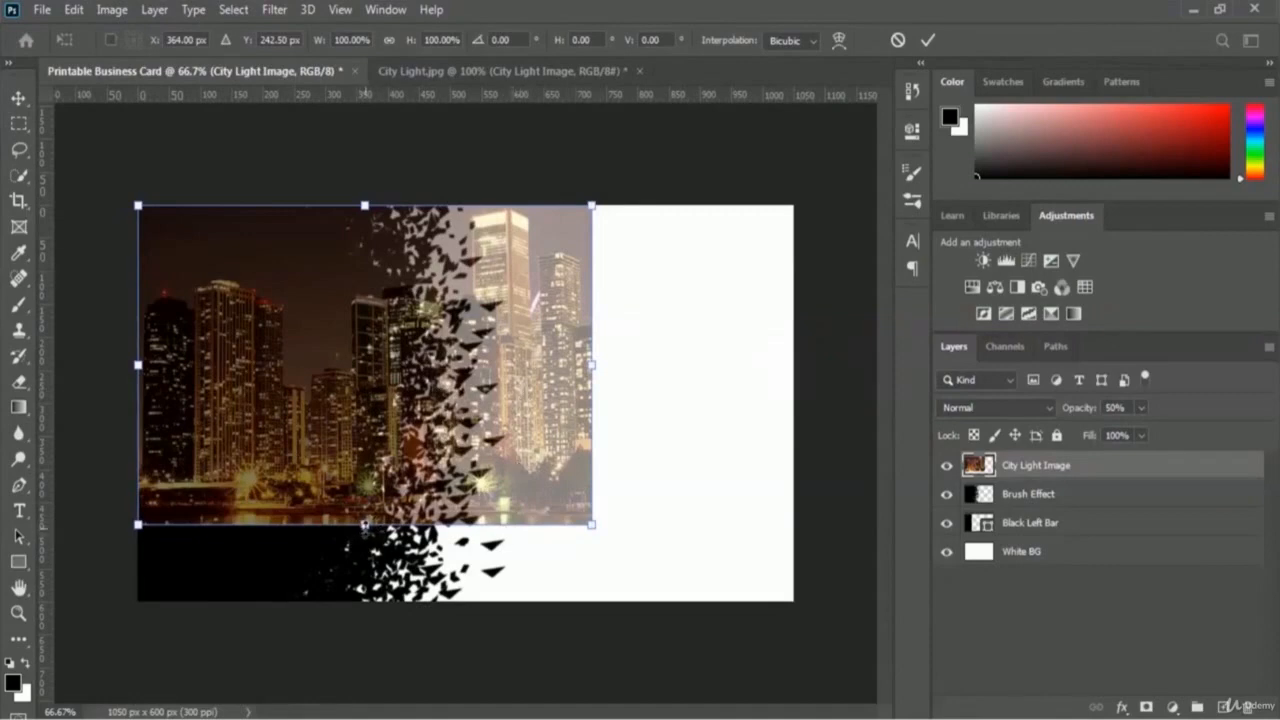
pyautogui.moveTo(364, 524); pyautogui.dragTo(365, 603)
pyautogui.moveTo(138, 404); pyautogui.dragTo(129, 404)
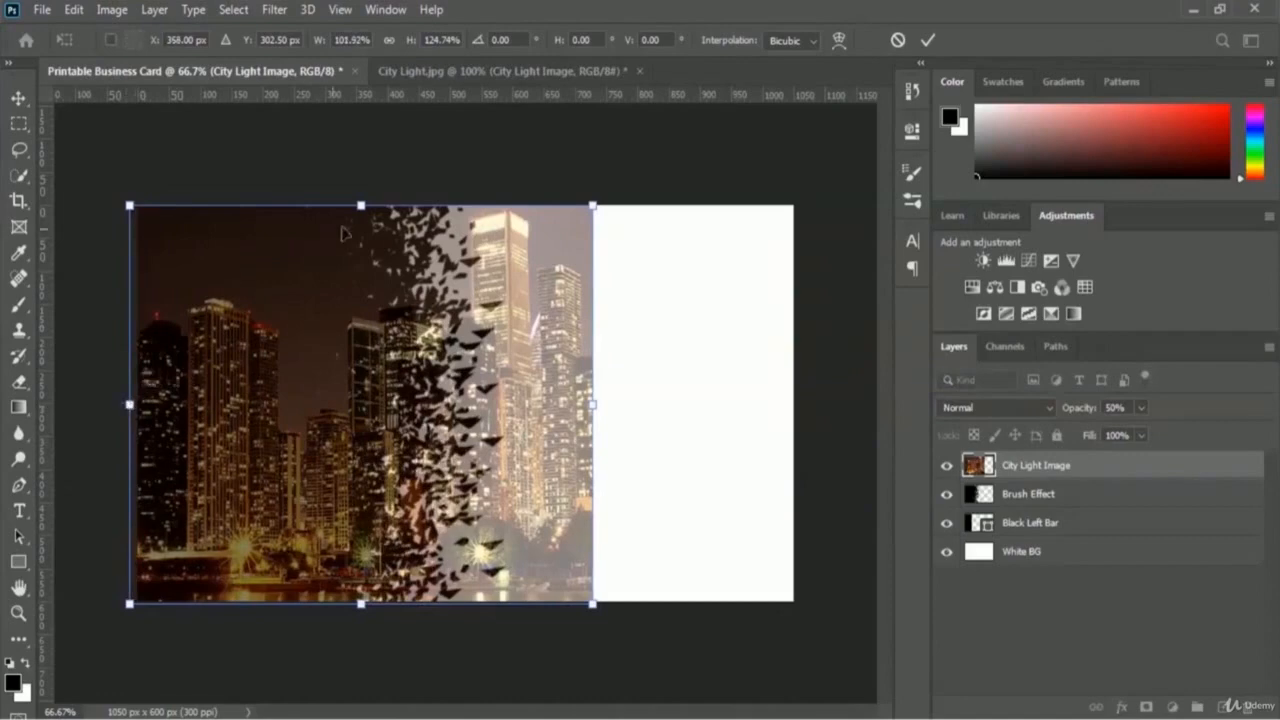
pyautogui.moveTo(360, 203); pyautogui.dragTo(360, 198)
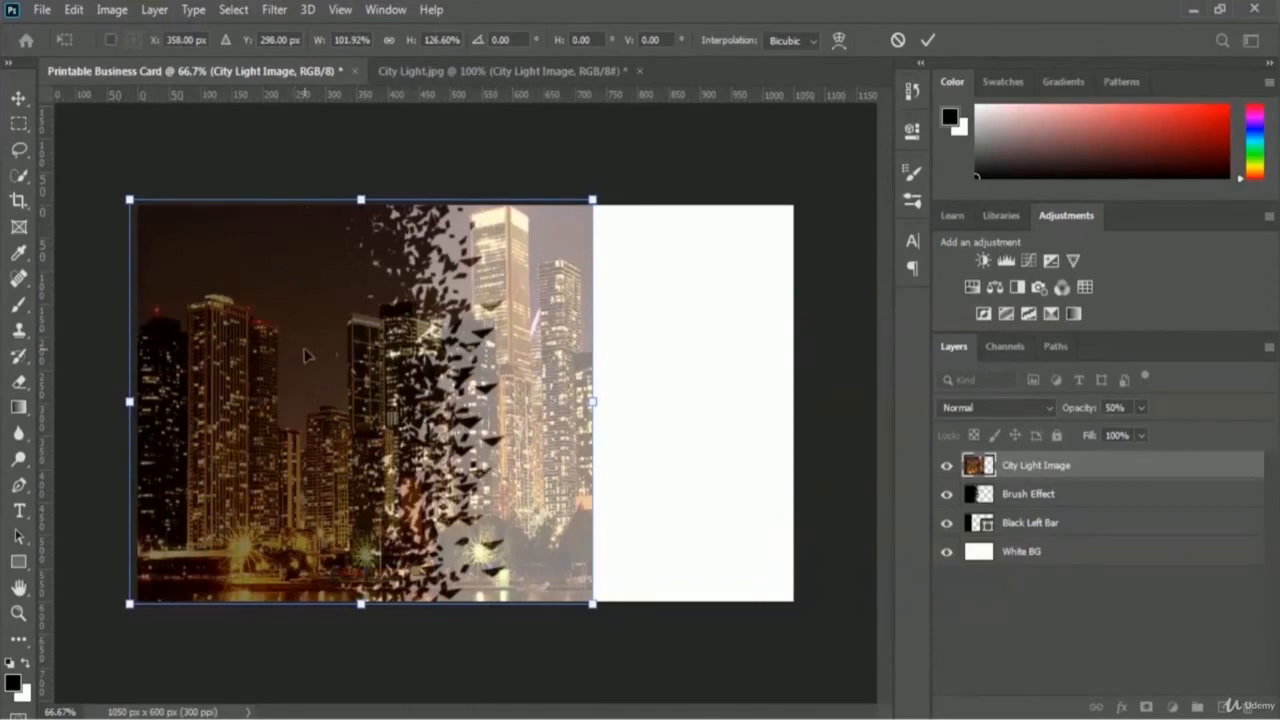
pyautogui.moveTo(304, 354); pyautogui.dragTo(236, 357)
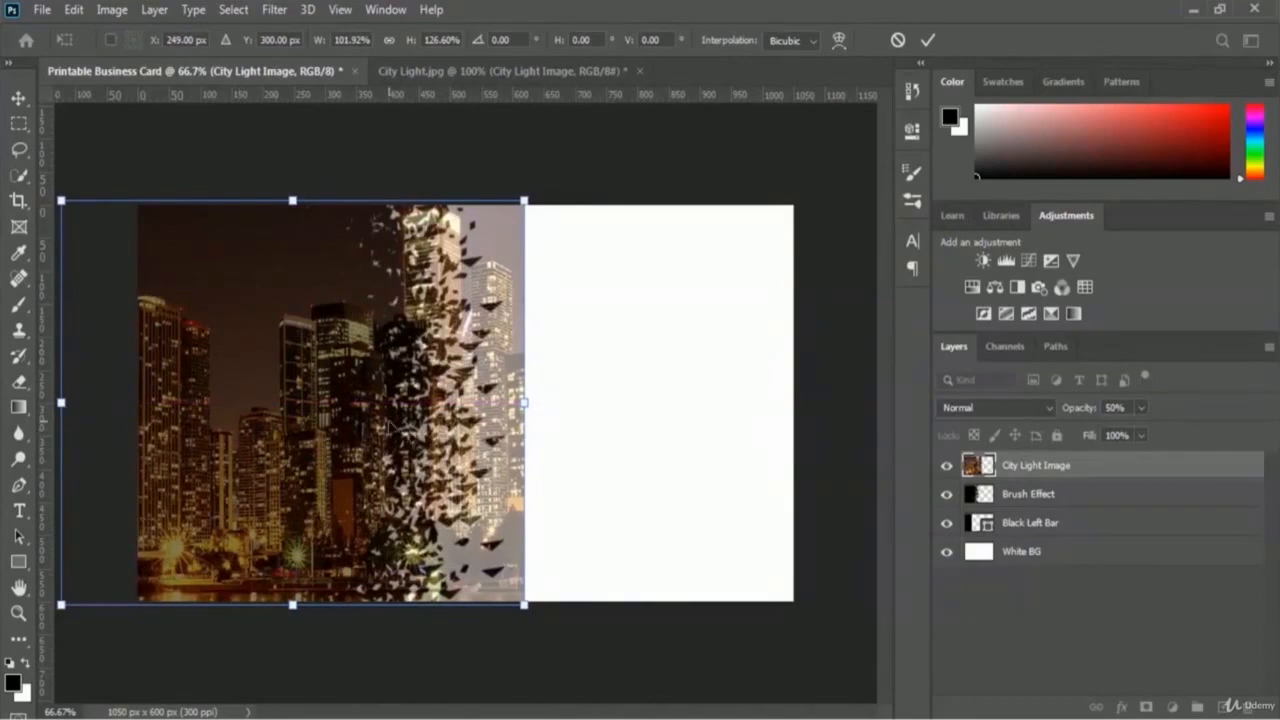
pyautogui.click(930, 42)
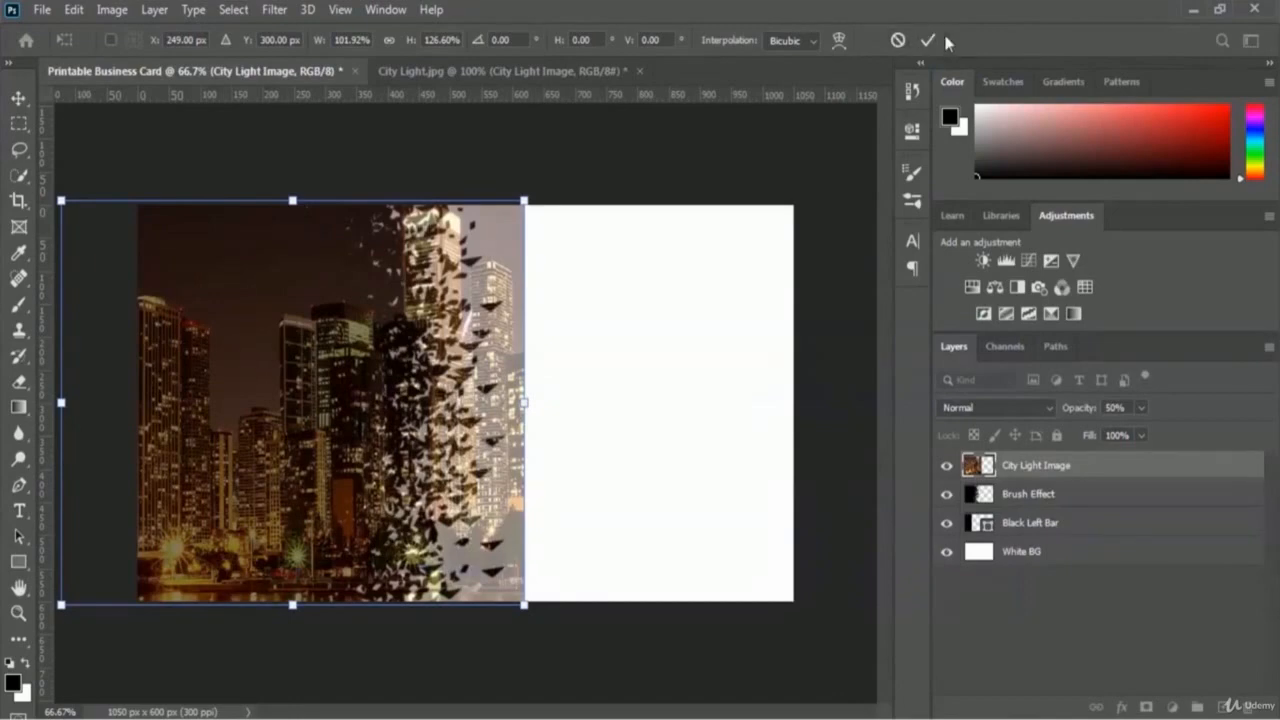
pyautogui.click(930, 42)
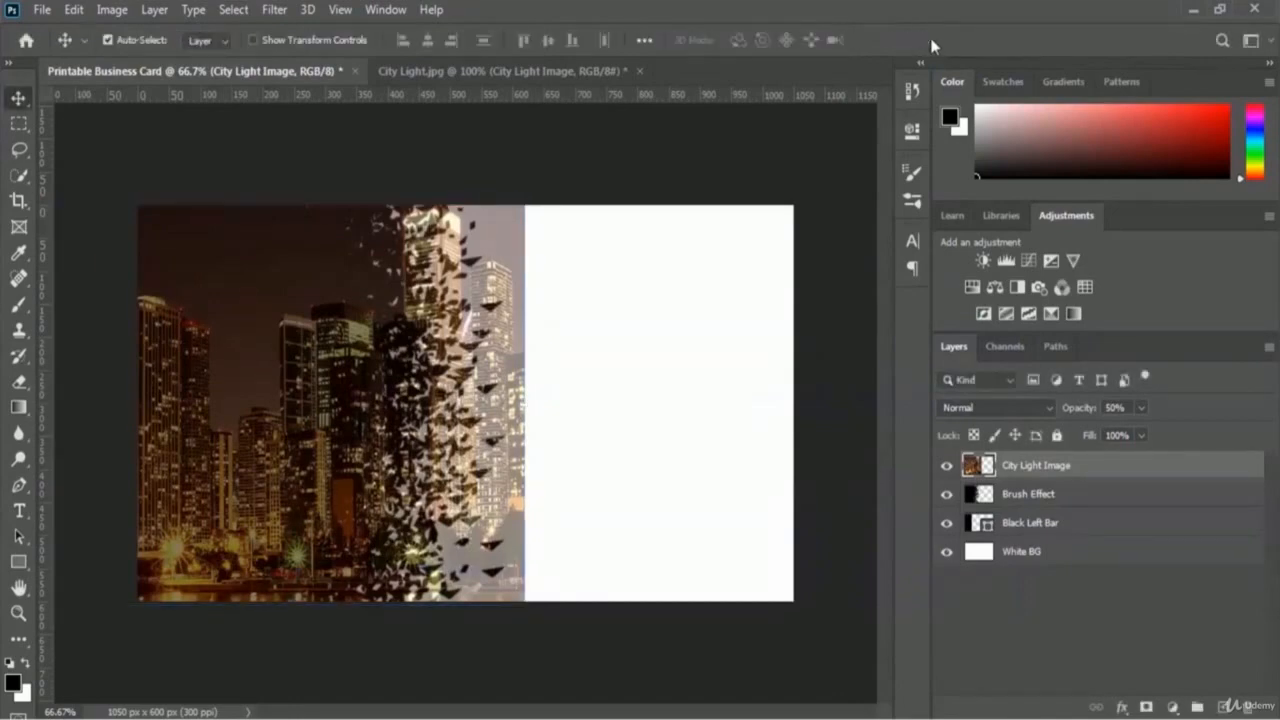
pyautogui.click(1142, 407)
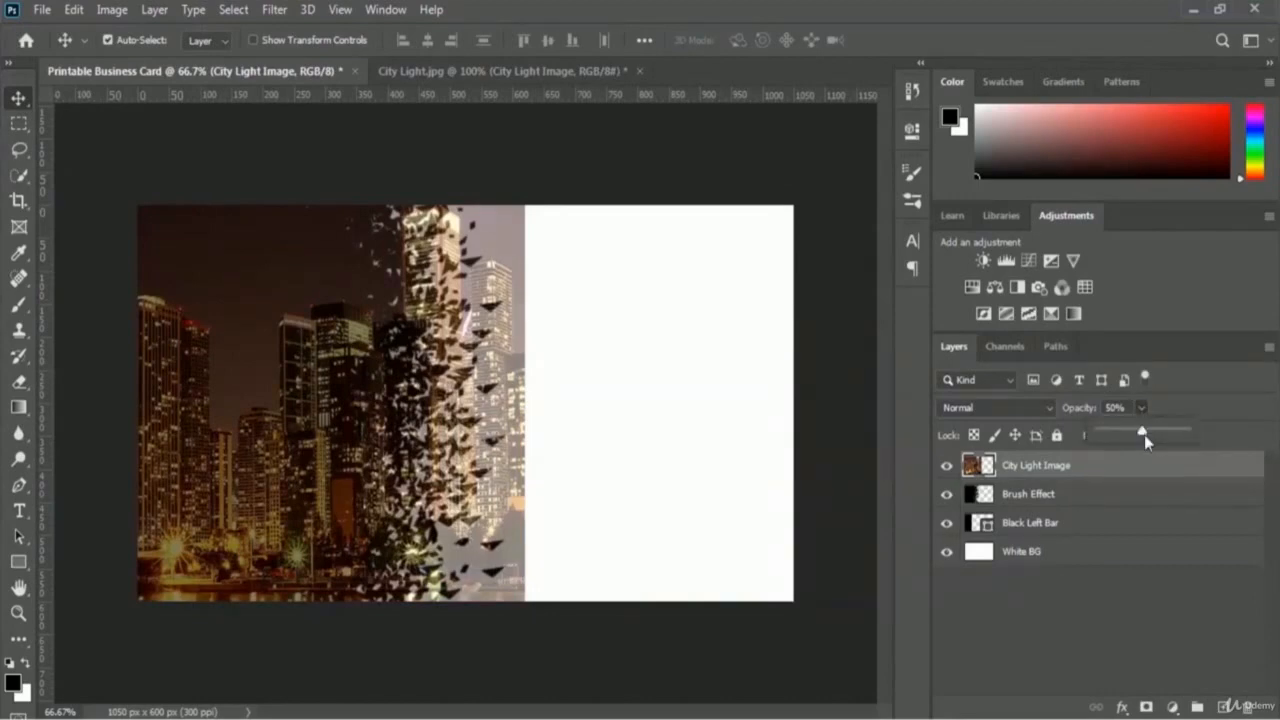
pyautogui.moveTo(1144, 433); pyautogui.dragTo(1198, 437)
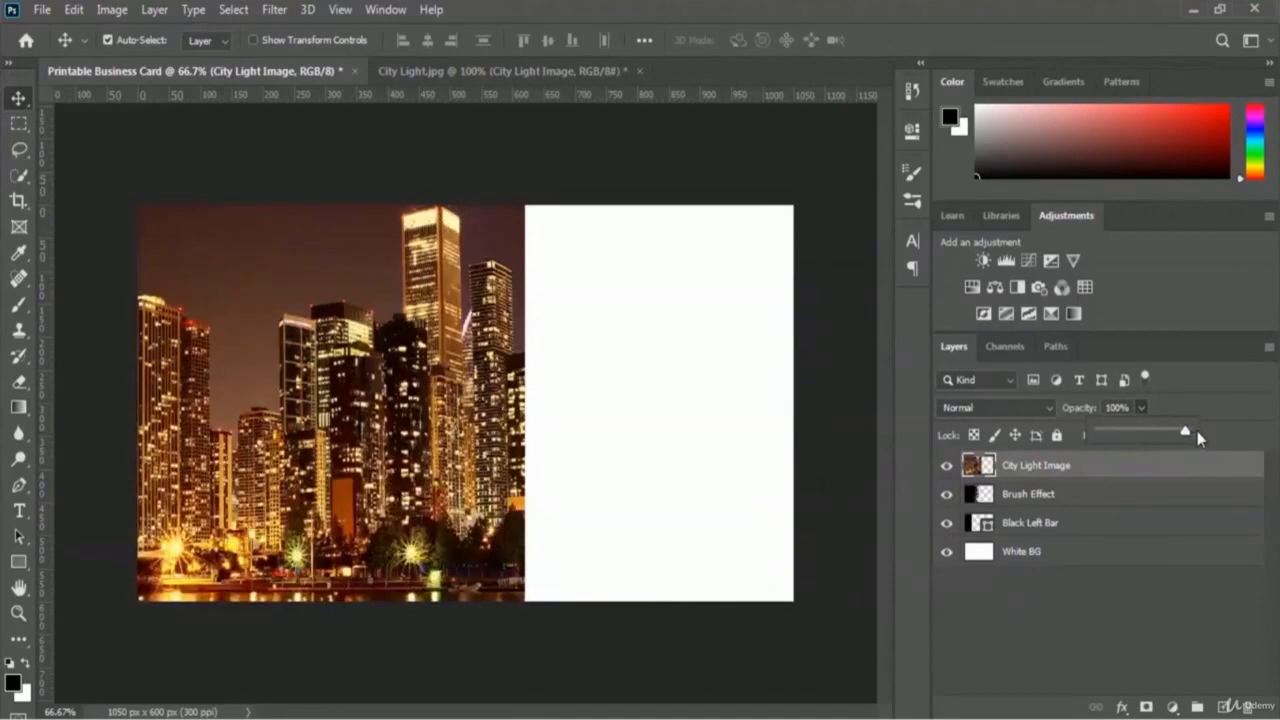
# Step: Clip City Light Image to the Brush Effect layer so the skyline shows only within the shards
pyautogui.click(1169, 404)
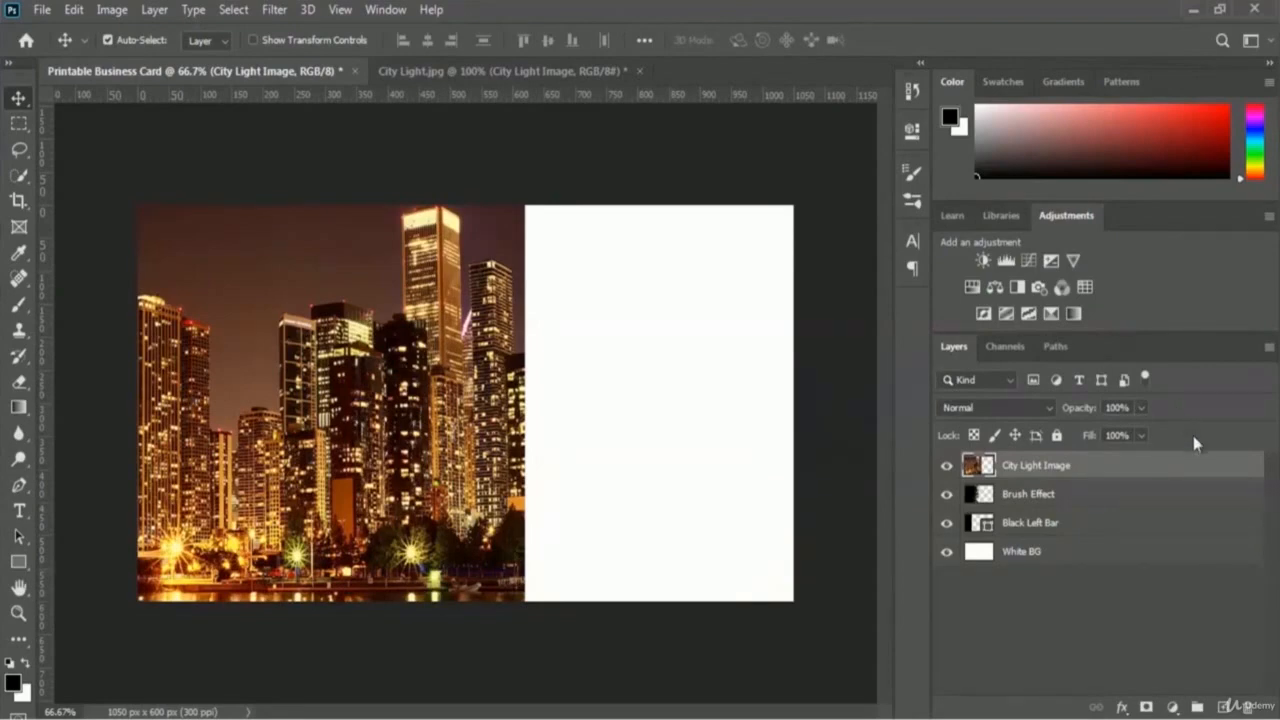
pyautogui.rightClick(1064, 470)
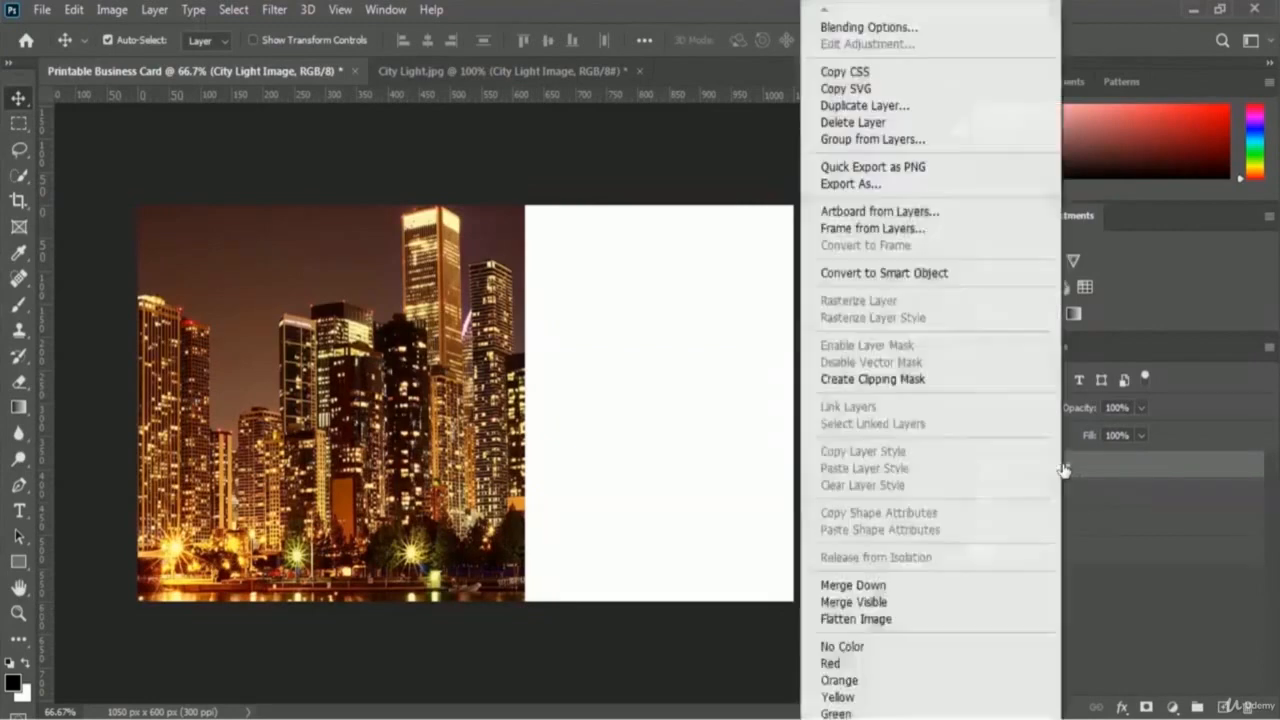
pyautogui.click(968, 388)
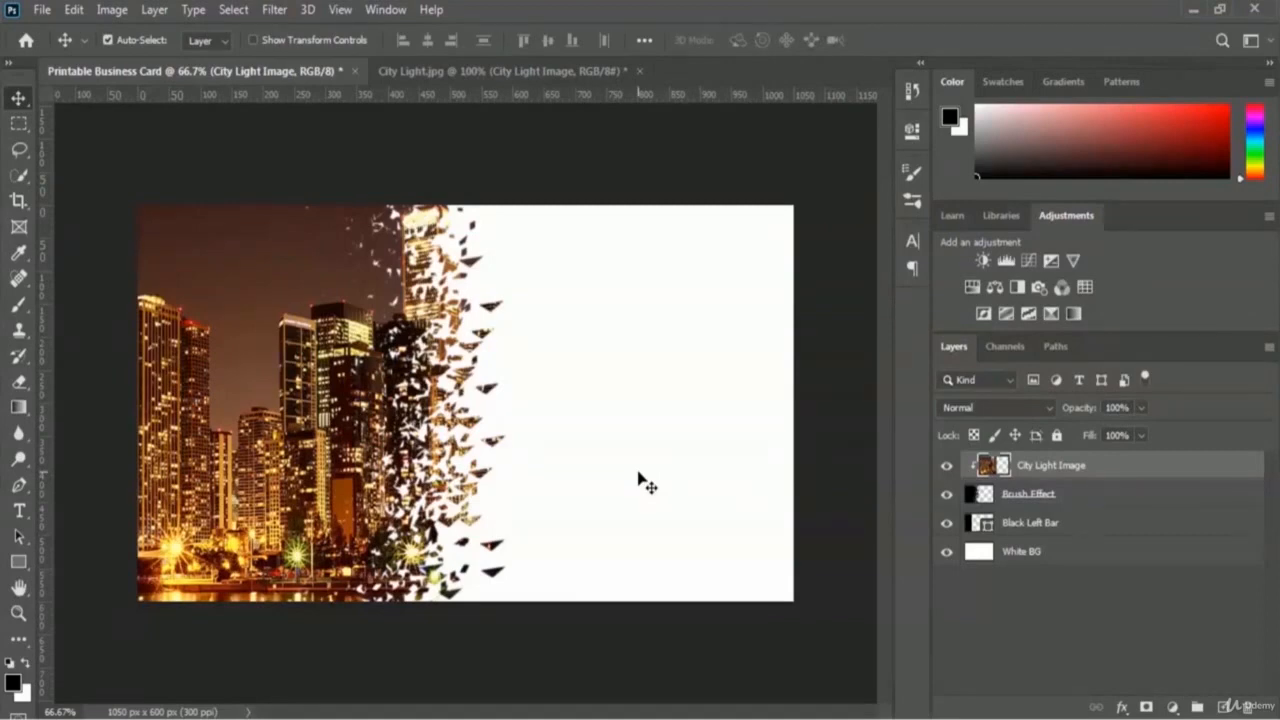
pyautogui.click(18, 566)
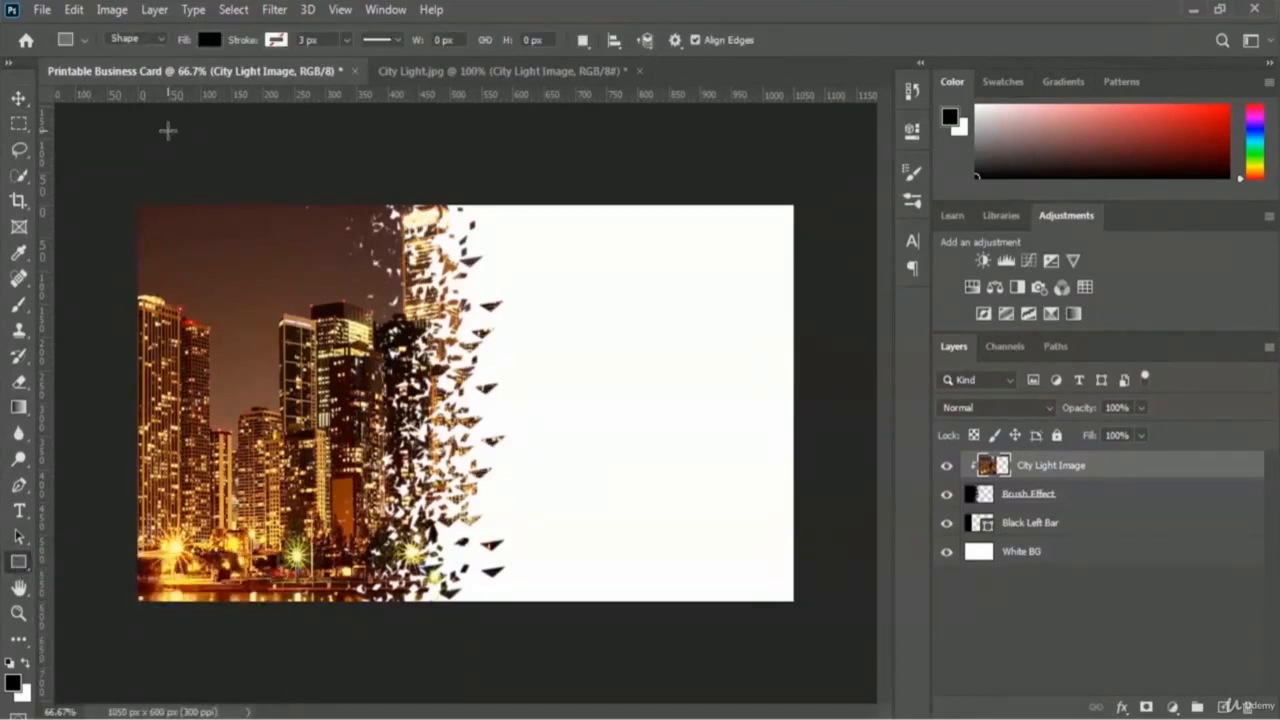
# Step: Draw a black 1115 × 639 px rectangle over the whole card as Rectangle 1
pyautogui.click(210, 42)
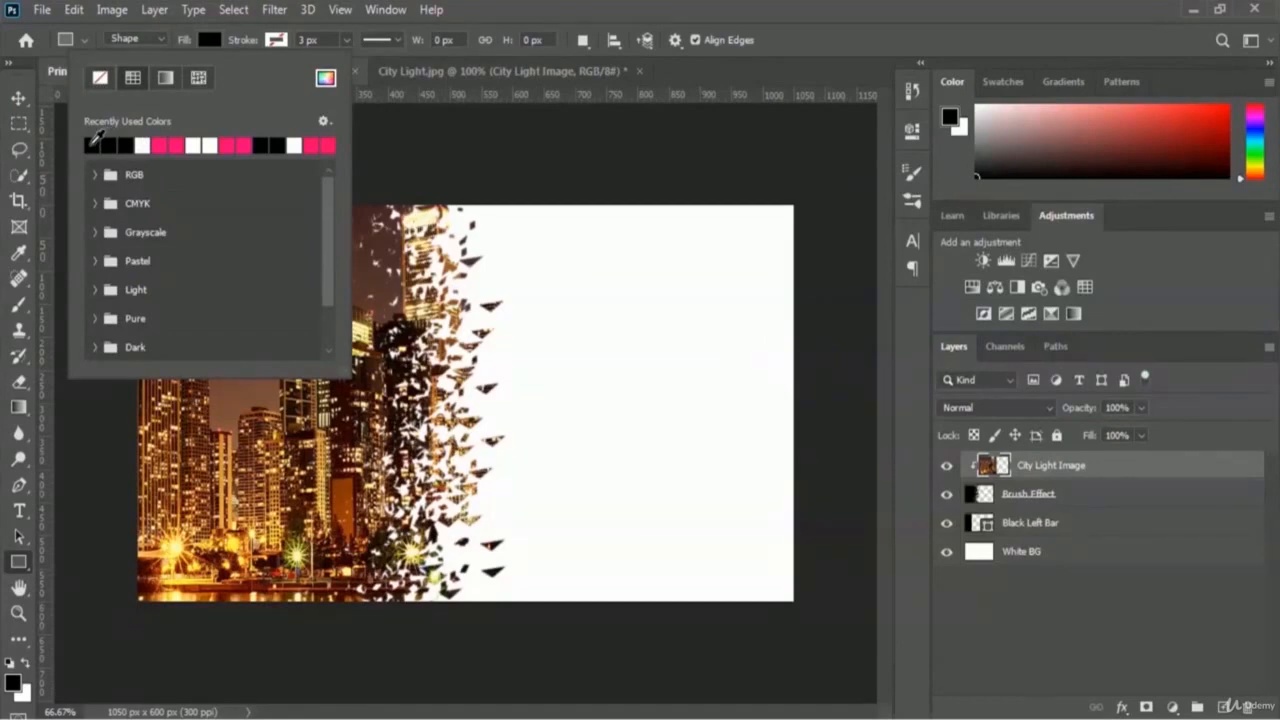
pyautogui.click(676, 61)
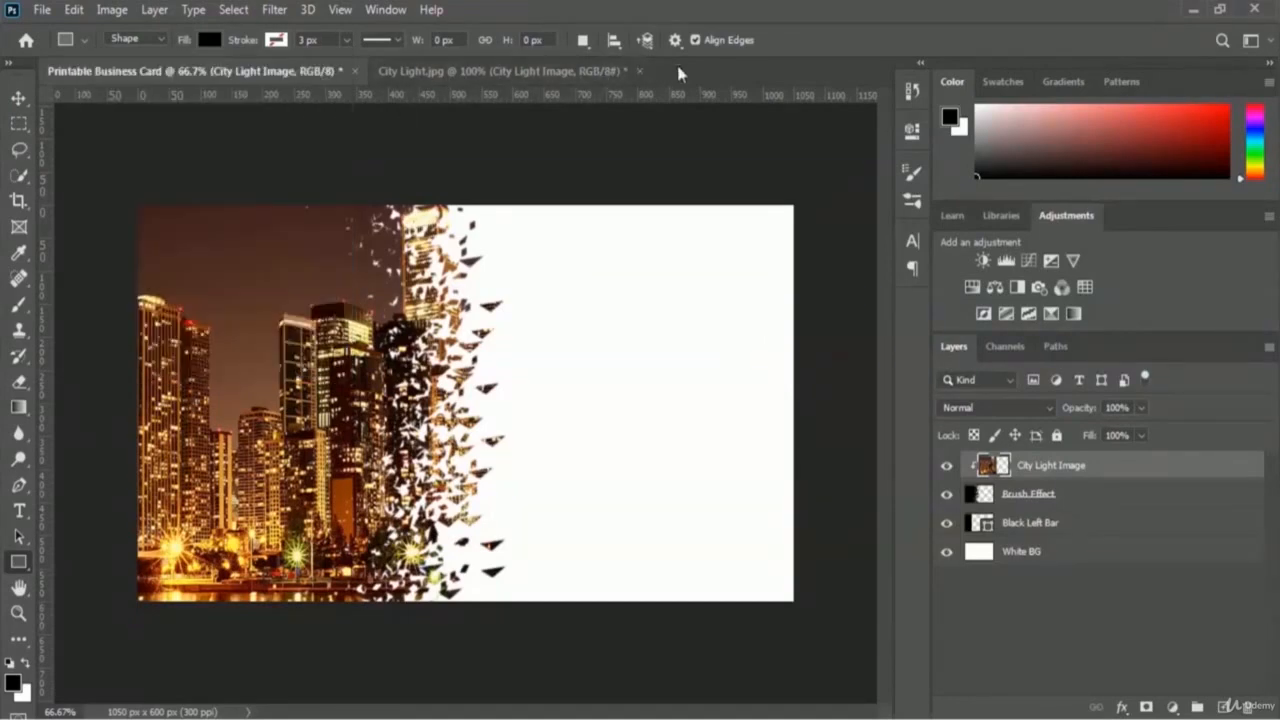
pyautogui.moveTo(120, 191); pyautogui.dragTo(820, 615)
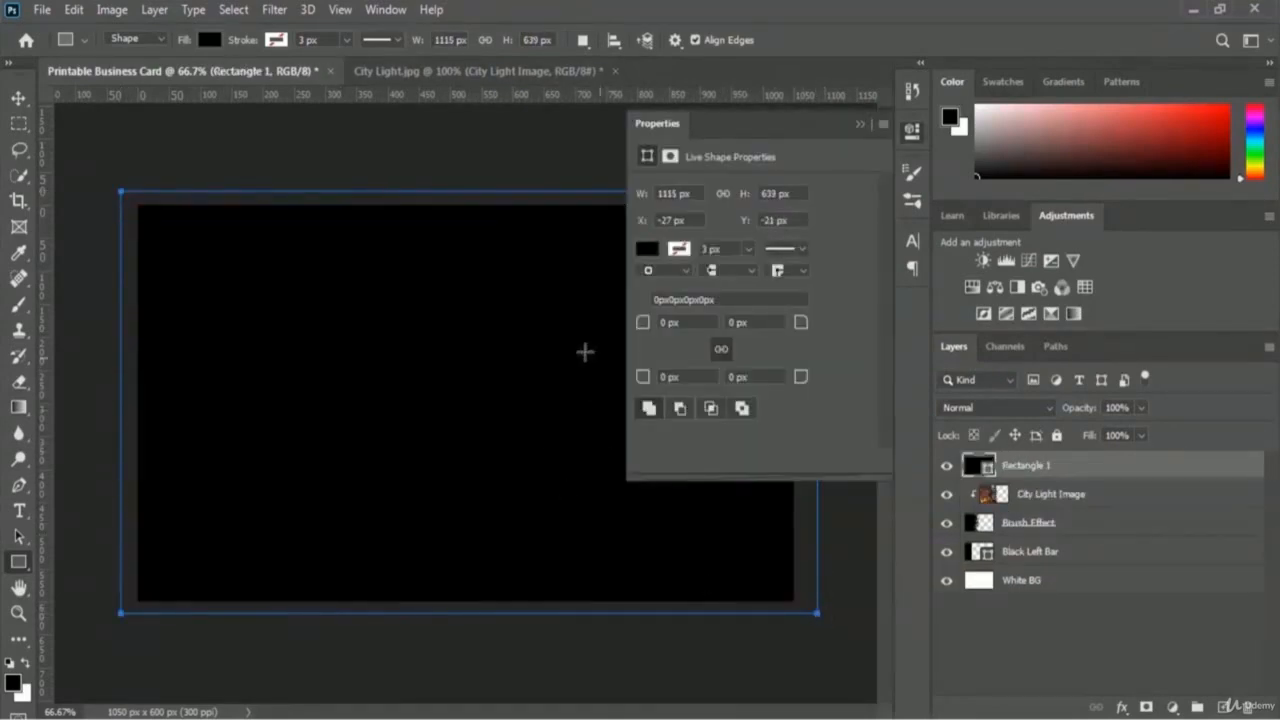
pyautogui.click(857, 124)
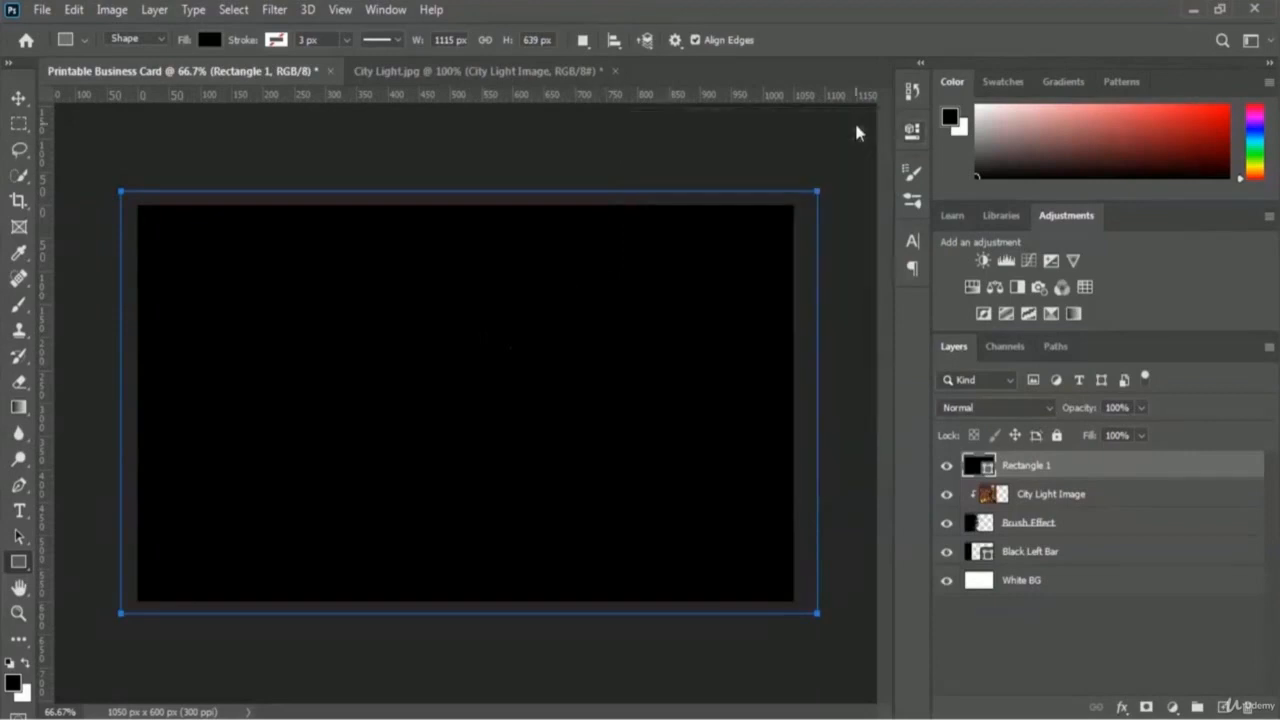
# Step: Rename Rectangle 1 to 'Black BG', move it just above White BG, and deselect the path
pyautogui.doubleClick(1028, 466)
pyautogui.write('Black BG')
pyautogui.press('Return')
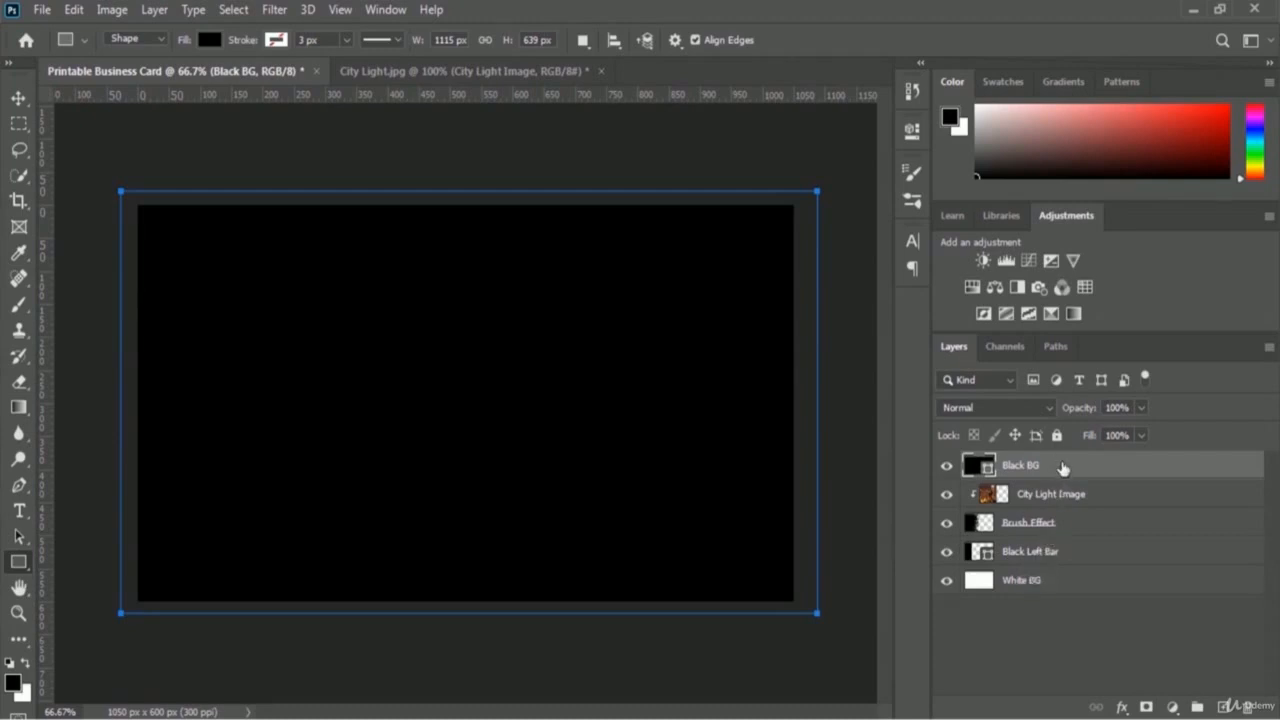
pyautogui.moveTo(1063, 469); pyautogui.dragTo(1057, 563)
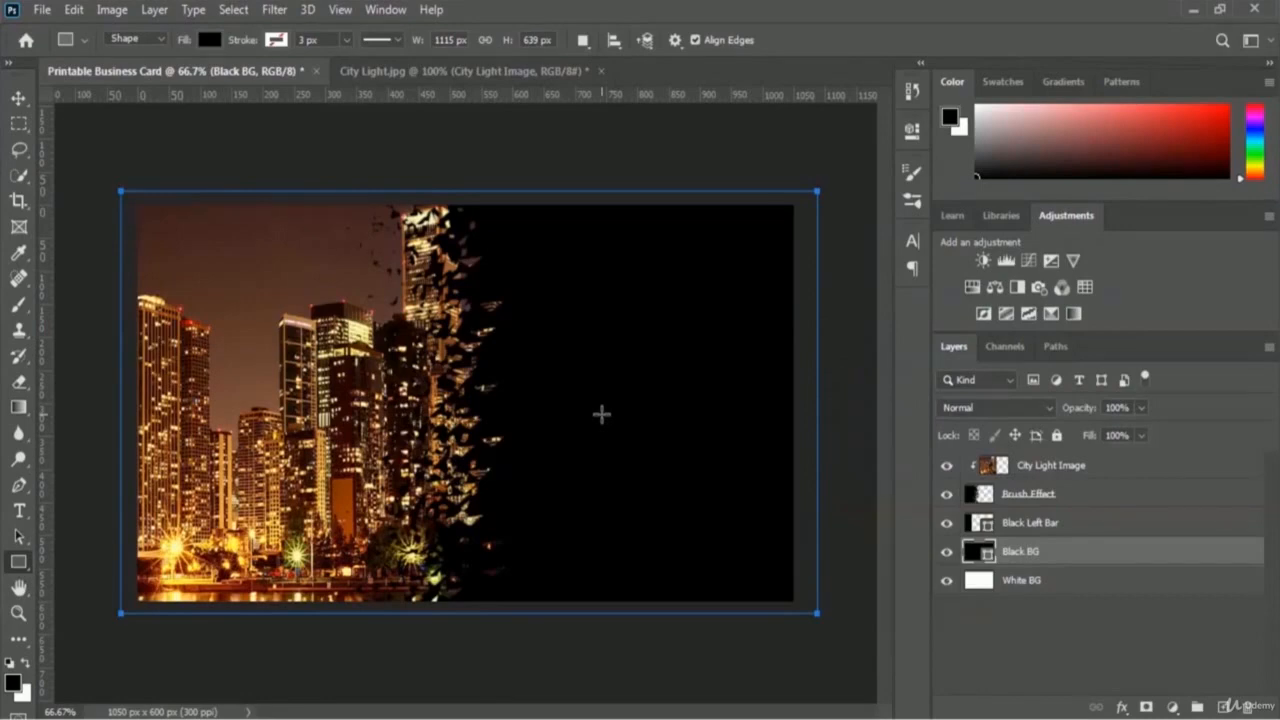
pyautogui.click(13, 683)
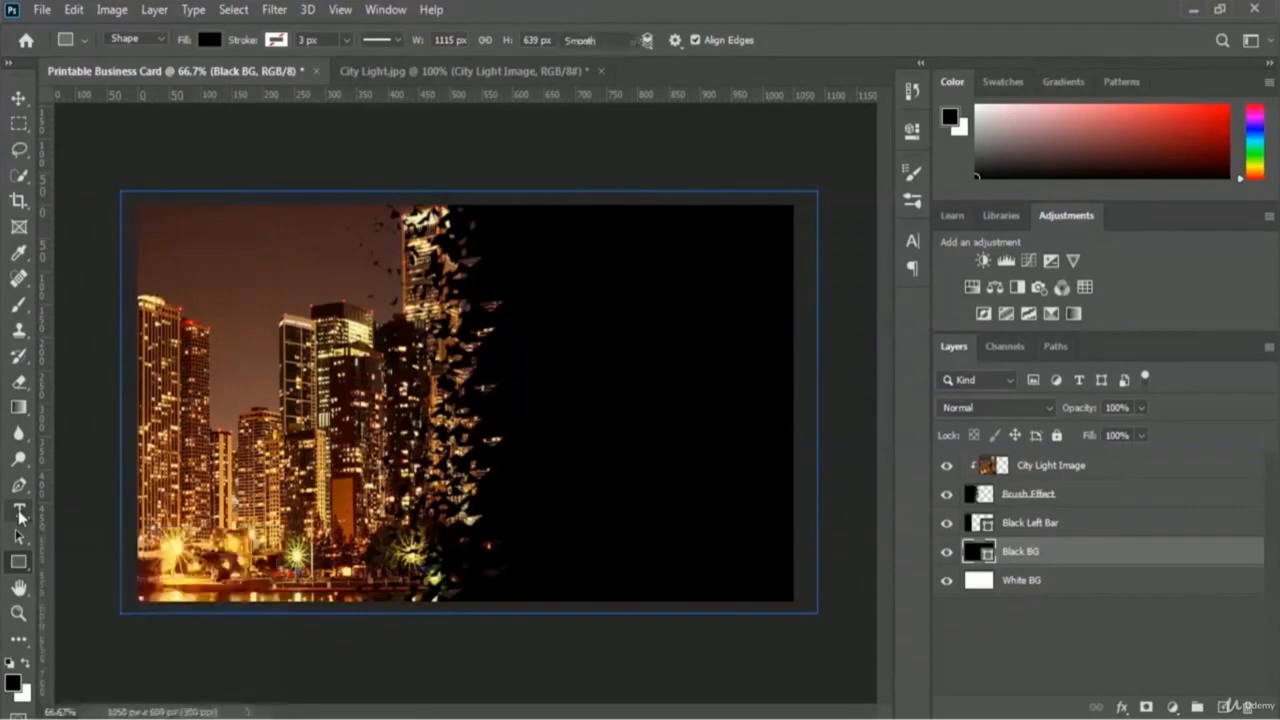
# Step: Select the Horizontal Type tool
pyautogui.click(19, 512)
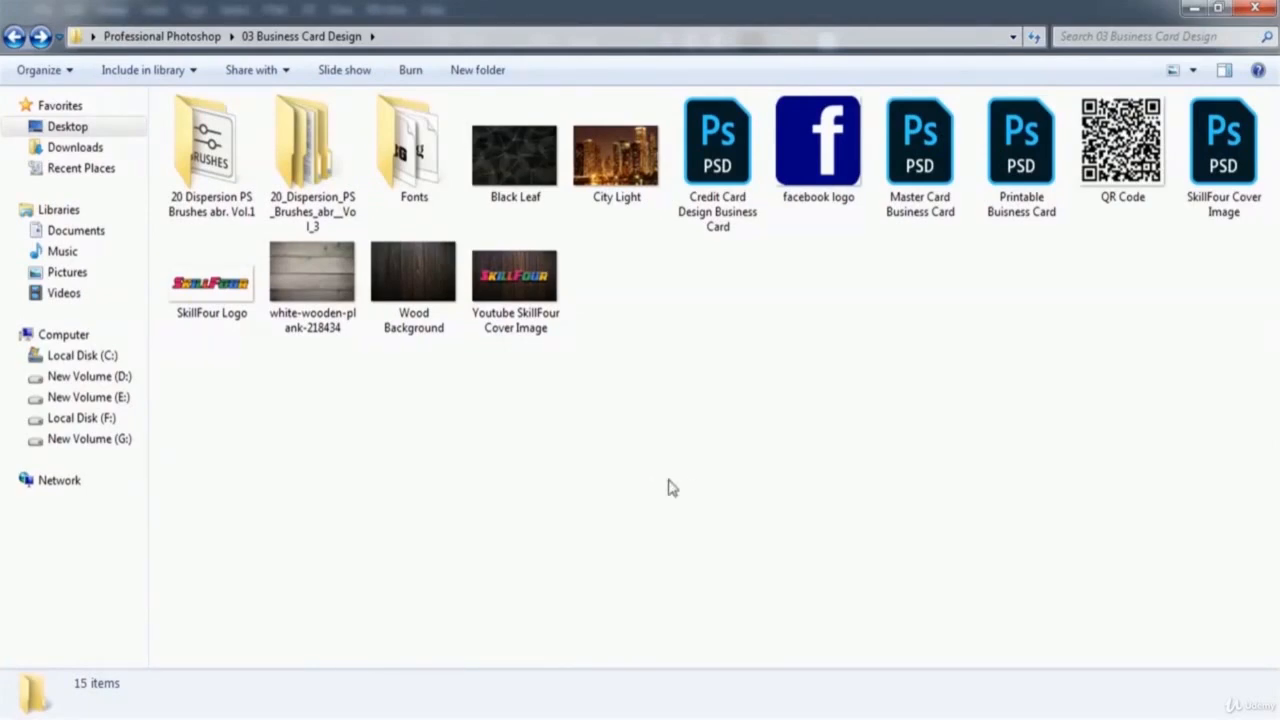
# Step: Preview the ROCKEB (Rockwell Extra Bold) font file from the Fonts folder, then close the preview
pyautogui.doubleClick(428, 178)
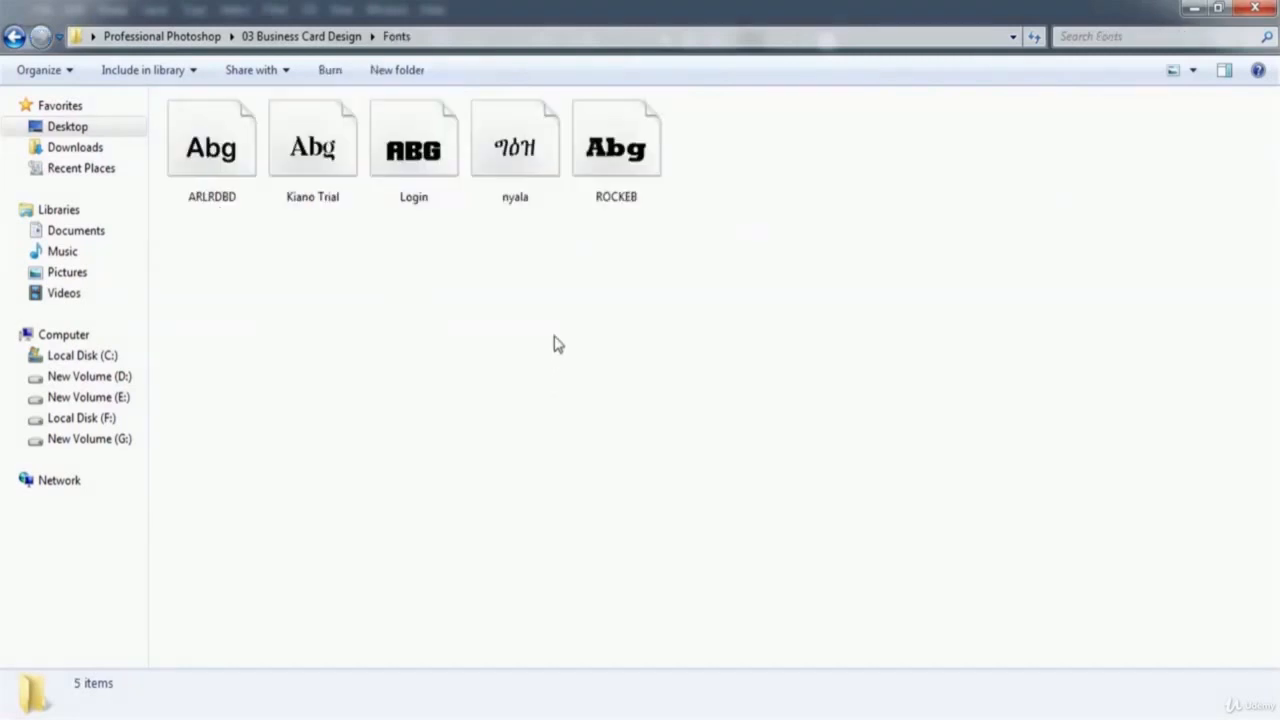
pyautogui.click(632, 160)
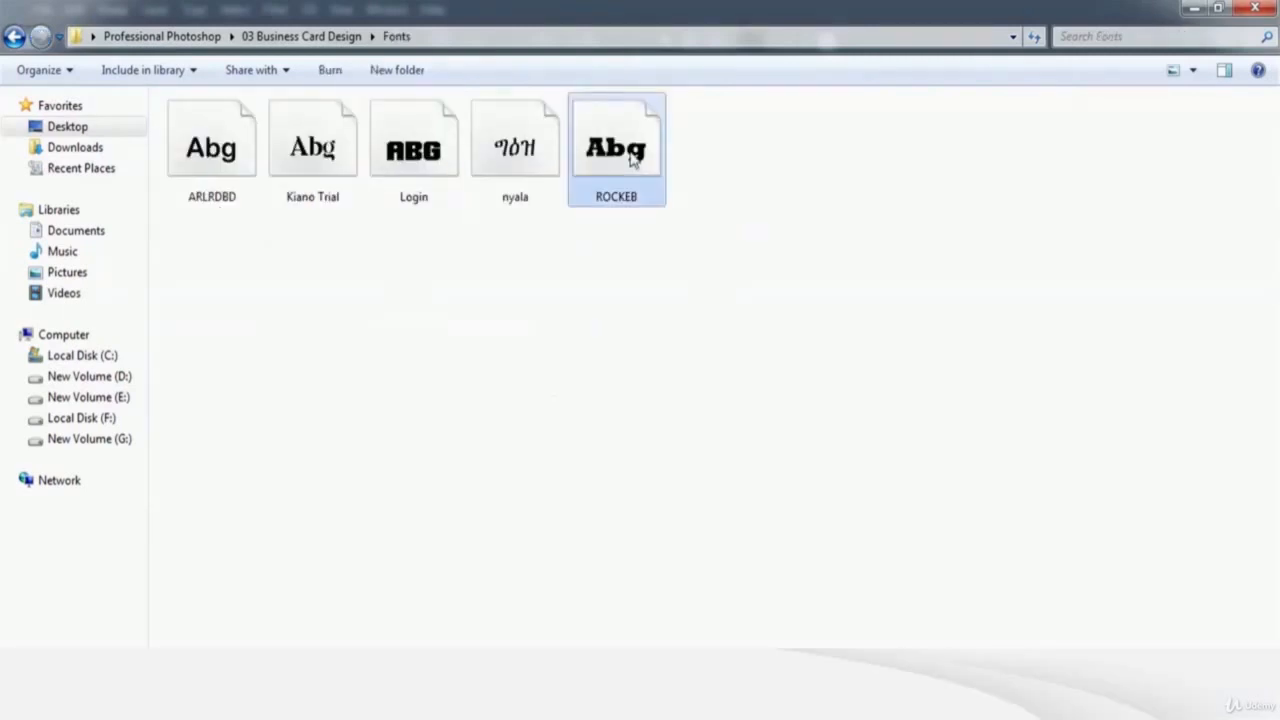
pyautogui.doubleClick(632, 160)
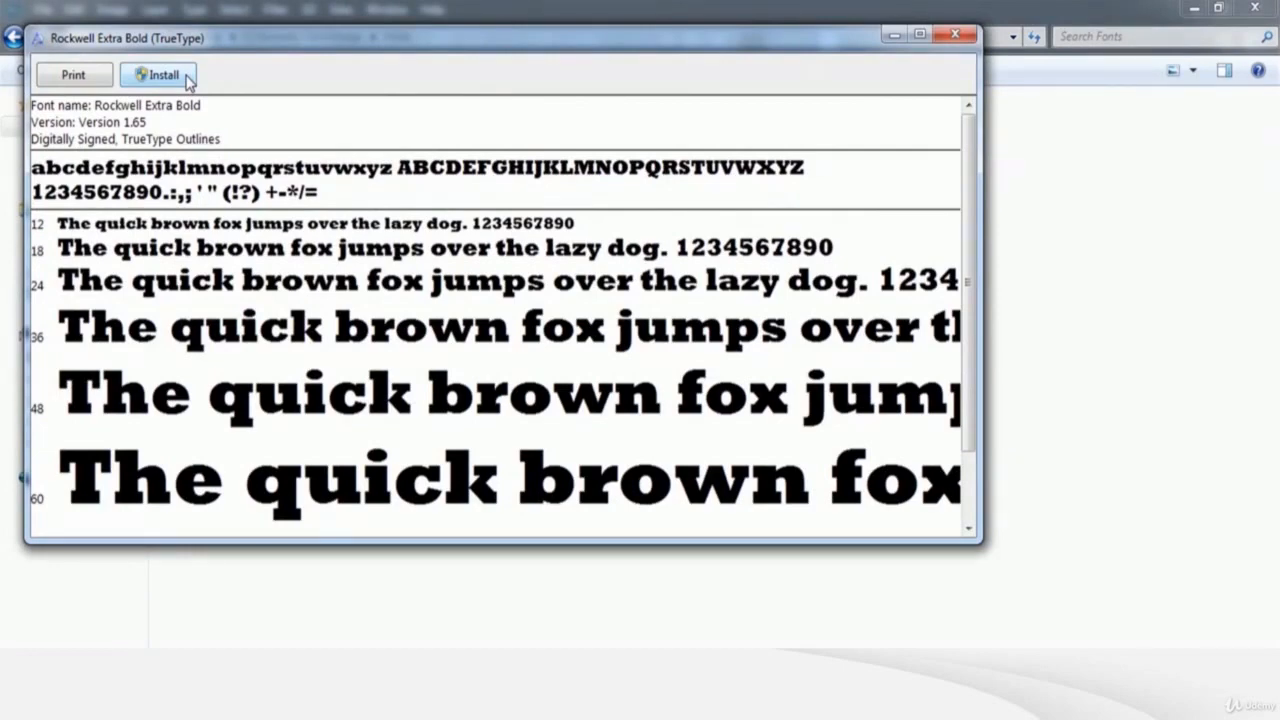
pyautogui.click(956, 36)
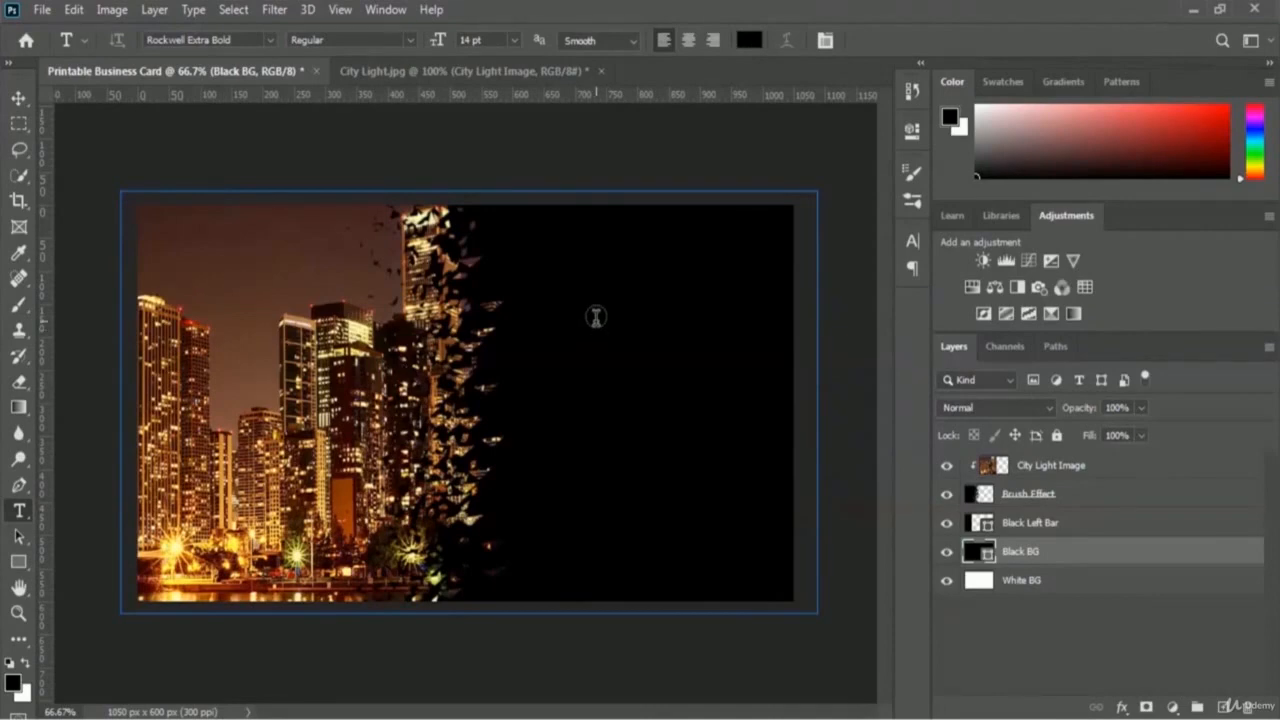
# Step: Change the text colour from black to hot pink #ff0084 in the Text Color picker
pyautogui.click(749, 41)
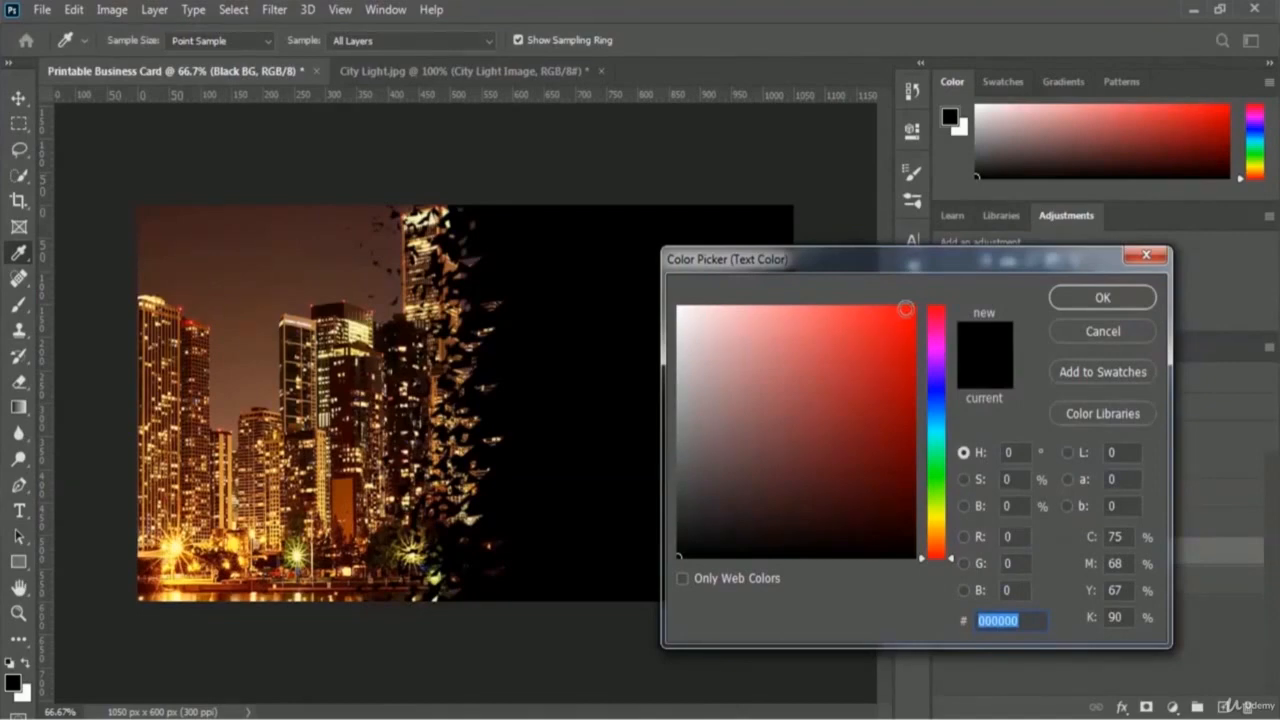
pyautogui.moveTo(905, 313); pyautogui.dragTo(939, 292)
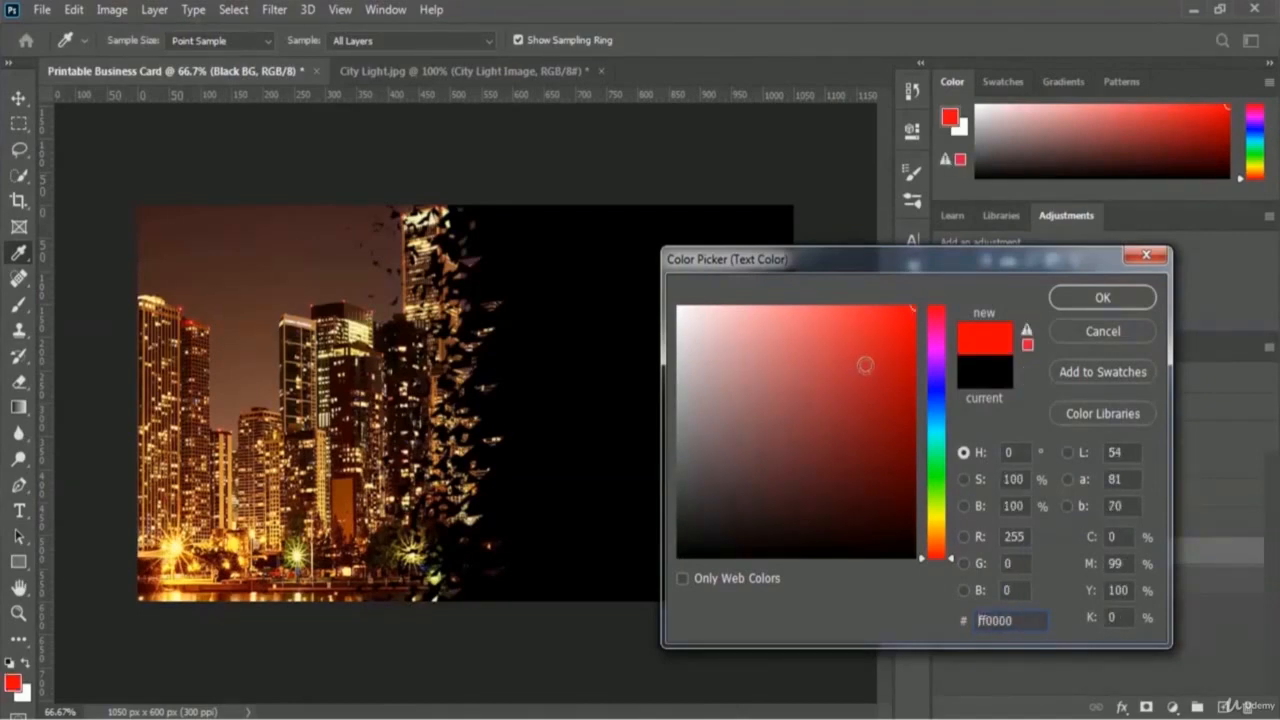
pyautogui.click(935, 336)
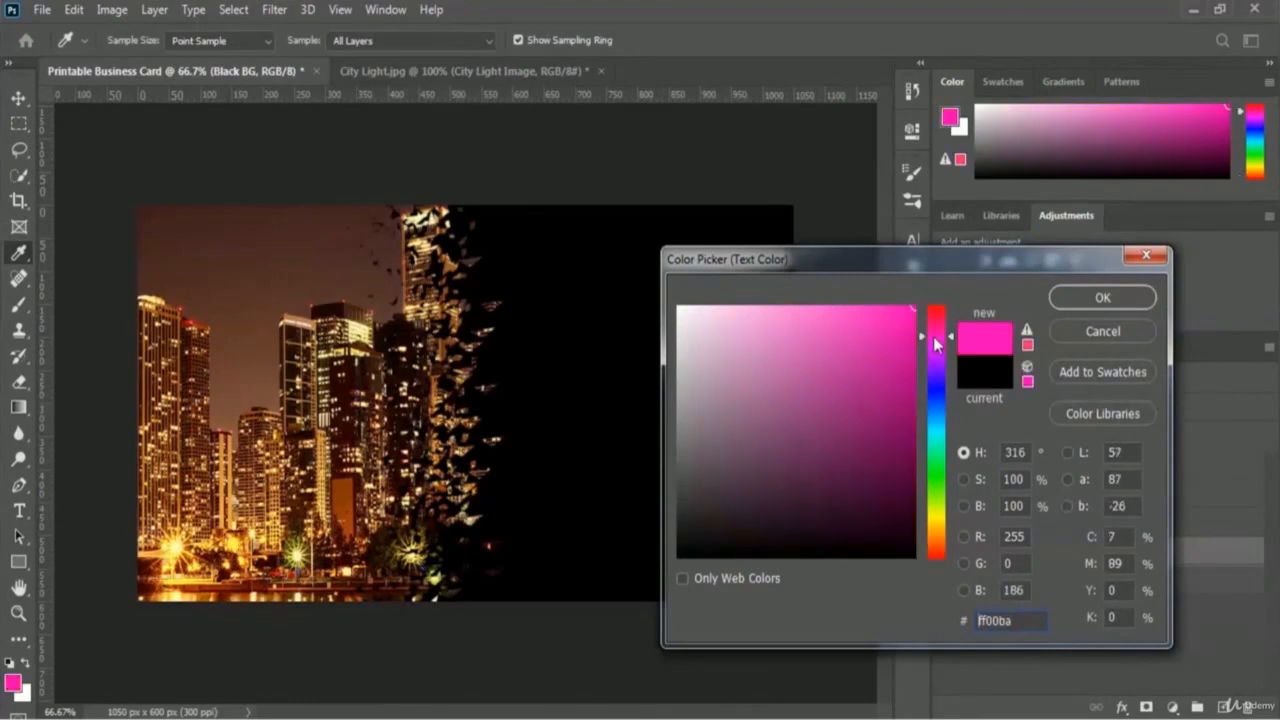
pyautogui.click(894, 330)
pyautogui.moveTo(894, 330)
pyautogui.mouseDown()
pyautogui.moveTo(817, 331)
pyautogui.moveTo(857, 325)
pyautogui.mouseUp()
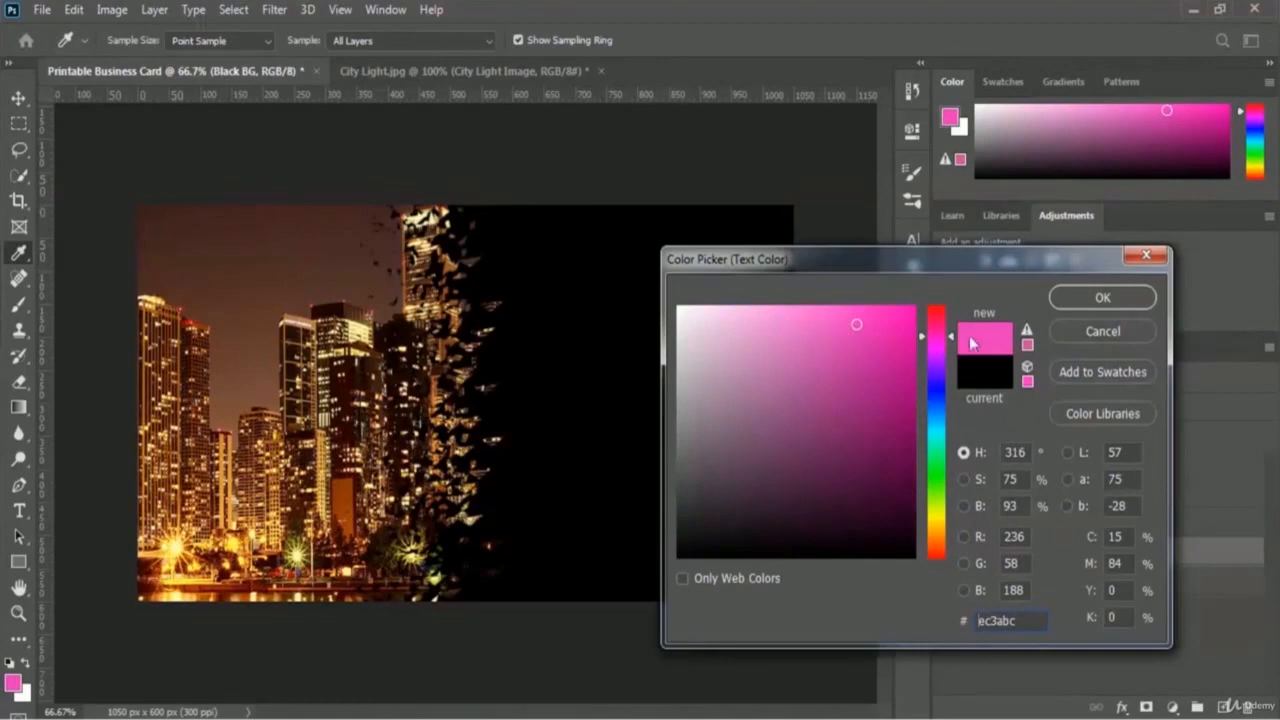
pyautogui.click(825, 332)
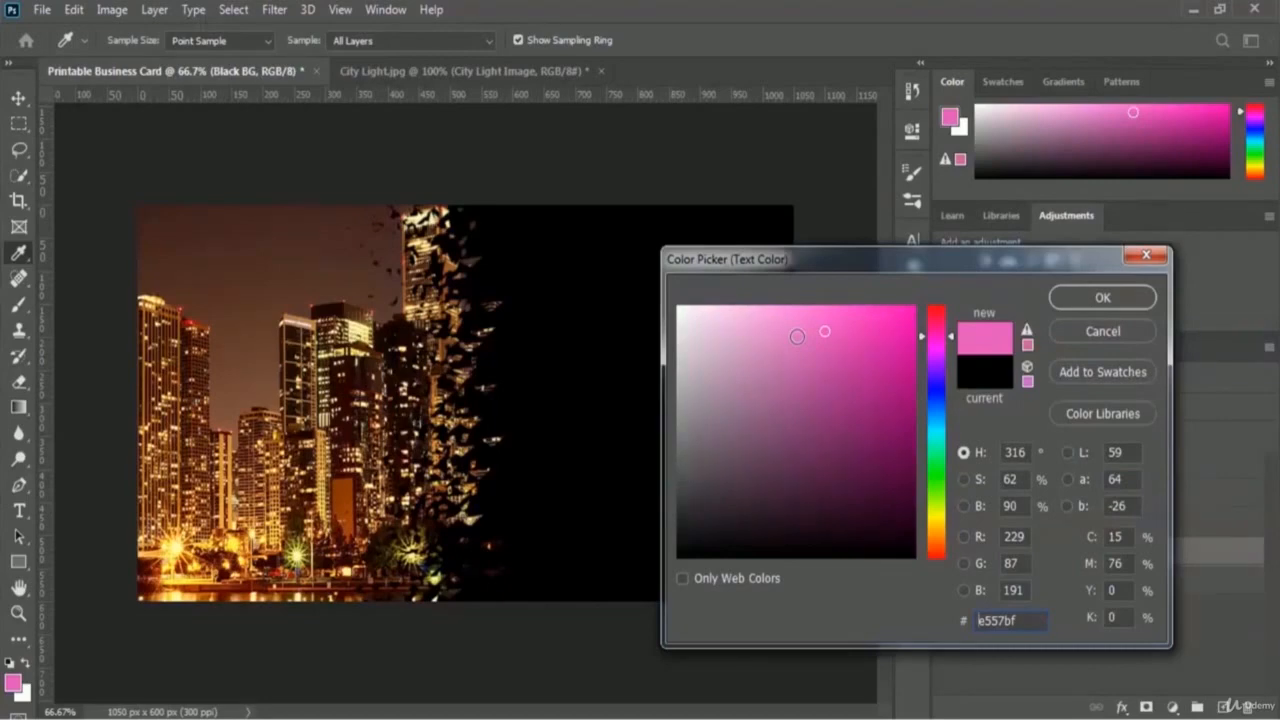
pyautogui.click(937, 330)
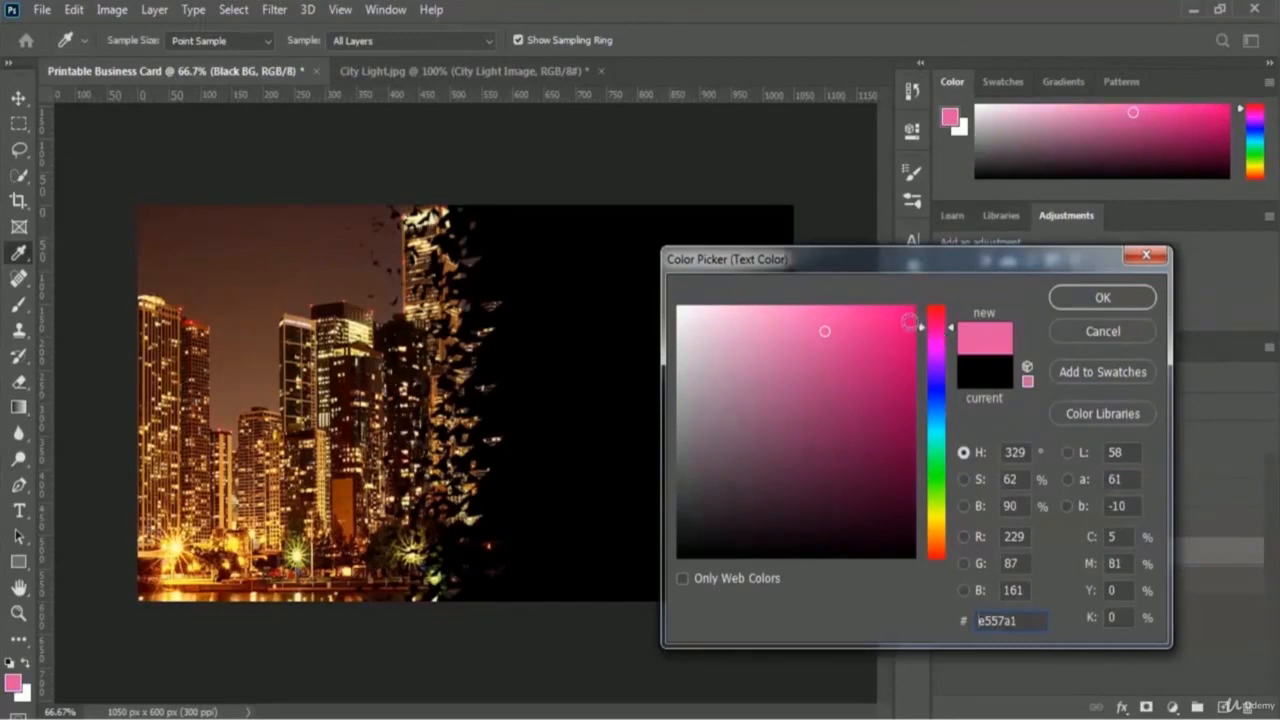
pyautogui.click(904, 318)
pyautogui.moveTo(904, 318); pyautogui.dragTo(943, 291)
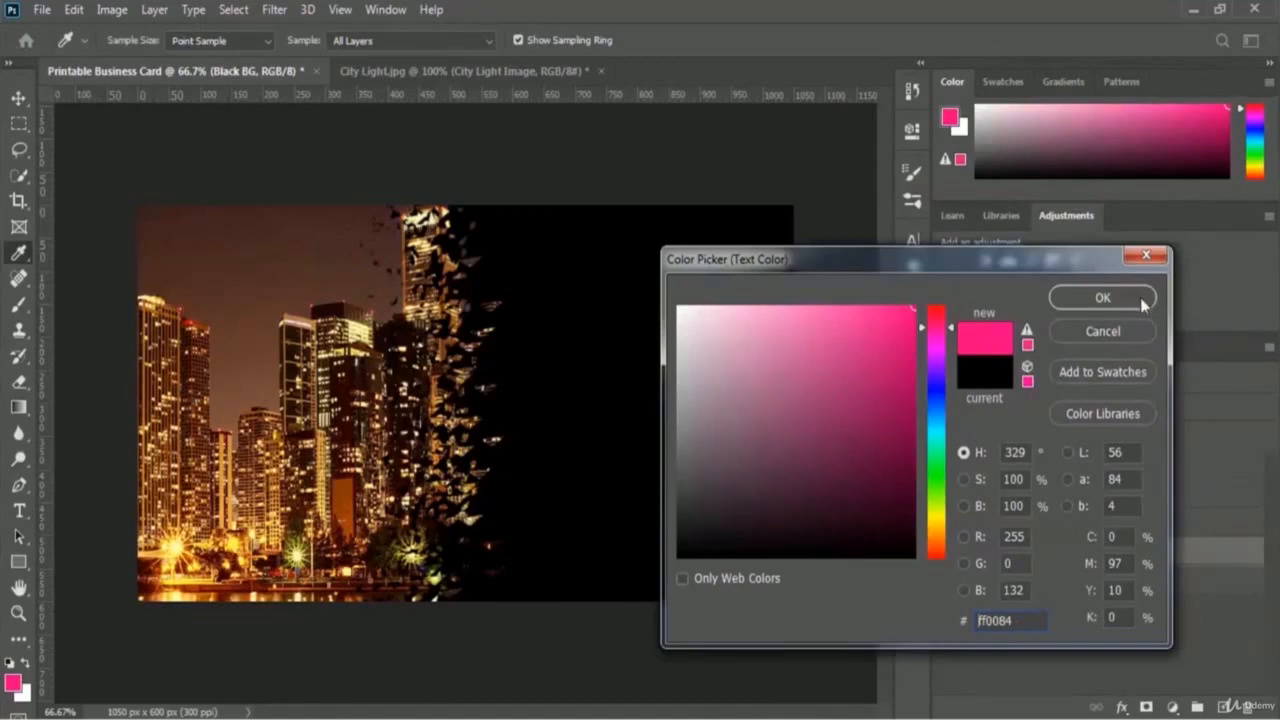
pyautogui.click(1102, 298)
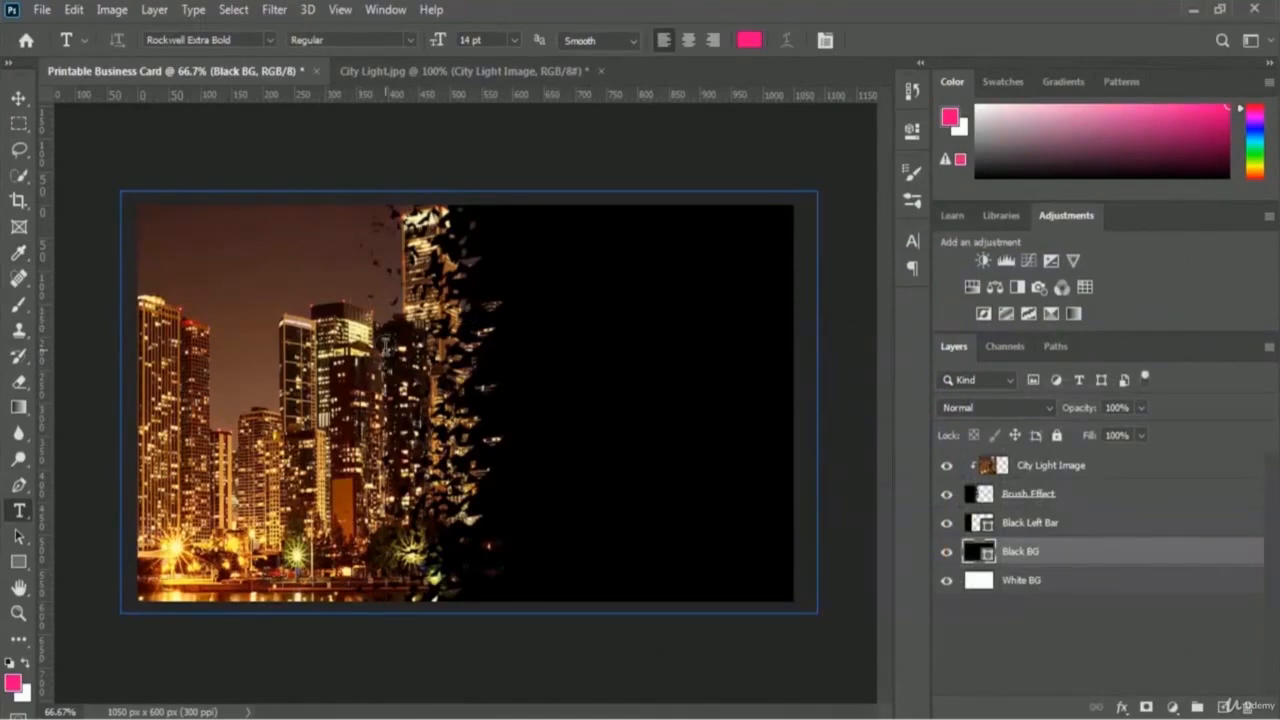
# Step: Above the City Light Image layer, type and commit the card holder's full name in pink Rockwell Extra Bold
pyautogui.click(1084, 468)
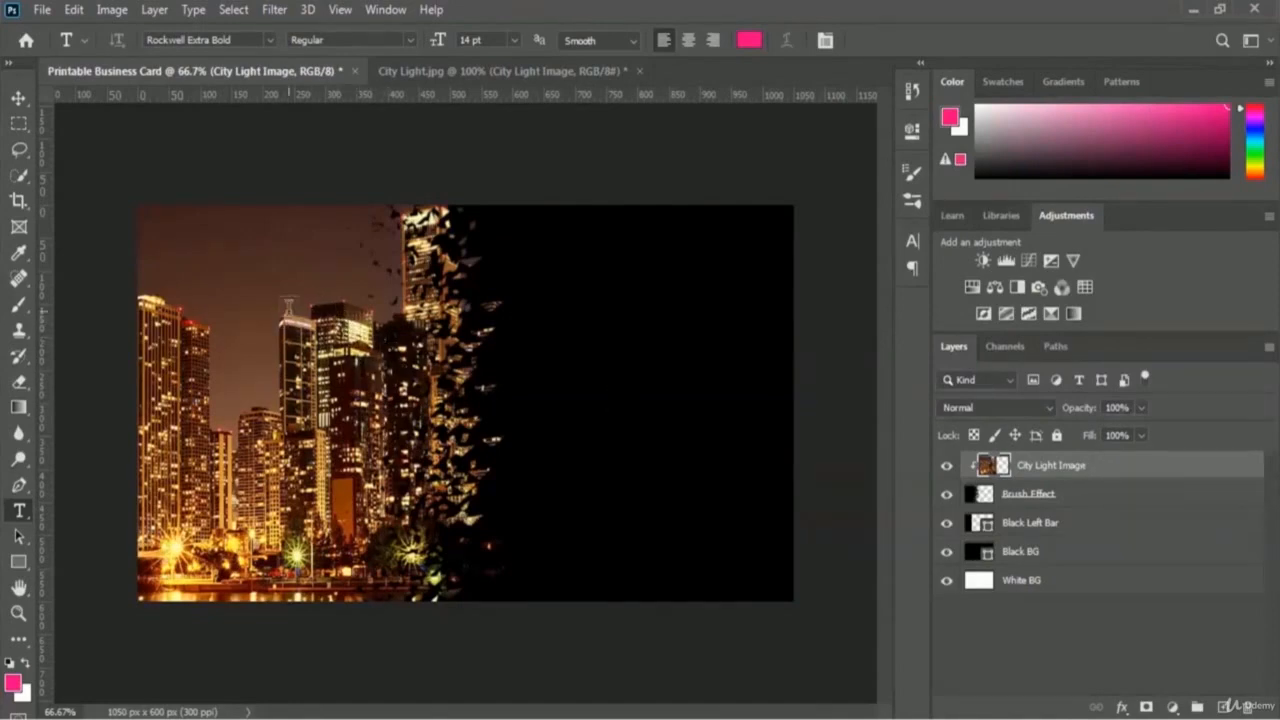
pyautogui.click(288, 307)
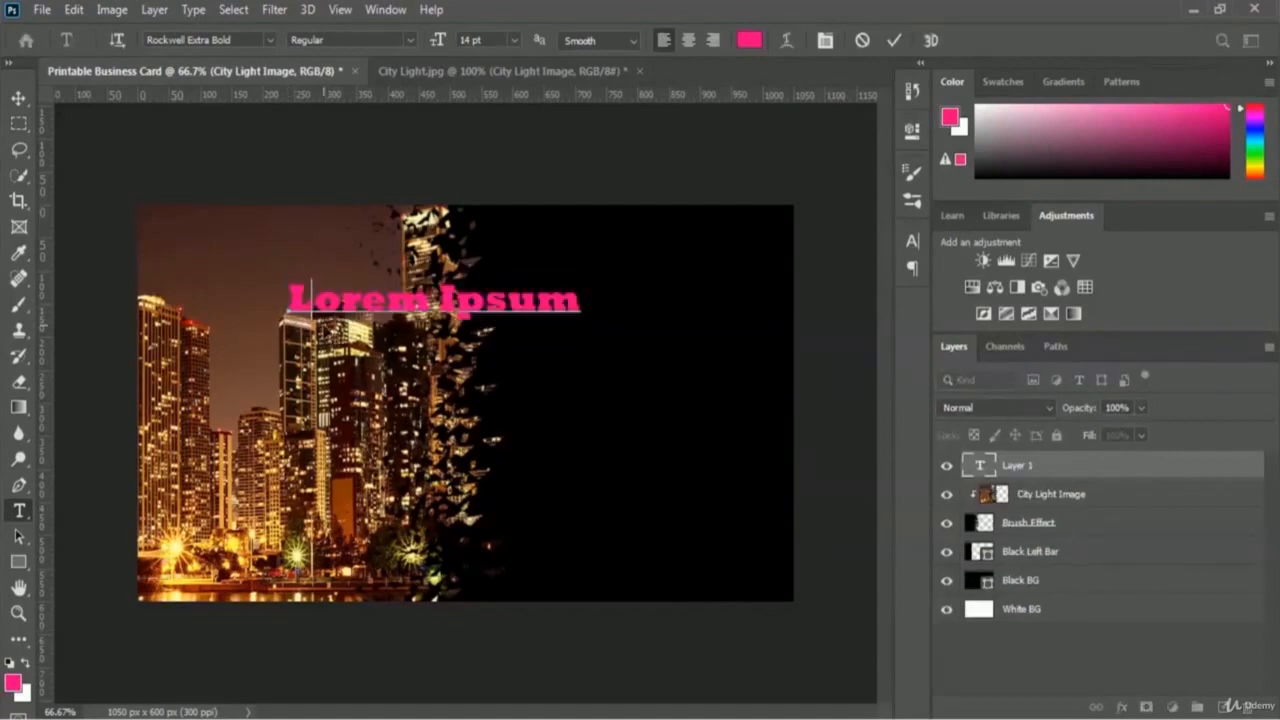
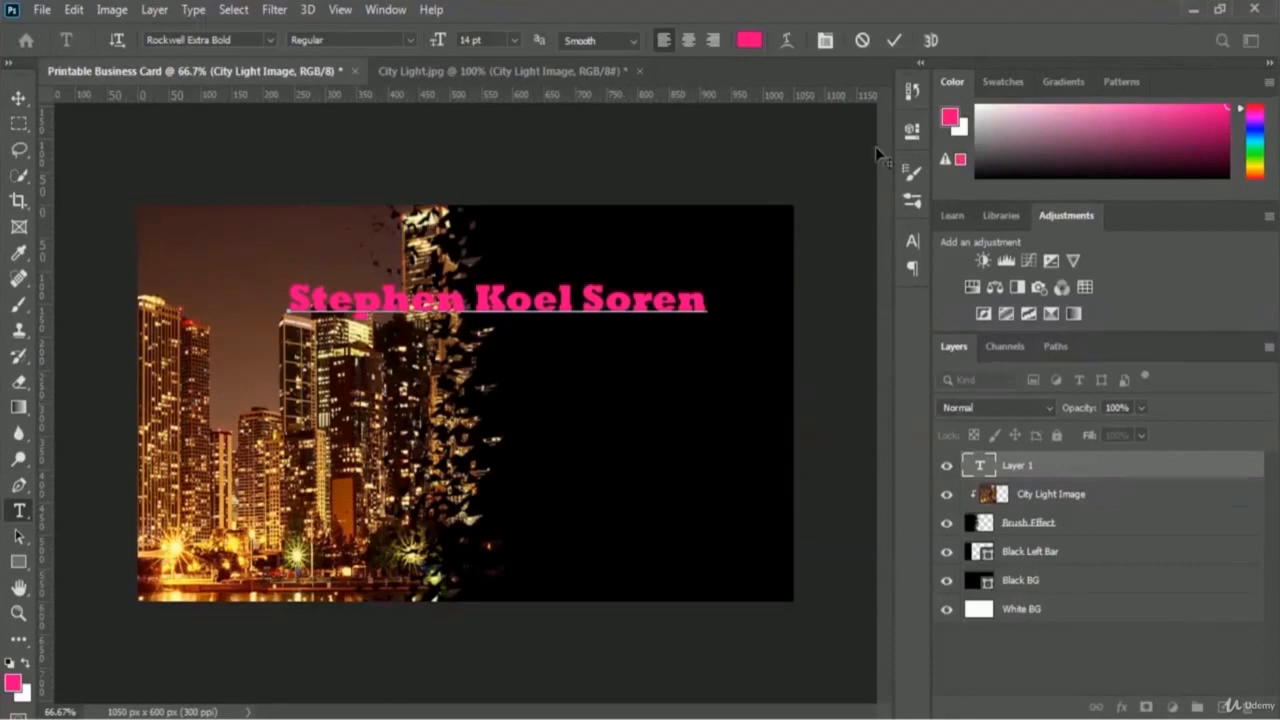
pyautogui.click(896, 43)
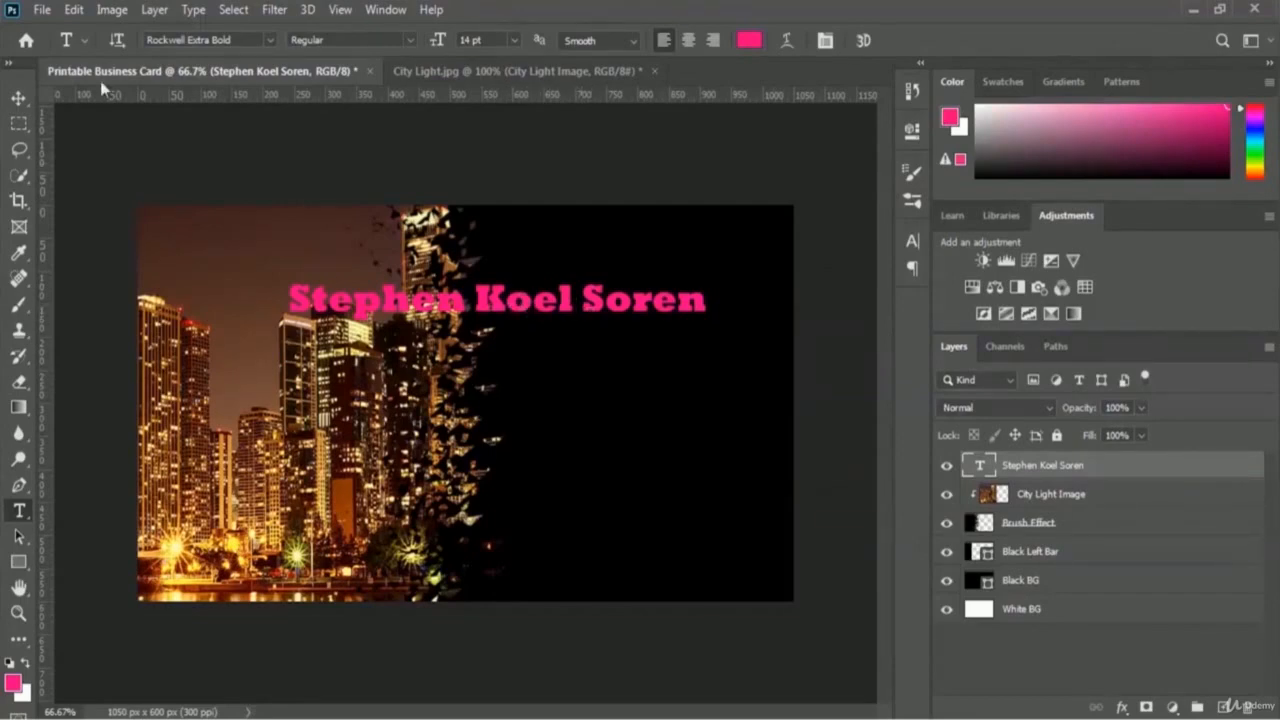
# Step: Scale the pink name to about 74% width and 114% height, and move it to the top-right corner
pyautogui.click(75, 10)
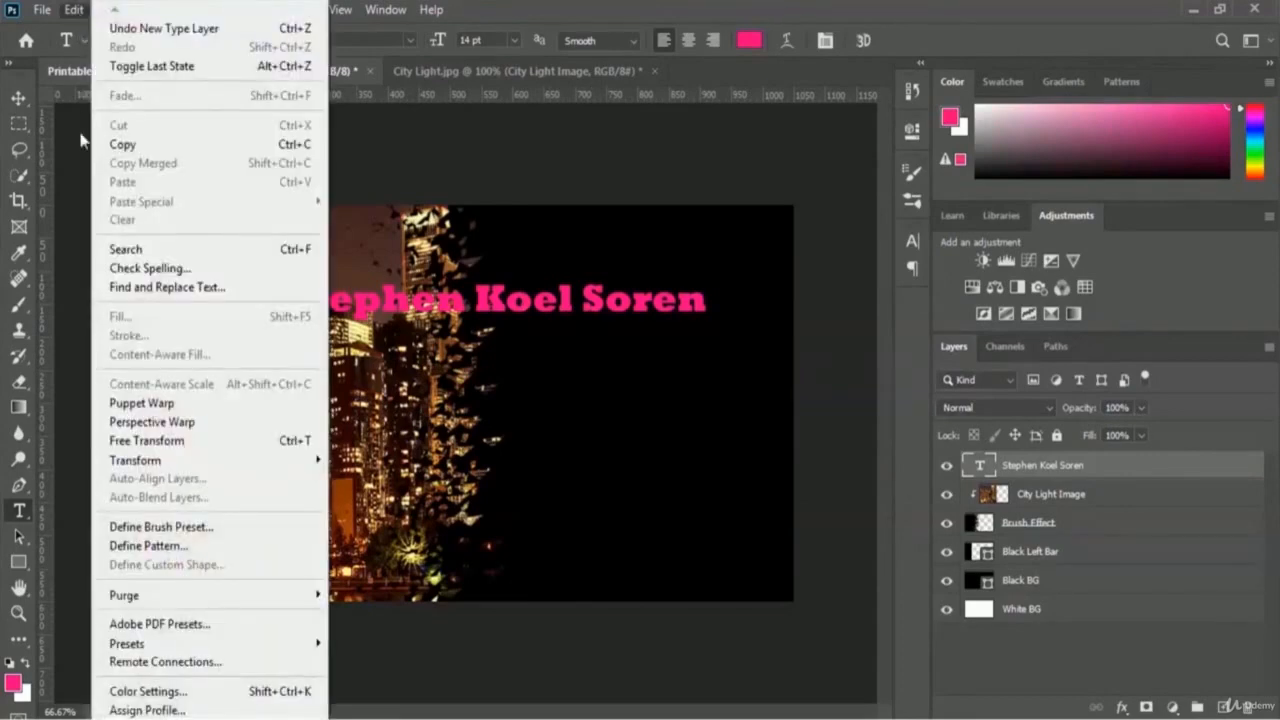
pyautogui.moveTo(160, 461)
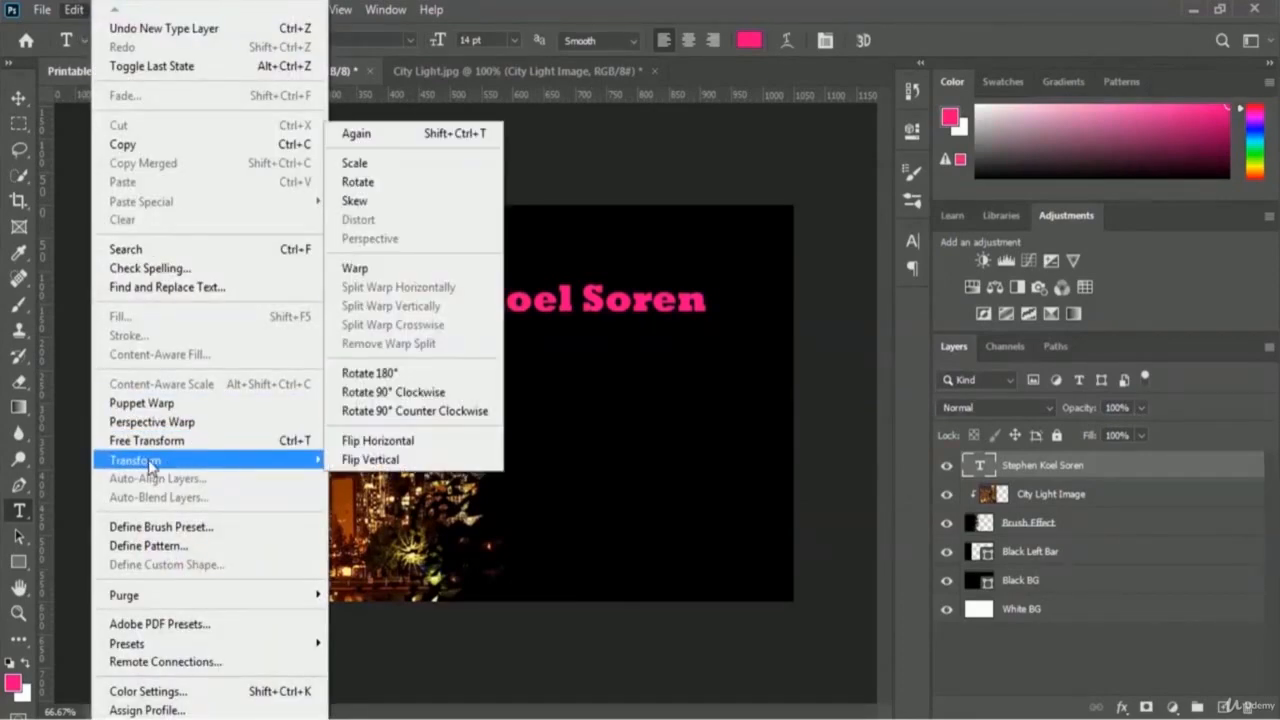
pyautogui.click(436, 165)
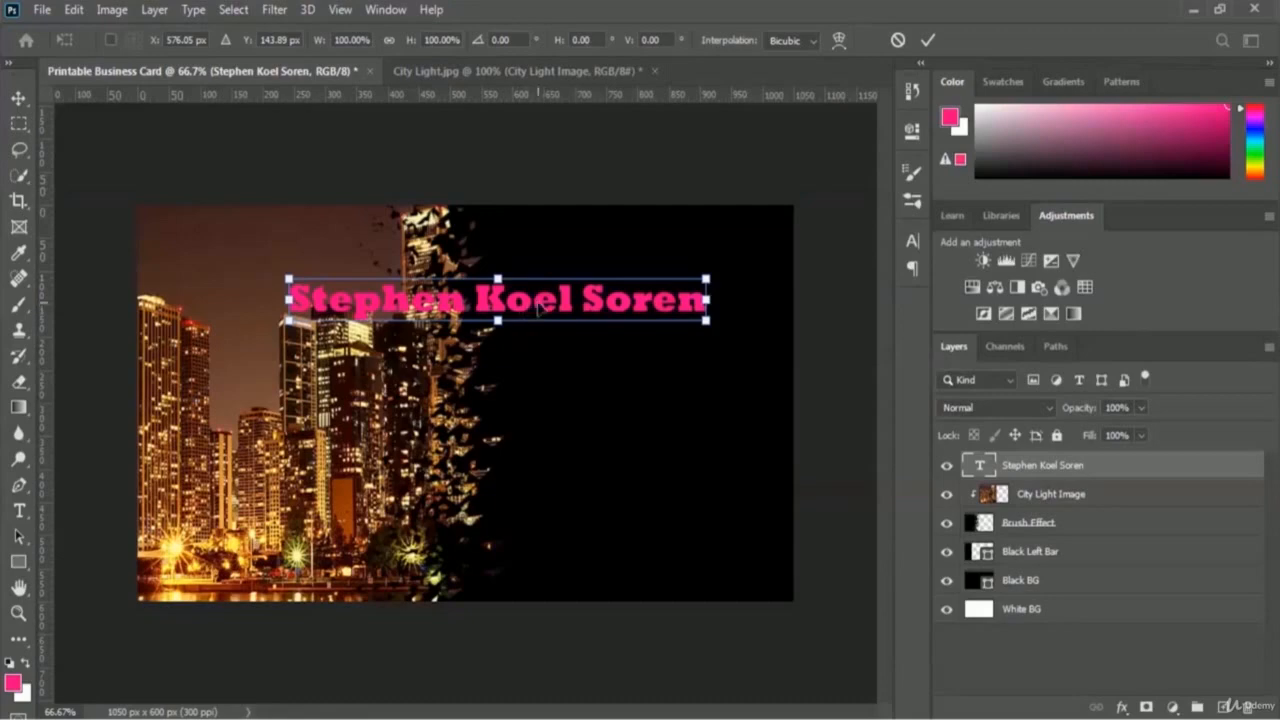
pyautogui.moveTo(551, 303); pyautogui.dragTo(622, 242)
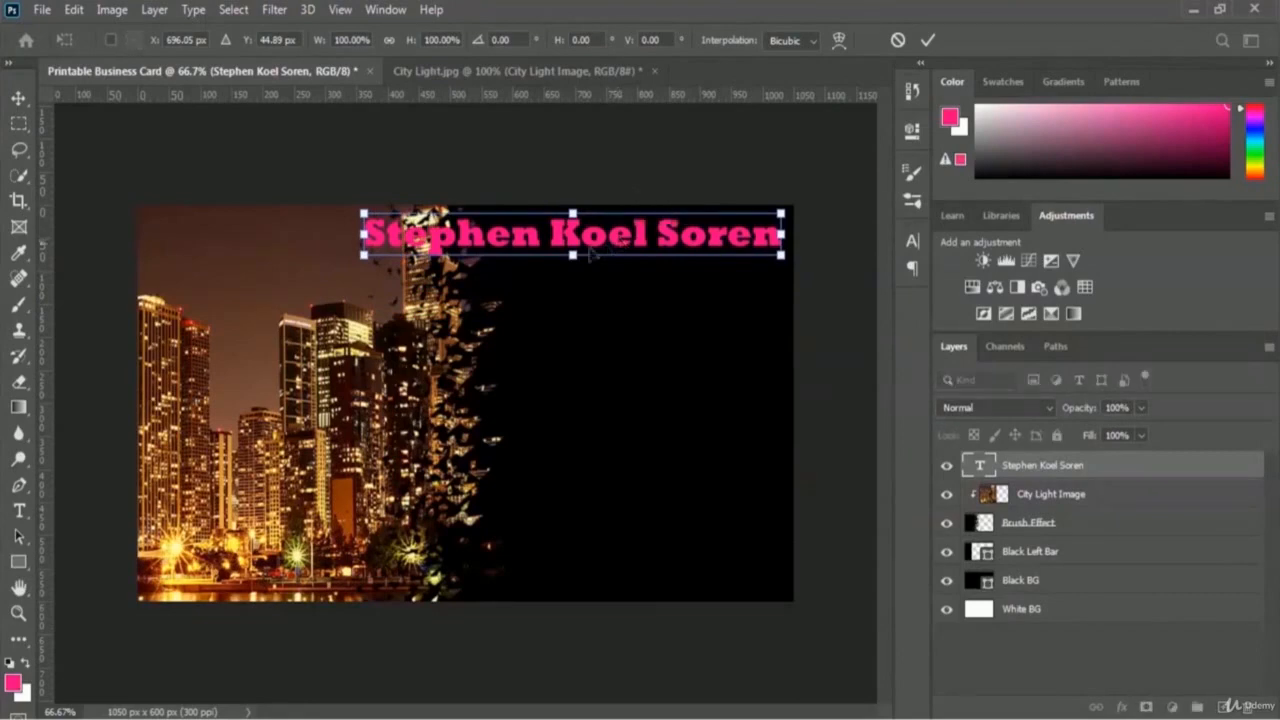
pyautogui.moveTo(364, 233); pyautogui.dragTo(469, 233)
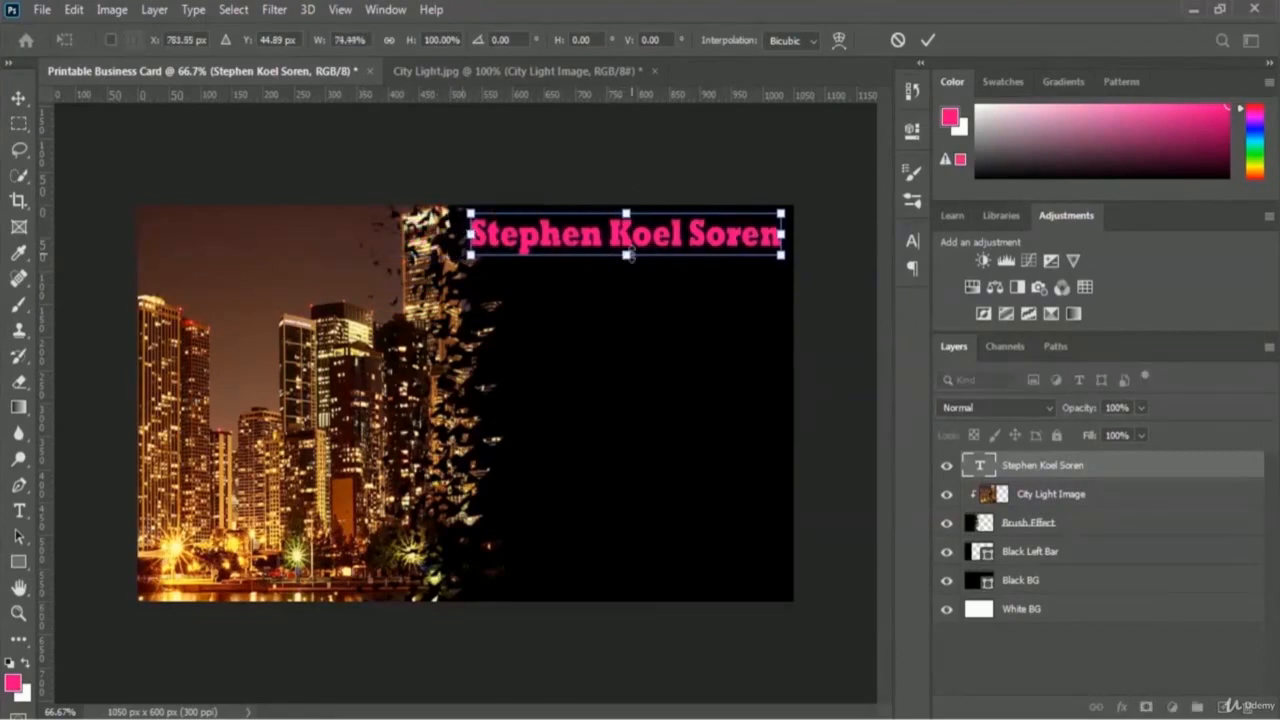
pyautogui.moveTo(626, 255); pyautogui.dragTo(644, 258)
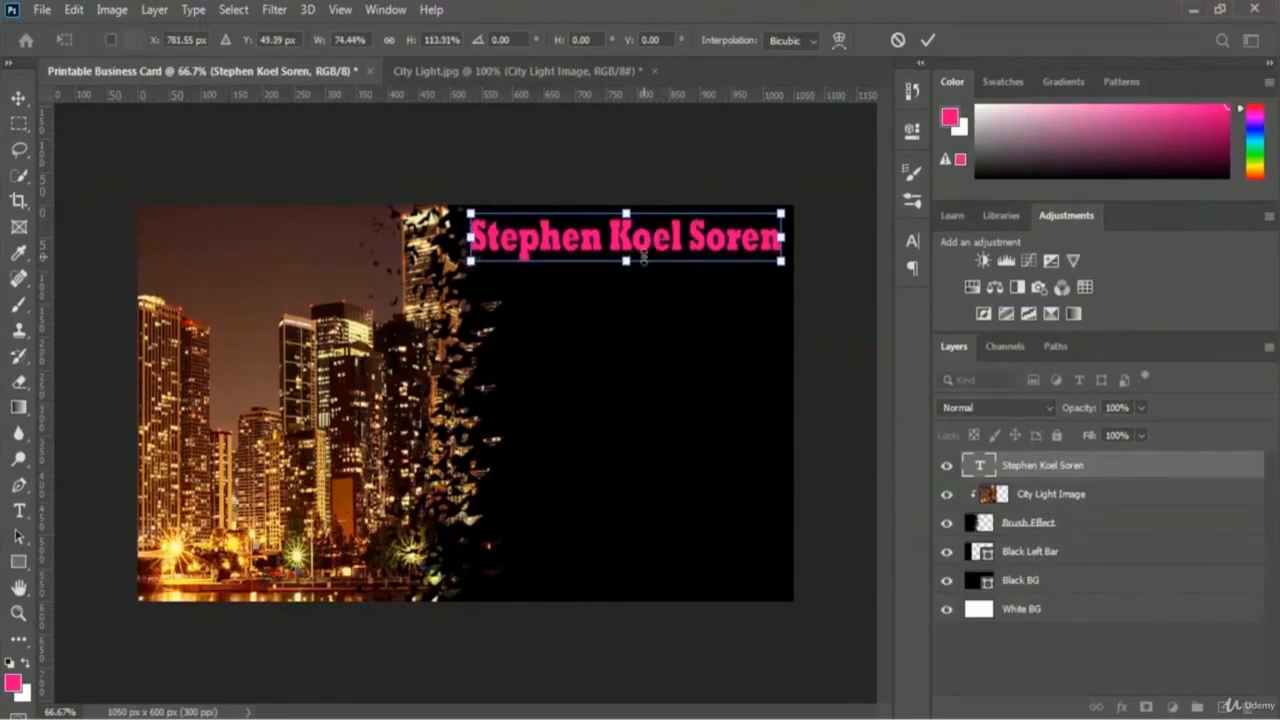
pyautogui.click(928, 42)
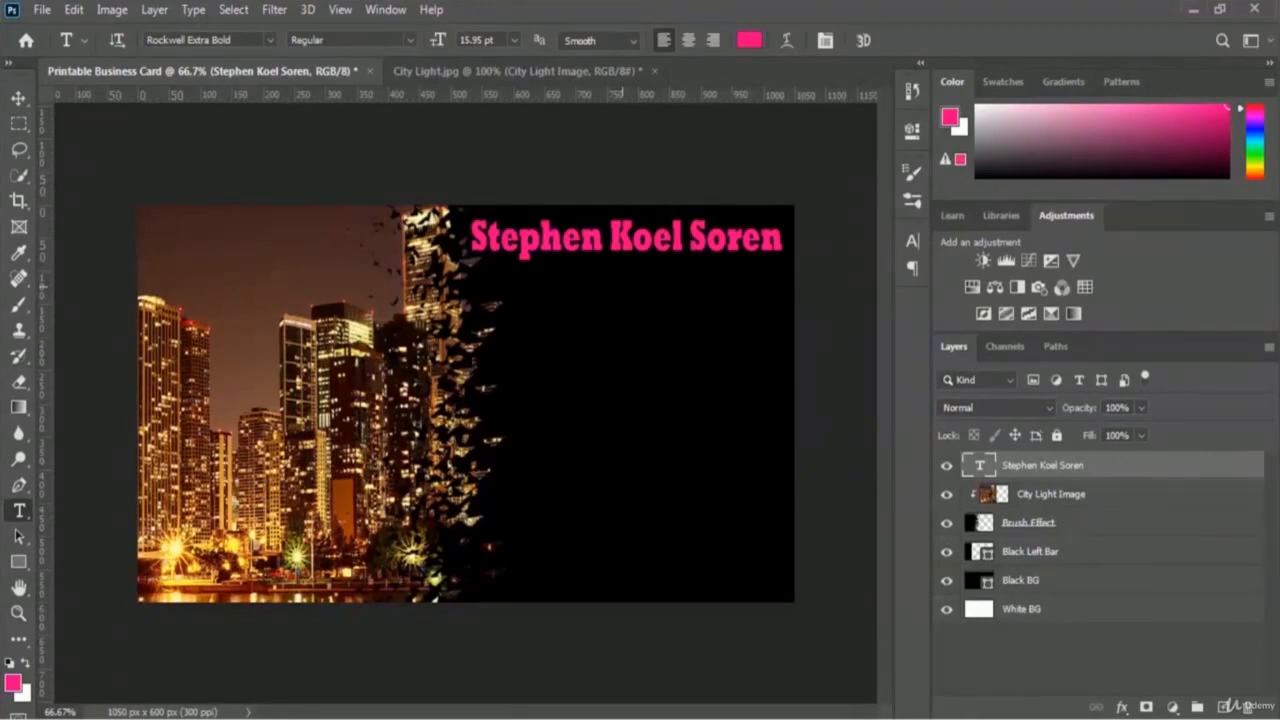
# Step: Zoom in to 200% on the name text and bring up the fx layer effects list
pyautogui.hotkey('ctrl', '+')
pyautogui.hotkey('ctrl', '+')
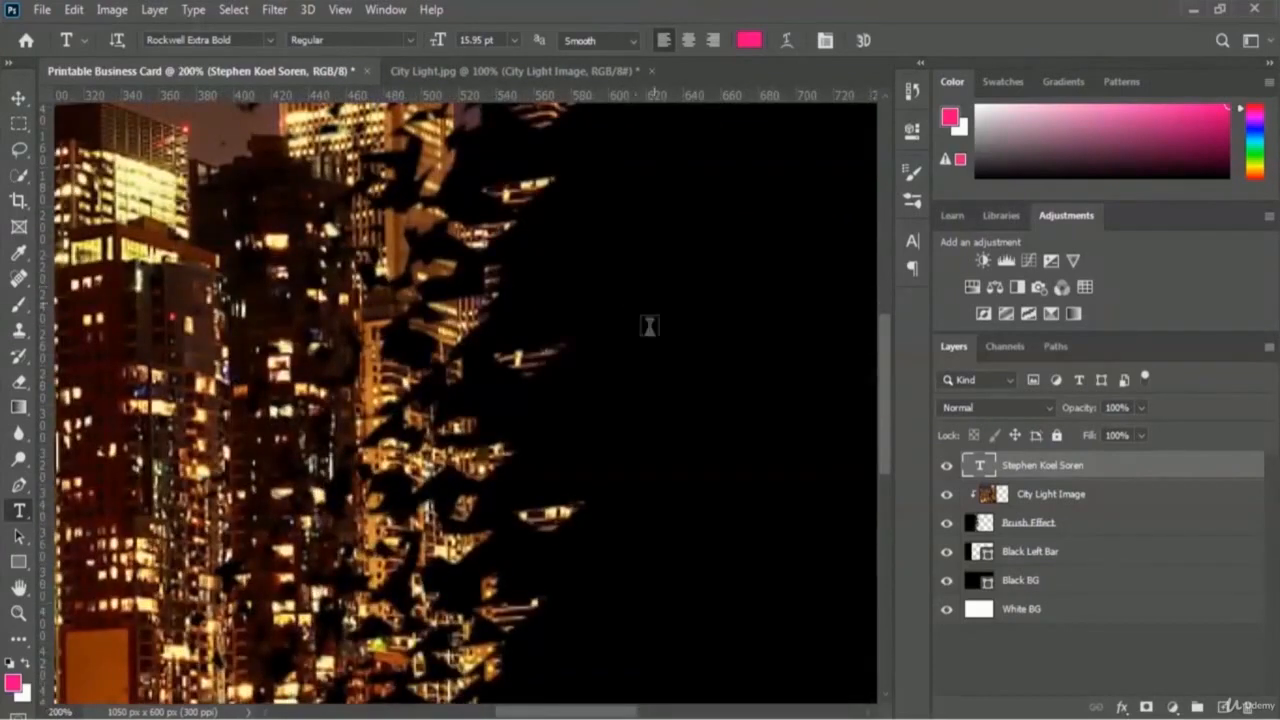
pyautogui.scroll(5, 623, 420)
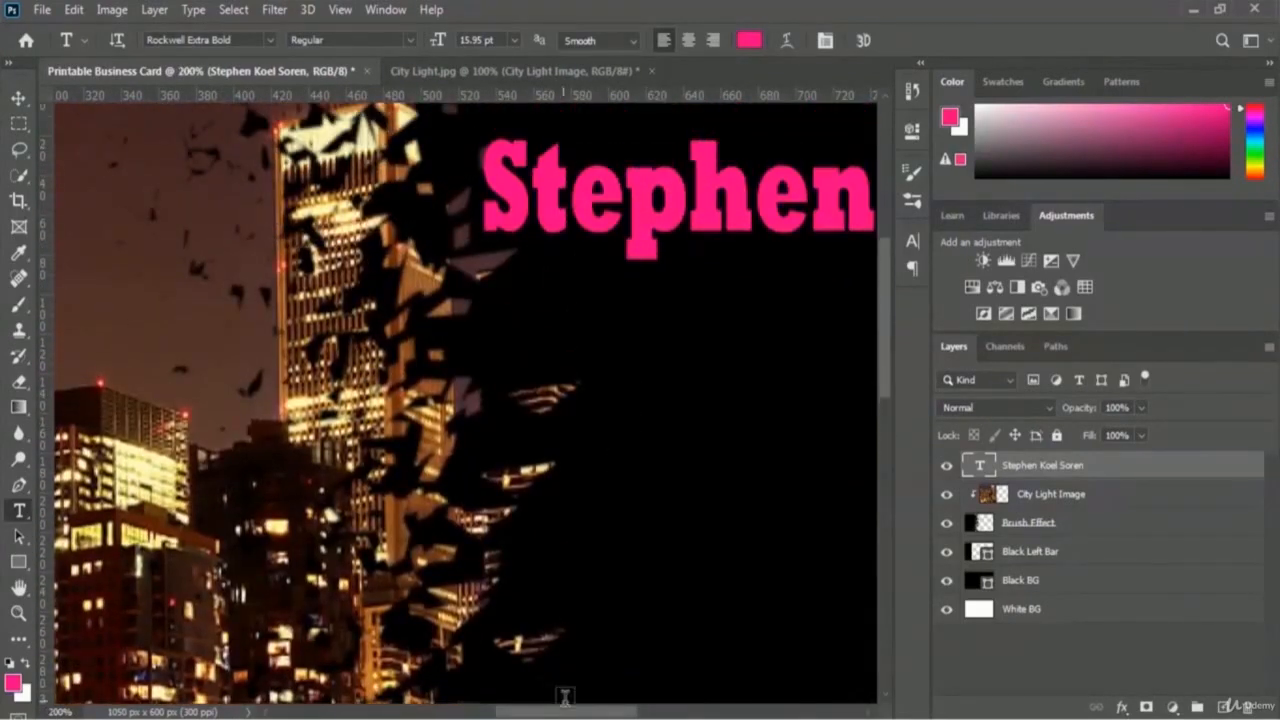
pyautogui.moveTo(572, 712); pyautogui.dragTo(642, 712)
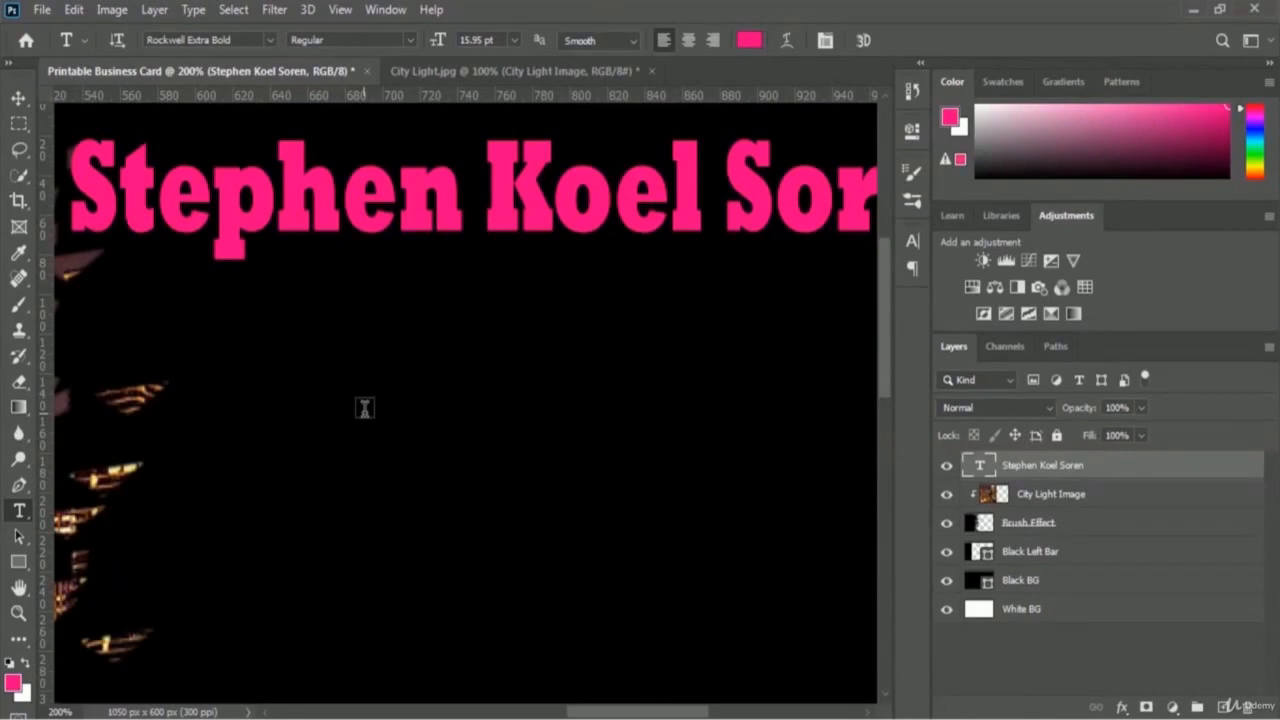
pyautogui.click(1122, 708)
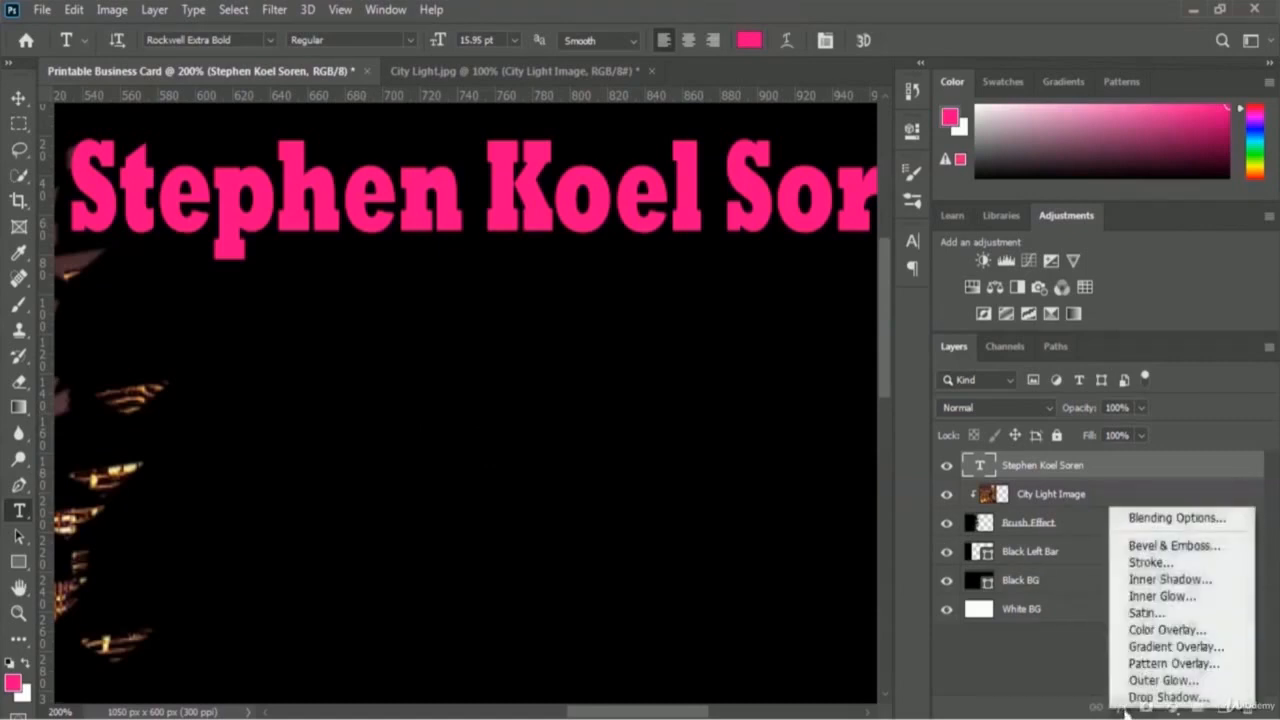
# Step: Add Bevel & Emboss to the name, trying Outer Bevel, Emboss and Pillow Emboss before choosing Inner Bevel
pyautogui.click(1238, 546)
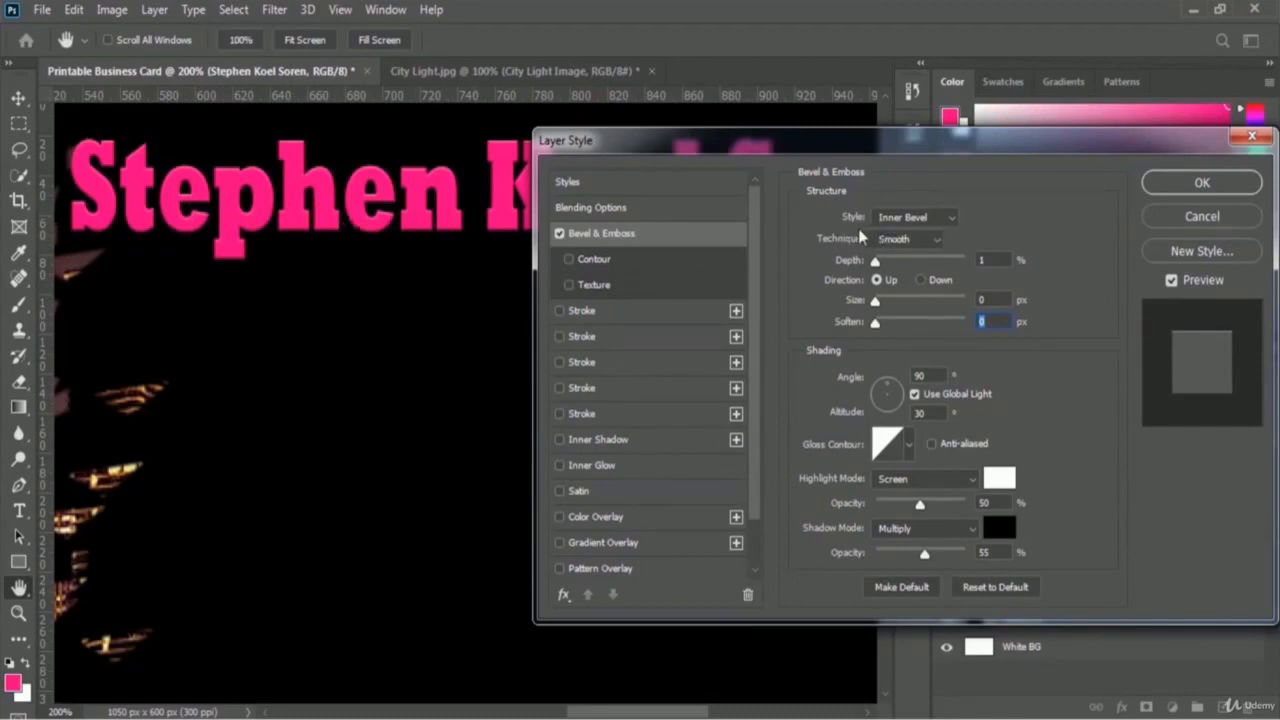
pyautogui.click(954, 218)
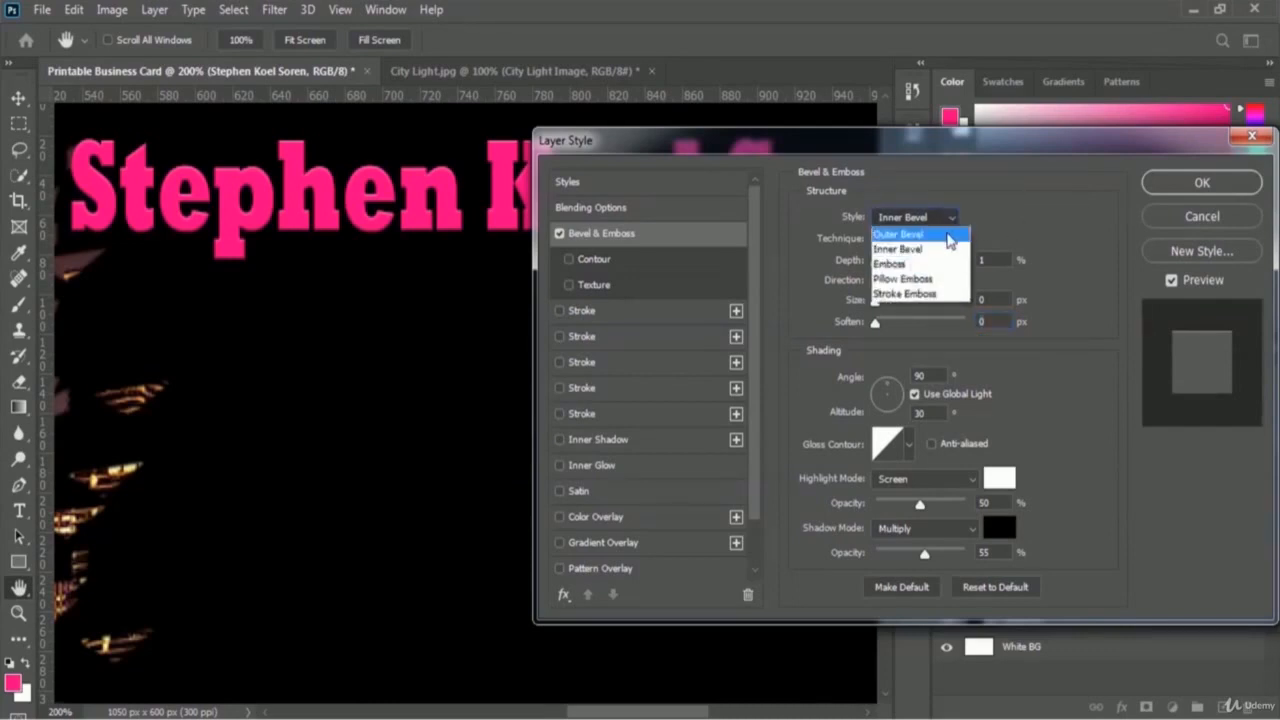
pyautogui.click(947, 235)
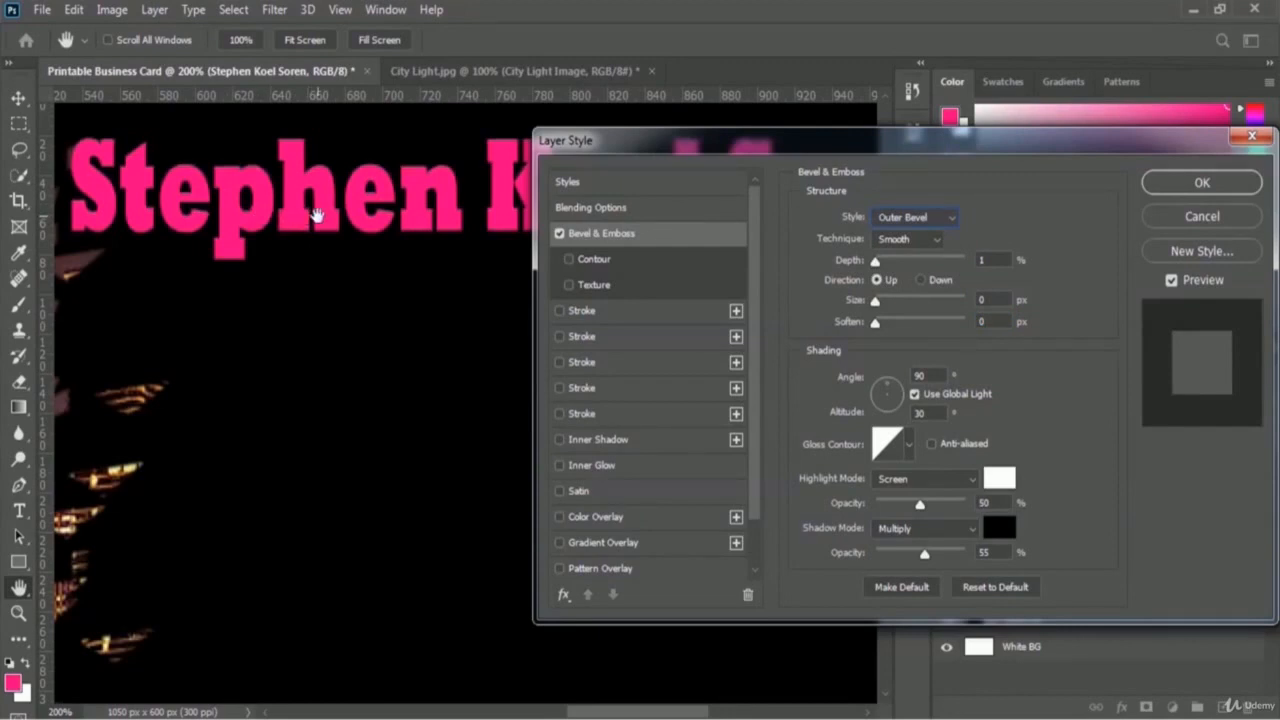
pyautogui.click(946, 220)
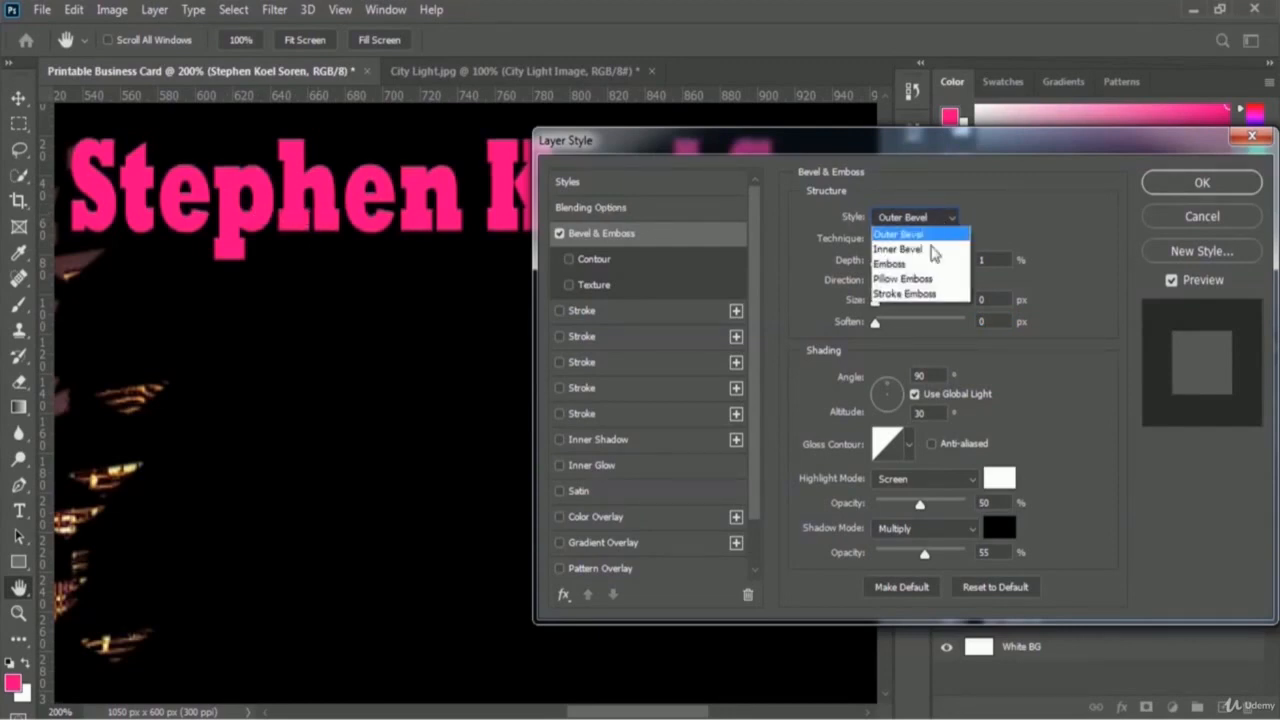
pyautogui.click(921, 263)
pyautogui.click(933, 222)
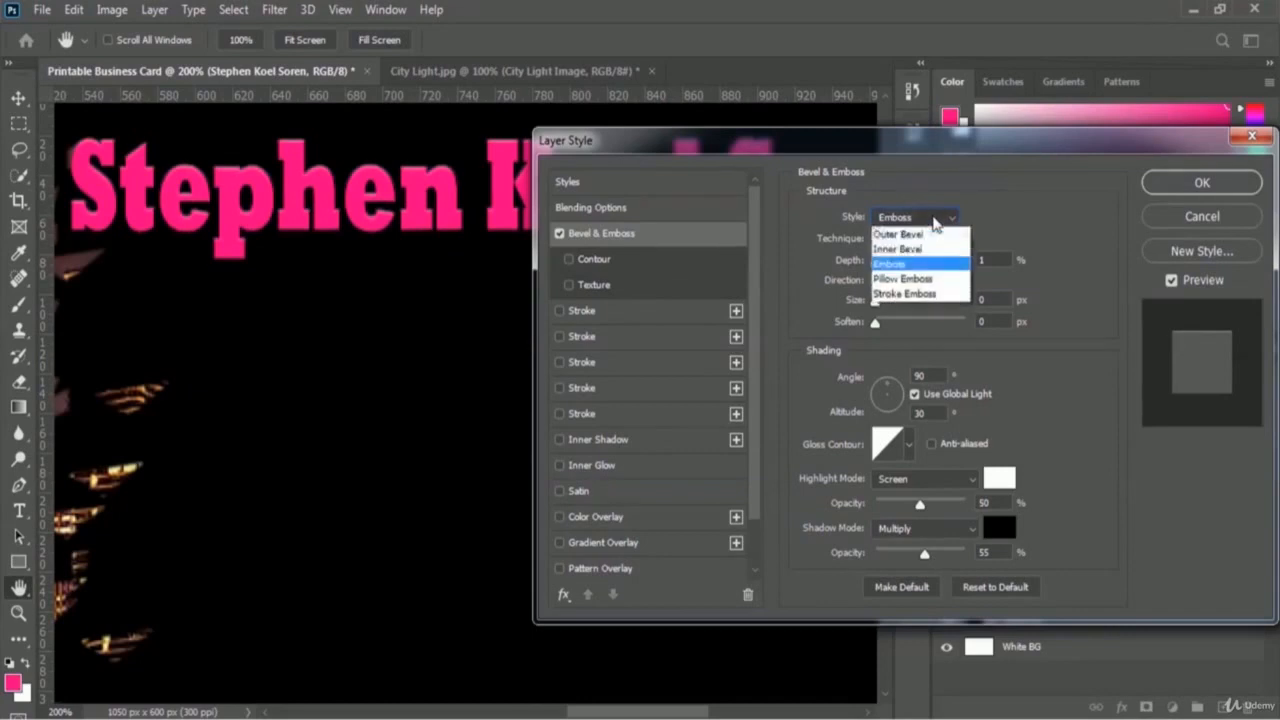
pyautogui.click(925, 280)
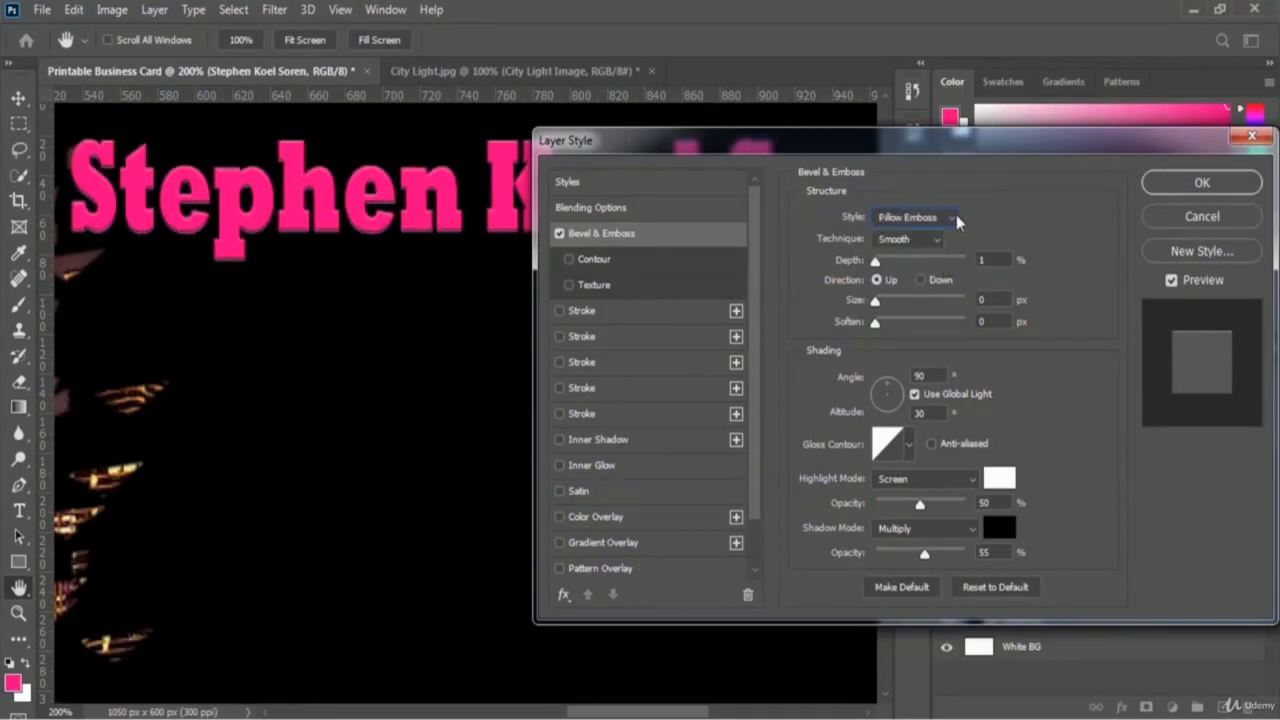
pyautogui.click(952, 216)
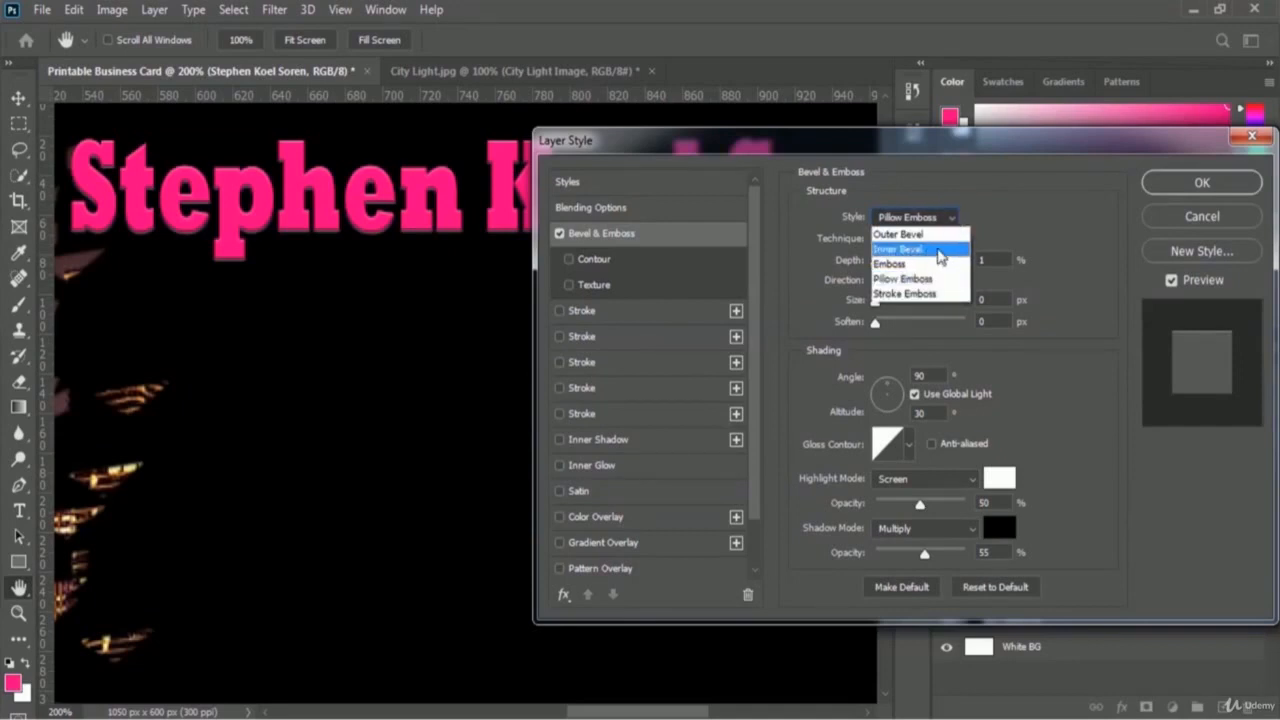
pyautogui.click(928, 251)
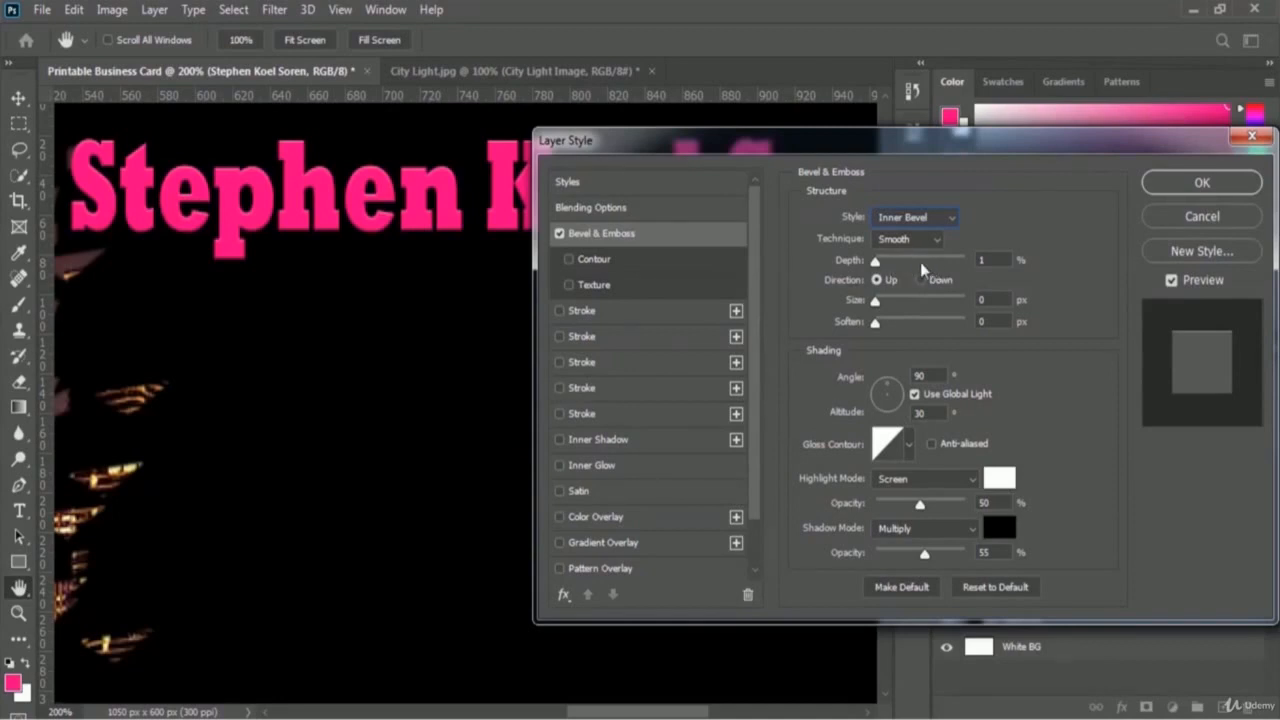
# Step: Set the bevel Depth to 417%, Size to 10 px and Soften to 4 px
pyautogui.moveTo(876, 261); pyautogui.dragTo(913, 263)
pyautogui.click(988, 260)
pyautogui.click(997, 263)
pyautogui.click(876, 305)
pyautogui.moveTo(876, 306); pyautogui.dragTo(882, 306)
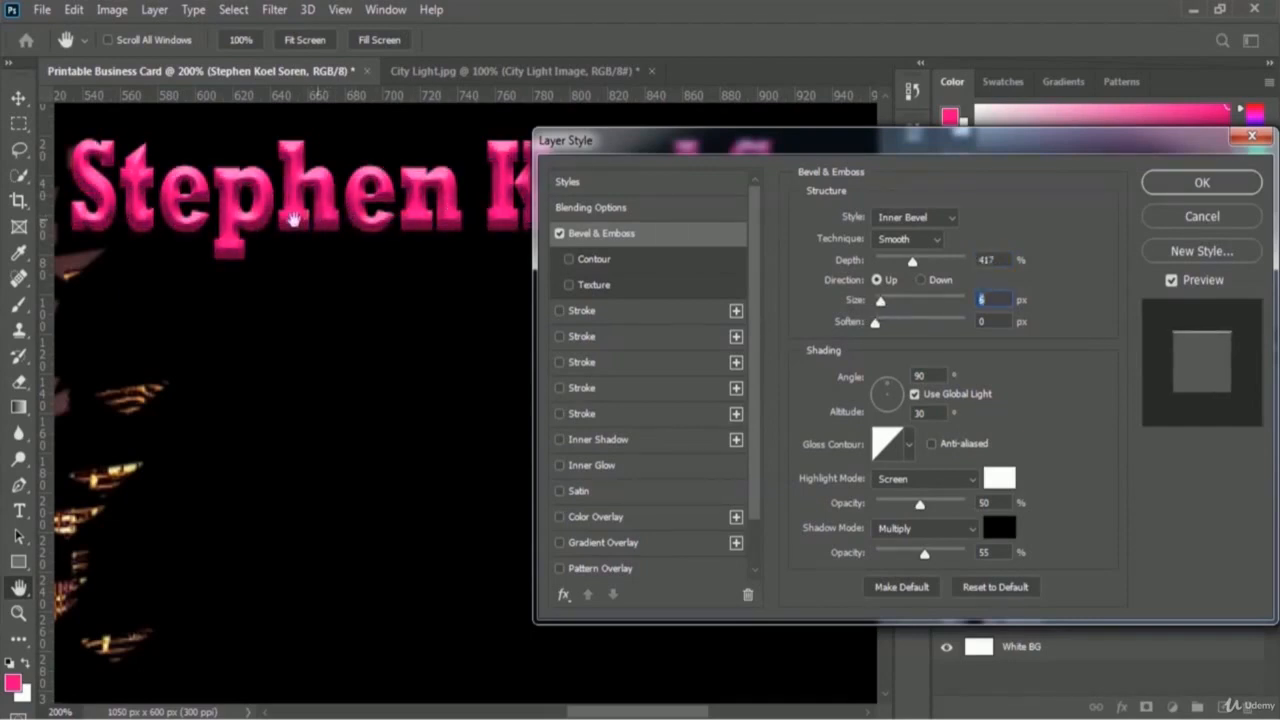
pyautogui.click(878, 302)
pyautogui.moveTo(878, 302); pyautogui.dragTo(886, 302)
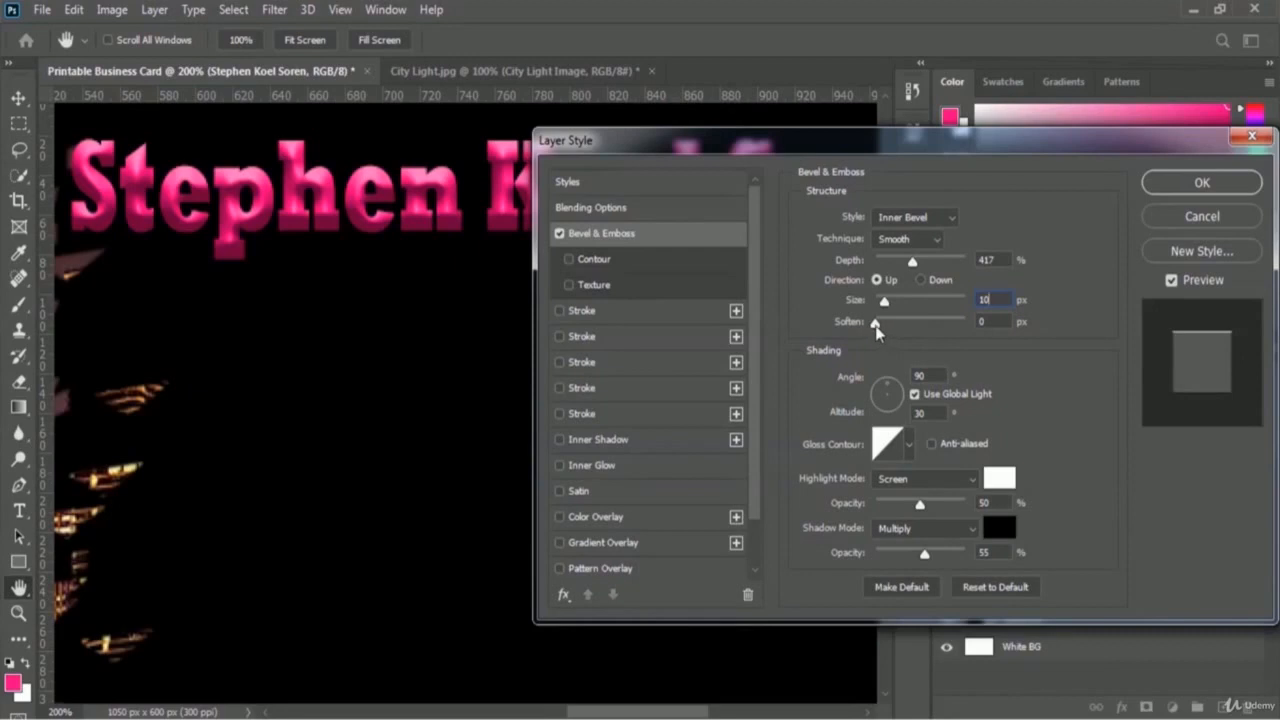
pyautogui.moveTo(875, 327); pyautogui.dragTo(899, 330)
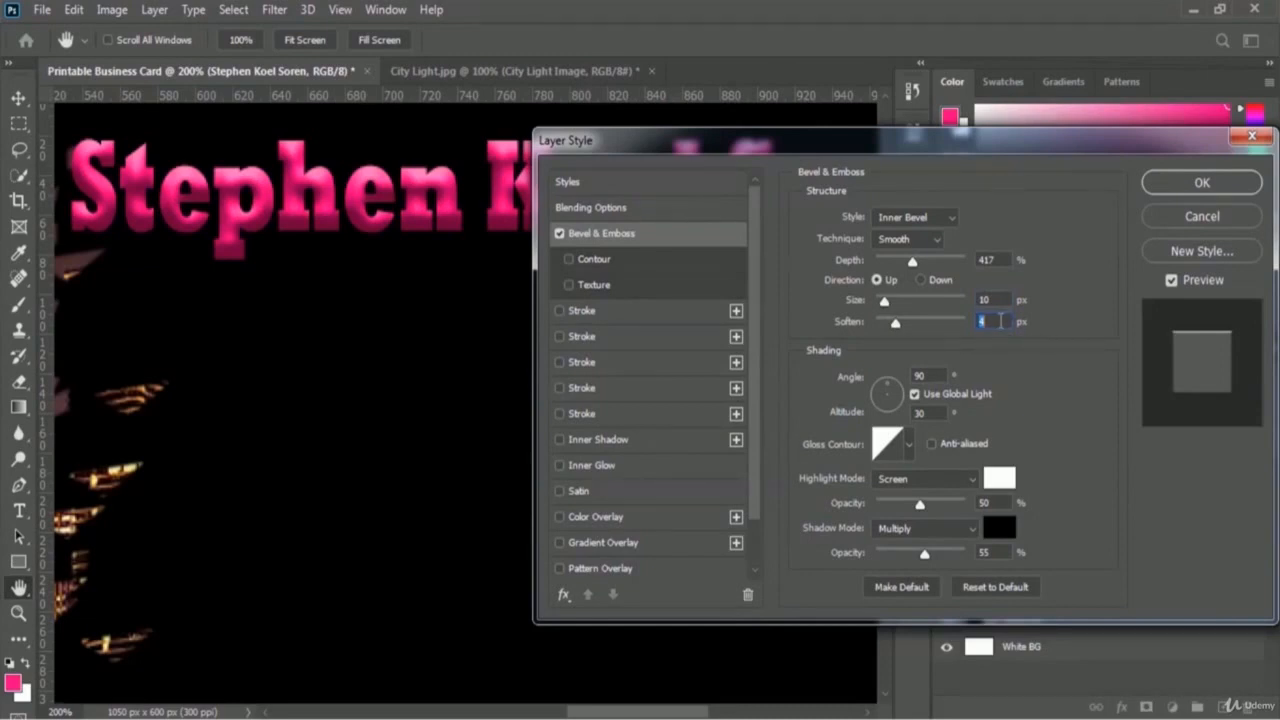
pyautogui.click(1000, 321)
# Step: Apply the Bevel & Emboss and toggle its visibility off and on to compare the name
pyautogui.click(1168, 186)
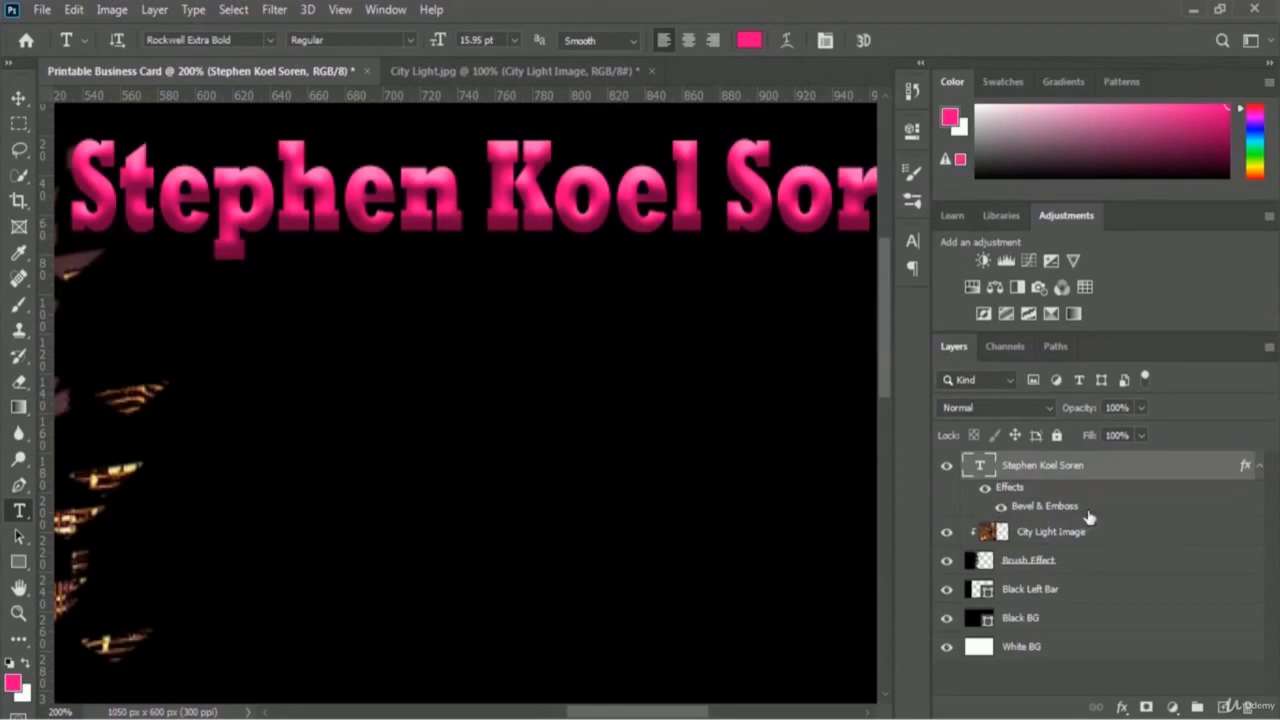
pyautogui.click(1000, 508)
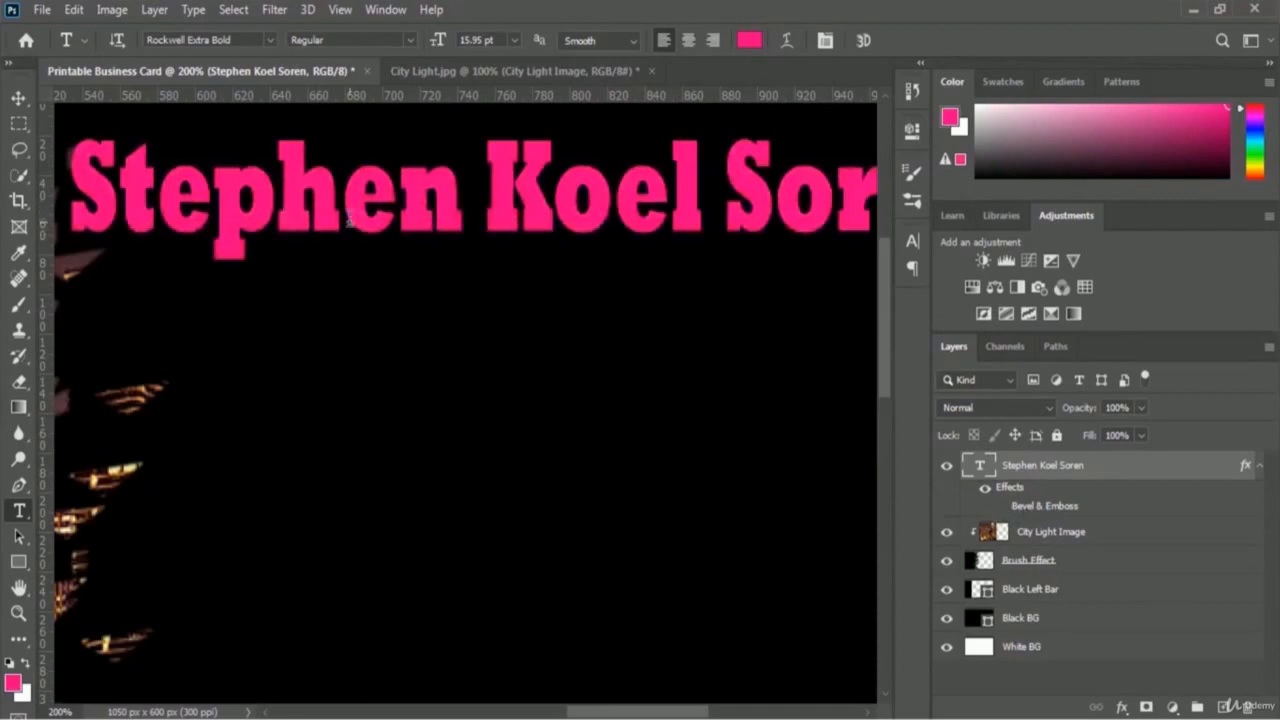
pyautogui.click(1001, 508)
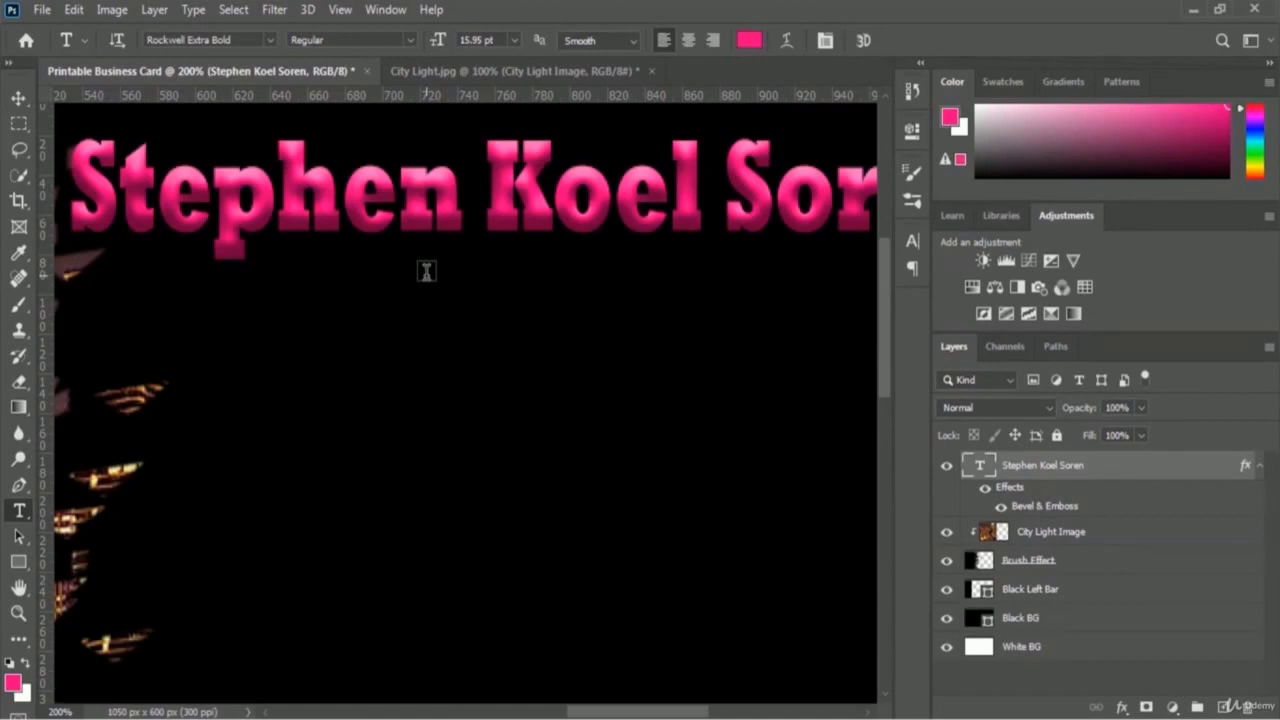
pyautogui.moveTo(429, 277); pyautogui.dragTo(453, 271)
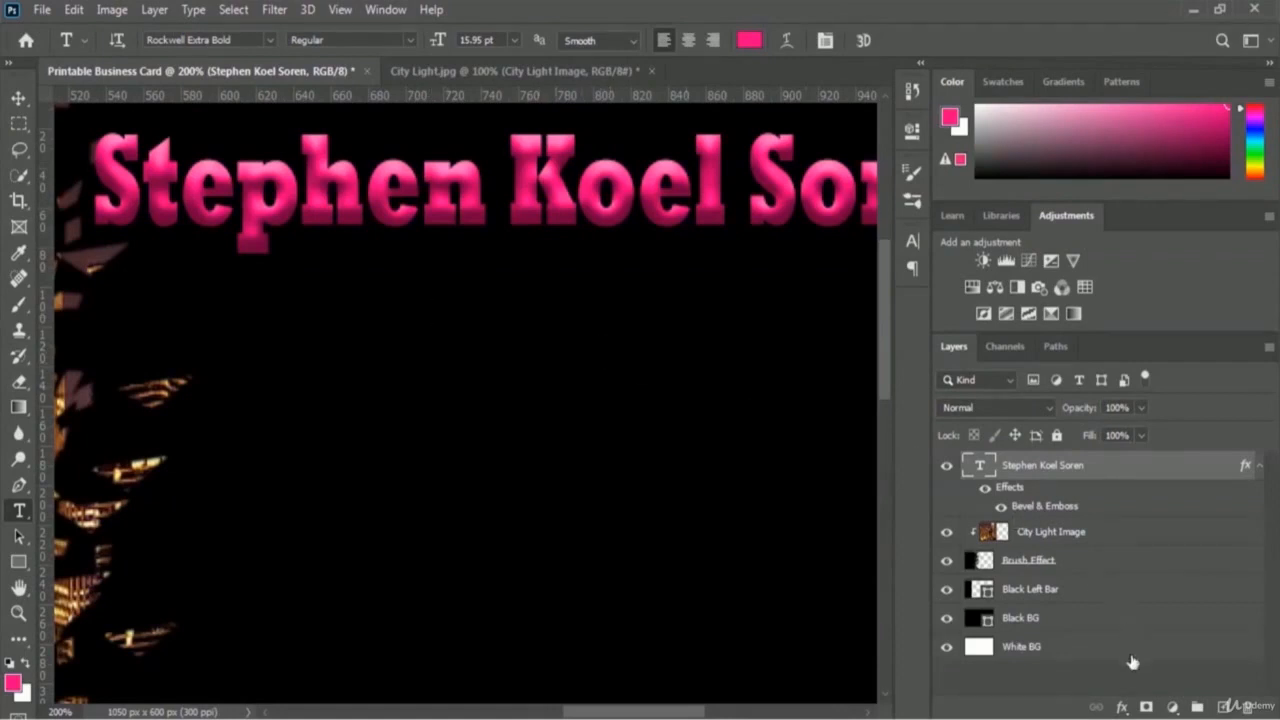
# Step: Add a white Stroke of 2 px at 100% opacity to the name text
pyautogui.click(1122, 707)
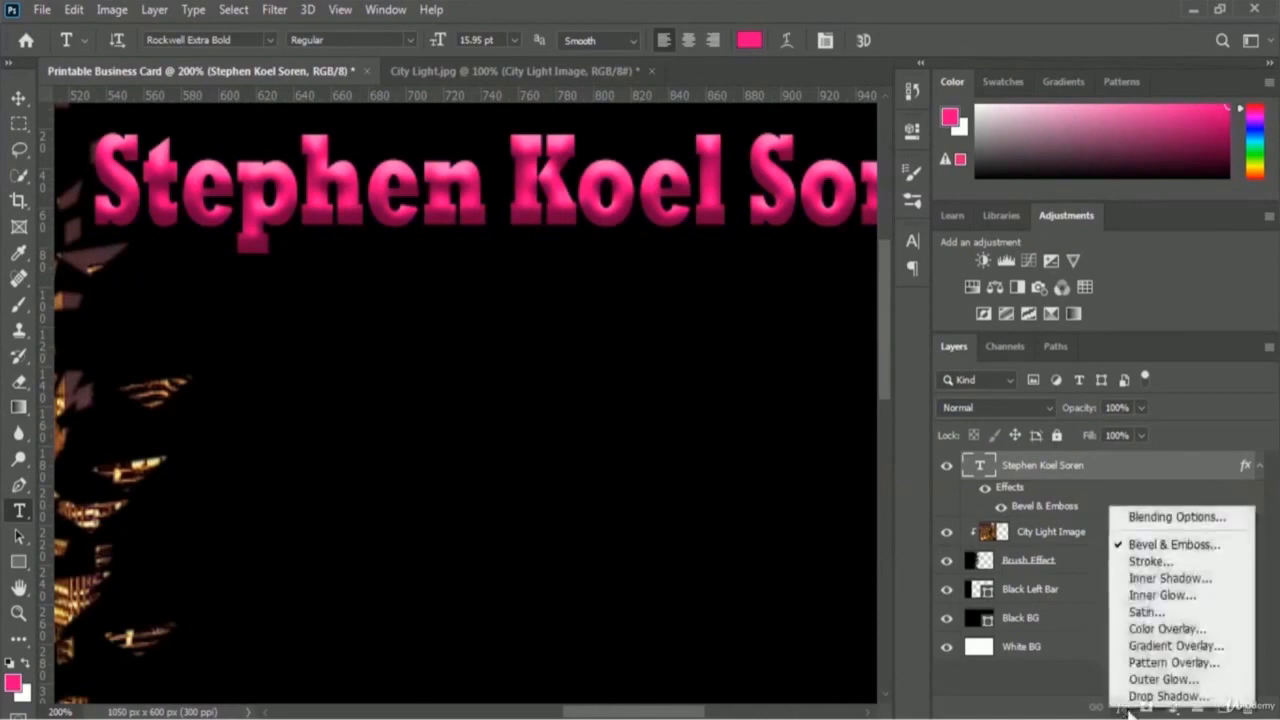
pyautogui.click(1194, 566)
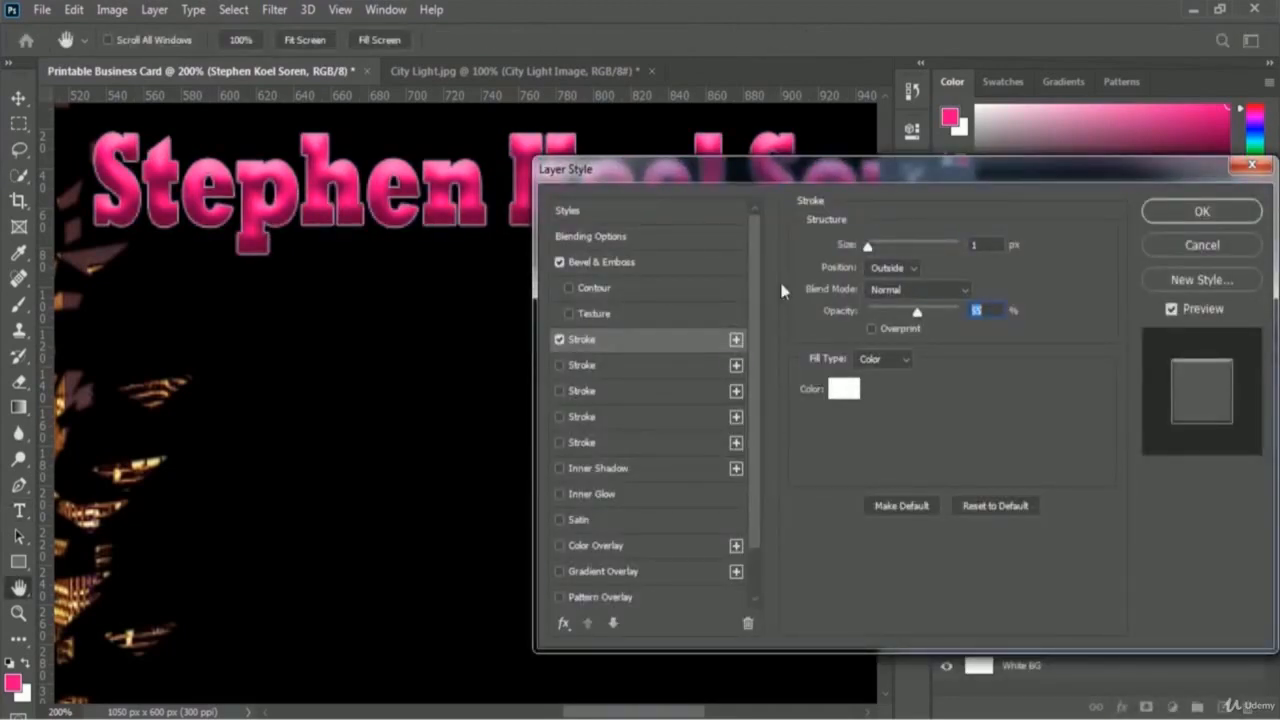
pyautogui.moveTo(928, 173); pyautogui.dragTo(976, 119)
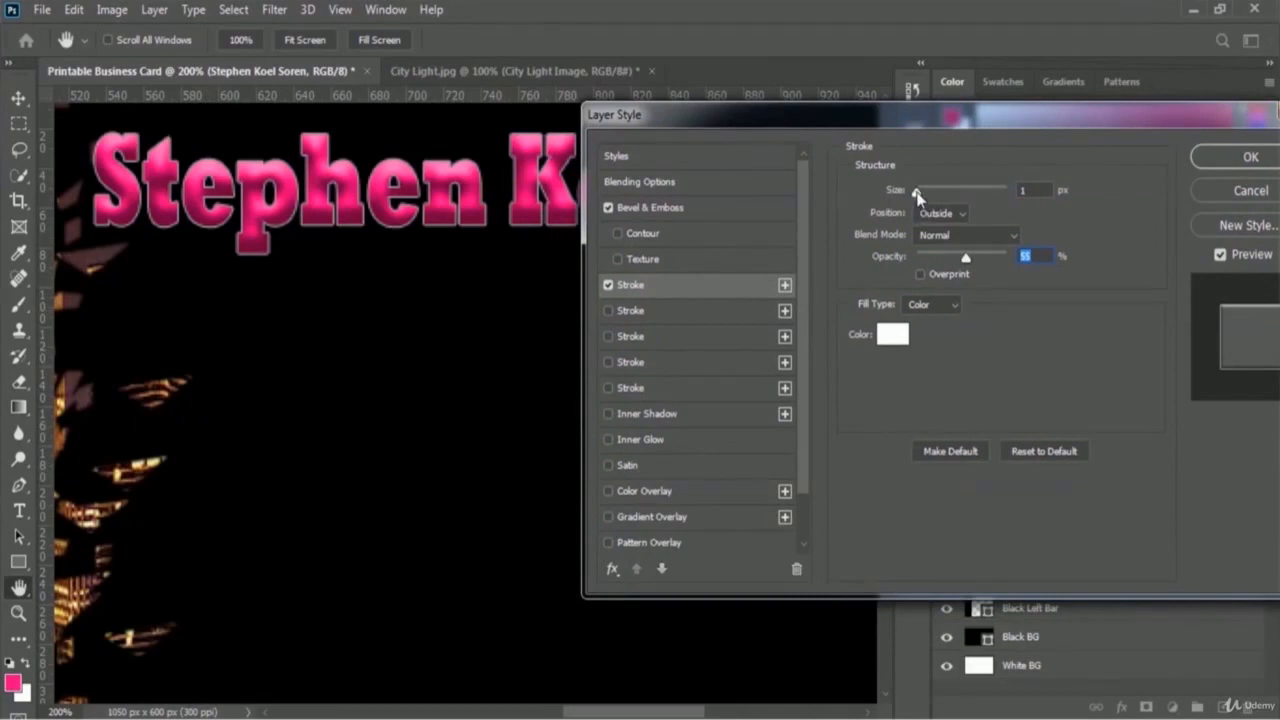
pyautogui.moveTo(916, 193); pyautogui.dragTo(921, 196)
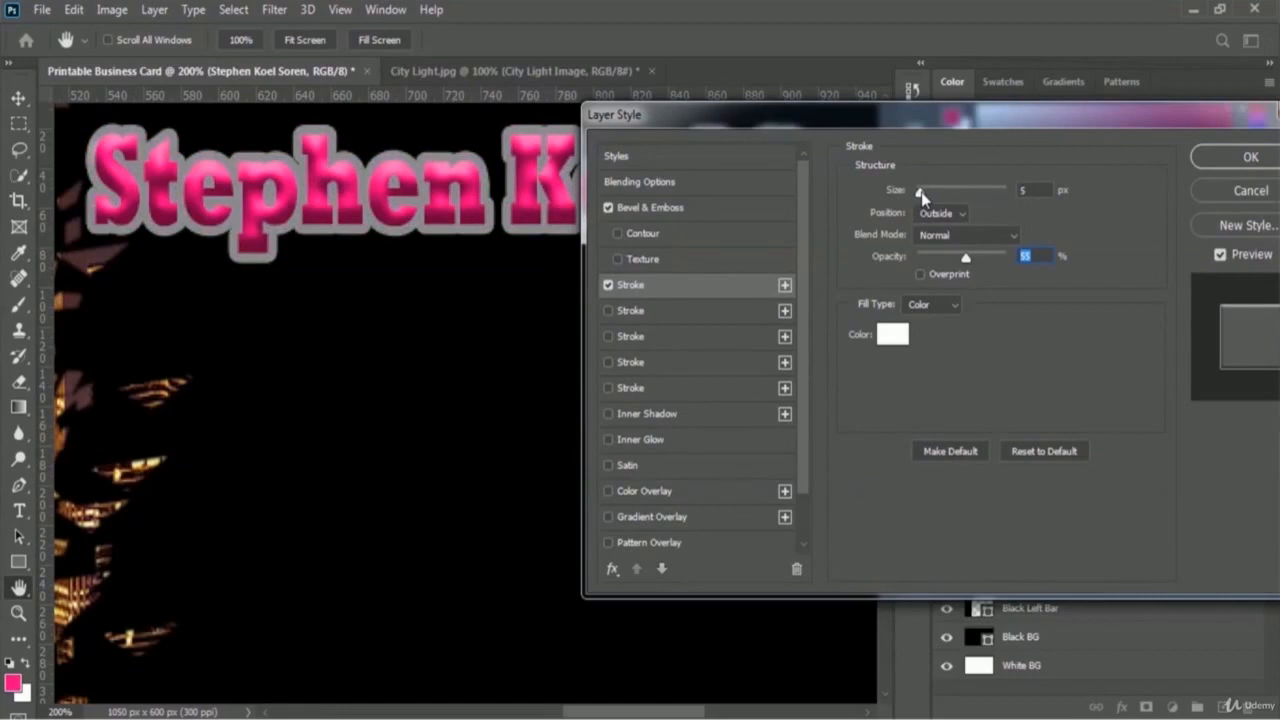
pyautogui.click(921, 192)
pyautogui.moveTo(920, 195); pyautogui.dragTo(921, 197)
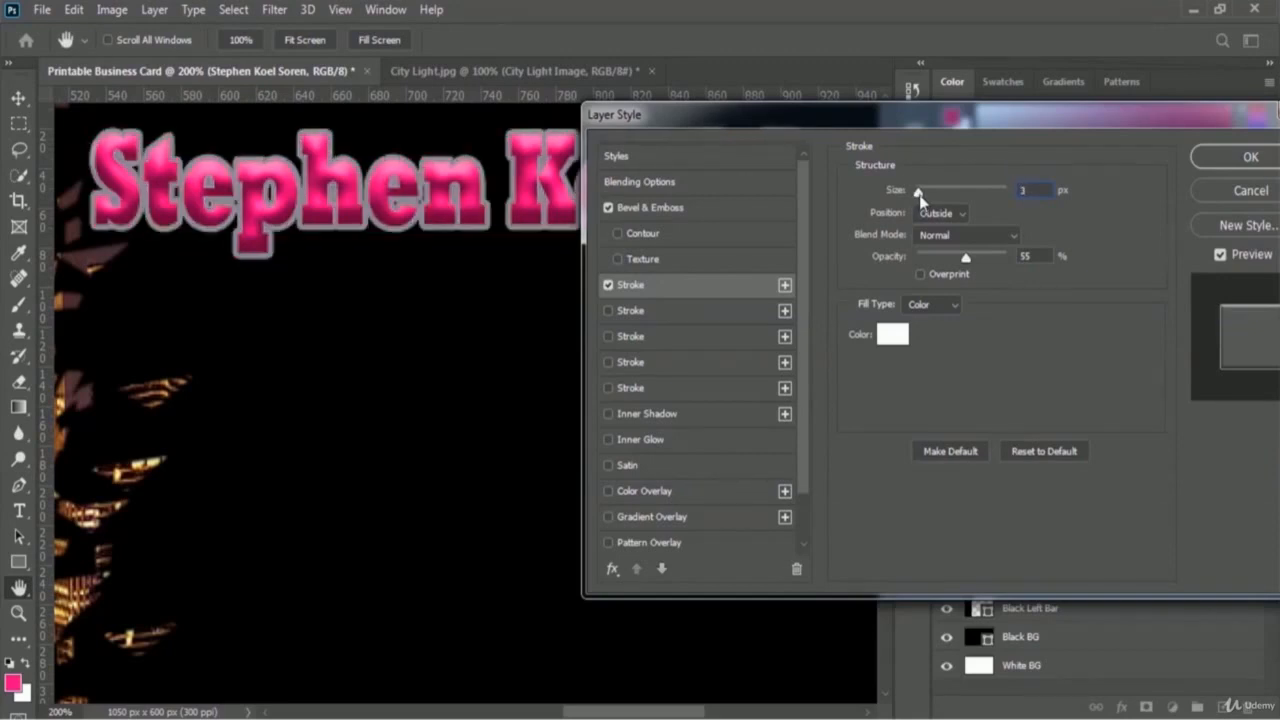
pyautogui.click(1033, 190)
pyautogui.press('BackSpace')
pyautogui.write('2')
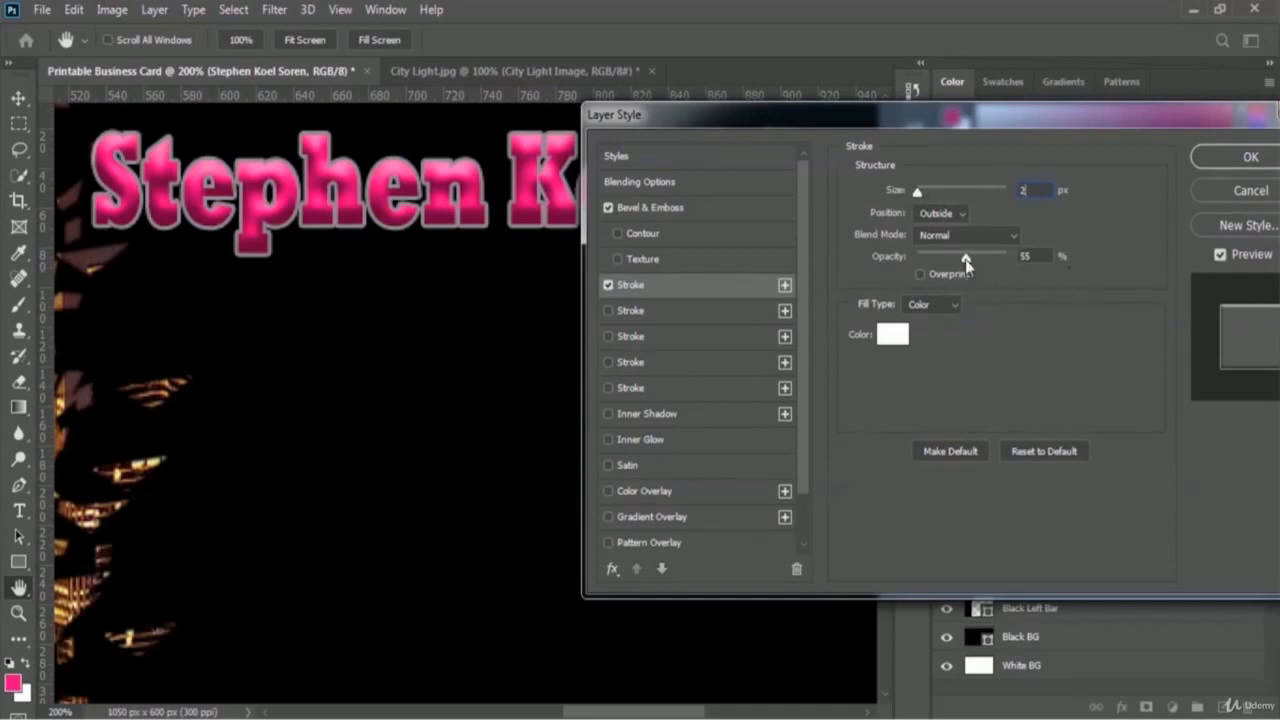
pyautogui.moveTo(965, 258); pyautogui.dragTo(1014, 255)
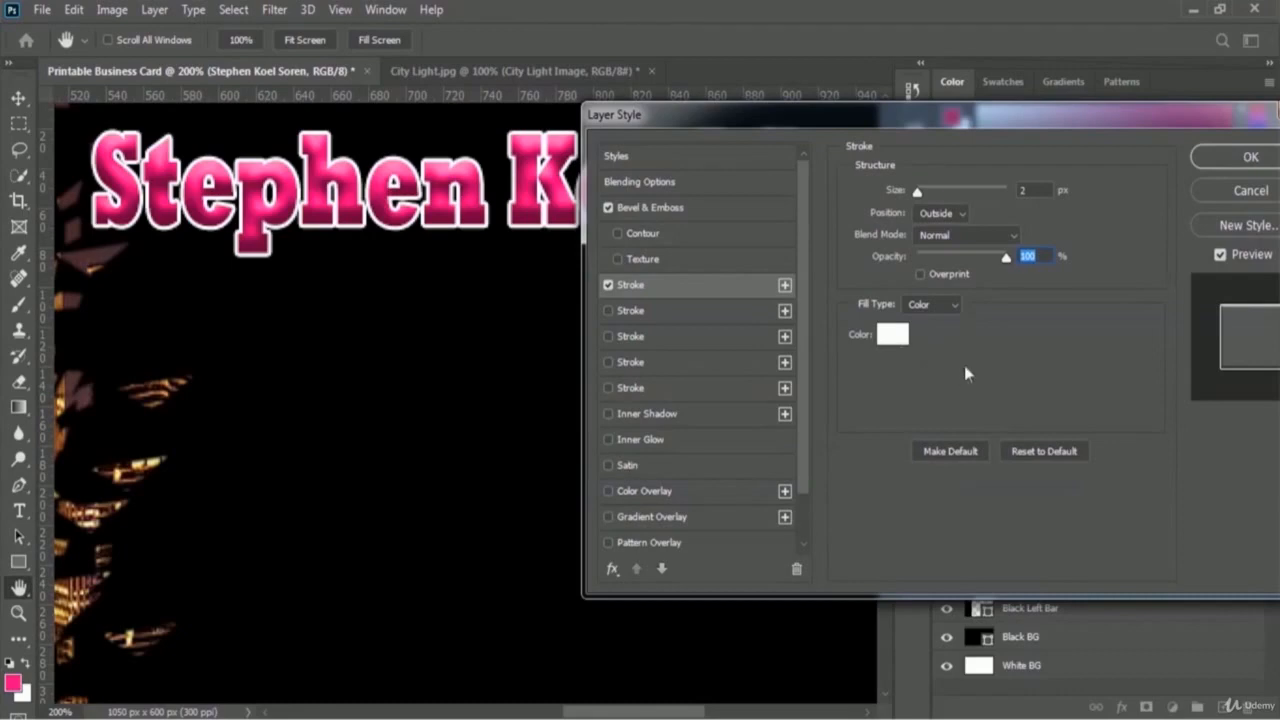
pyautogui.click(1216, 163)
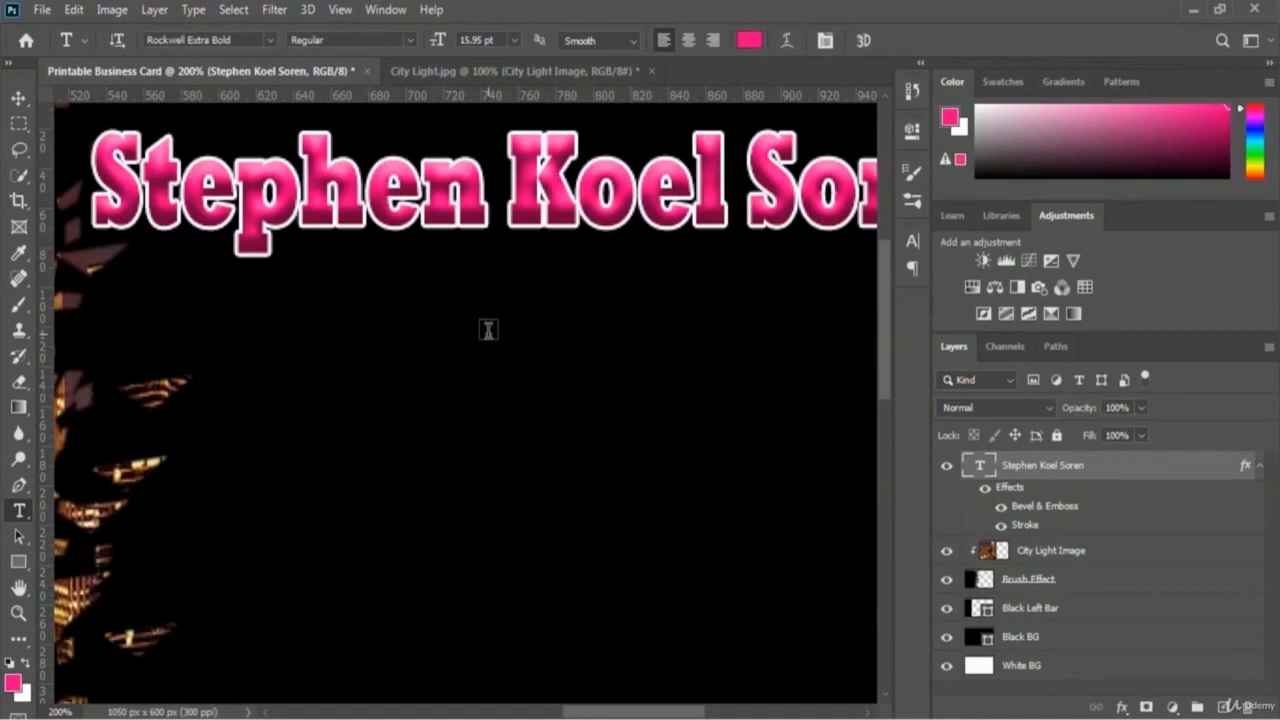
# Step: Toggle the Stroke effect off and on to compare, then zoom out to show the whole card
pyautogui.click(1001, 526)
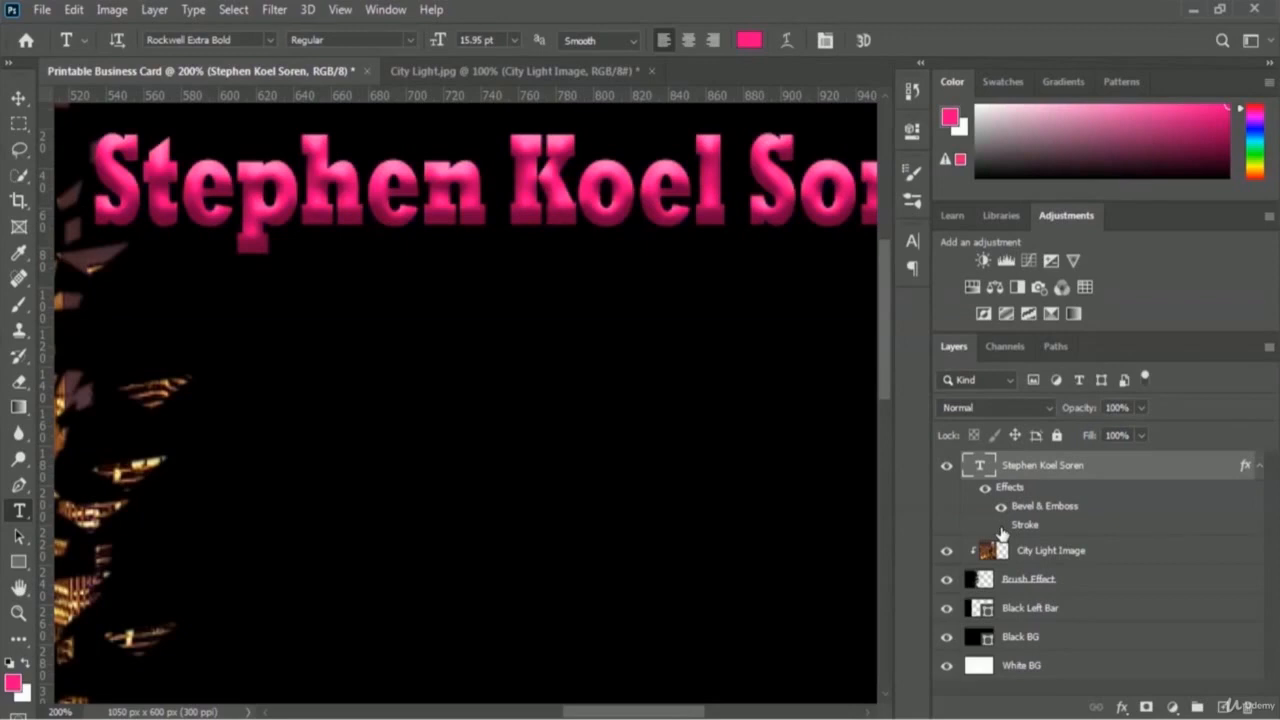
pyautogui.click(1001, 526)
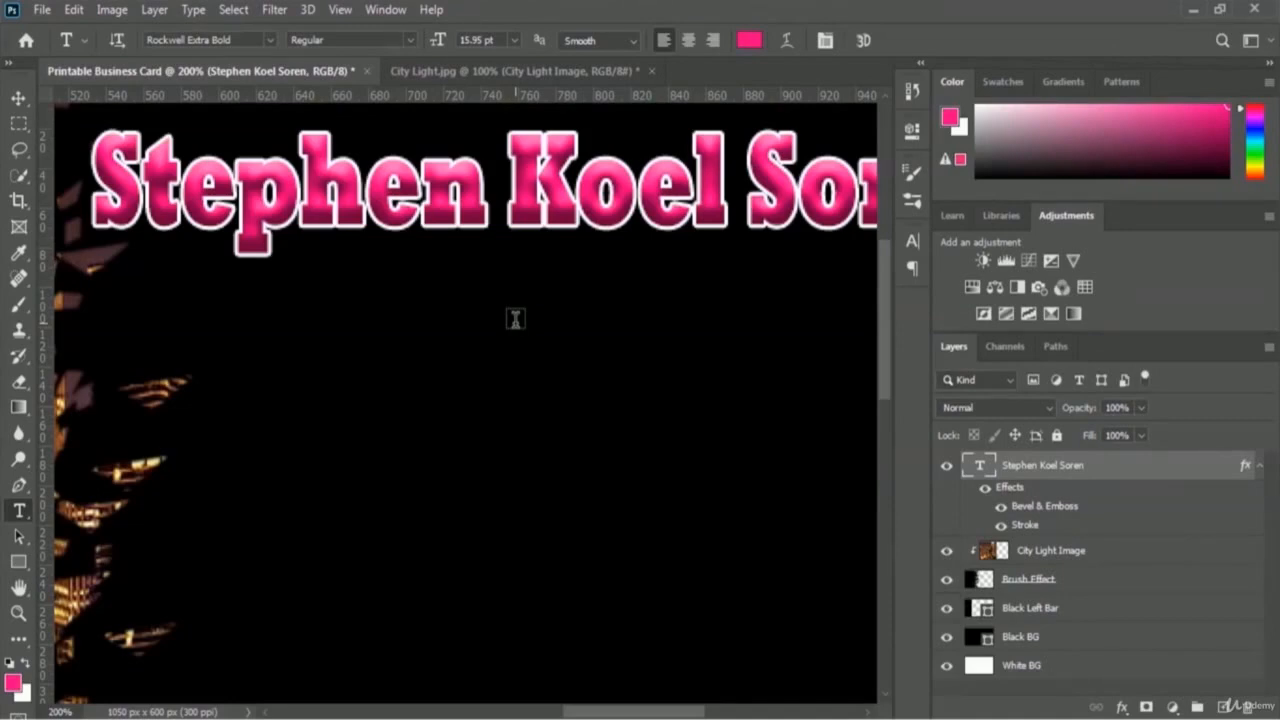
pyautogui.hotkey('ctrl', '+')
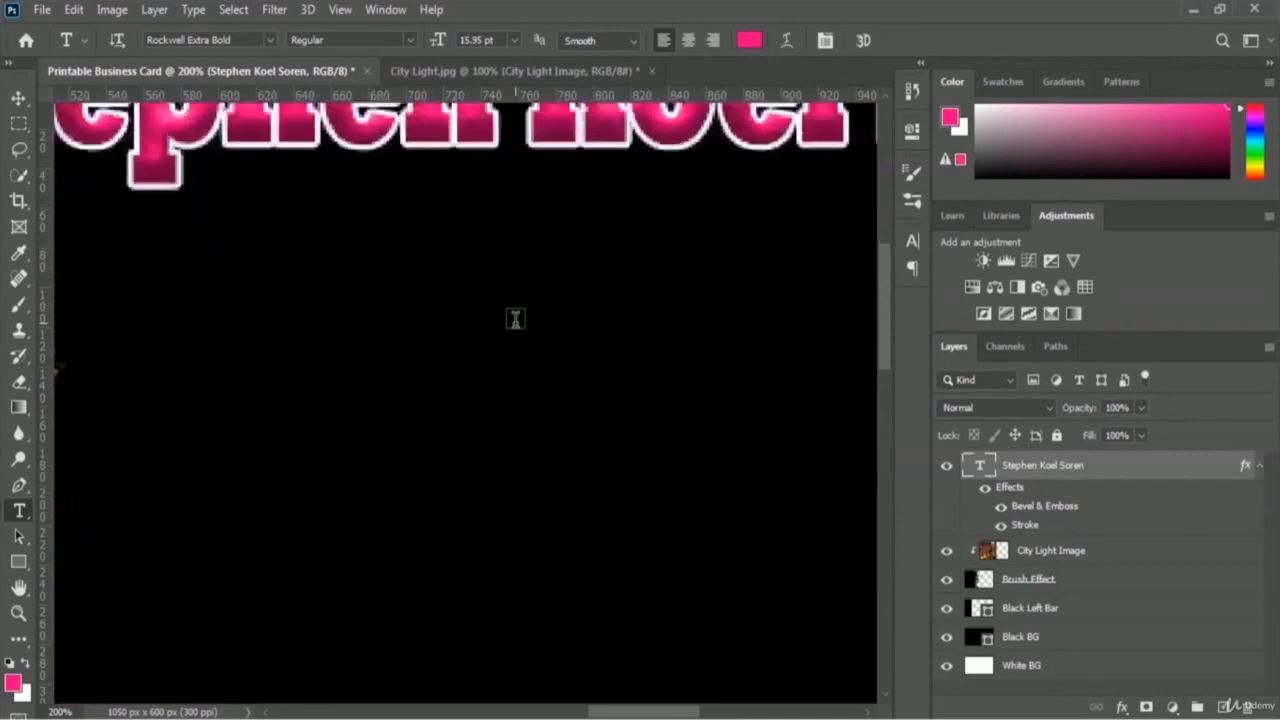
pyautogui.hotkey('ctrl', '-')
pyautogui.hotkey('ctrl', '-')
pyautogui.hotkey('ctrl', '-')
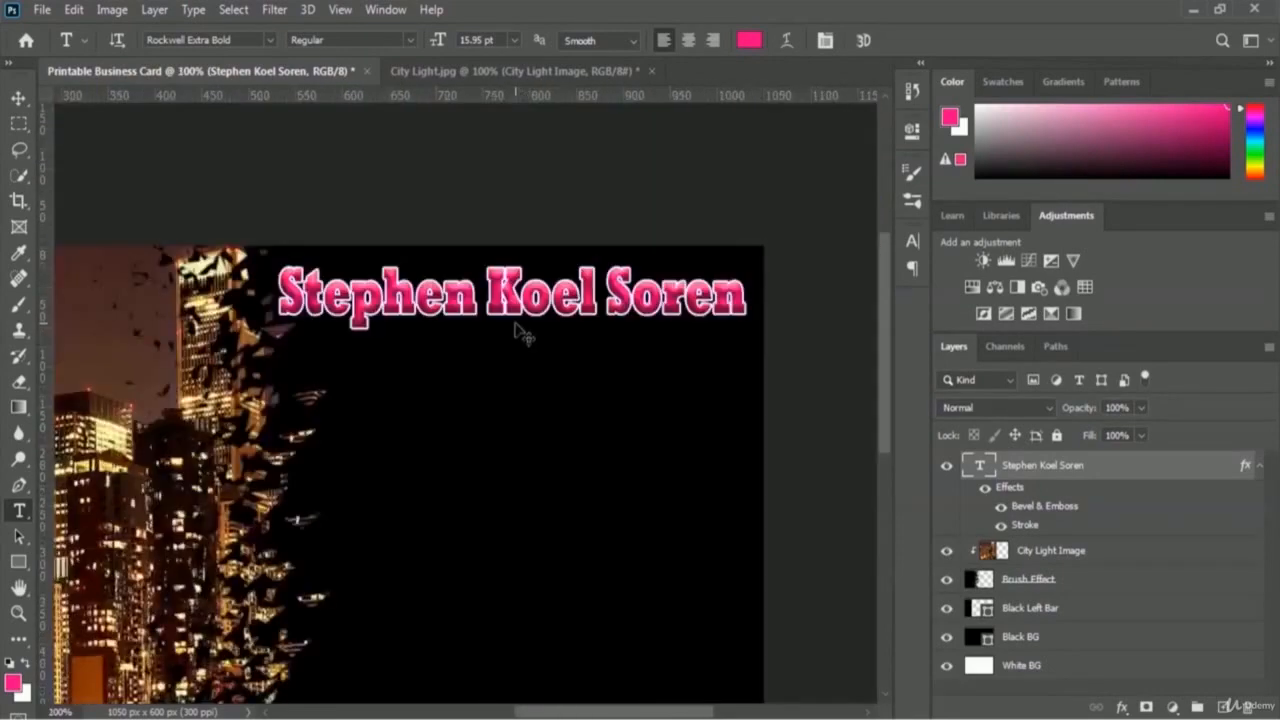
pyautogui.hotkey('ctrl', '-')
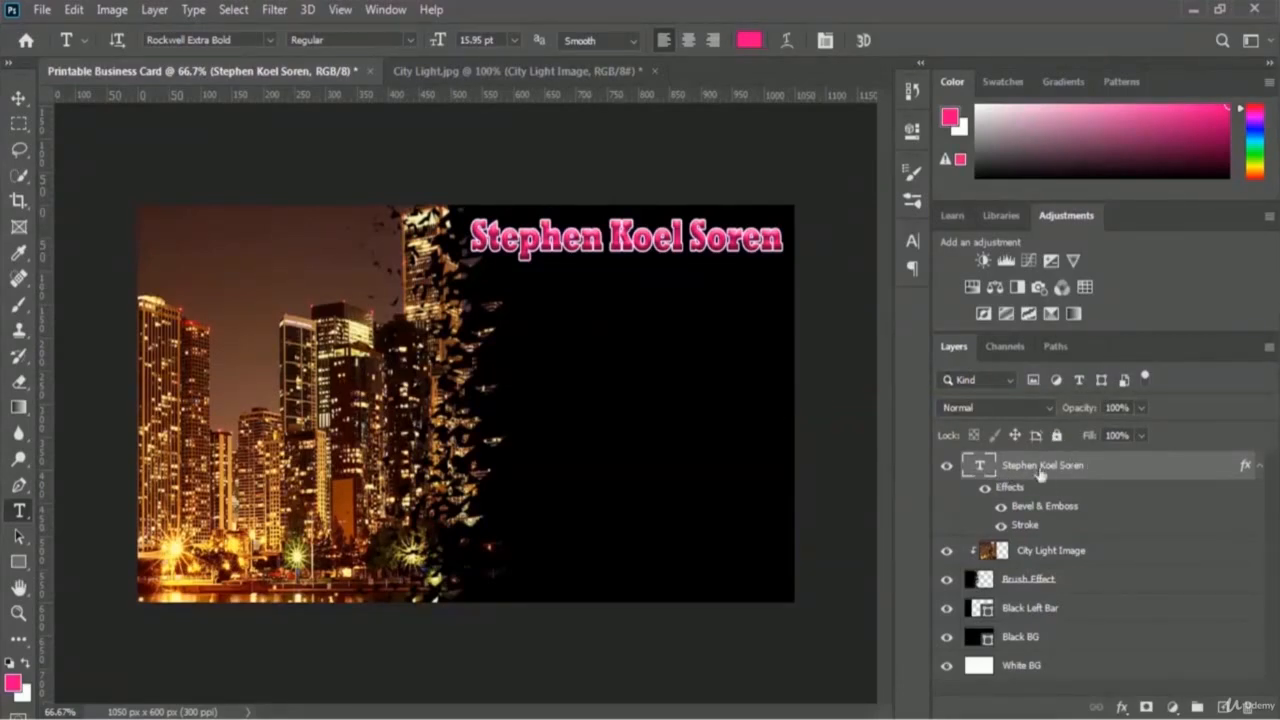
# Step: Convert the name layer to a smart object, open its .psb contents, then close that tab
pyautogui.rightClick(1095, 470)
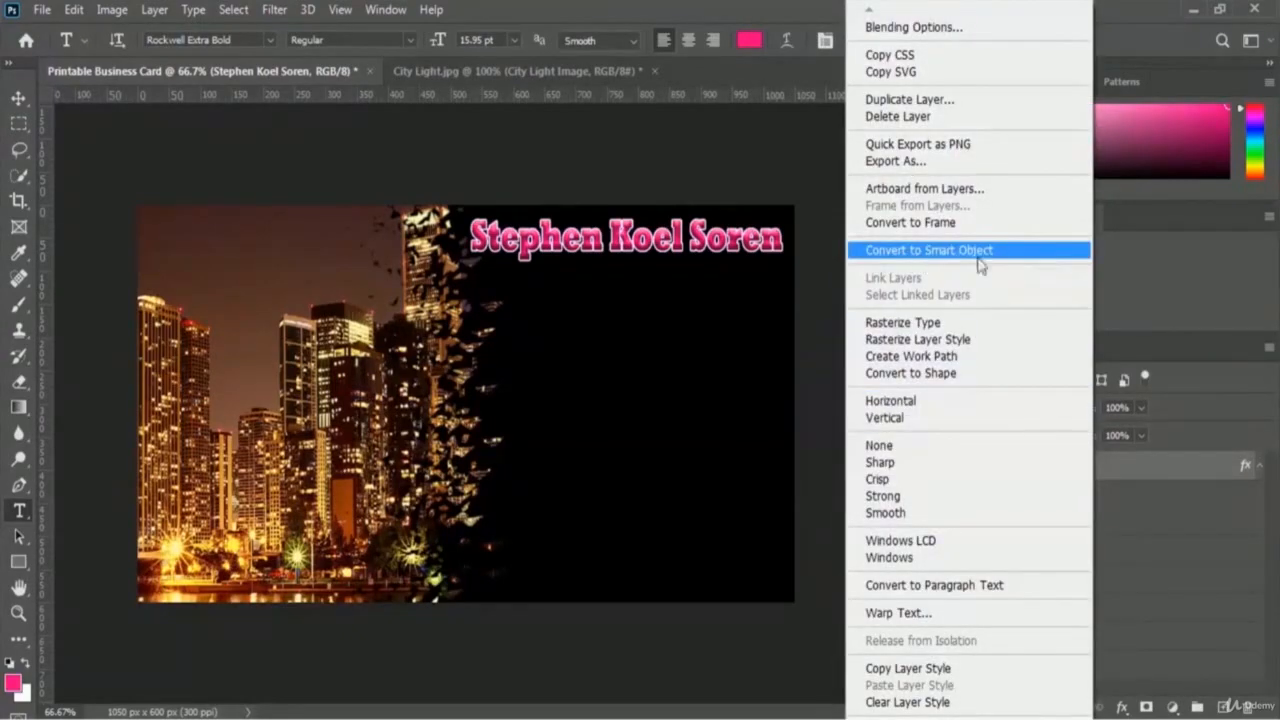
pyautogui.click(1019, 259)
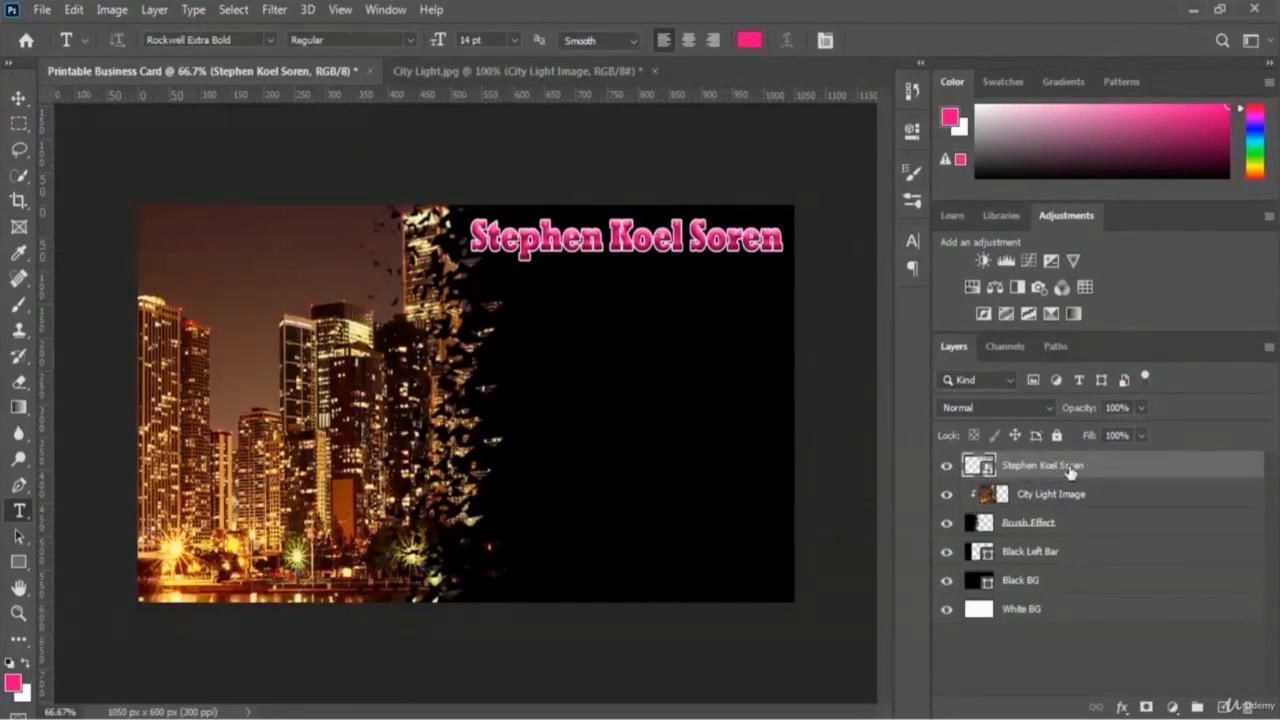
pyautogui.doubleClick(990, 468)
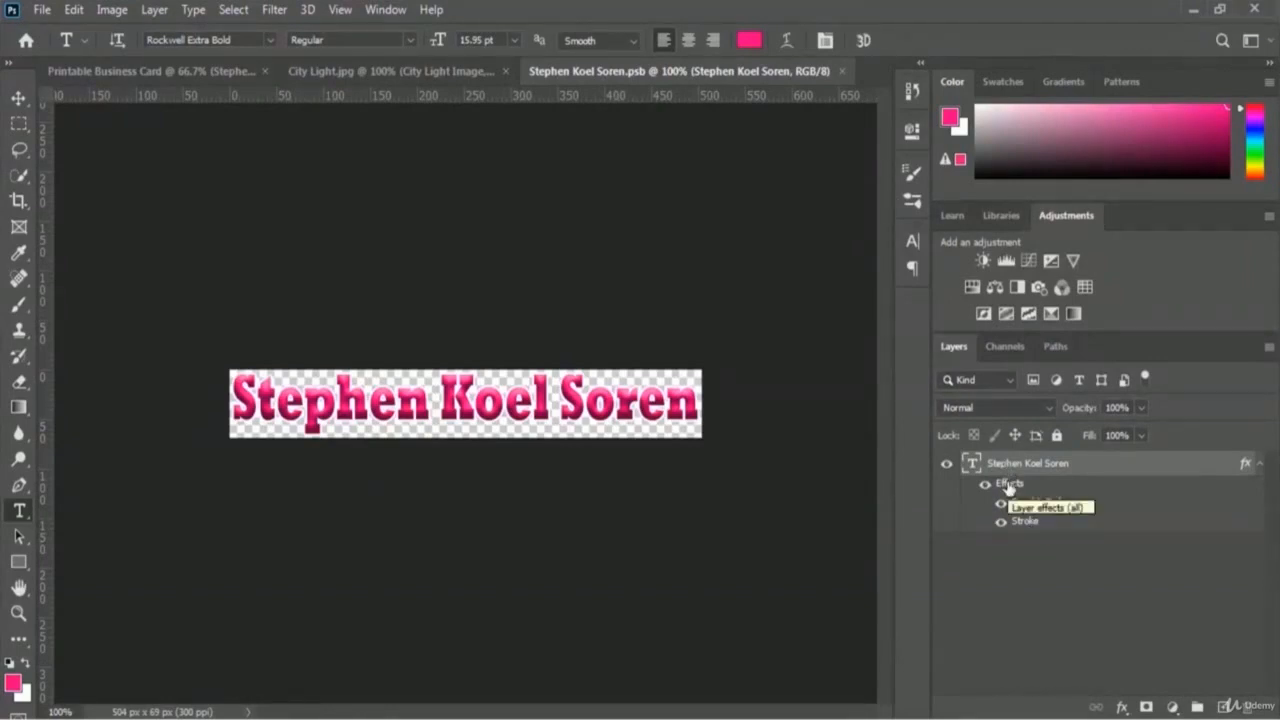
pyautogui.click(842, 71)
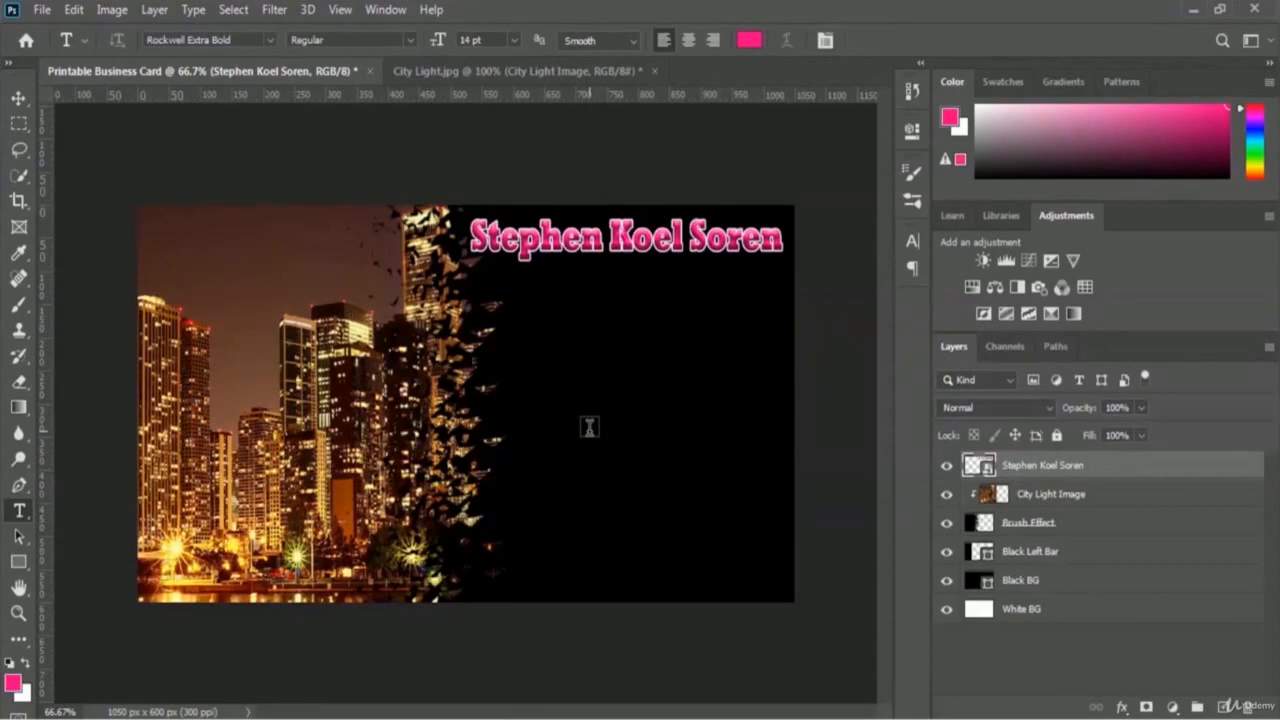
# Step: Set the type font to Nyala at 10 pt
pyautogui.click(270, 40)
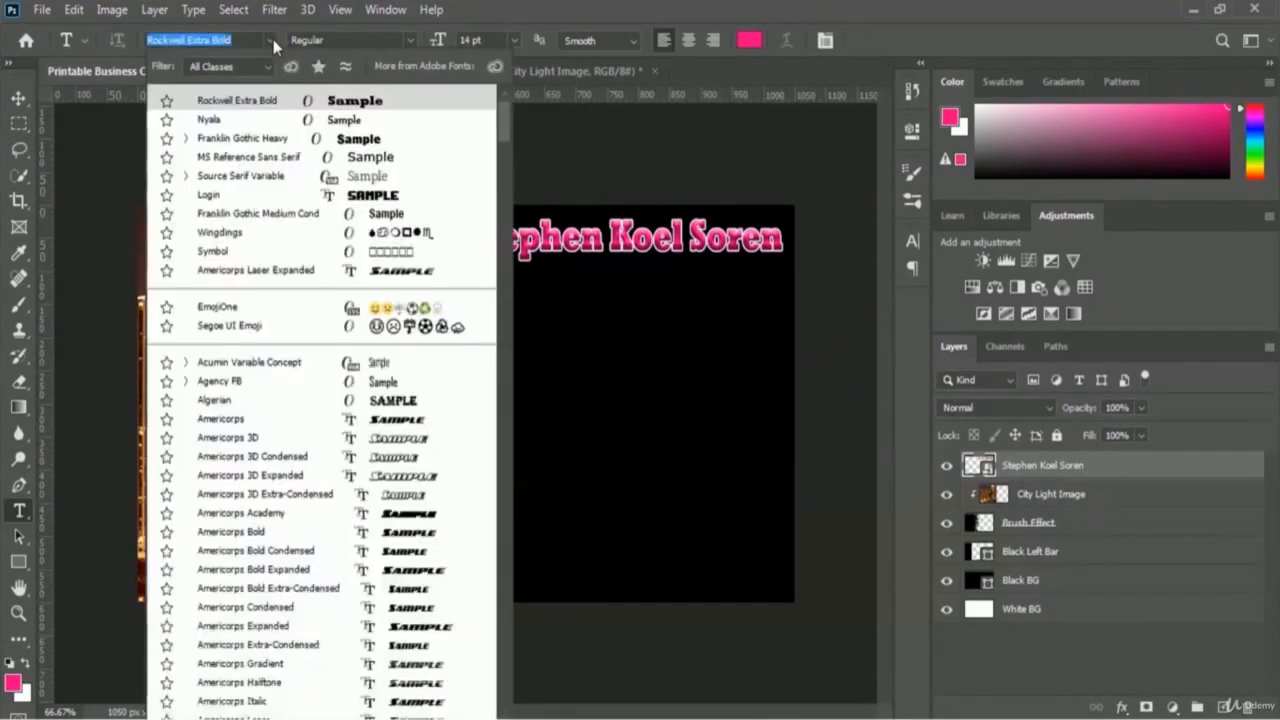
pyautogui.click(216, 122)
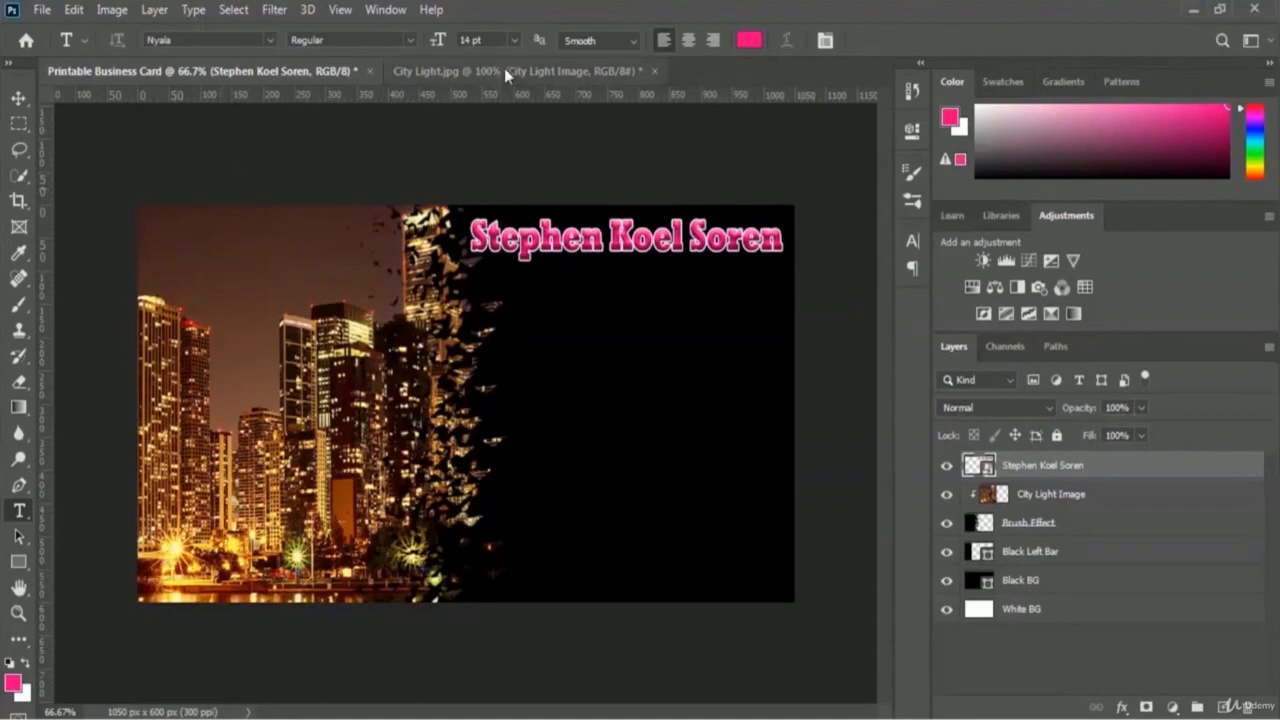
pyautogui.click(515, 40)
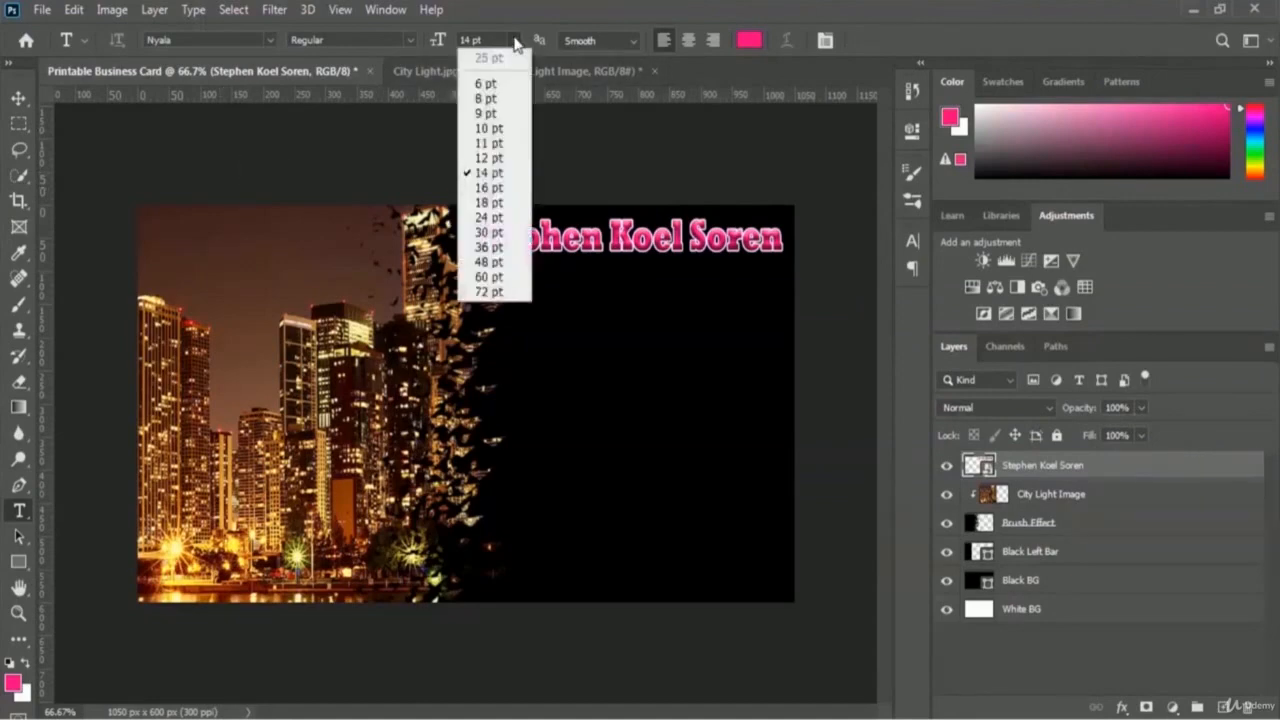
pyautogui.click(489, 130)
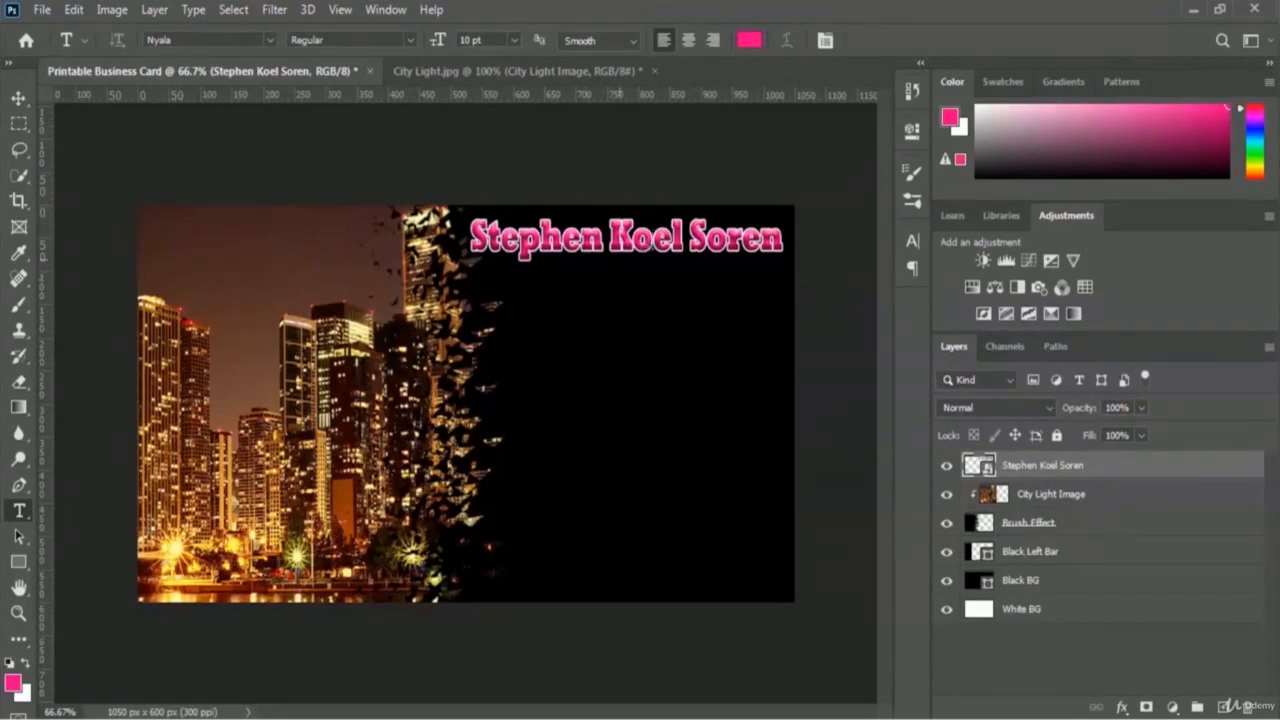
# Step: Change the text colour to white #ffffff
pyautogui.click(748, 40)
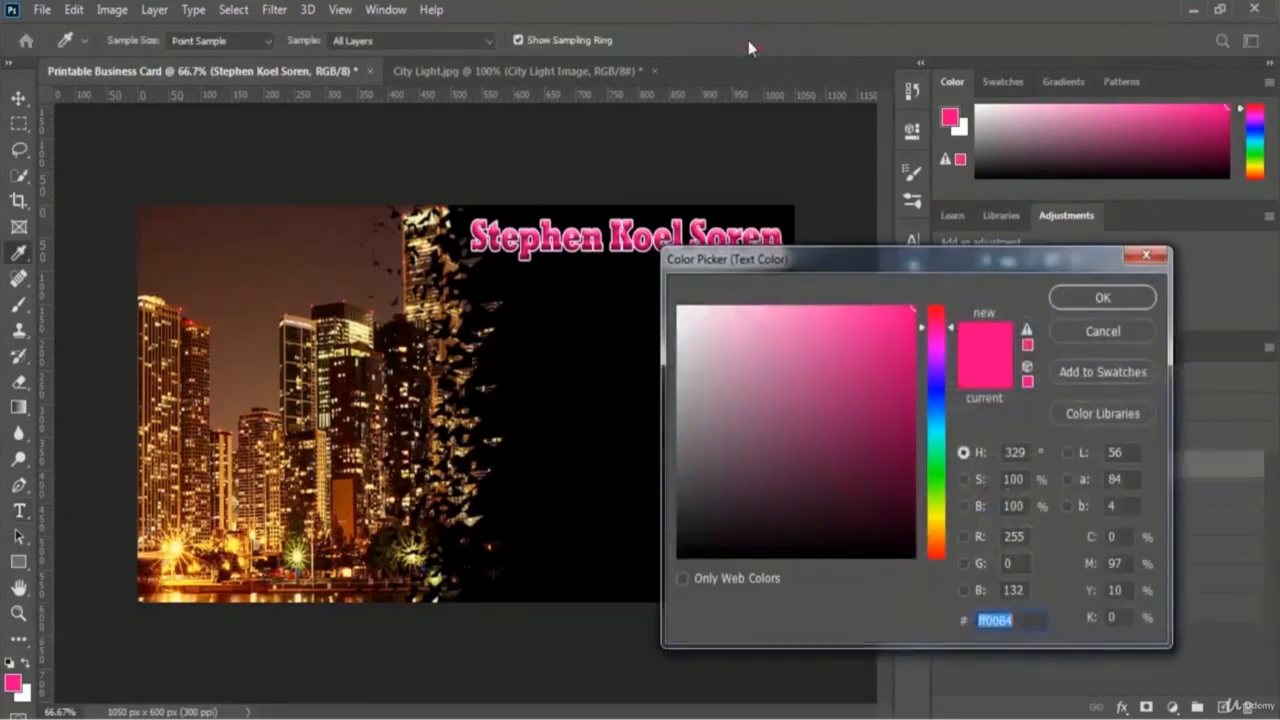
pyautogui.click(680, 312)
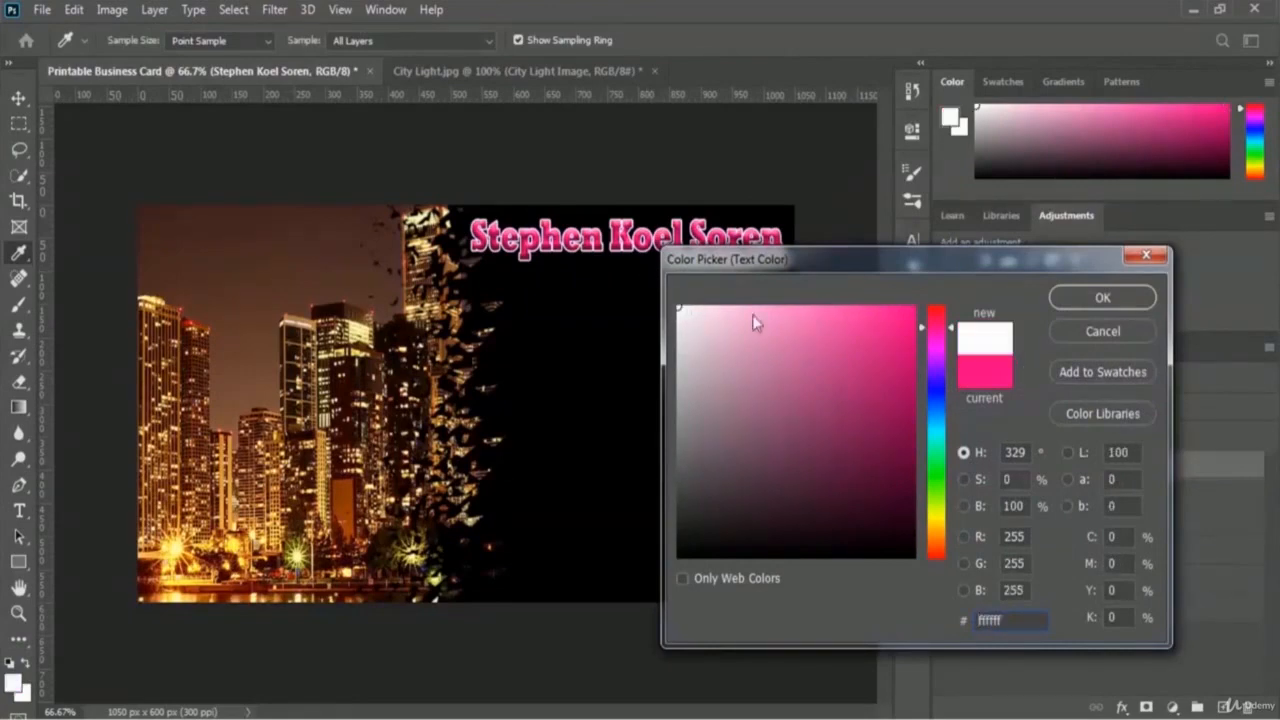
pyautogui.click(1133, 299)
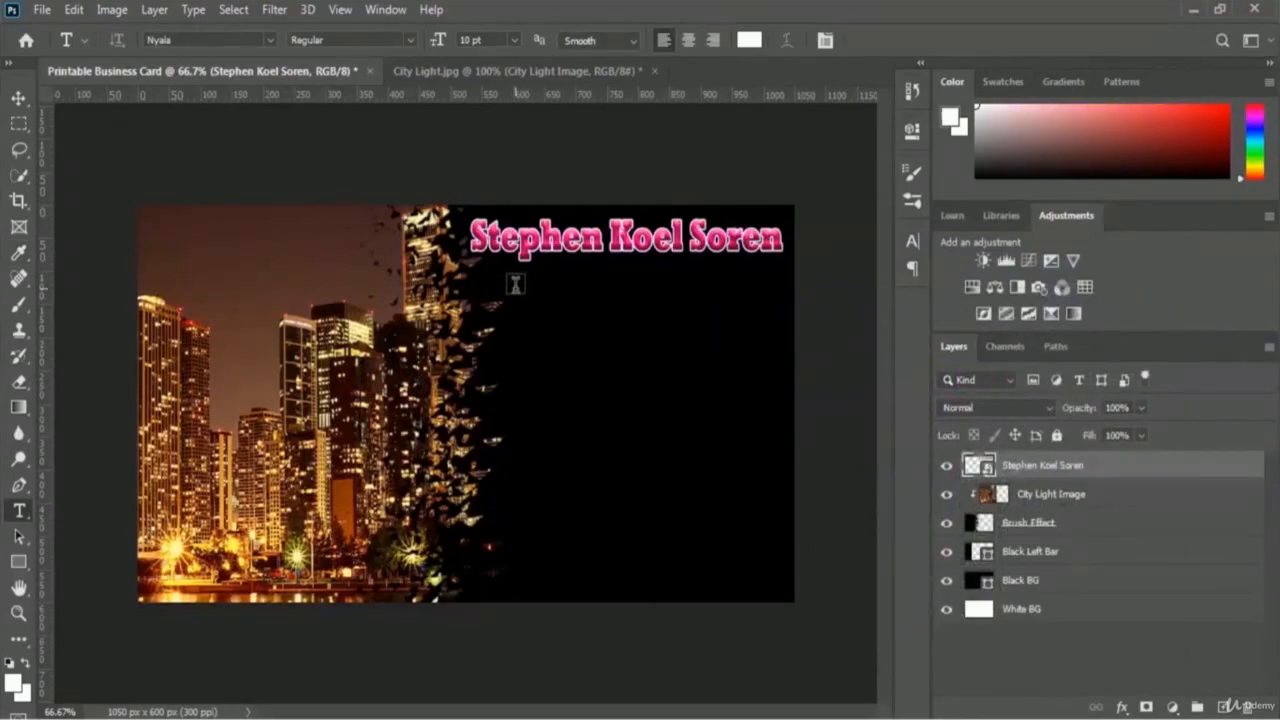
# Step: Type the subtitle 'CEO of SkillFour' below the pink name
pyautogui.click(515, 284)
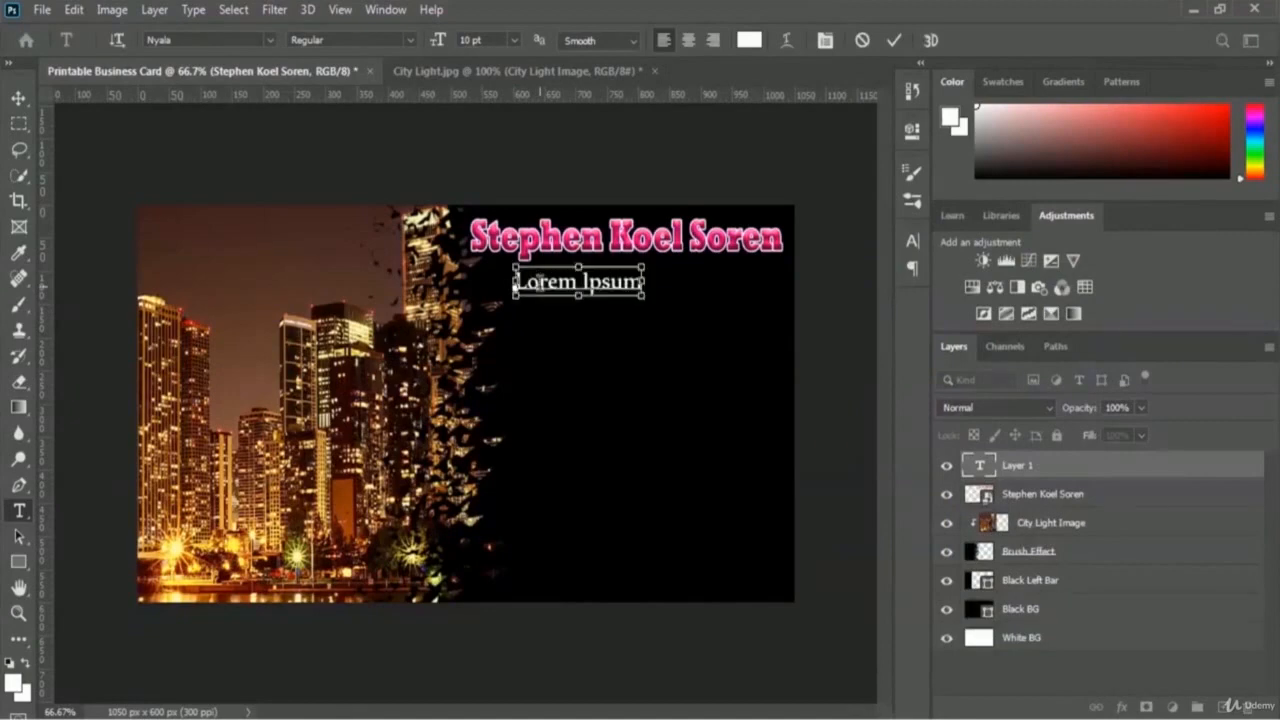
pyautogui.write('CEO')
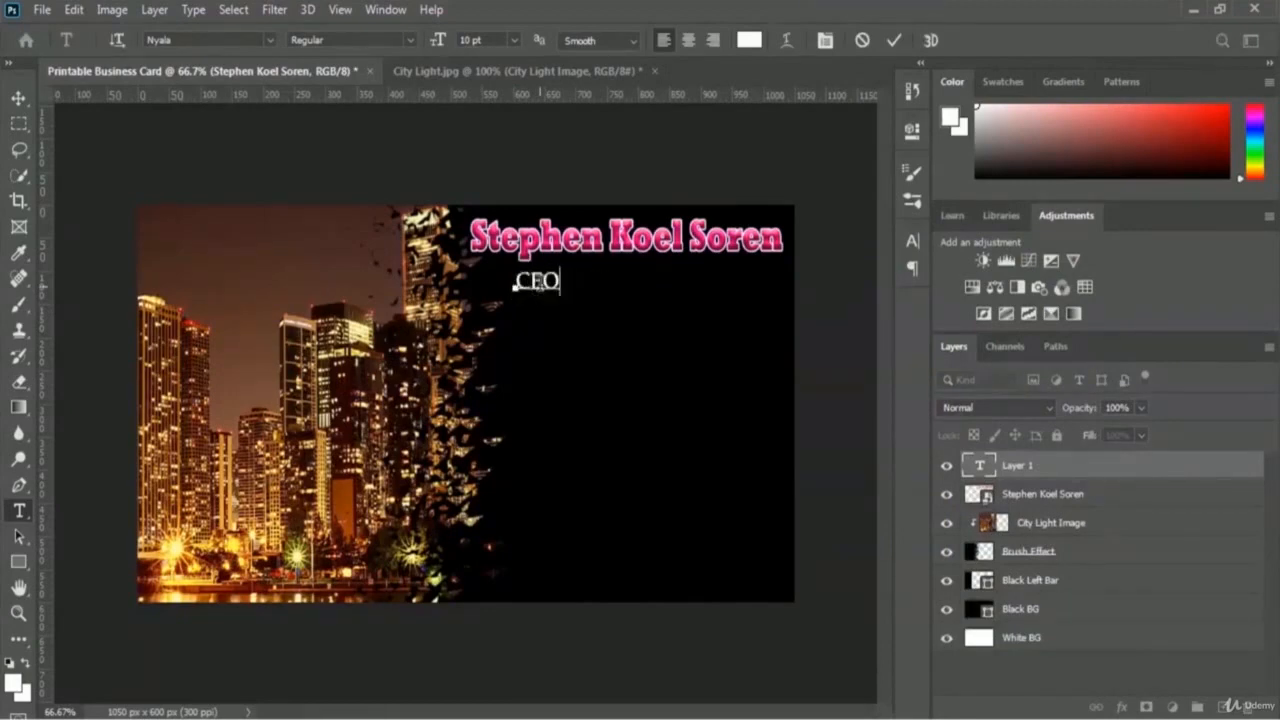
pyautogui.write(' of')
pyautogui.press('BackSpace')
pyautogui.press('BackSpace')
pyautogui.press('BackSpace')
pyautogui.write('SkillFour')
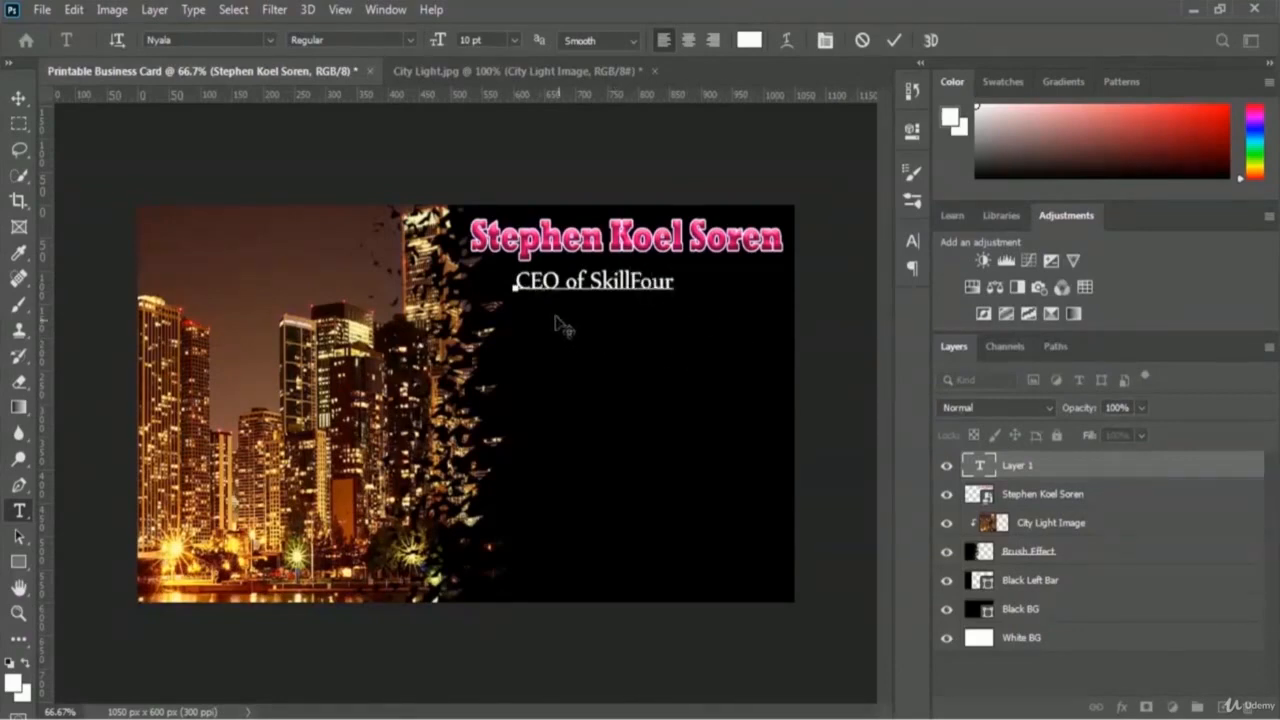
pyautogui.click(895, 41)
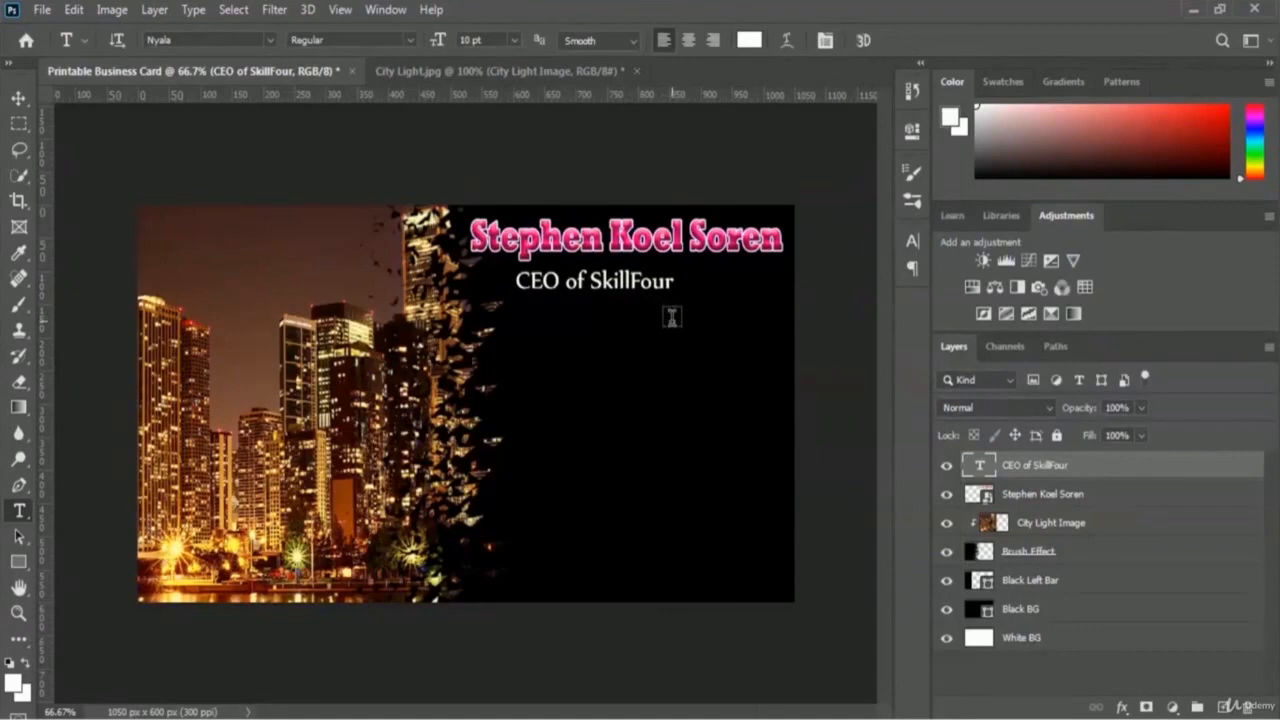
# Step: Shift the subtitle right so it sits under the end of the name
pyautogui.hotkey('ctrl', 't')
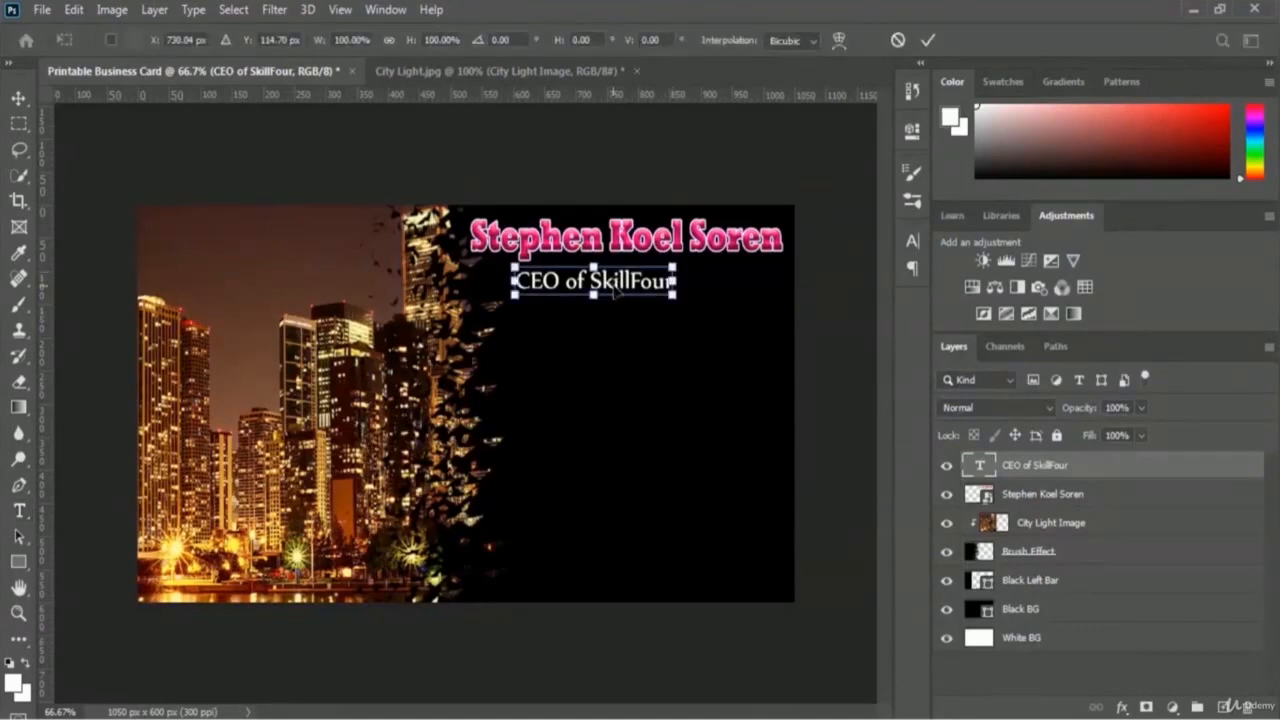
pyautogui.moveTo(616, 289); pyautogui.dragTo(727, 283)
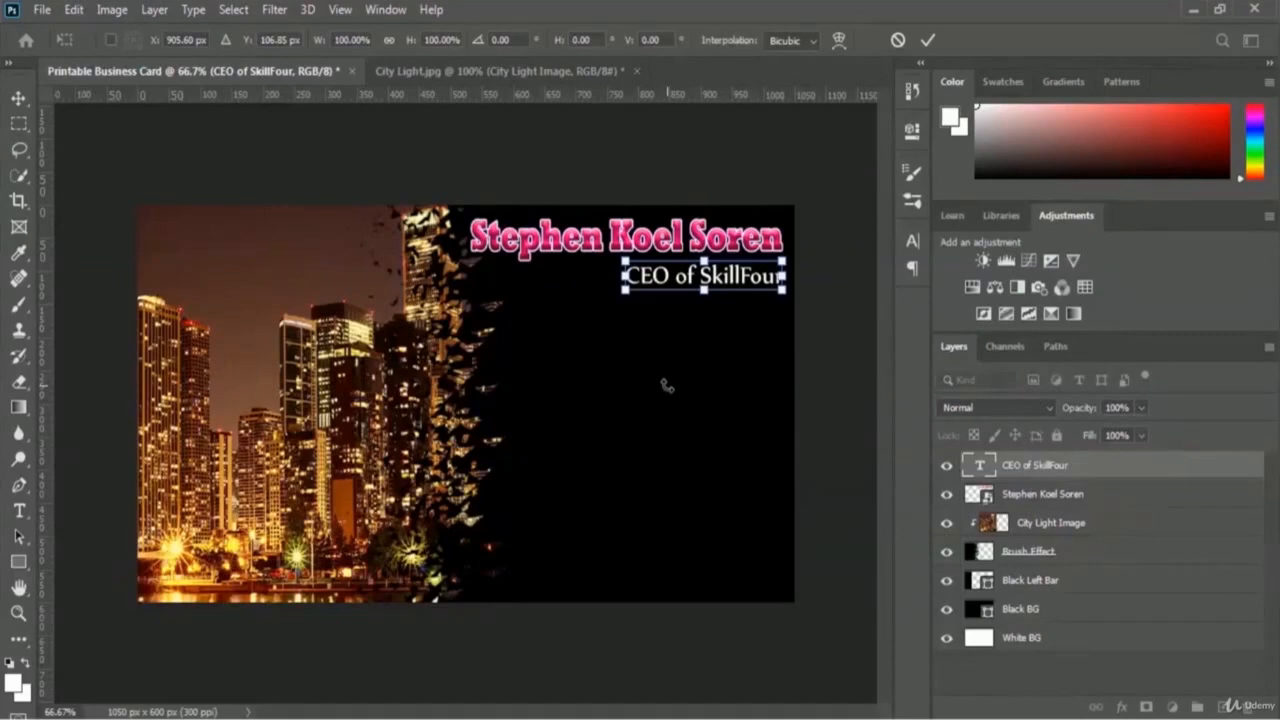
pyautogui.press('Return')
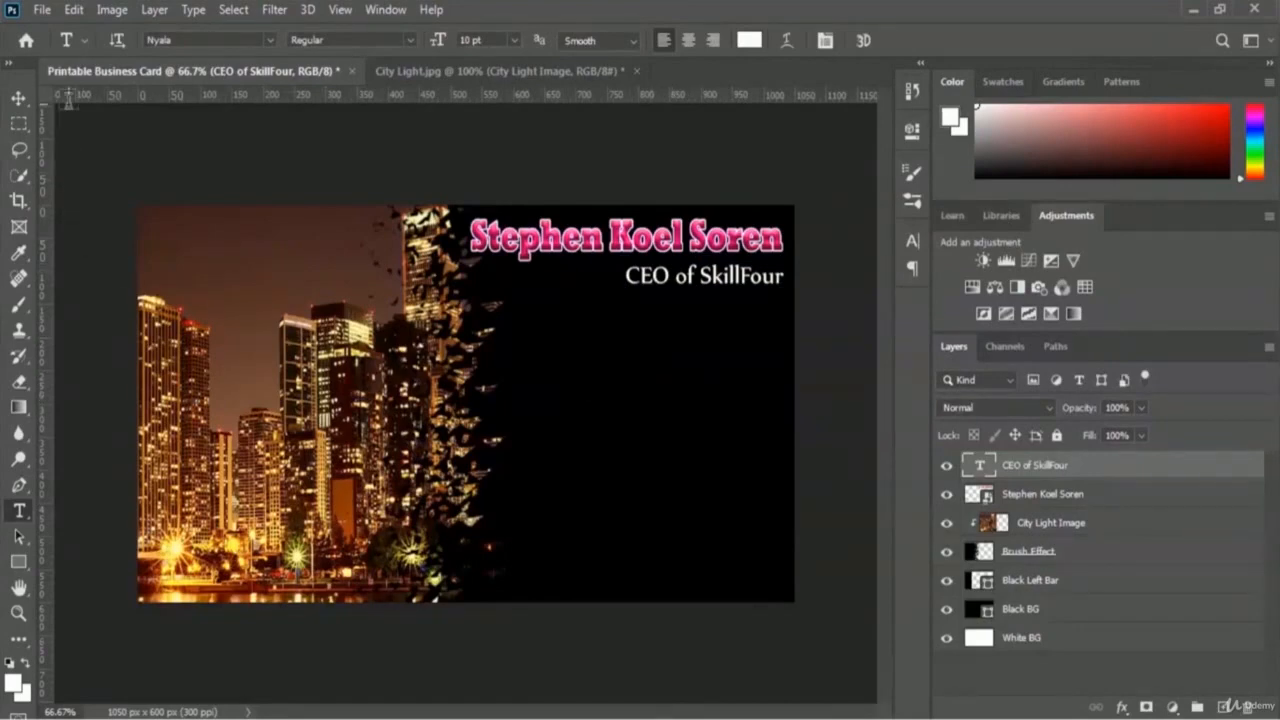
# Step: Open SkillFour Logo.png from the business card folder
pyautogui.click(44, 9)
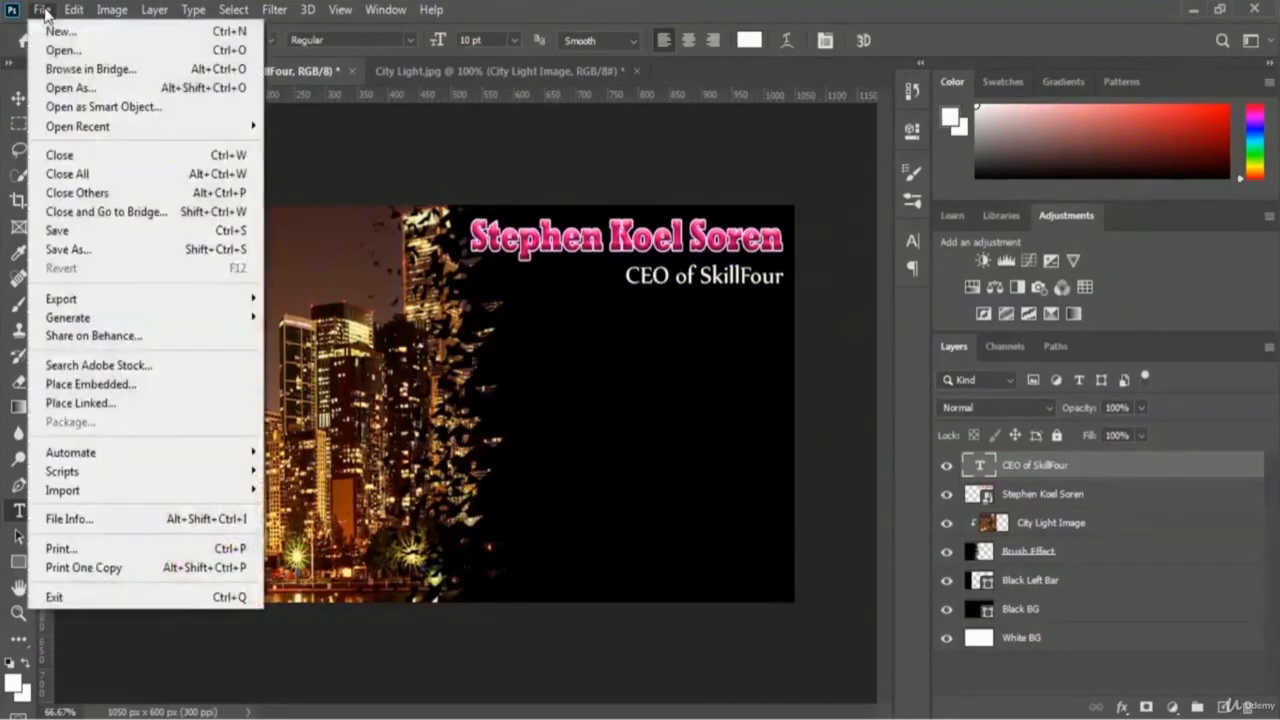
pyautogui.click(133, 57)
pyautogui.click(543, 335)
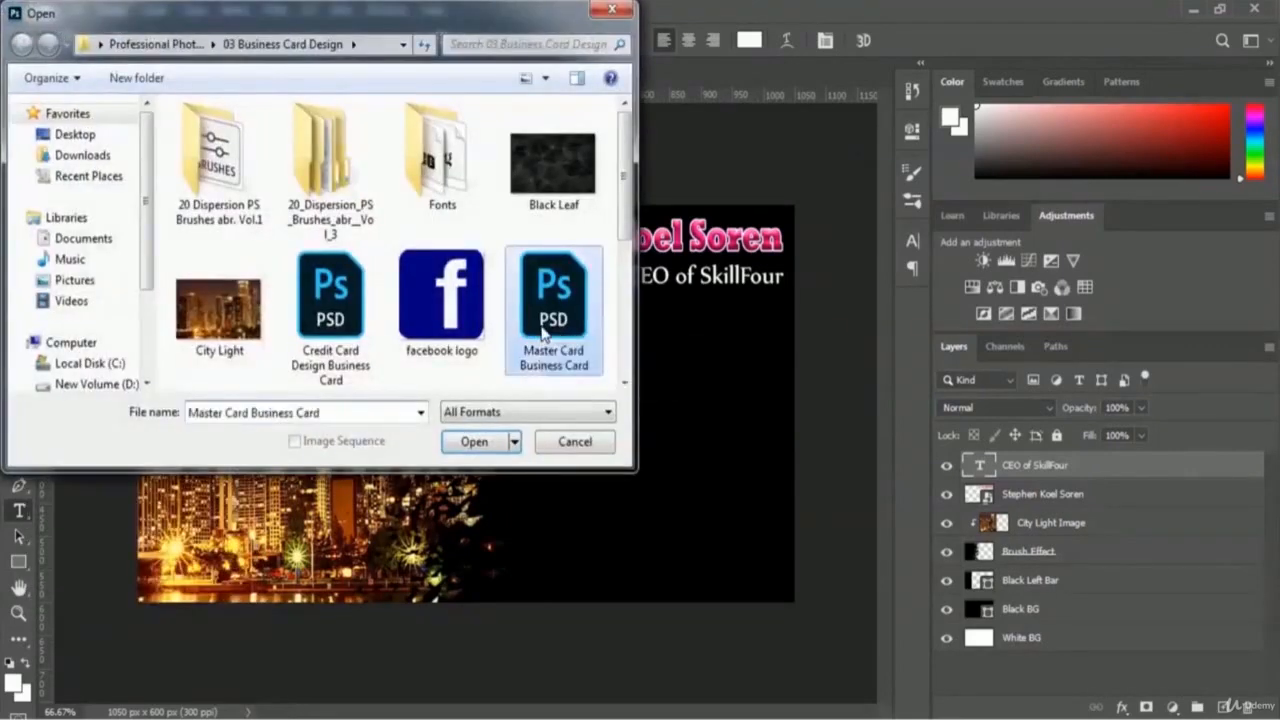
pyautogui.press('Down')
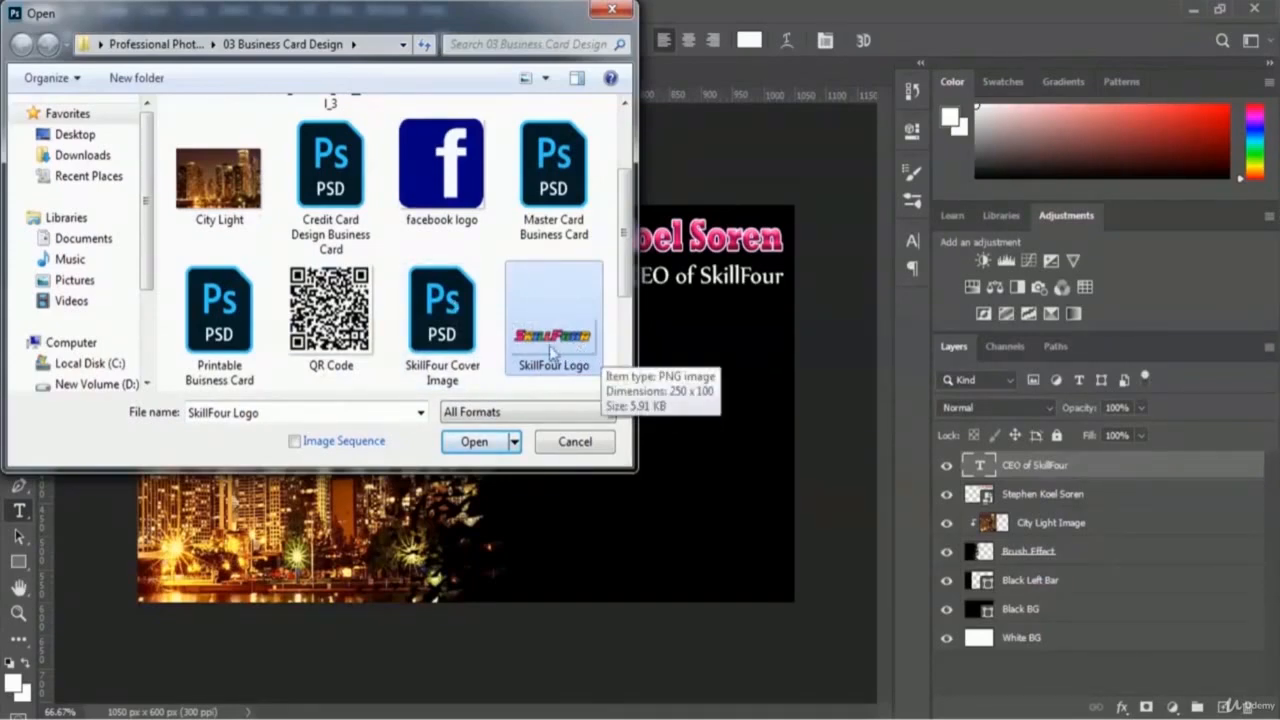
pyautogui.click(452, 445)
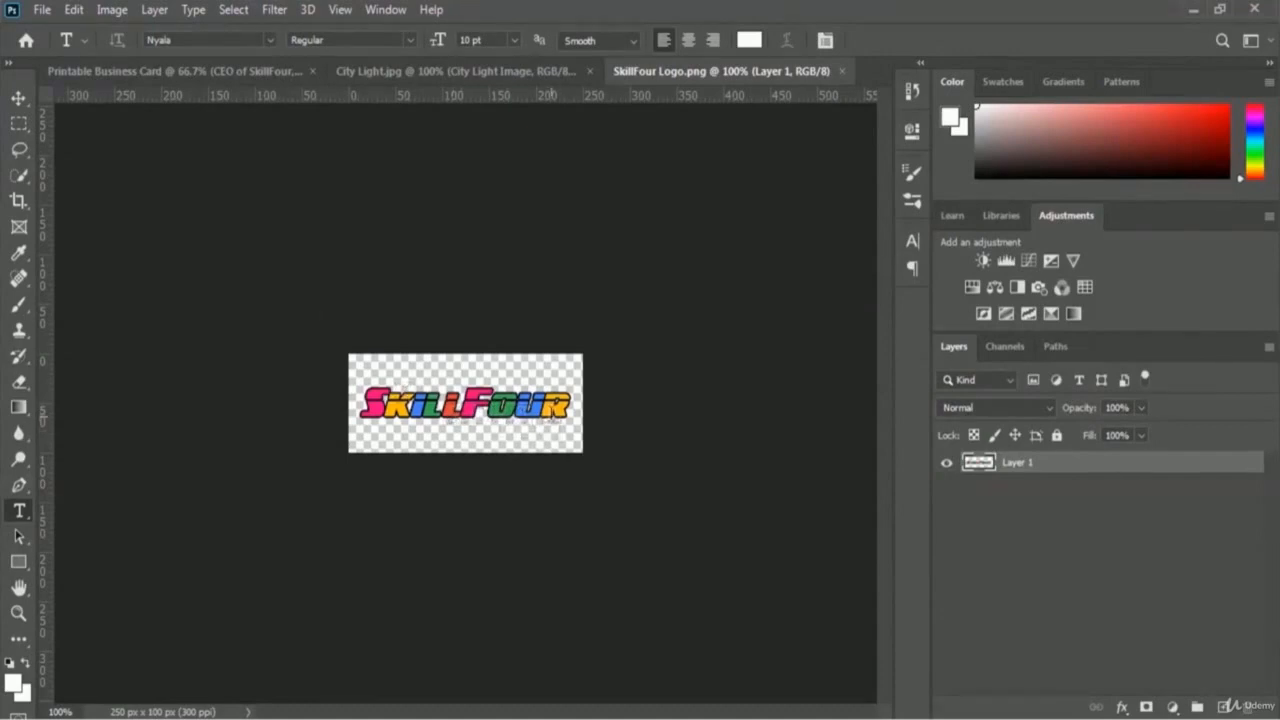
# Step: Rename the logo image's only layer to 'Logo'
pyautogui.doubleClick(1016, 464)
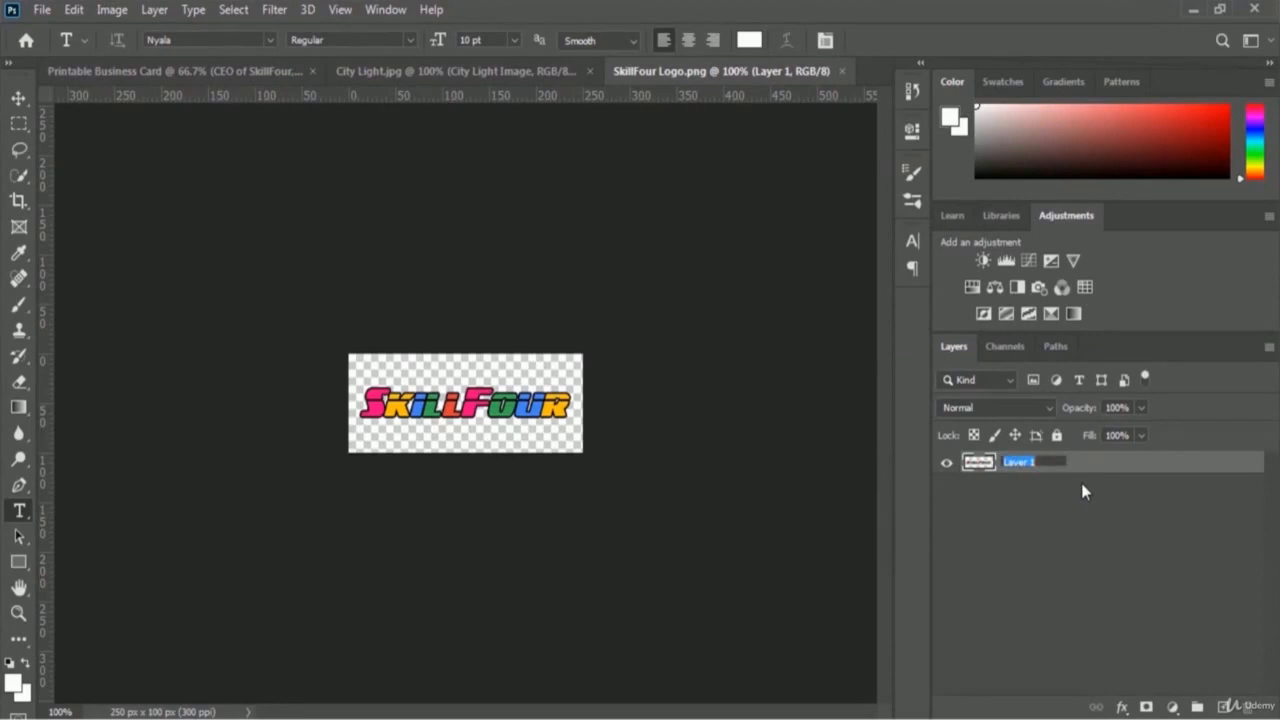
pyautogui.write('Logo')
pyautogui.press('Return')
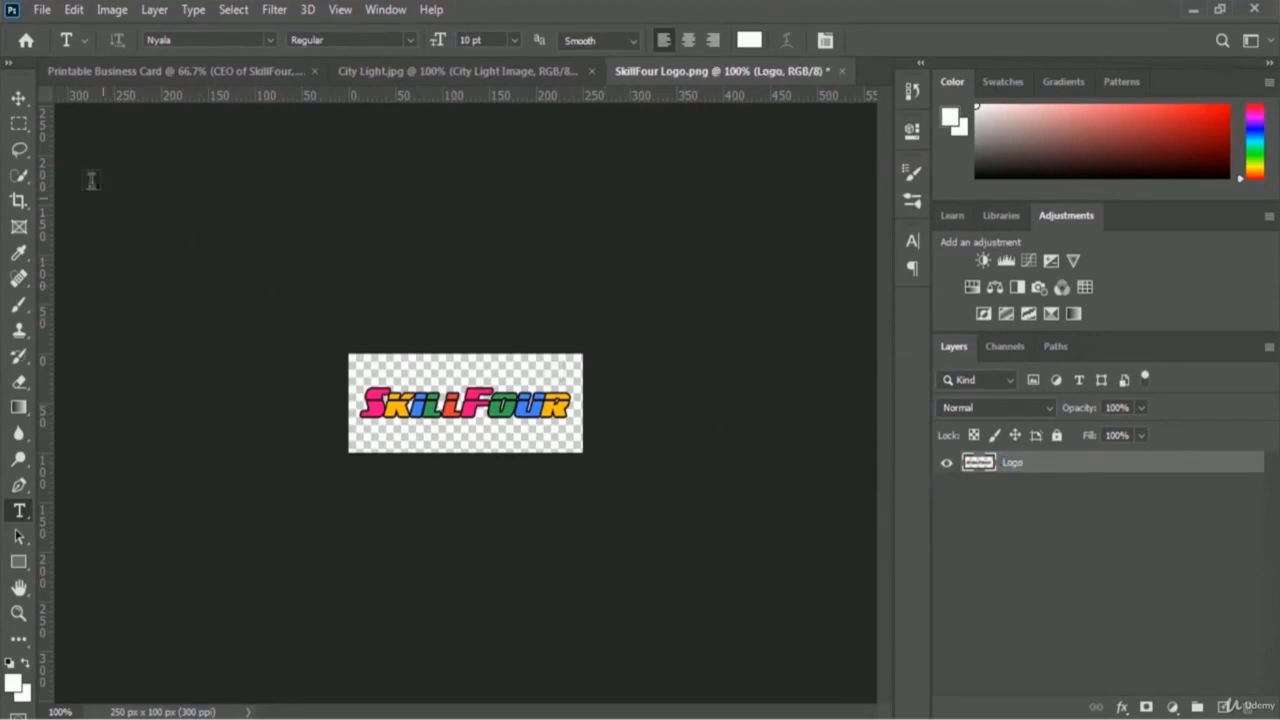
pyautogui.click(18, 100)
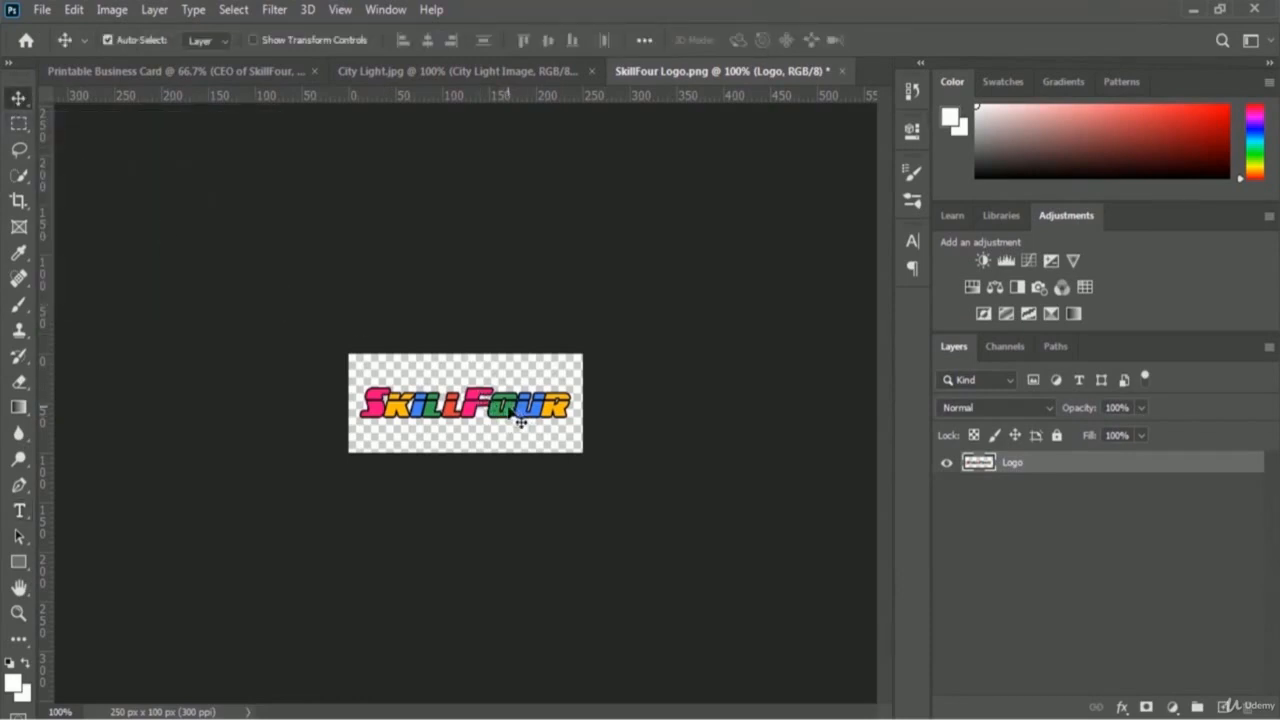
# Step: Bring the SkillFour logo into the card, enlarge it about 146% × 194%, and place it under the subtitle
pyautogui.moveTo(513, 418); pyautogui.dragTo(705, 394)
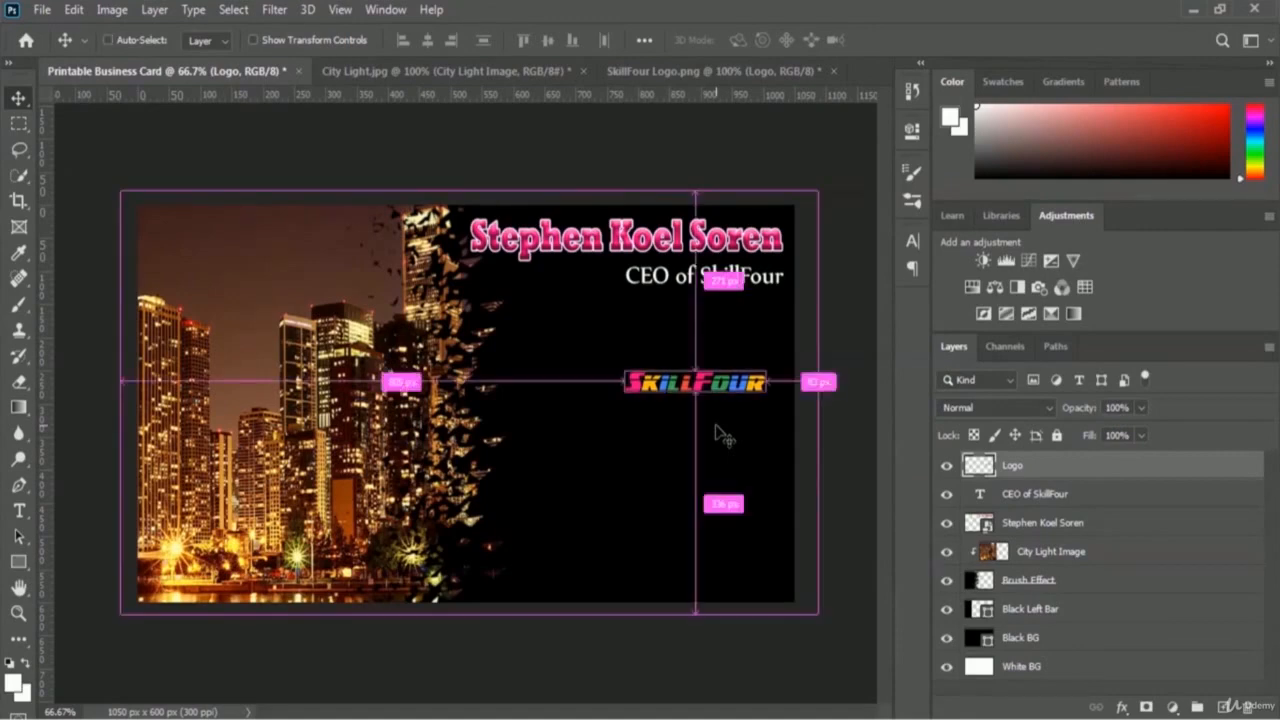
pyautogui.hotkey('ctrl', 't')
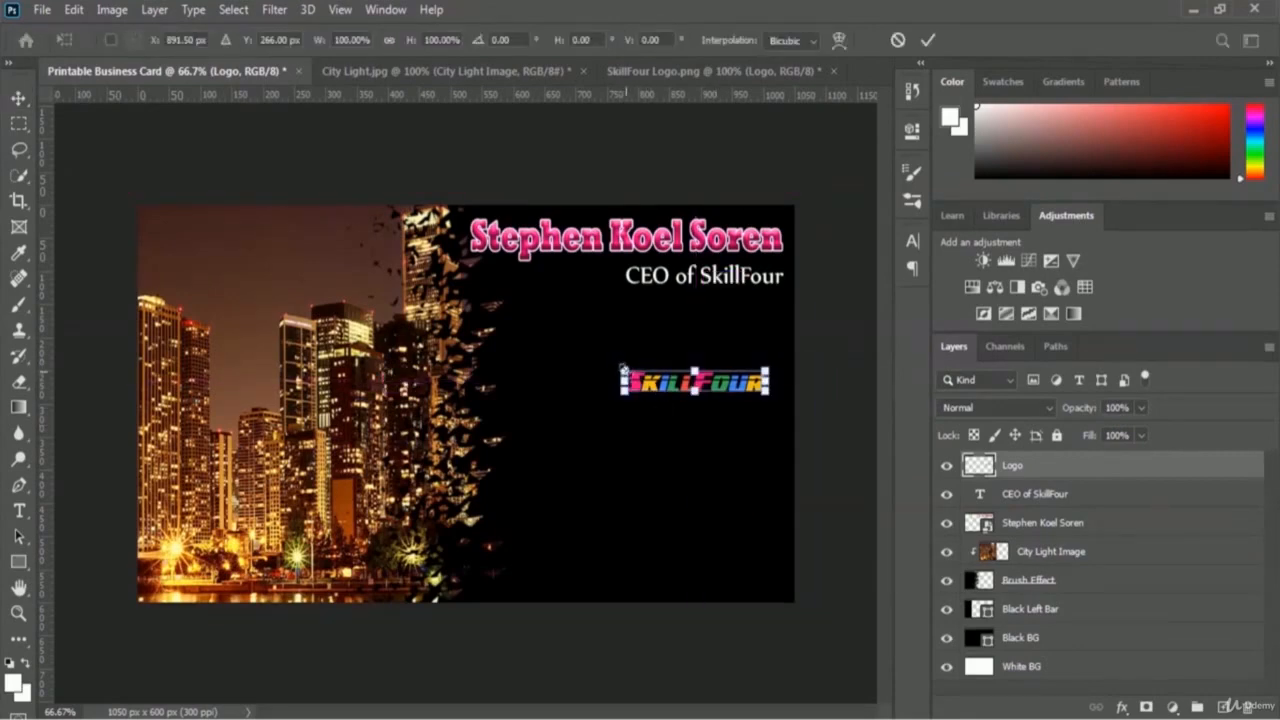
pyautogui.moveTo(623, 368); pyautogui.dragTo(558, 350)
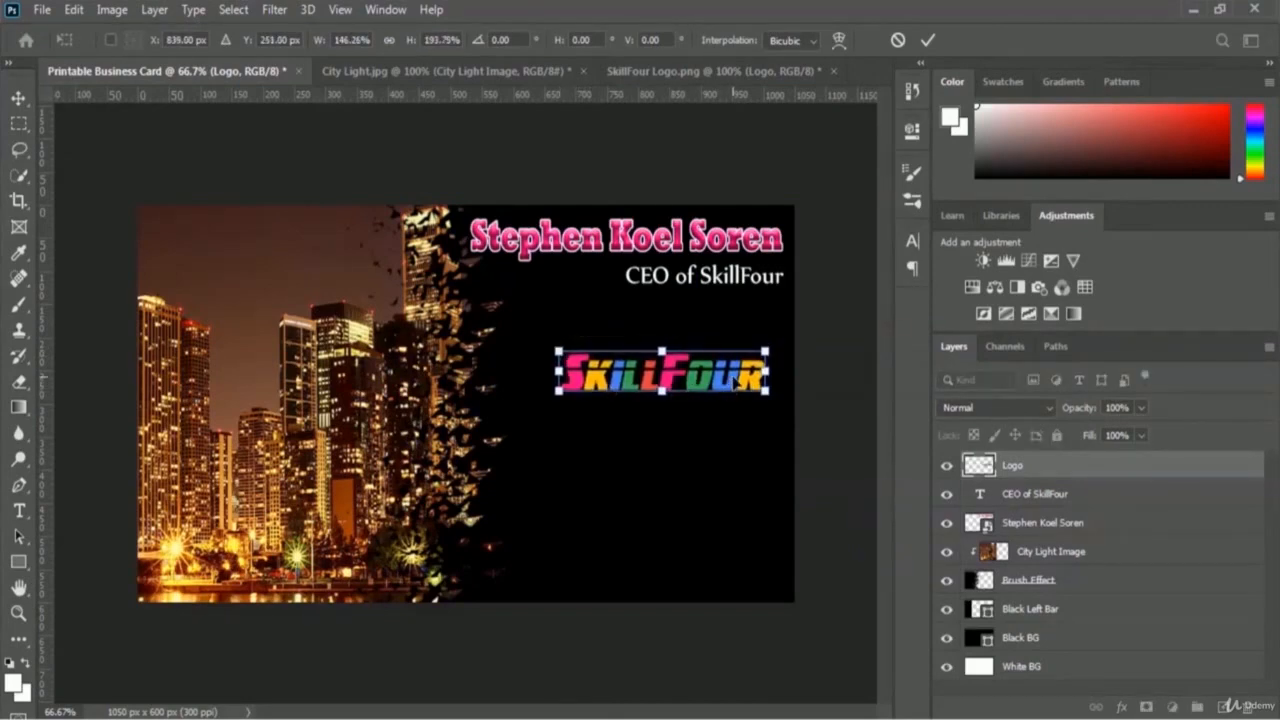
pyautogui.moveTo(737, 379); pyautogui.dragTo(748, 379)
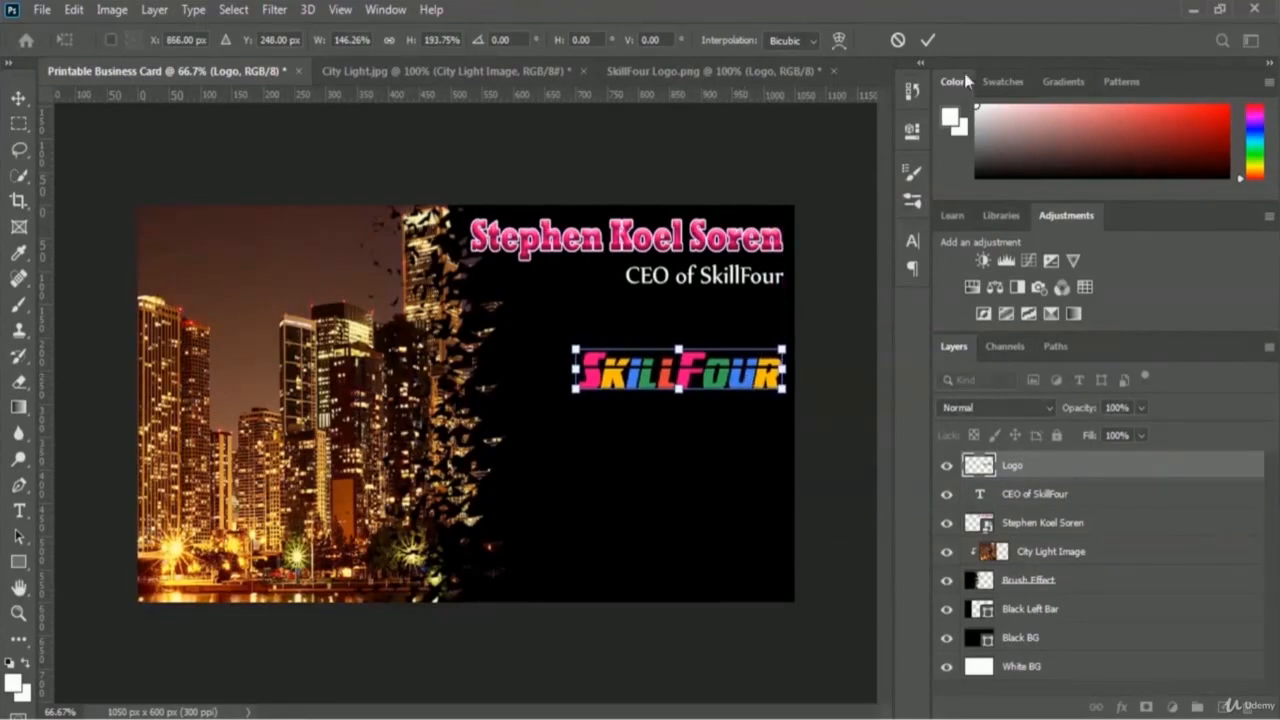
pyautogui.click(928, 40)
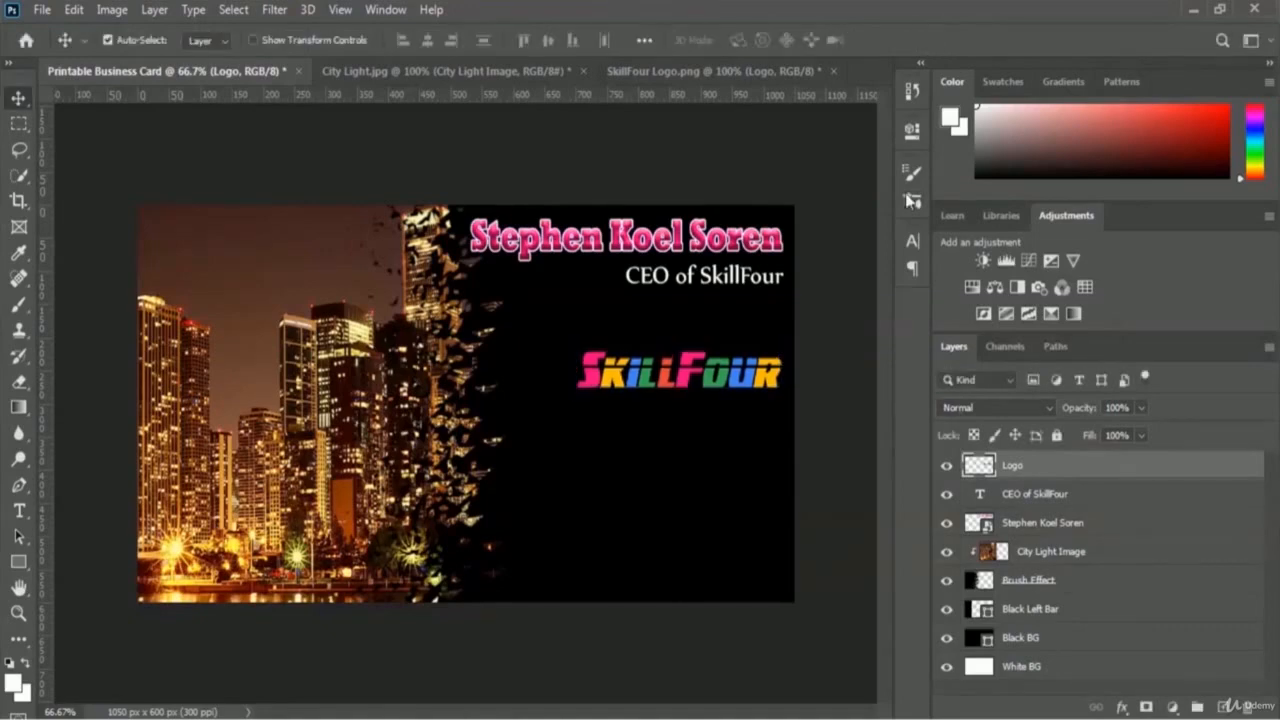
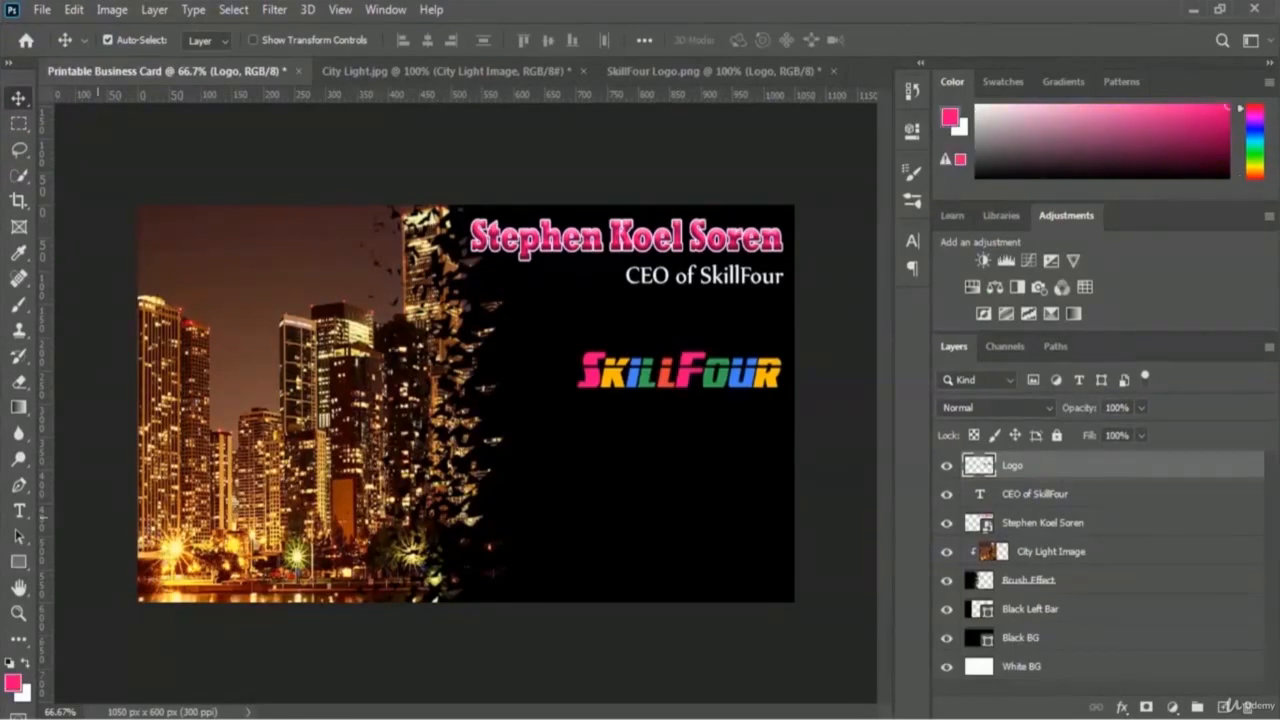
# Step: Get the Horizontal Type tool ready with Nyala Regular at 8 pt
pyautogui.click(20, 512)
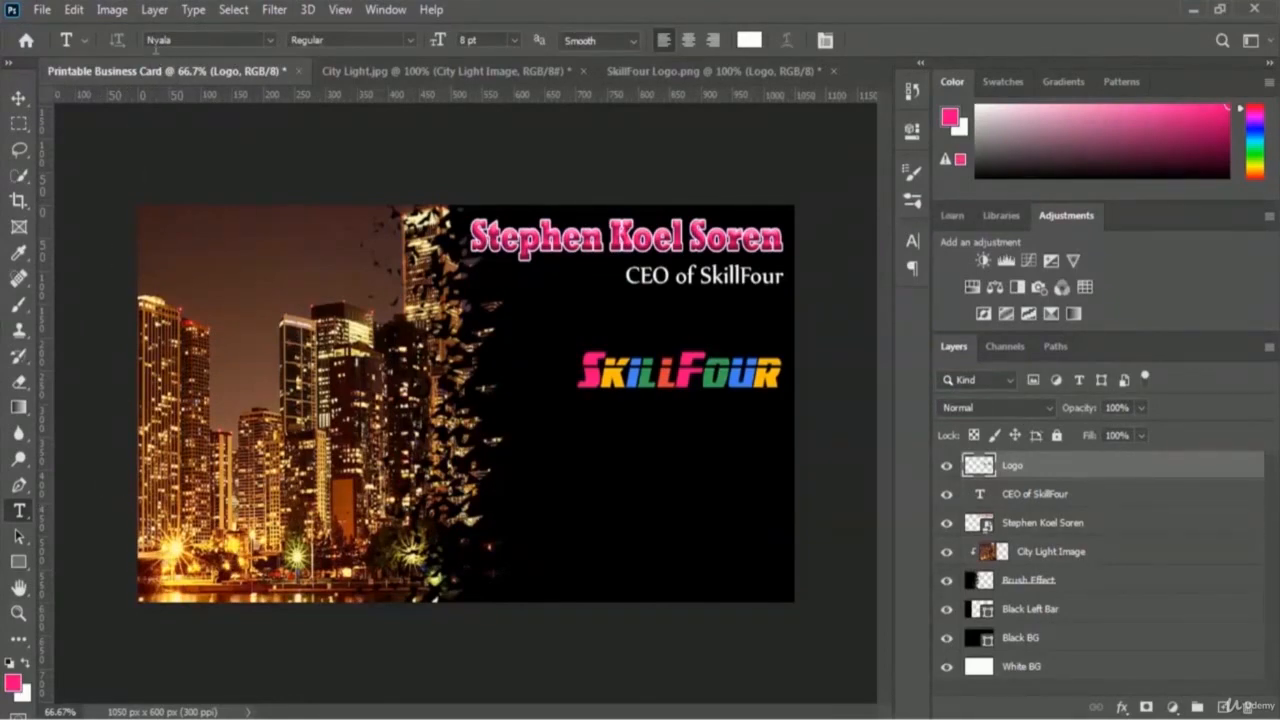
pyautogui.click(514, 41)
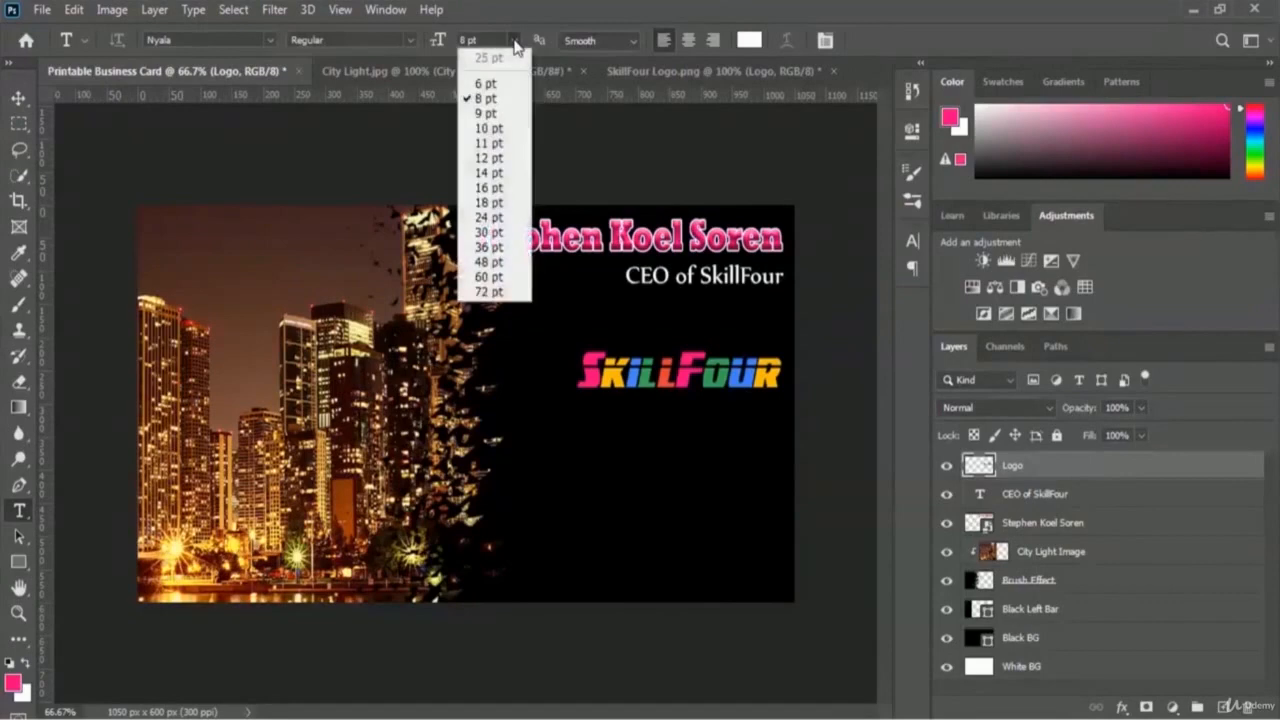
pyautogui.click(497, 101)
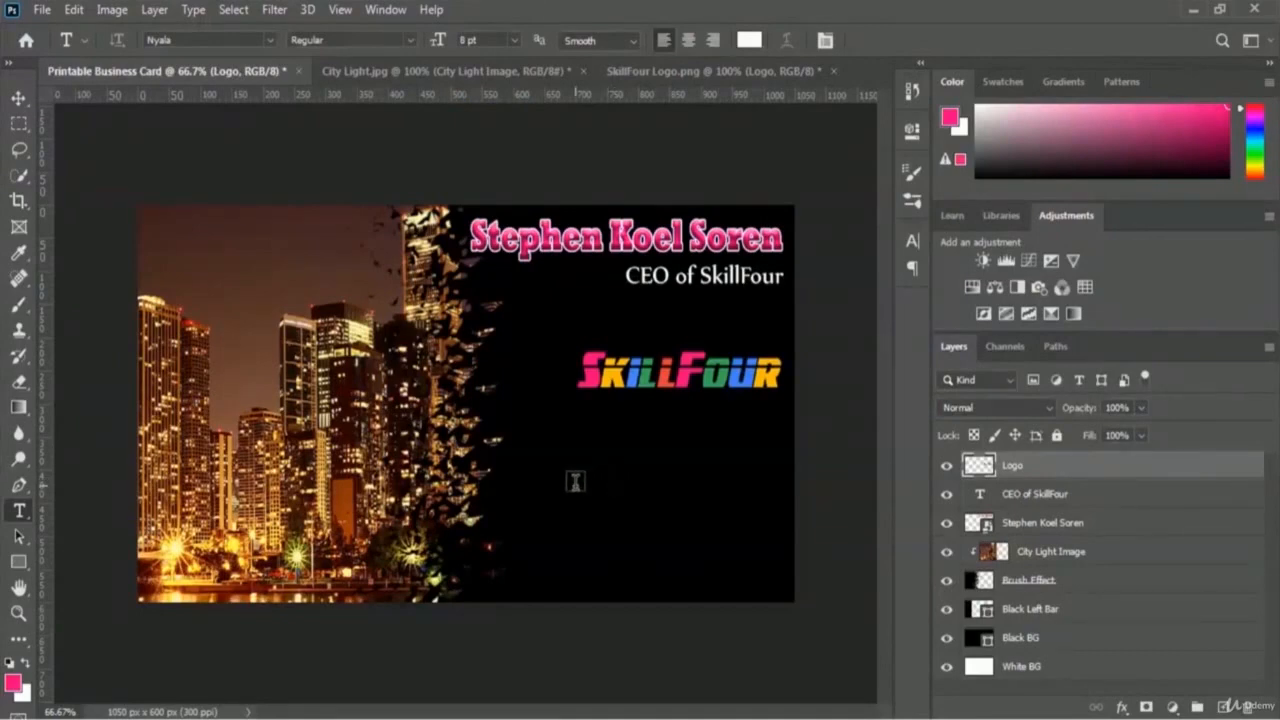
# Step: Sample the name title's pink, #fb0082, as the colour for new text
pyautogui.click(757, 40)
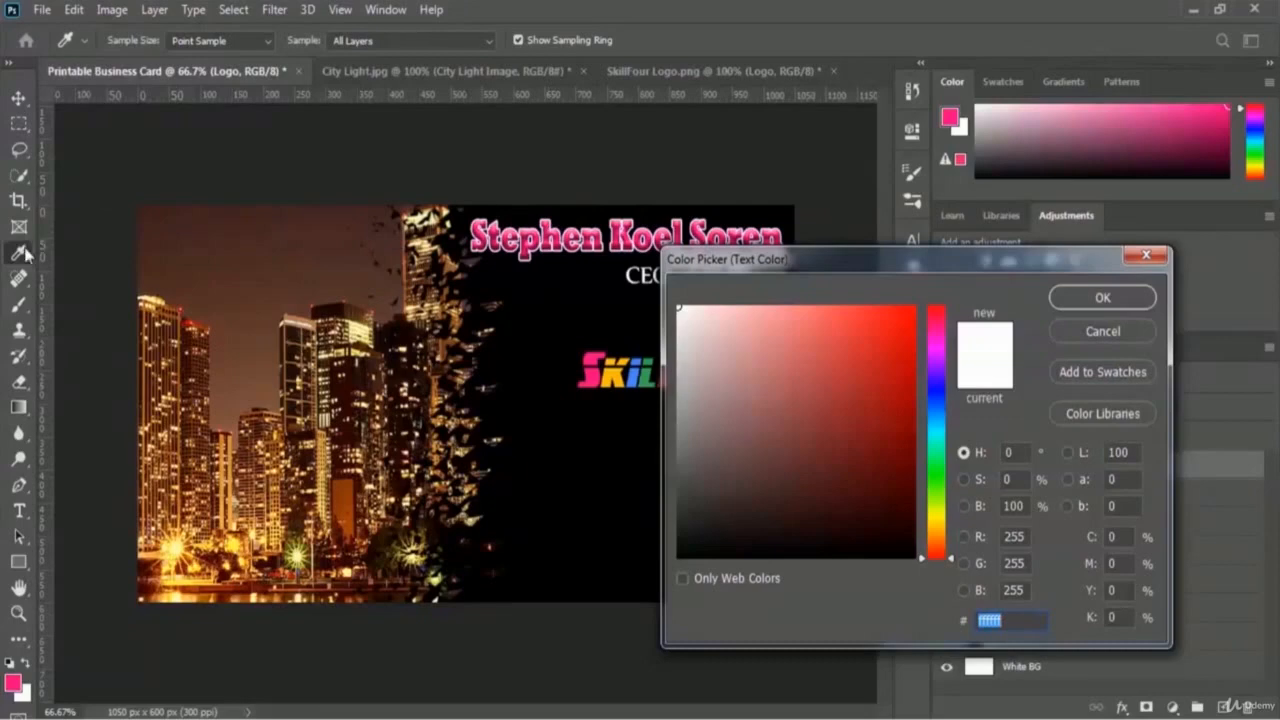
pyautogui.click(526, 236)
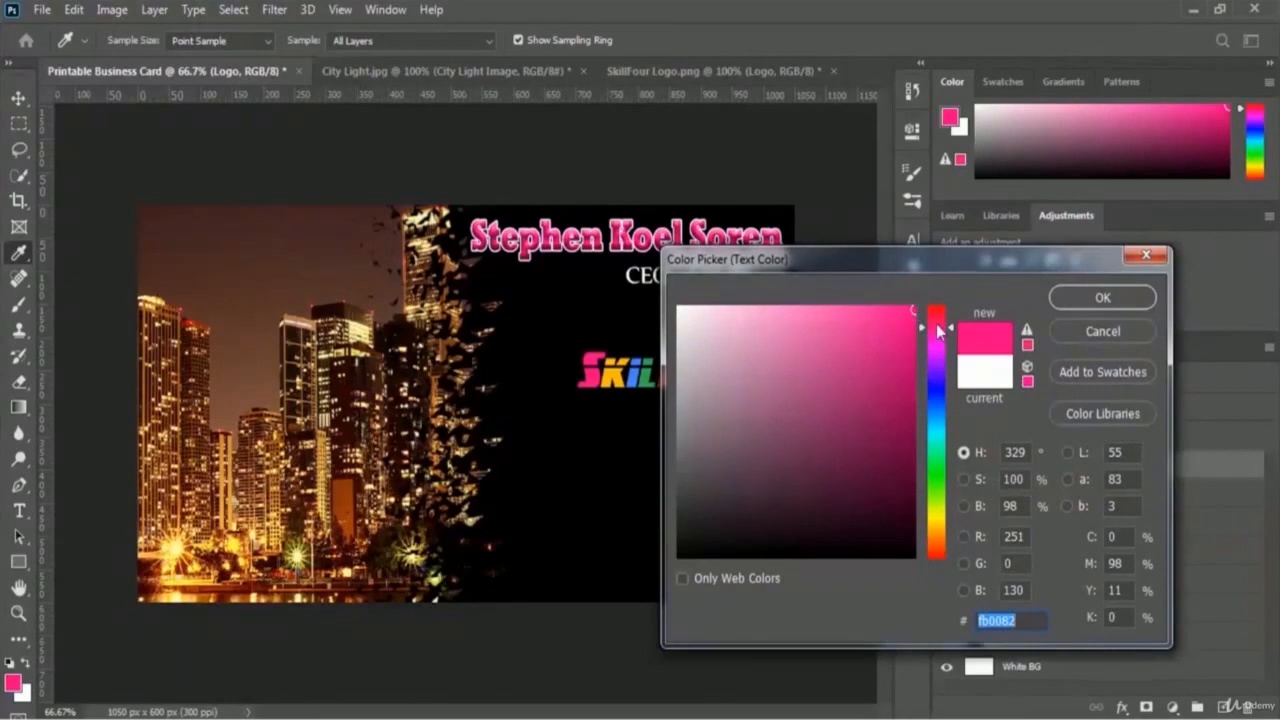
pyautogui.click(1108, 298)
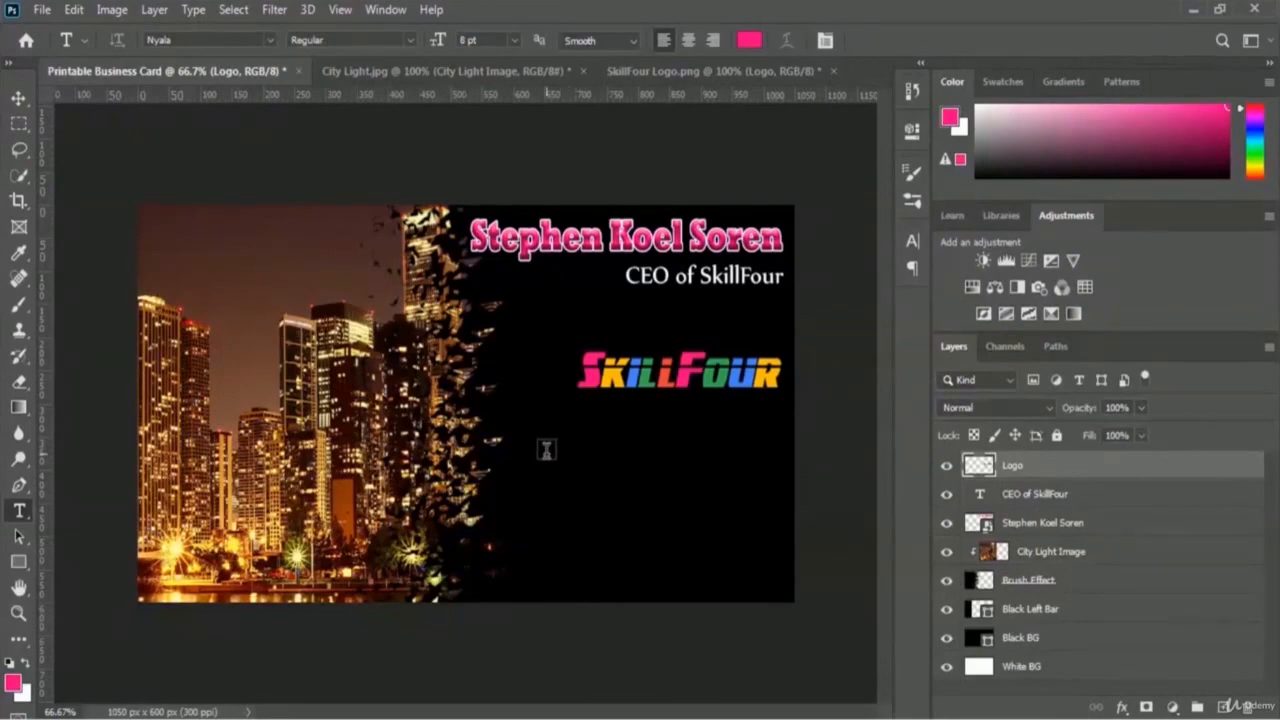
# Step: Show the grid over the card
pyautogui.click(341, 10)
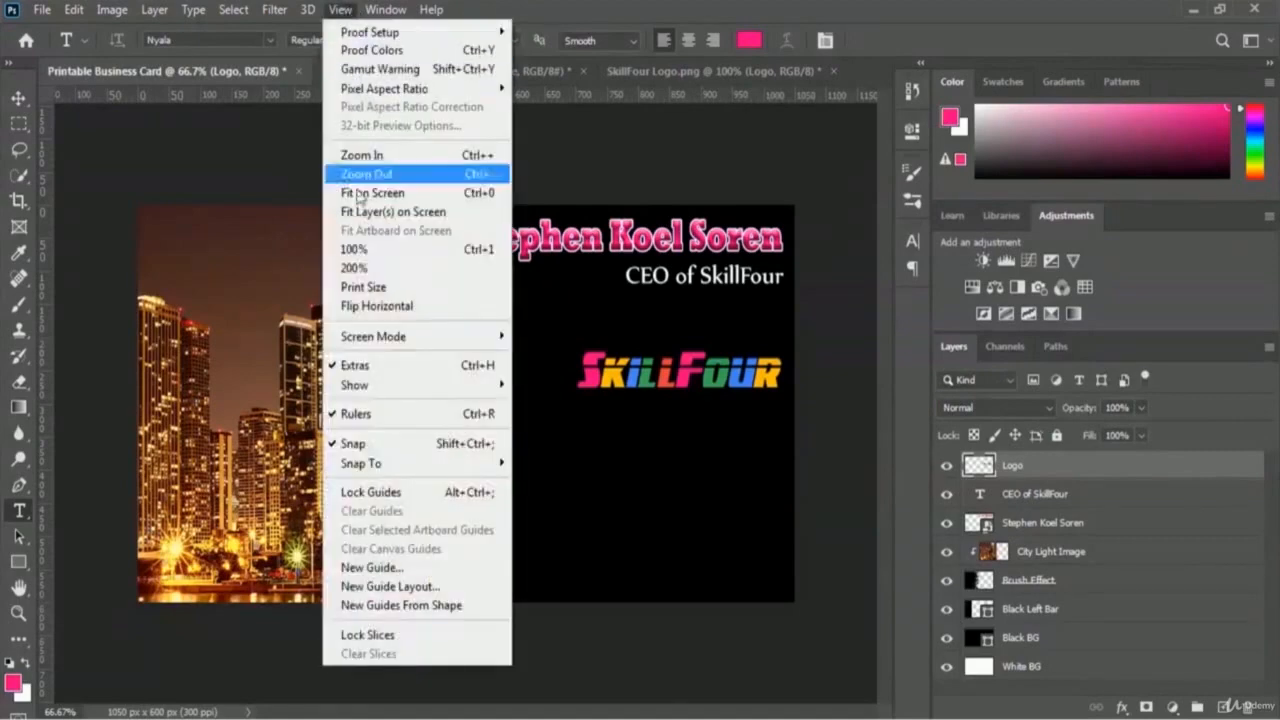
pyautogui.moveTo(382, 387)
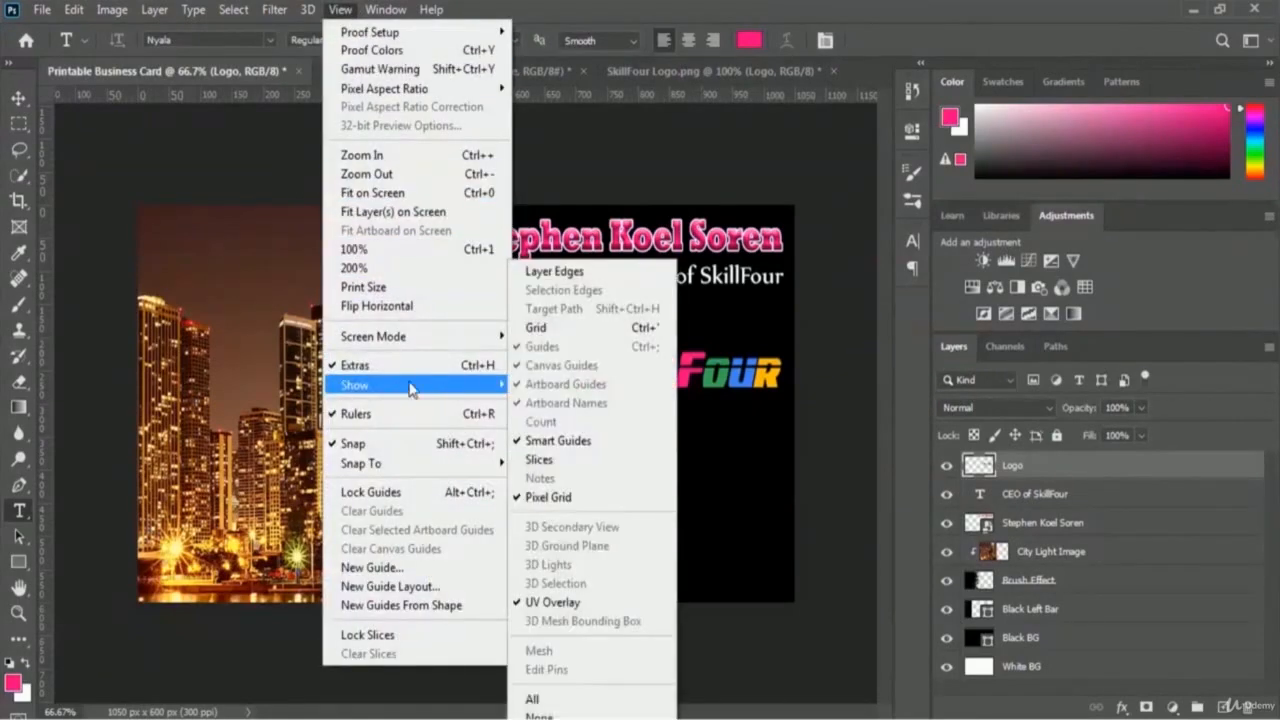
pyautogui.click(574, 338)
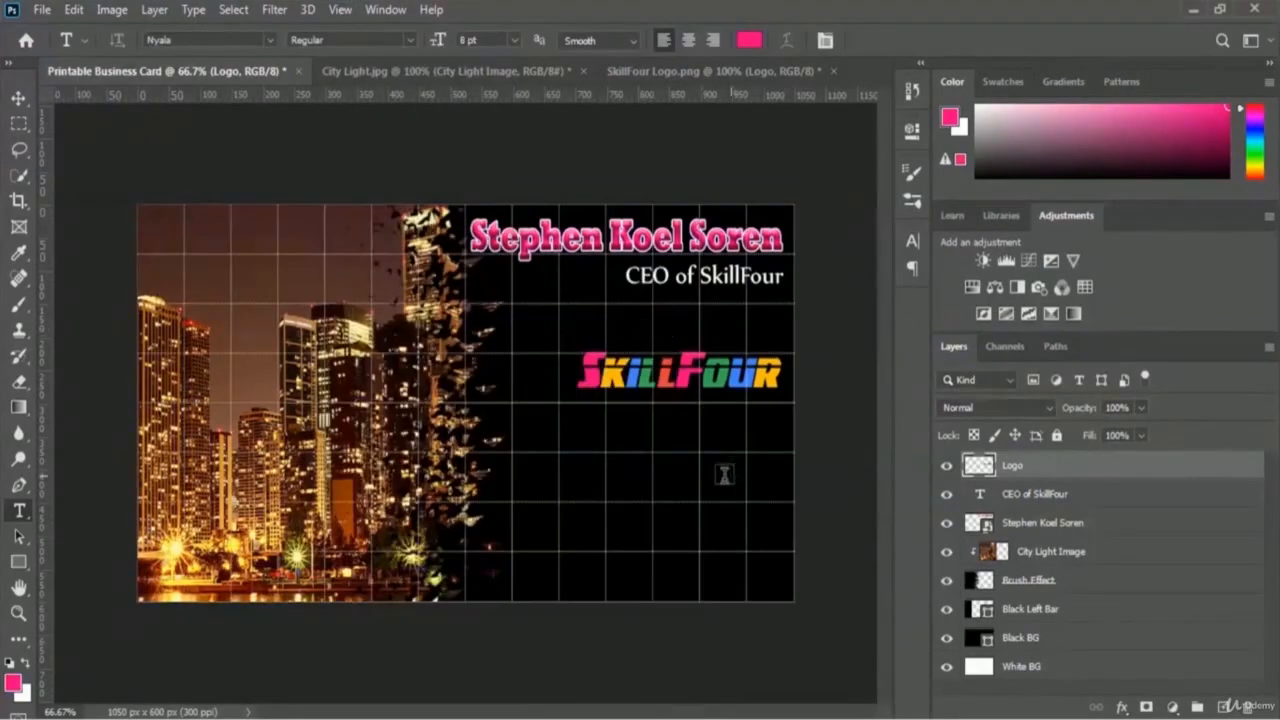
# Step: Add a pink phone-number line below the SkillFour logo
pyautogui.click(562, 462)
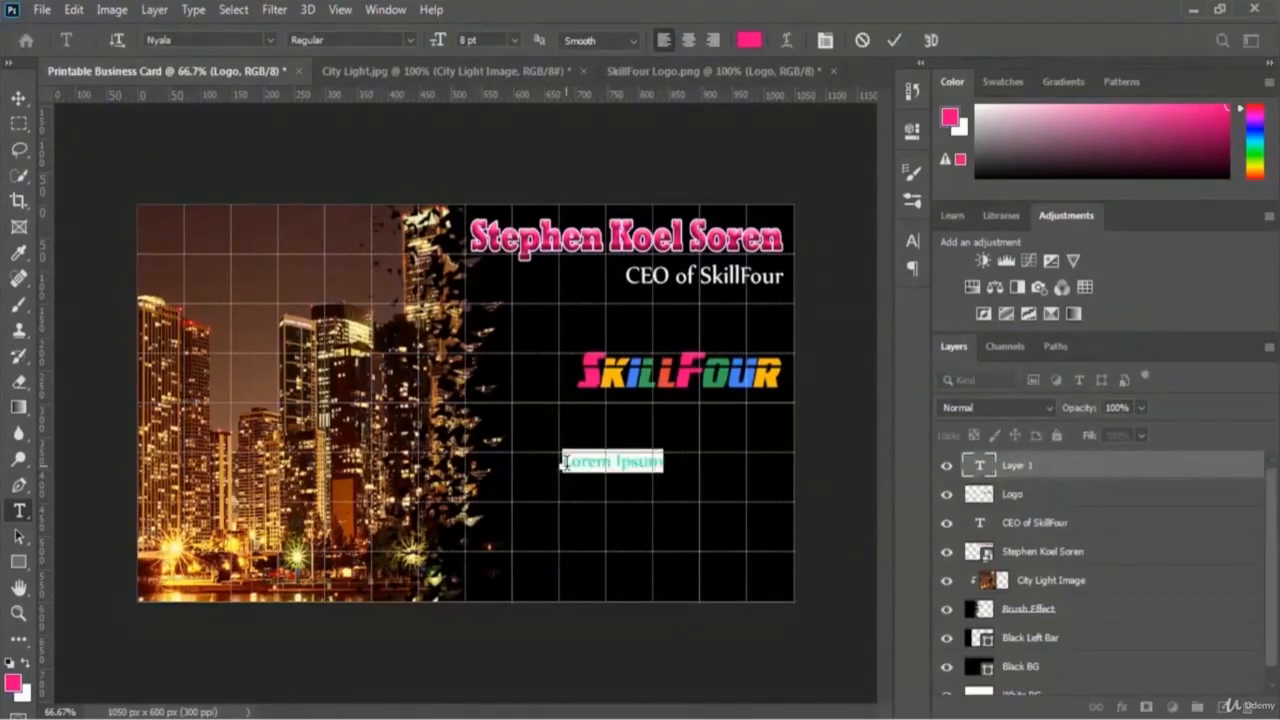
pyautogui.hotkey('ctrl', 'a')
pyautogui.click(588, 462)
pyautogui.write('Phone')
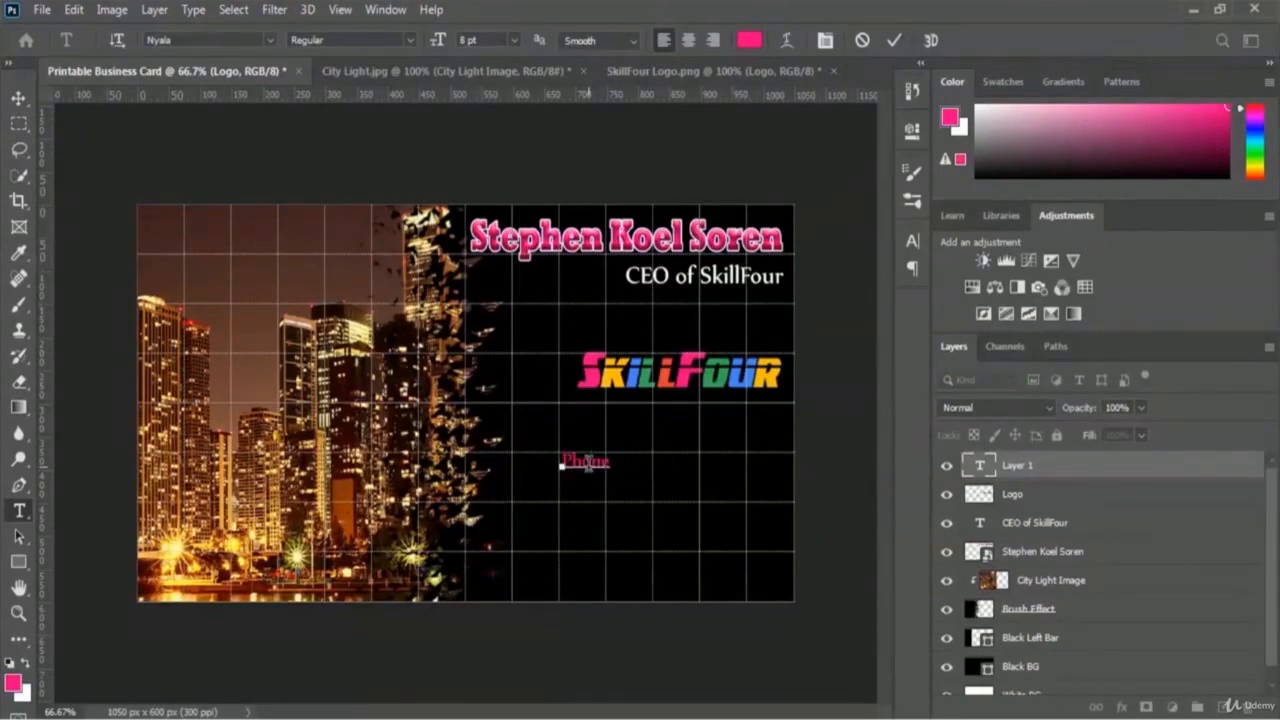
pyautogui.write(': 123-123-1234')
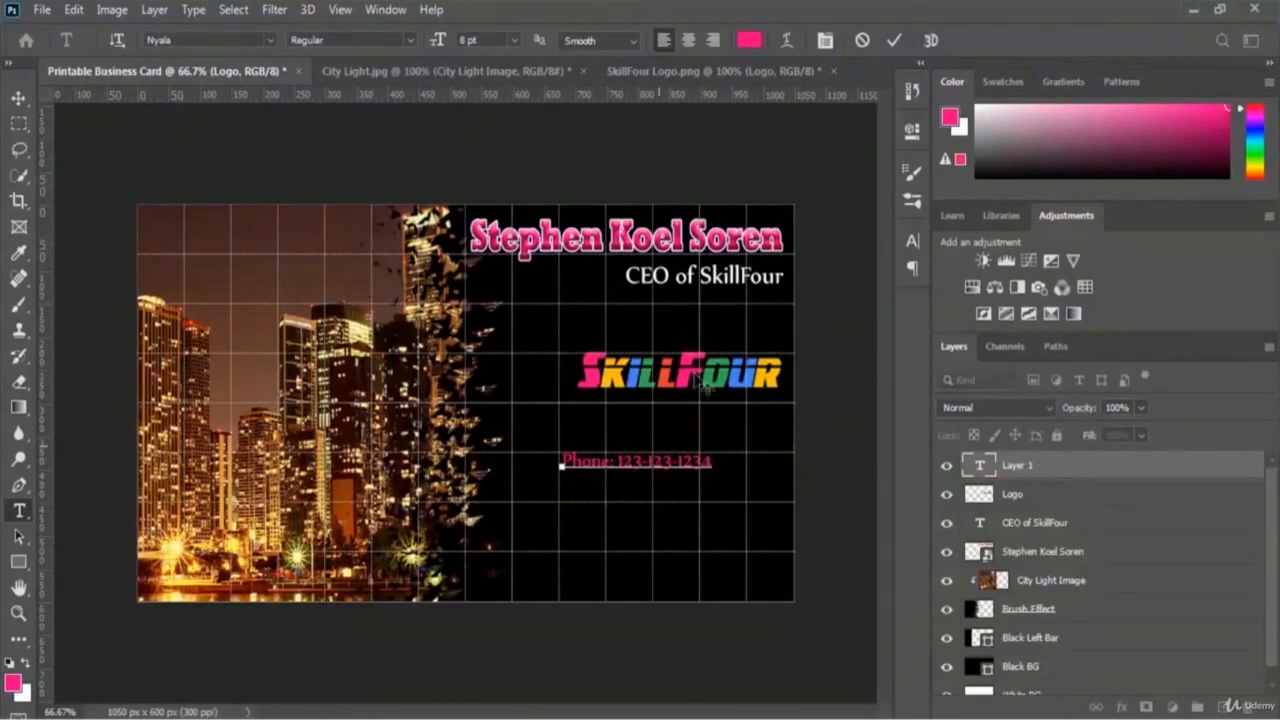
pyautogui.click(893, 42)
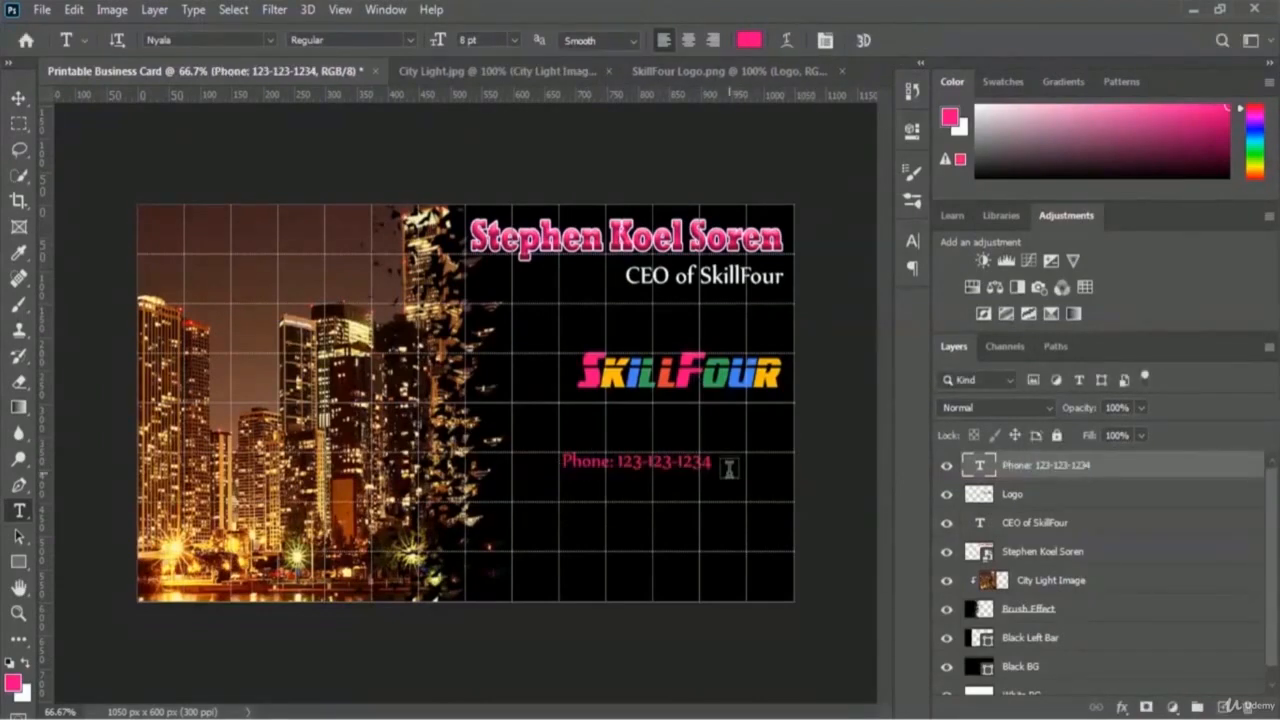
# Step: Type the two-line street address with city, state and ZIP beneath the phone line
pyautogui.click(561, 511)
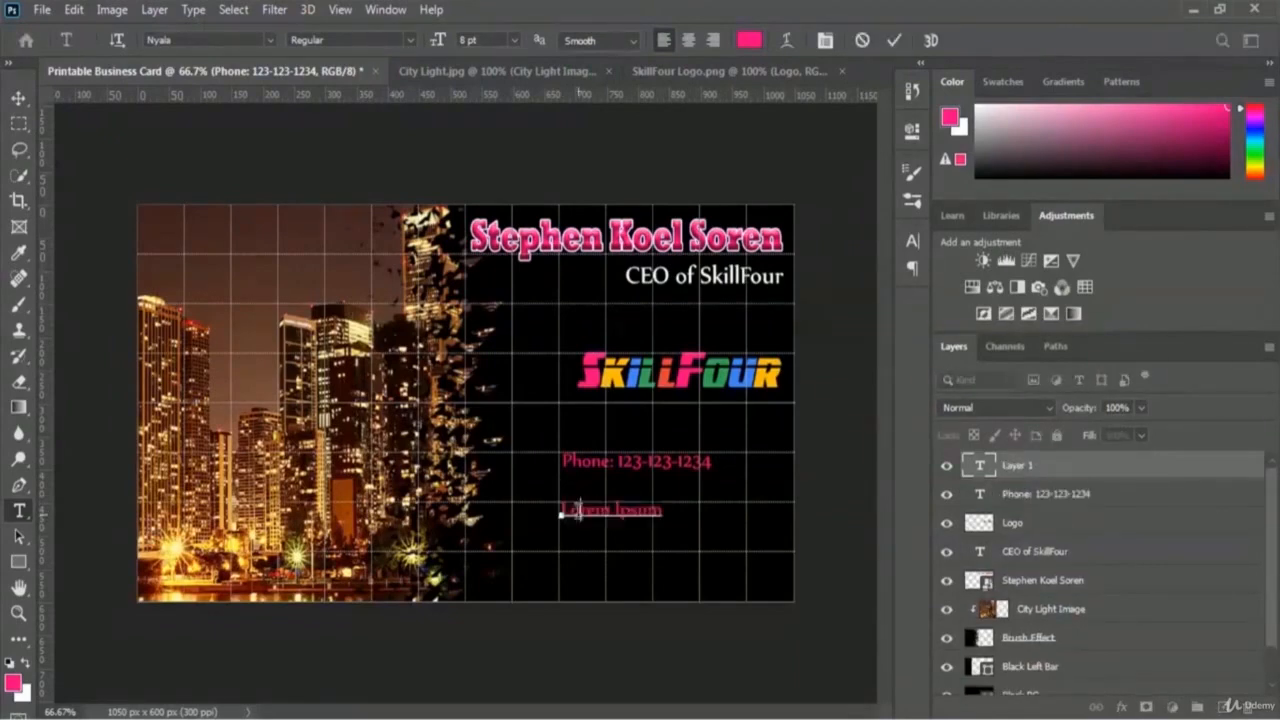
pyautogui.click(578, 512)
pyautogui.hotkey('ctrl', 'a')
pyautogui.write('Address:')
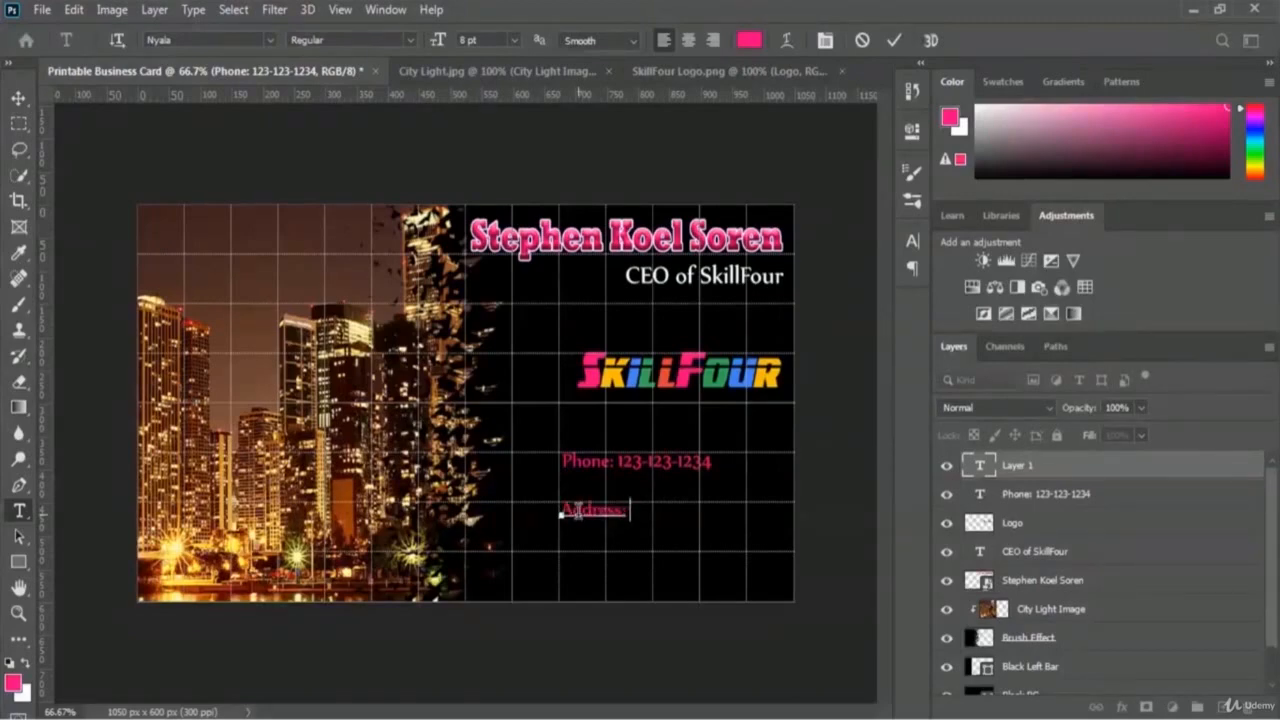
pyautogui.write(' 1234 Sp')
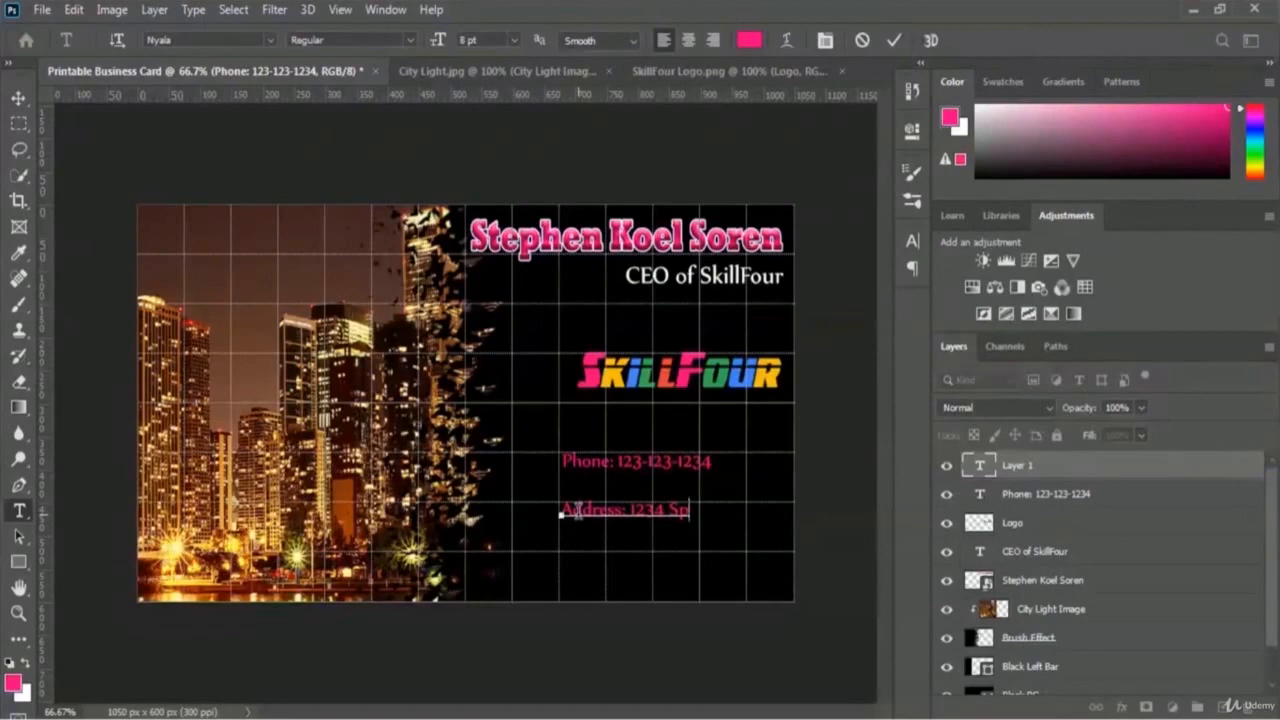
pyautogui.write('ring field')
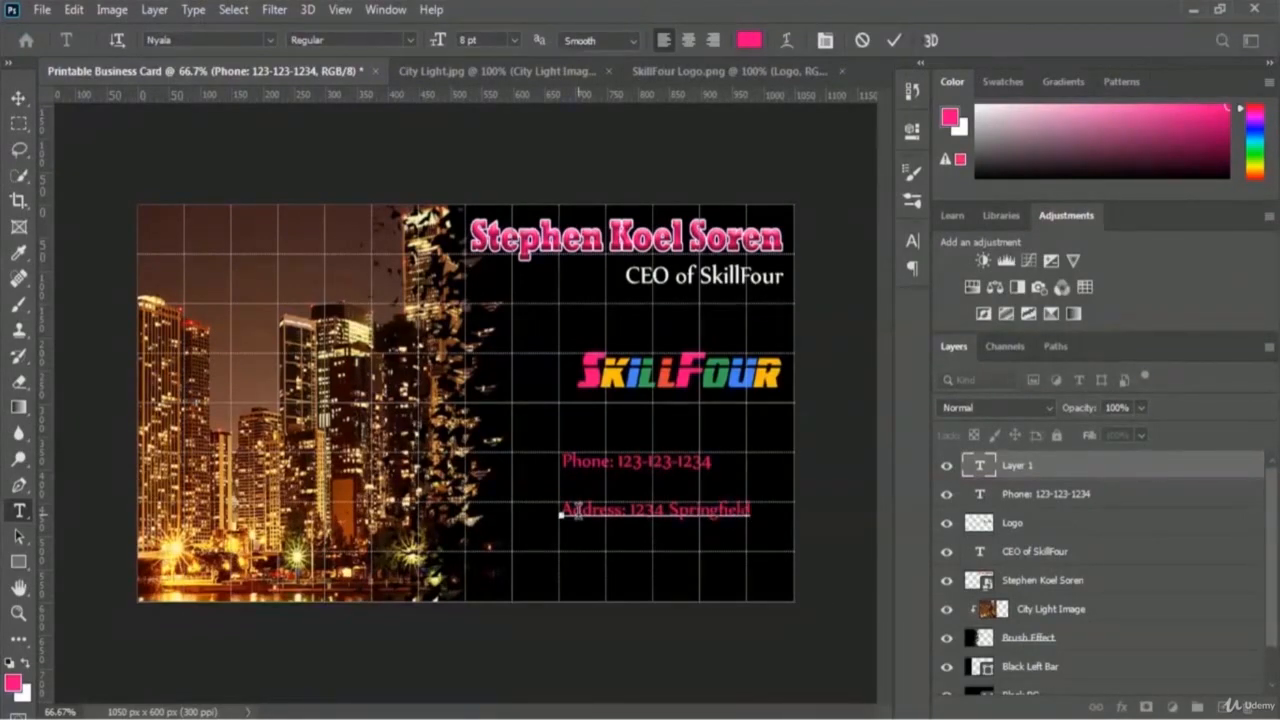
pyautogui.write(' Road')
pyautogui.write('Sp')
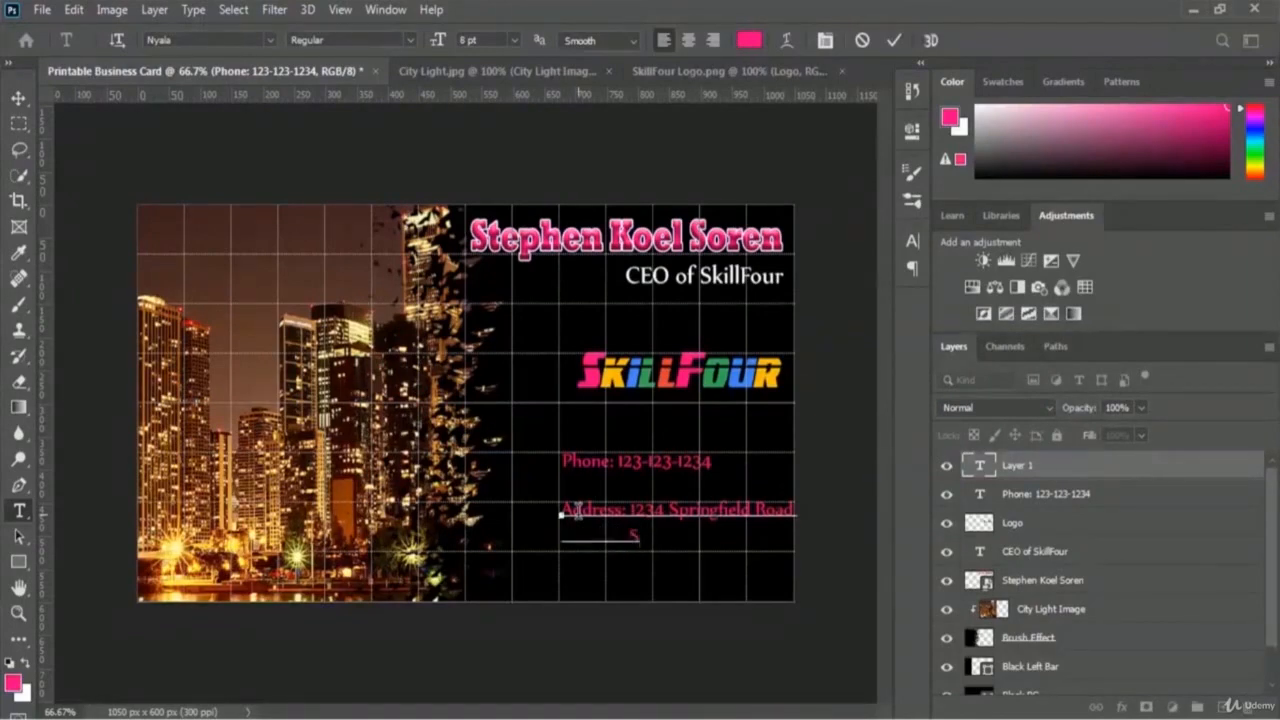
pyautogui.write('ringfield')
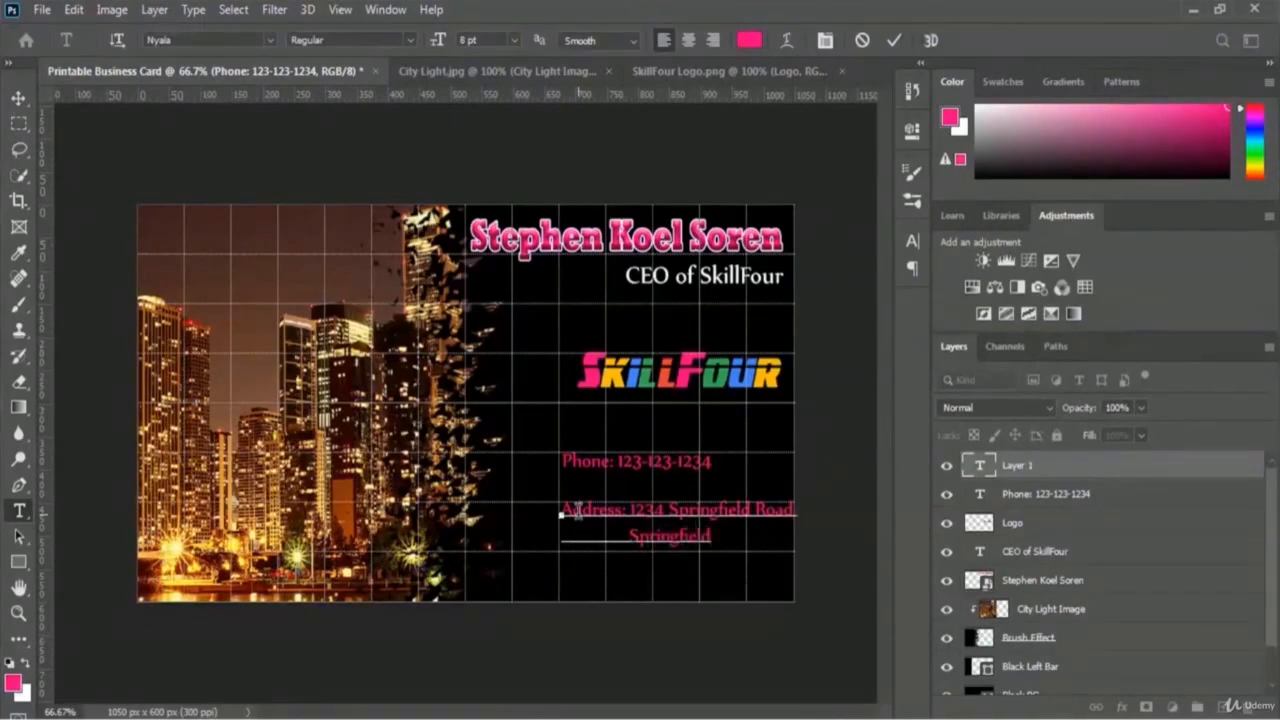
pyautogui.write(', CA')
pyautogui.press('BackSpace')
pyautogui.write('9')
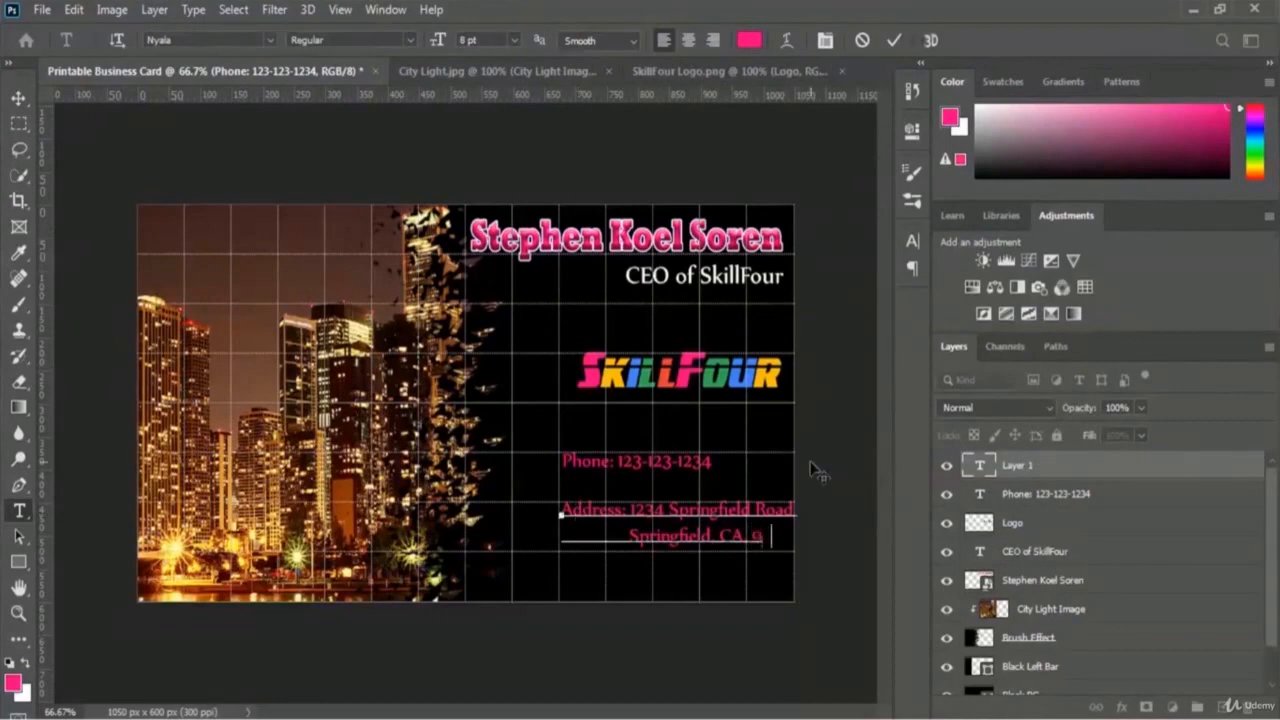
pyautogui.write('5370')
pyautogui.click(894, 41)
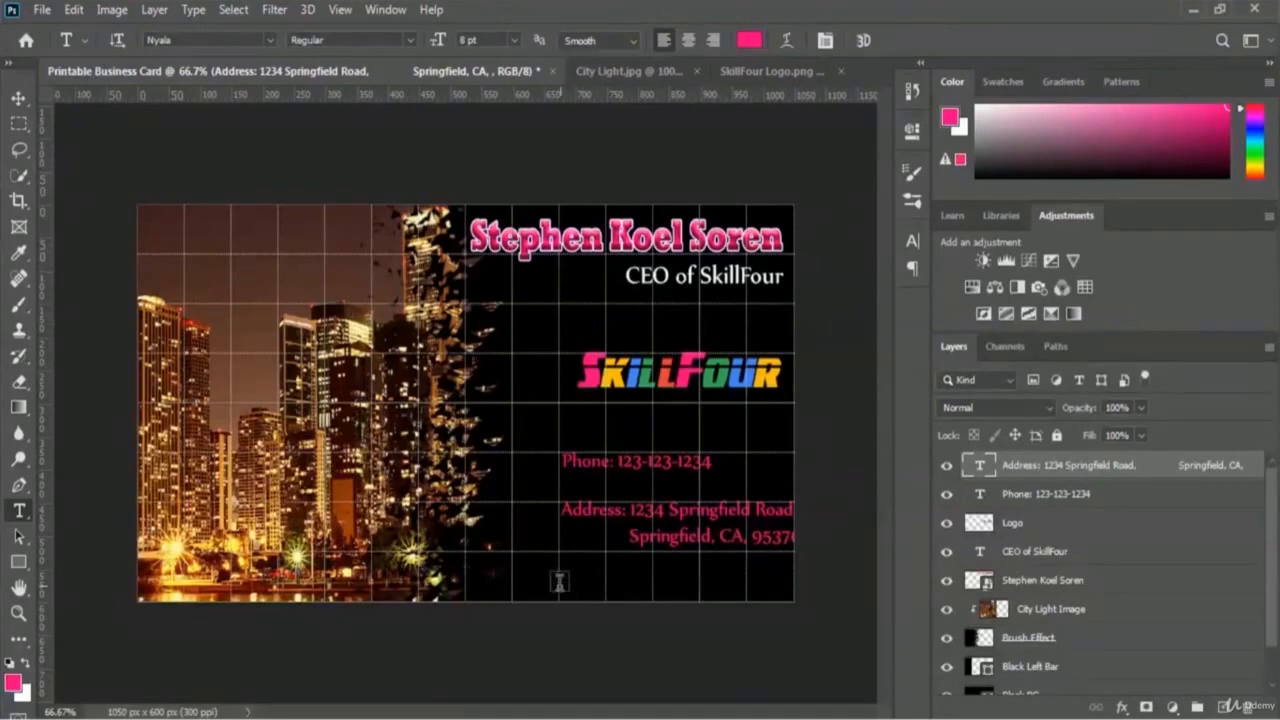
# Step: Add the company e-mail line near the bottom of the card
pyautogui.click(522, 578)
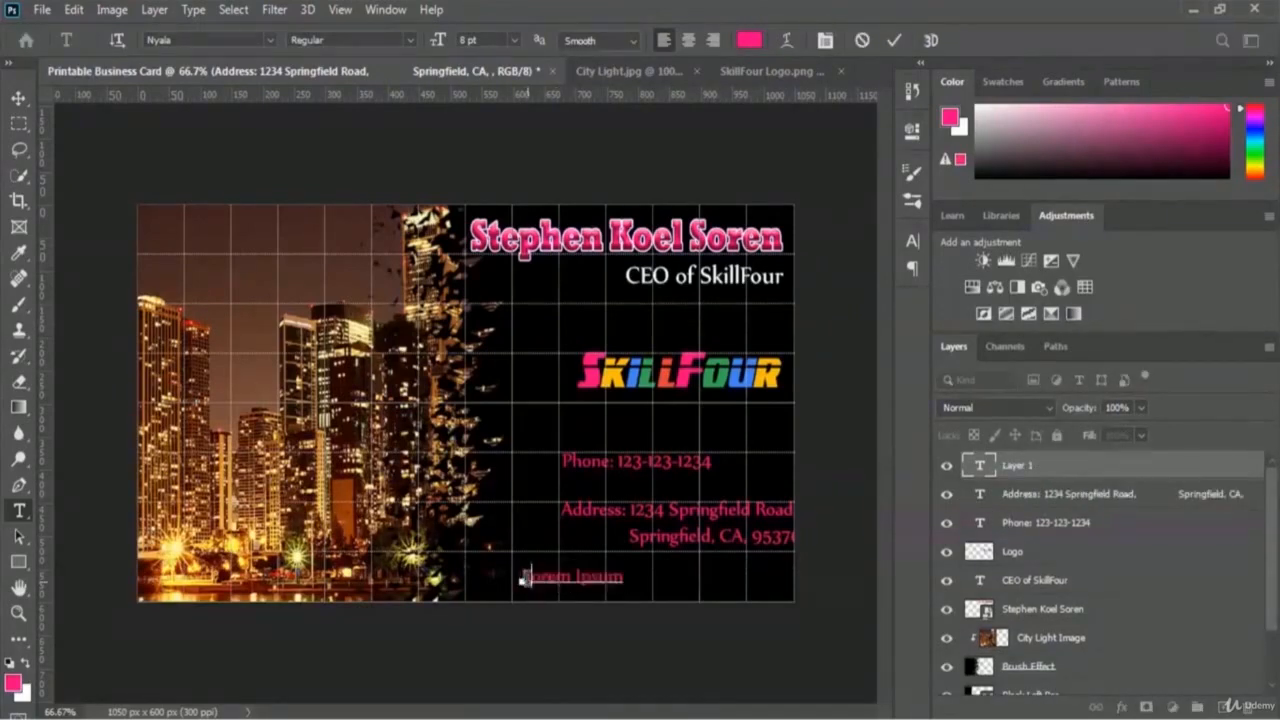
pyautogui.write('Email: ')
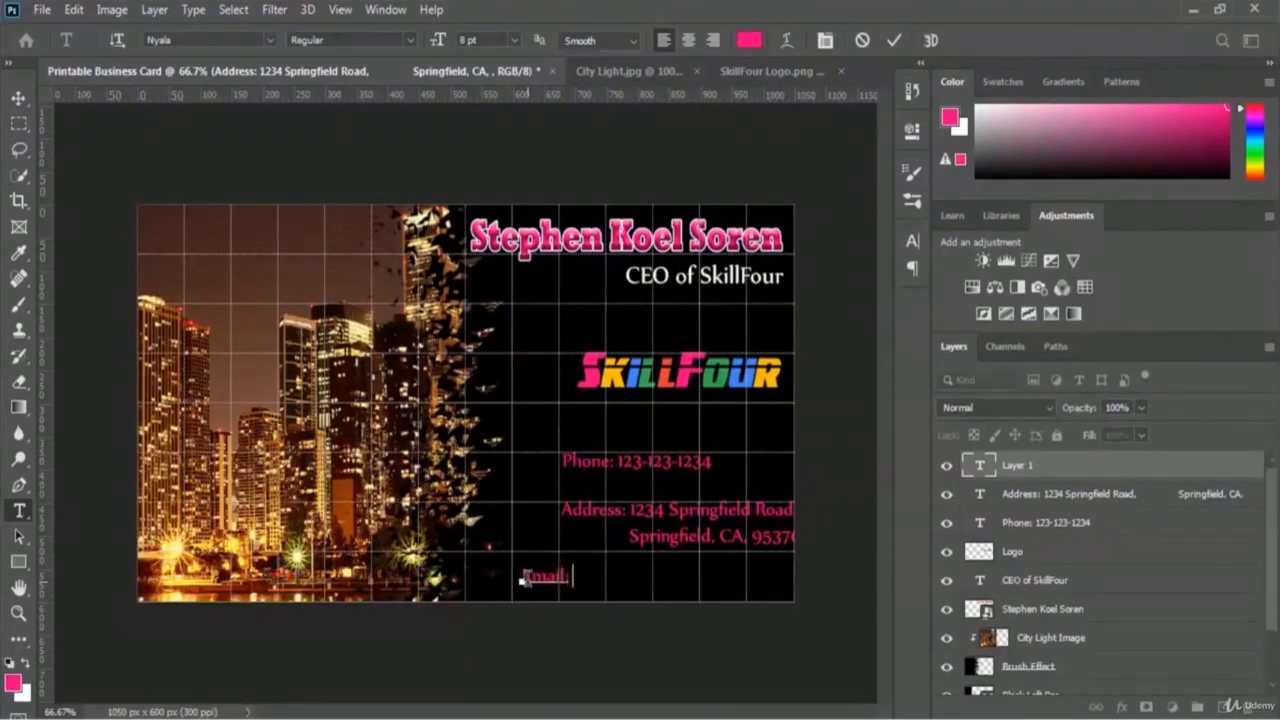
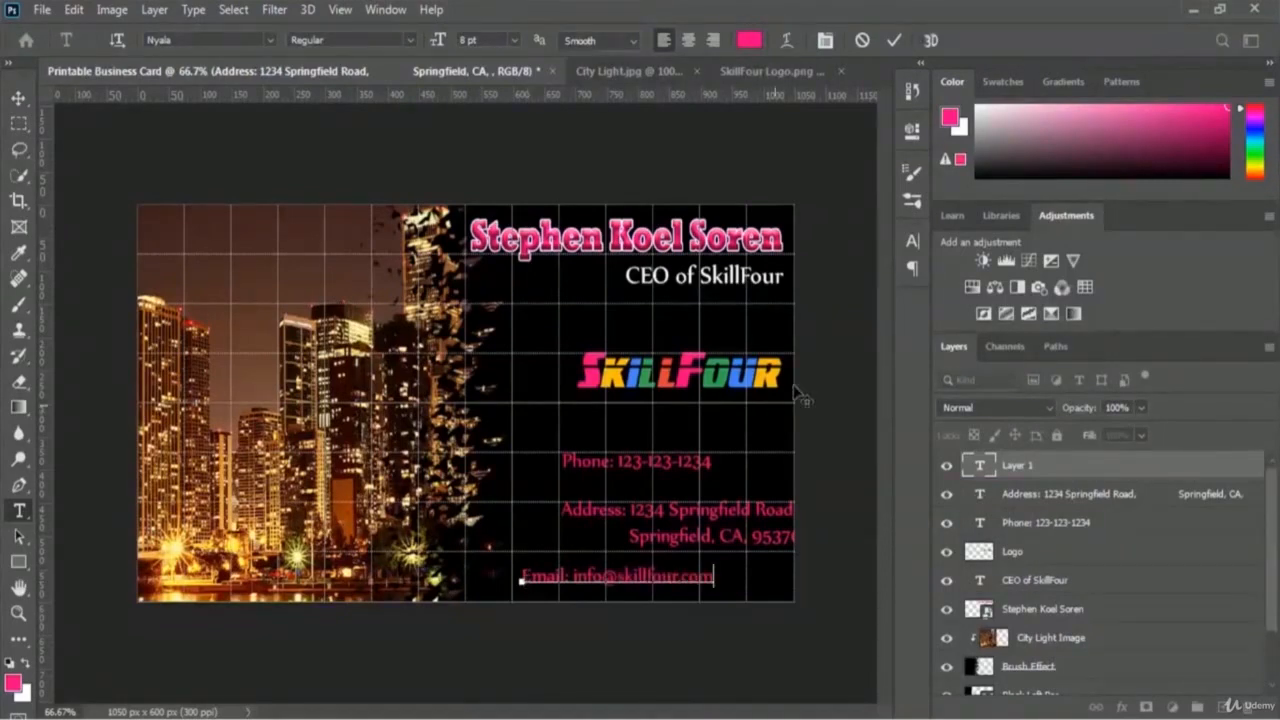
pyautogui.click(893, 40)
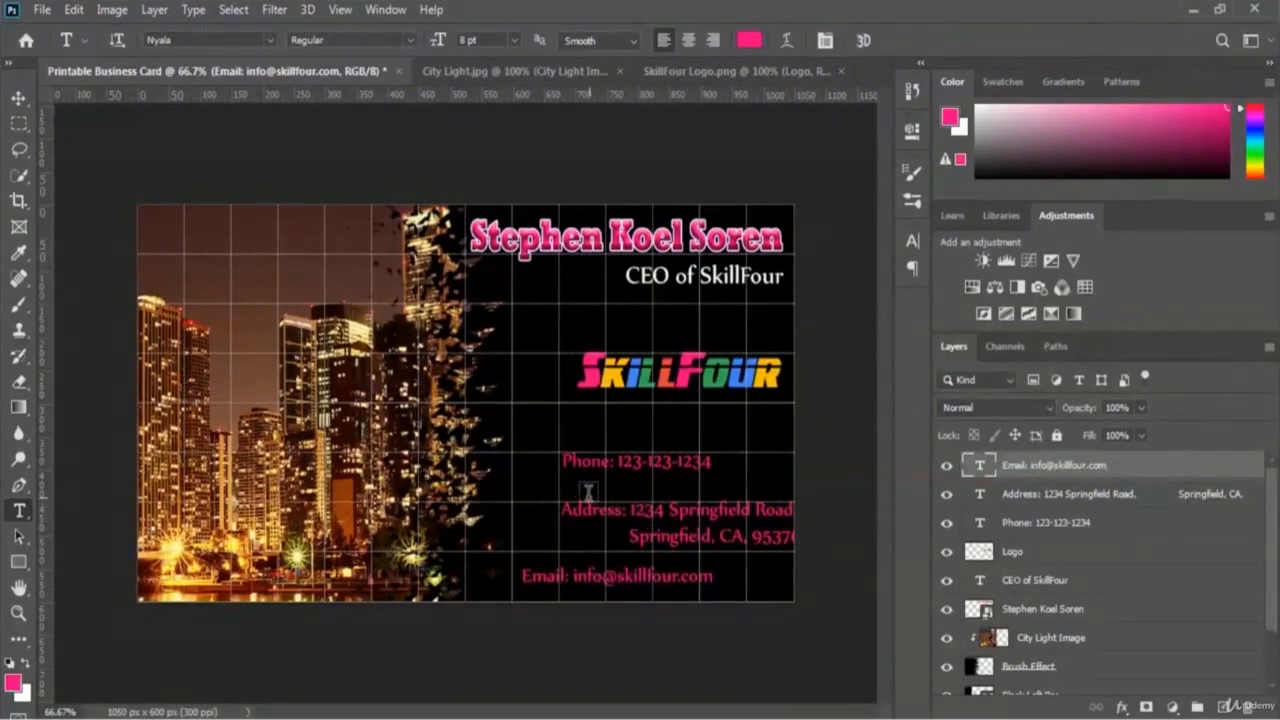
# Step: Shift the phone line right and the address slightly left so their right edges align
pyautogui.click(1050, 528)
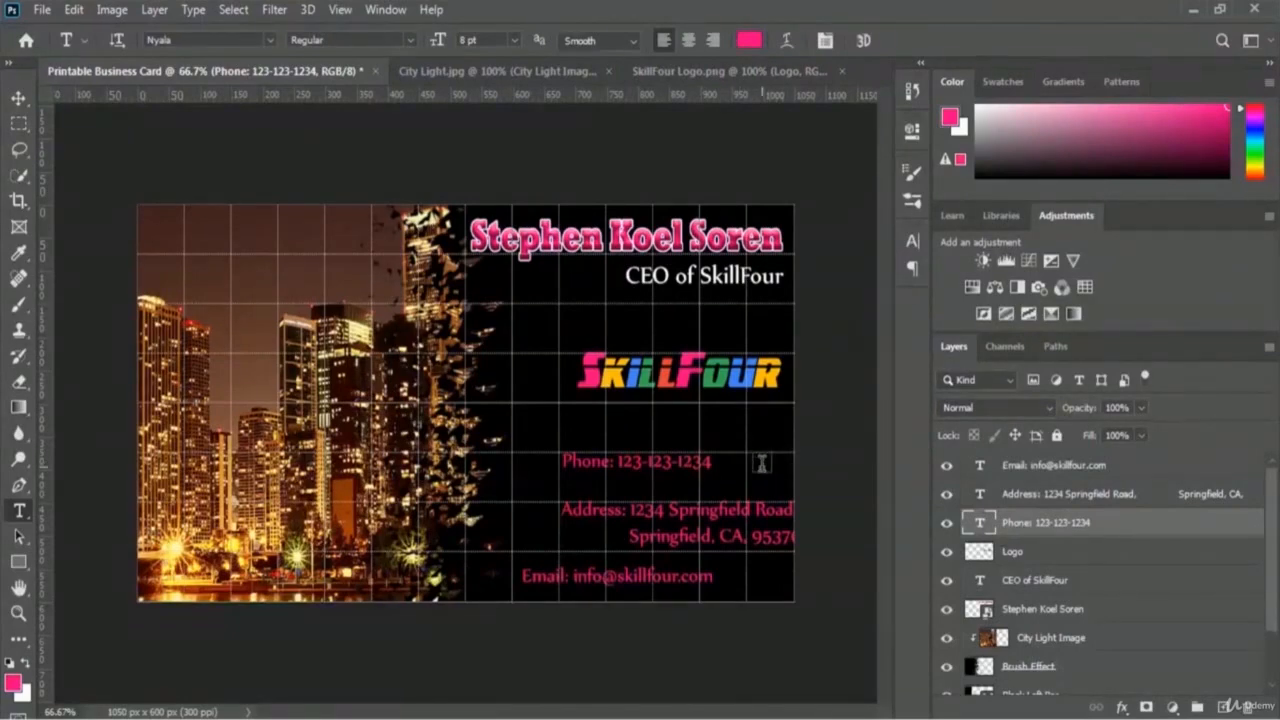
pyautogui.hotkey('ctrl', 't')
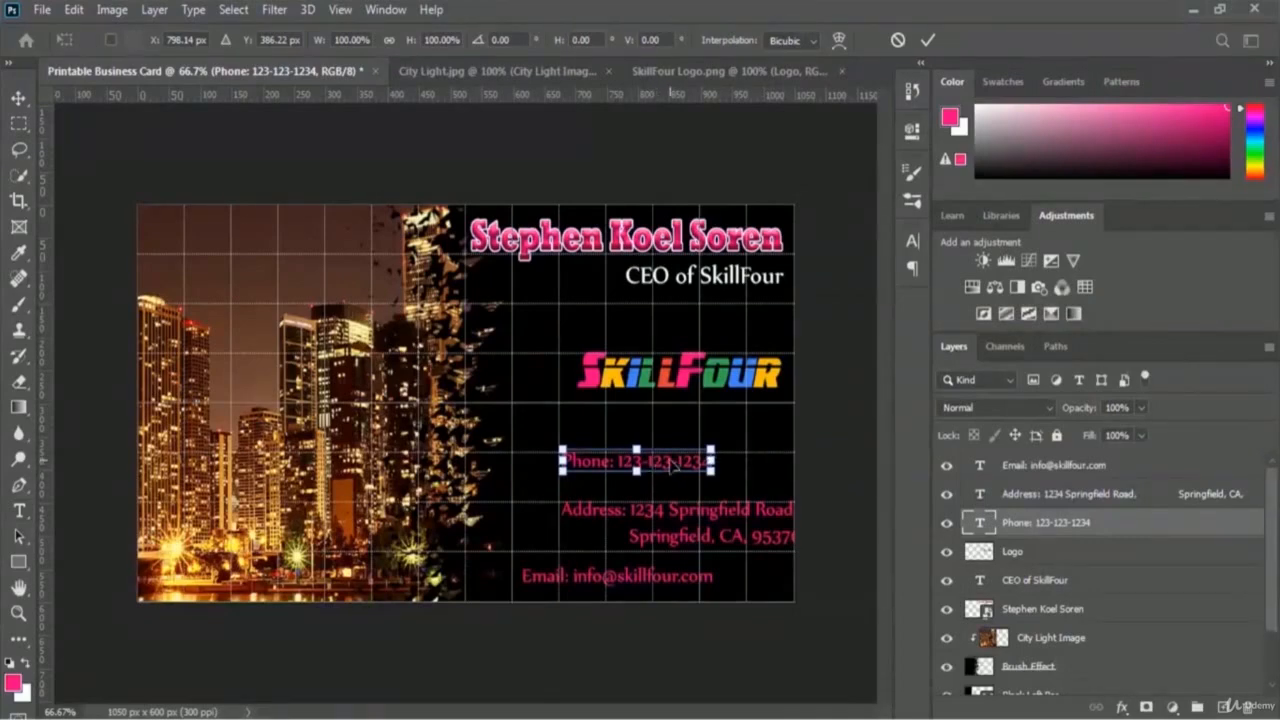
pyautogui.moveTo(674, 465); pyautogui.dragTo(745, 470)
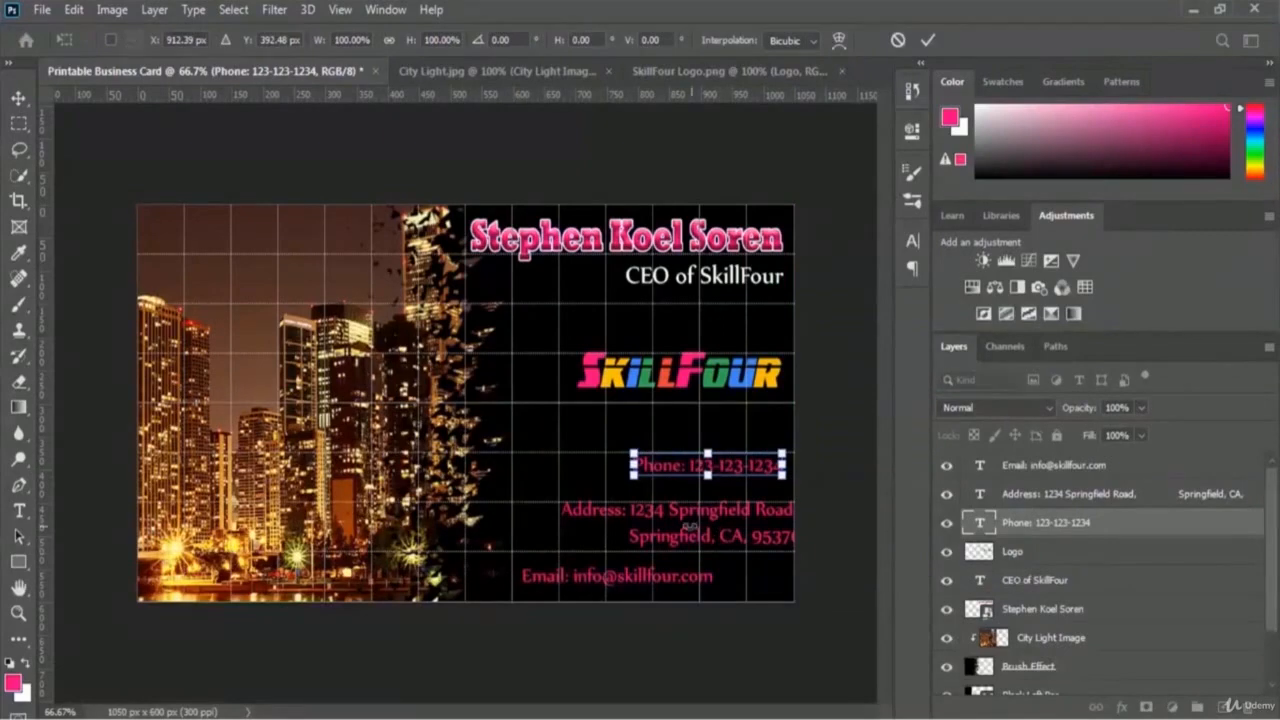
pyautogui.press('Return')
pyautogui.click(1022, 503)
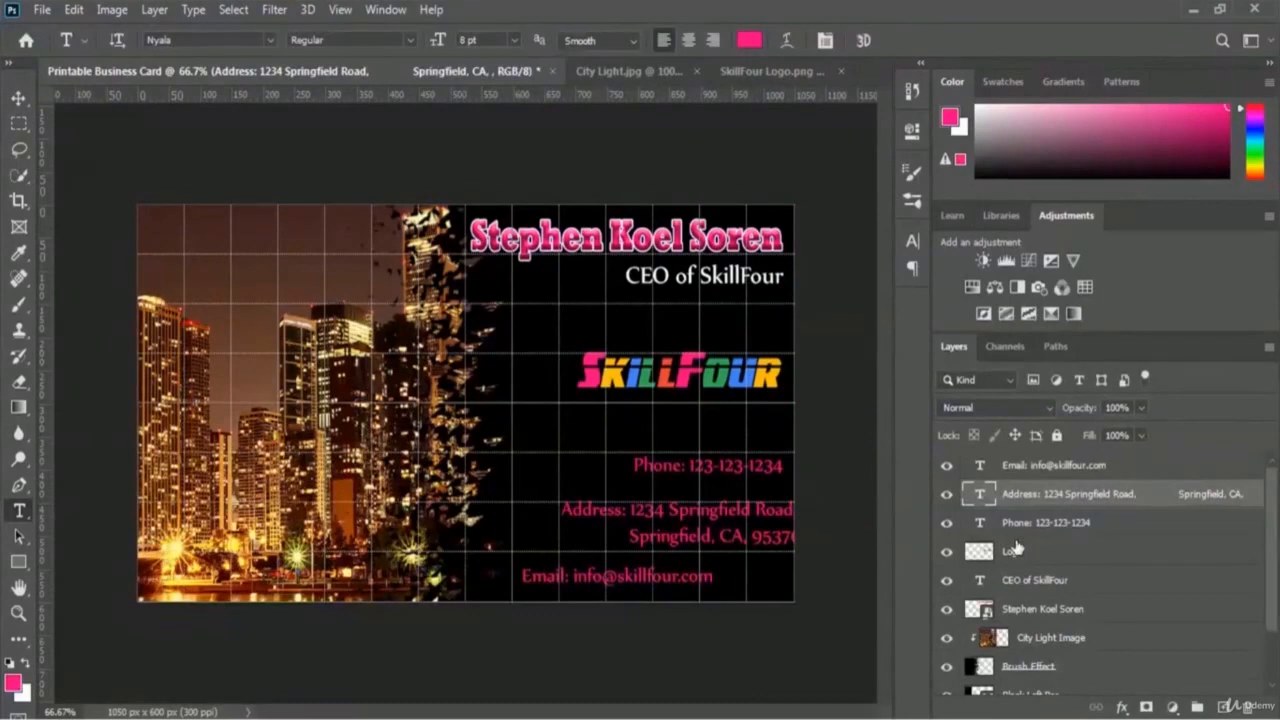
pyautogui.hotkey('ctrl', 't')
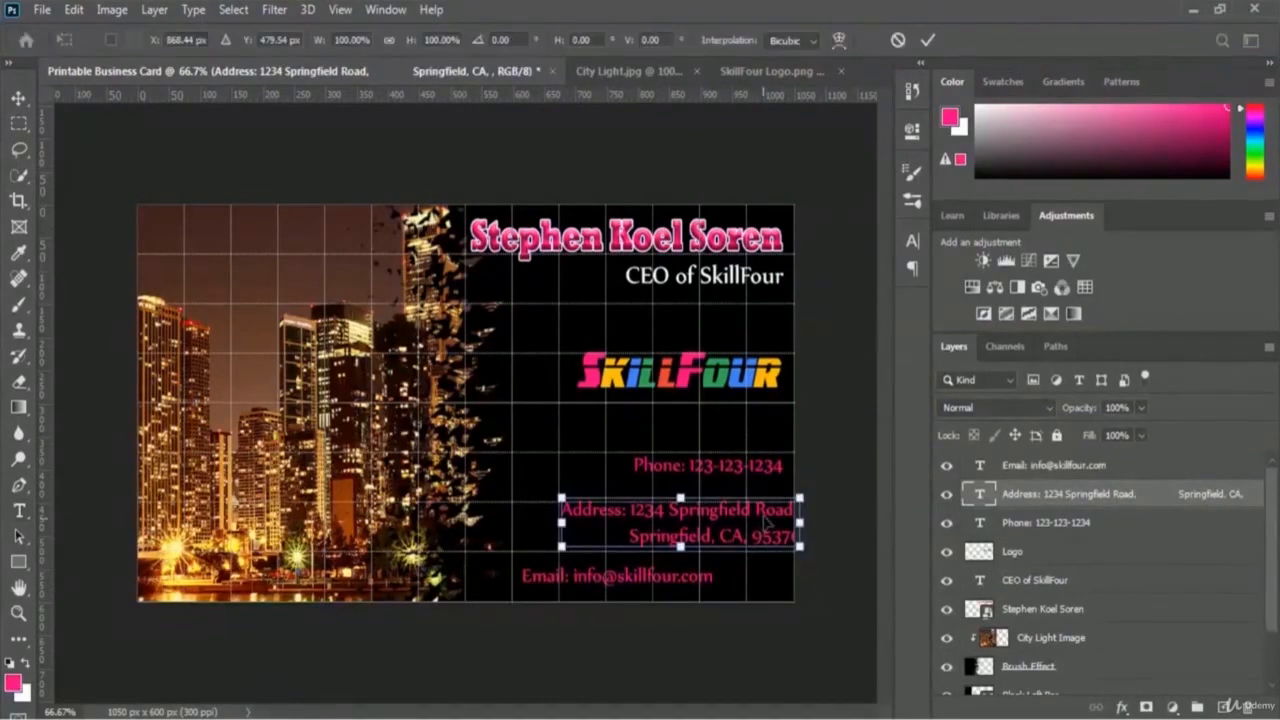
pyautogui.moveTo(767, 517)
pyautogui.mouseDown()
pyautogui.moveTo(742, 519)
pyautogui.moveTo(756, 519)
pyautogui.mouseUp()
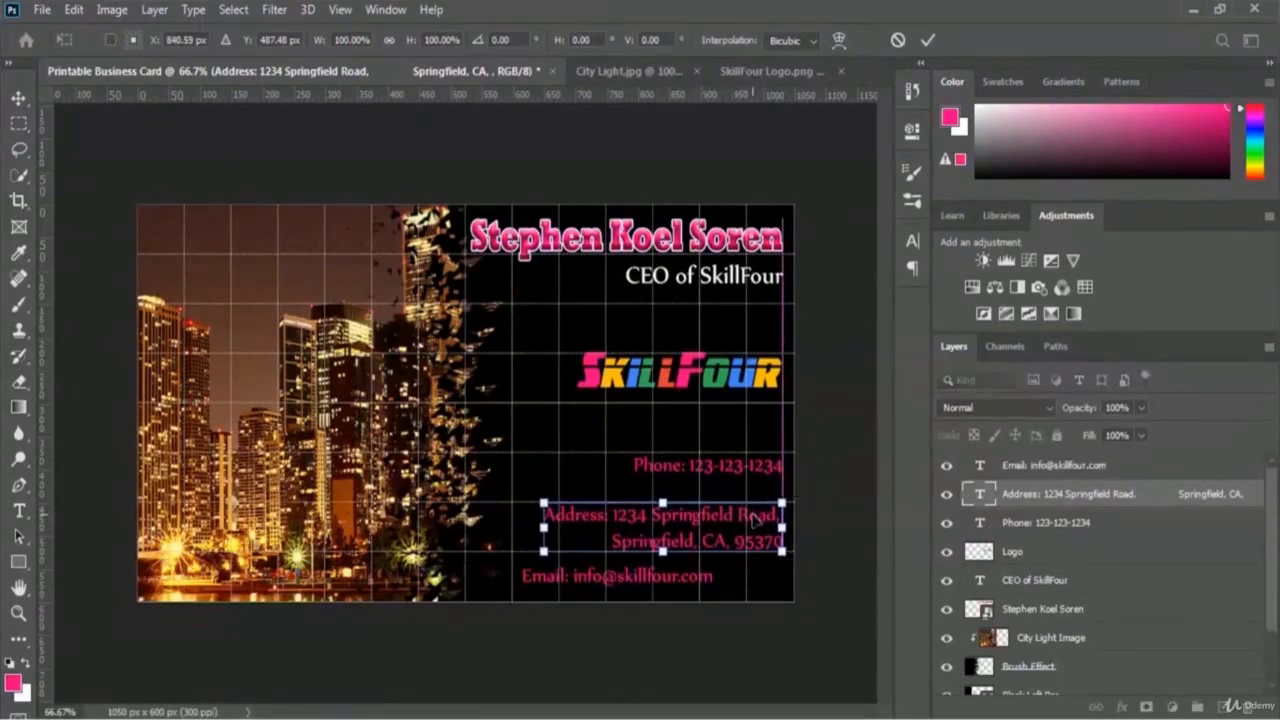
pyautogui.press('Return')
# Step: Move the e-mail line about 54 px right to line up with the address
pyautogui.click(1040, 468)
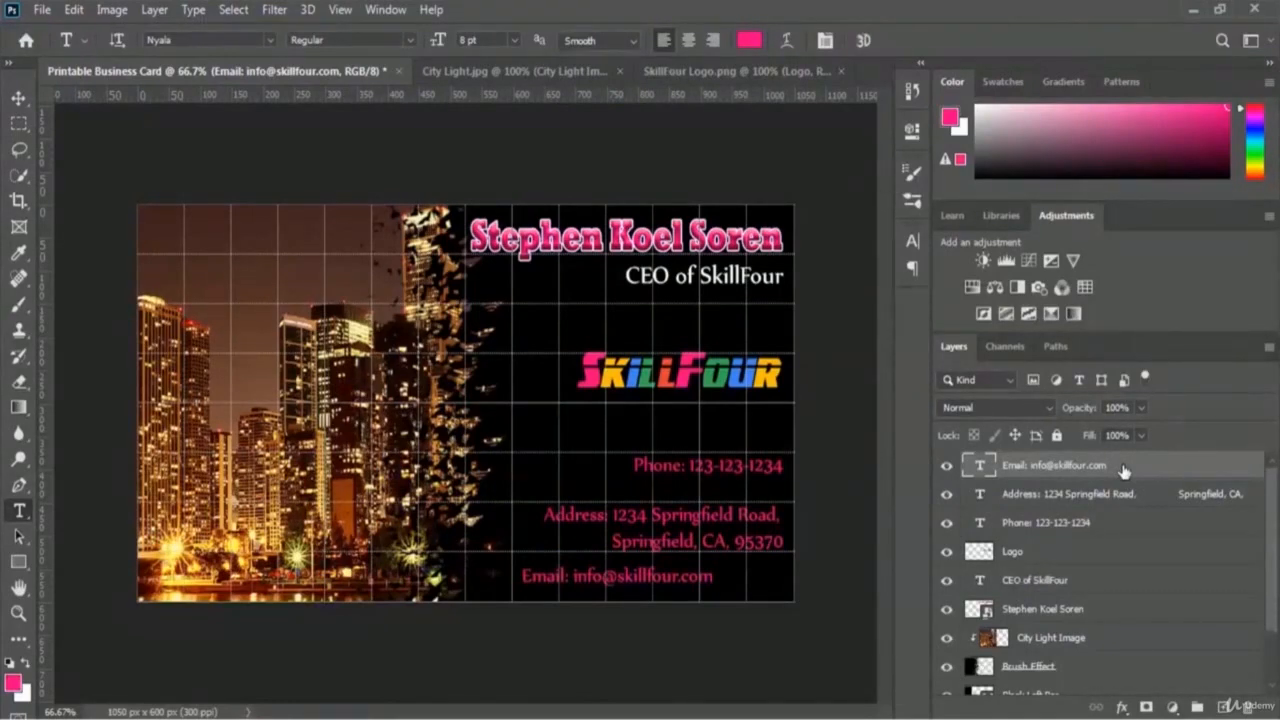
pyautogui.hotkey('ctrl', 't')
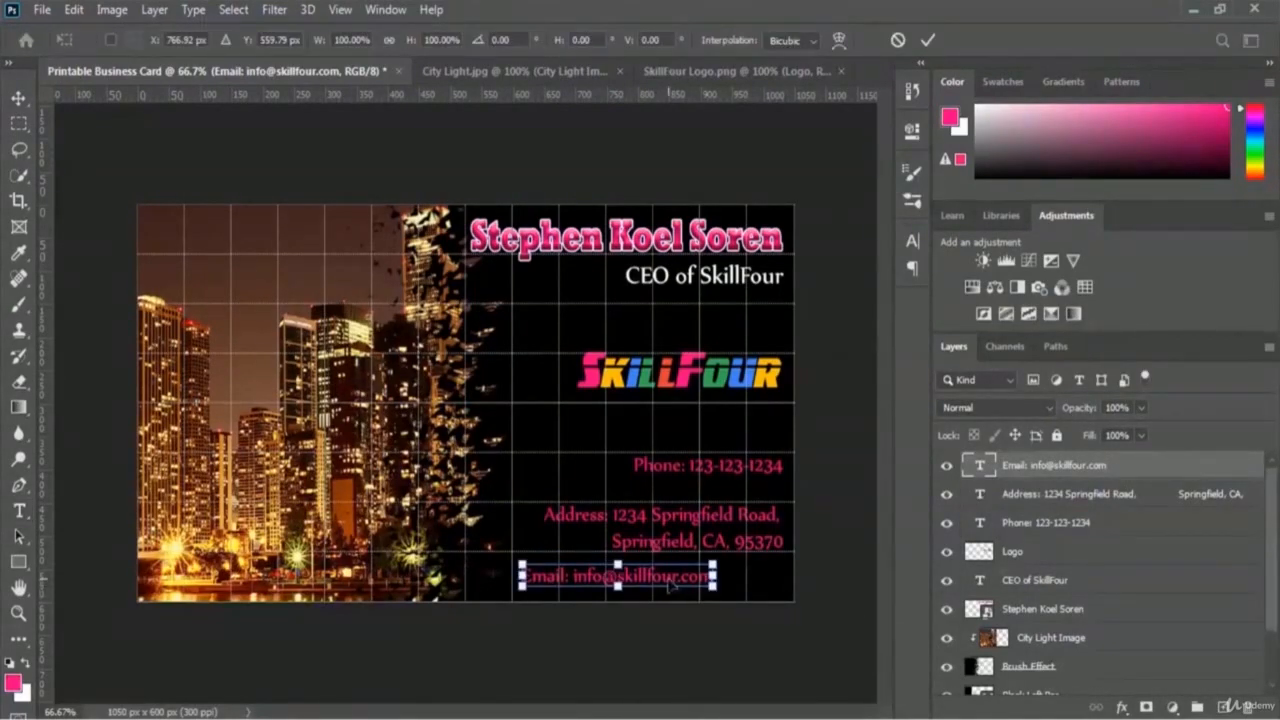
pyautogui.moveTo(668, 586); pyautogui.dragTo(742, 590)
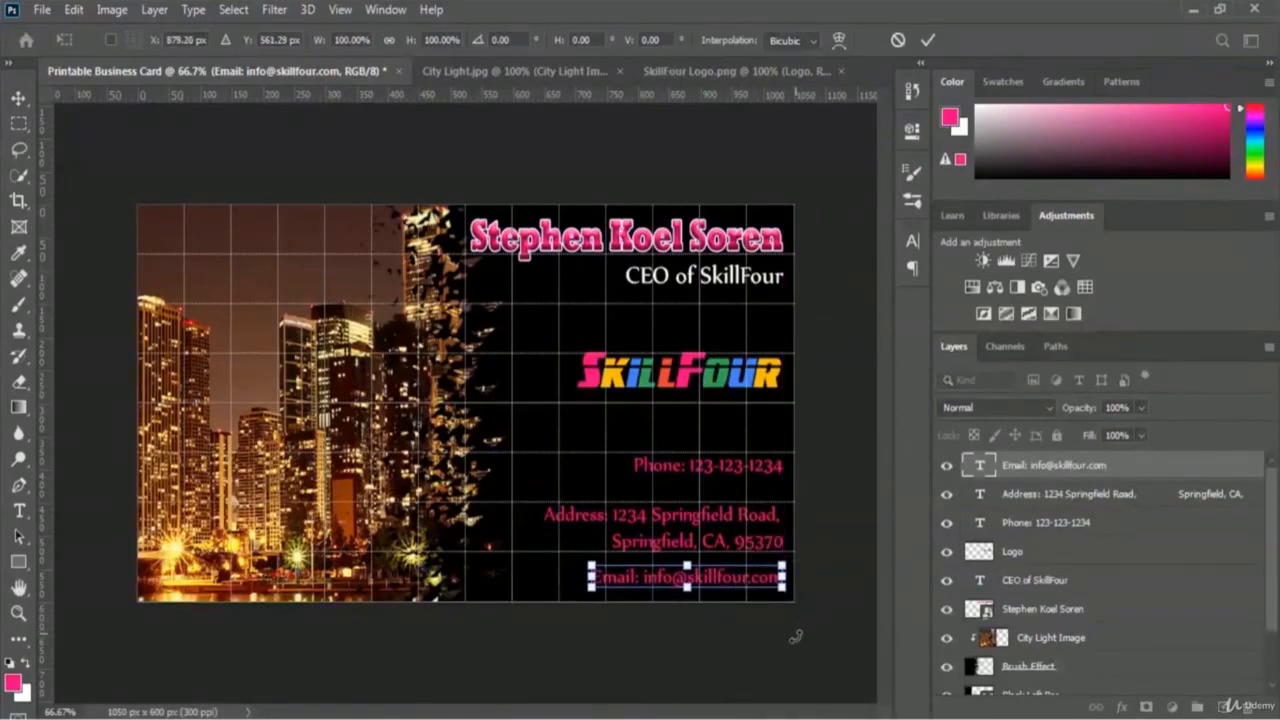
pyautogui.click(927, 42)
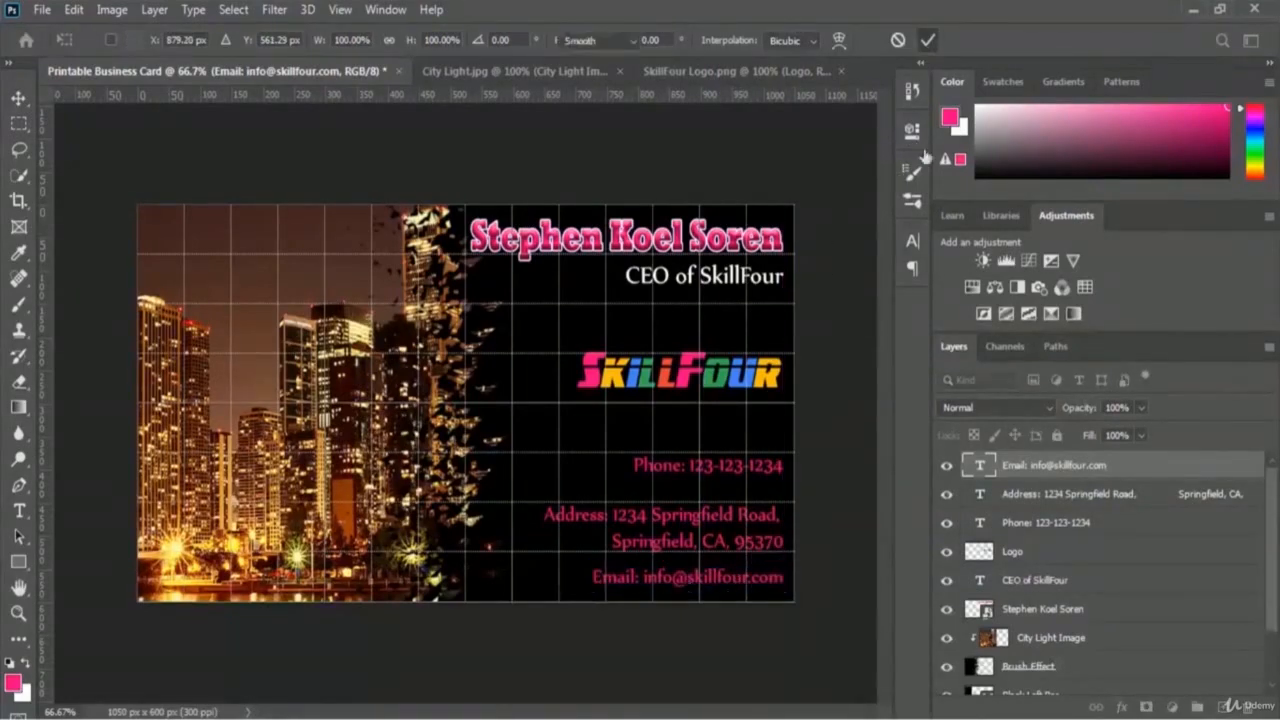
pyautogui.press('t')
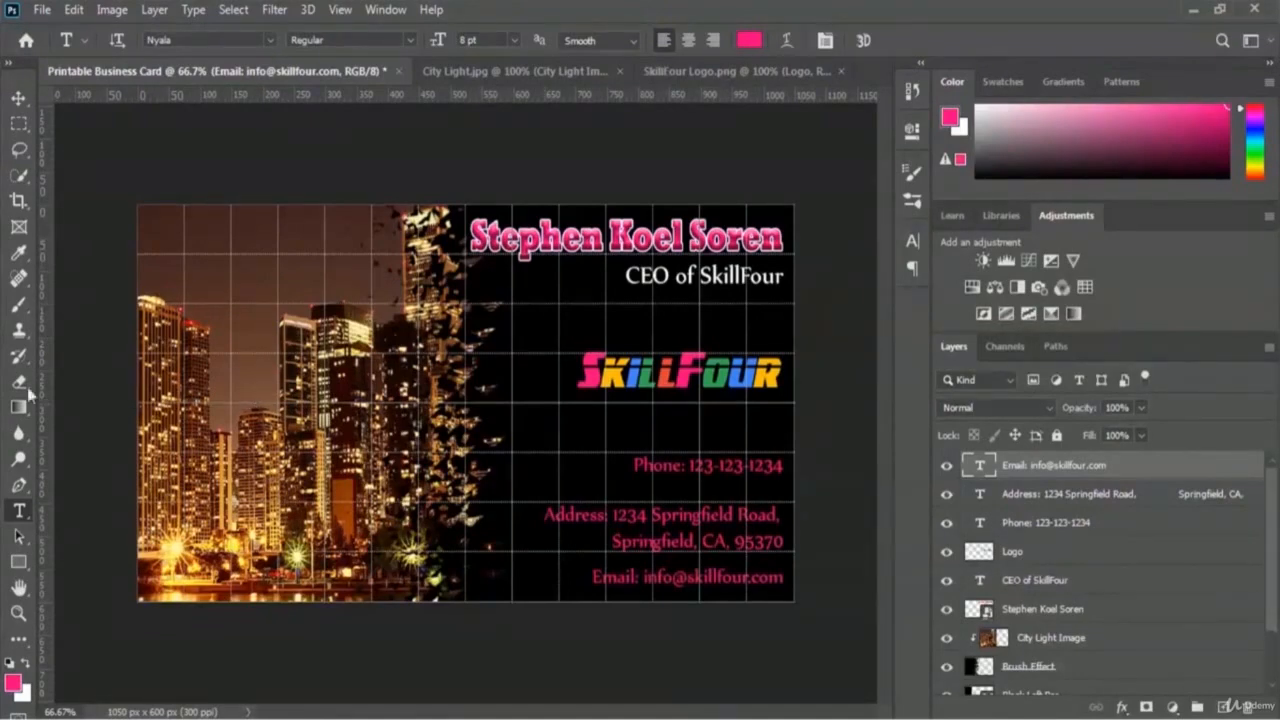
# Step: Add a new empty layer named 'Pink BG Overlay' at the top of the stack
pyautogui.click(1223, 707)
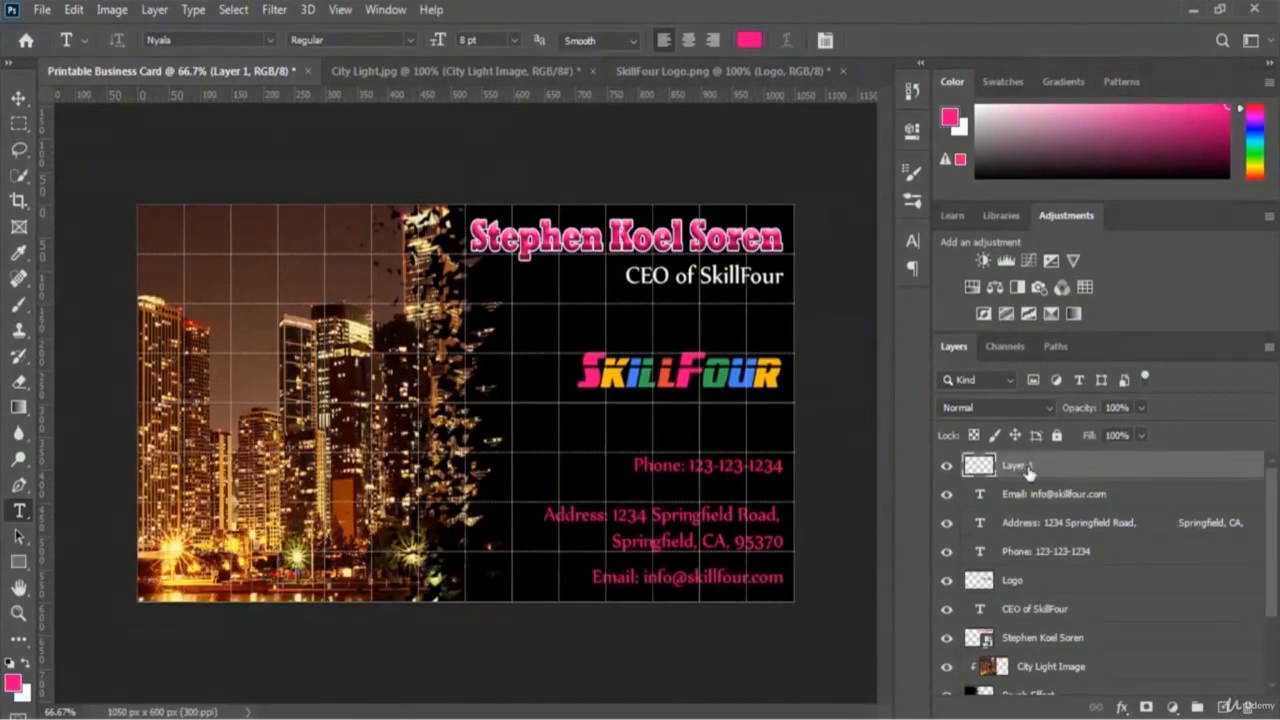
pyautogui.doubleClick(1028, 466)
pyautogui.write('Pink BG Overlay')
pyautogui.press('Return')
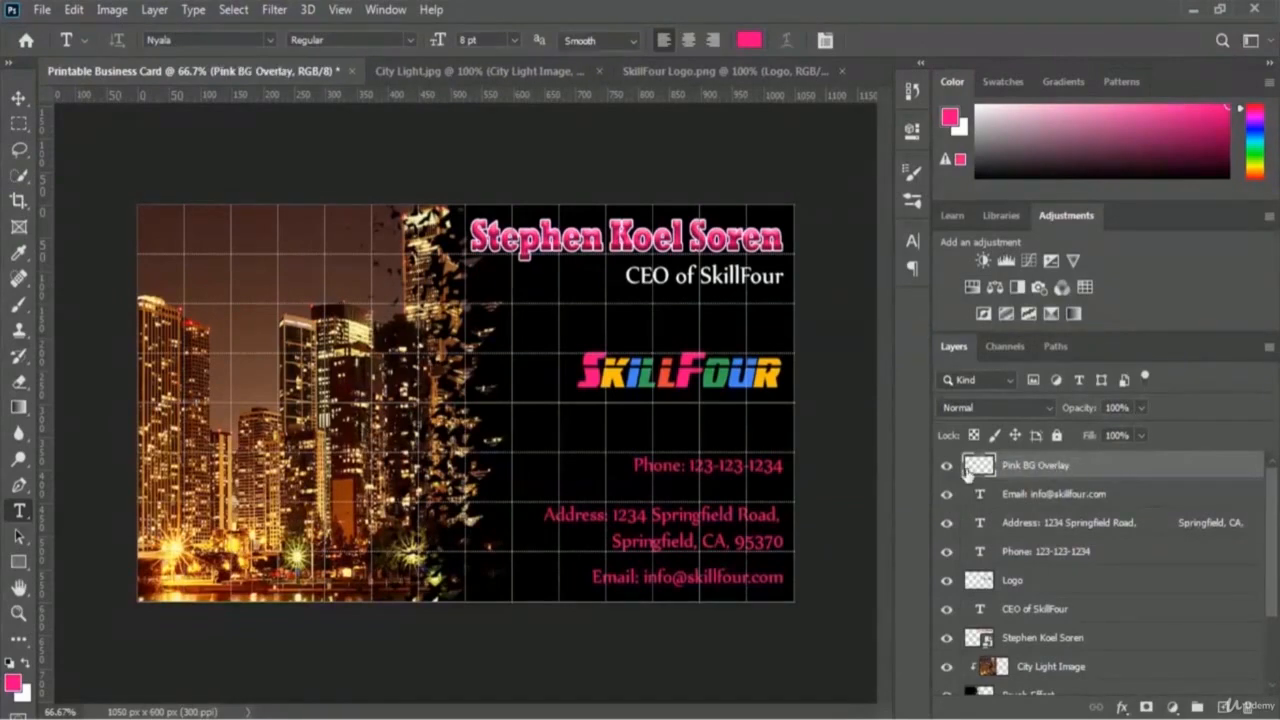
pyautogui.click(17, 306)
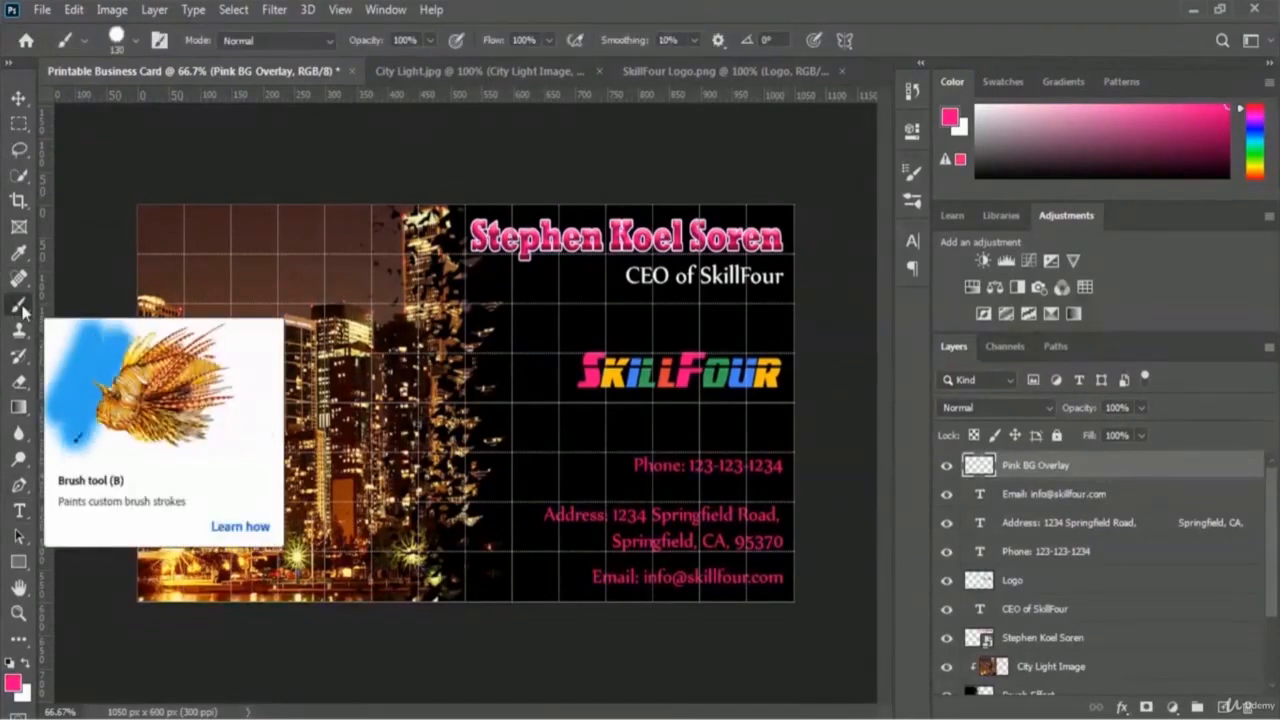
# Step: Set the foreground painting colour to a lighter pink, #ea74b1
pyautogui.click(13, 684)
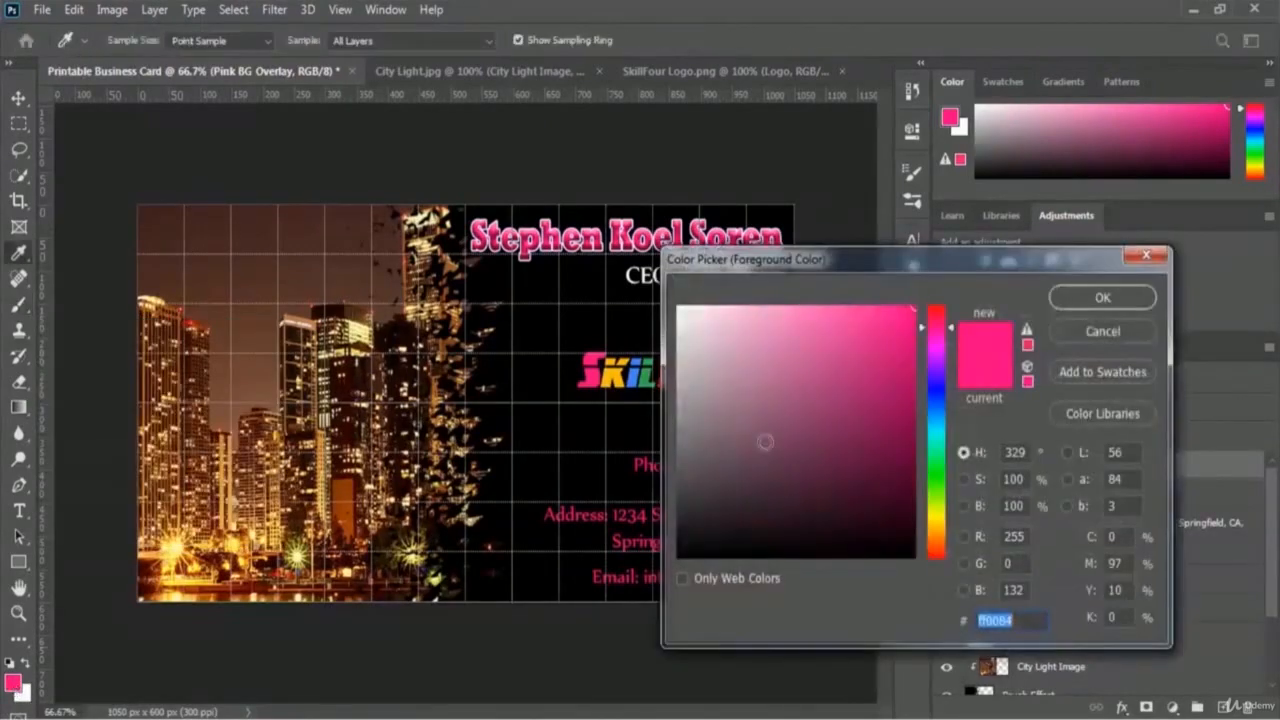
pyautogui.moveTo(830, 325); pyautogui.dragTo(803, 322)
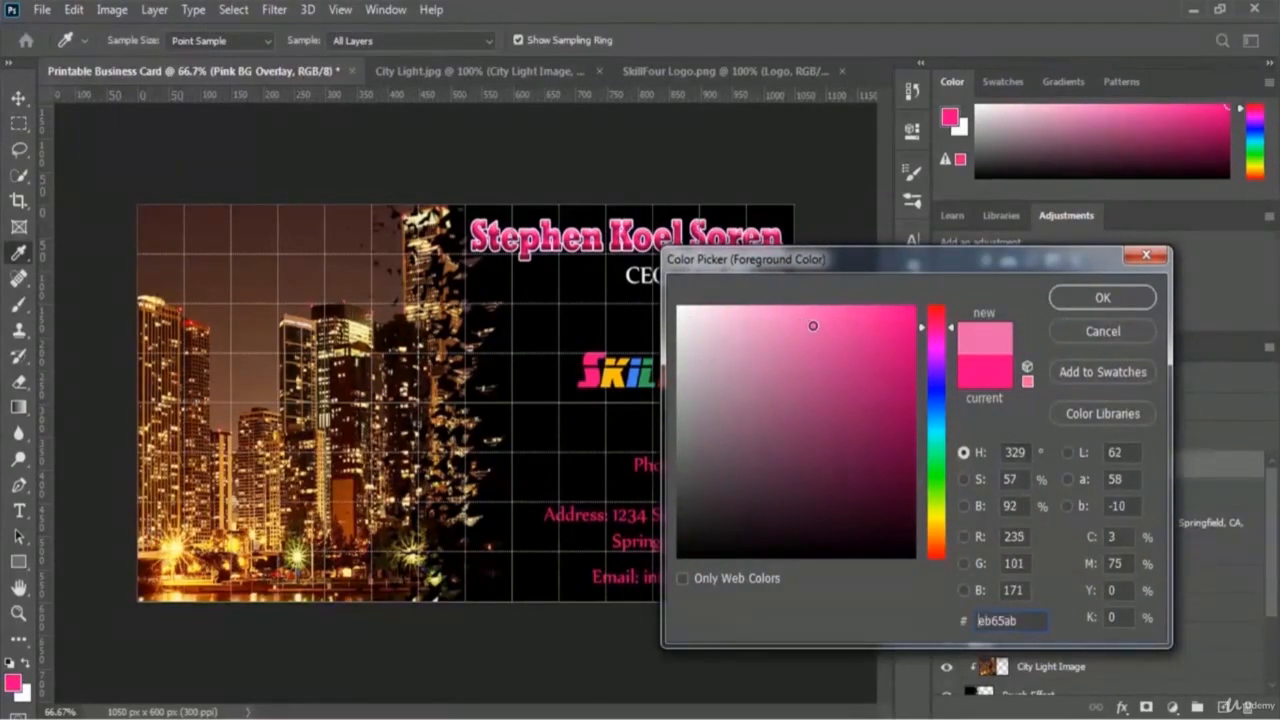
pyautogui.click(797, 326)
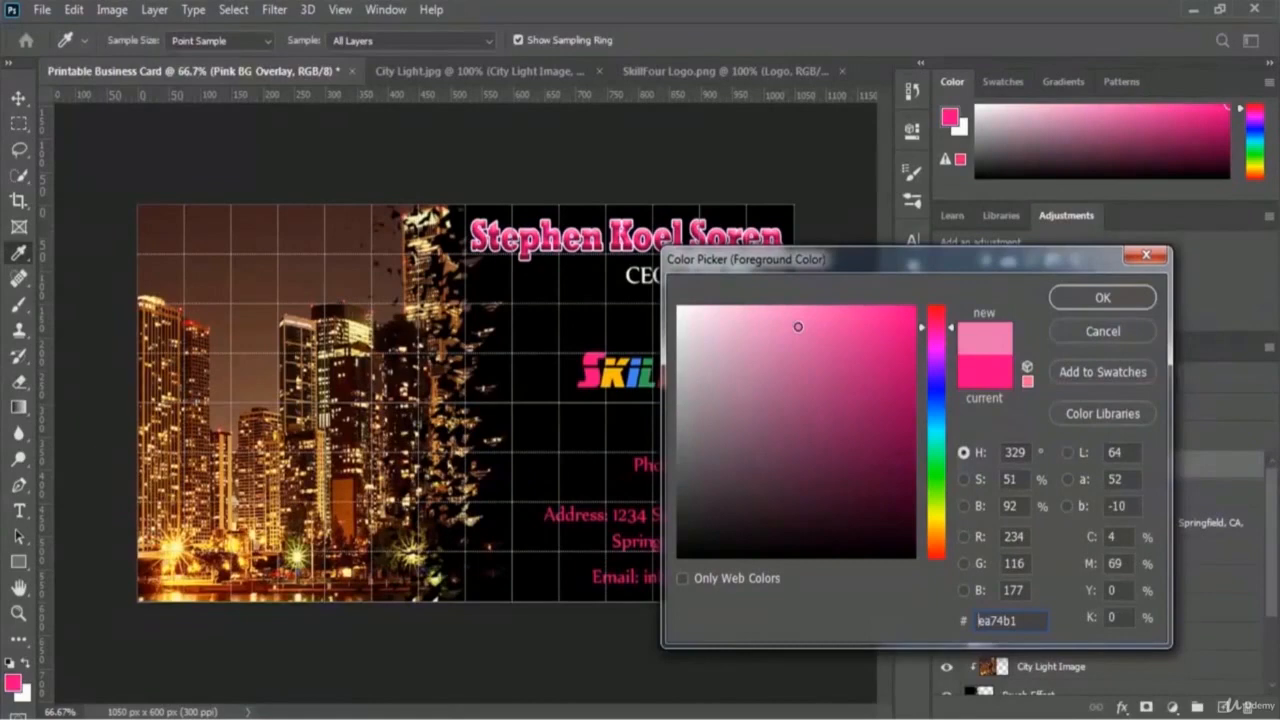
pyautogui.click(1095, 297)
pyautogui.press('b')
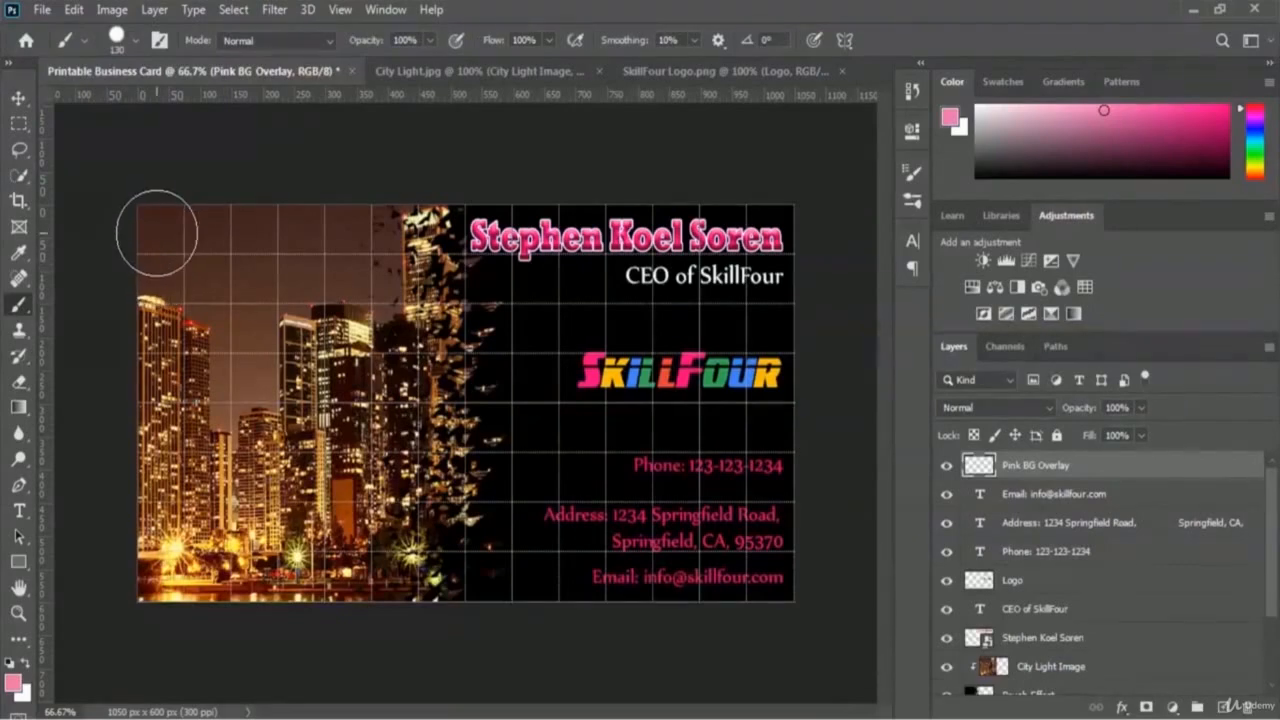
# Step: Brush solid pink over the city image on the card's left side
pyautogui.moveTo(153, 233)
pyautogui.mouseDown()
pyautogui.moveTo(406, 223)
pyautogui.moveTo(425, 238)
pyautogui.mouseUp()
pyautogui.moveTo(434, 263)
pyautogui.mouseDown()
pyautogui.moveTo(477, 435)
pyautogui.moveTo(470, 576)
pyautogui.moveTo(146, 606)
pyautogui.moveTo(148, 271)
pyautogui.moveTo(170, 321)
pyautogui.moveTo(187, 583)
pyautogui.moveTo(201, 323)
pyautogui.moveTo(217, 315)
pyautogui.moveTo(221, 545)
pyautogui.moveTo(219, 463)
pyautogui.moveTo(262, 278)
pyautogui.moveTo(295, 401)
pyautogui.moveTo(297, 529)
pyautogui.moveTo(425, 517)
pyautogui.moveTo(432, 399)
pyautogui.moveTo(408, 323)
pyautogui.moveTo(377, 281)
pyautogui.moveTo(348, 276)
pyautogui.moveTo(338, 328)
pyautogui.moveTo(370, 421)
pyautogui.moveTo(362, 450)
pyautogui.mouseUp()
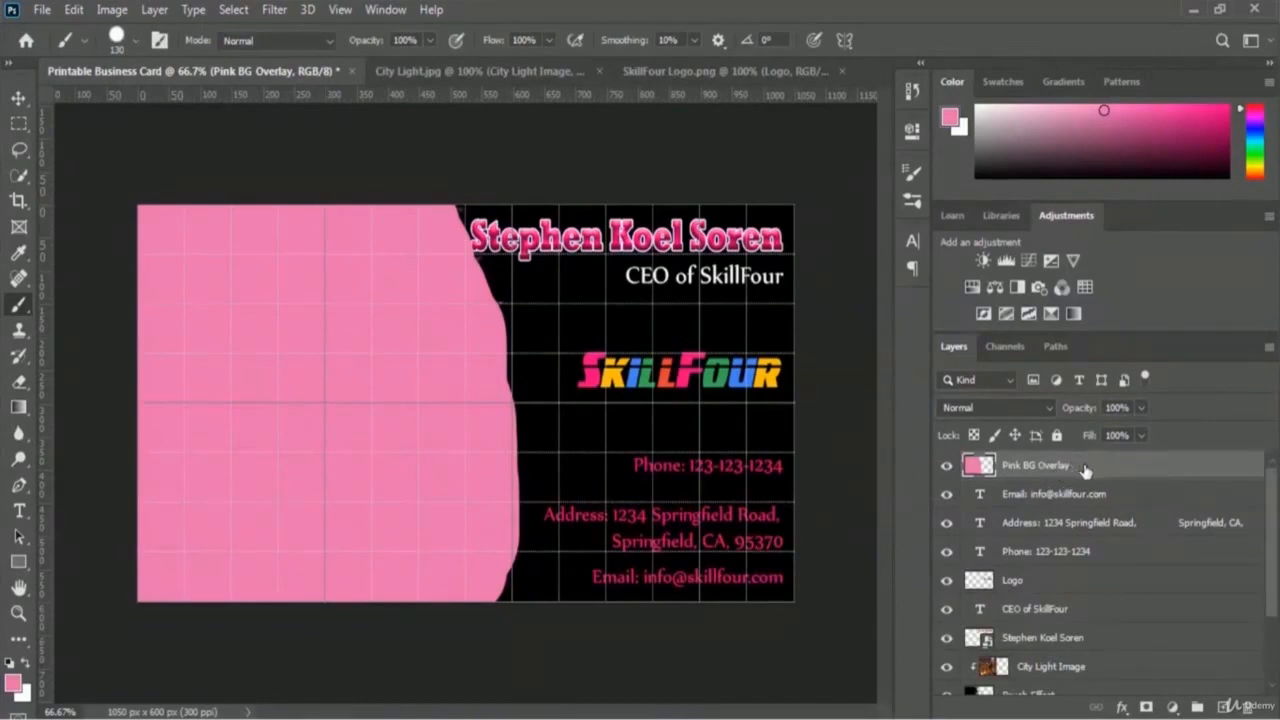
pyautogui.click(1045, 410)
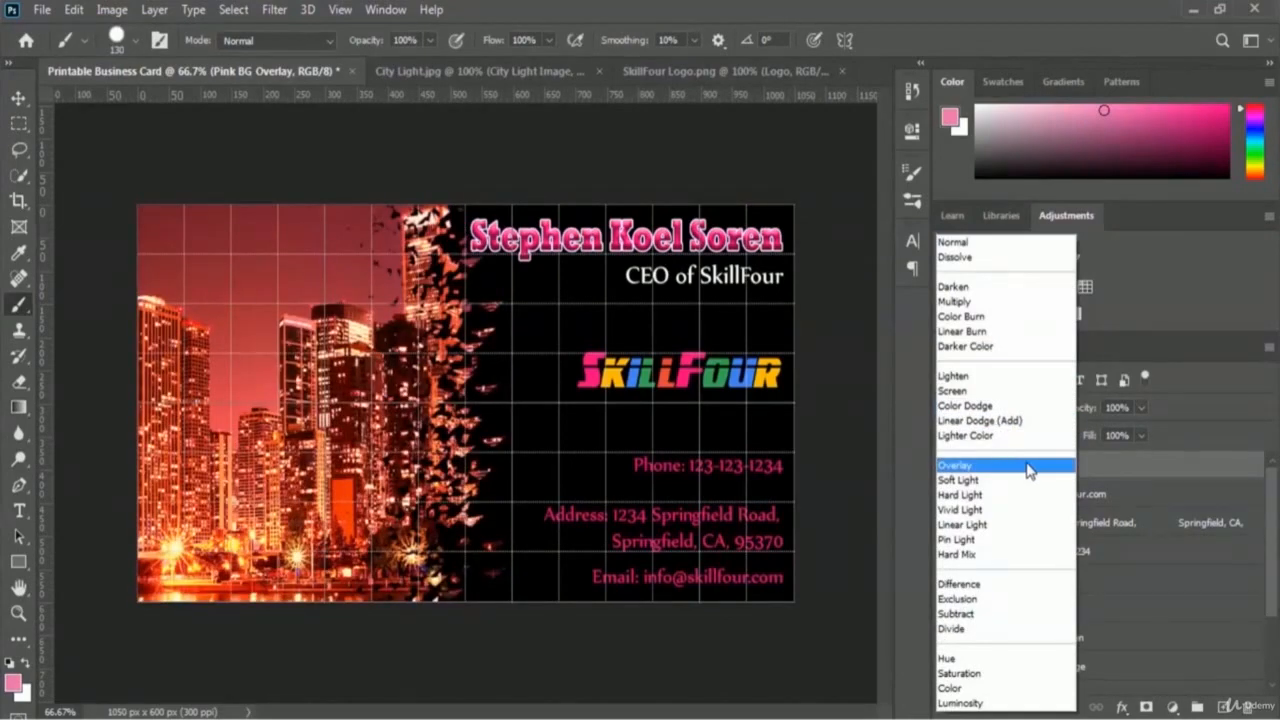
# Step: Switch Pink BG Overlay to Overlay blending and toggle its visibility to compare
pyautogui.click(1024, 467)
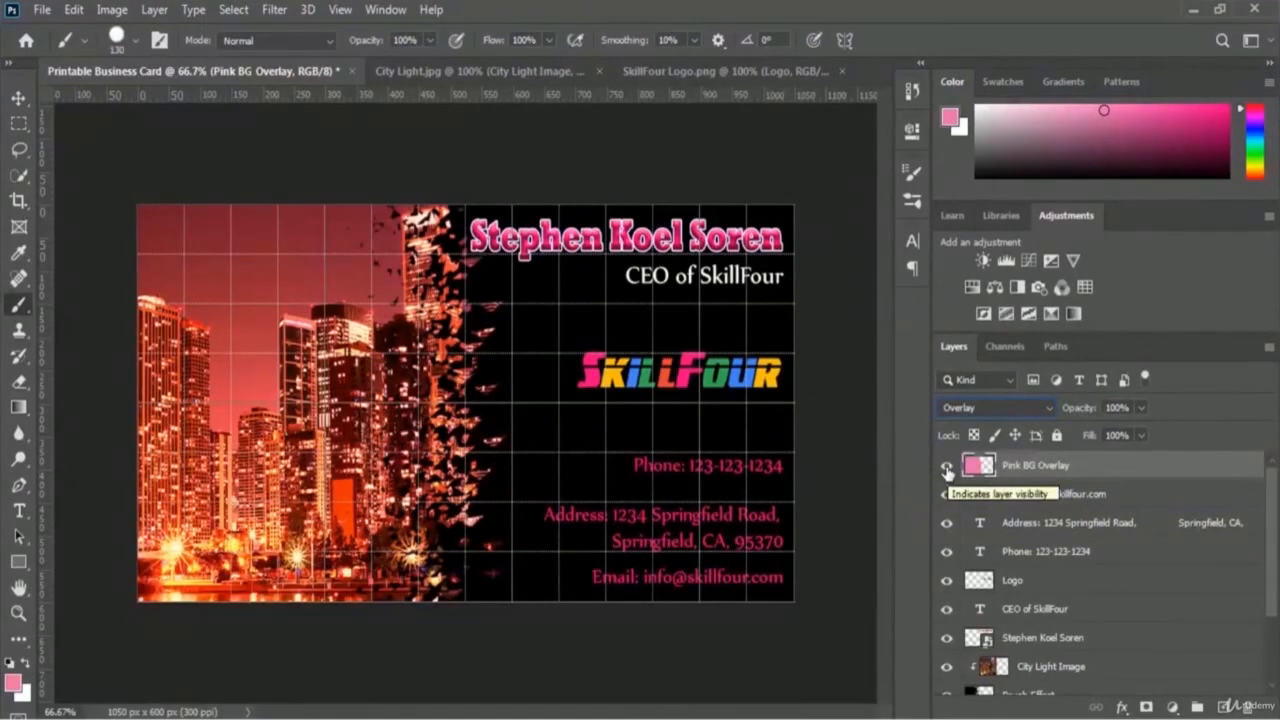
pyautogui.click(947, 470)
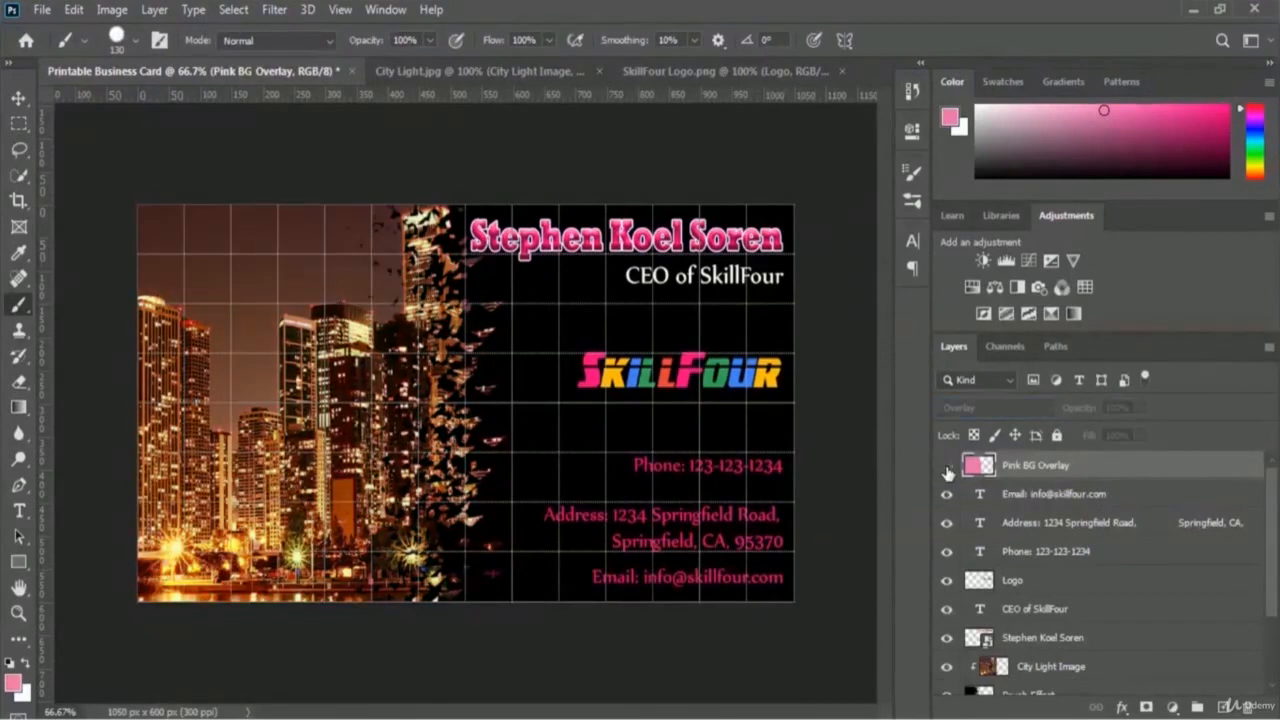
pyautogui.click(947, 468)
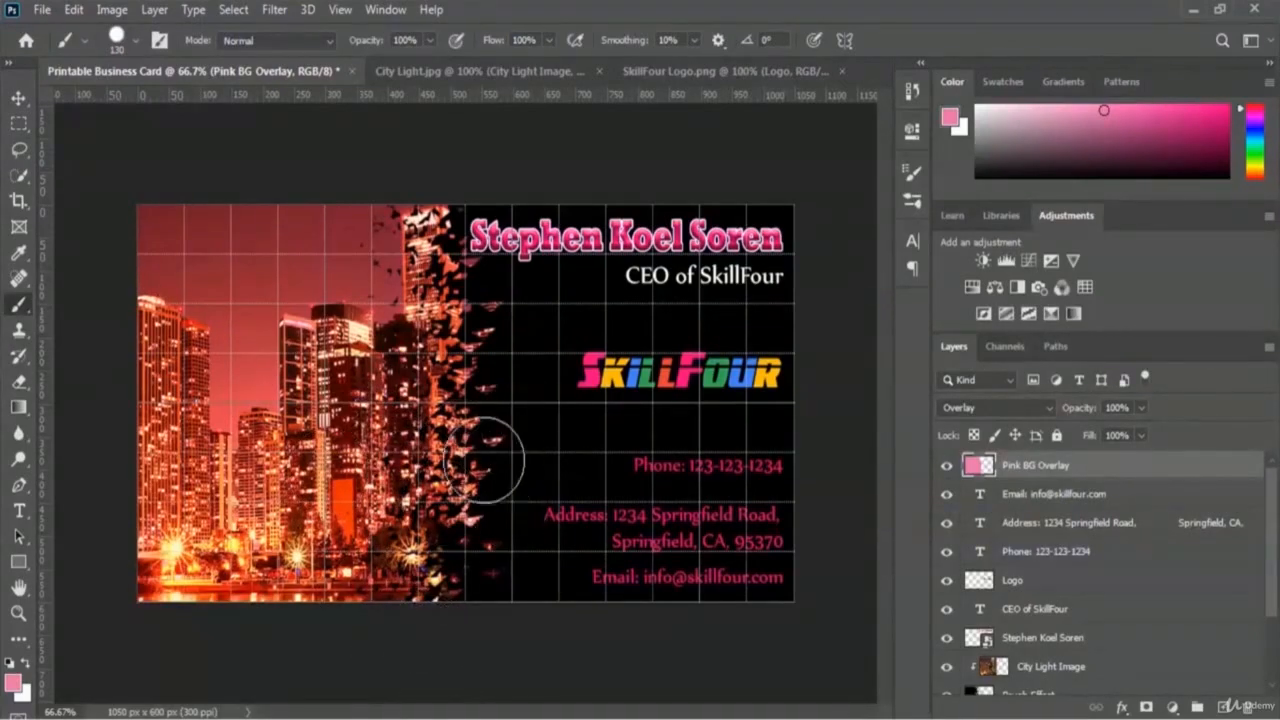
# Step: Hide the grid overlay on the finished card via View > Show > Grid
pyautogui.click(341, 10)
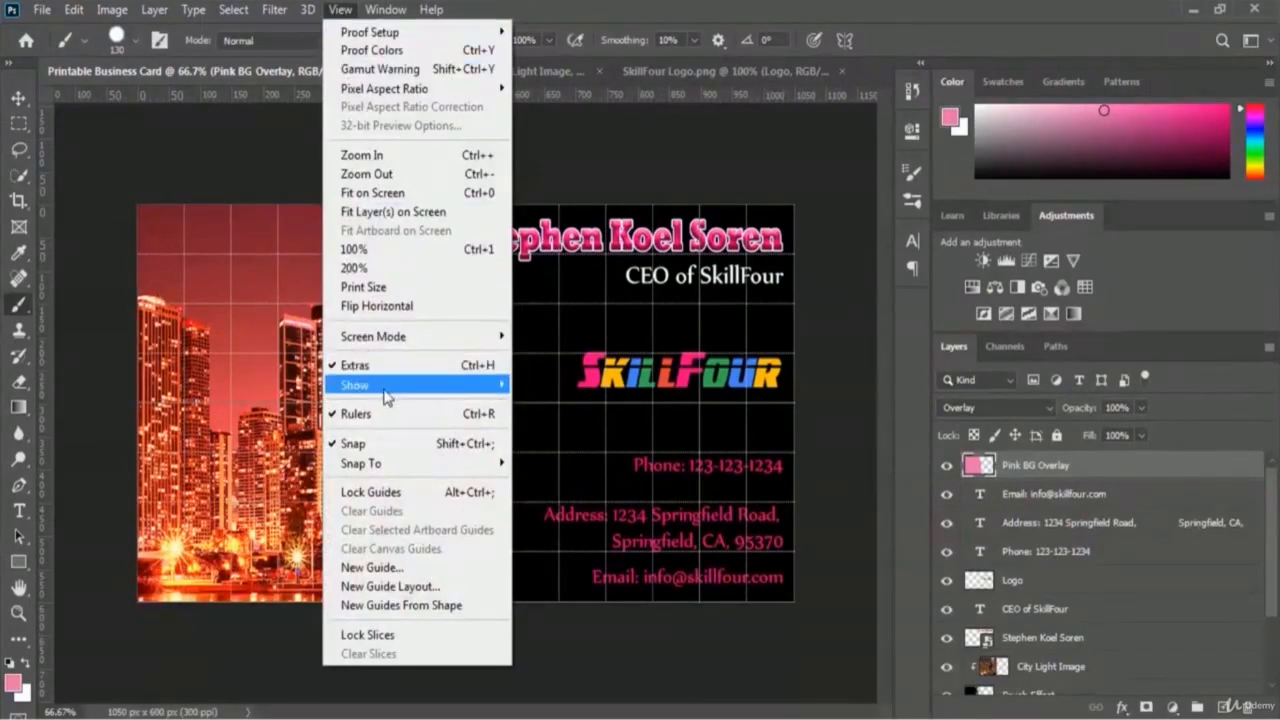
pyautogui.moveTo(388, 398)
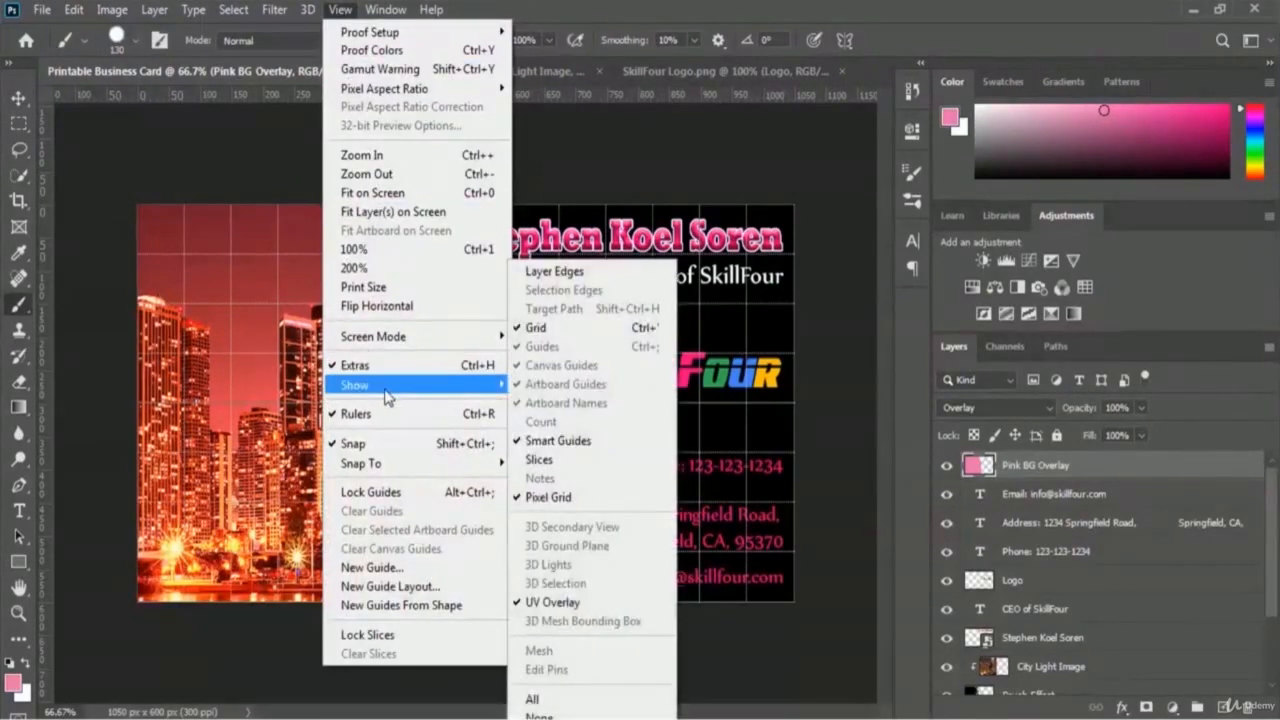
pyautogui.click(575, 336)
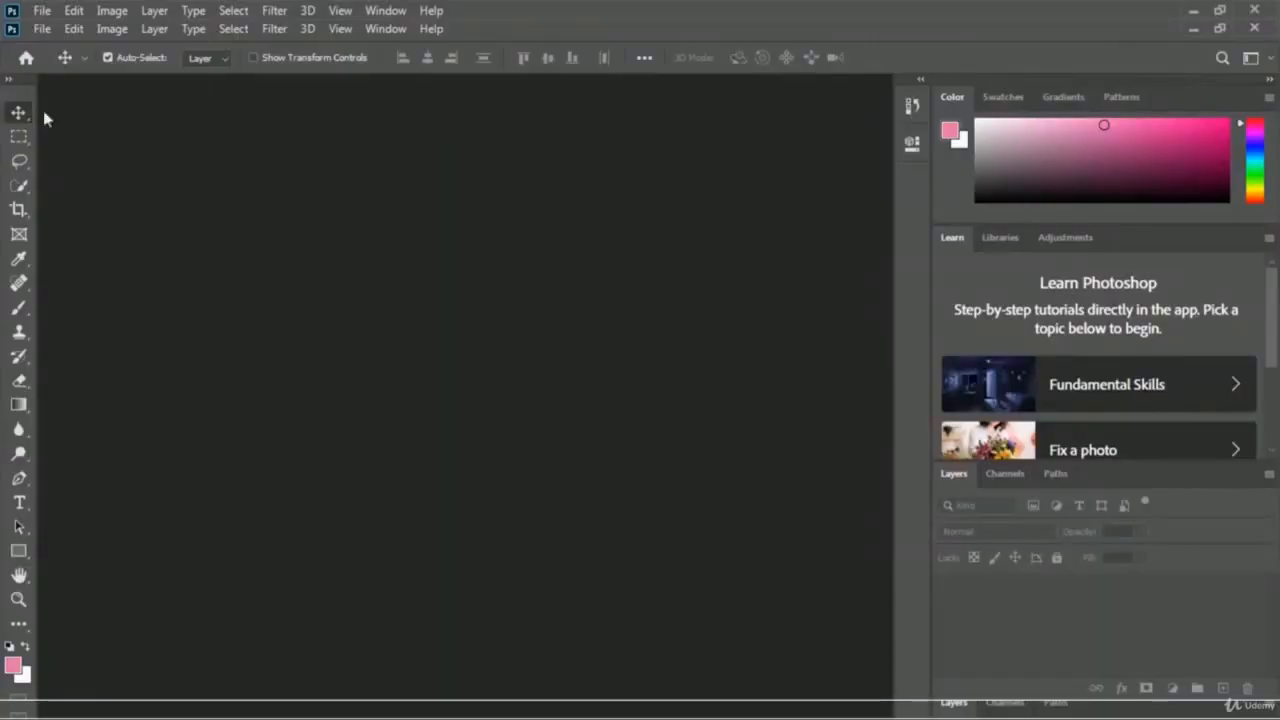
# Step: Start a new document with Ctrl+N
pyautogui.hotkey('ctrl', 'n')
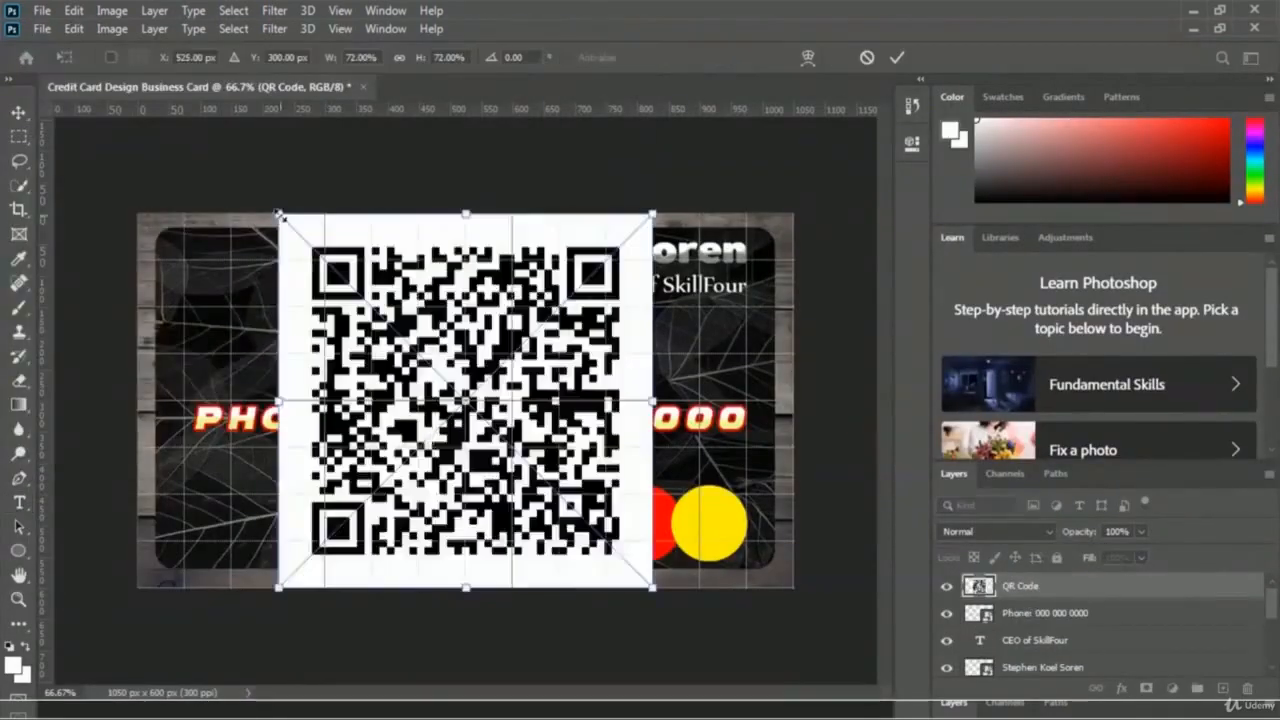
# Step: Draw a rounded-rectangle bar behind the address area of the card
pyautogui.click(18, 551)
pyautogui.click(134, 569)
pyautogui.moveTo(185, 468); pyautogui.dragTo(558, 553)
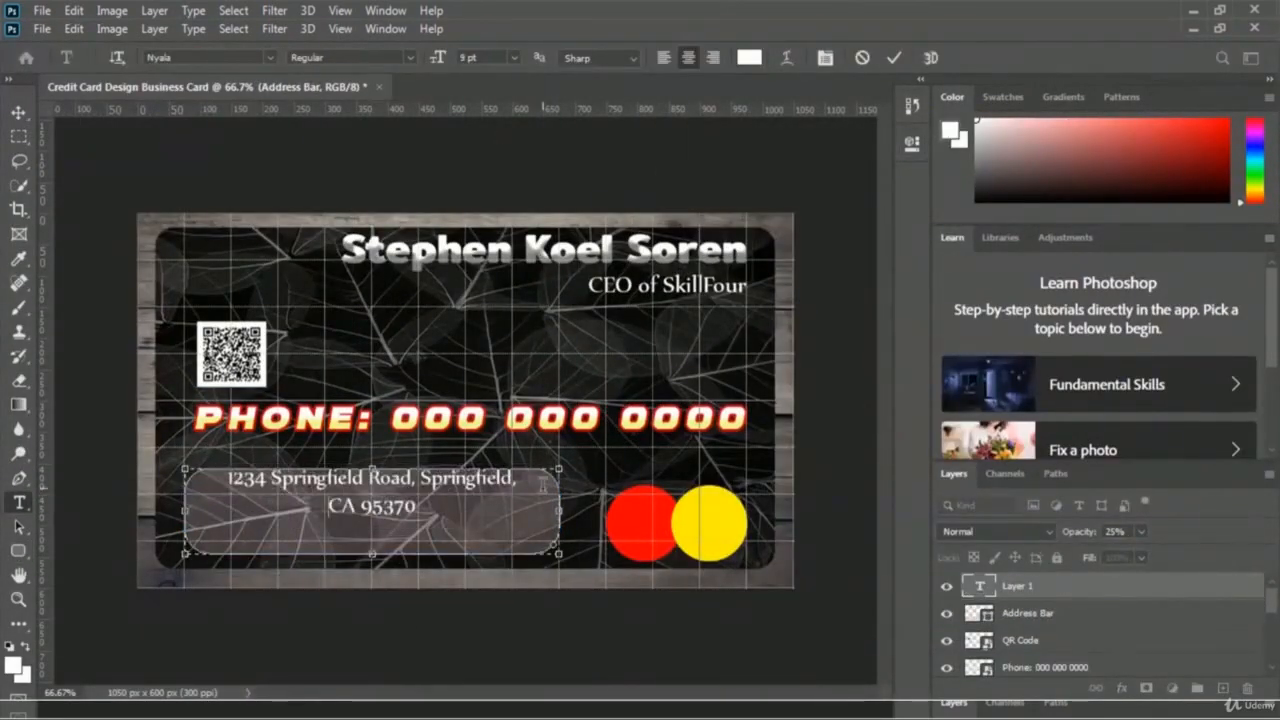
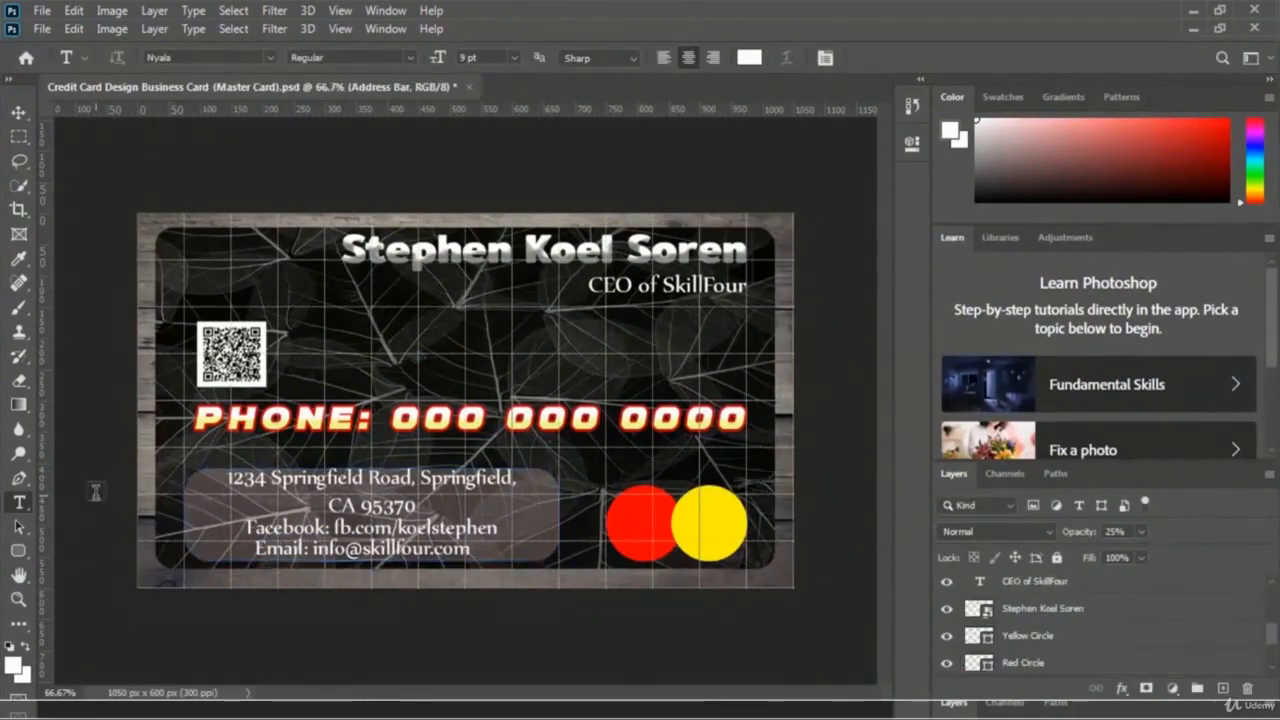
# Step: Add the Facebook and email contact lines and commit the text
pyautogui.press("ctrl+'")
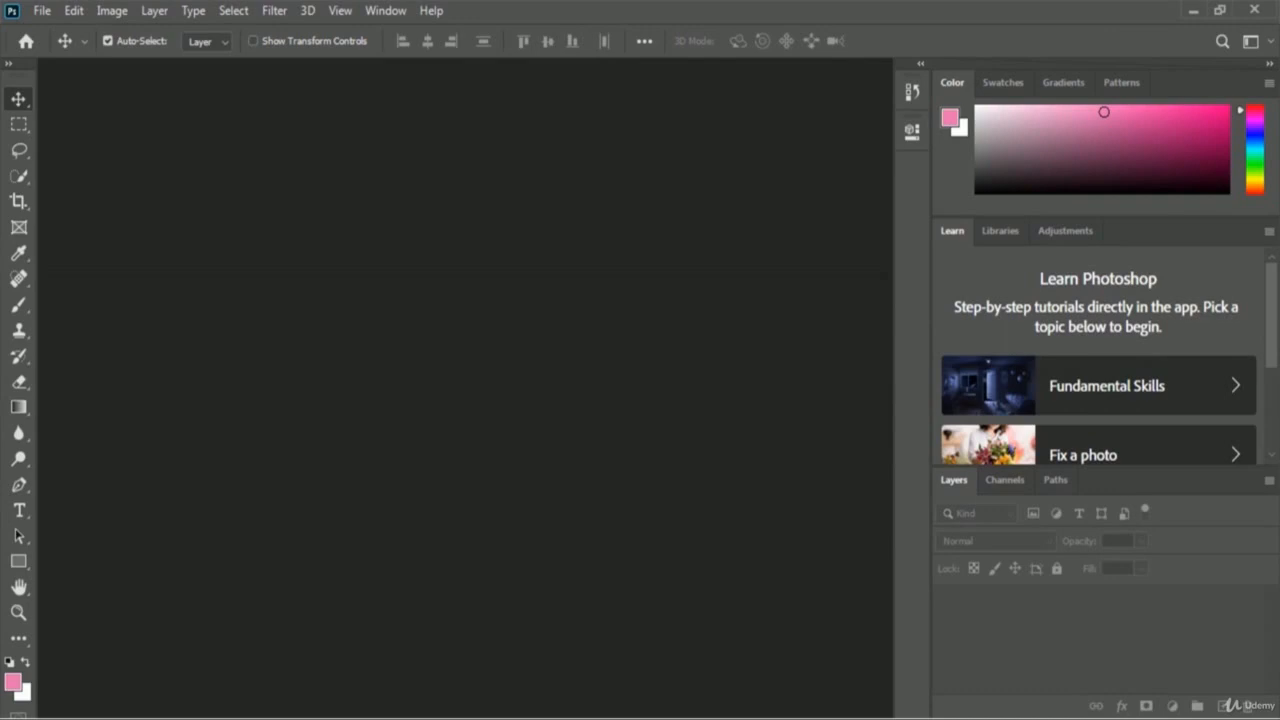
# Step: Create a new 3.5 × 2 inch, 300 ppi document named 'Credit Card Disign Business Card'
pyautogui.click(46, 12)
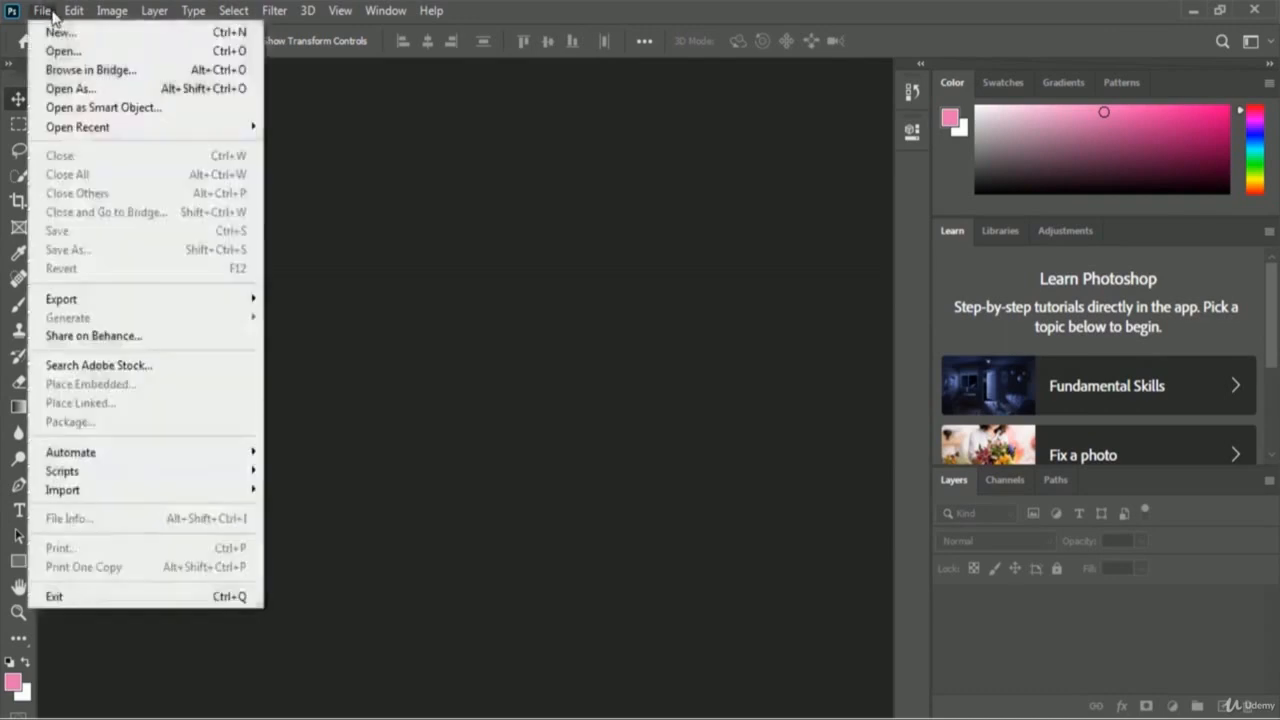
pyautogui.click(125, 37)
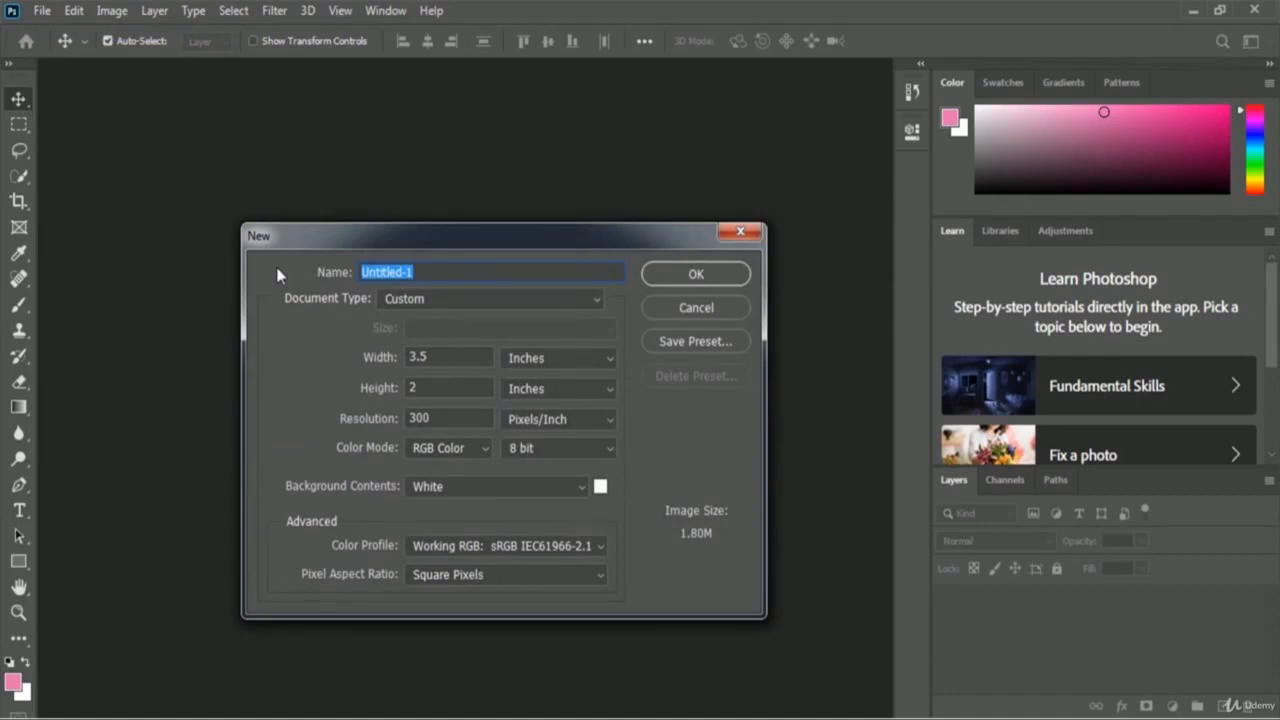
pyautogui.click(580, 364)
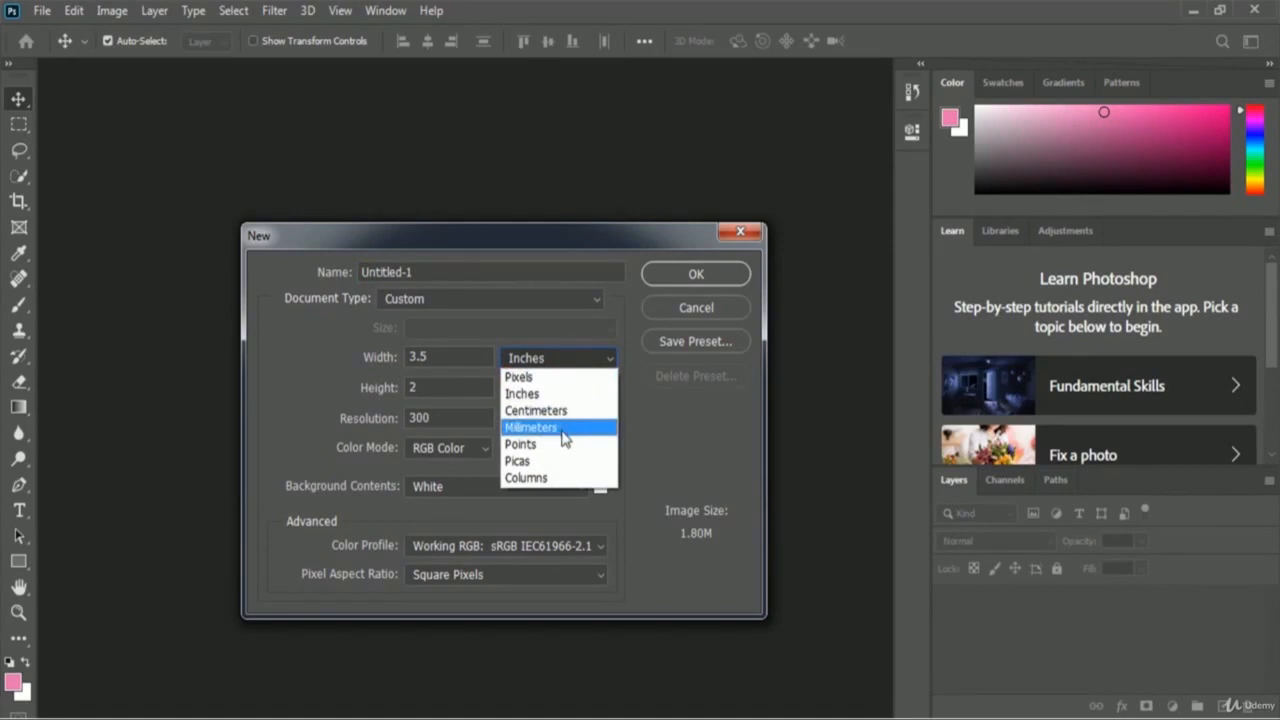
pyautogui.click(528, 393)
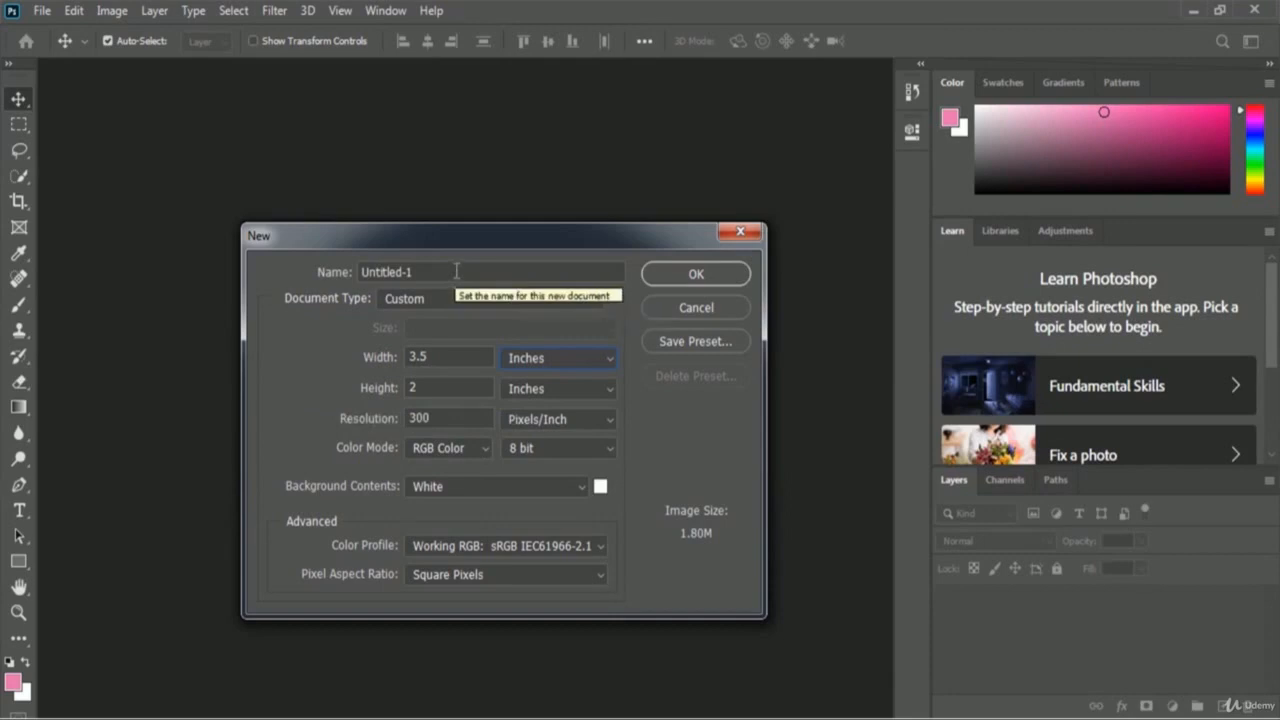
pyautogui.moveTo(456, 271); pyautogui.dragTo(277, 272)
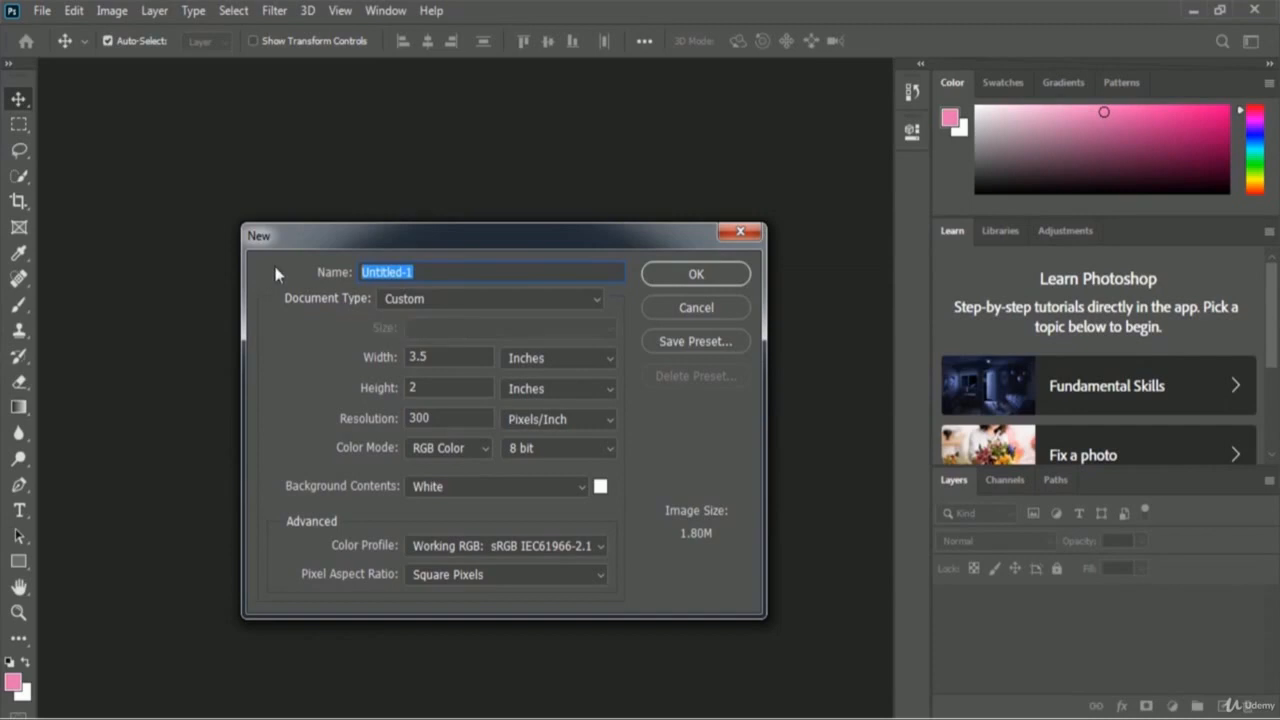
pyautogui.write('Credit Card D')
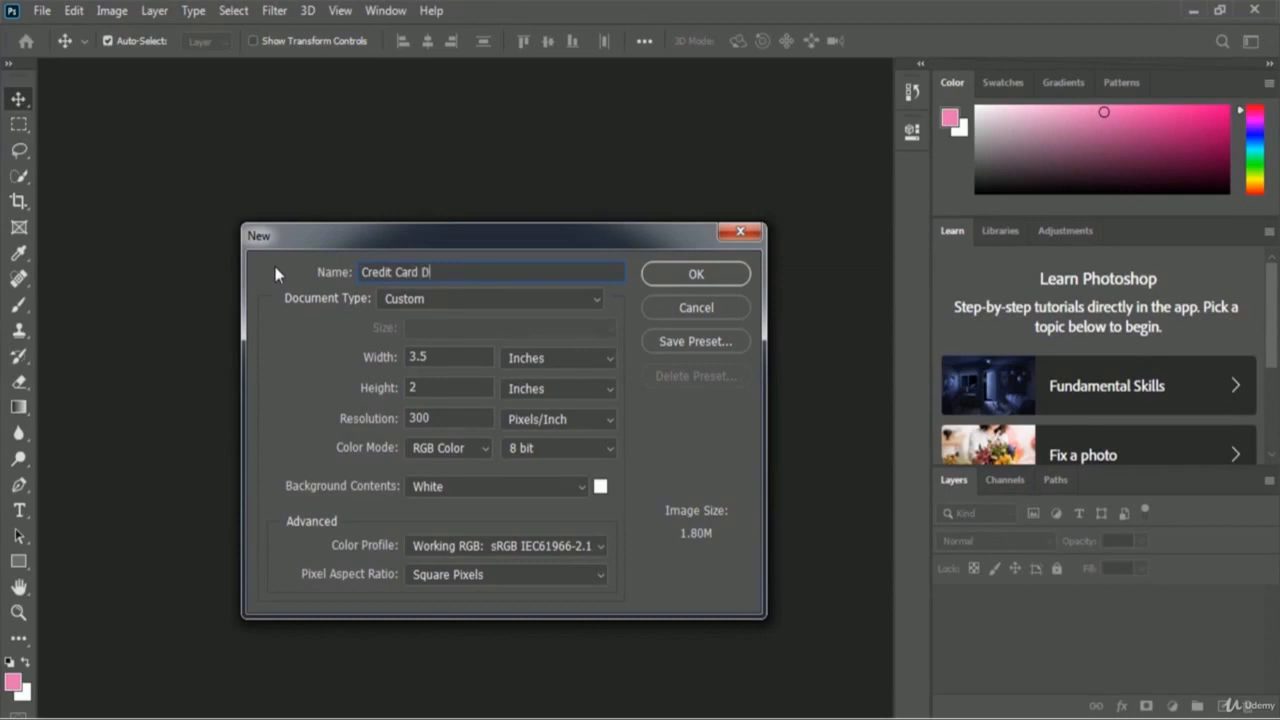
pyautogui.write('isign Business Card')
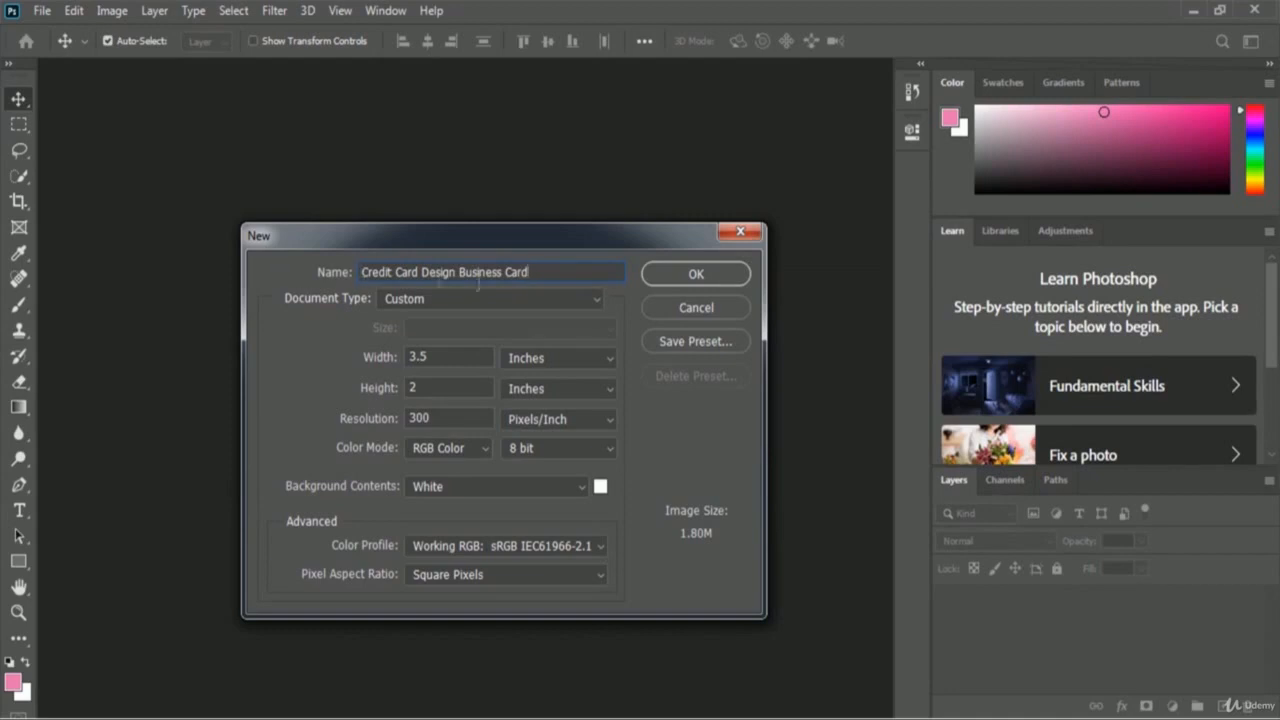
pyautogui.click(730, 279)
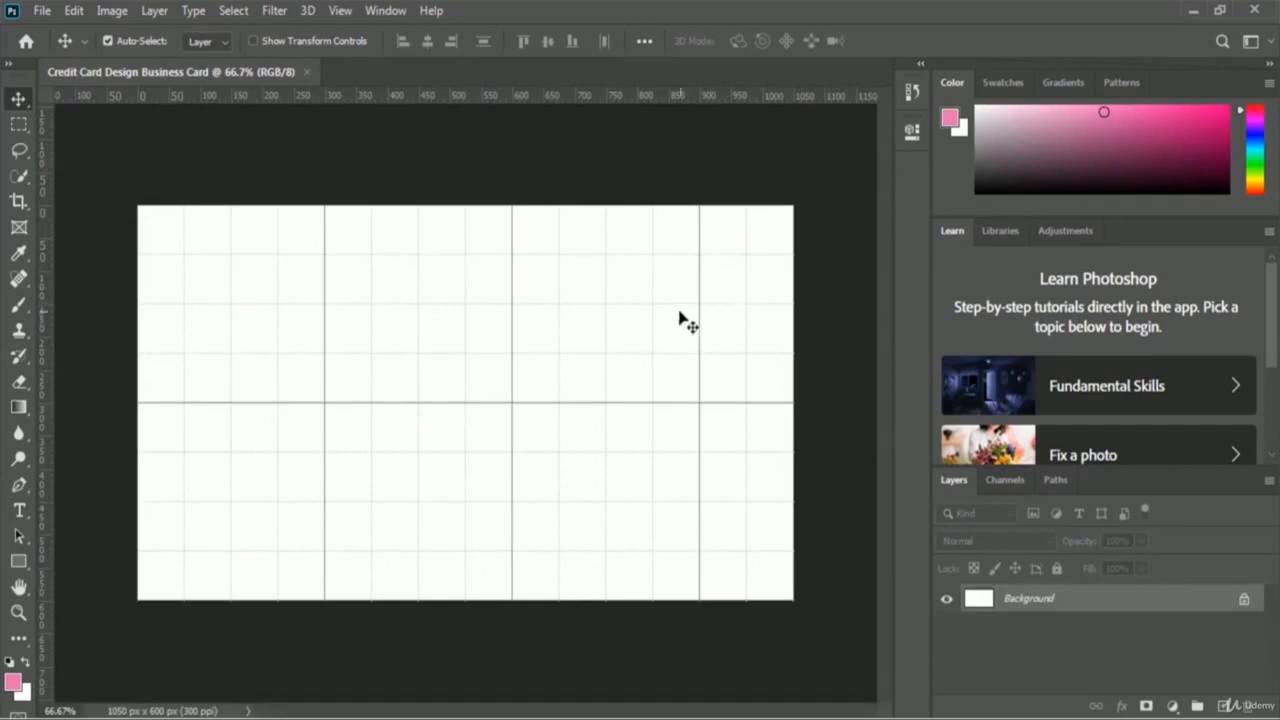
# Step: Convert the locked Background layer into a regular layer named 'White BG'
pyautogui.doubleClick(1030, 600)
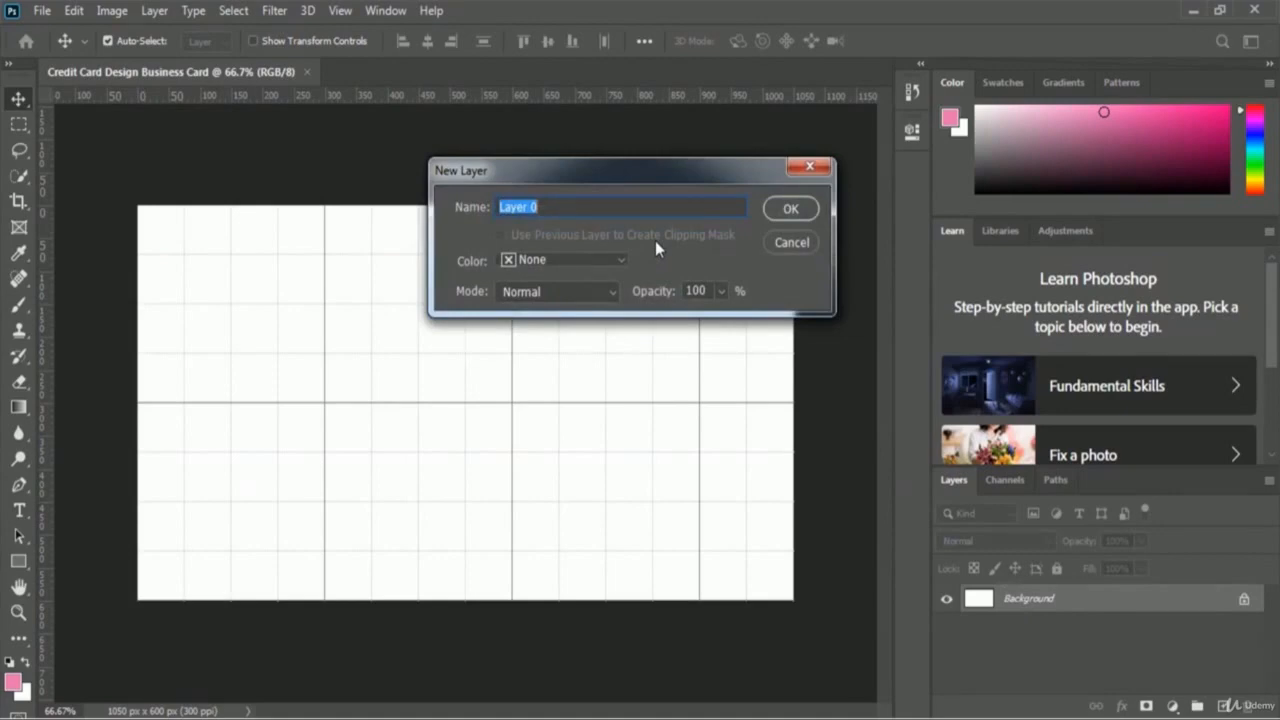
pyautogui.write('White BG')
pyautogui.click(805, 210)
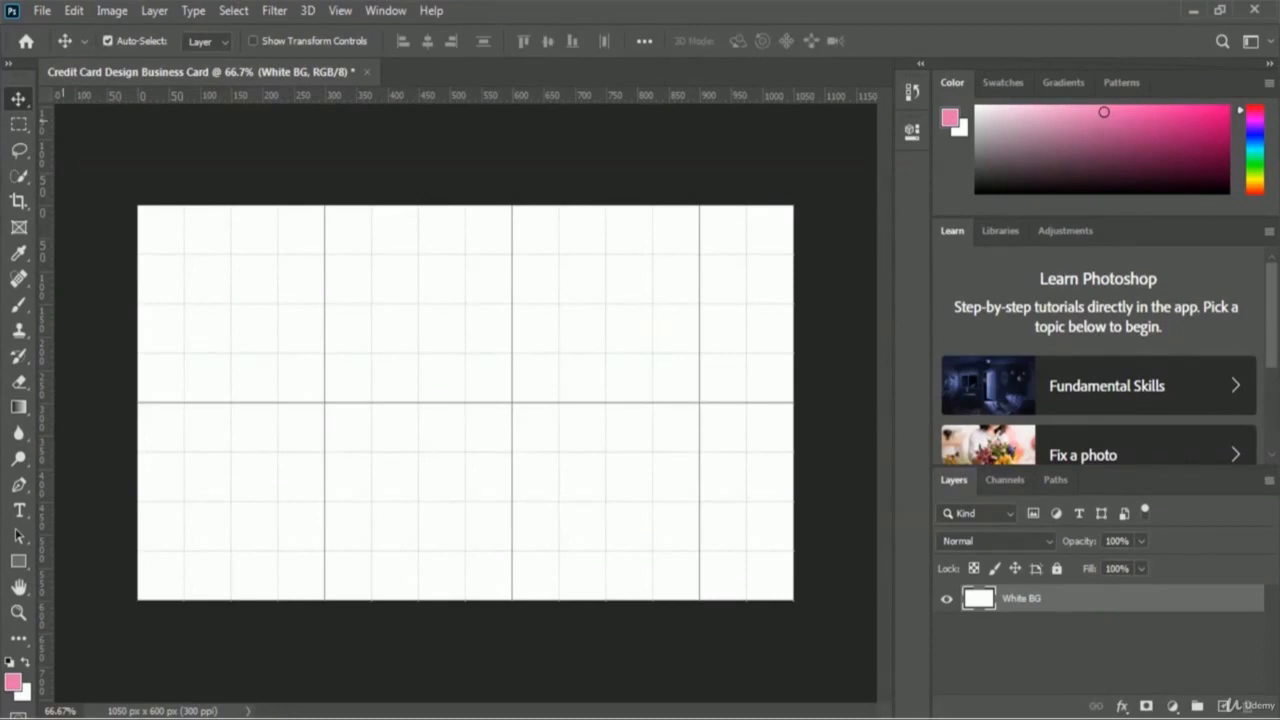
pyautogui.click(42, 10)
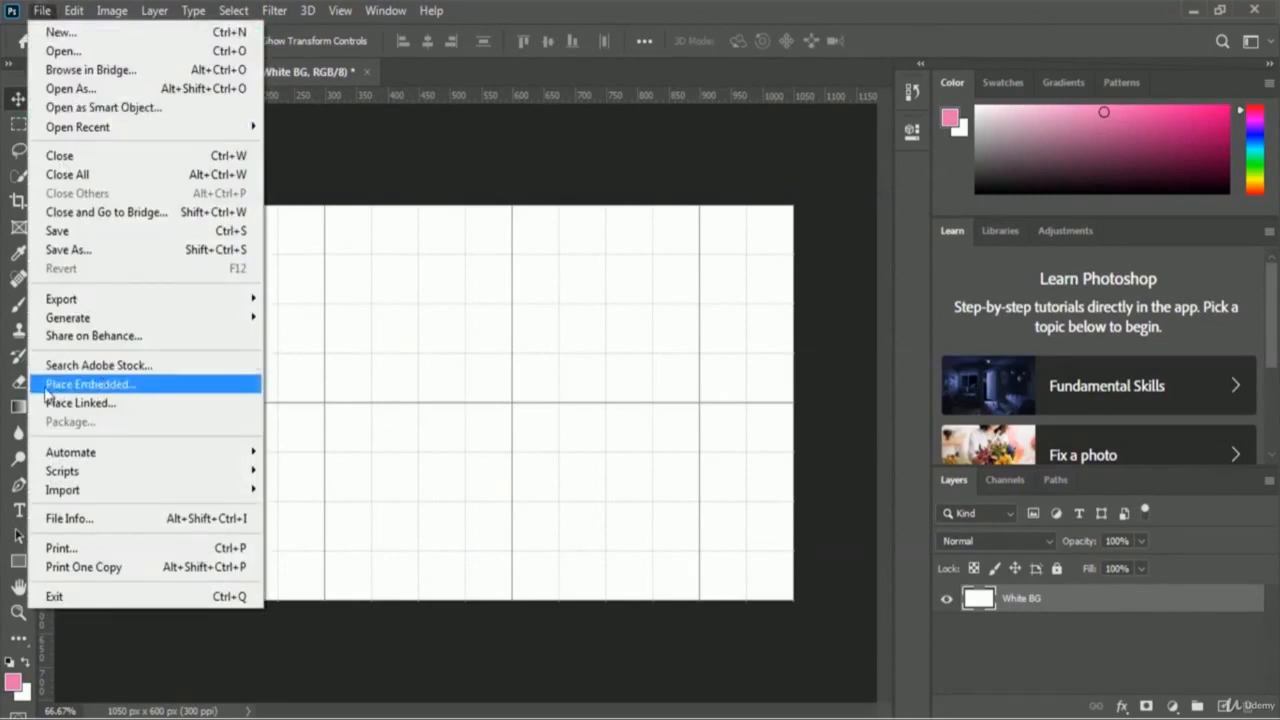
# Step: Embed the White Wood image from the Business Card Design folder as a new layer
pyautogui.click(184, 386)
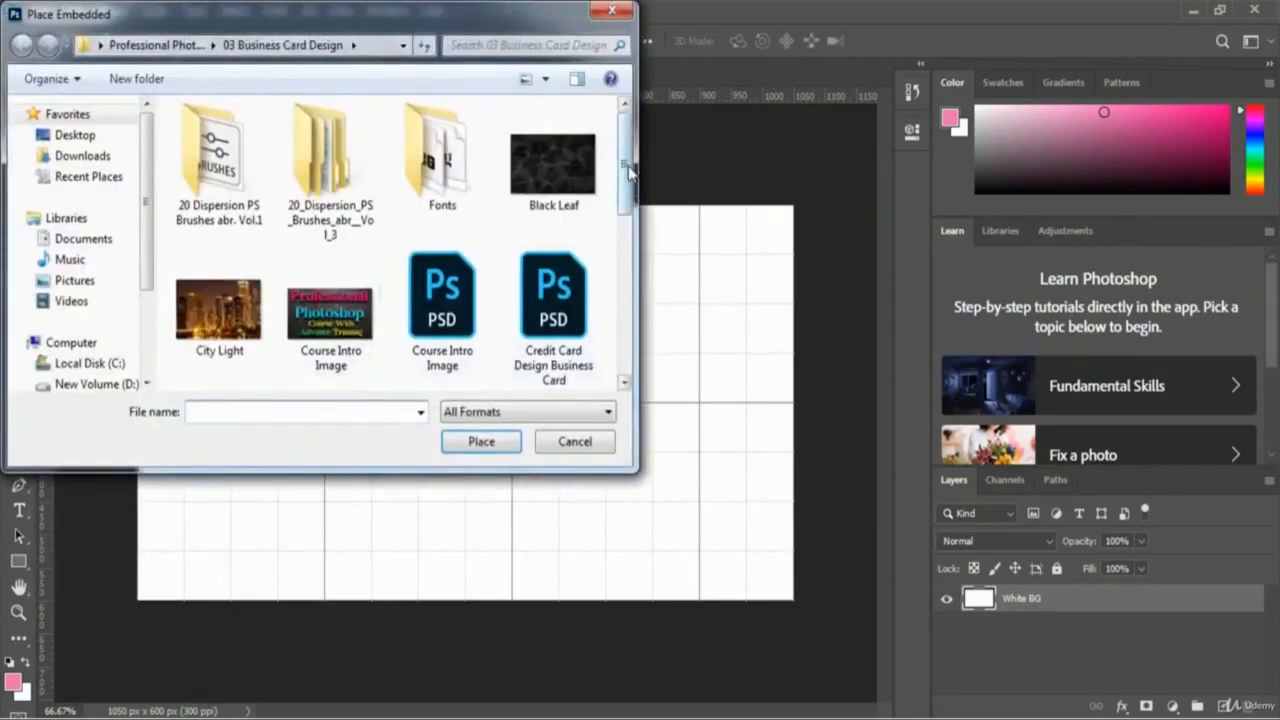
pyautogui.moveTo(628, 165); pyautogui.dragTo(628, 262)
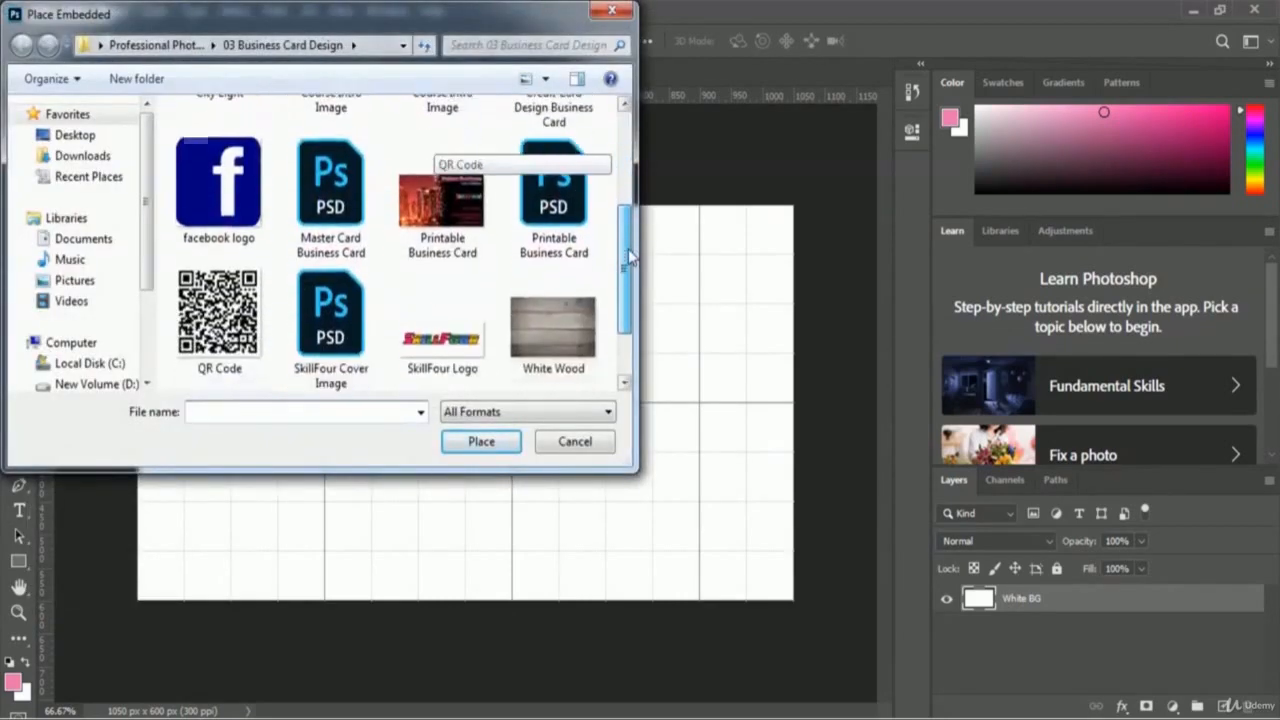
pyautogui.click(549, 314)
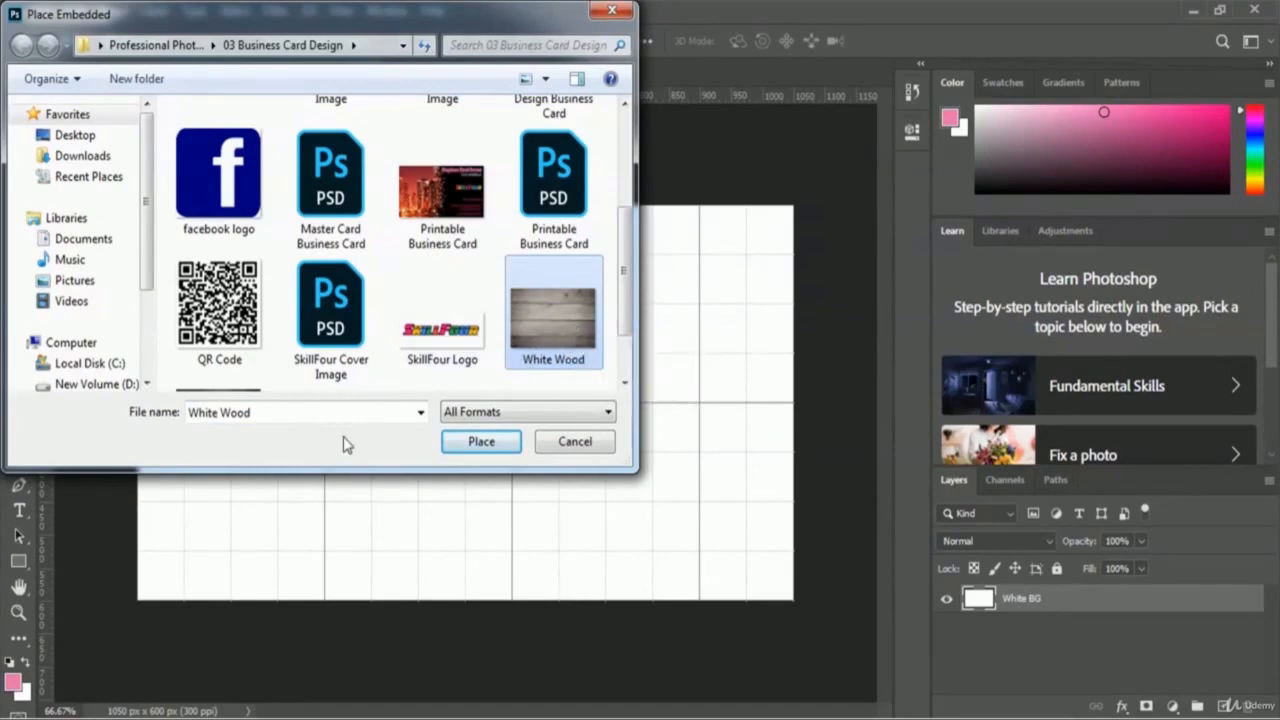
pyautogui.click(455, 447)
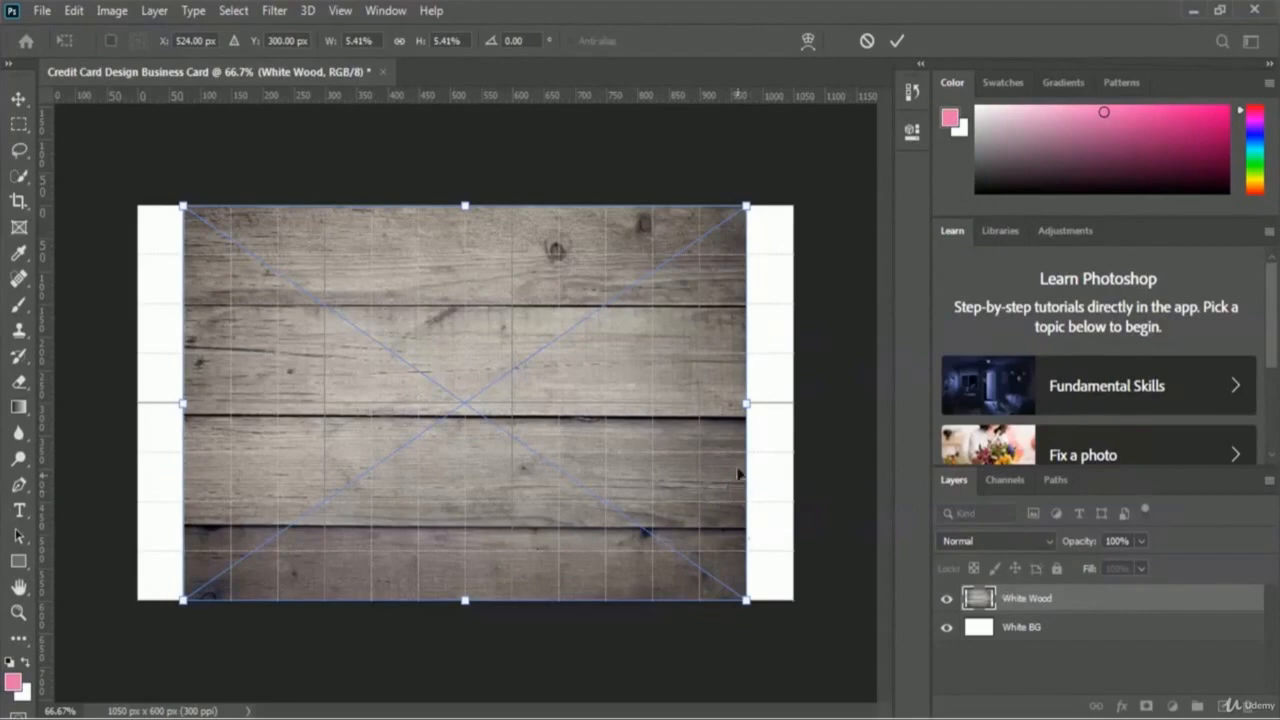
# Step: Stretch the White Wood layer to the card's left and right edges and commit
pyautogui.moveTo(745, 403); pyautogui.dragTo(786, 396)
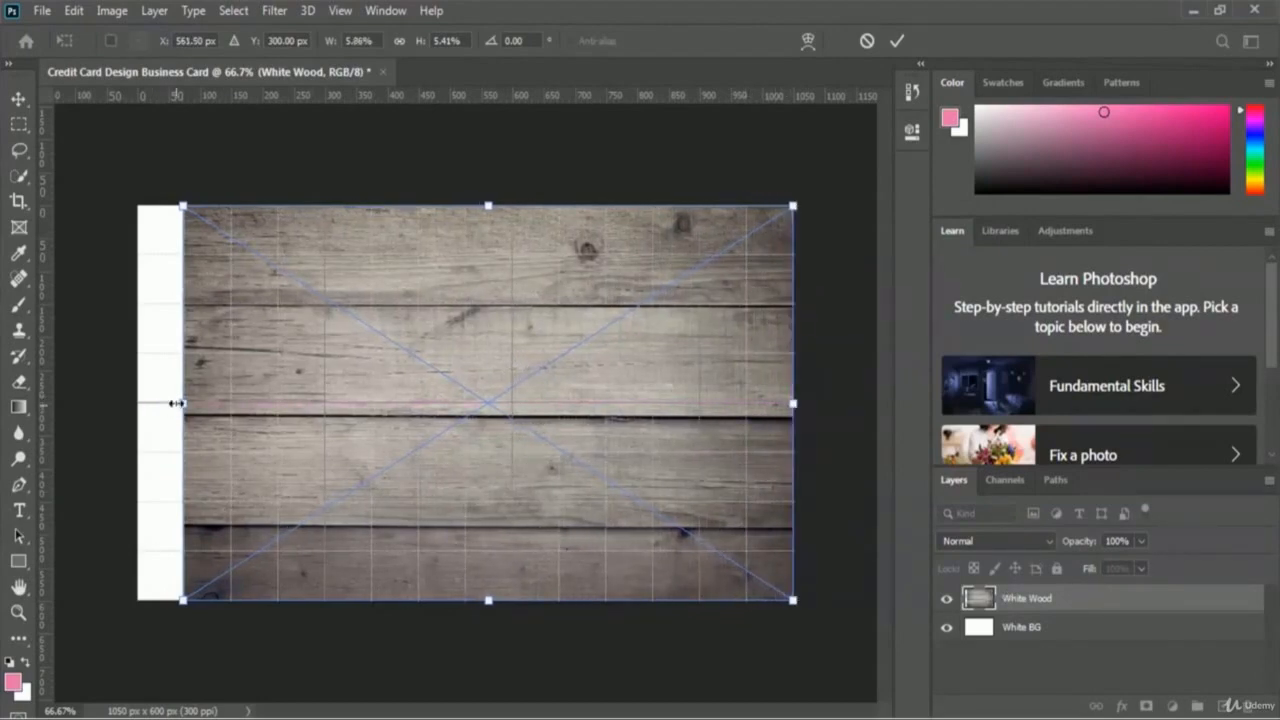
pyautogui.moveTo(178, 405); pyautogui.dragTo(137, 404)
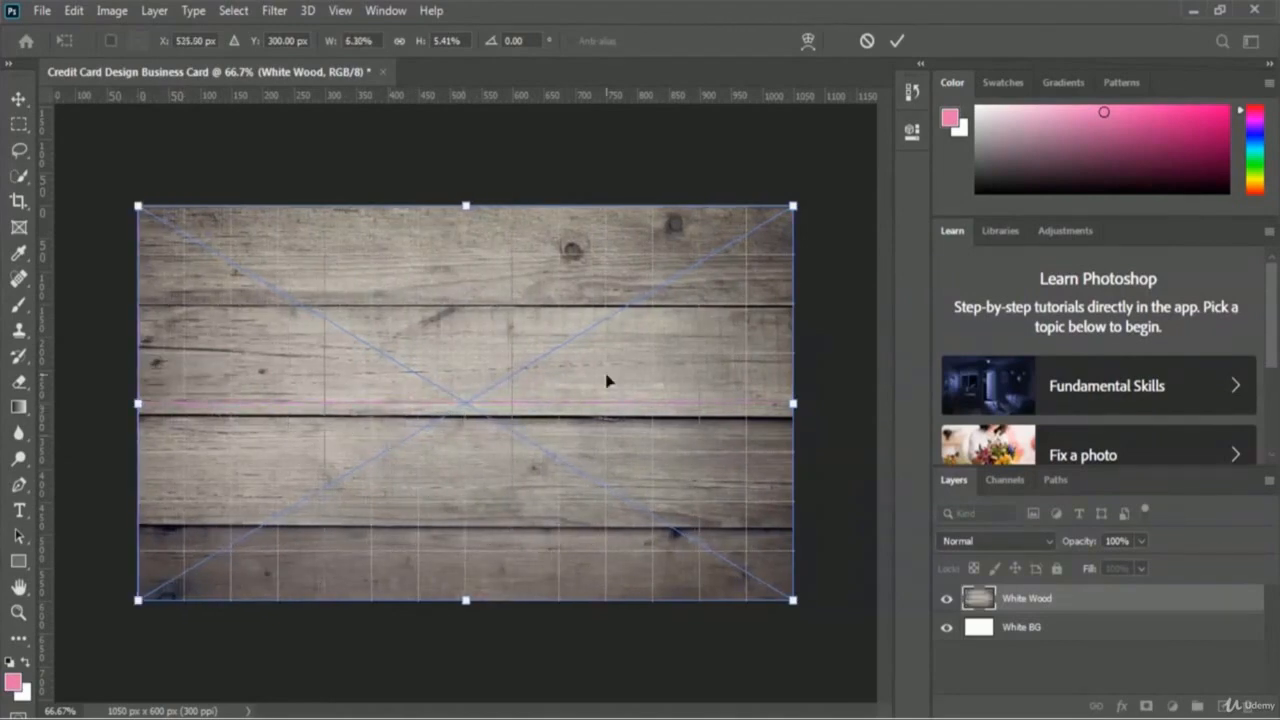
pyautogui.click(897, 42)
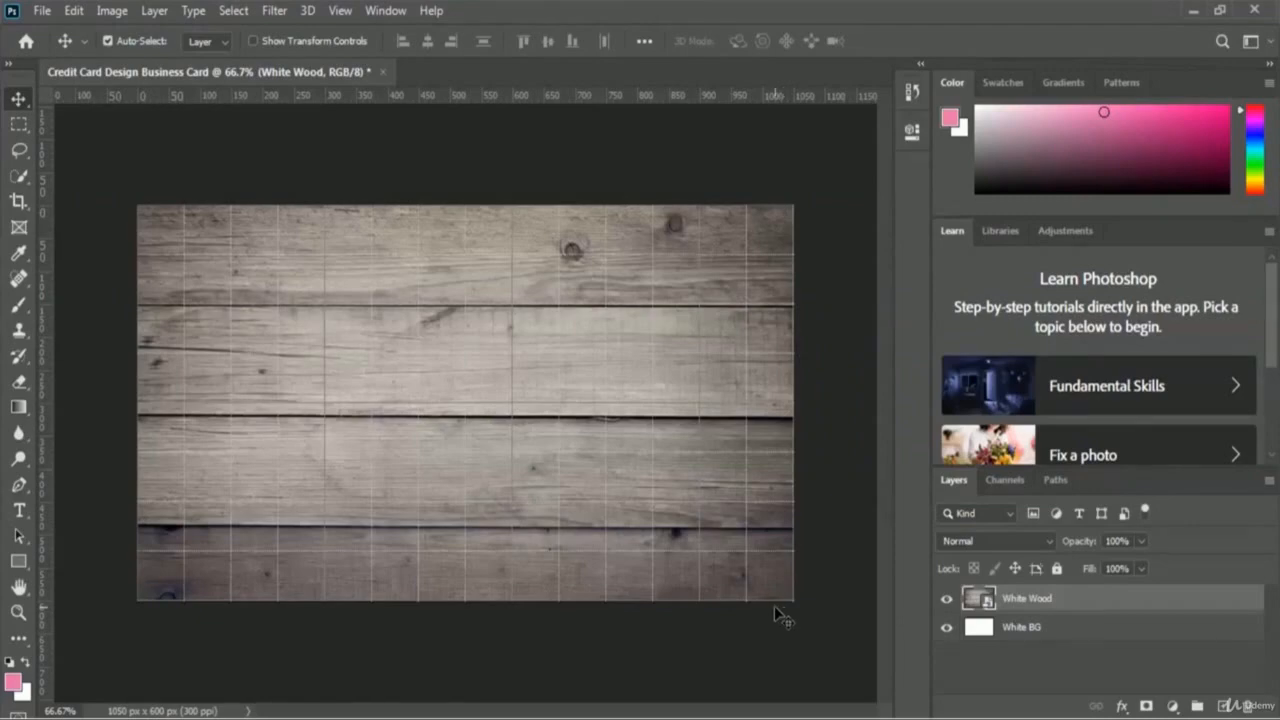
pyautogui.click(18, 563)
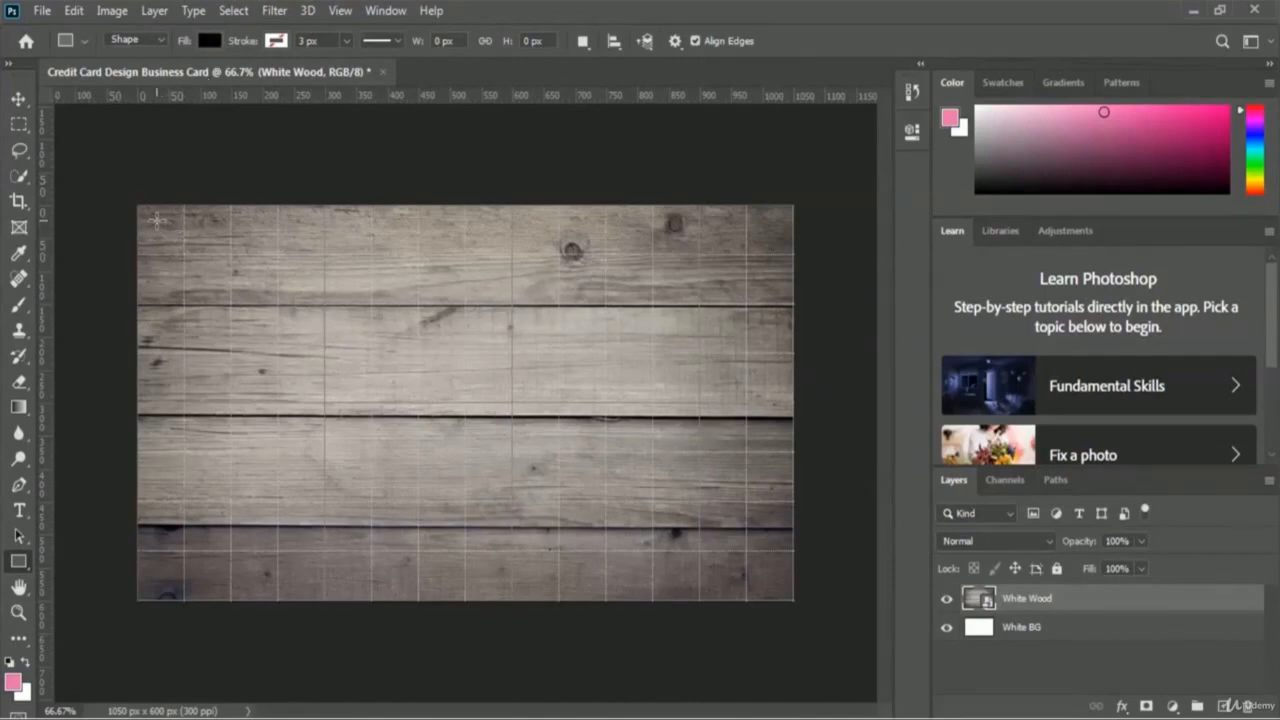
# Step: Draw a black rectangle inset over the wood with 30 px rounded corners
pyautogui.moveTo(157, 220); pyautogui.dragTo(774, 579)
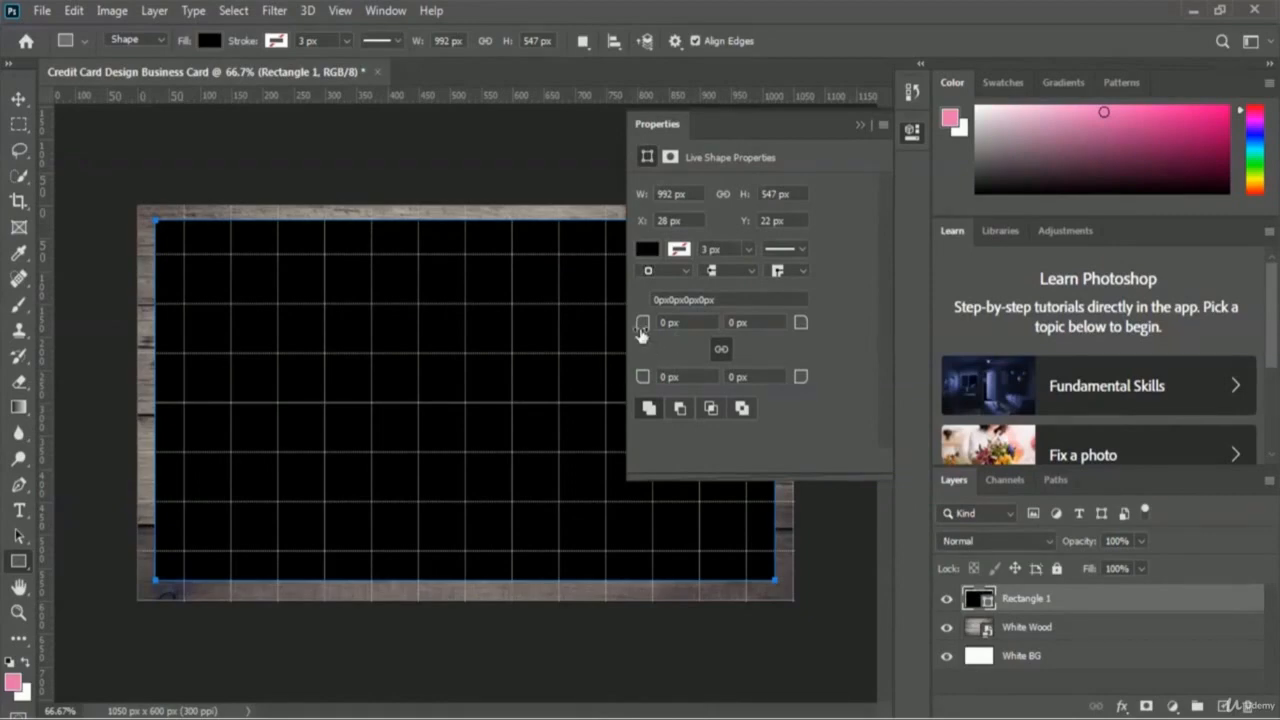
pyautogui.moveTo(641, 334); pyautogui.dragTo(669, 342)
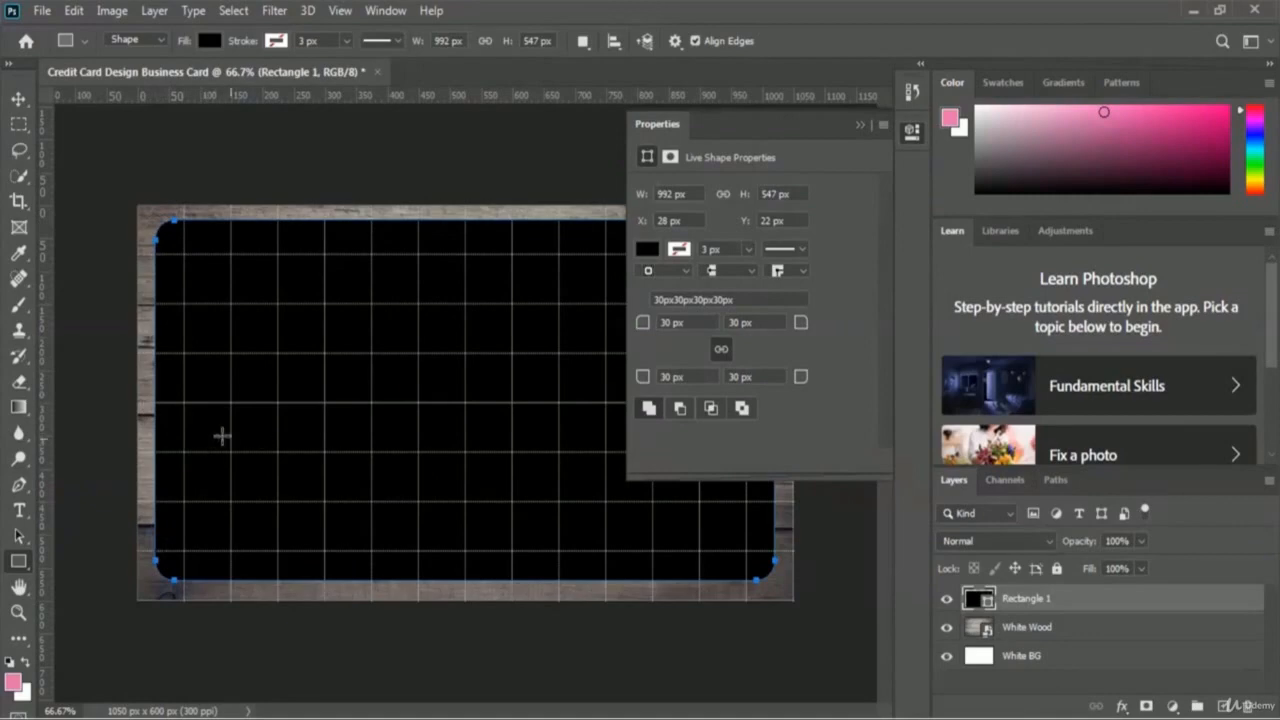
pyautogui.click(860, 124)
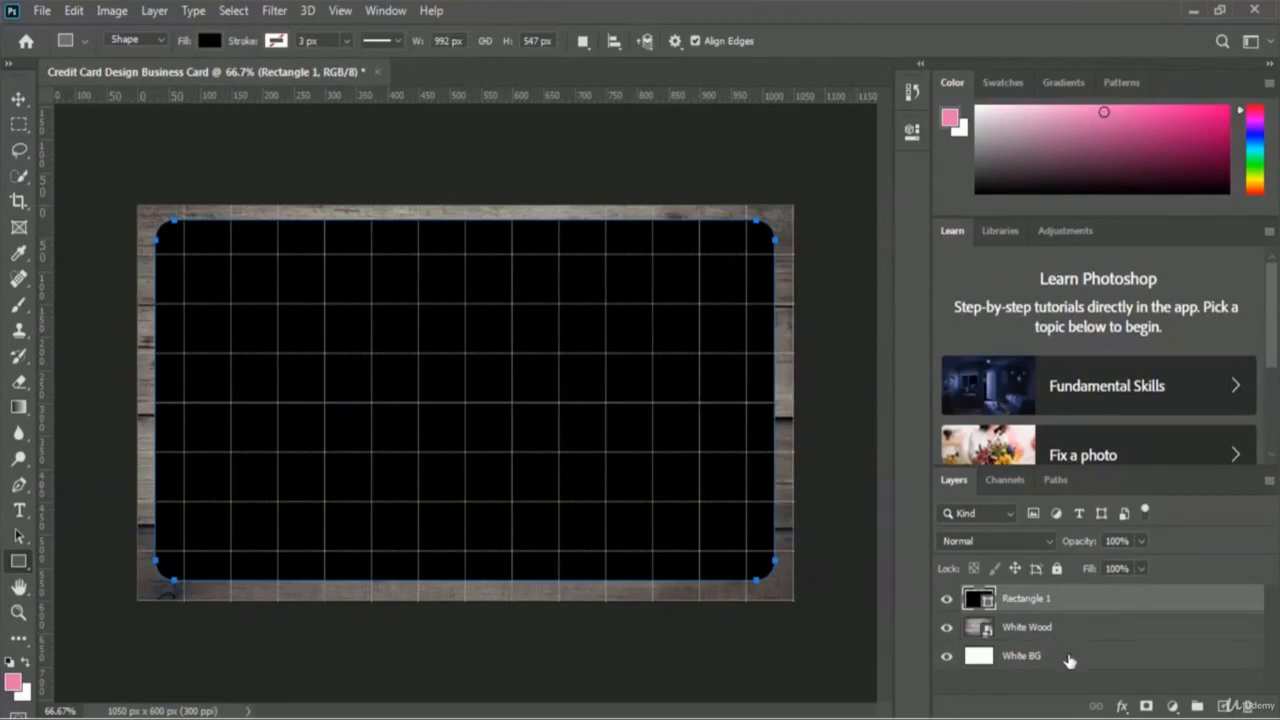
# Step: Rename the Rectangle 1 layer to 'Card Shape Black'
pyautogui.doubleClick(1025, 598)
pyautogui.write('Card')
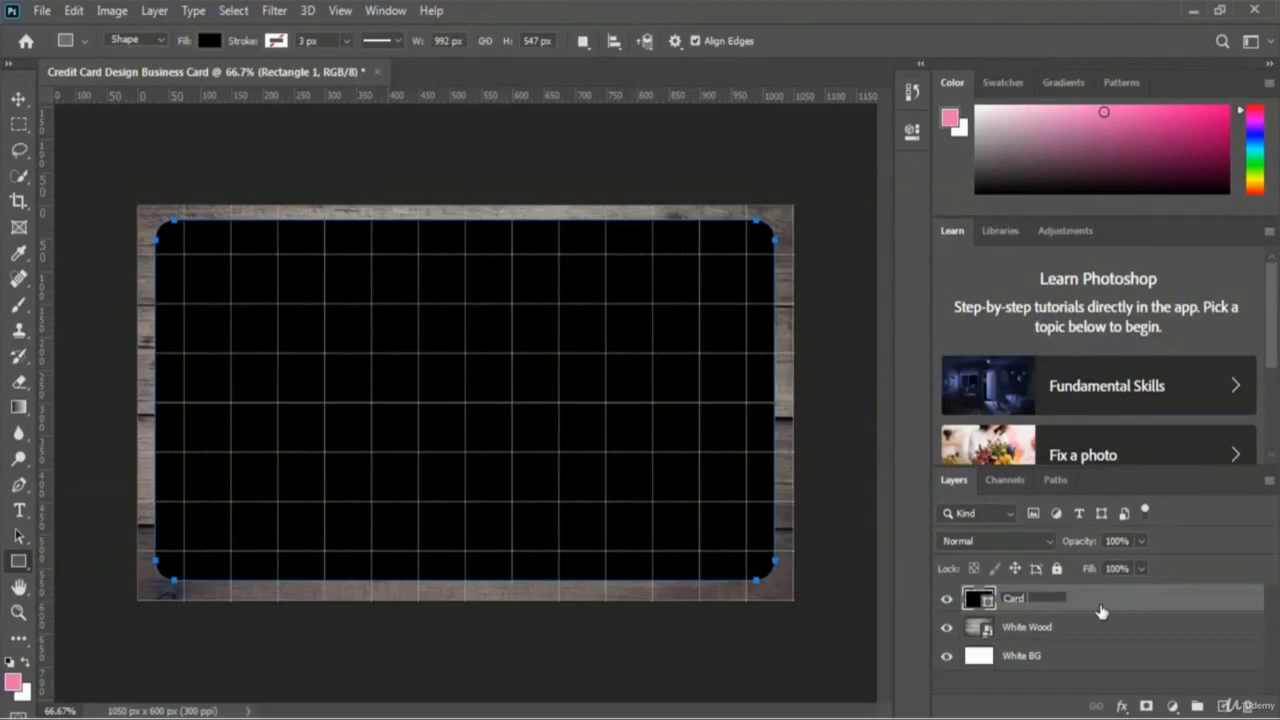
pyautogui.write(' Shape Black')
pyautogui.press('Return')
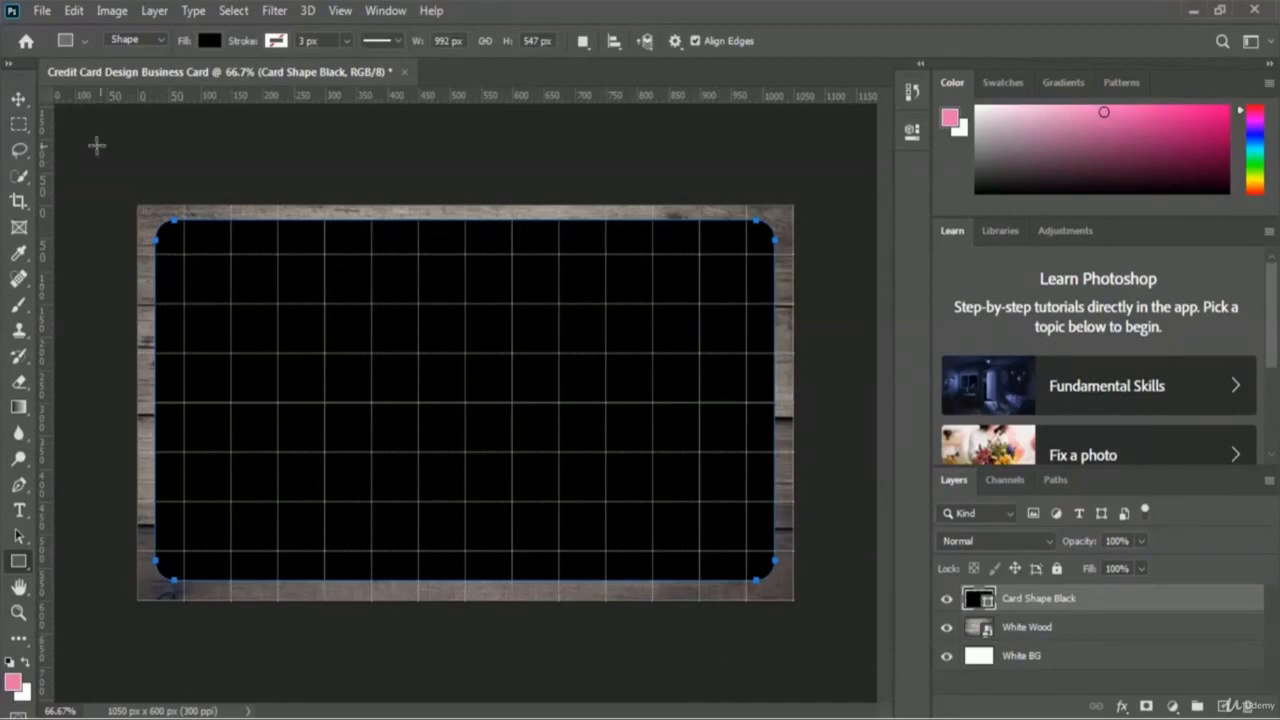
pyautogui.click(44, 11)
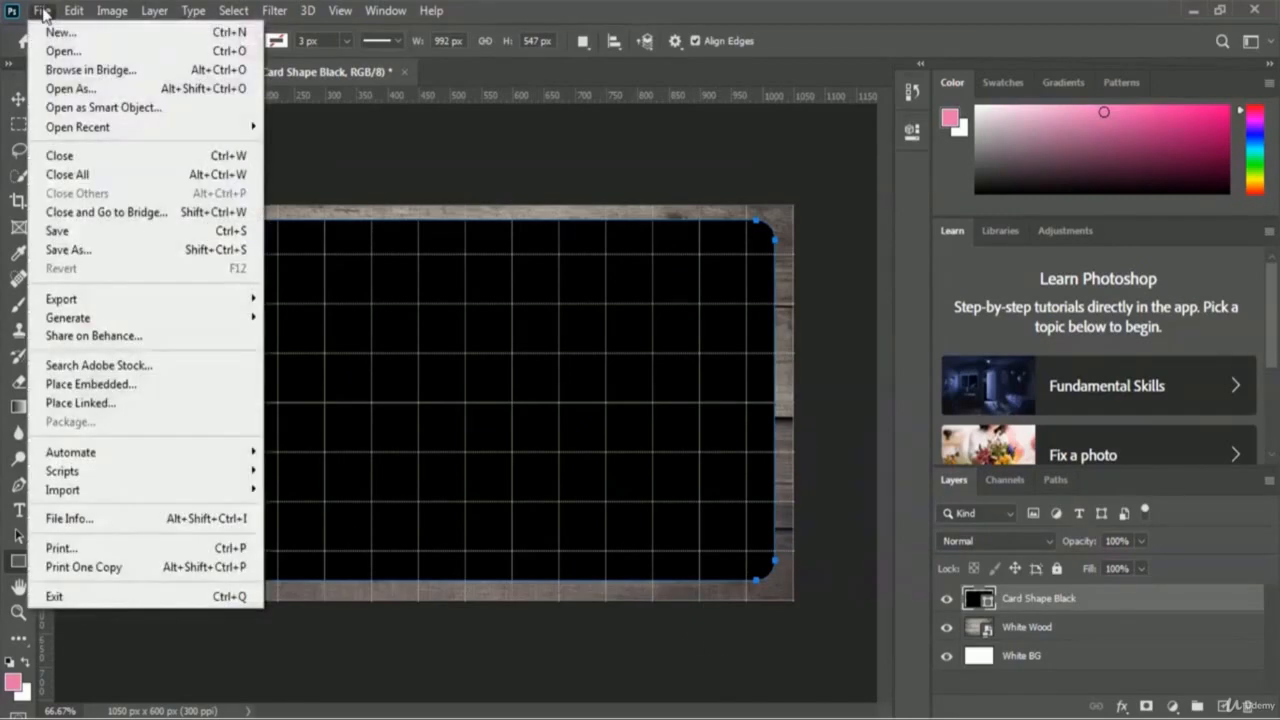
# Step: Embed the Black Leaf image and stretch it edge to edge across the card
pyautogui.click(192, 392)
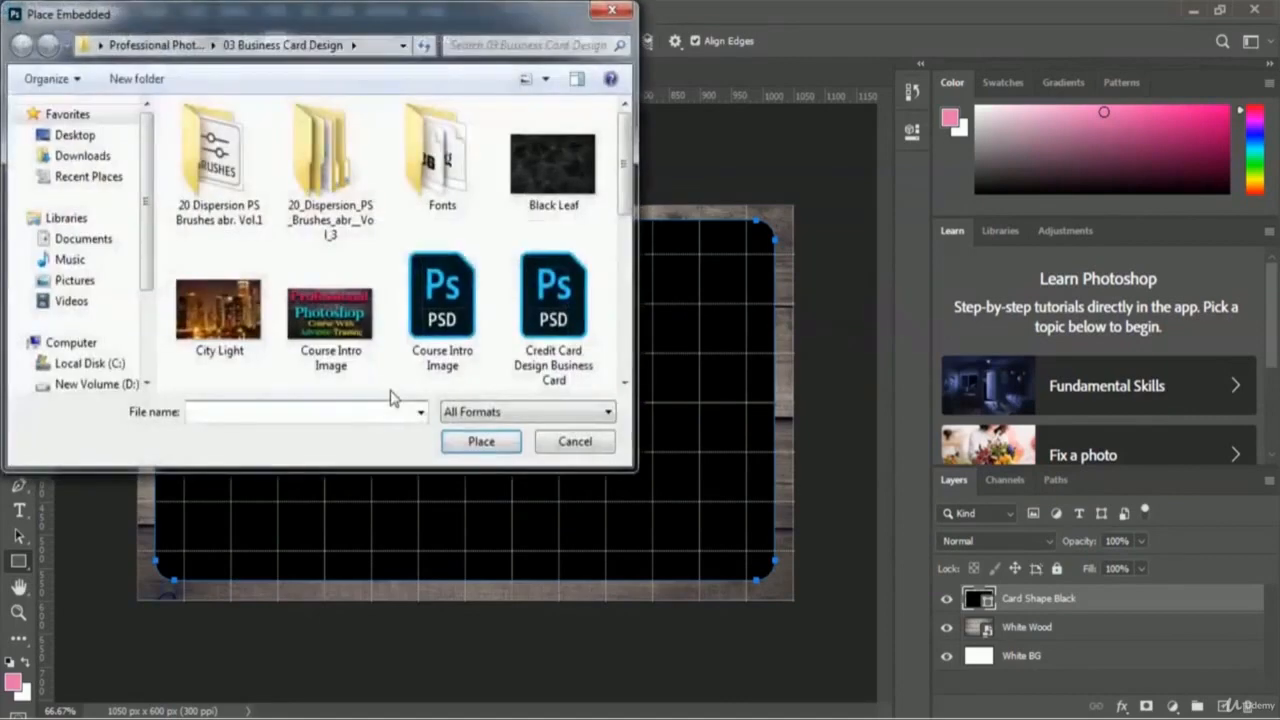
pyautogui.click(548, 176)
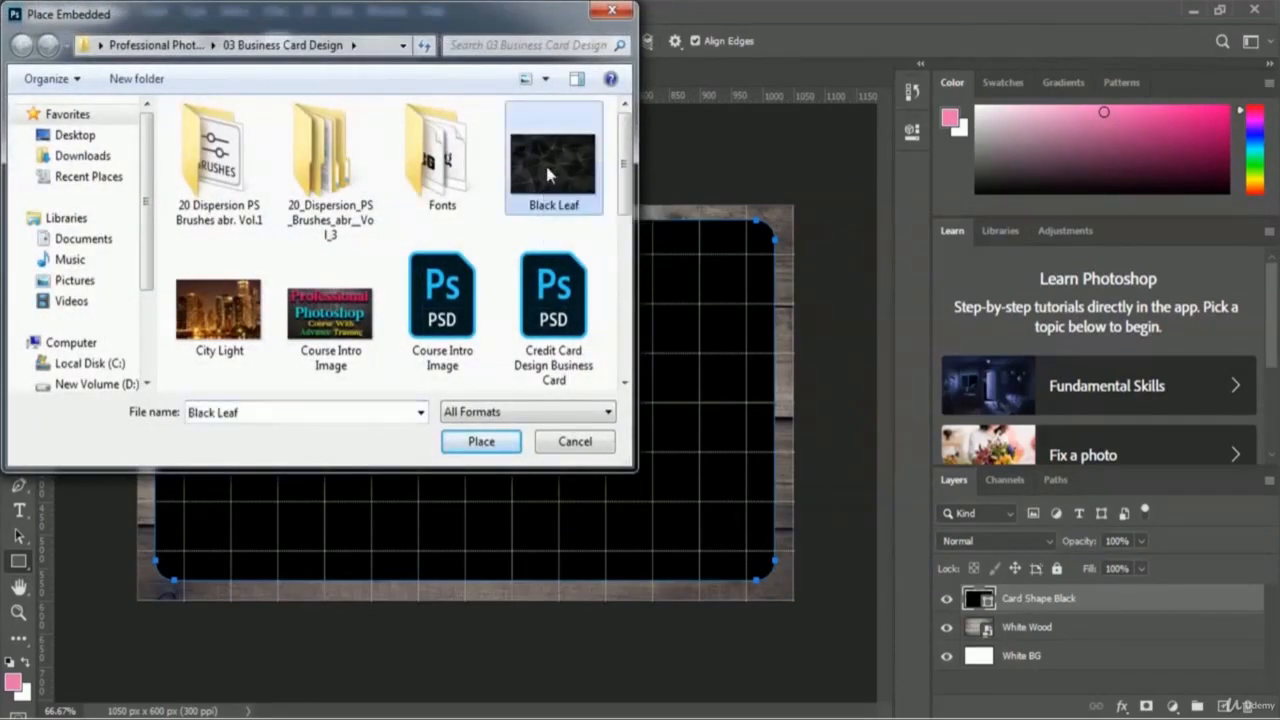
pyautogui.click(478, 442)
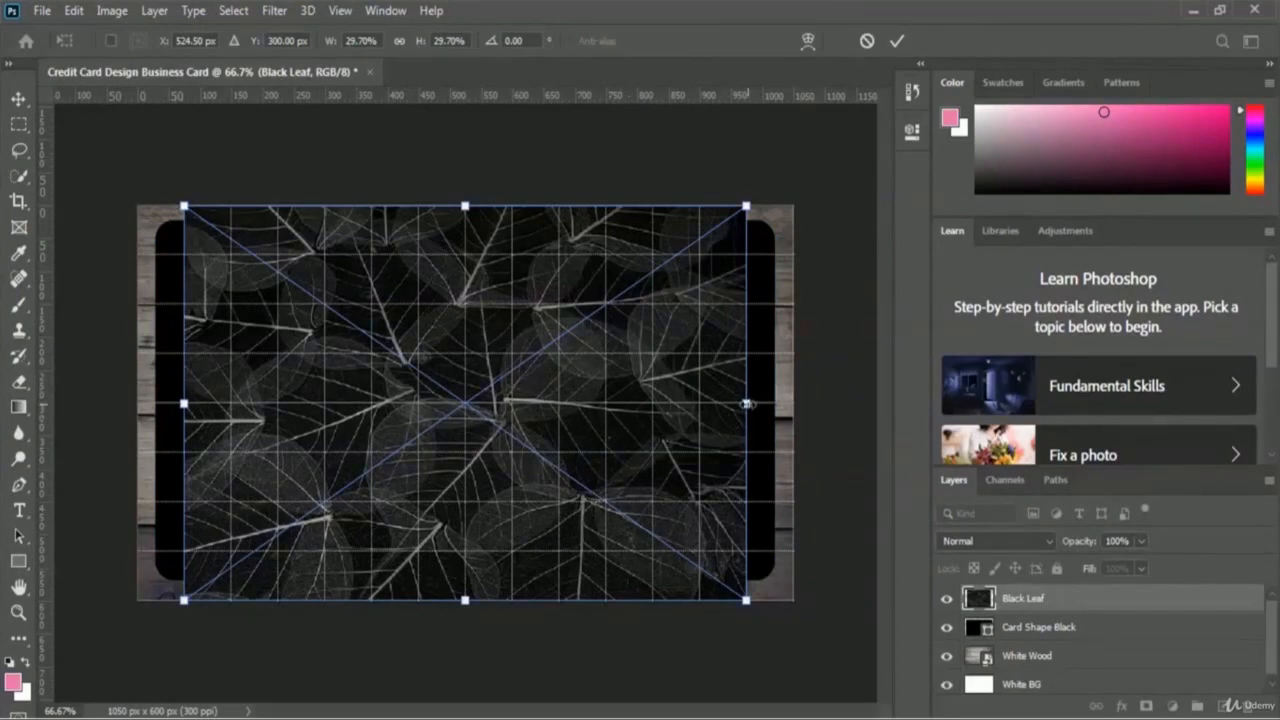
pyautogui.moveTo(746, 403); pyautogui.dragTo(792, 400)
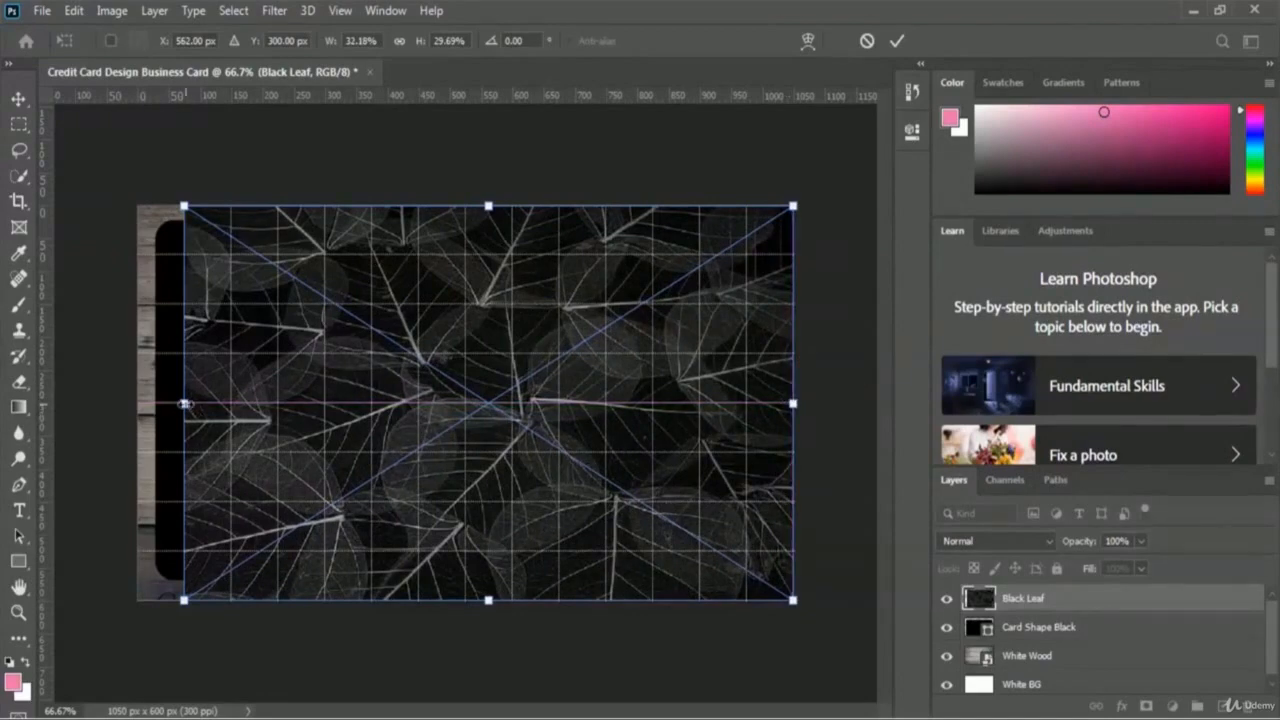
pyautogui.moveTo(184, 403); pyautogui.dragTo(138, 403)
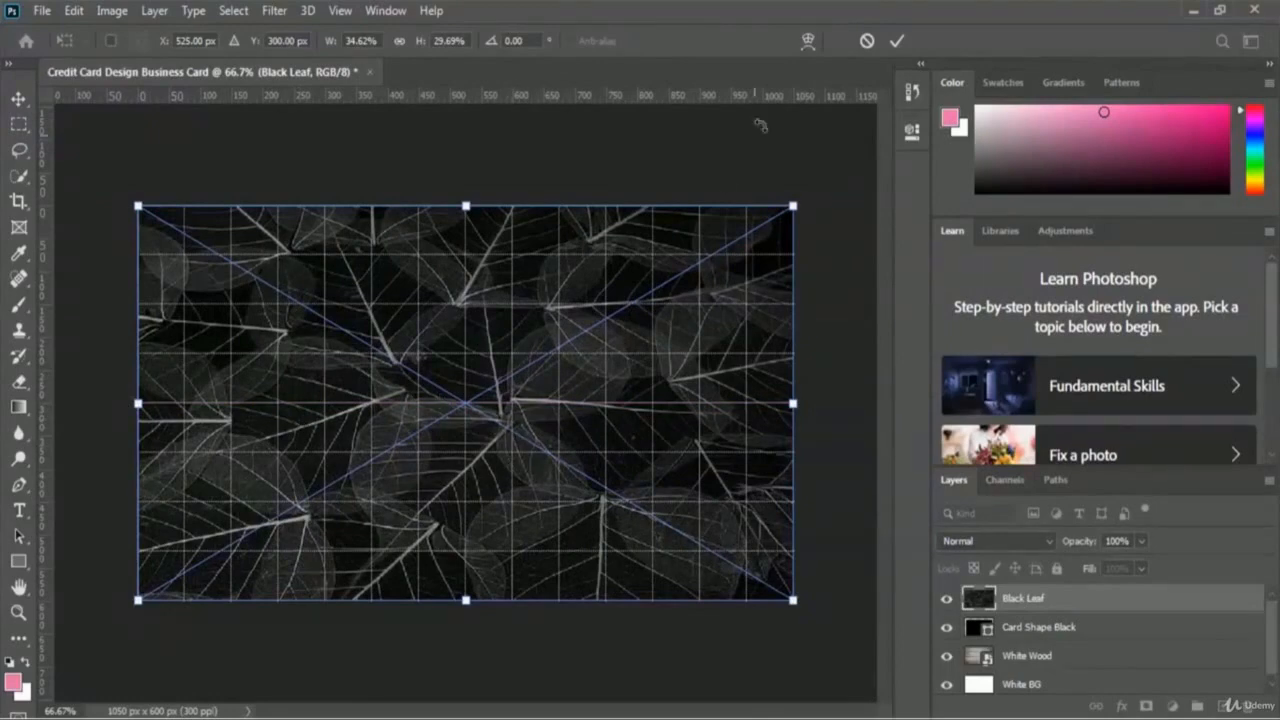
pyautogui.click(897, 41)
pyautogui.press('u')
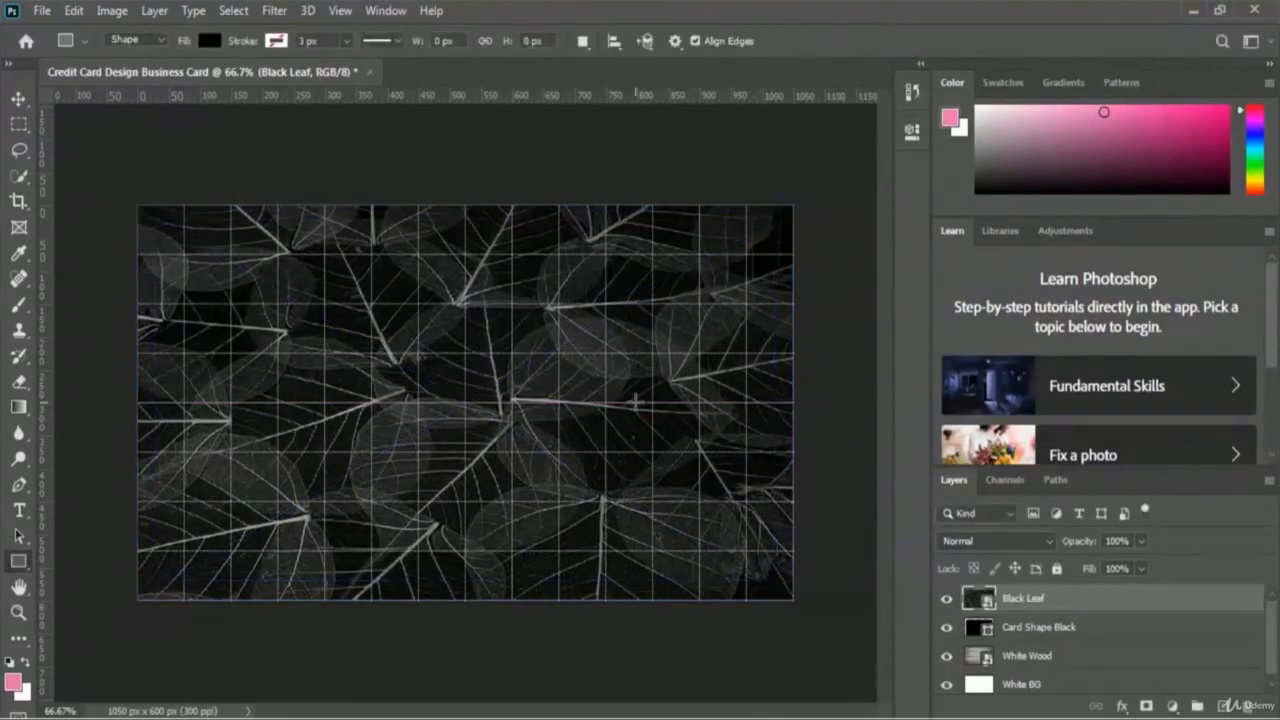
# Step: Clip the Black Leaf layer to the card shape and lower its opacity to 85%
pyautogui.rightClick(1071, 604)
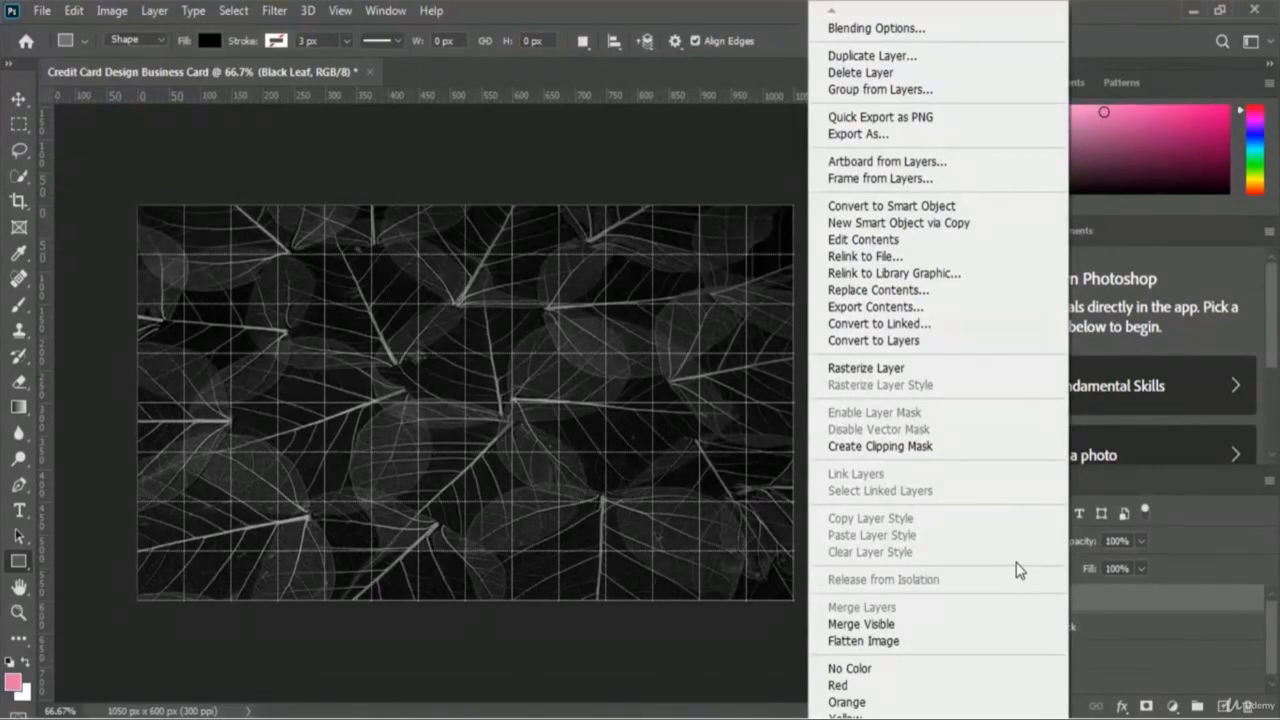
pyautogui.click(989, 453)
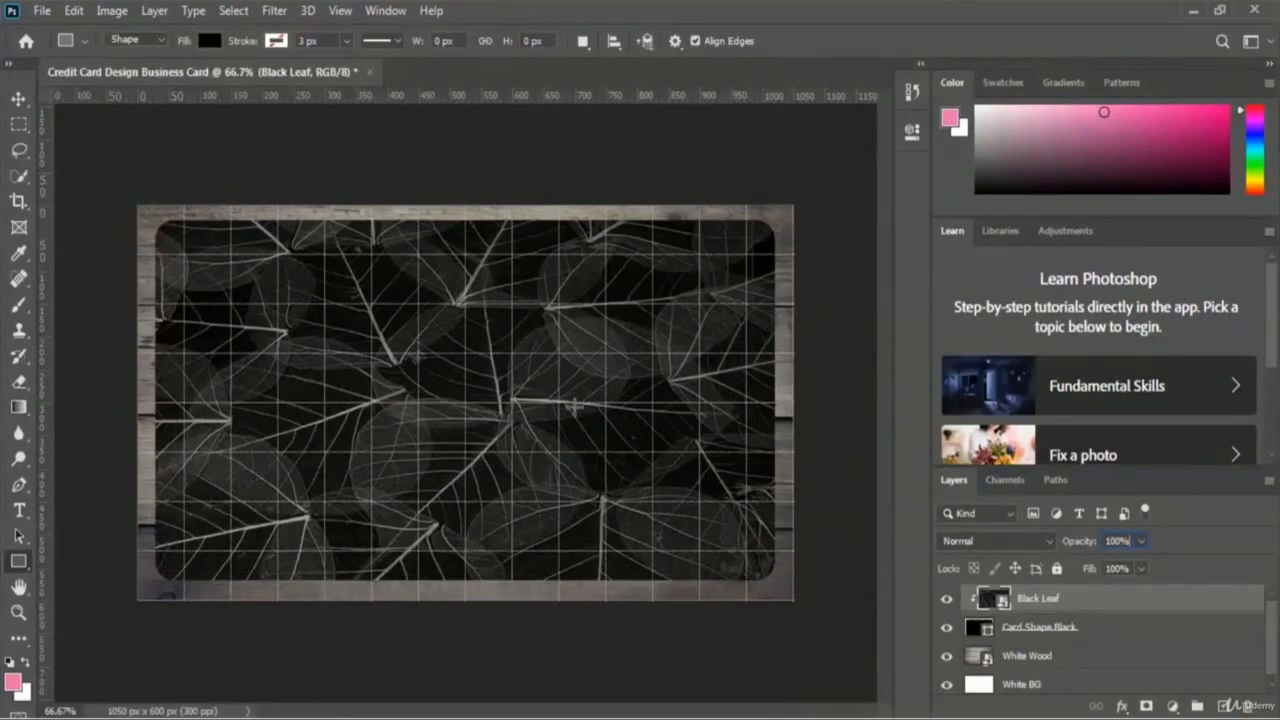
pyautogui.click(1142, 541)
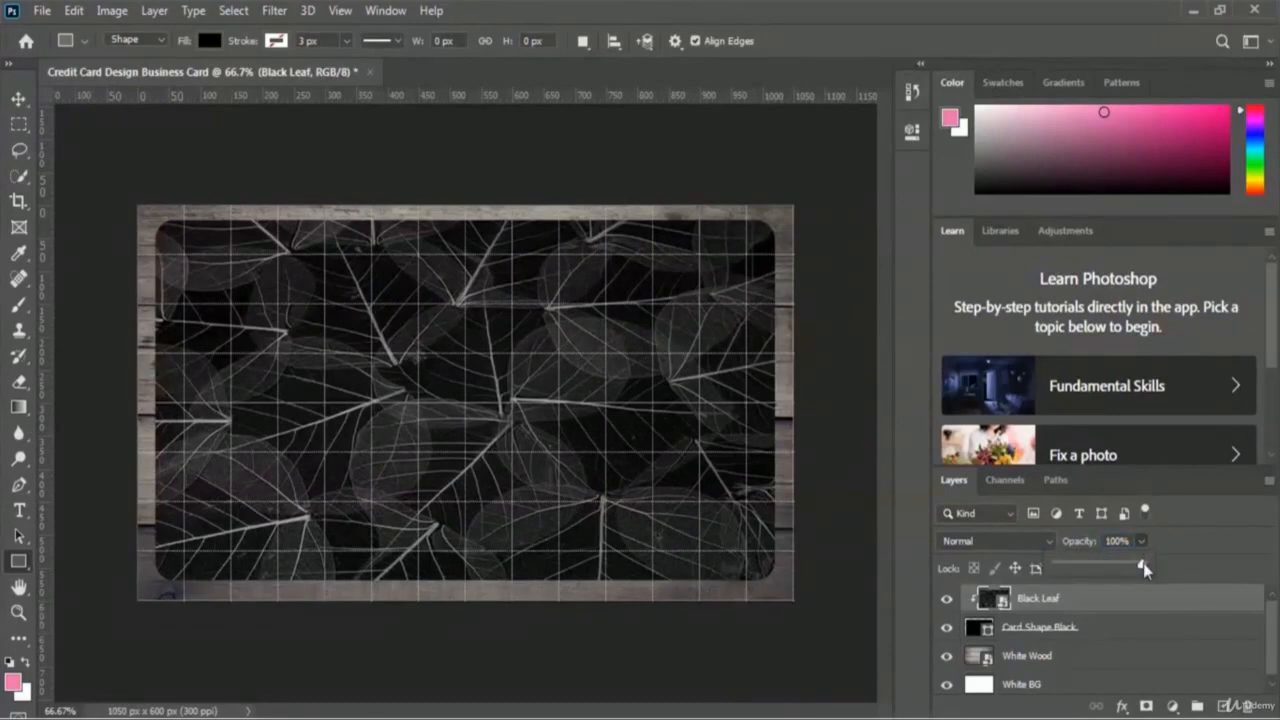
pyautogui.moveTo(1143, 566); pyautogui.dragTo(1127, 566)
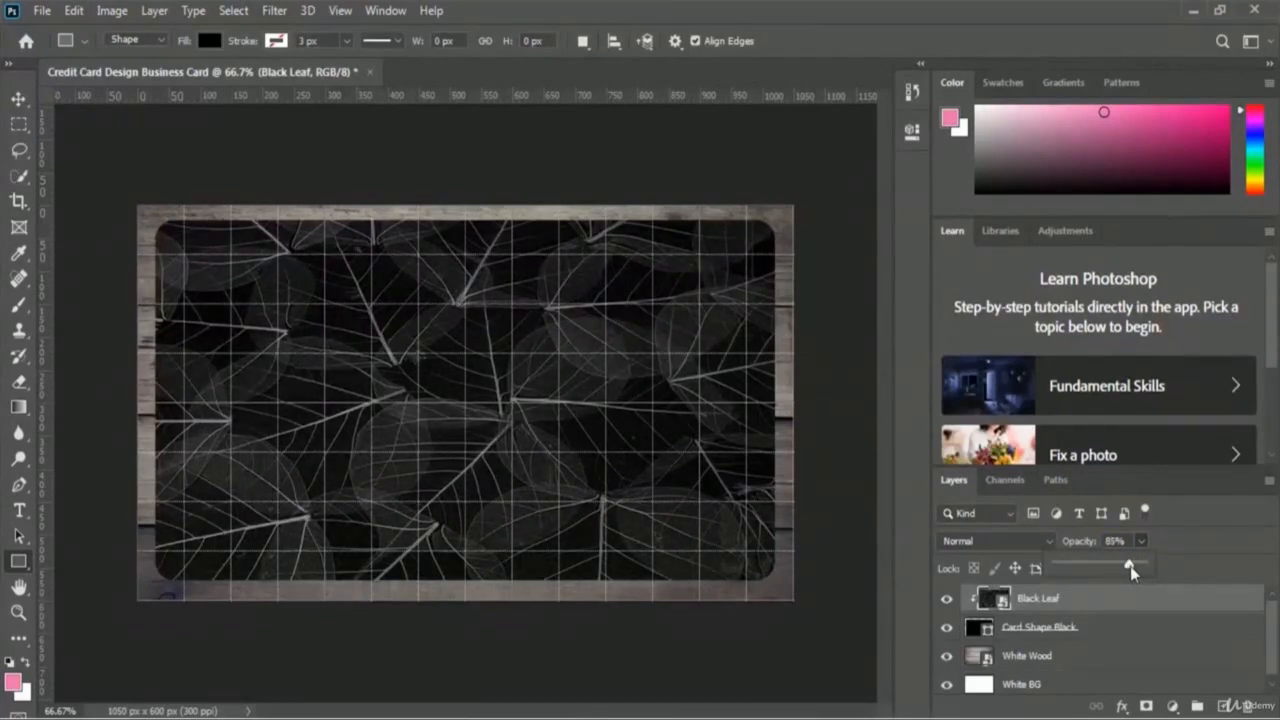
pyautogui.click(1195, 538)
# Step: Select Black Leaf together with Card Shape Black and convert both into one smart object
pyautogui.keyDown('shift'); pyautogui.click(1118, 634); pyautogui.keyUp('shift')
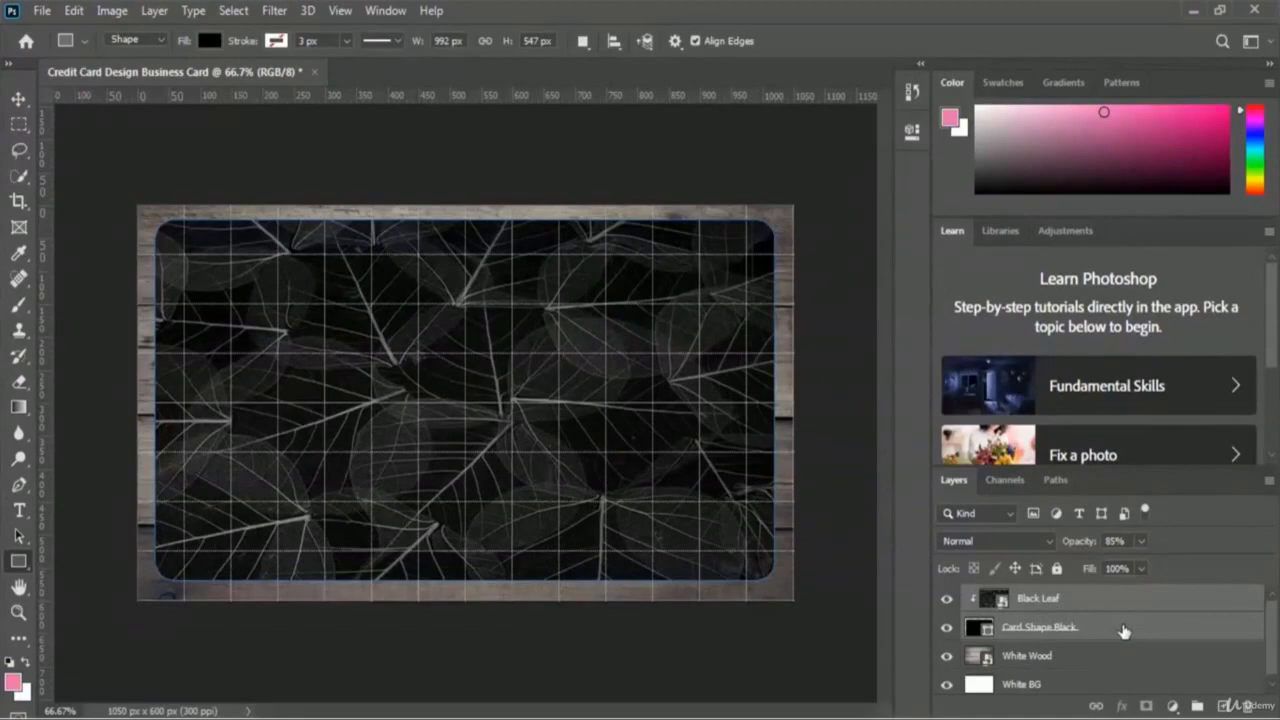
pyautogui.rightClick(1124, 631)
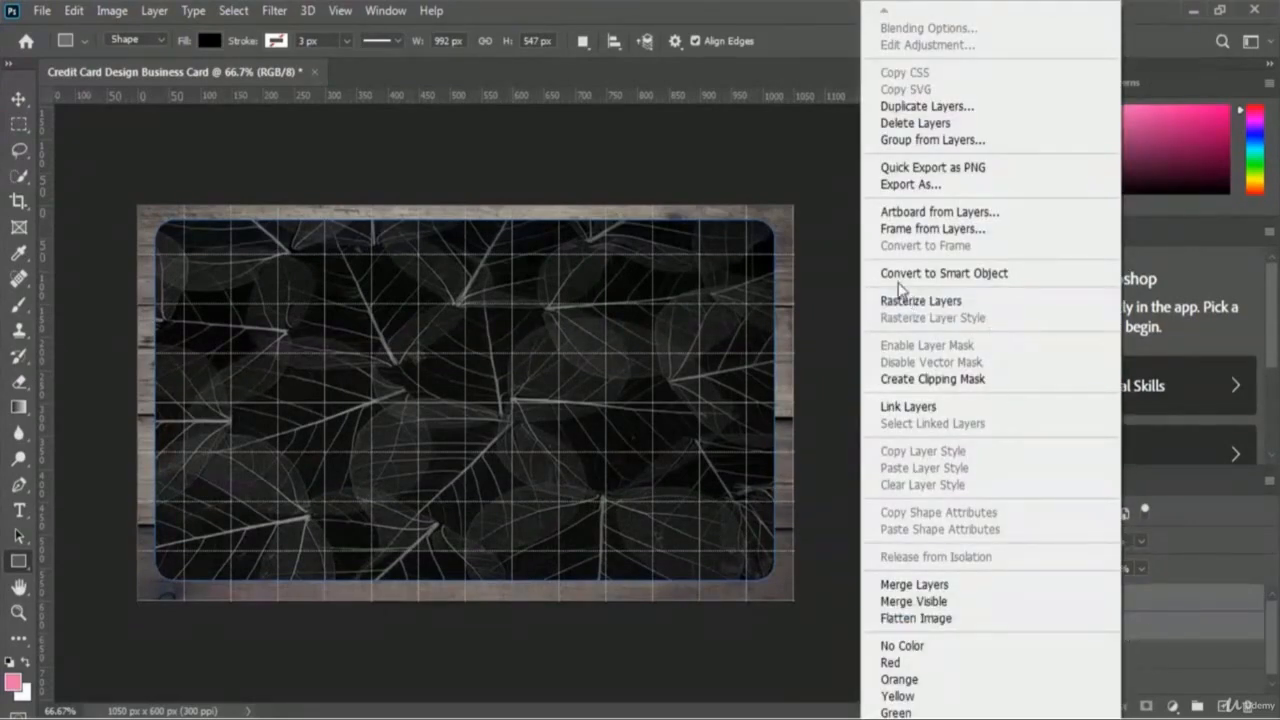
pyautogui.click(1057, 280)
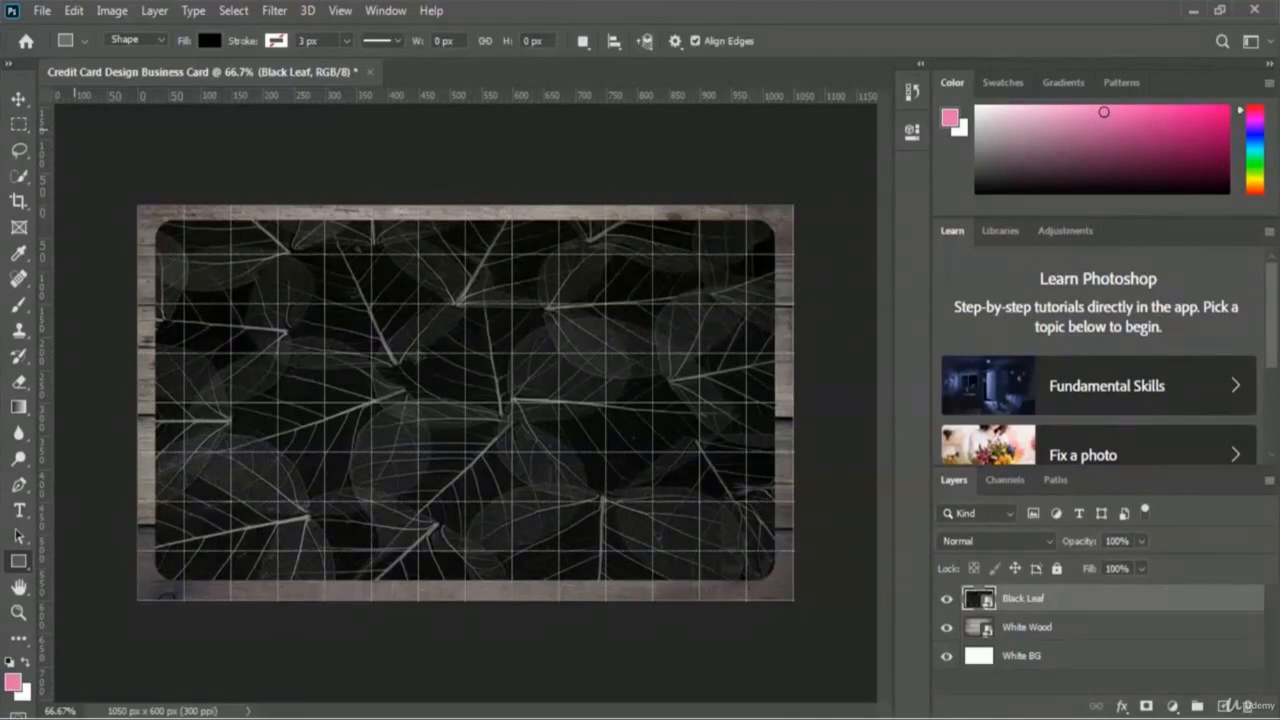
# Step: Switch to the Ellipse tool with a pure red #ff0000 fill
pyautogui.rightClick(16, 566)
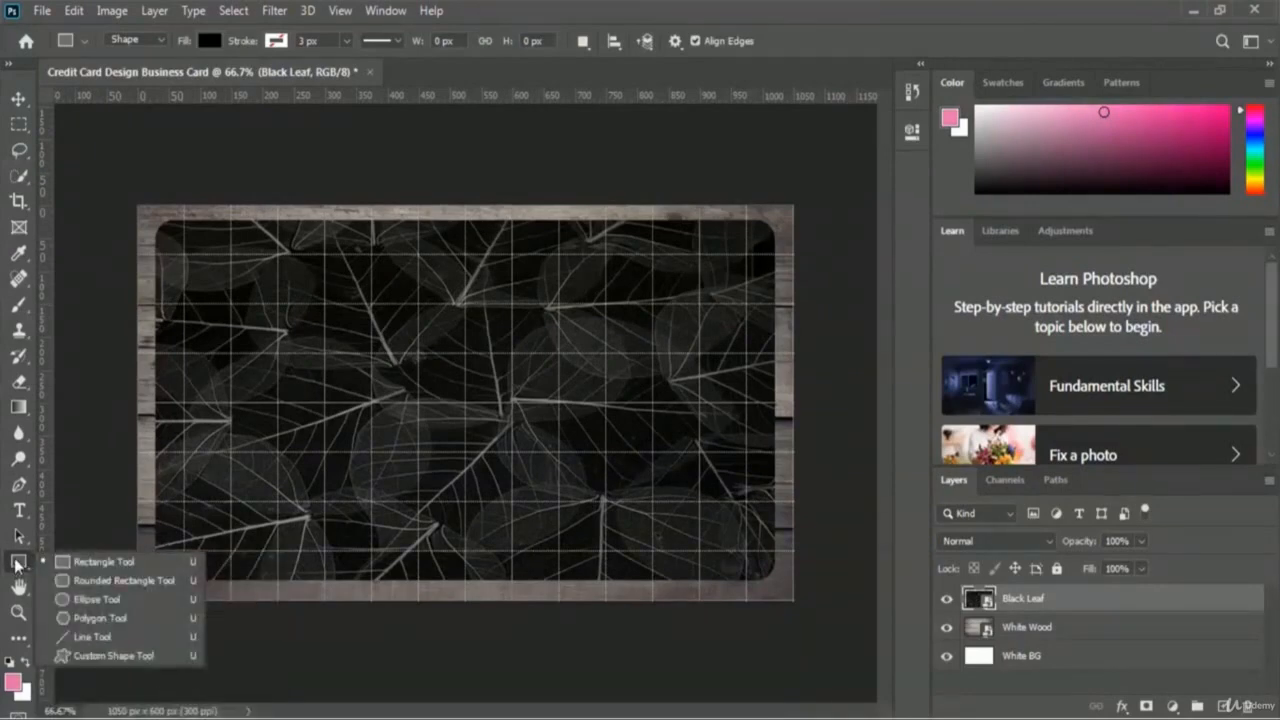
pyautogui.click(95, 600)
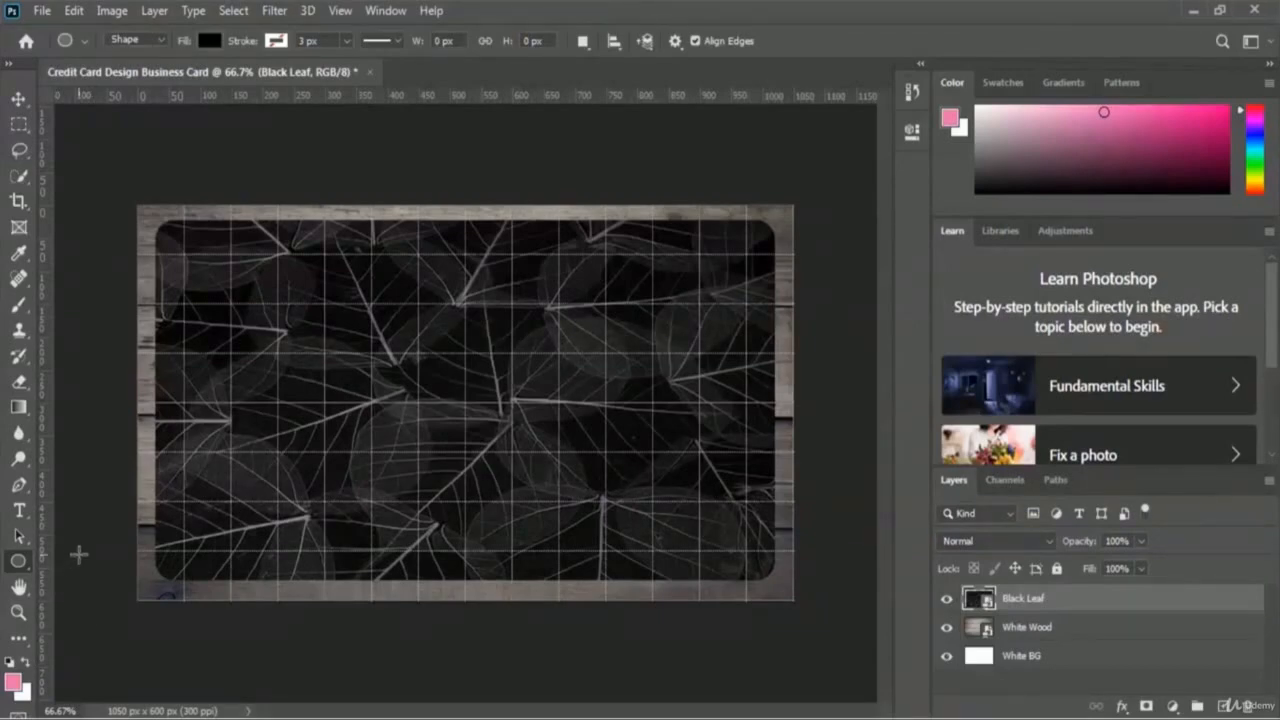
pyautogui.click(210, 42)
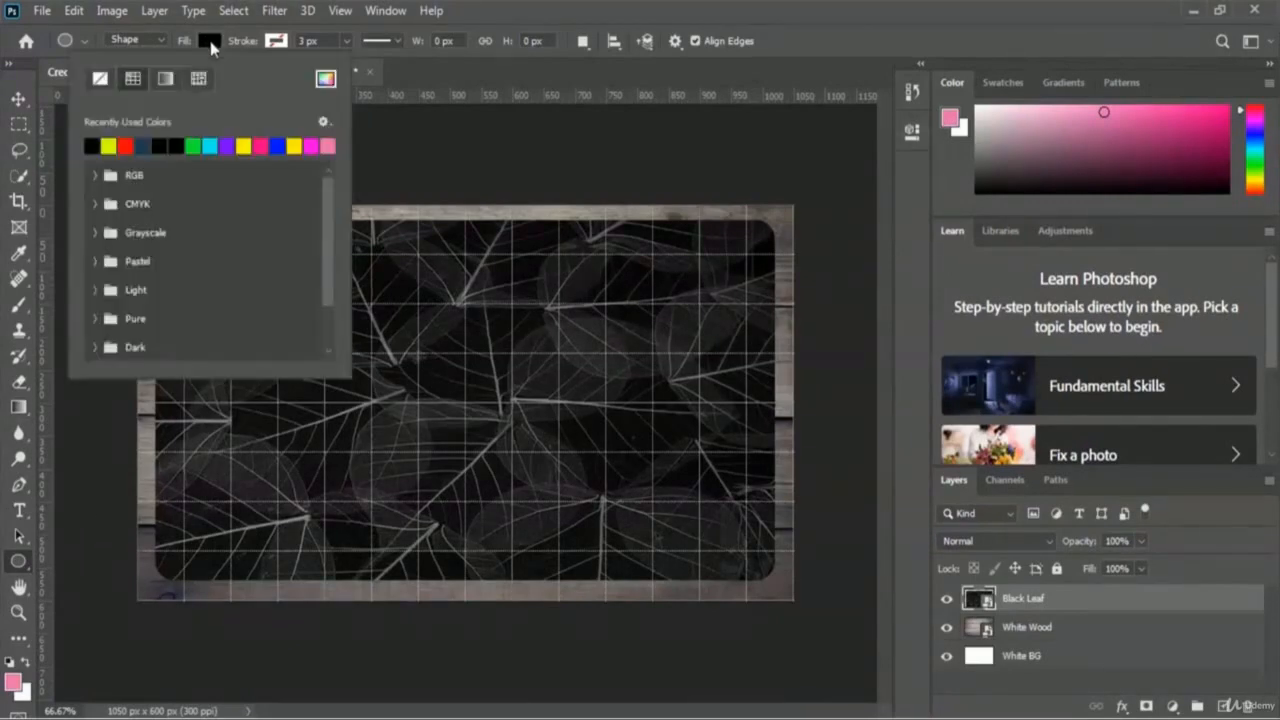
pyautogui.click(325, 78)
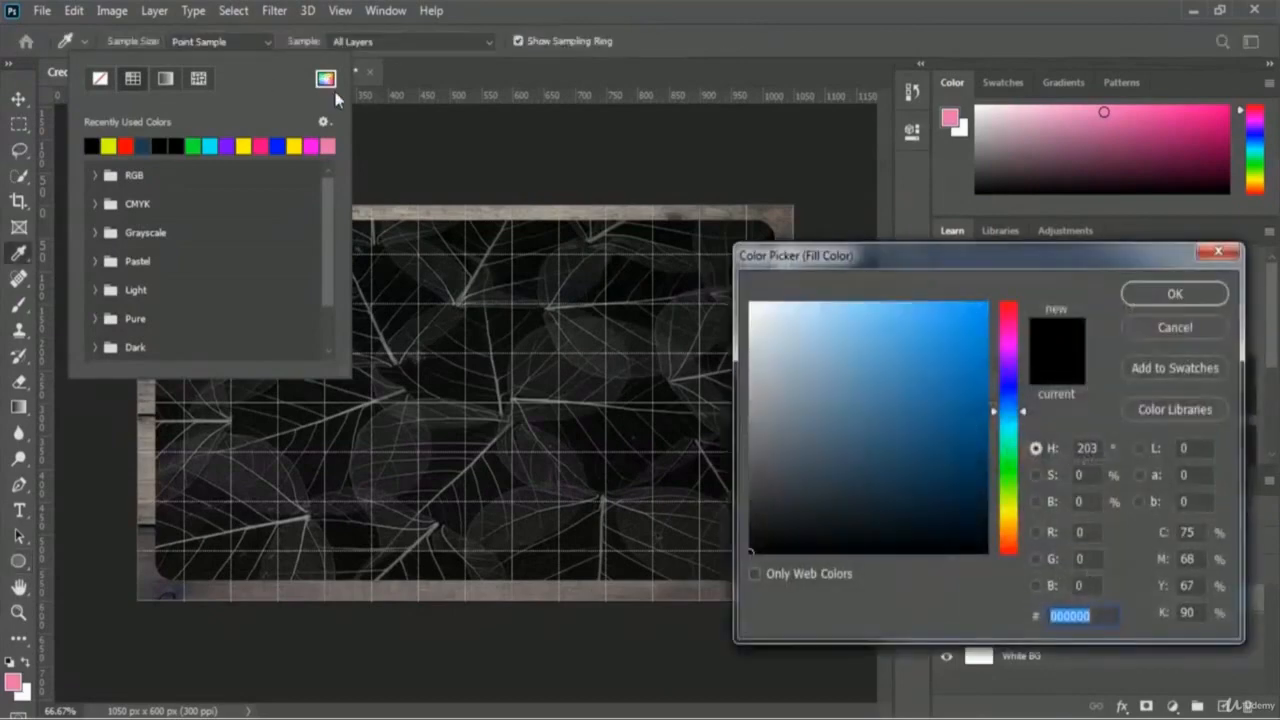
pyautogui.click(1016, 307)
pyautogui.moveTo(1021, 308); pyautogui.dragTo(1033, 268)
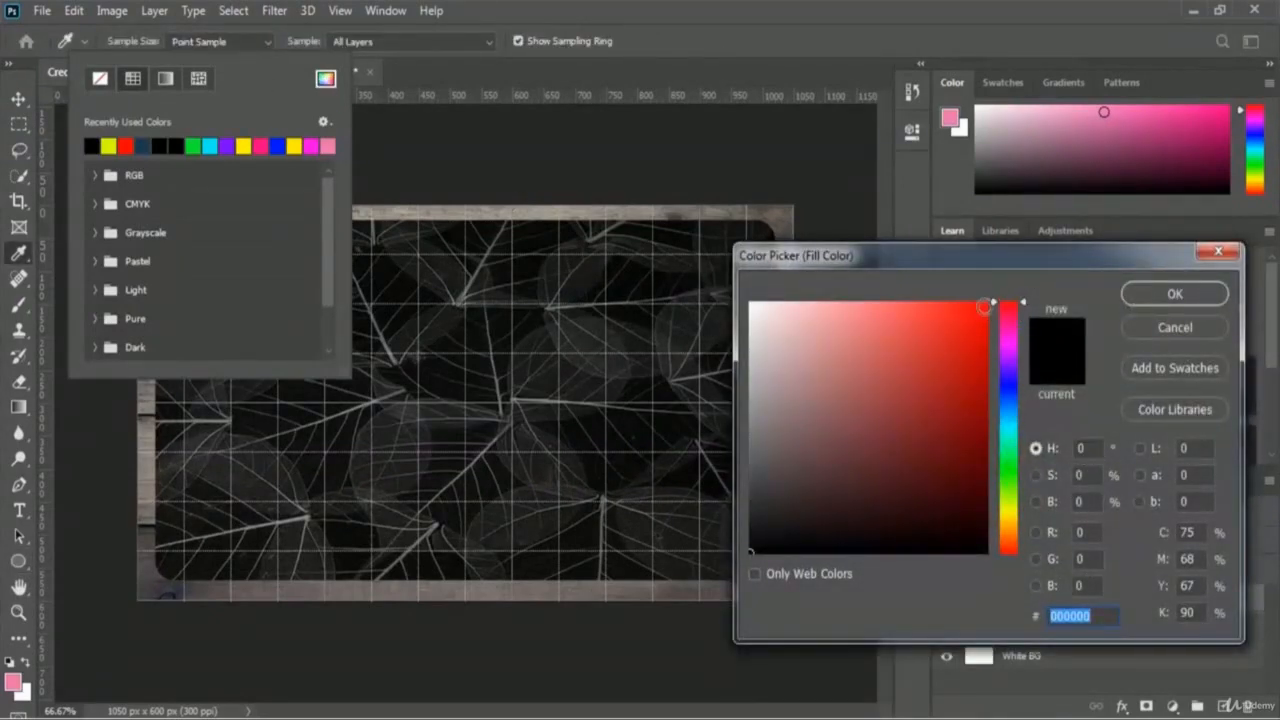
pyautogui.moveTo(986, 306); pyautogui.dragTo(1012, 281)
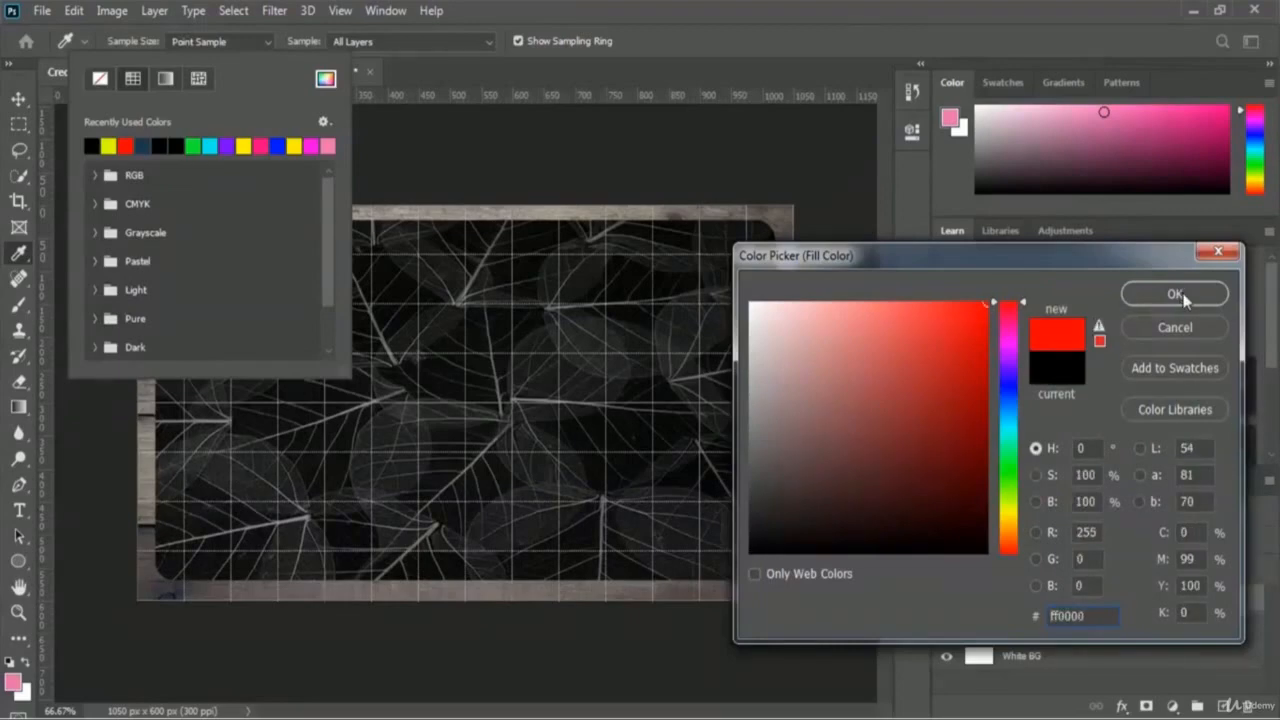
pyautogui.click(1145, 293)
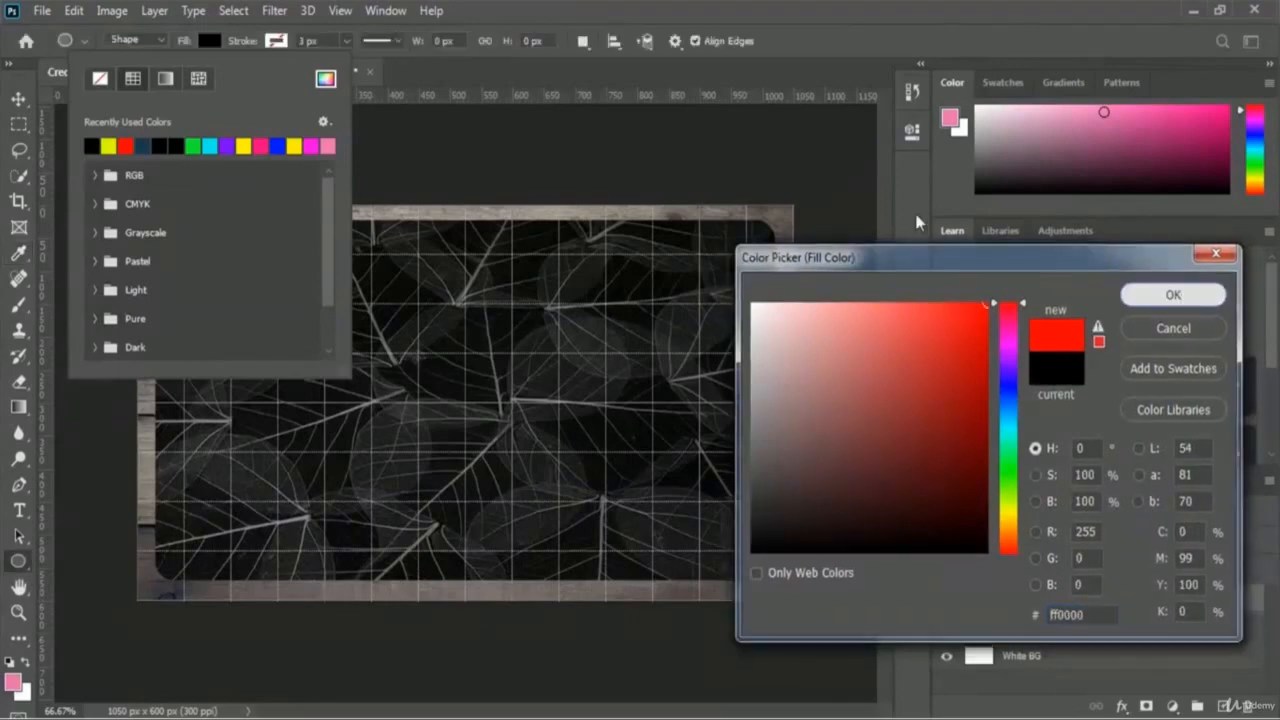
pyautogui.click(795, 47)
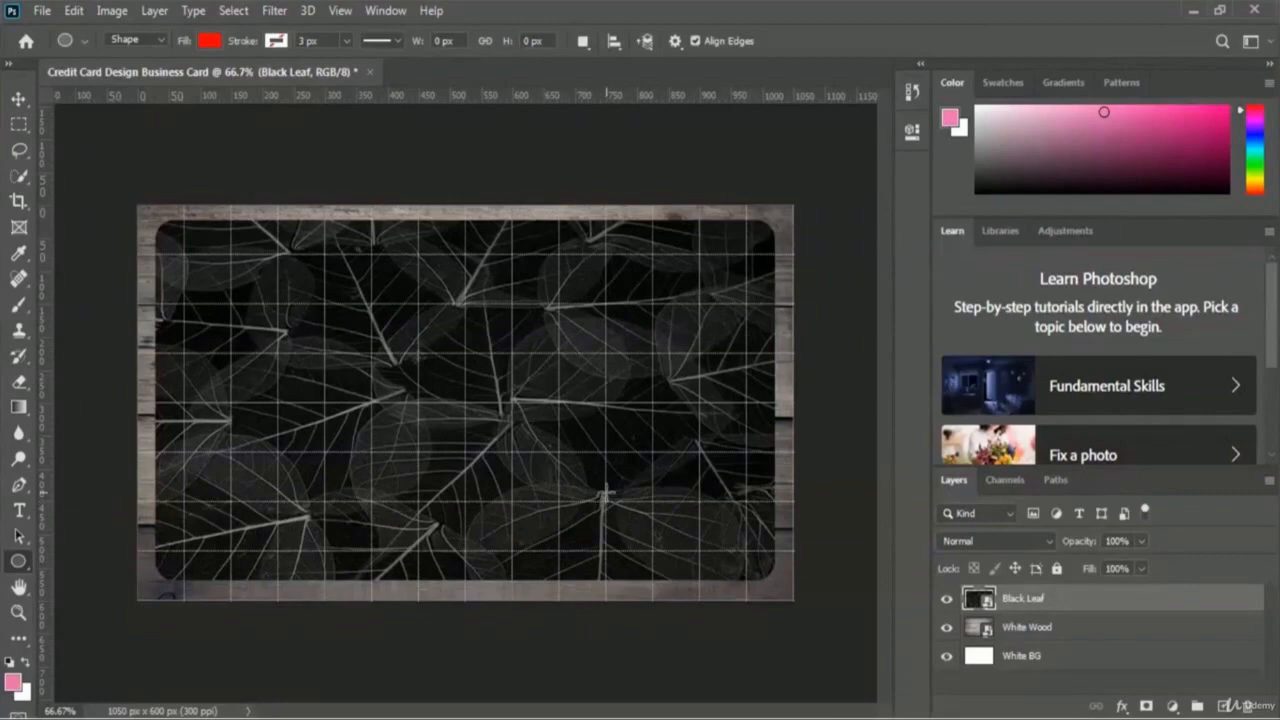
# Step: Draw a 122 px circle near the card's lower right and name its layer 'Red Circle'
pyautogui.moveTo(604, 492); pyautogui.dragTo(742, 568)
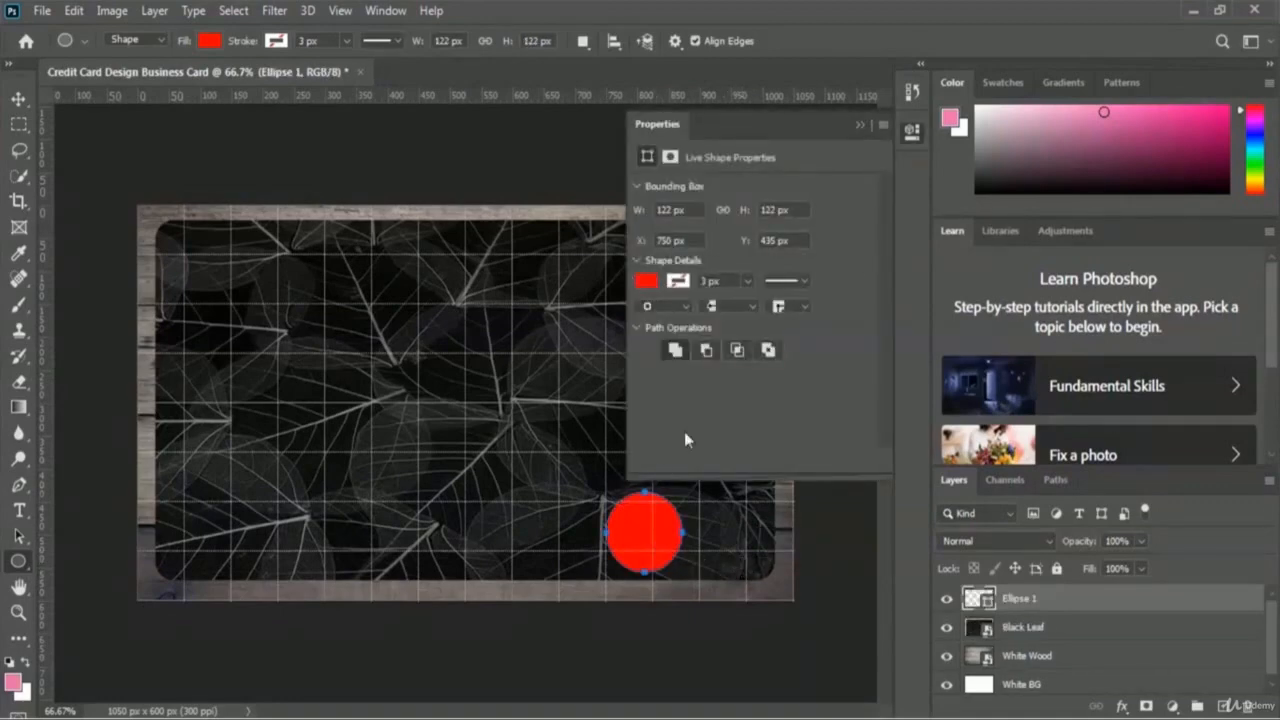
pyautogui.click(857, 127)
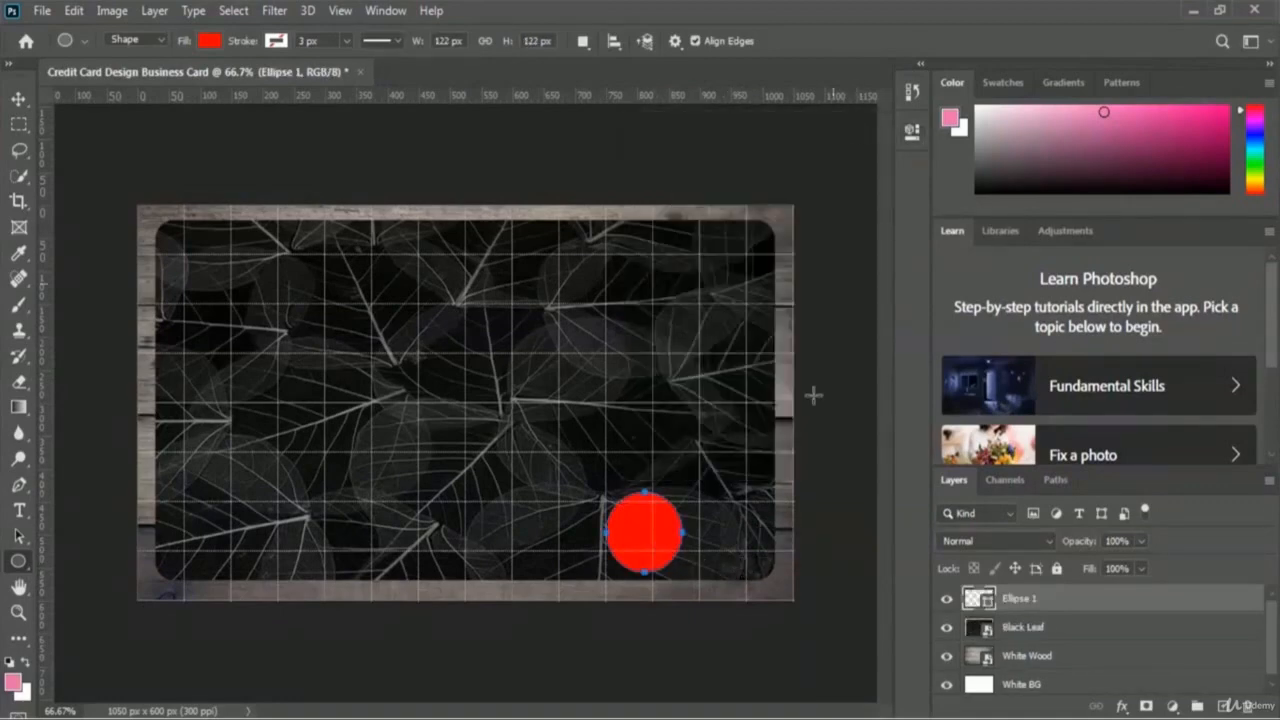
pyautogui.doubleClick(1020, 598)
pyautogui.write('Red Circle')
pyautogui.press('Return')
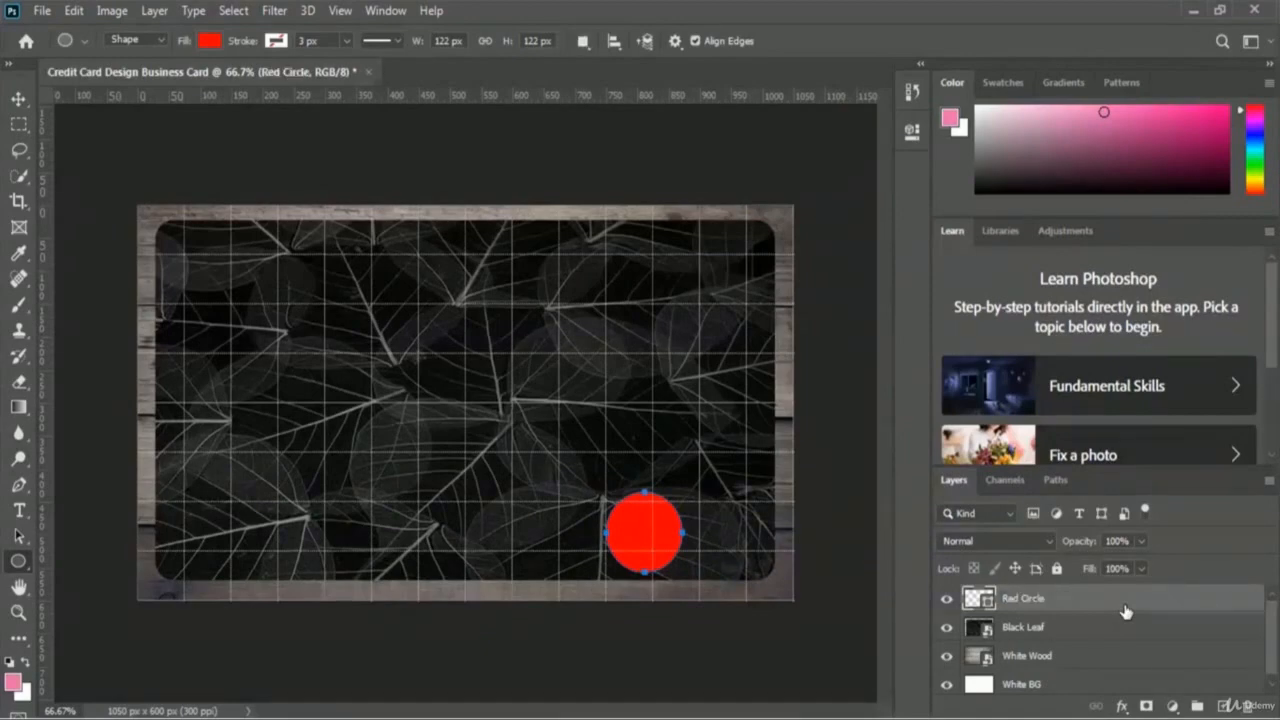
# Step: Duplicate the Red Circle layer as a new layer named 'Yellow Circle'
pyautogui.rightClick(1059, 603)
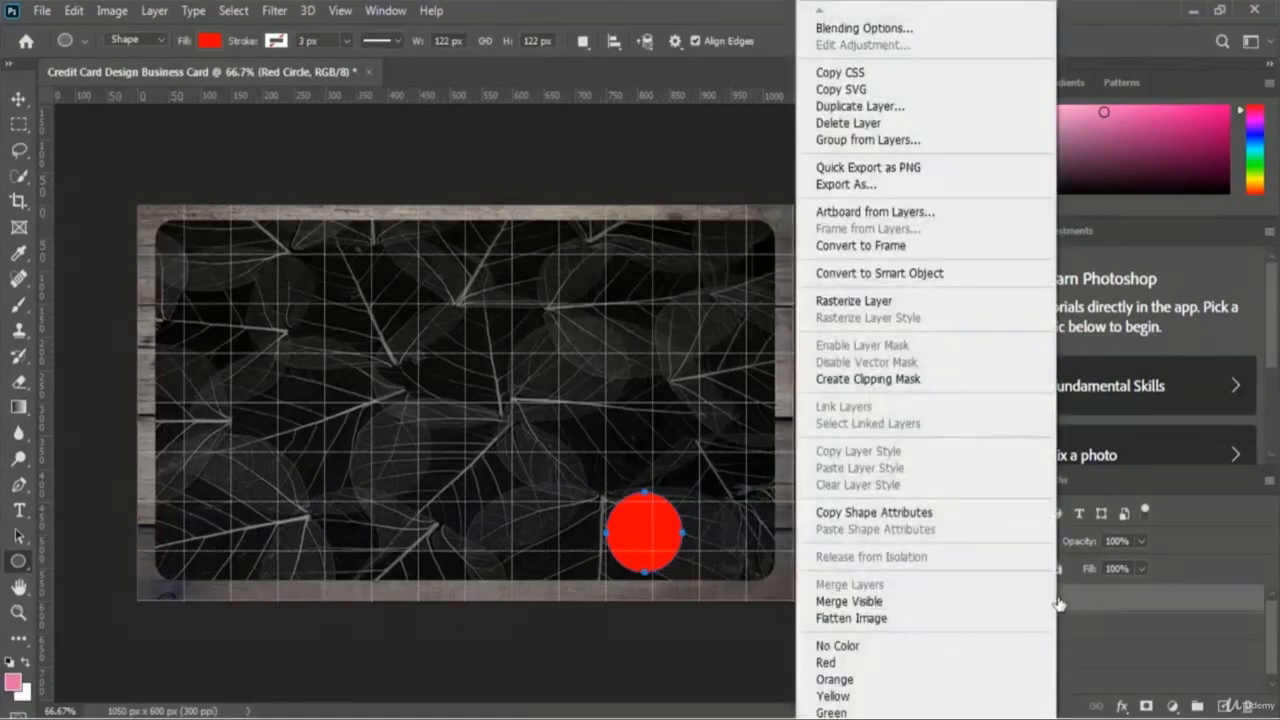
pyautogui.click(967, 108)
pyautogui.click(612, 210)
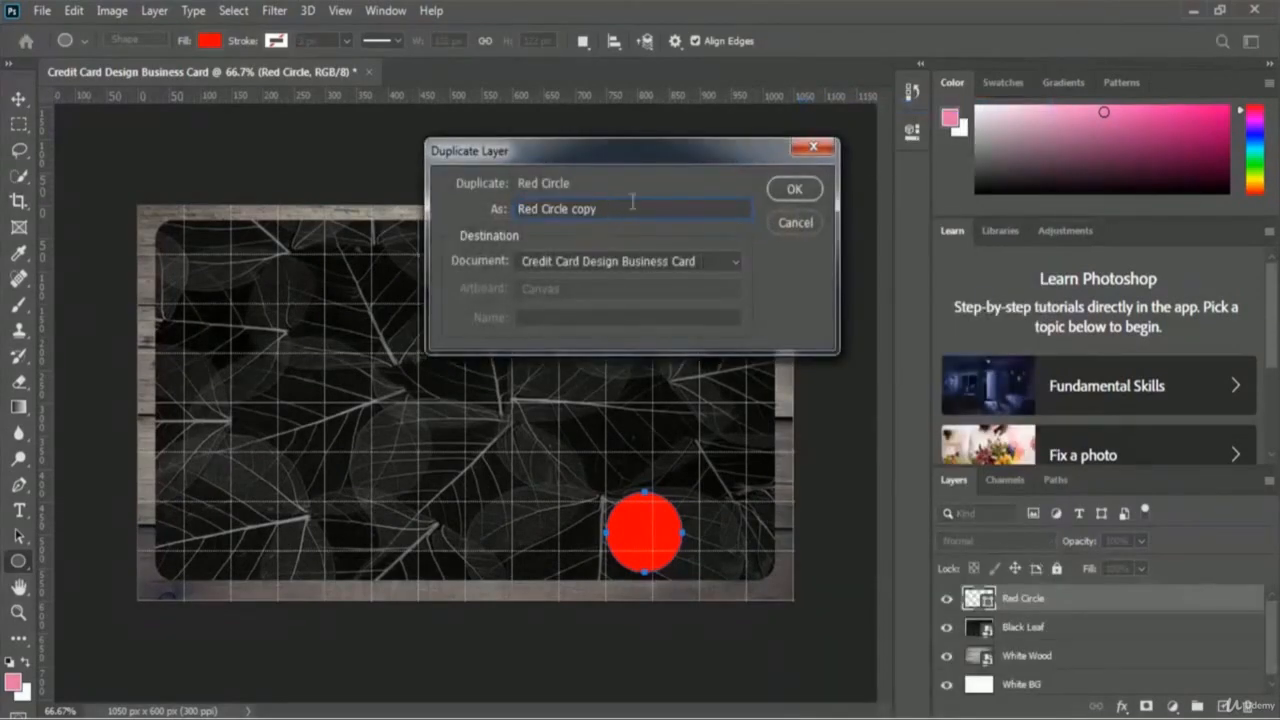
pyautogui.press('BackSpace')
pyautogui.press('BackSpace')
pyautogui.press('BackSpace')
pyautogui.press('BackSpace')
pyautogui.press('Left')
pyautogui.press('Left')
pyautogui.press('Left')
pyautogui.press('Left')
pyautogui.press('Left')
pyautogui.press('Left')
pyautogui.press('Left')
pyautogui.press('Left')
pyautogui.hotkey('shift', 'Home')
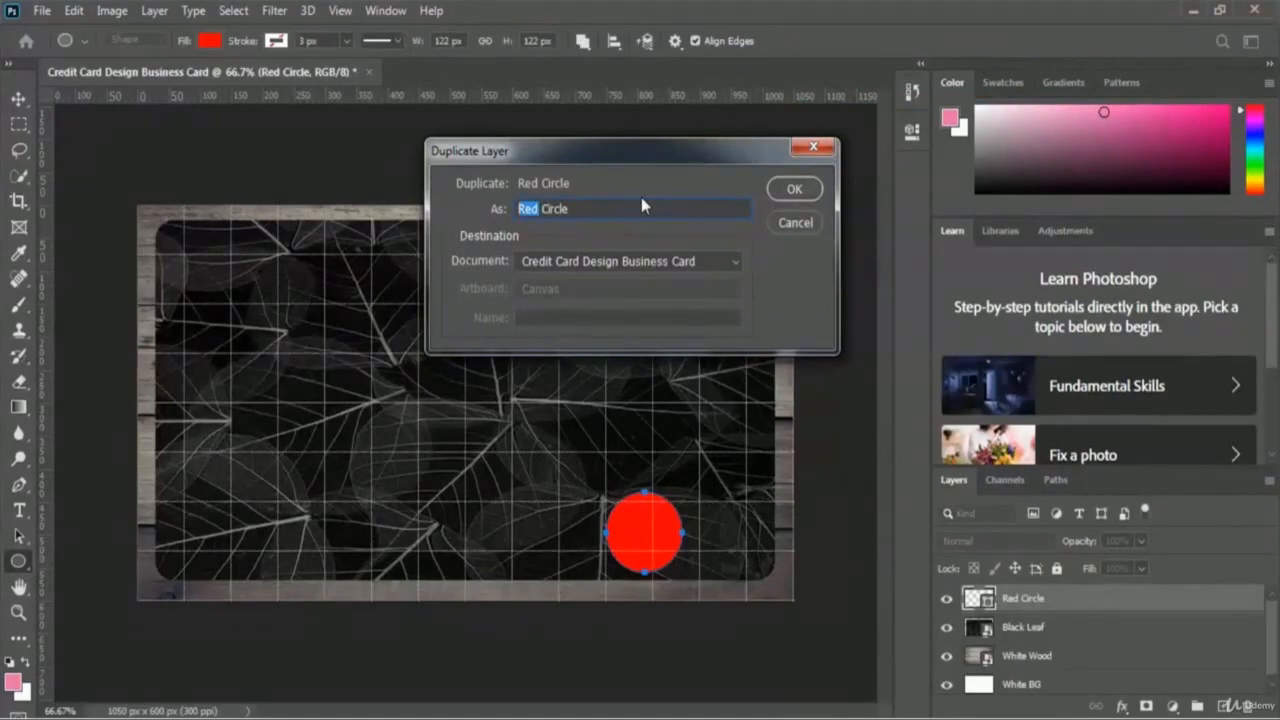
pyautogui.write('Yellow')
pyautogui.click(806, 193)
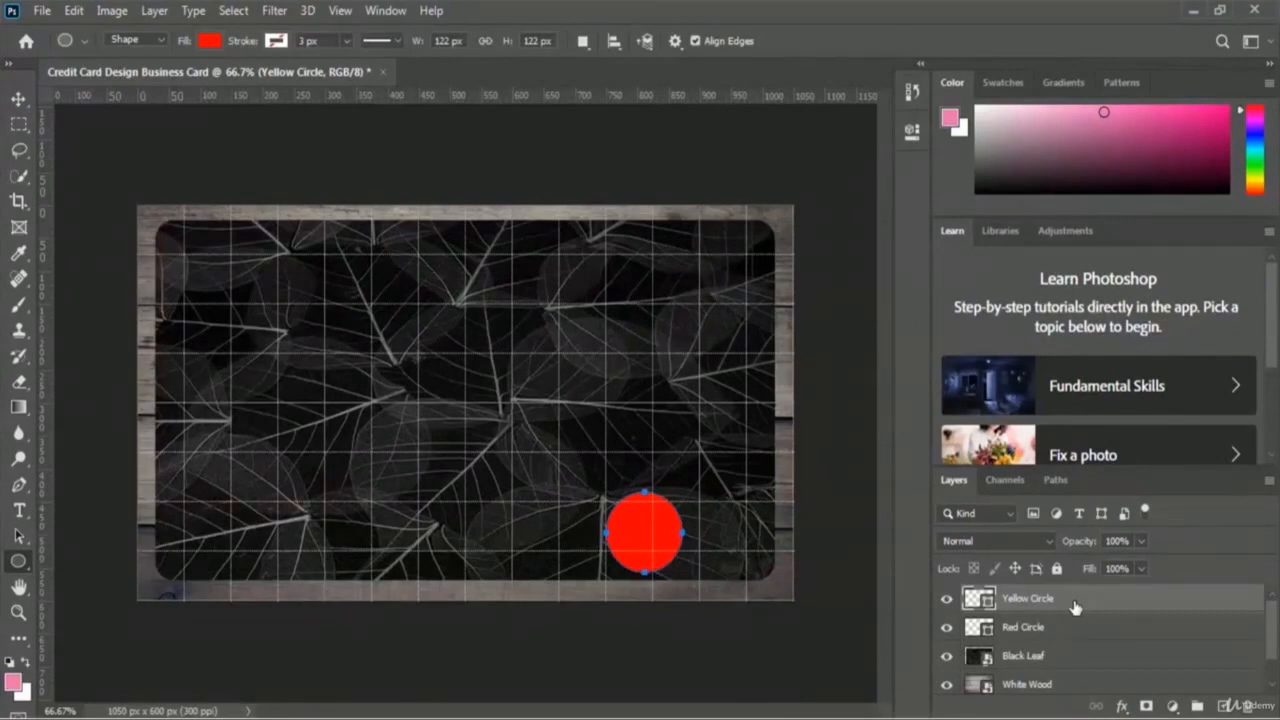
# Step: Shift the Yellow Circle copy four nudges right with Free Transform so it overlaps, and commit
pyautogui.hotkey('ctrl', 't')
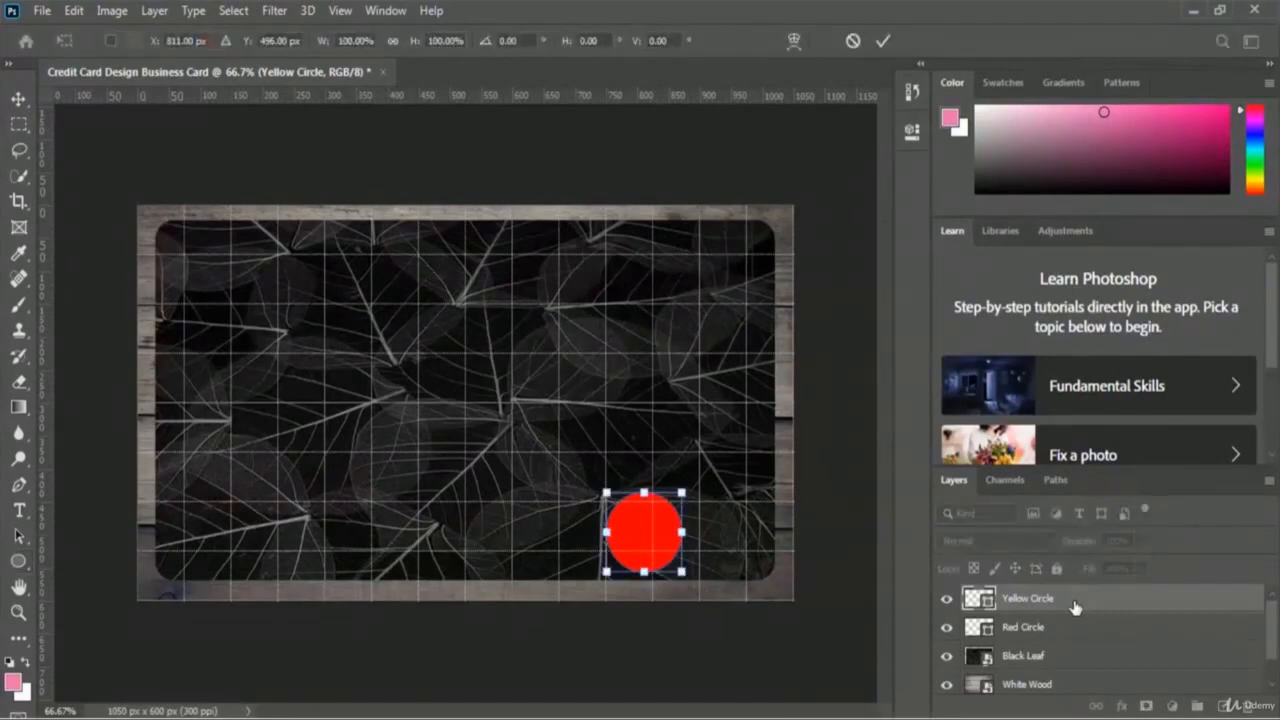
pyautogui.click(73, 14)
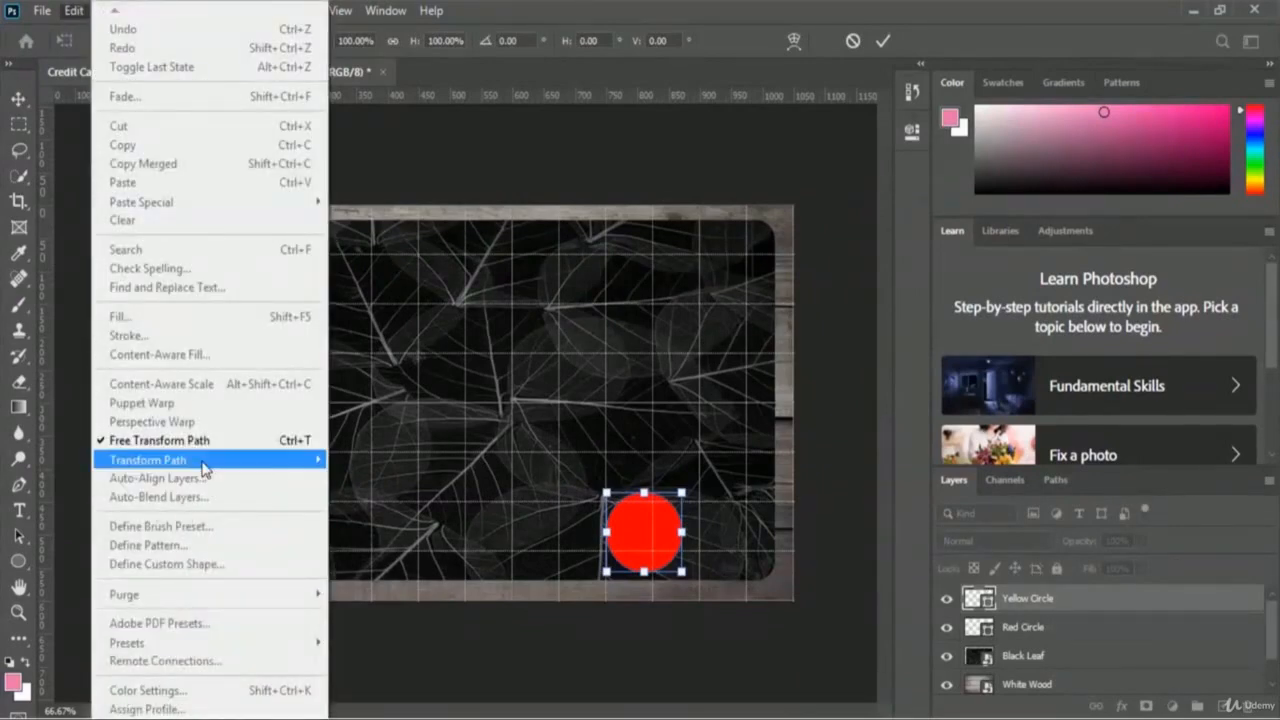
pyautogui.moveTo(182, 464)
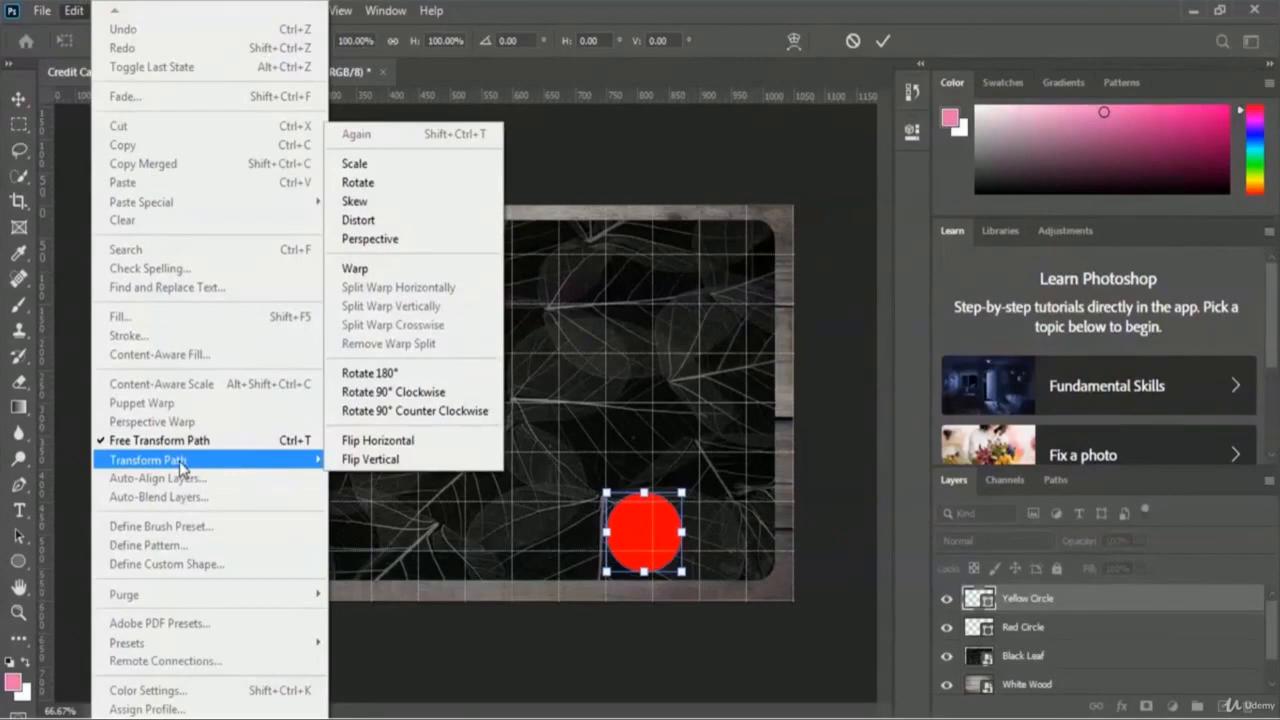
pyautogui.click(401, 170)
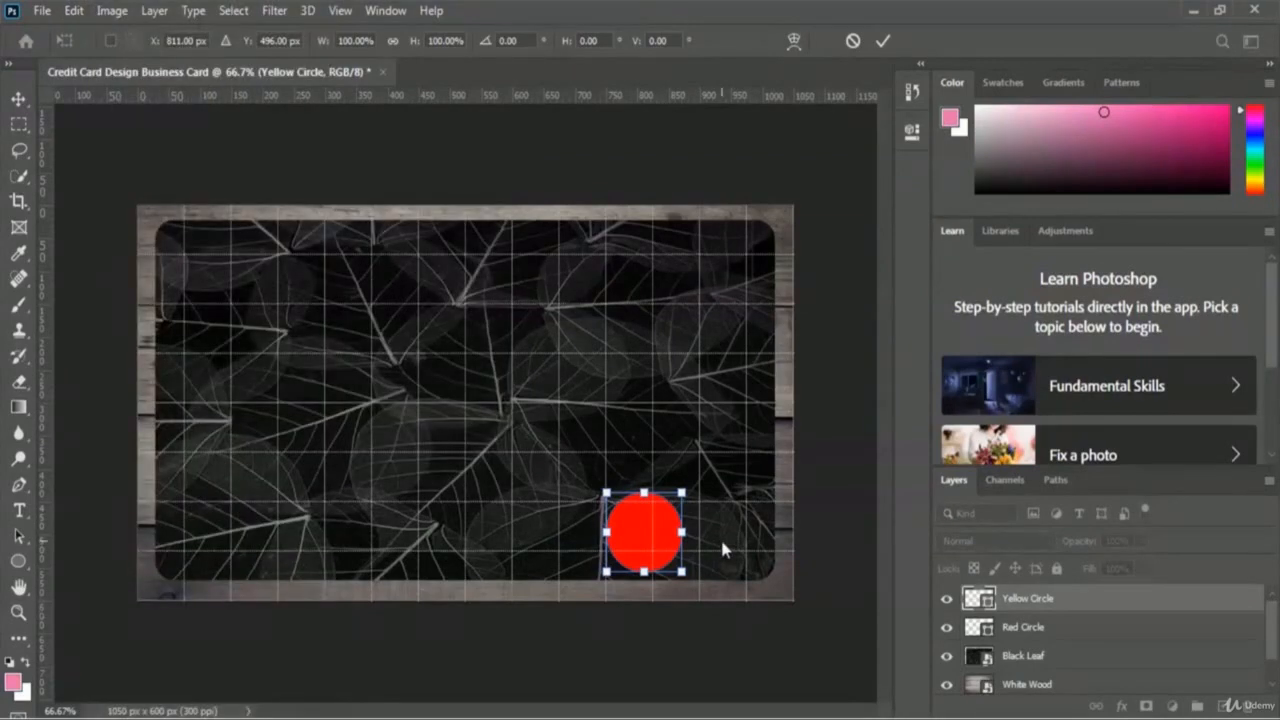
pyautogui.press('Right')
pyautogui.press('Right')
pyautogui.press('Right')
pyautogui.press('Right')
pyautogui.press('Right')
pyautogui.press('Right')
pyautogui.press('Right')
pyautogui.press('Right')
pyautogui.press('Right')
pyautogui.press('Right')
pyautogui.press('Right')
pyautogui.press('Right')
pyautogui.press('Right')
pyautogui.press('Right')
pyautogui.press('Right')
pyautogui.press('Right')
pyautogui.press('Right')
pyautogui.press('Right')
pyautogui.press('Right')
pyautogui.press('Right')
pyautogui.press('Right')
pyautogui.press('Right')
pyautogui.press('Right')
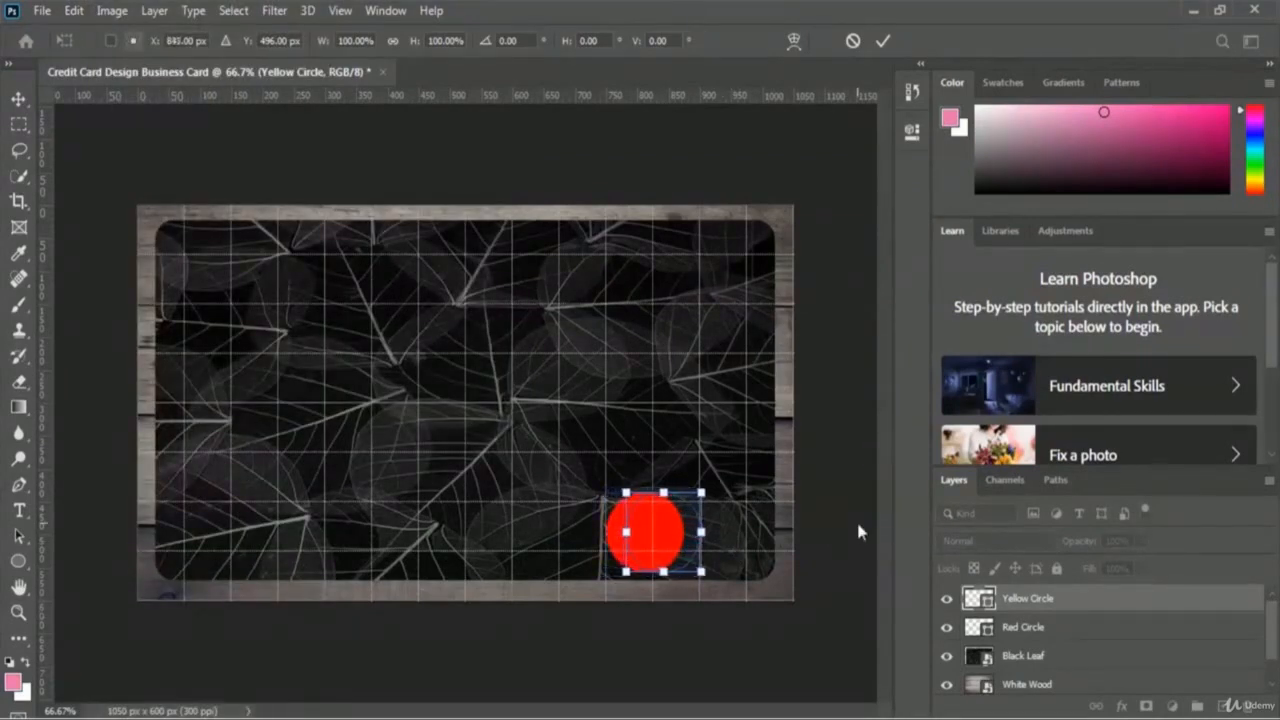
pyautogui.press('Right')
pyautogui.press('Right')
pyautogui.press('Right')
pyautogui.press('Right')
pyautogui.press('Right')
pyautogui.press('Right')
pyautogui.press('Right')
pyautogui.press('Right')
pyautogui.press('Right')
pyautogui.press('Right')
pyautogui.press('Right')
pyautogui.press('Right')
pyautogui.press('Right')
pyautogui.press('Right')
pyautogui.press('Right')
pyautogui.press('Right')
pyautogui.press('Right')
pyautogui.press('Right')
pyautogui.press('Right')
pyautogui.press('Right')
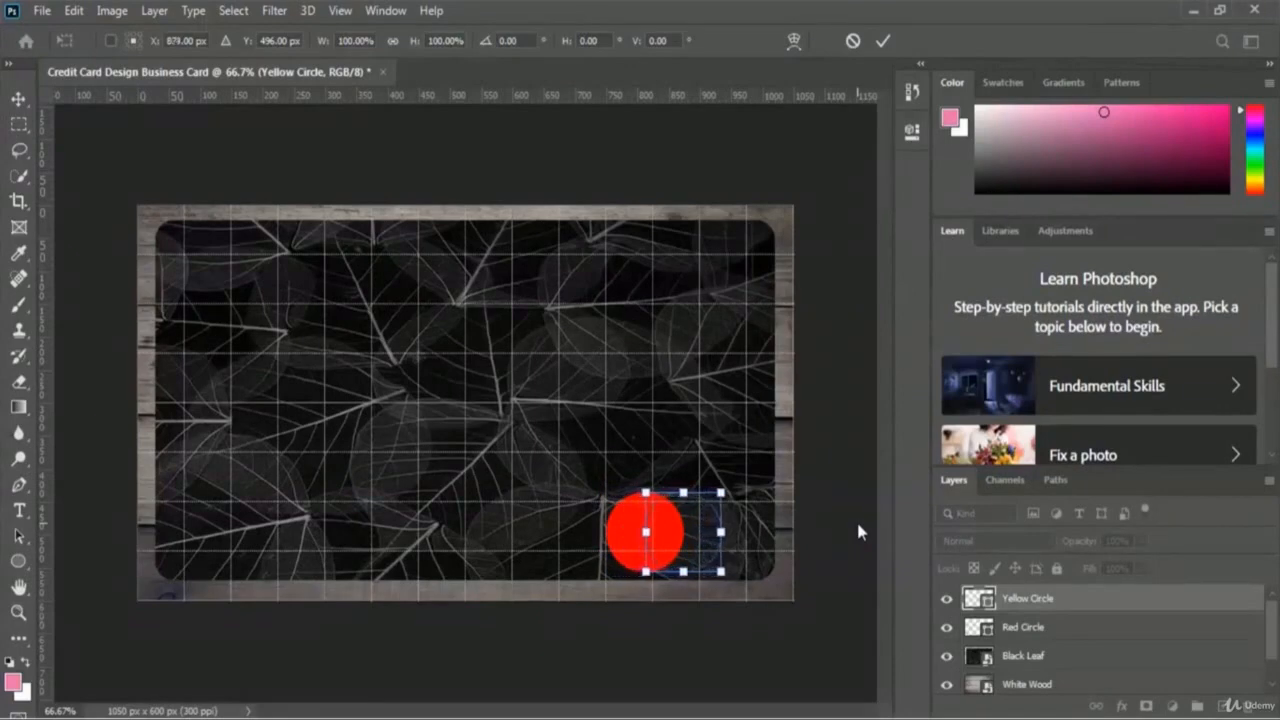
pyautogui.press('Right')
pyautogui.press('Right')
pyautogui.press('Right')
pyautogui.press('Right')
pyautogui.press('Right')
pyautogui.press('Right')
pyautogui.press('Right')
pyautogui.press('Right')
pyautogui.press('Right')
pyautogui.press('Right')
pyautogui.press('Right')
pyautogui.press('Right')
pyautogui.press('Right')
pyautogui.press('Right')
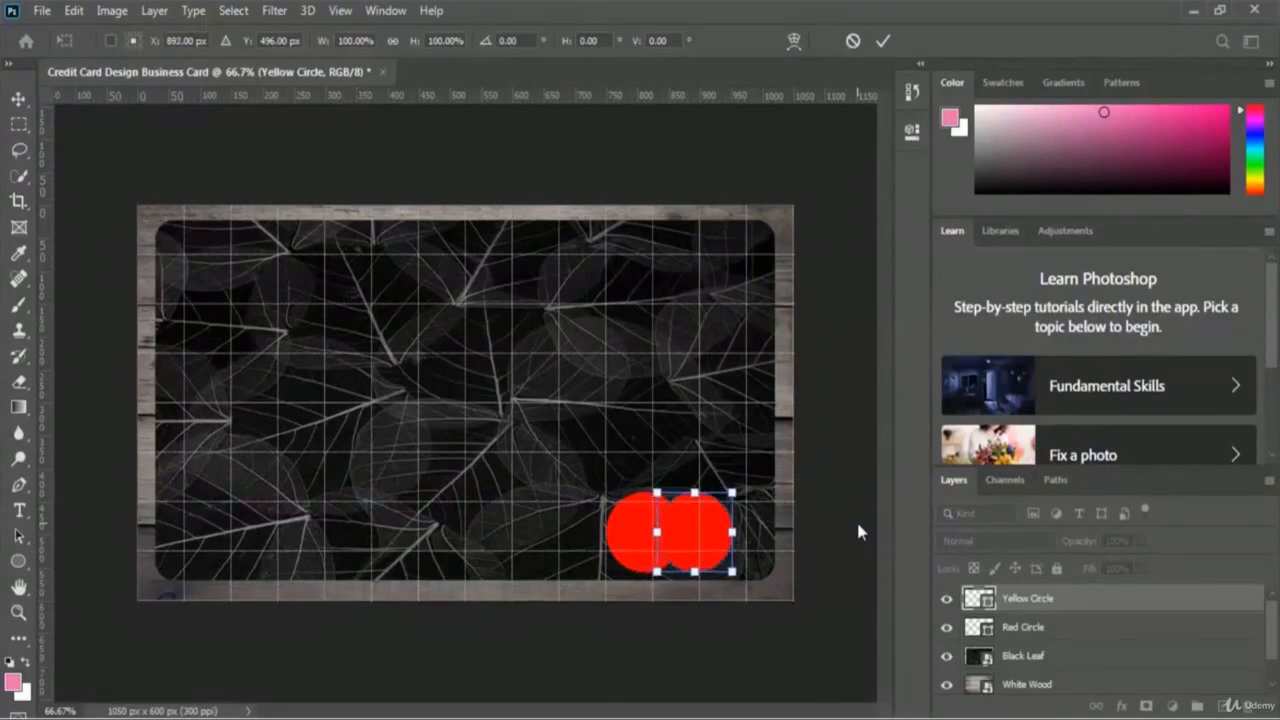
pyautogui.press('Right')
pyautogui.press('Right')
pyautogui.press('Right')
pyautogui.press('Right')
pyautogui.press('Right')
pyautogui.press('Right')
pyautogui.press('Right')
pyautogui.press('Right')
pyautogui.press('Right')
pyautogui.press('Right')
pyautogui.press('Right')
pyautogui.press('Right')
pyautogui.press('Right')
pyautogui.press('Right')
pyautogui.press('Right')
pyautogui.press('Right')
pyautogui.press('Right')
pyautogui.press('Right')
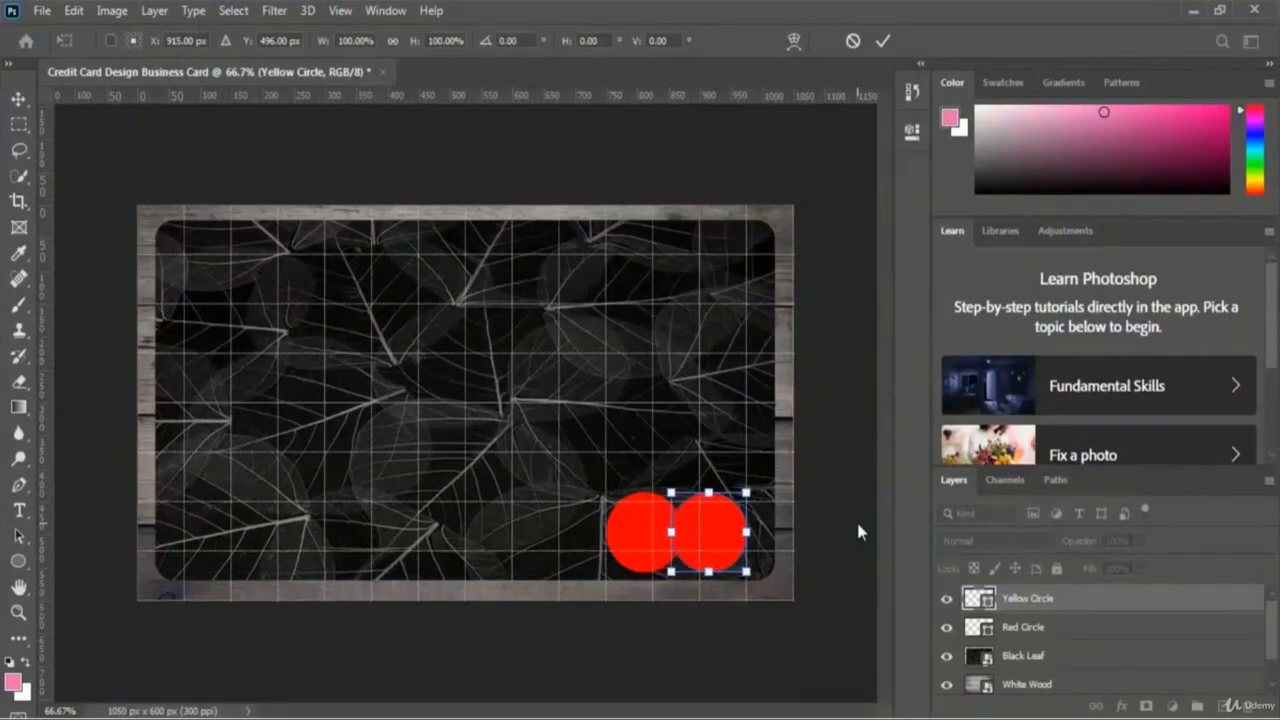
pyautogui.click(885, 42)
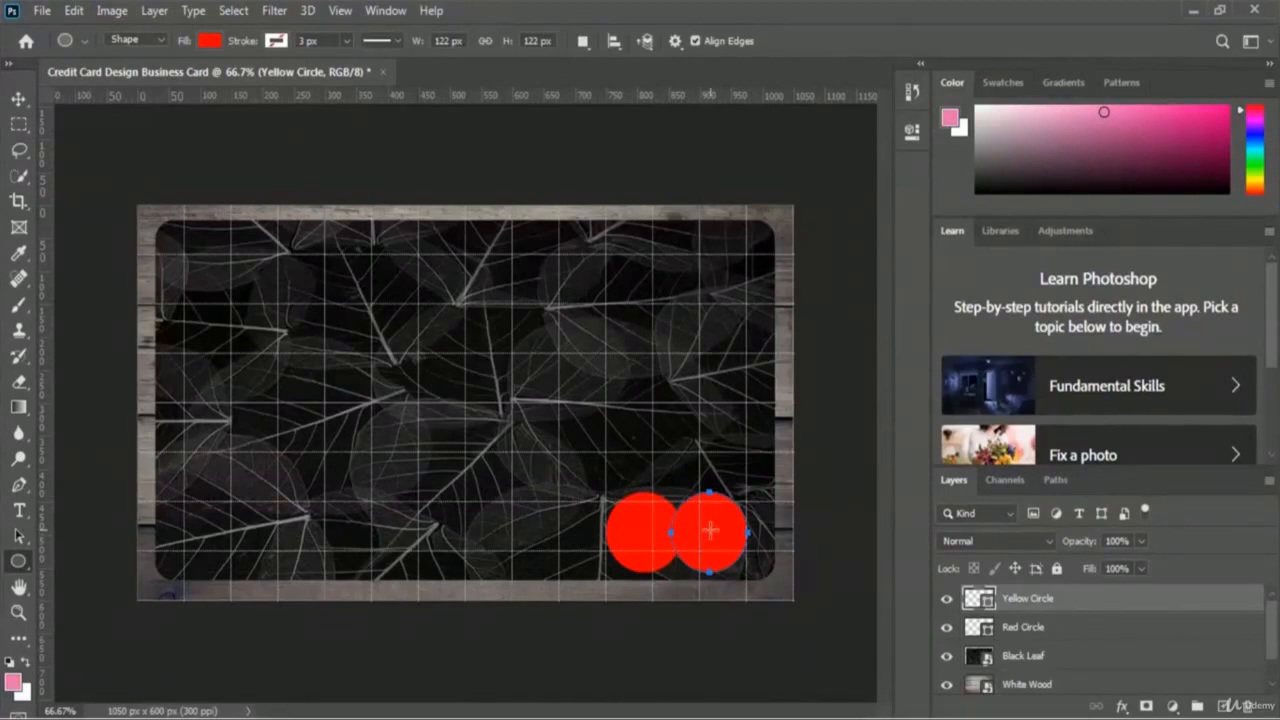
# Step: Change the Yellow Circle layer's fill colour to yellow fff000
pyautogui.doubleClick(985, 603)
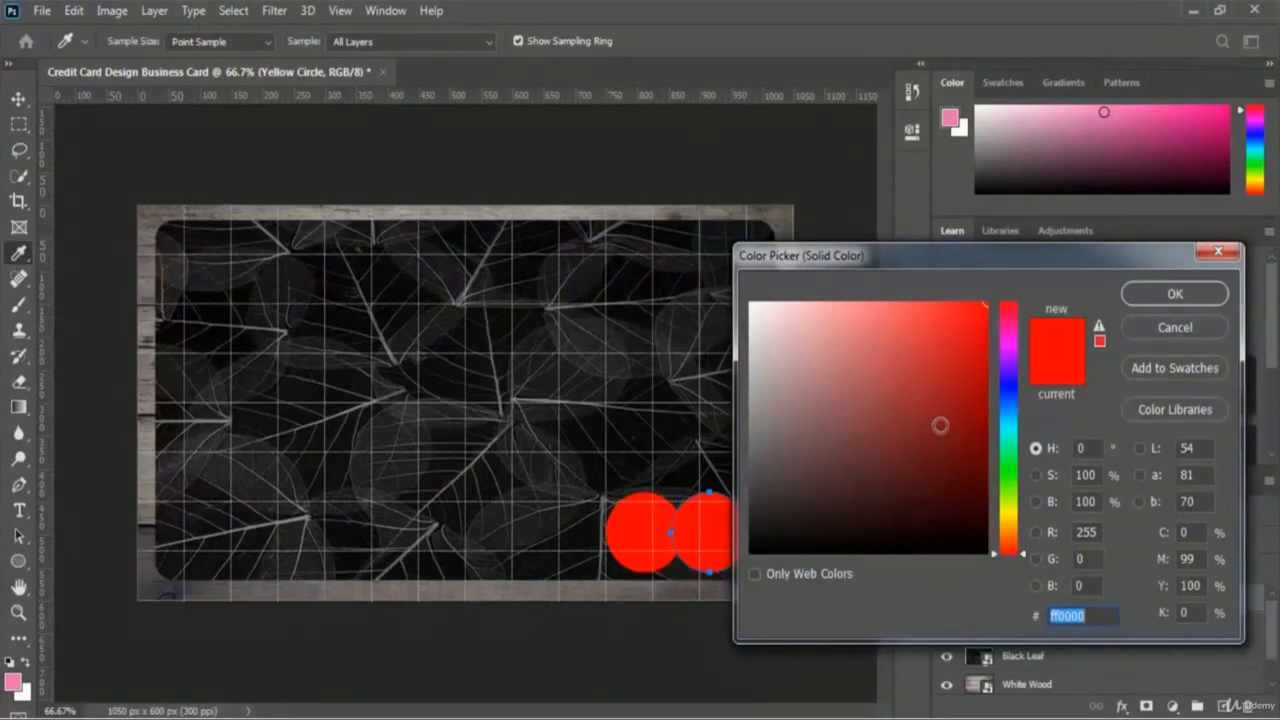
pyautogui.click(1007, 515)
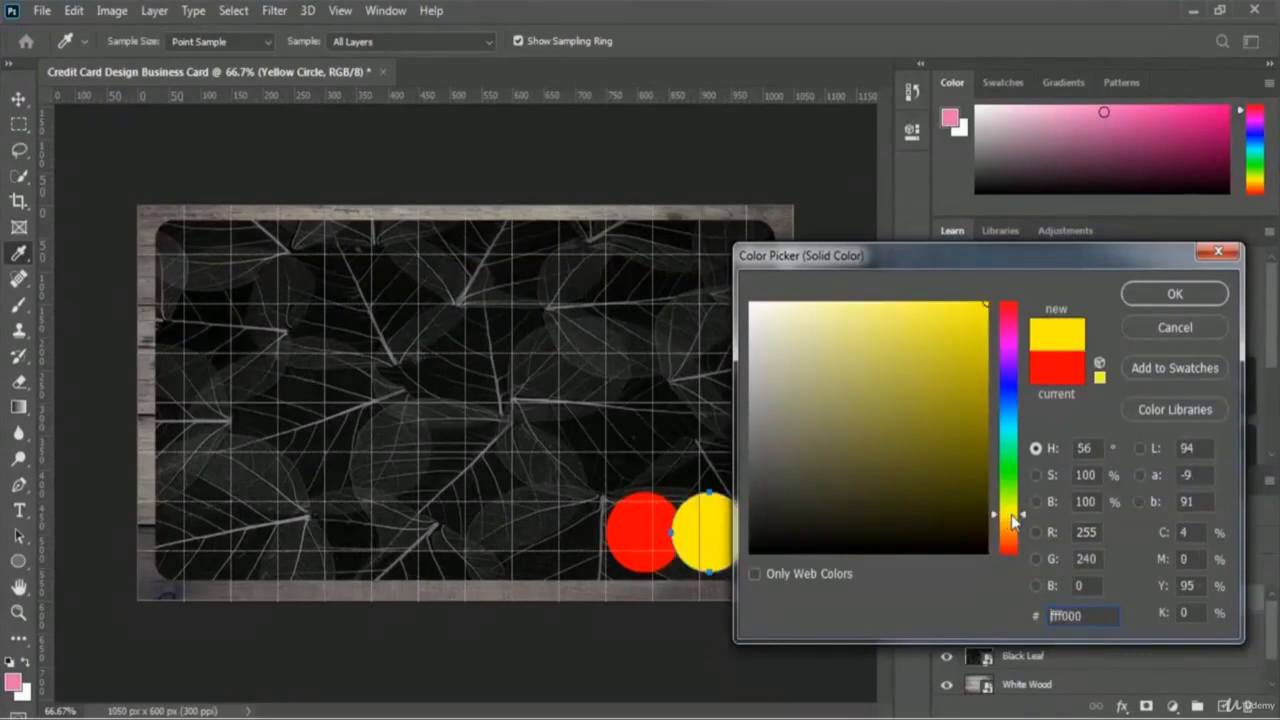
pyautogui.click(1212, 300)
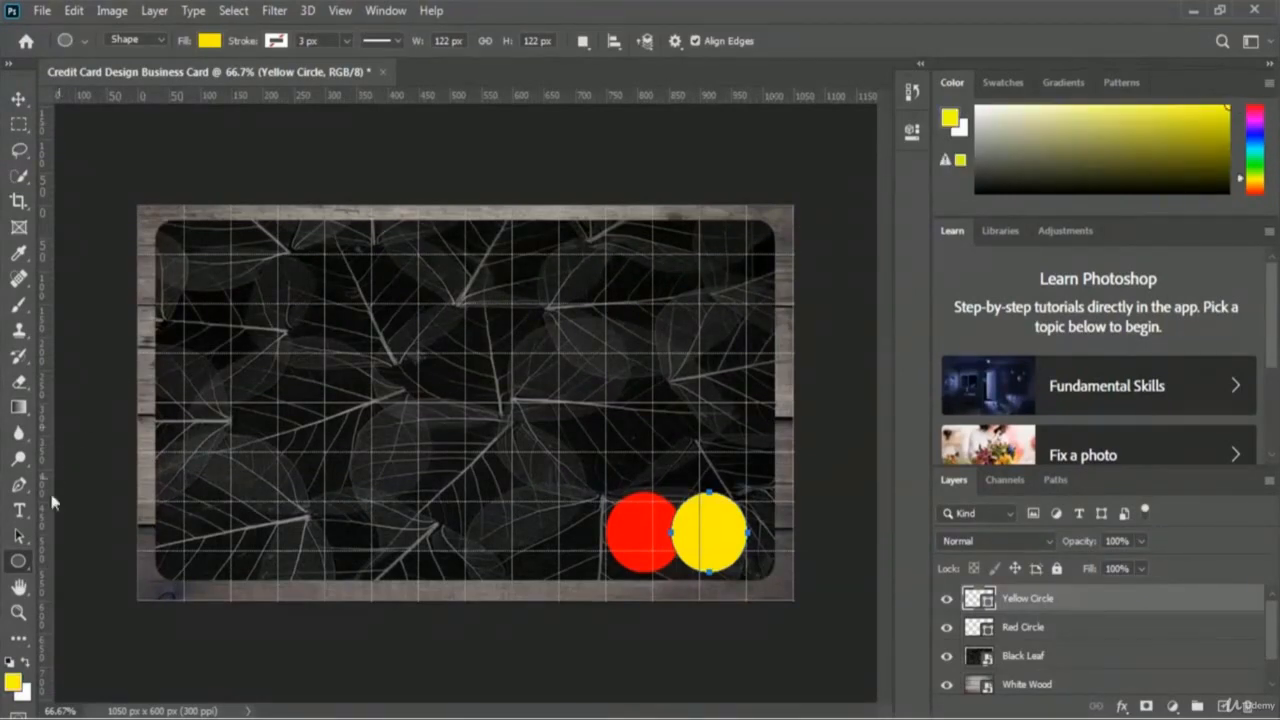
# Step: Pick the Horizontal Type tool and set its text colour to white ffffff
pyautogui.click(18, 512)
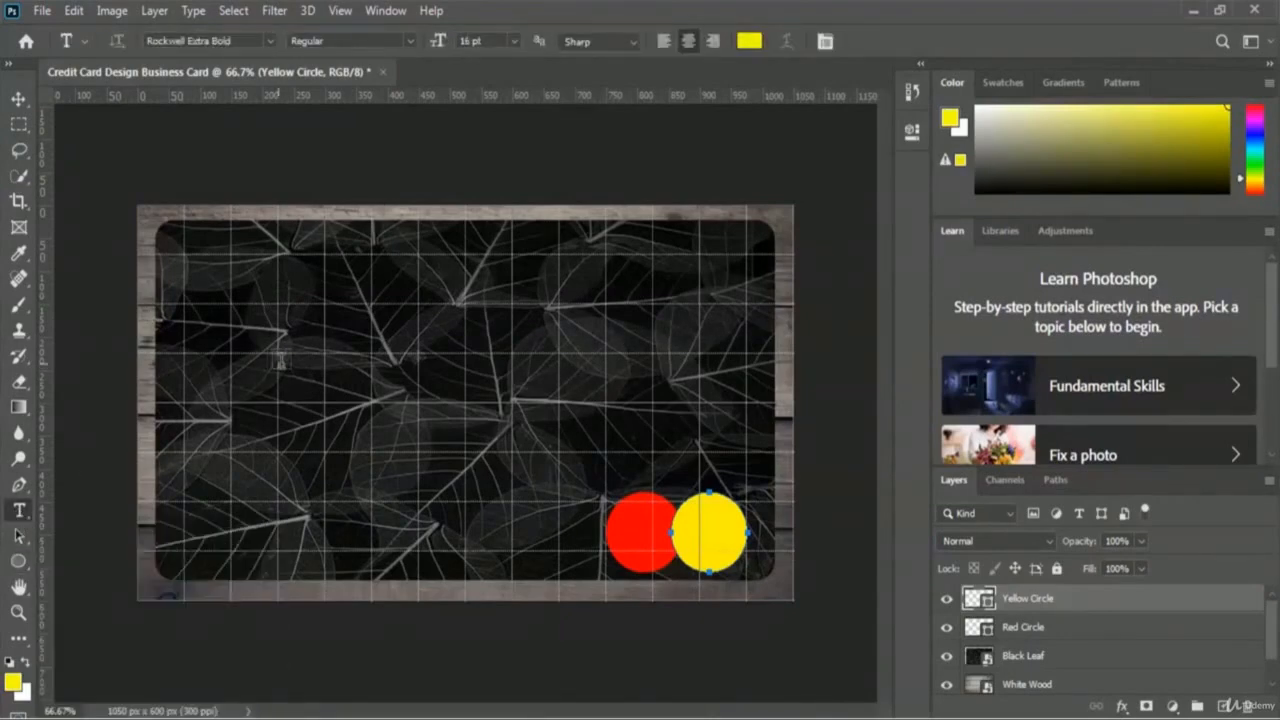
pyautogui.click(750, 42)
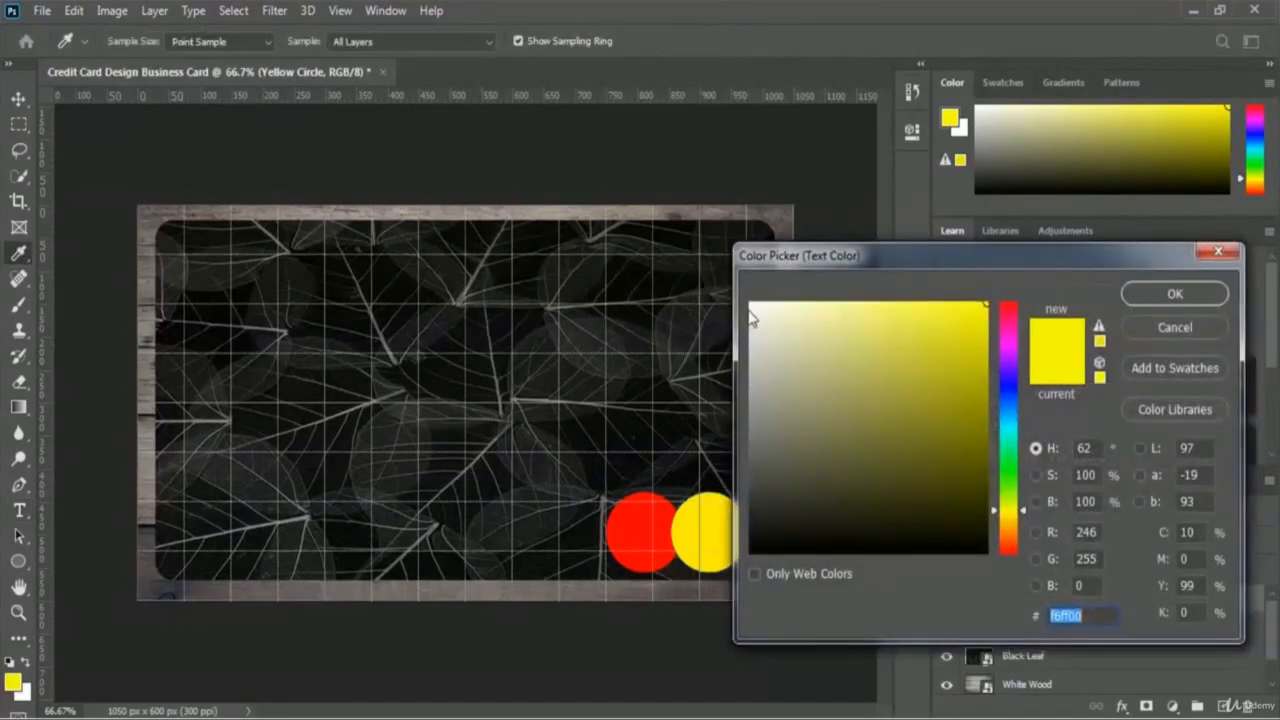
pyautogui.write('ffffff')
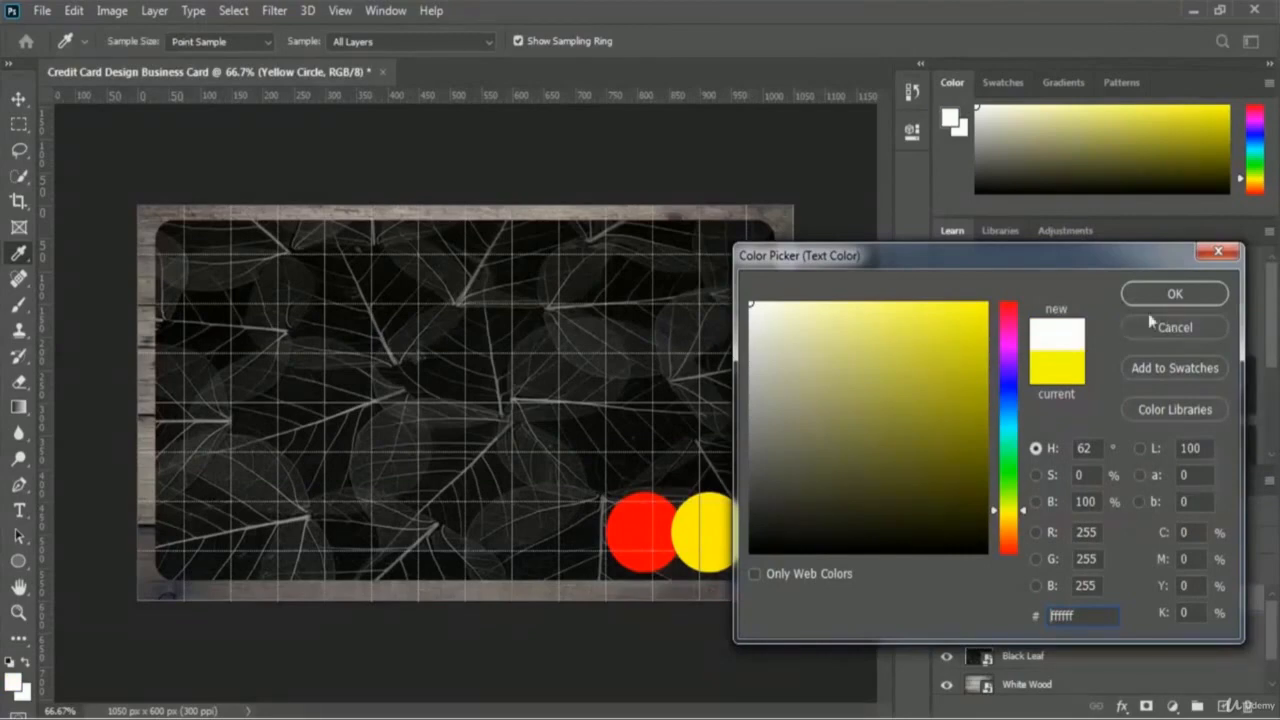
pyautogui.click(1175, 294)
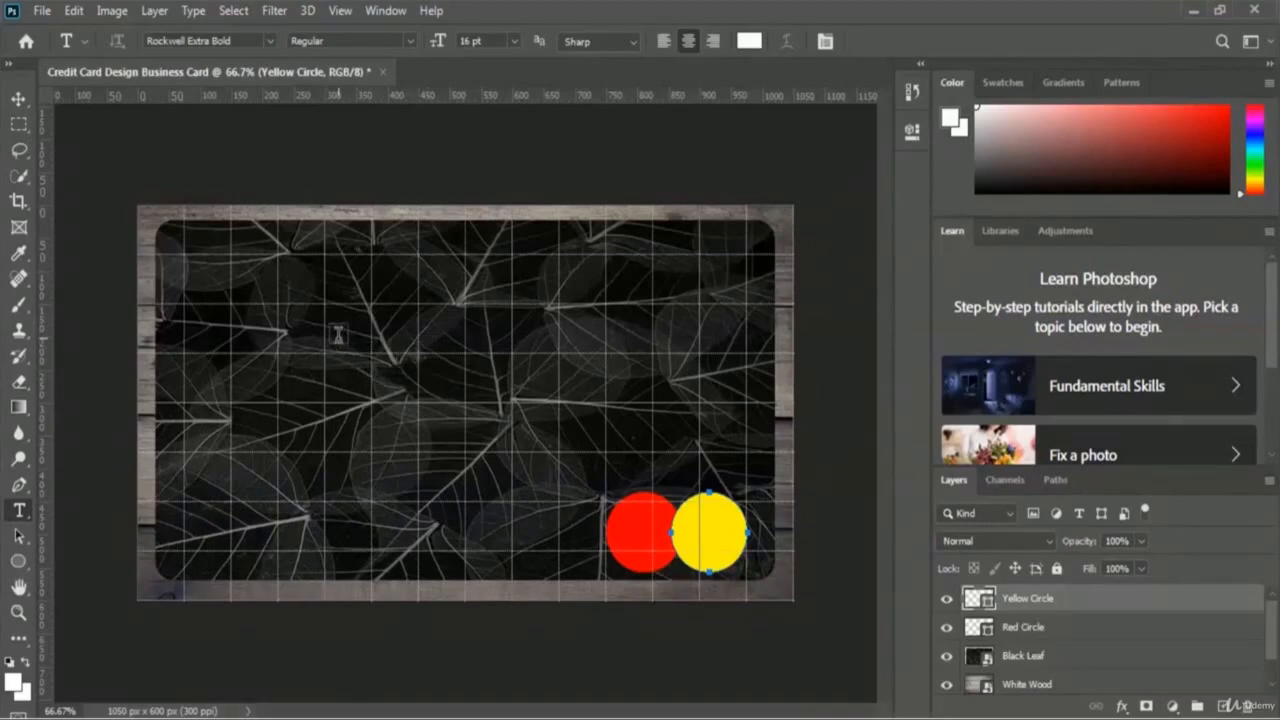
# Step: Type the cardholder's full name as a new text line on the card, then select it all
pyautogui.click(338, 333)
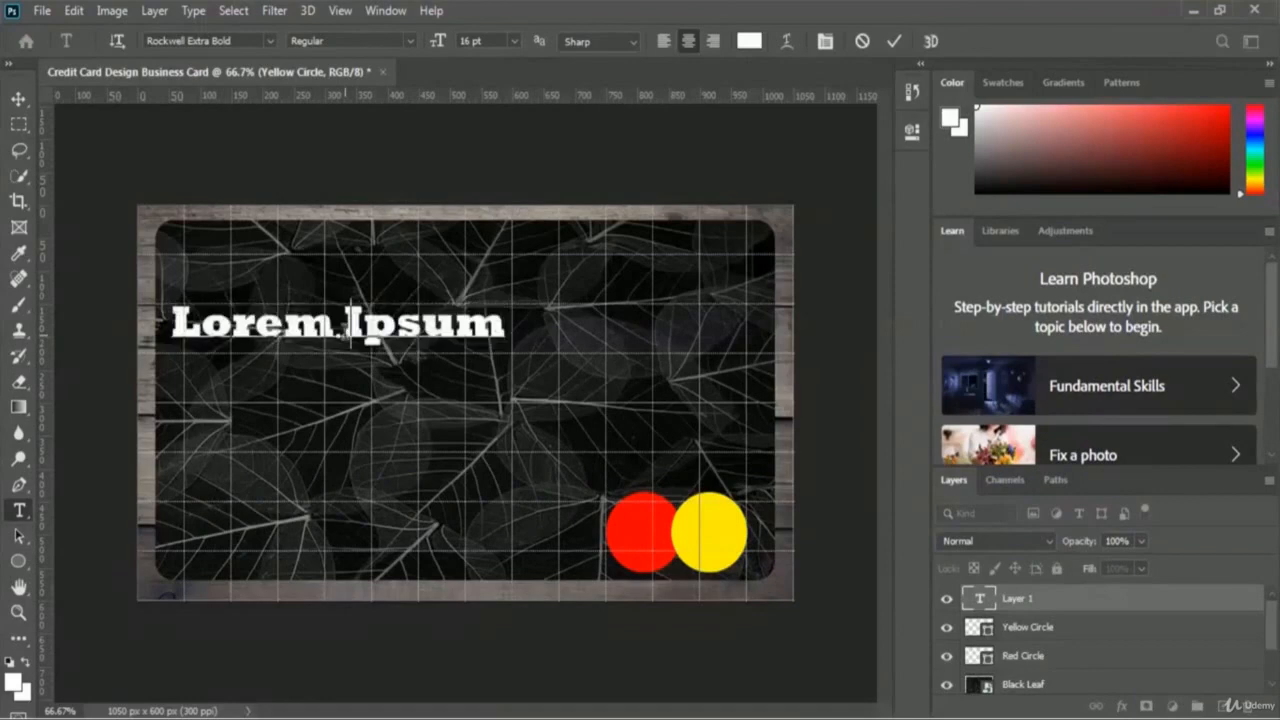
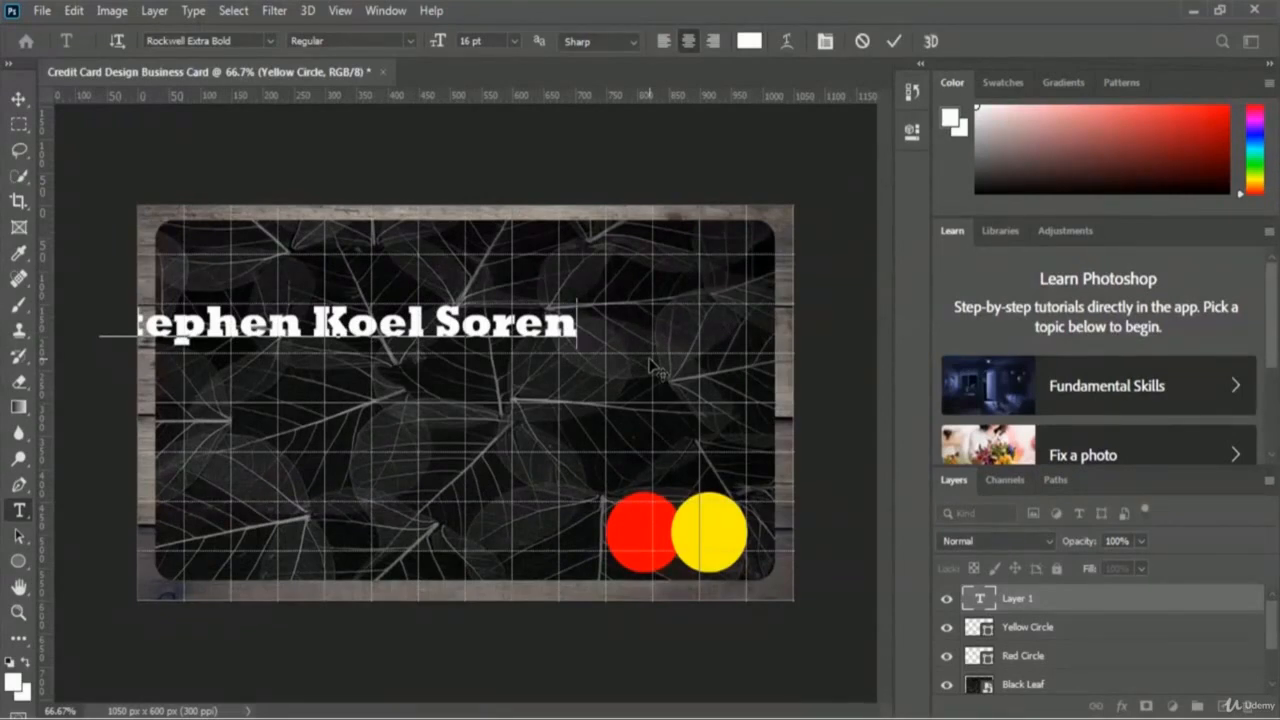
pyautogui.hotkey('ctrl', 'a')
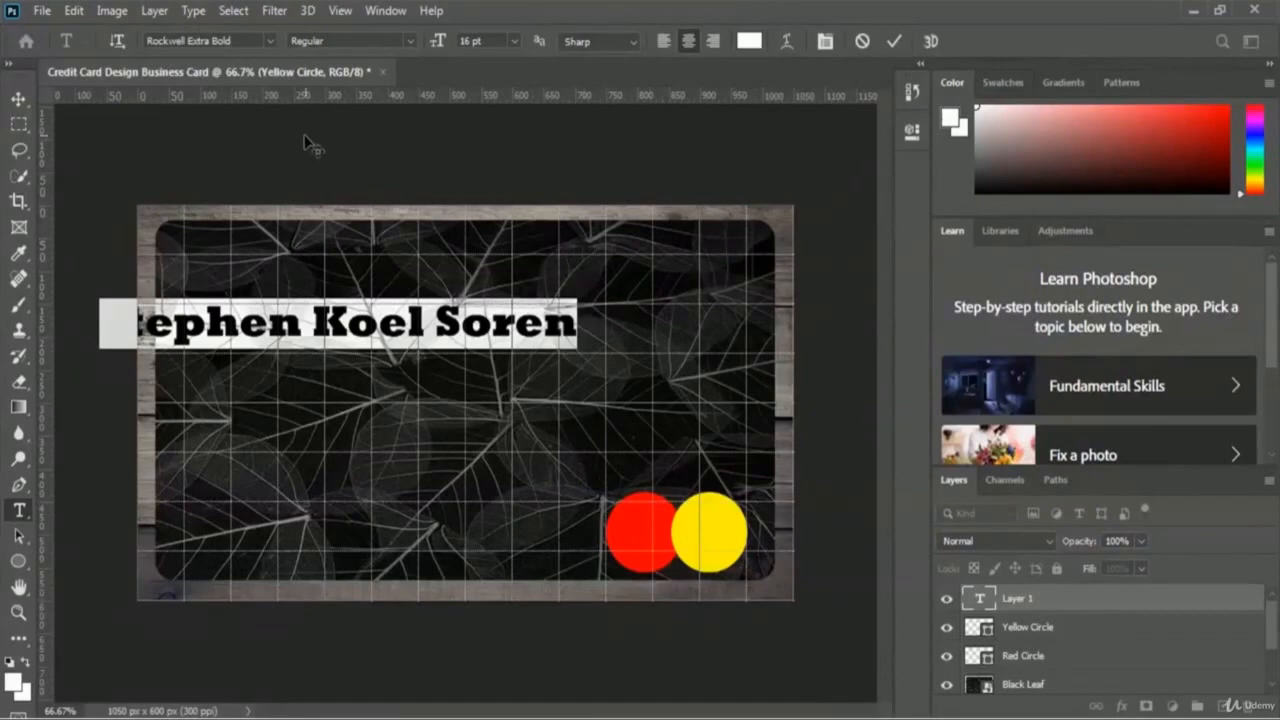
# Step: Change the name's font to Mitr
pyautogui.click(269, 40)
pyautogui.scroll(-4, 320, 290)
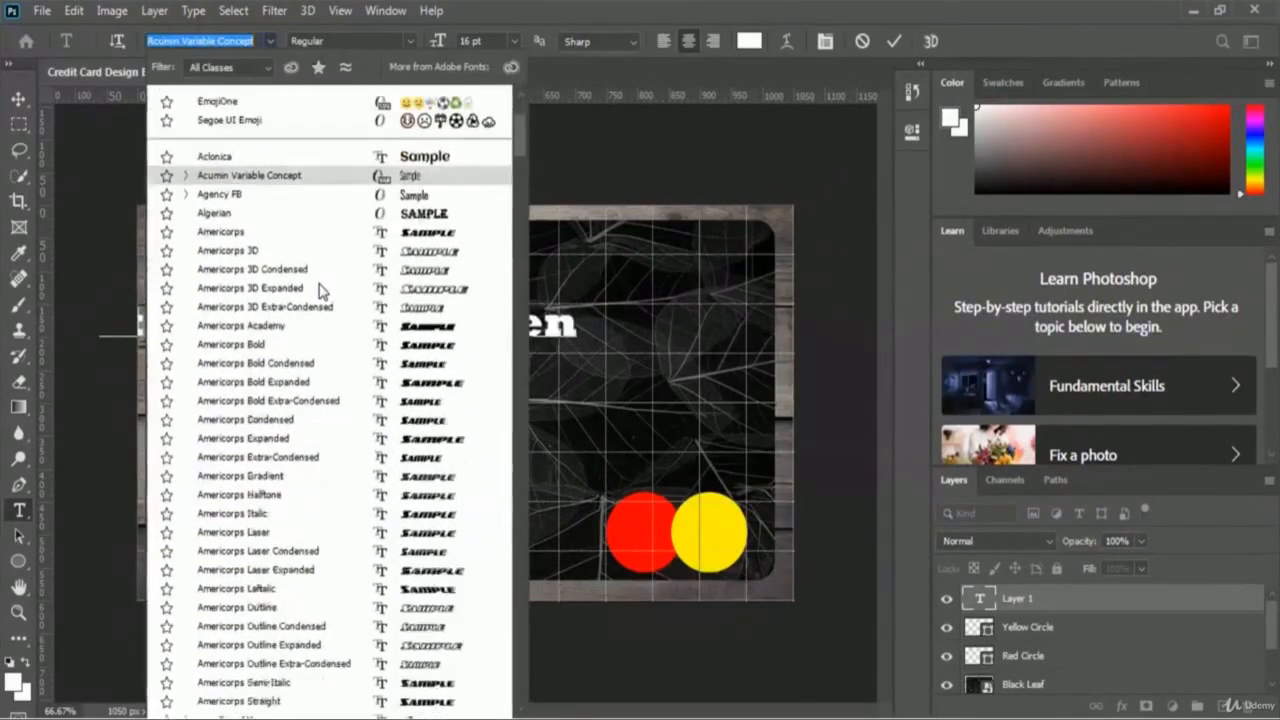
pyautogui.scroll(-6, 320, 290)
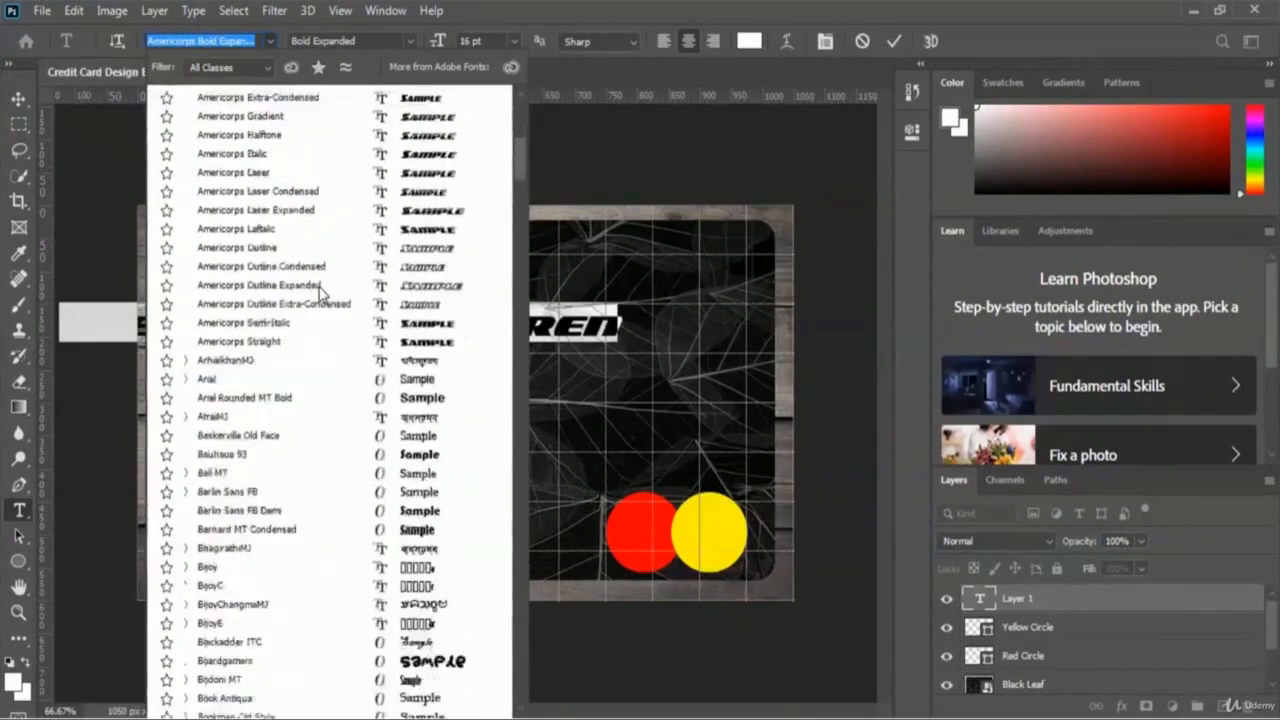
pyautogui.scroll(-6, 320, 290)
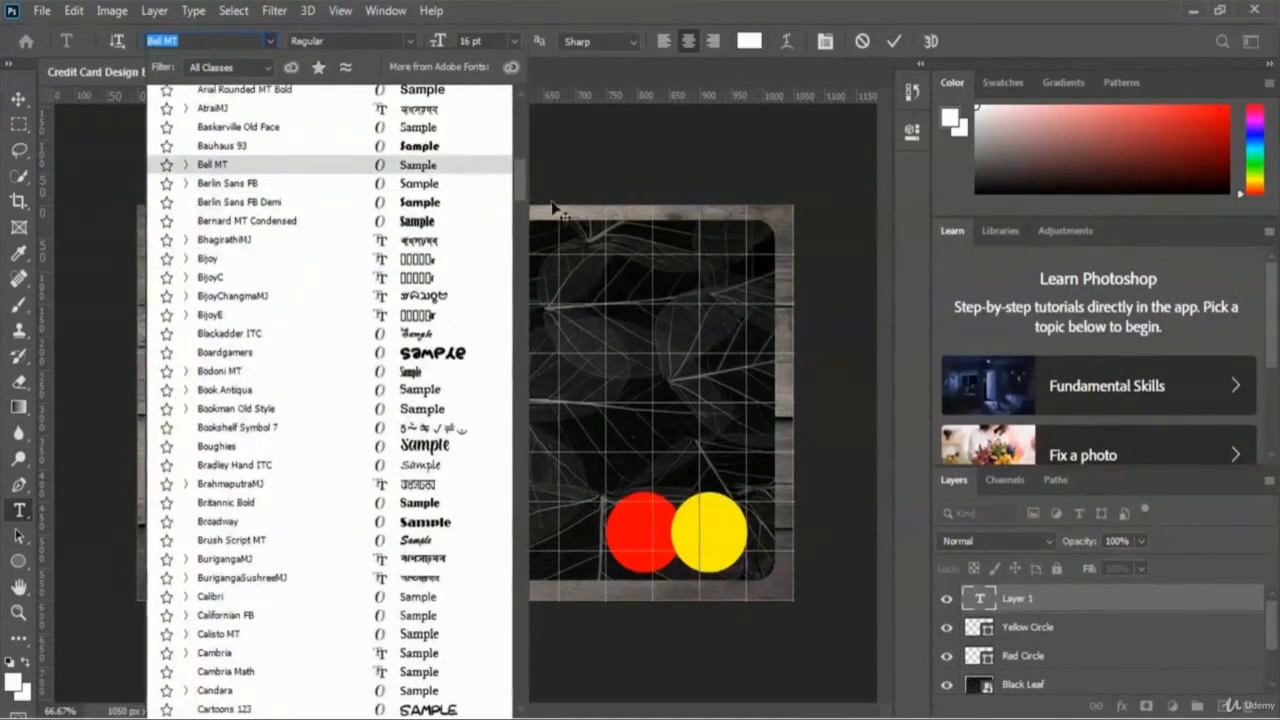
pyautogui.moveTo(517, 188); pyautogui.dragTo(537, 382)
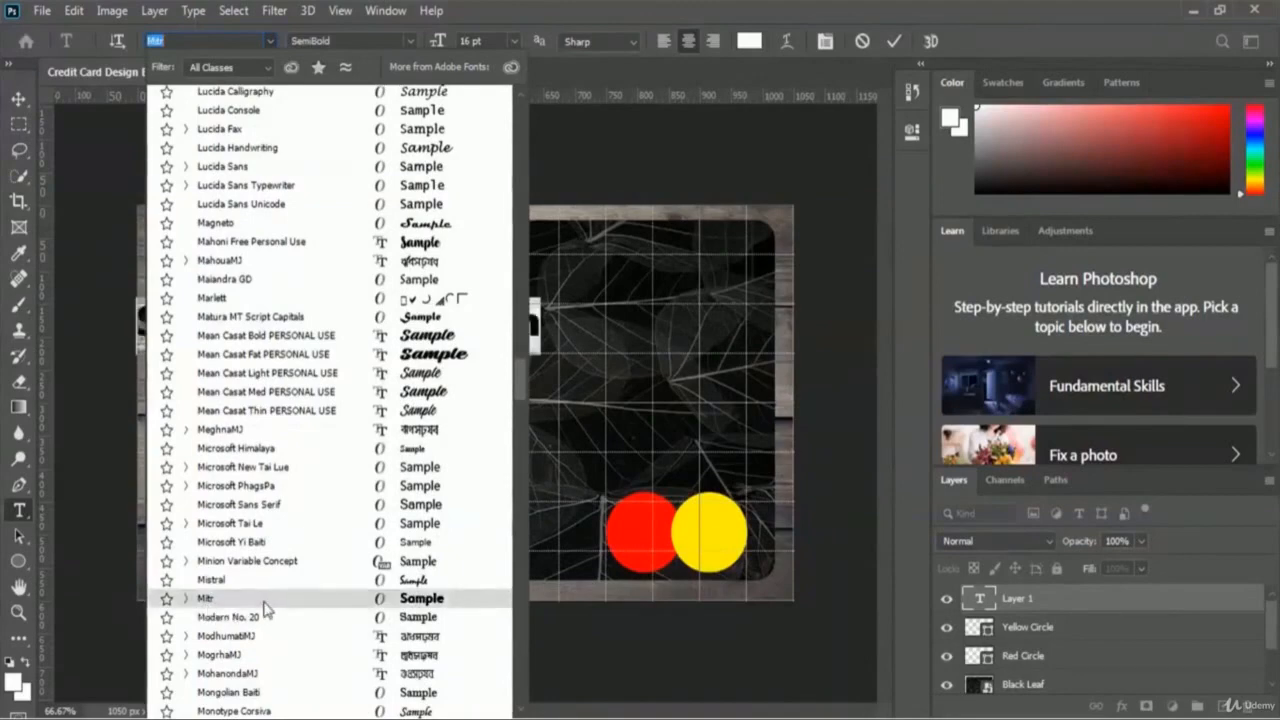
pyautogui.press('Escape')
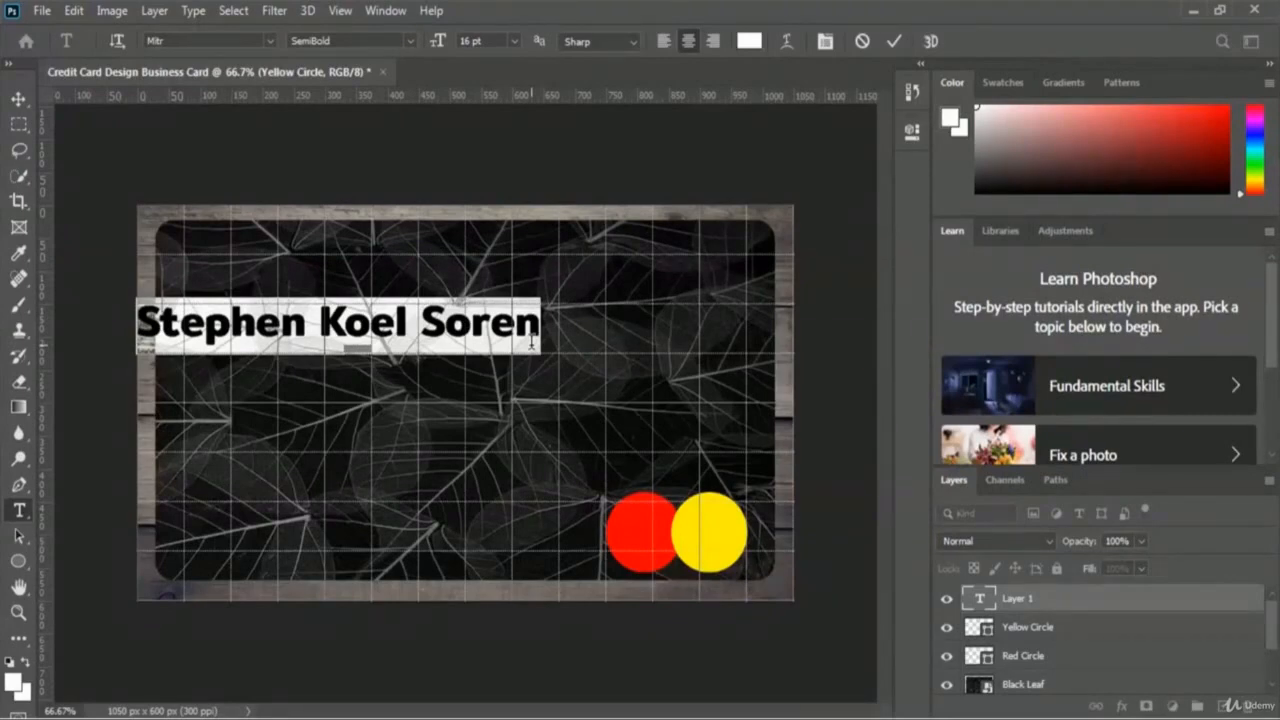
pyautogui.click(534, 340)
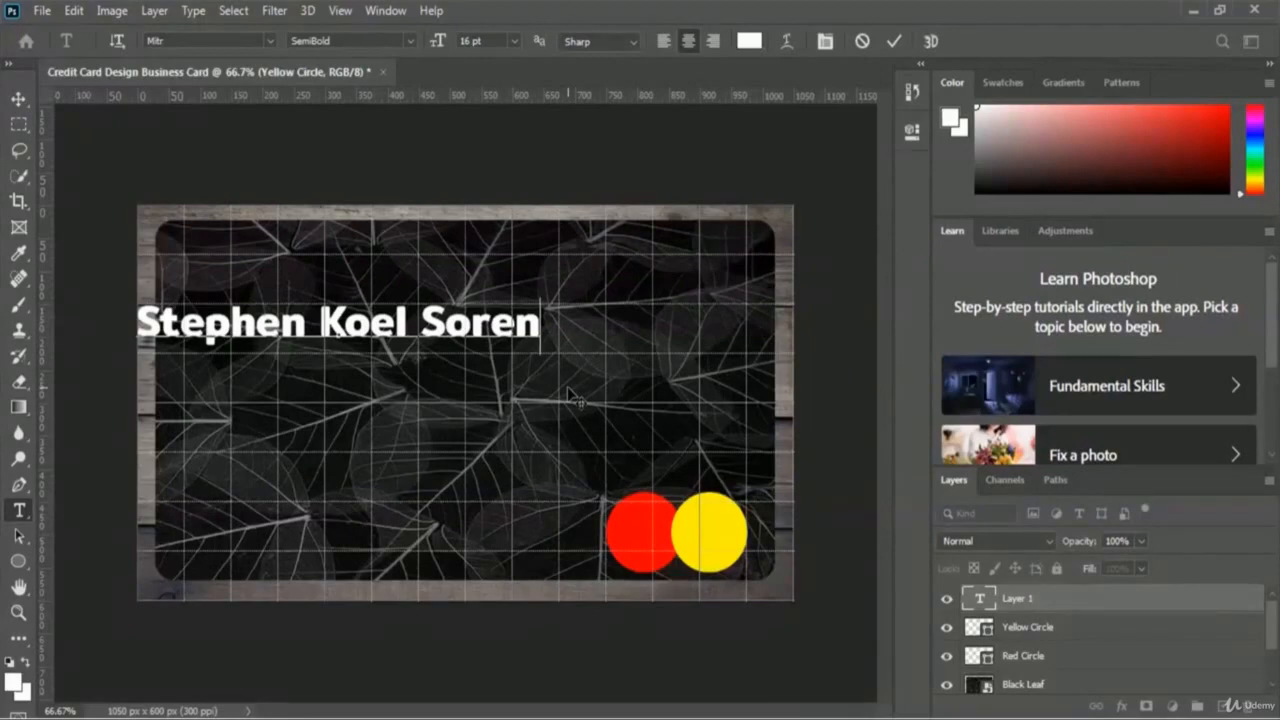
# Step: Set the name to Bold weight and commit the text layer
pyautogui.hotkey('ctrl', 'a')
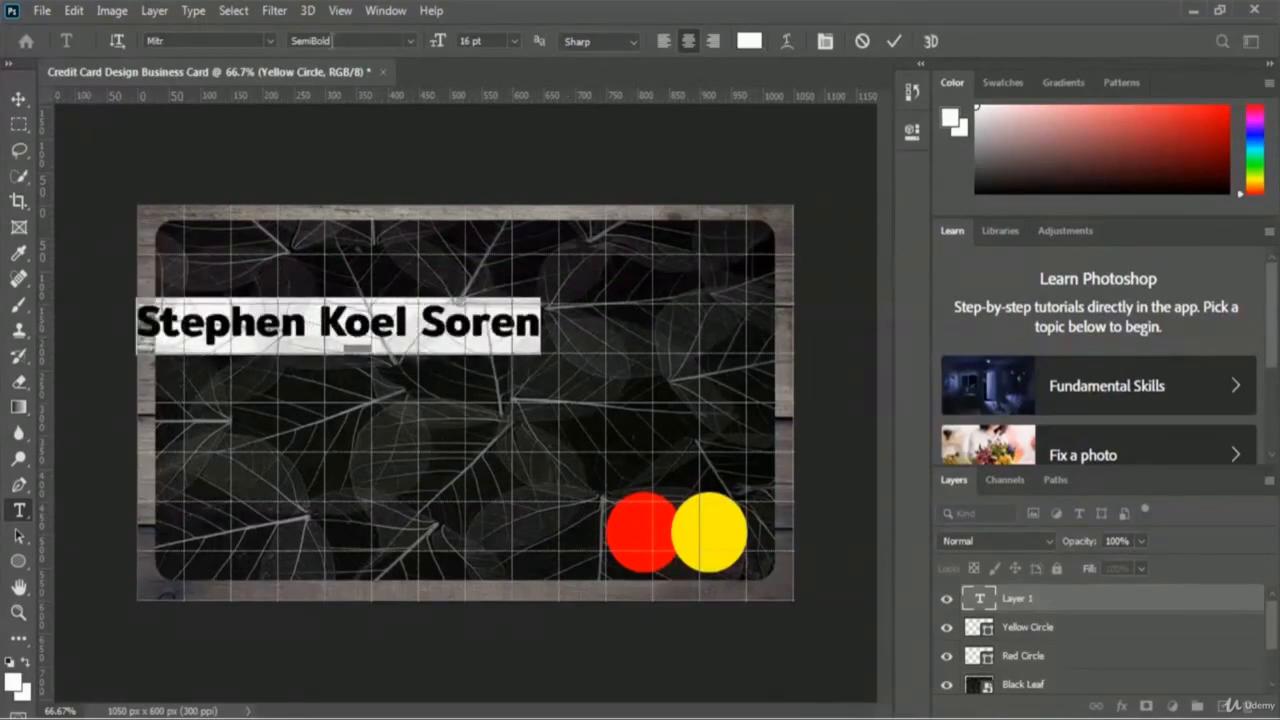
pyautogui.click(412, 40)
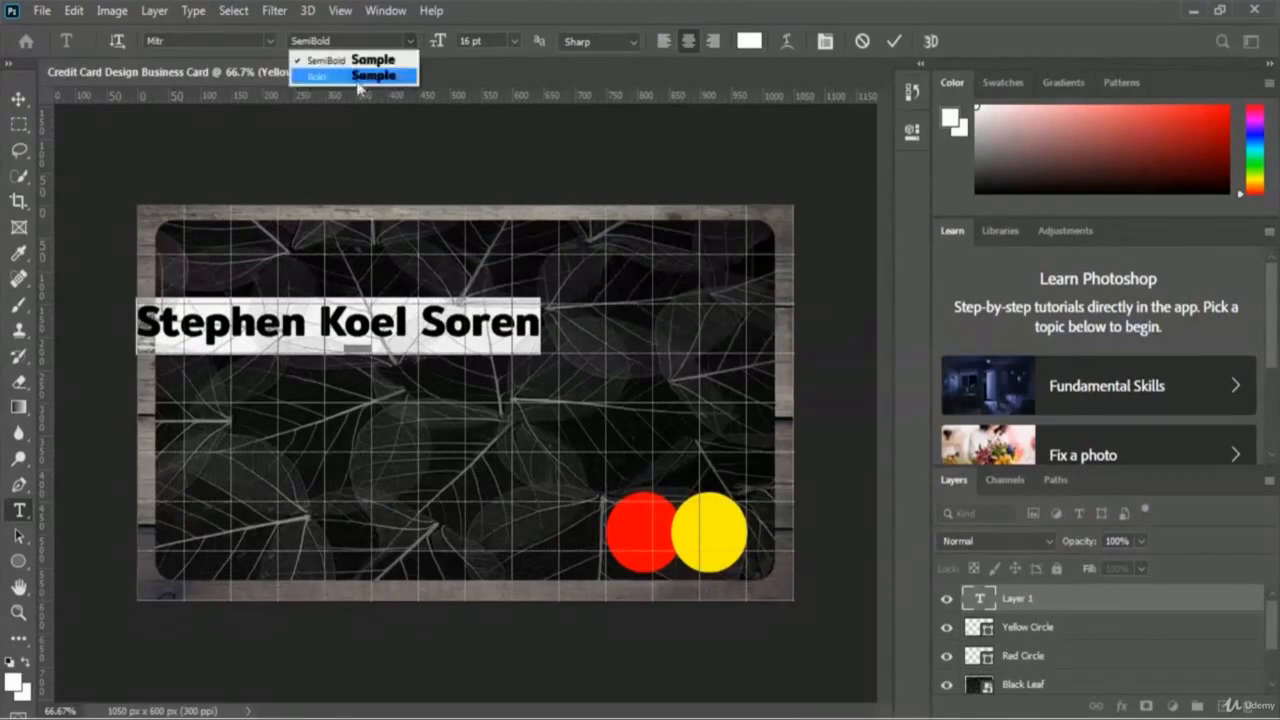
pyautogui.click(395, 78)
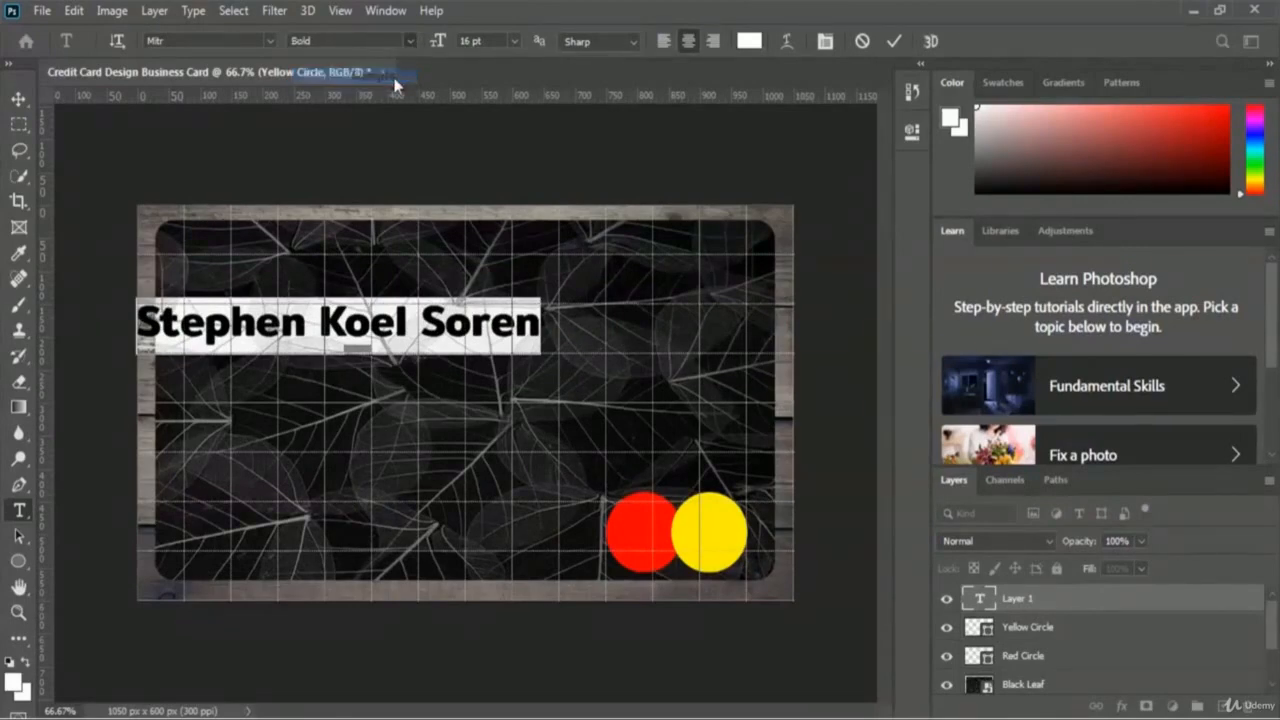
pyautogui.click(537, 322)
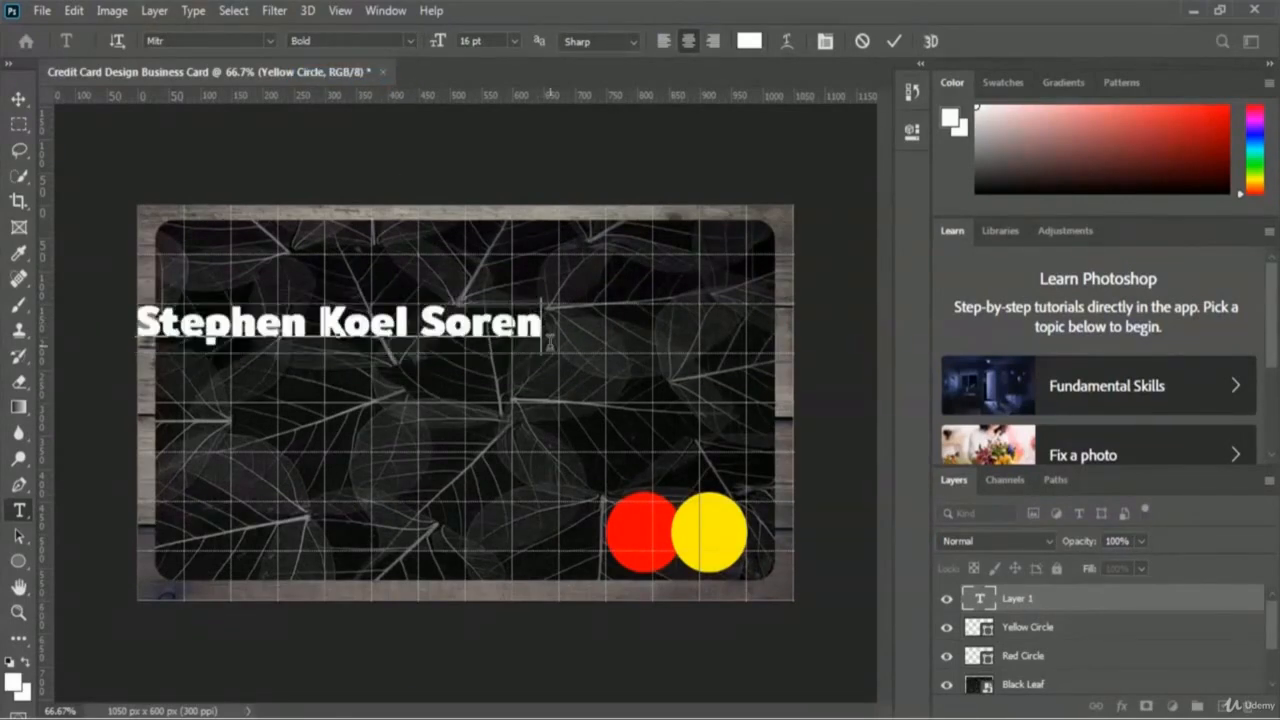
pyautogui.click(893, 43)
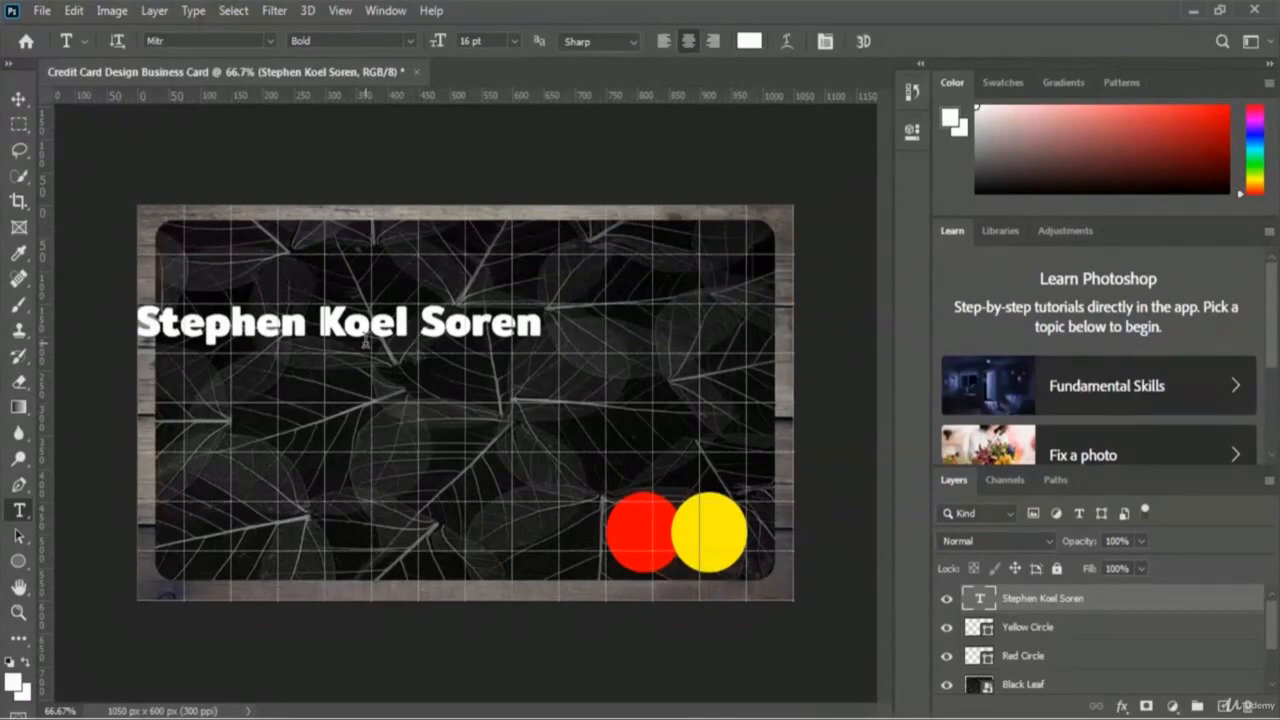
pyautogui.hotkey('ctrl', 't')
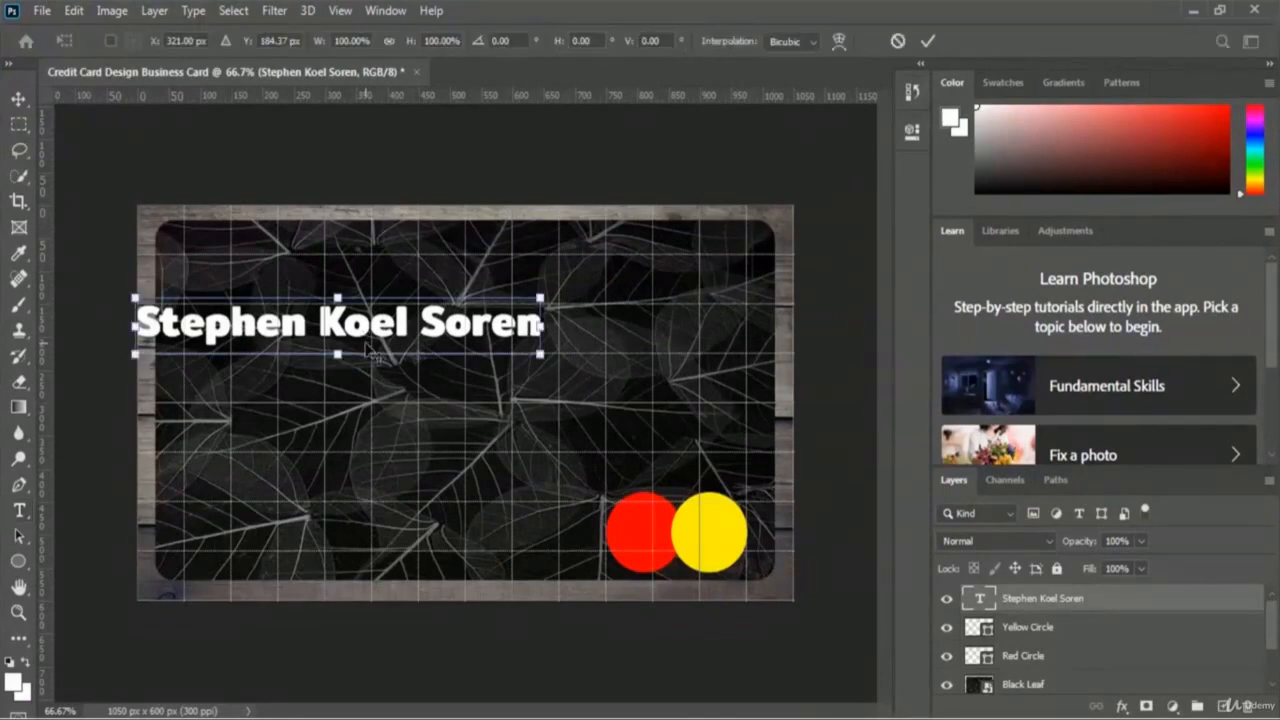
# Step: Move the name text to the card's top right and commit the transform
pyautogui.moveTo(368, 352); pyautogui.dragTo(567, 252)
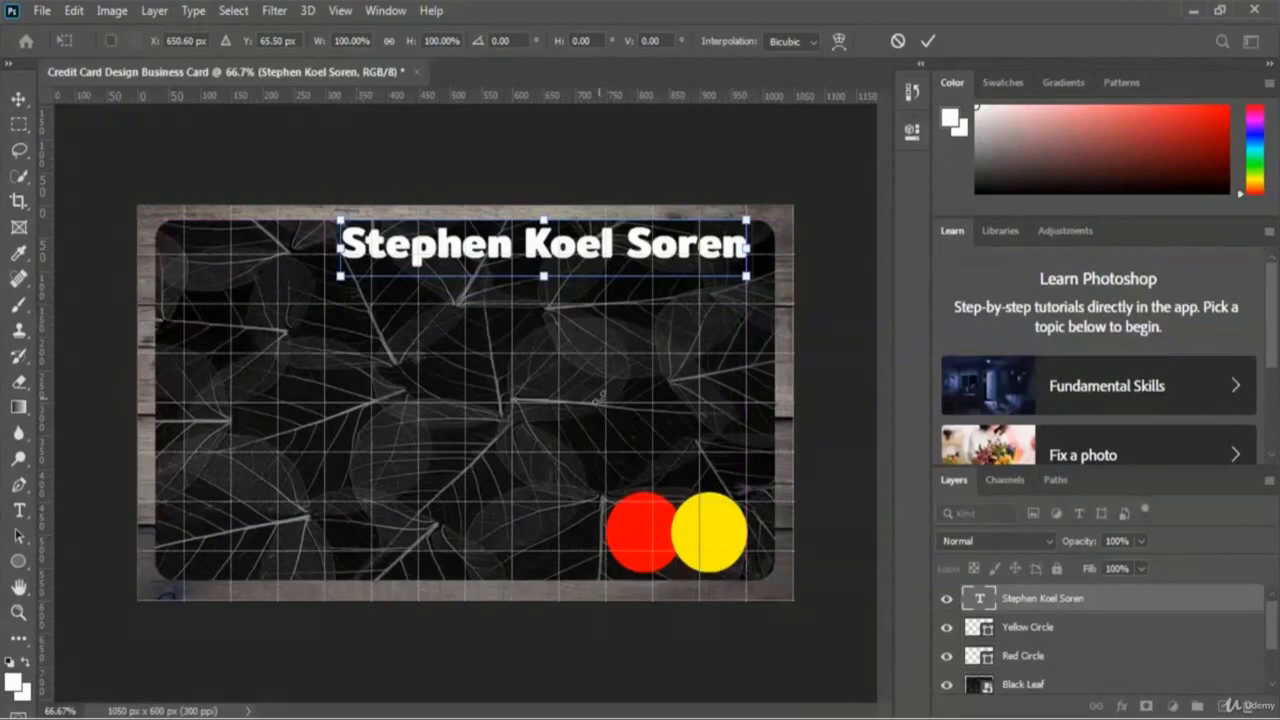
pyautogui.click(928, 42)
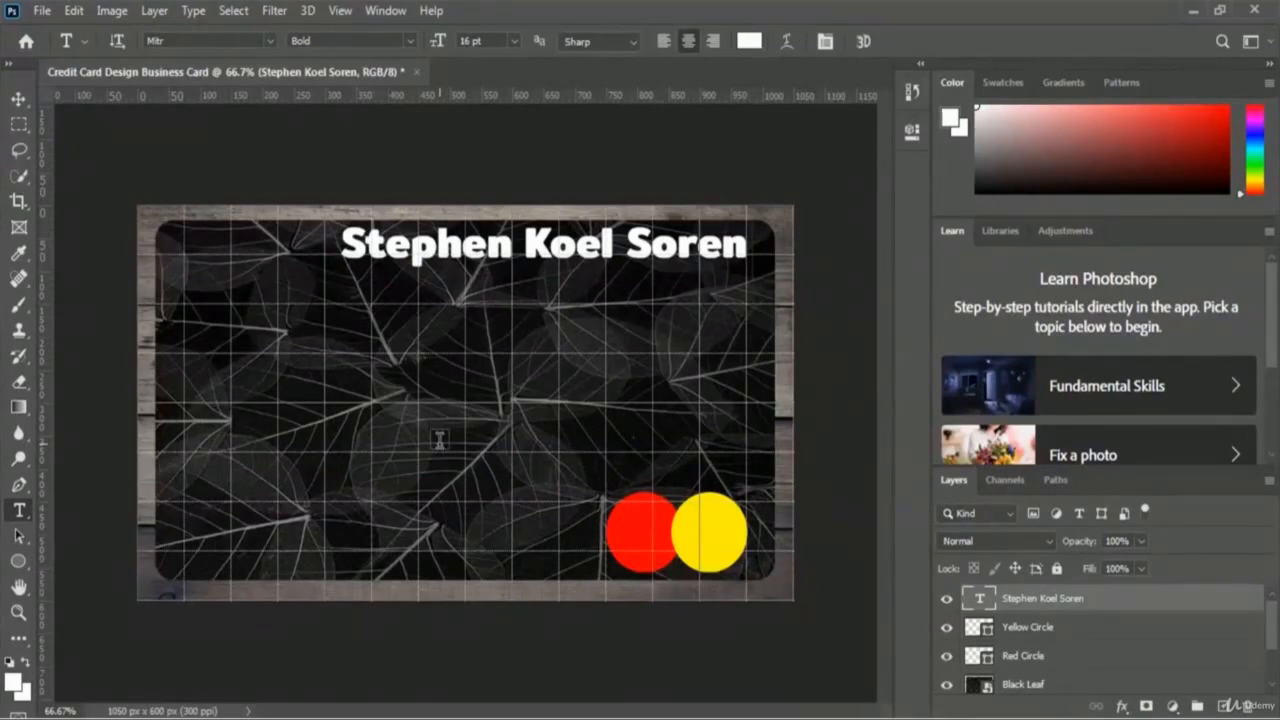
pyautogui.click(1123, 707)
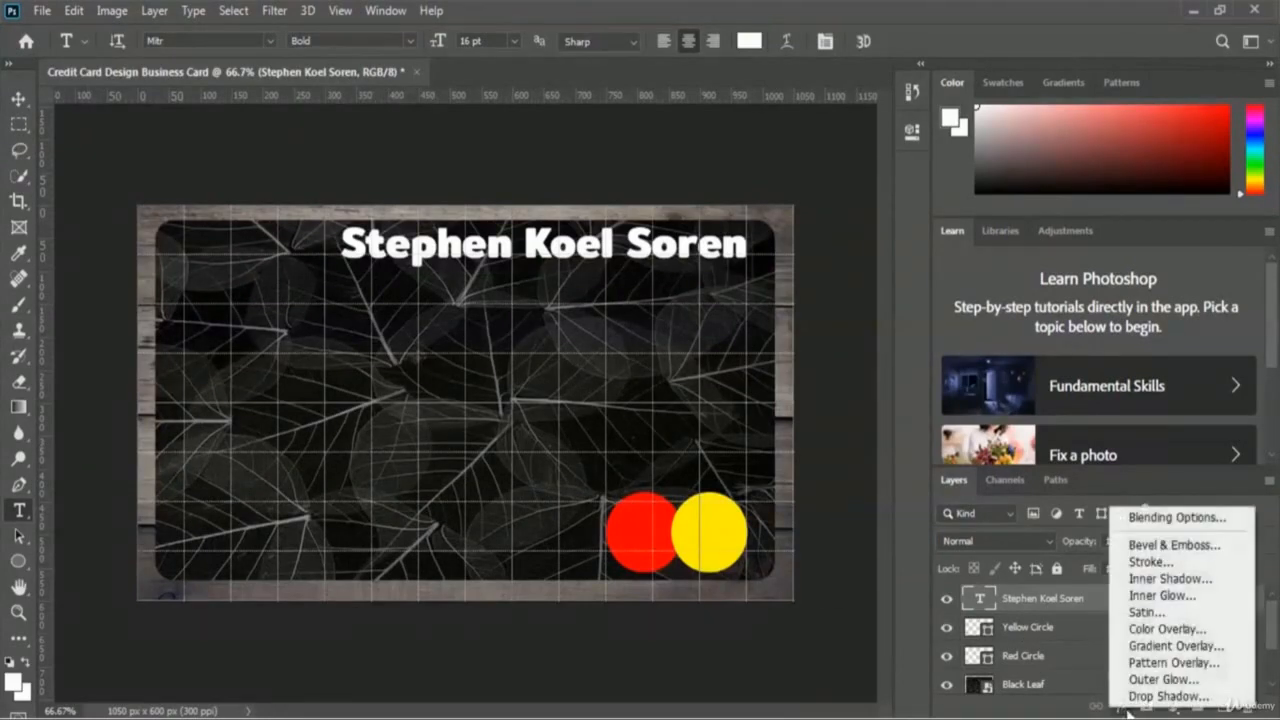
pyautogui.click(1221, 545)
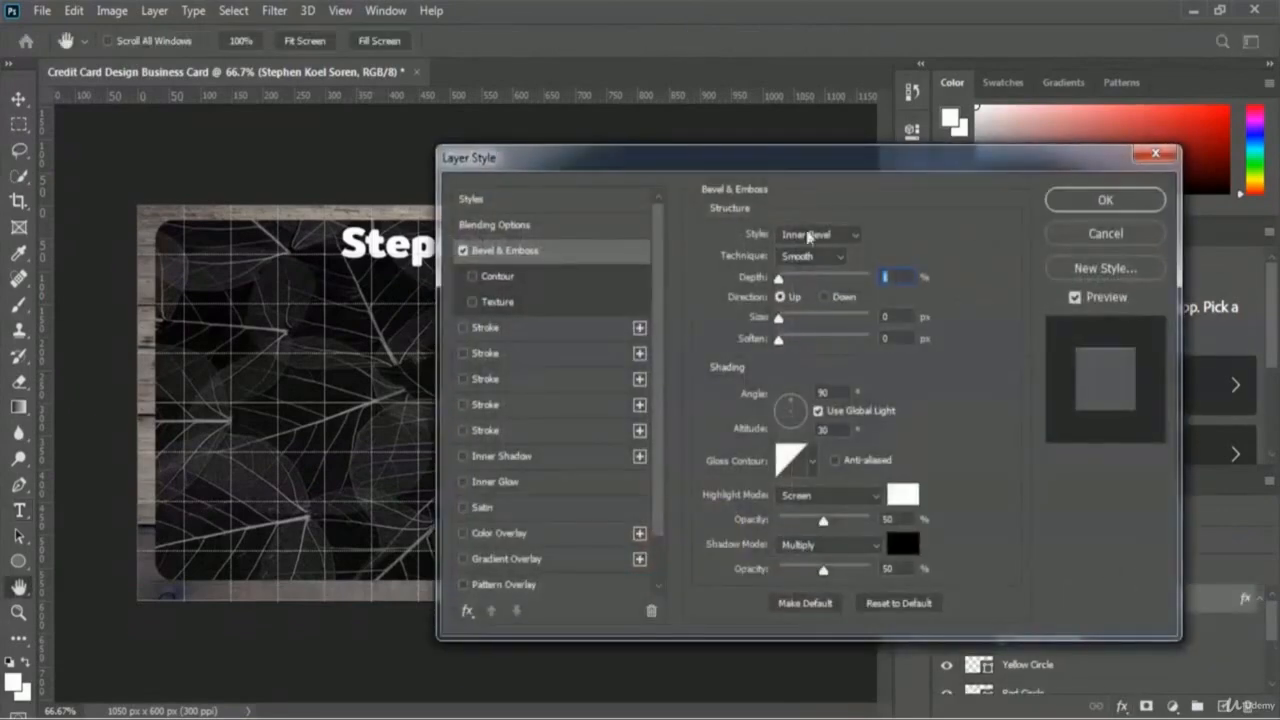
pyautogui.moveTo(783, 237); pyautogui.dragTo(659, 311)
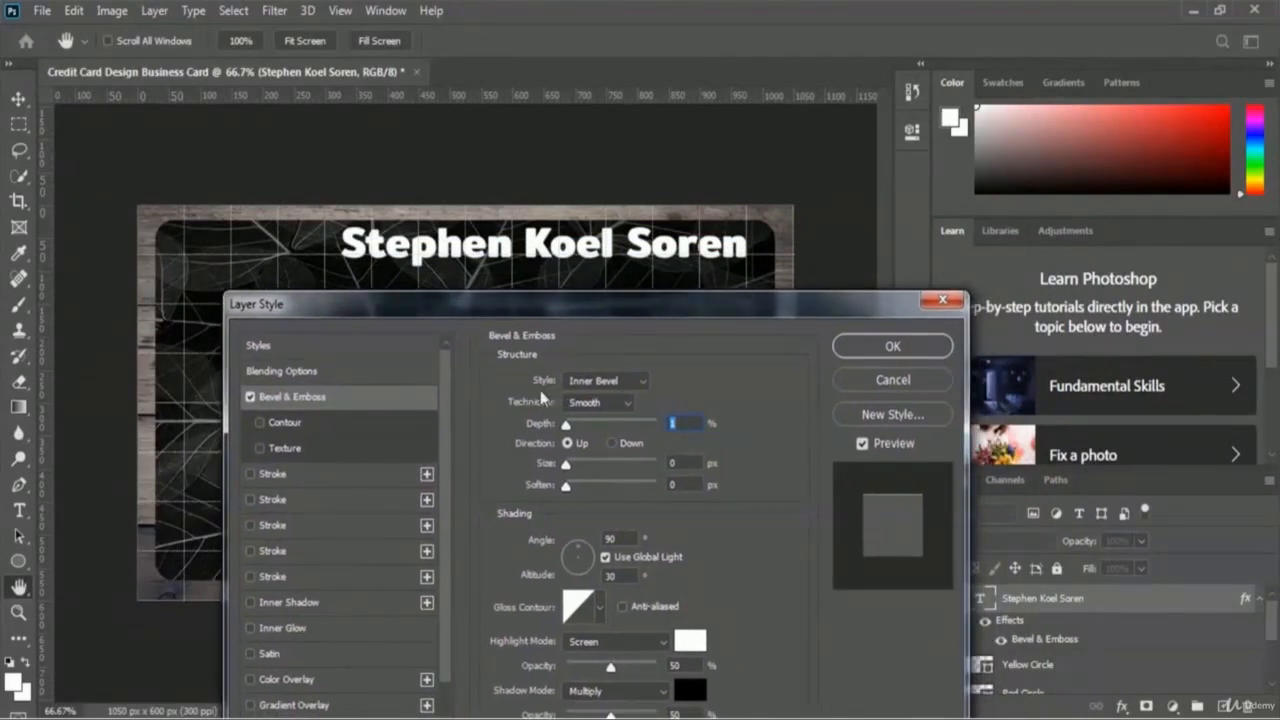
pyautogui.click(628, 382)
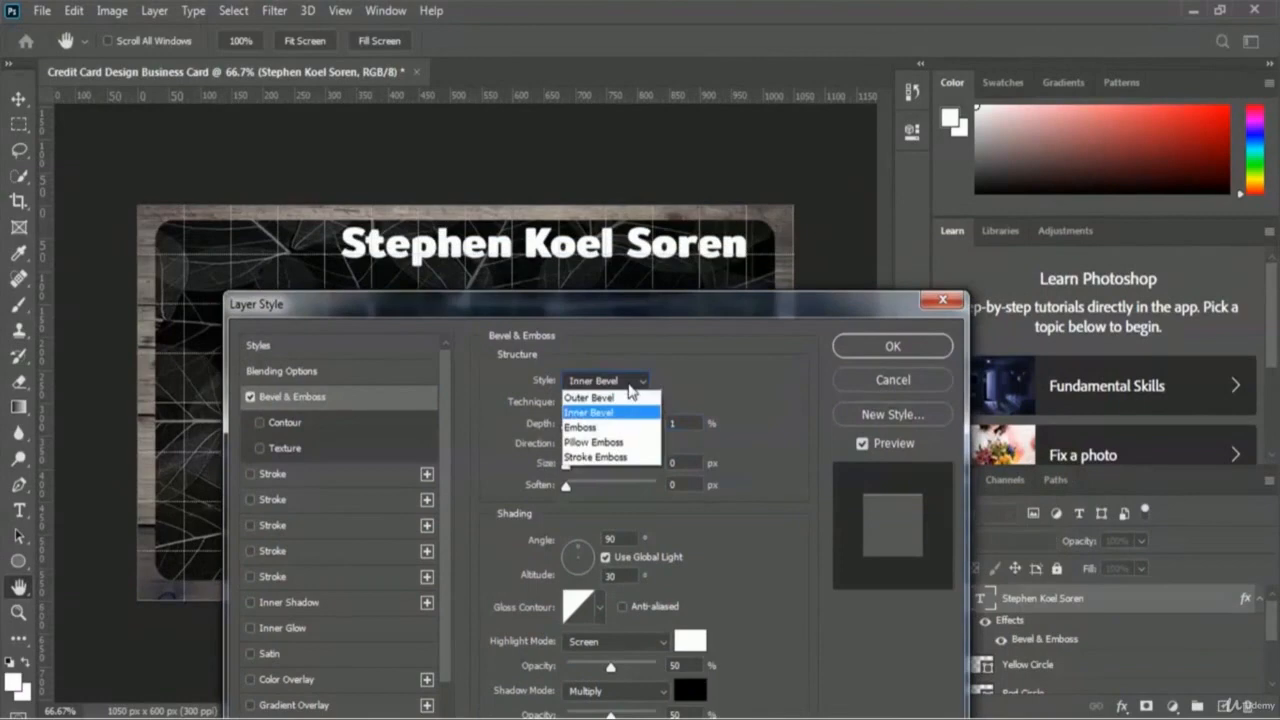
pyautogui.click(617, 416)
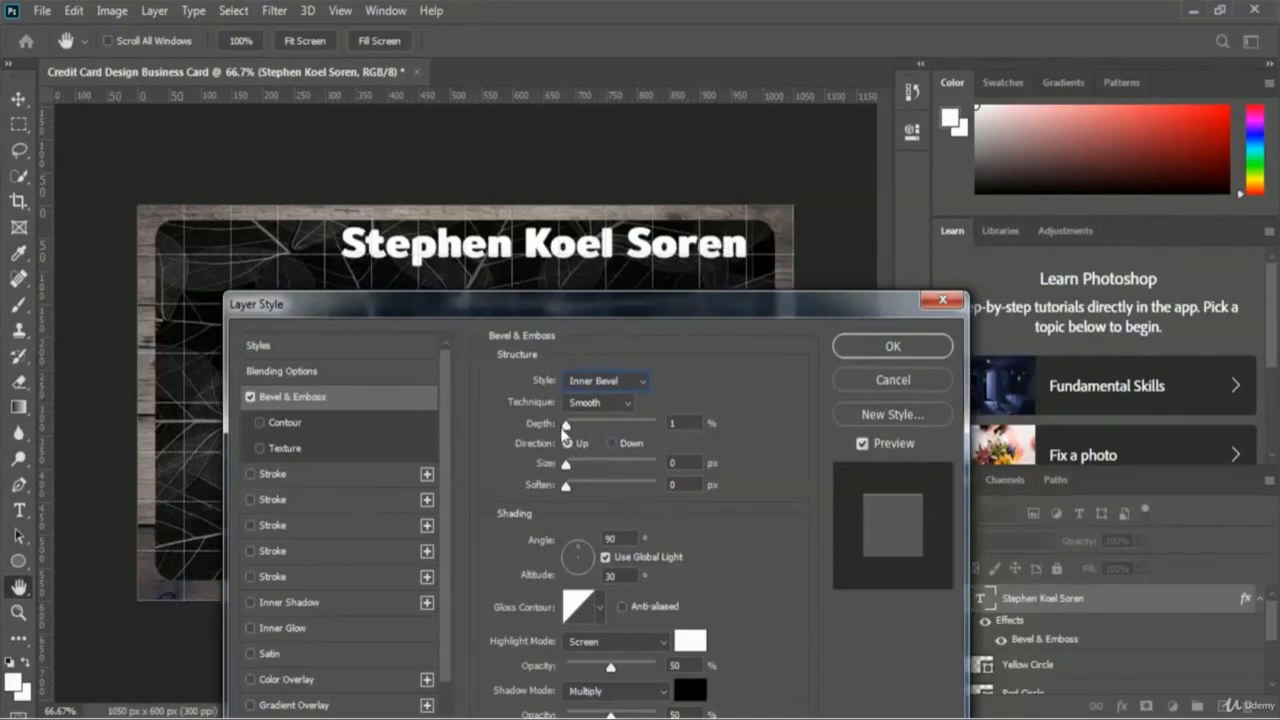
# Step: Give the name's Inner Bevel 615% depth, 15 px size and 5 px soften
pyautogui.moveTo(565, 429); pyautogui.dragTo(626, 427)
pyautogui.moveTo(566, 472); pyautogui.dragTo(576, 467)
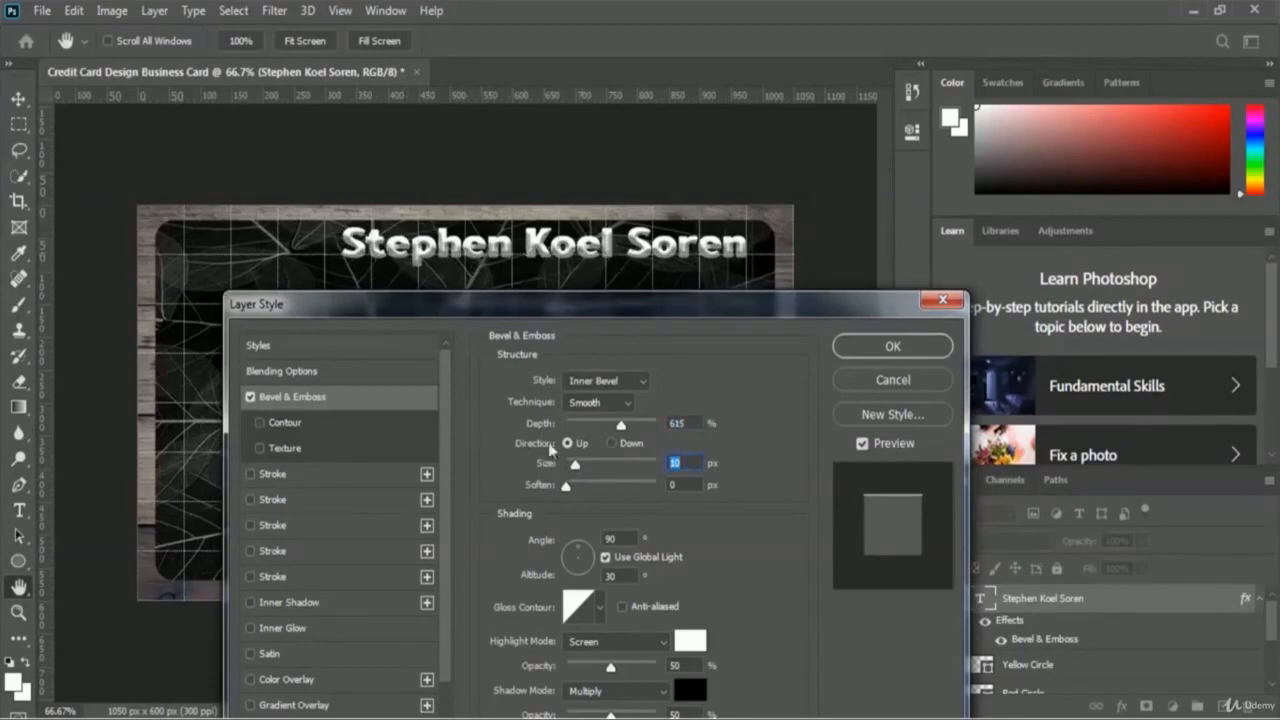
pyautogui.moveTo(575, 466); pyautogui.dragTo(578, 466)
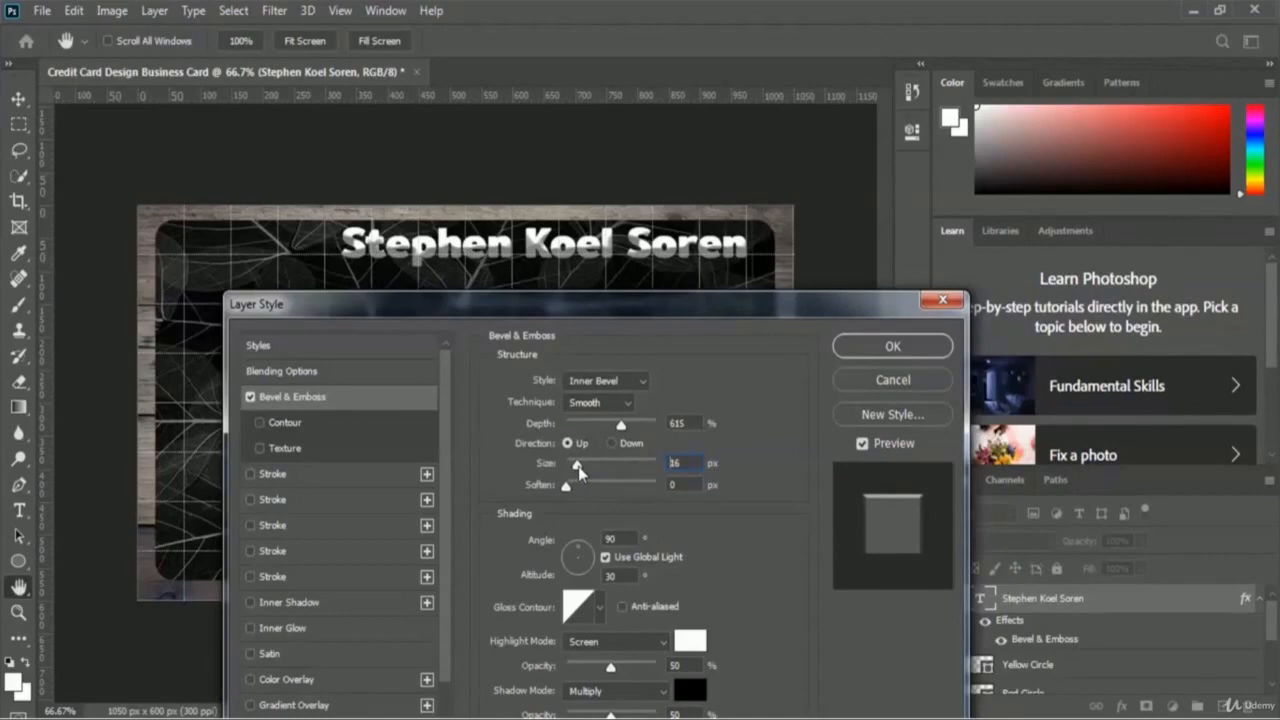
pyautogui.moveTo(578, 466); pyautogui.dragTo(579, 467)
pyautogui.write('15')
pyautogui.click(568, 489)
pyautogui.moveTo(571, 489); pyautogui.dragTo(595, 491)
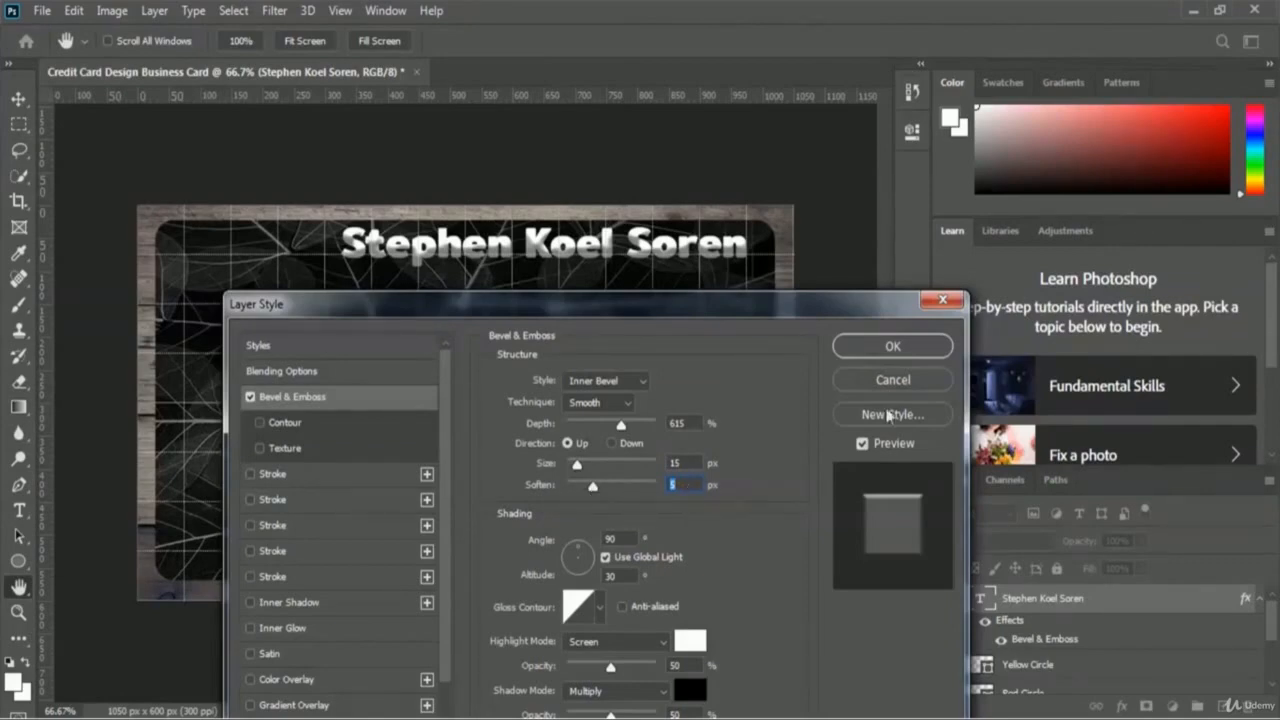
# Step: Apply the bevel style, compare it with effects toggled, and convert the name layer to a smart object
pyautogui.click(930, 352)
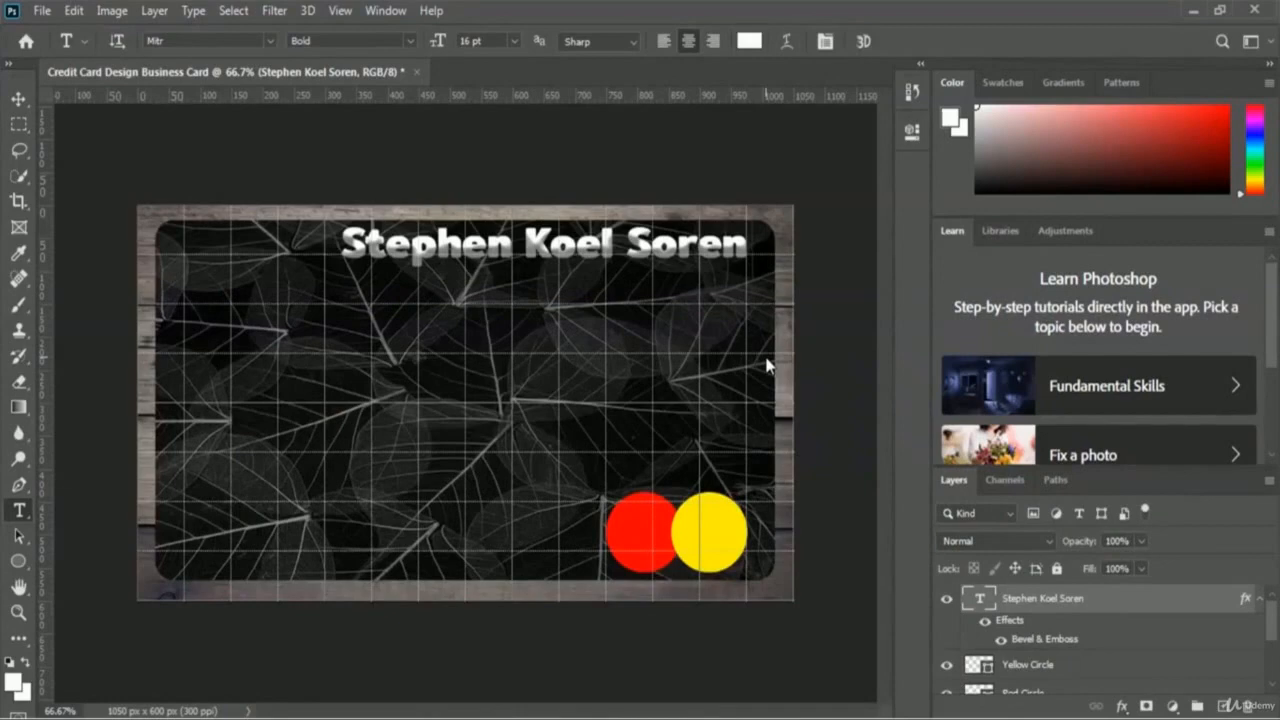
pyautogui.click(984, 625)
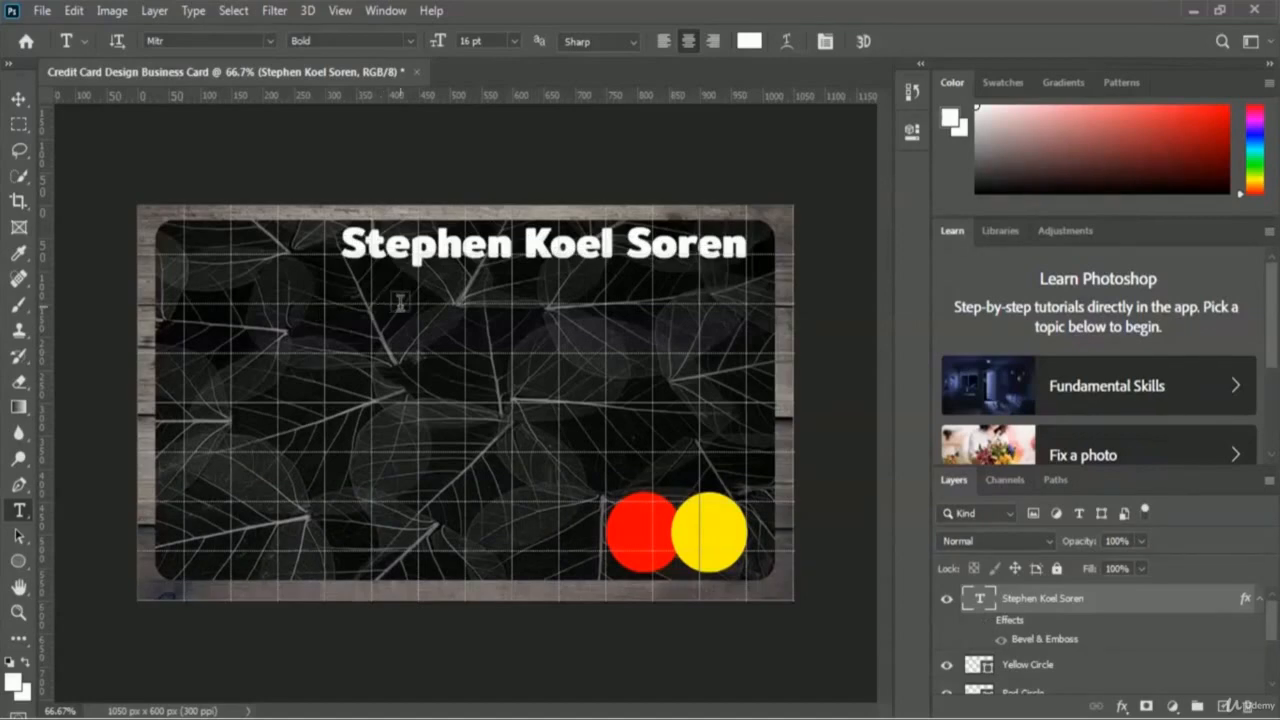
pyautogui.click(984, 624)
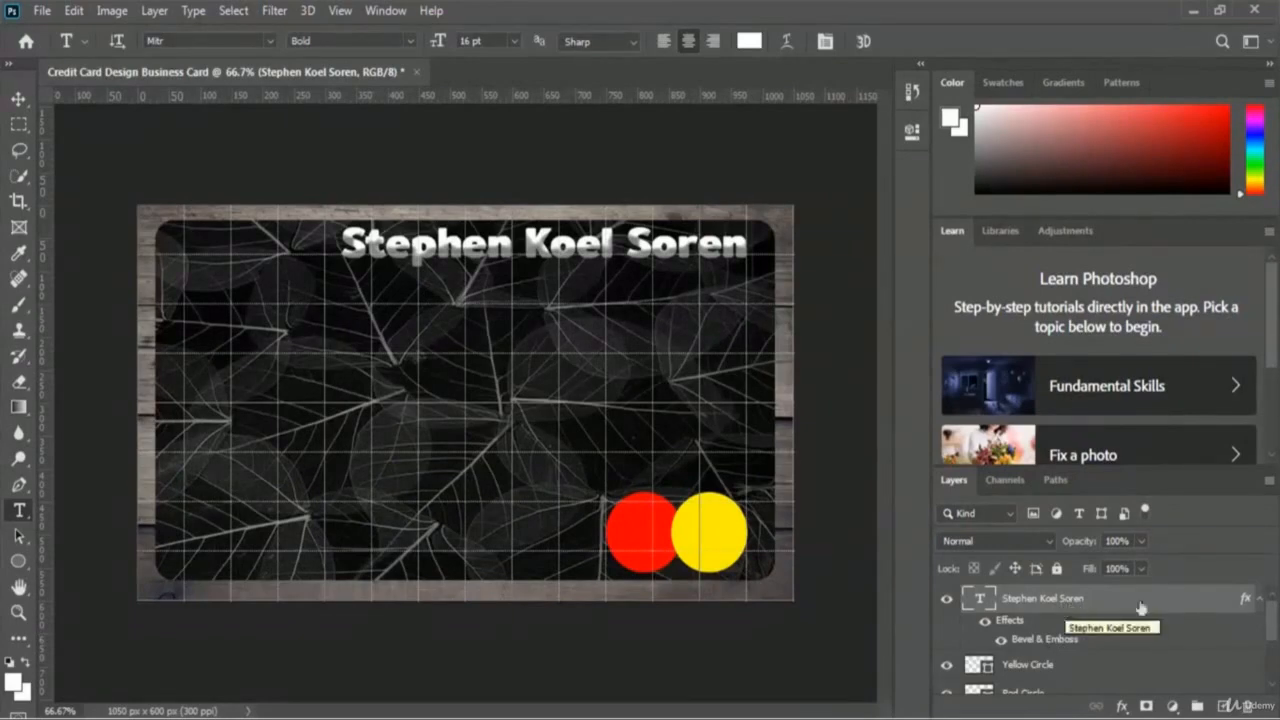
pyautogui.rightClick(1045, 605)
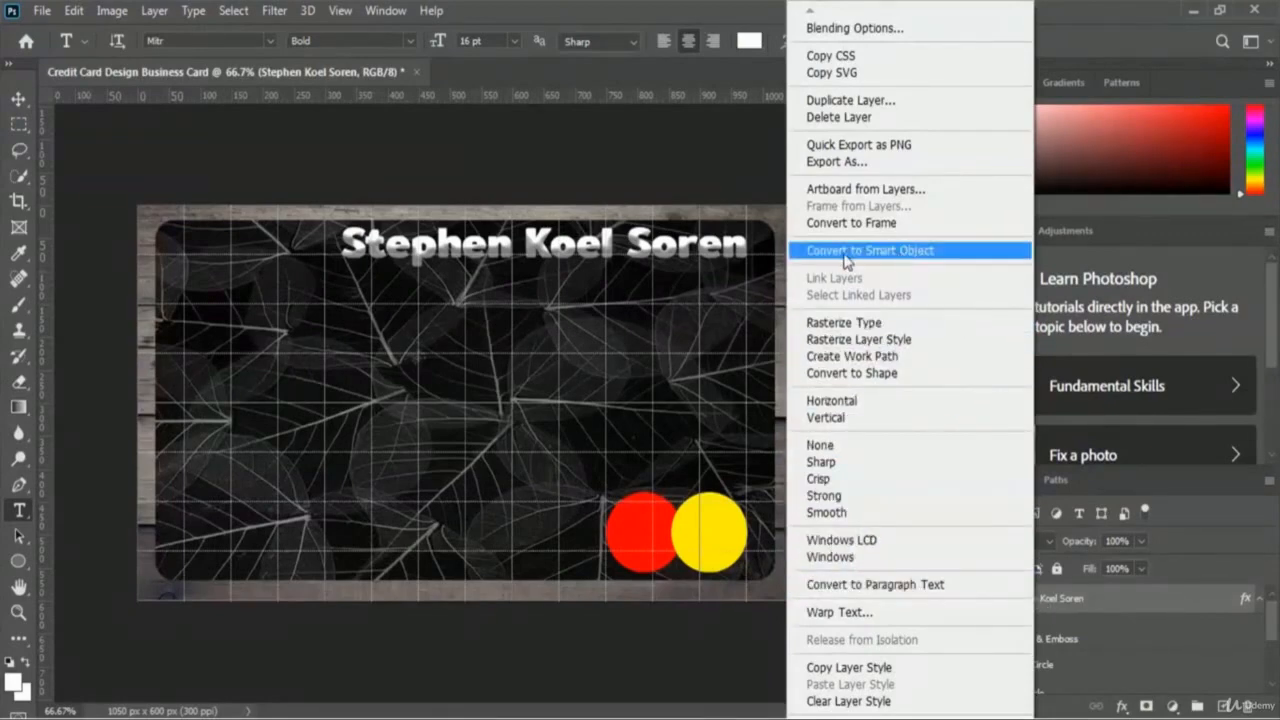
pyautogui.click(921, 253)
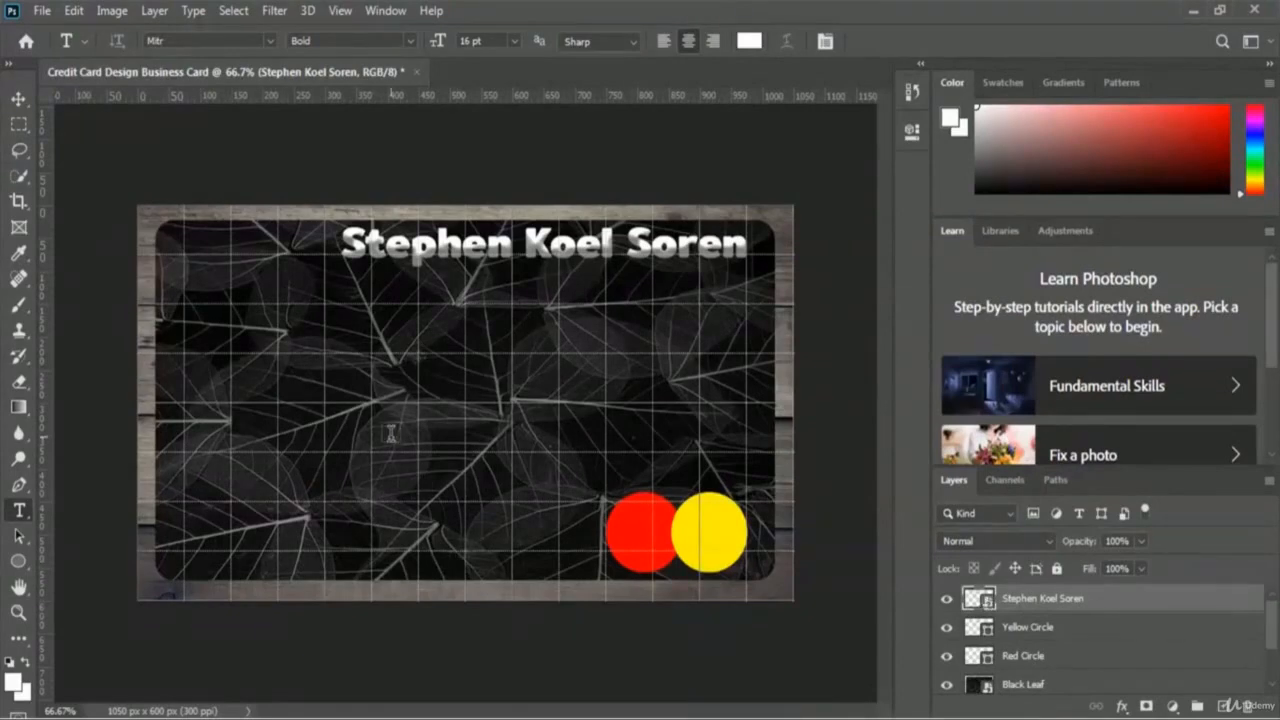
# Step: Type 'CEO of SkillFour' on the card, fix the capital O, and select the line
pyautogui.click(427, 371)
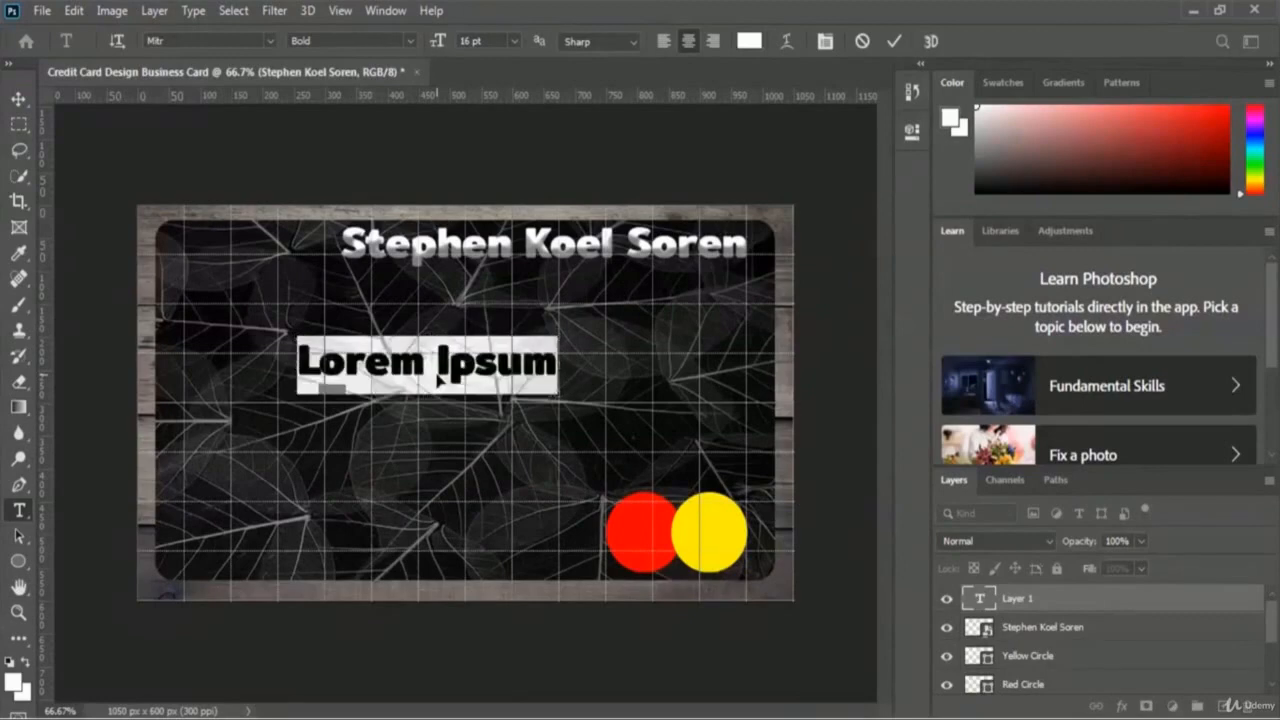
pyautogui.write('CEO of  ')
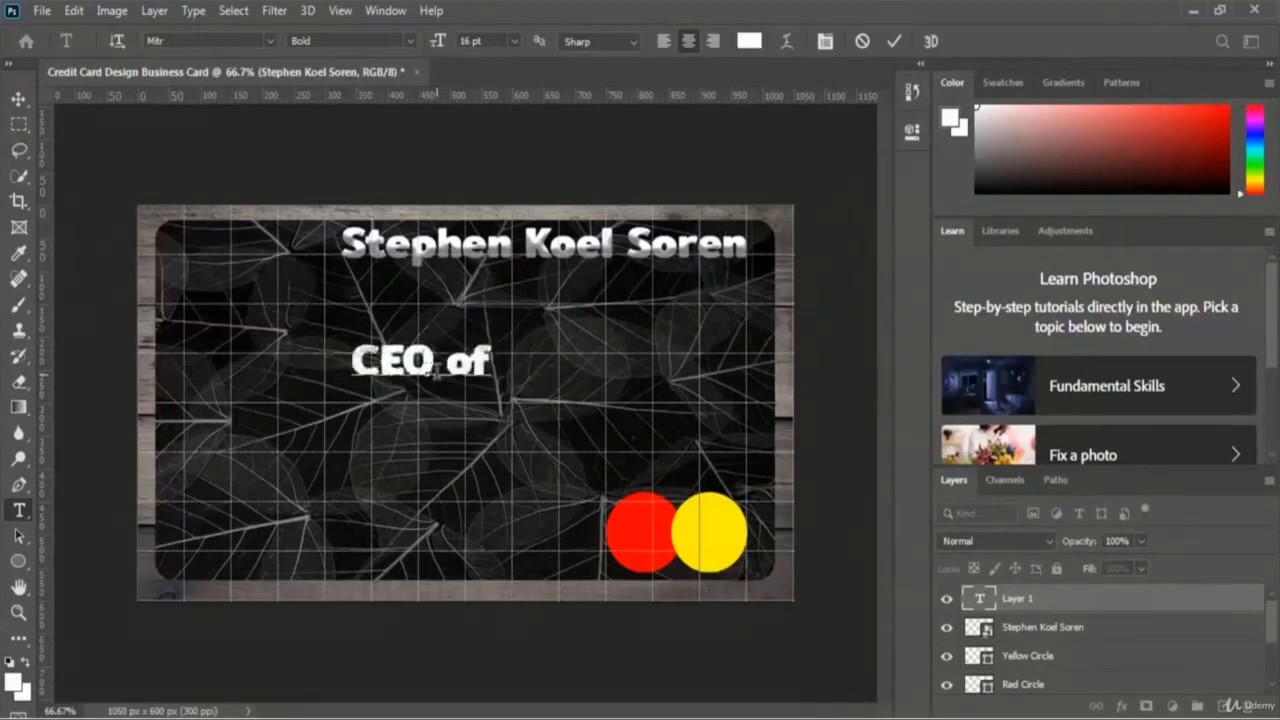
pyautogui.write('SkillFOur')
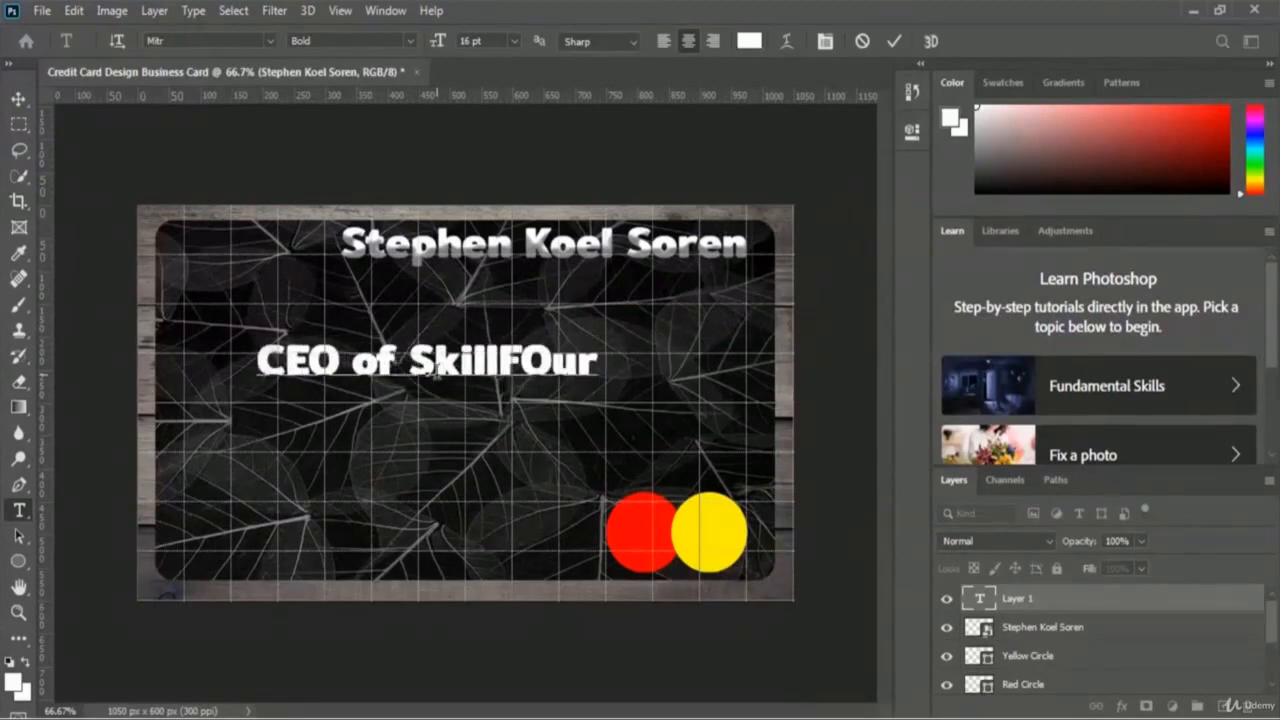
pyautogui.press('Left')
pyautogui.press('Left')
pyautogui.press('BackSpace')
pyautogui.write('o')
pyautogui.press('Right')
pyautogui.press('Right')
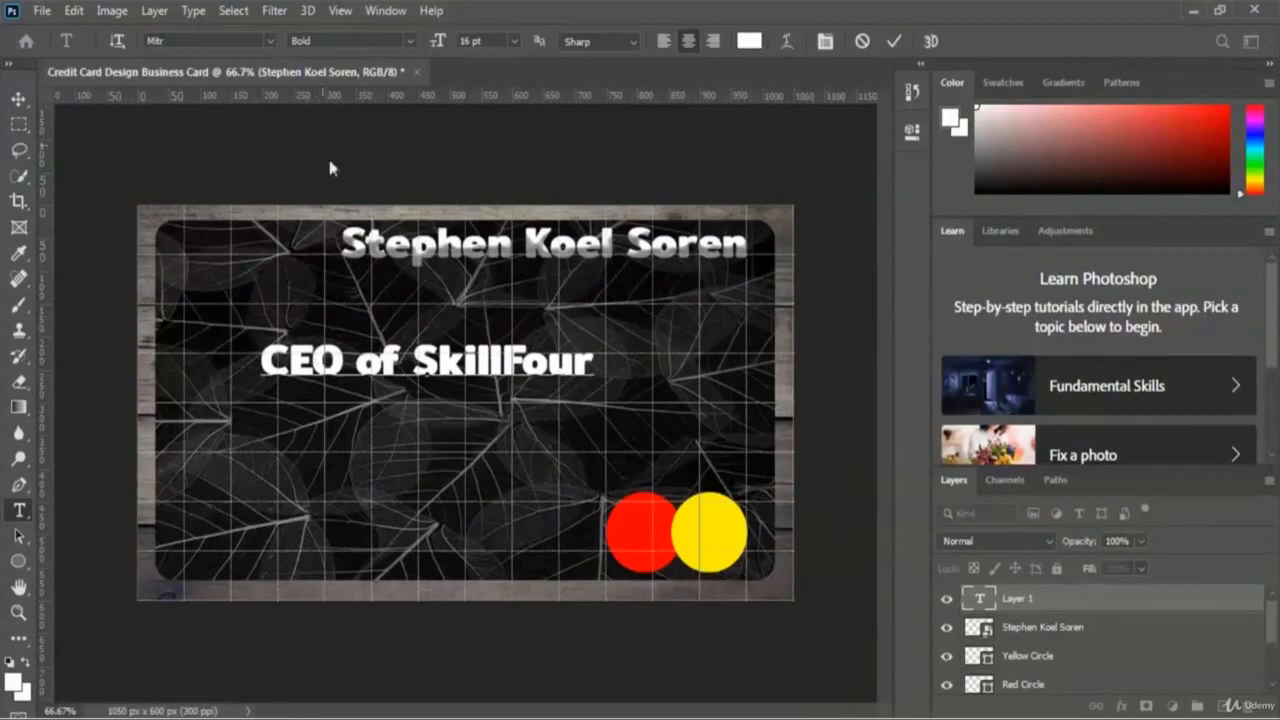
pyautogui.hotkey('ctrl', 'a')
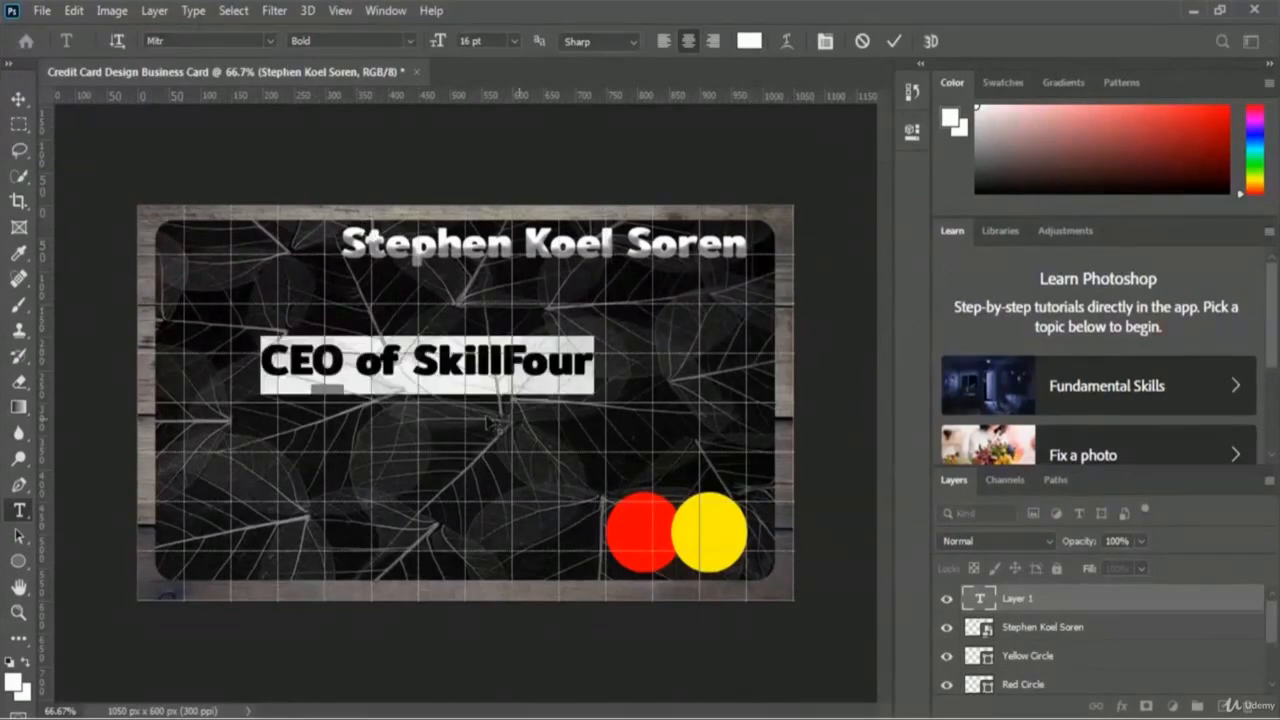
# Step: Set the subtitle text to Nyala Regular at 10 pt and commit it
pyautogui.click(270, 38)
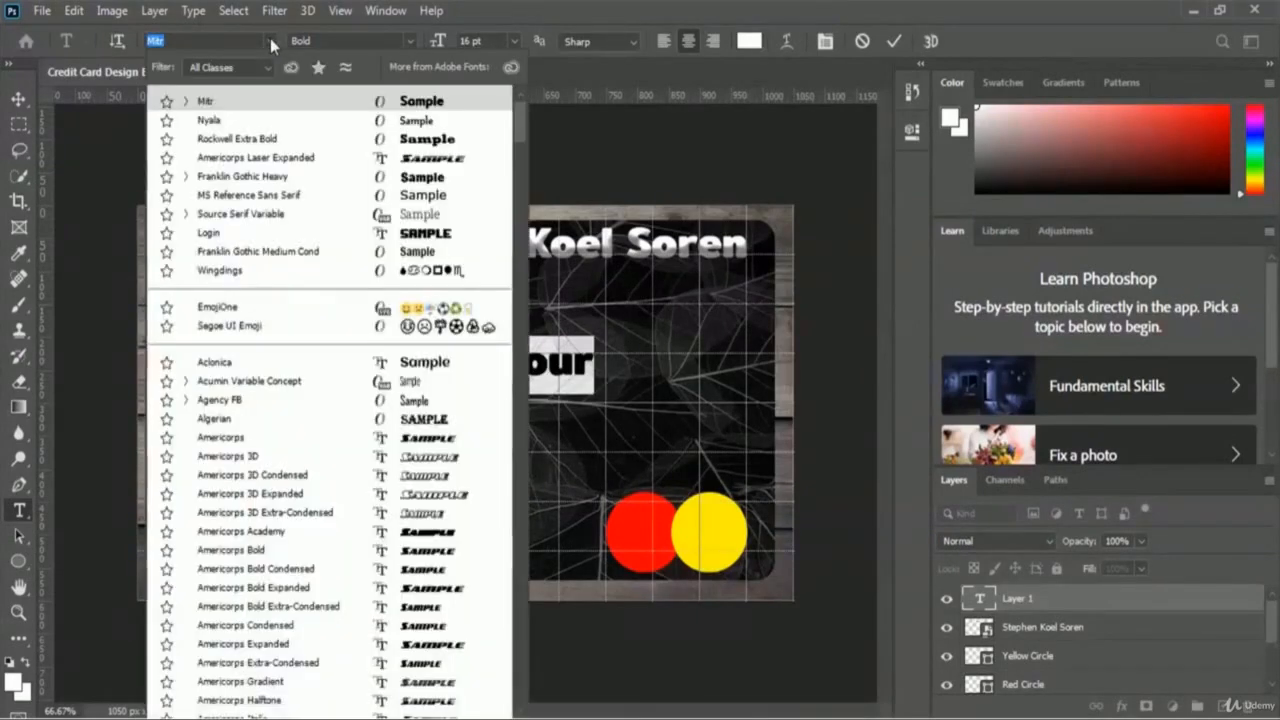
pyautogui.click(233, 120)
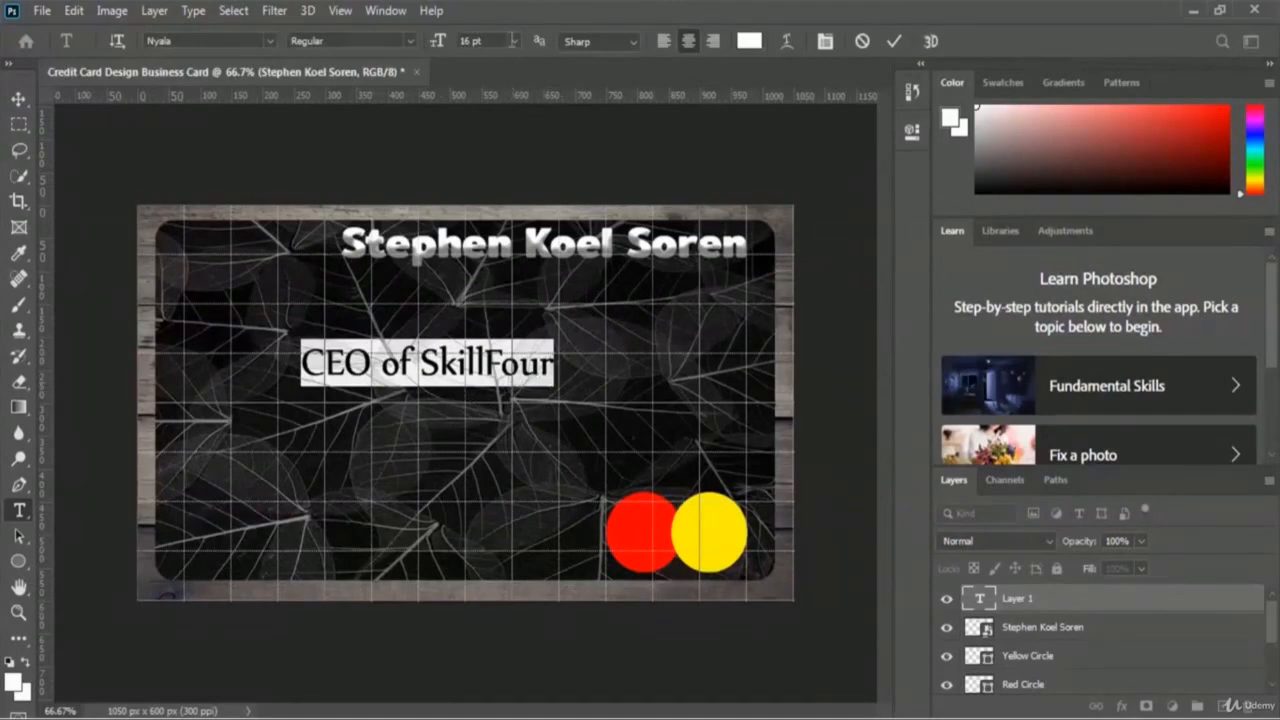
pyautogui.click(514, 42)
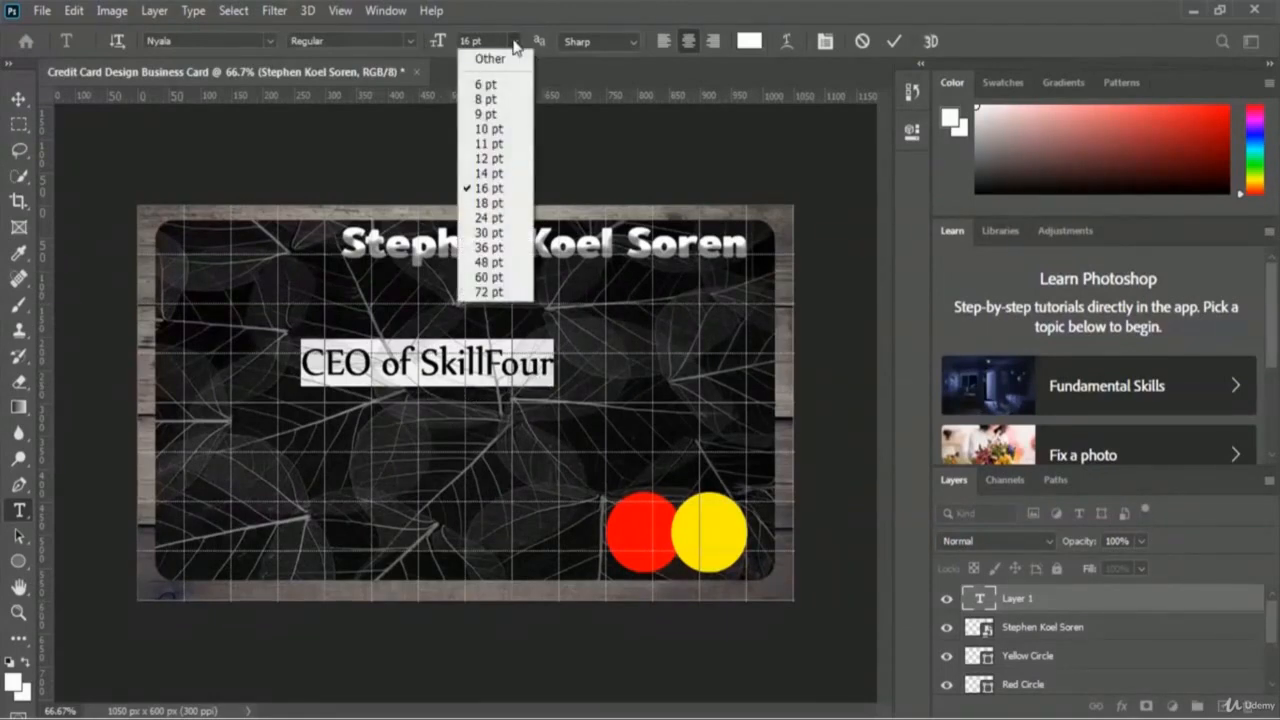
pyautogui.click(488, 129)
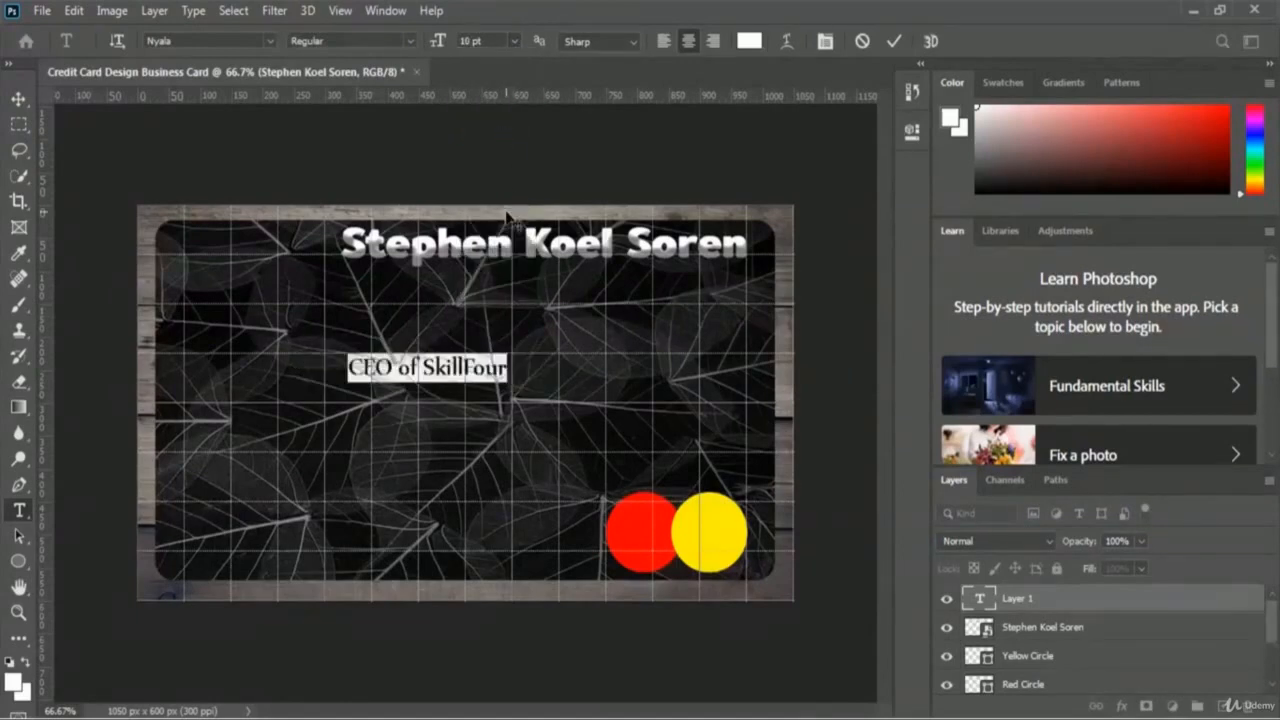
pyautogui.click(893, 41)
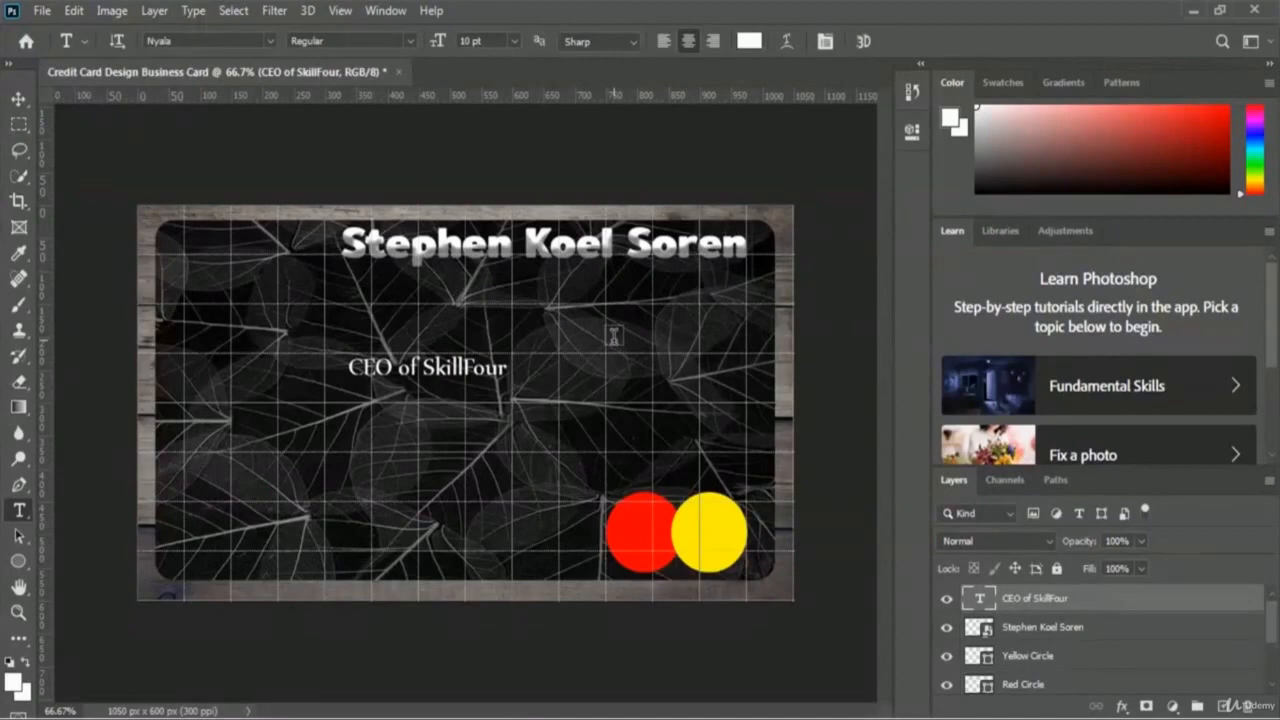
# Step: Free-transform the subtitle to sit just beneath the name at the card's top right
pyautogui.hotkey('ctrl', 't')
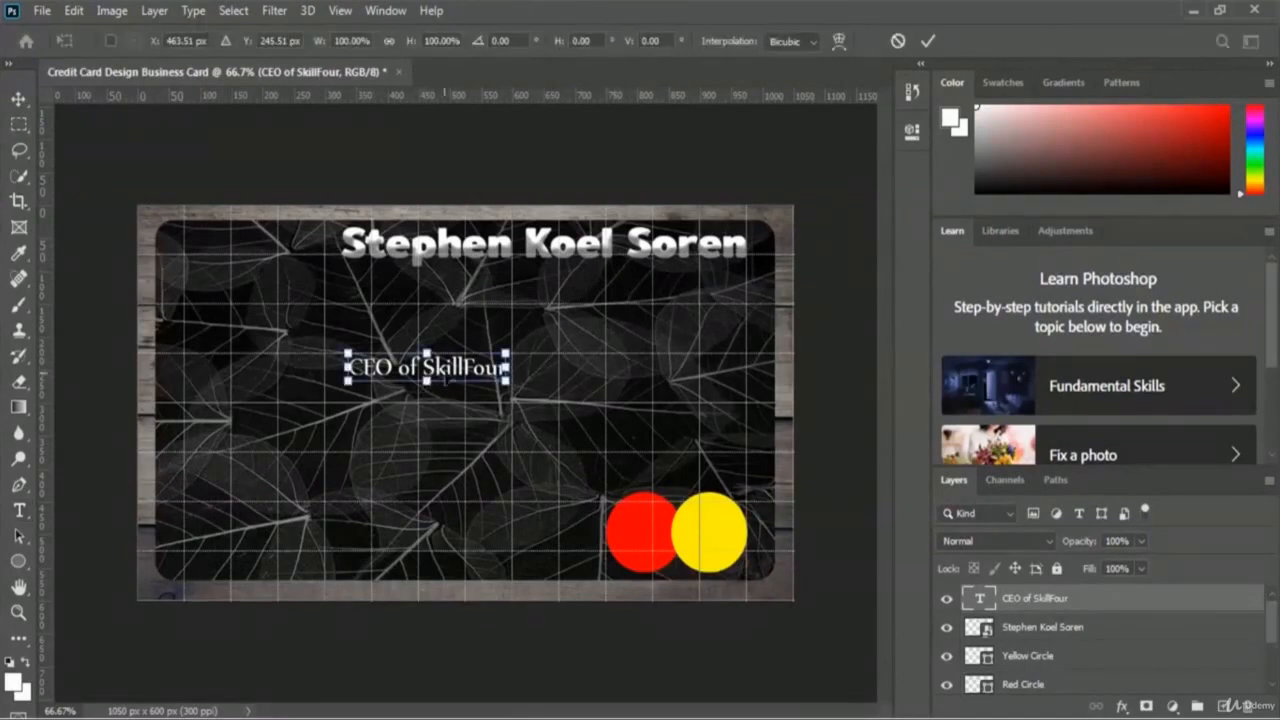
pyautogui.moveTo(460, 375); pyautogui.dragTo(699, 281)
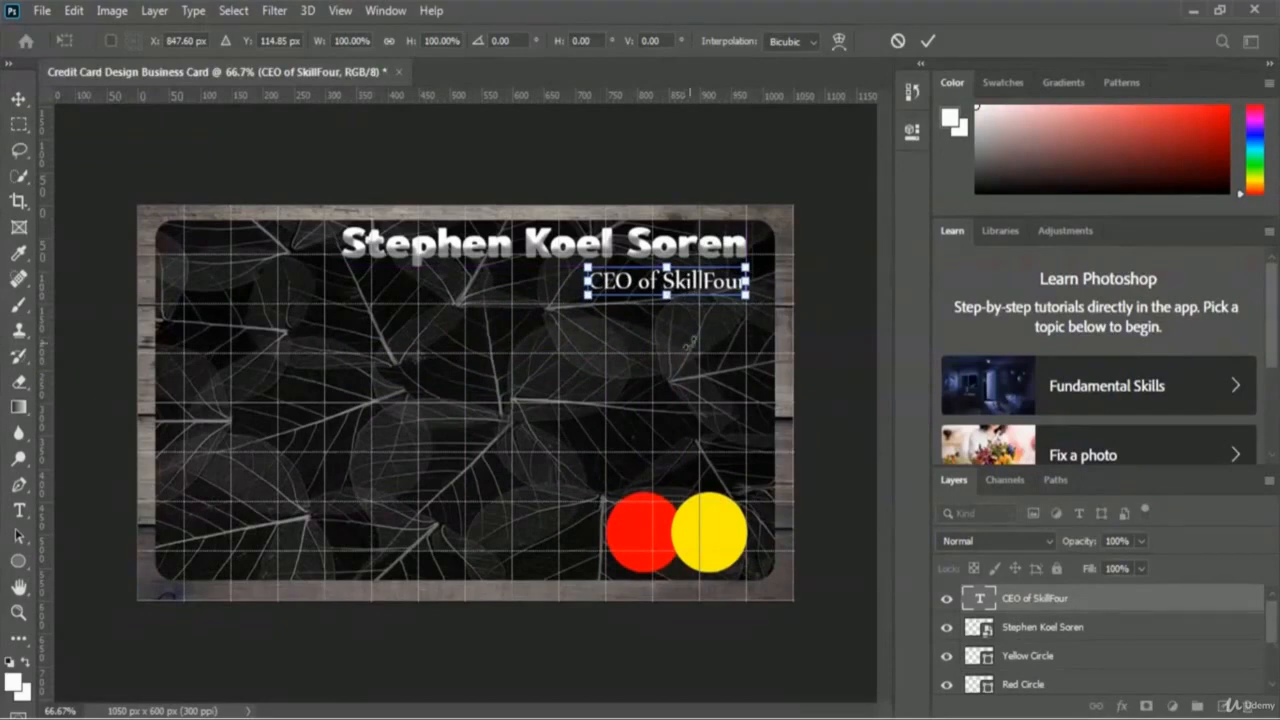
pyautogui.click(928, 41)
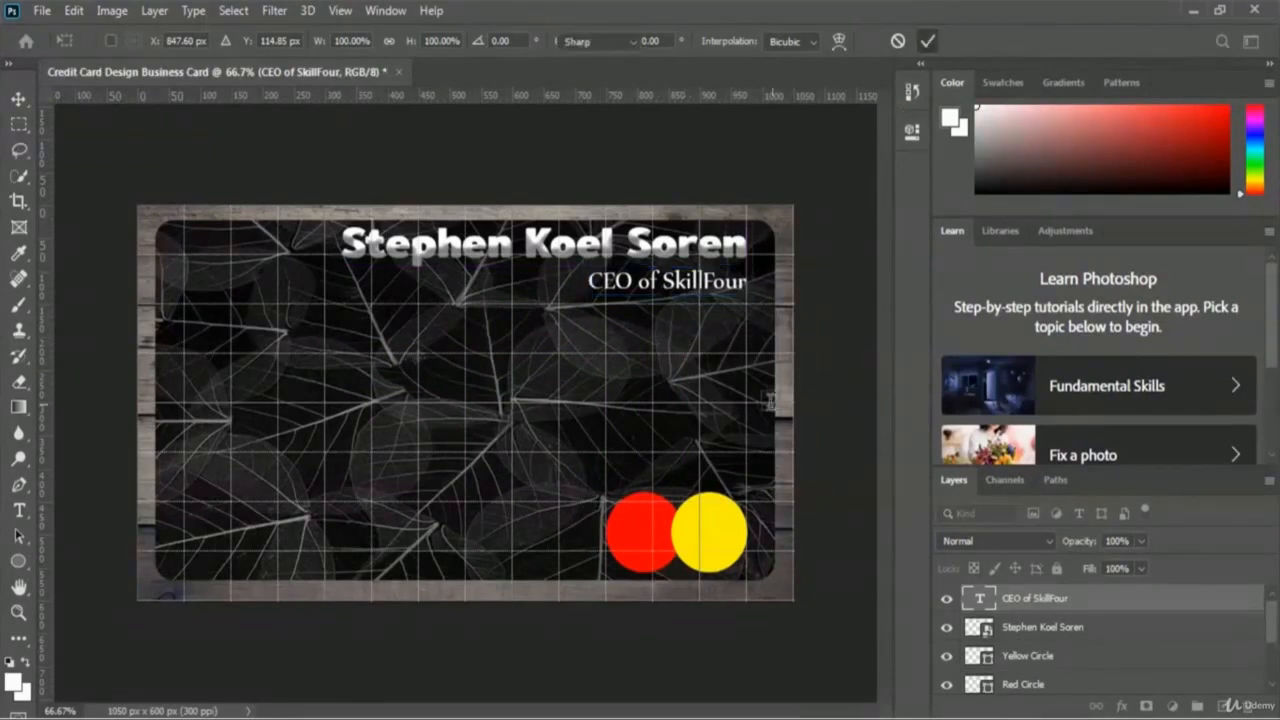
pyautogui.press('t')
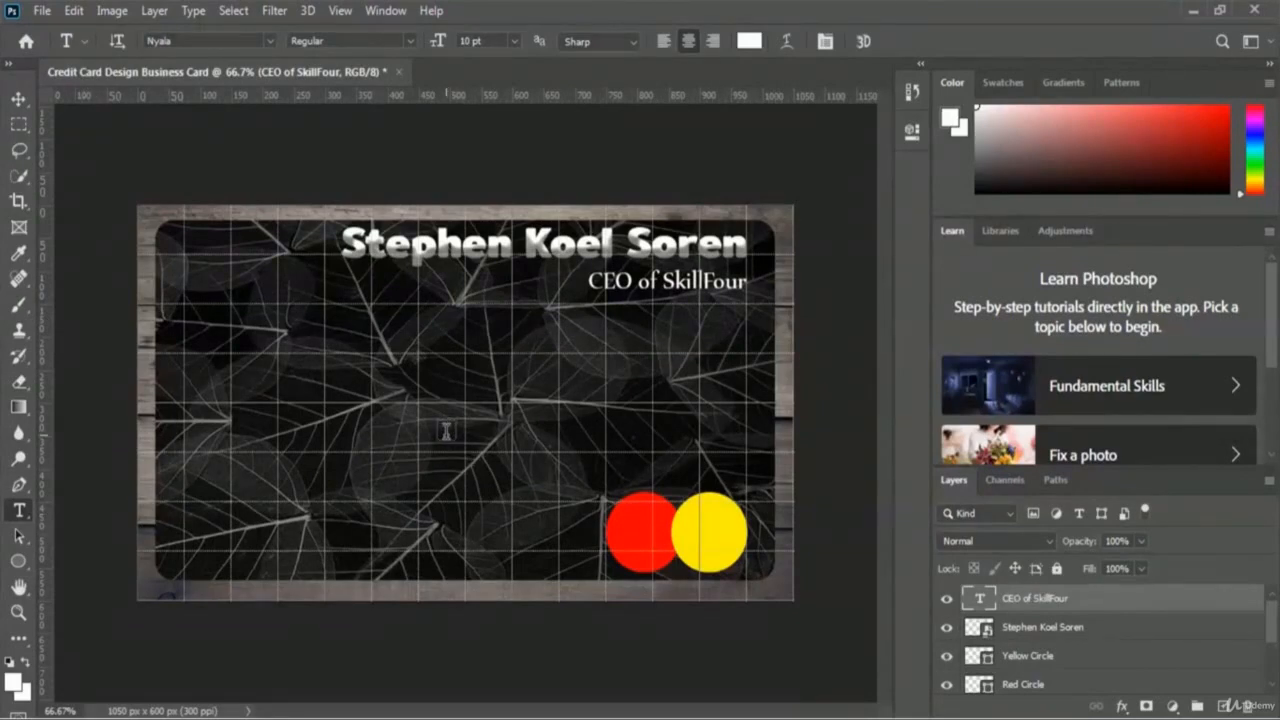
pyautogui.click(446, 430)
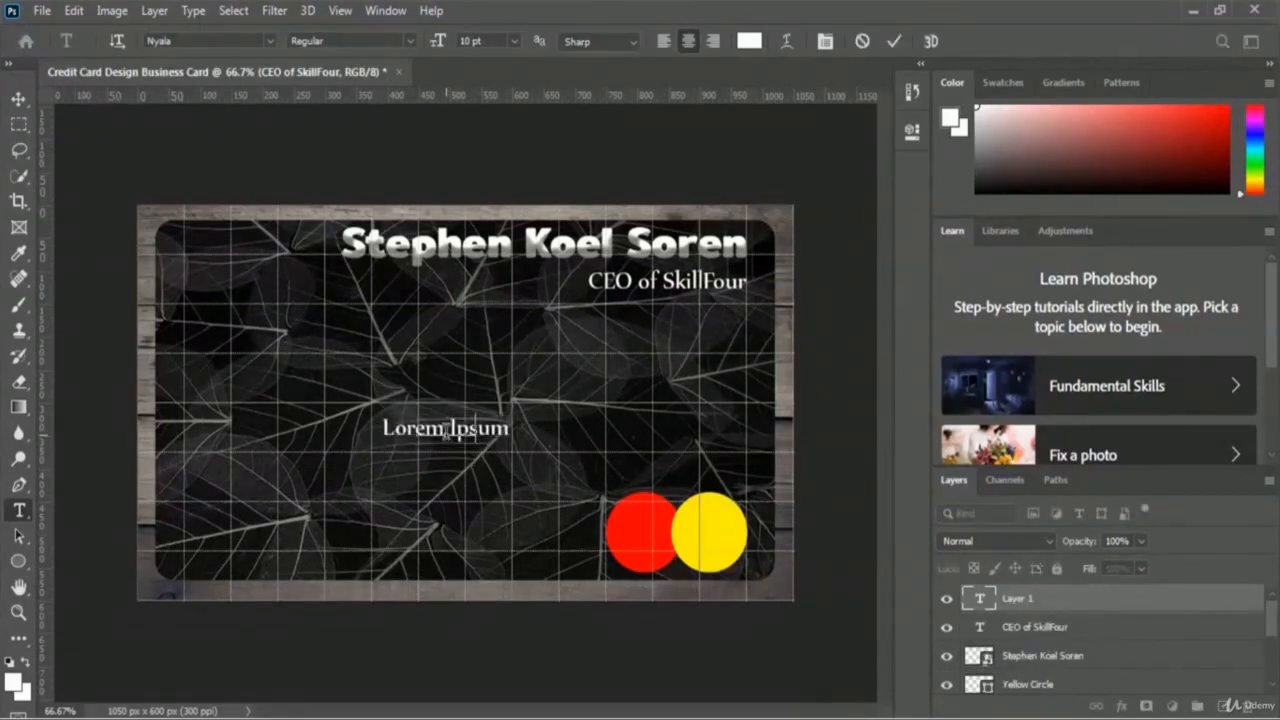
pyautogui.write('Phone: 000')
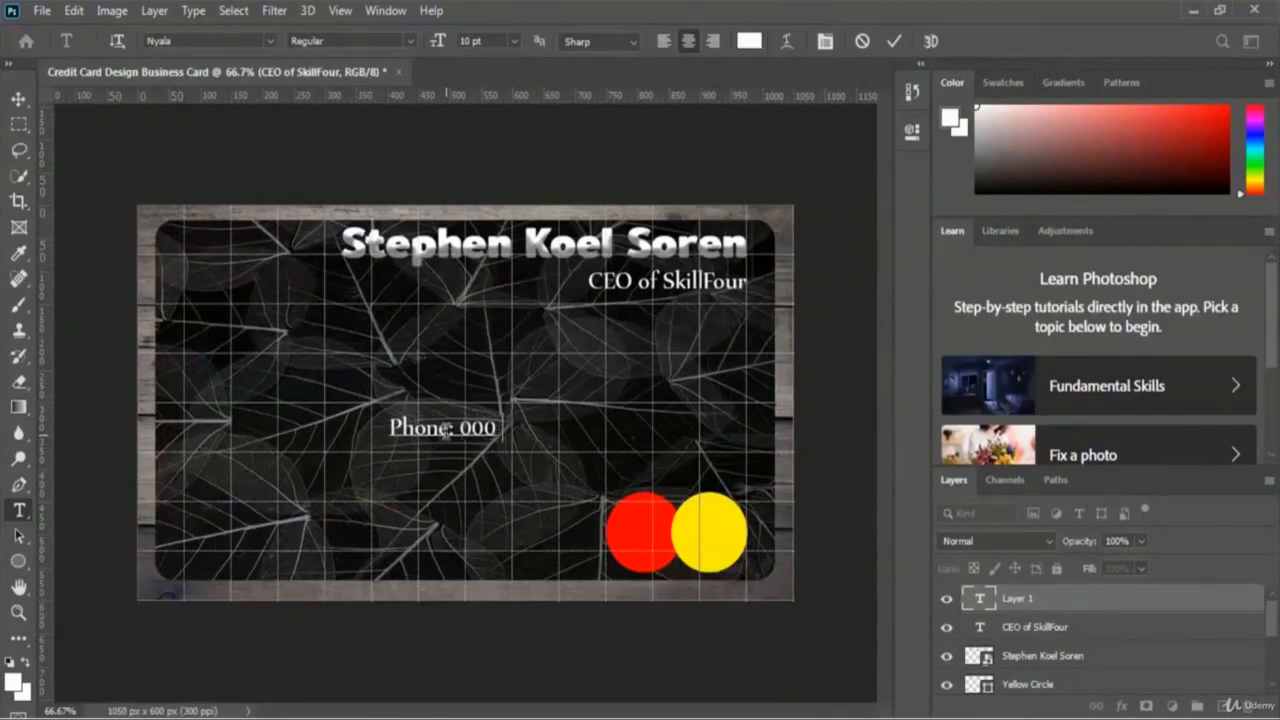
pyautogui.write('   0000')
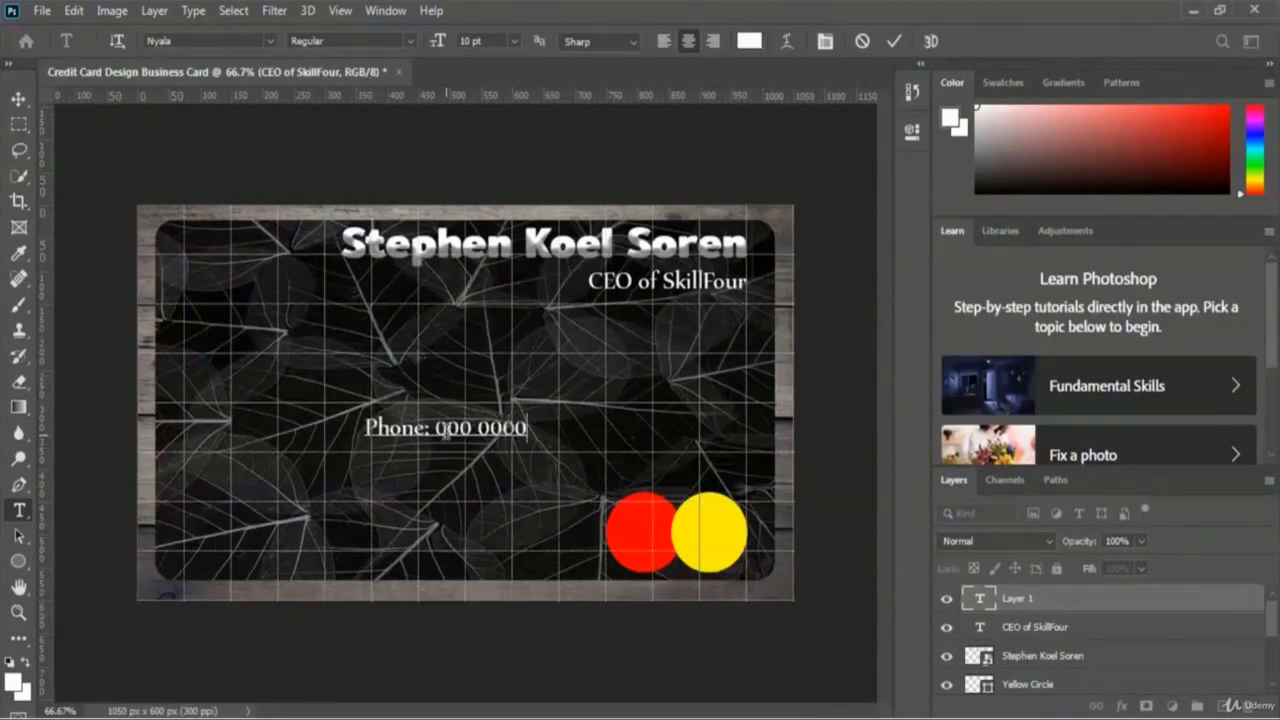
pyautogui.press('BackSpace')
pyautogui.write('0000')
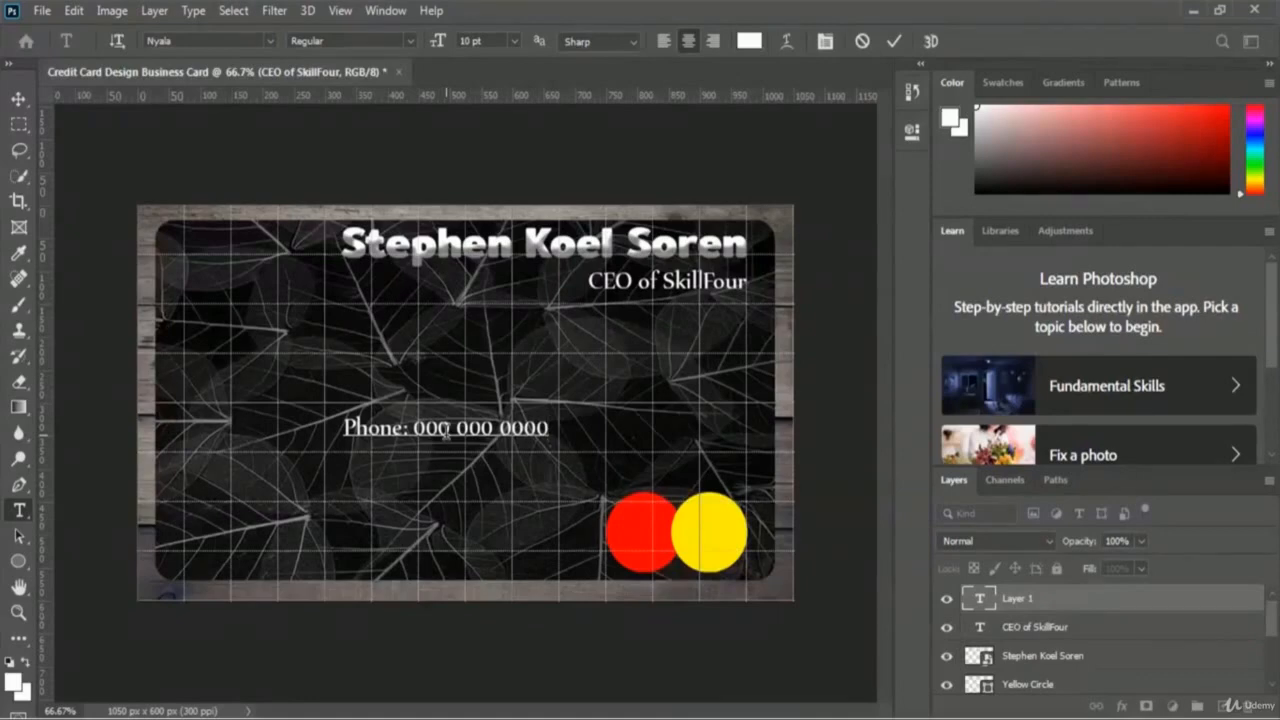
pyautogui.hotkey('ctrl', 'a')
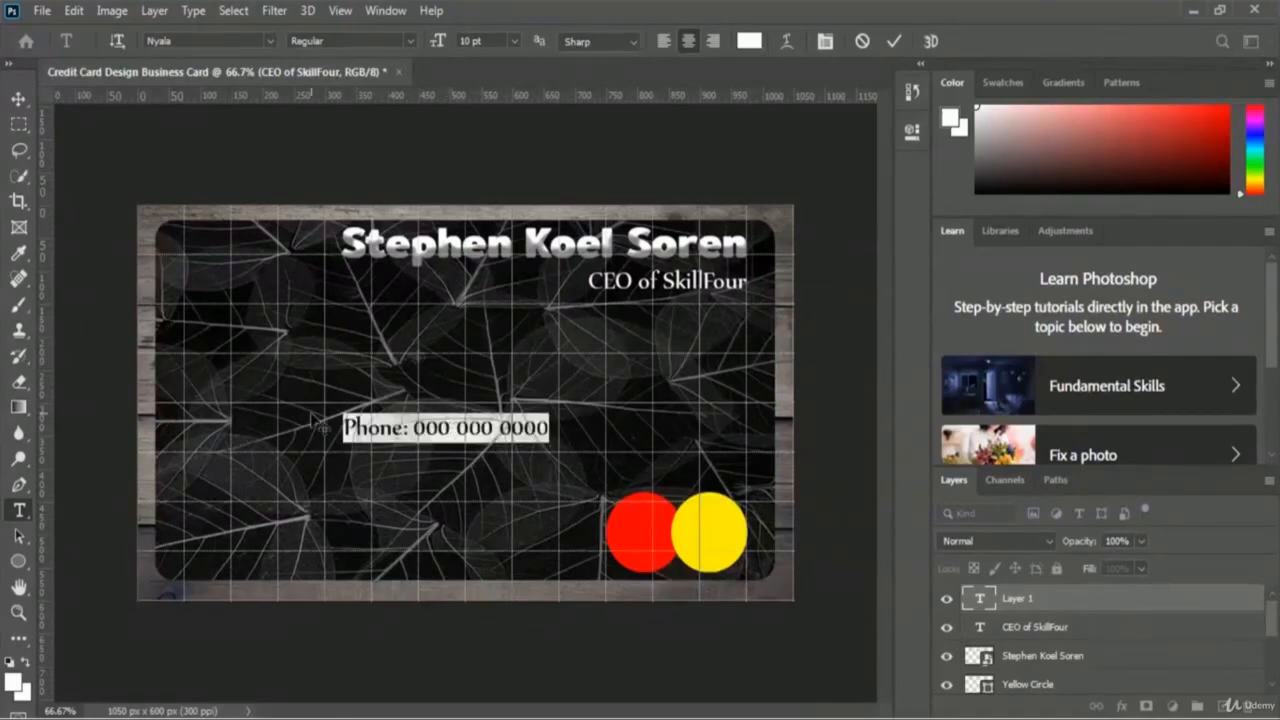
# Step: Set the phone line to Soloist Title at 13 pt and commit the text
pyautogui.click(272, 41)
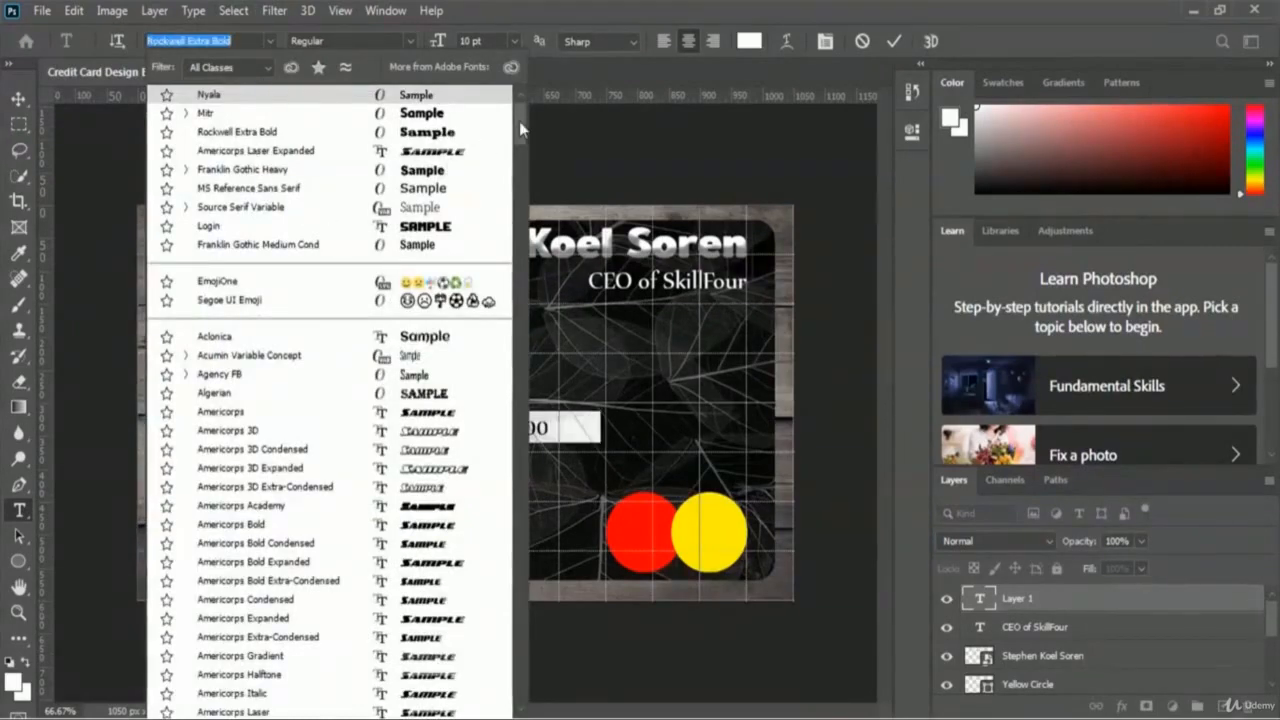
pyautogui.moveTo(519, 121); pyautogui.dragTo(541, 512)
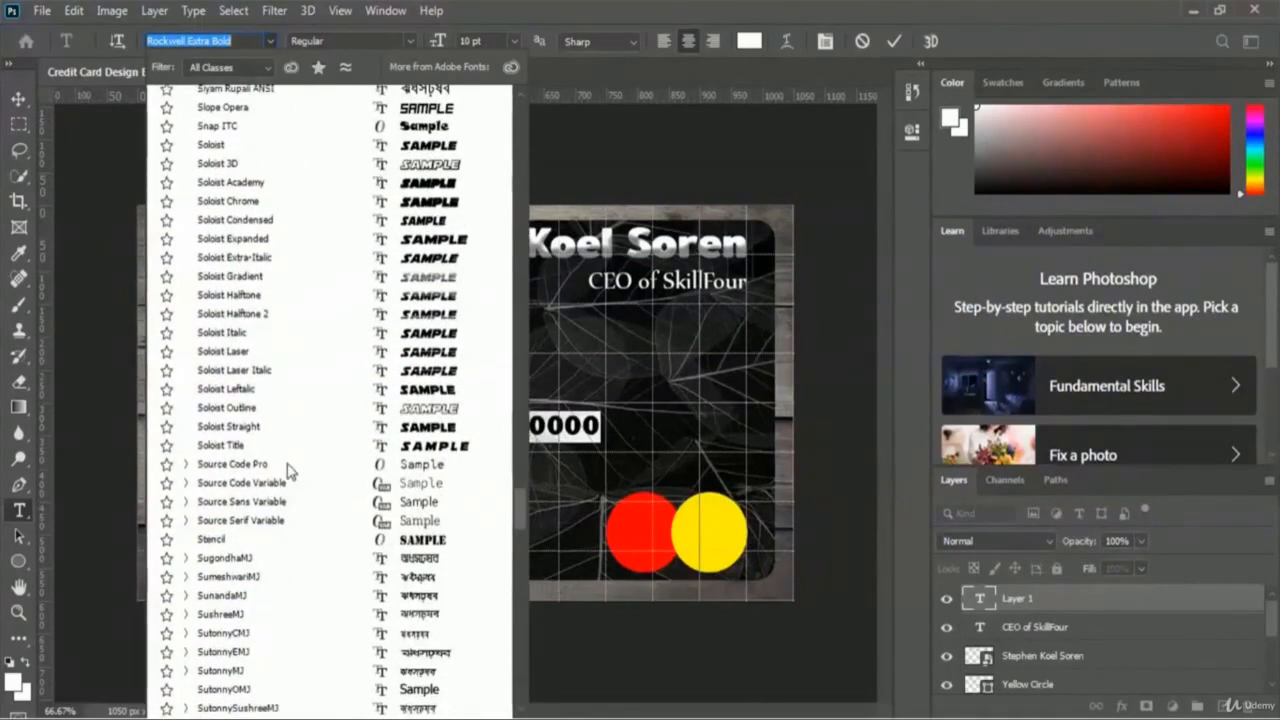
pyautogui.click(232, 450)
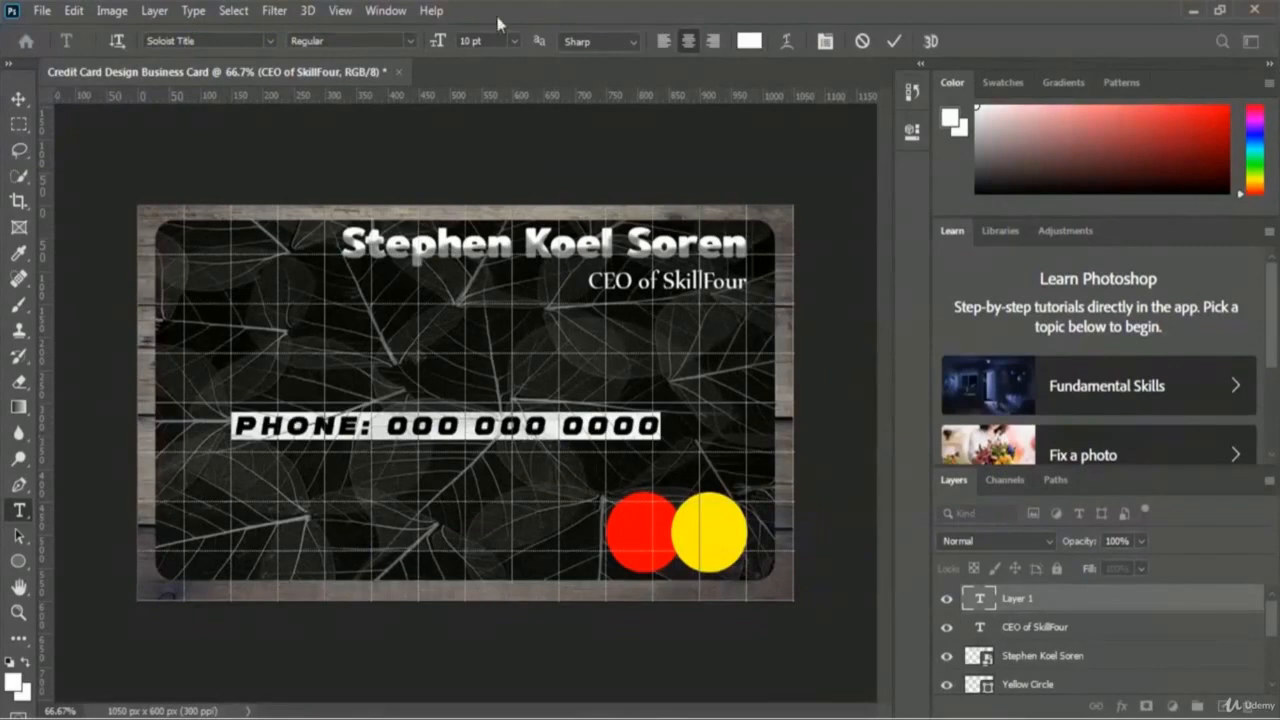
pyautogui.click(515, 41)
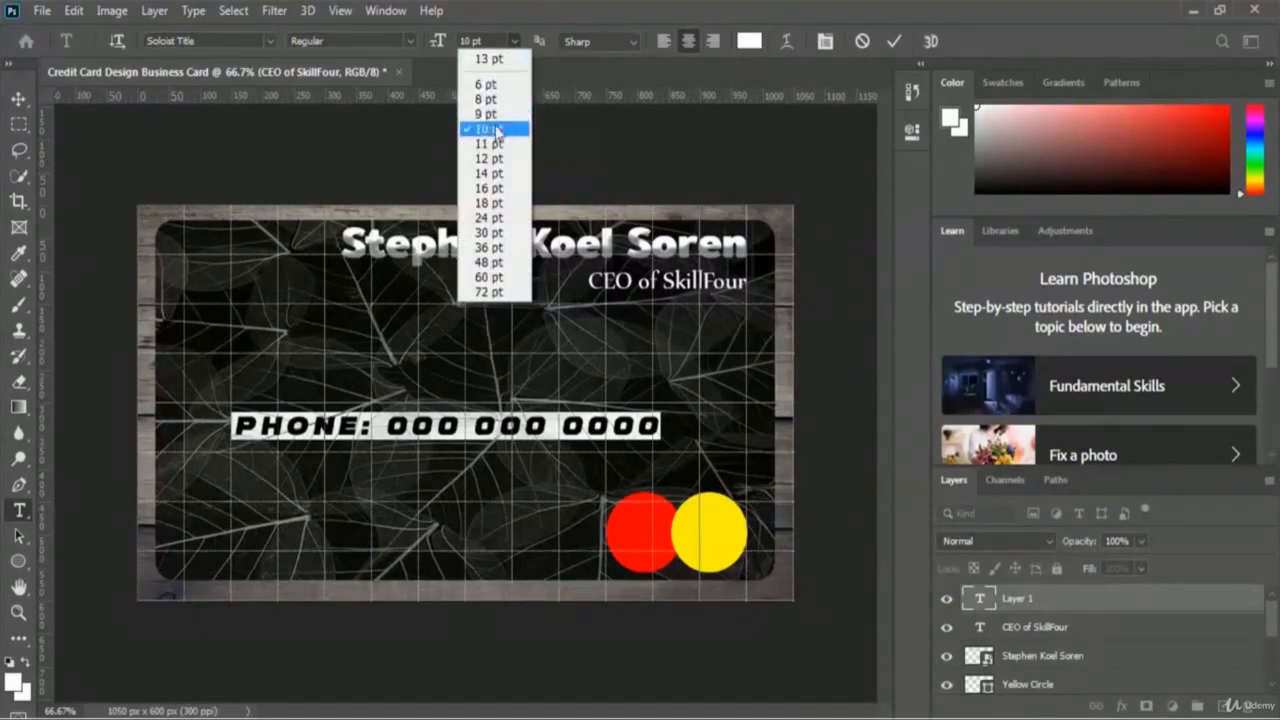
pyautogui.click(494, 176)
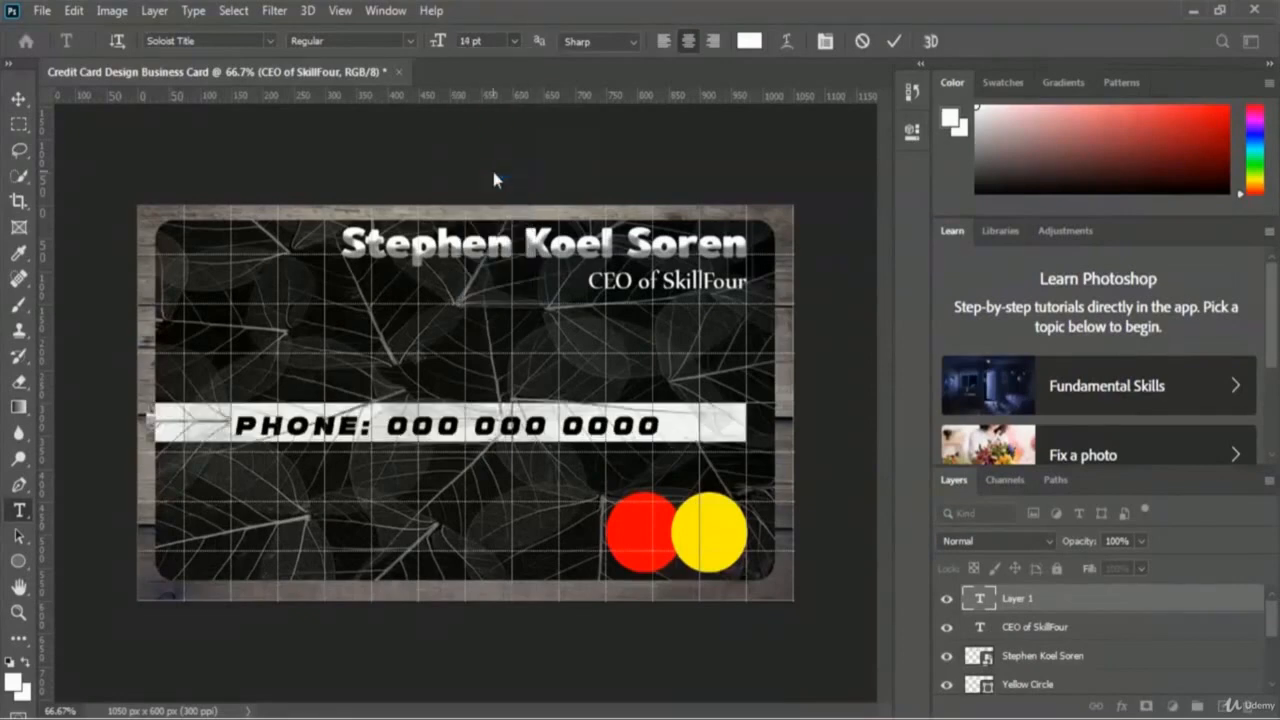
pyautogui.click(516, 40)
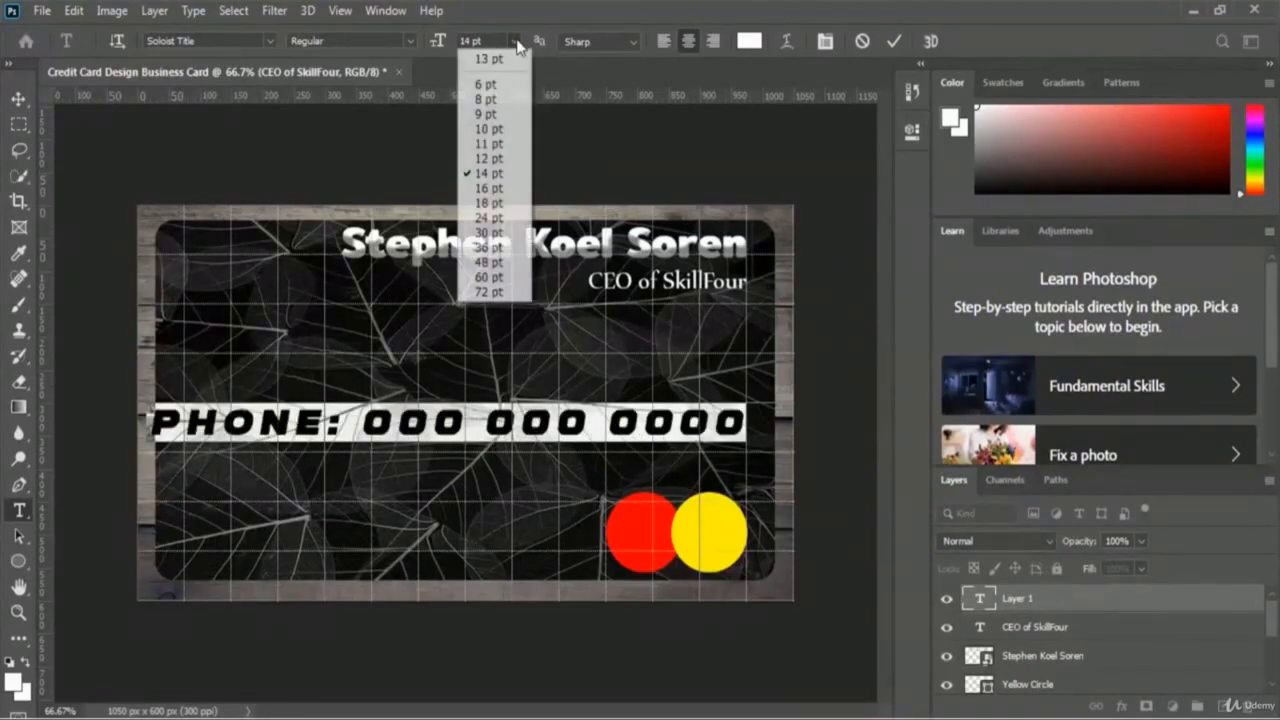
pyautogui.click(502, 162)
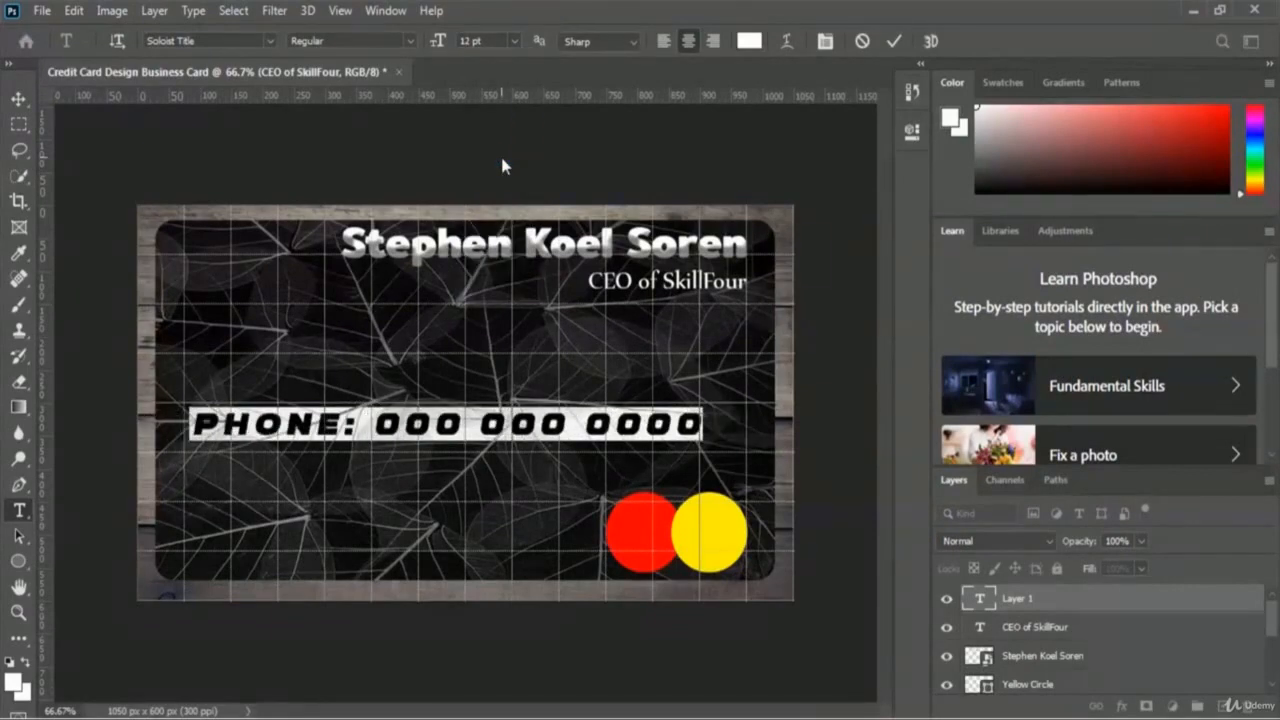
pyautogui.click(488, 40)
pyautogui.write('13')
pyautogui.press('Return')
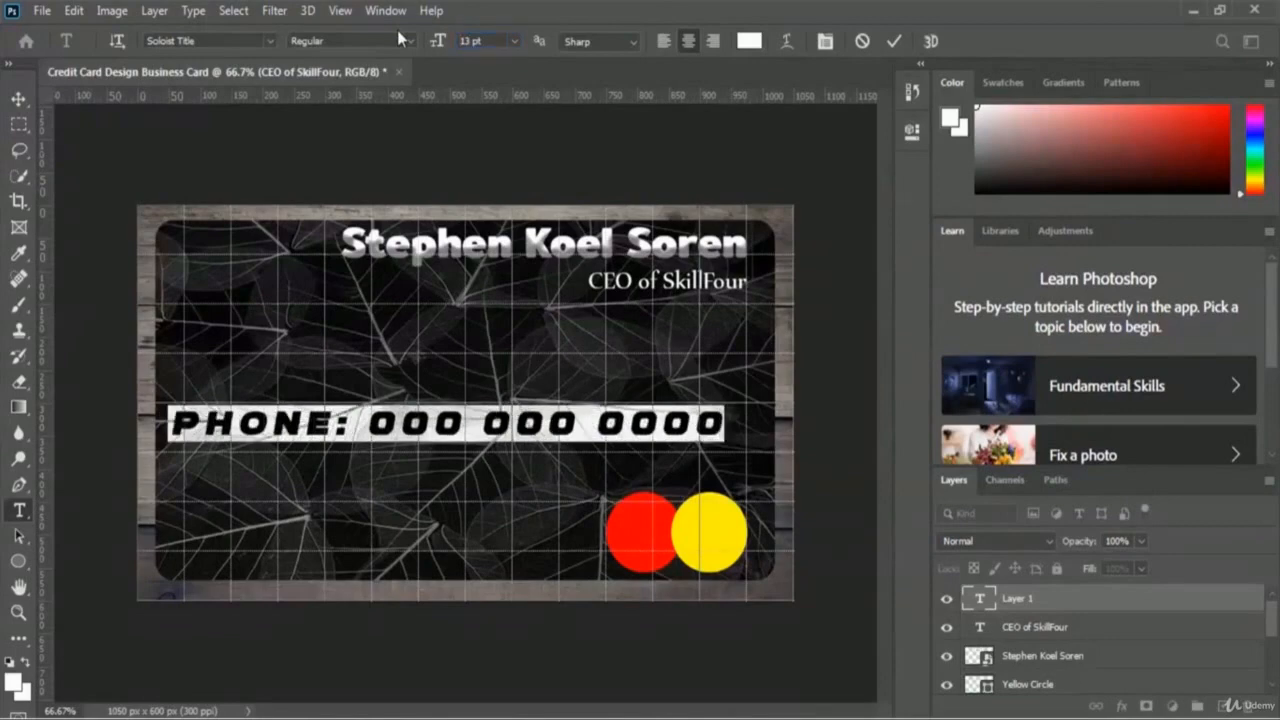
pyautogui.click(896, 40)
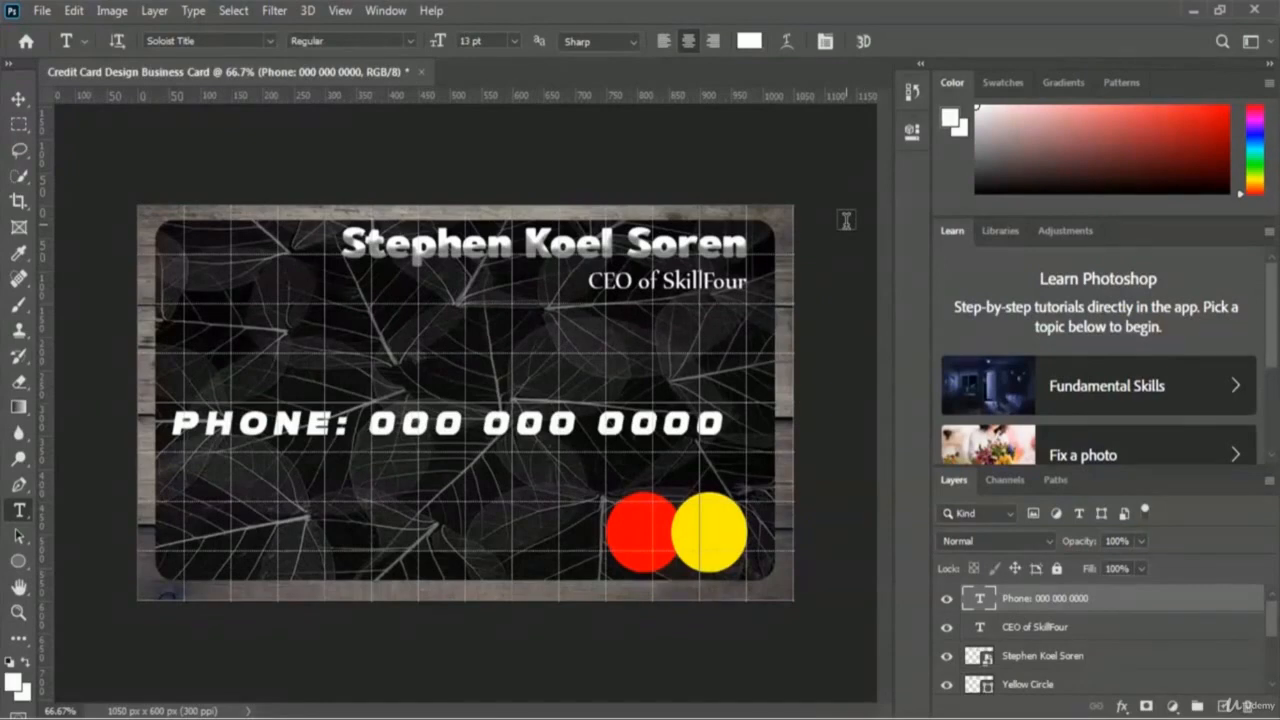
# Step: Free-transform the phone line a little to the right and commit the move
pyautogui.hotkey('ctrl', 't')
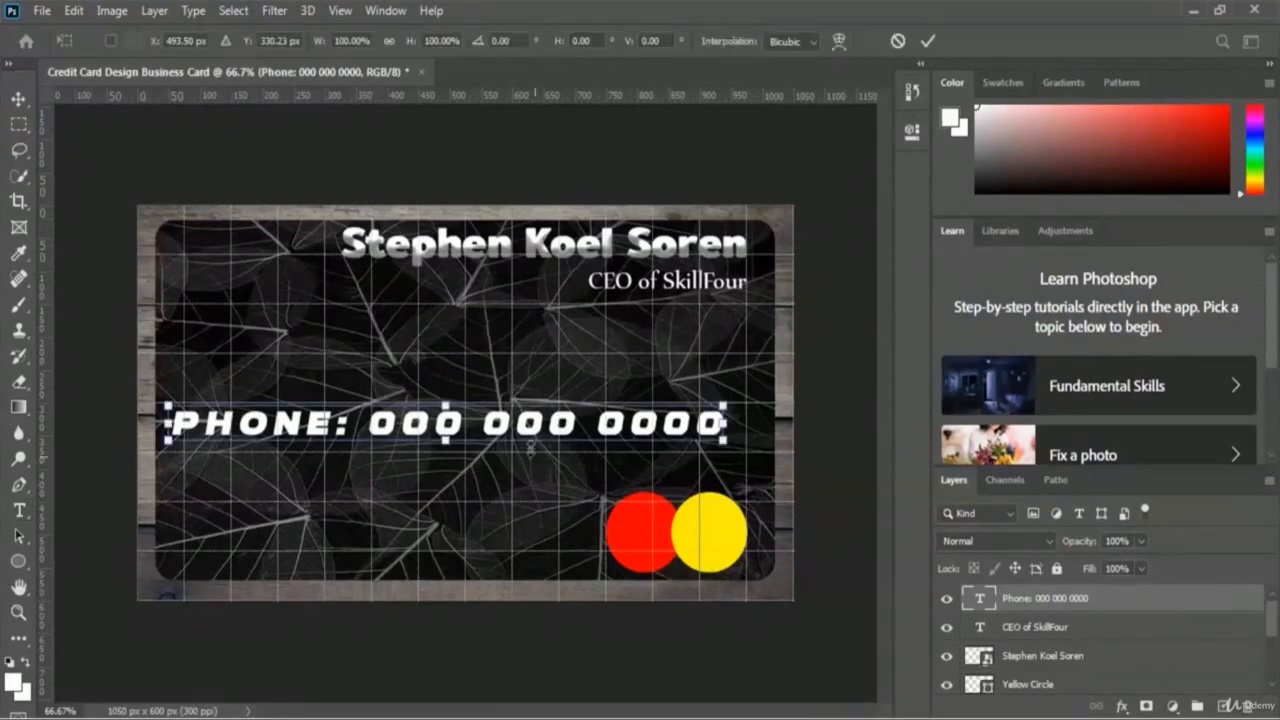
pyautogui.moveTo(508, 432); pyautogui.dragTo(529, 431)
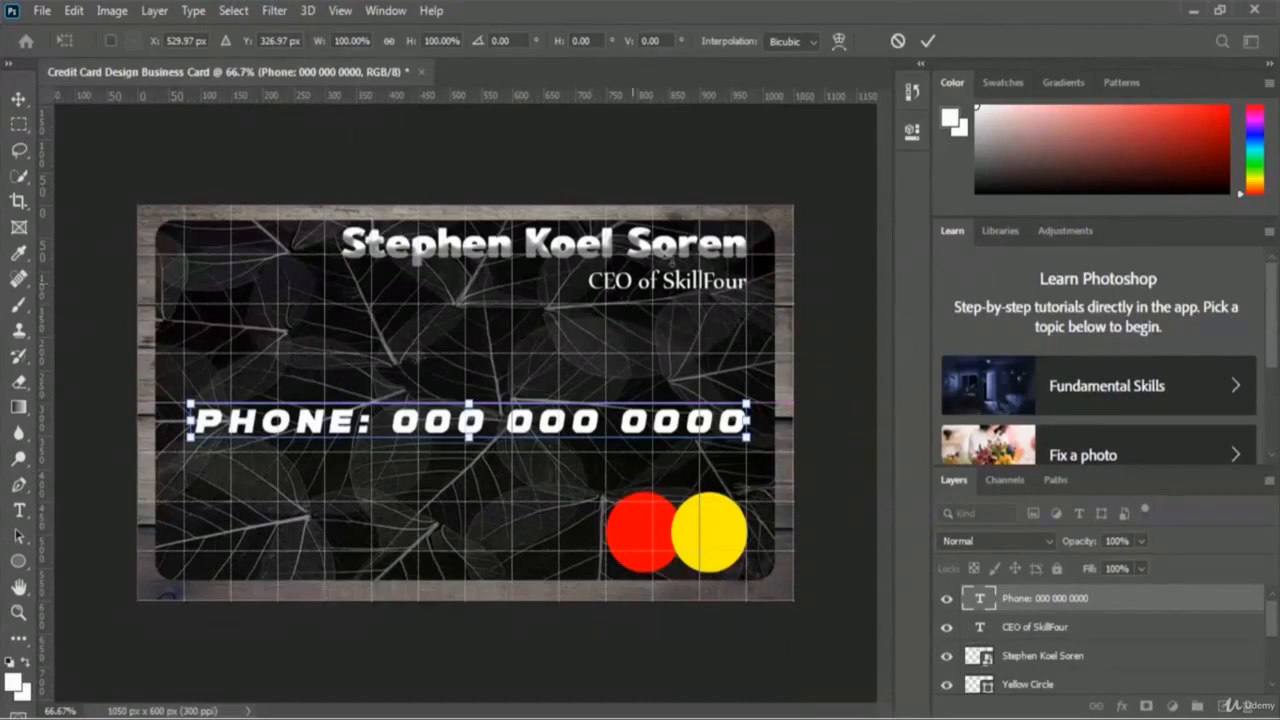
pyautogui.click(923, 42)
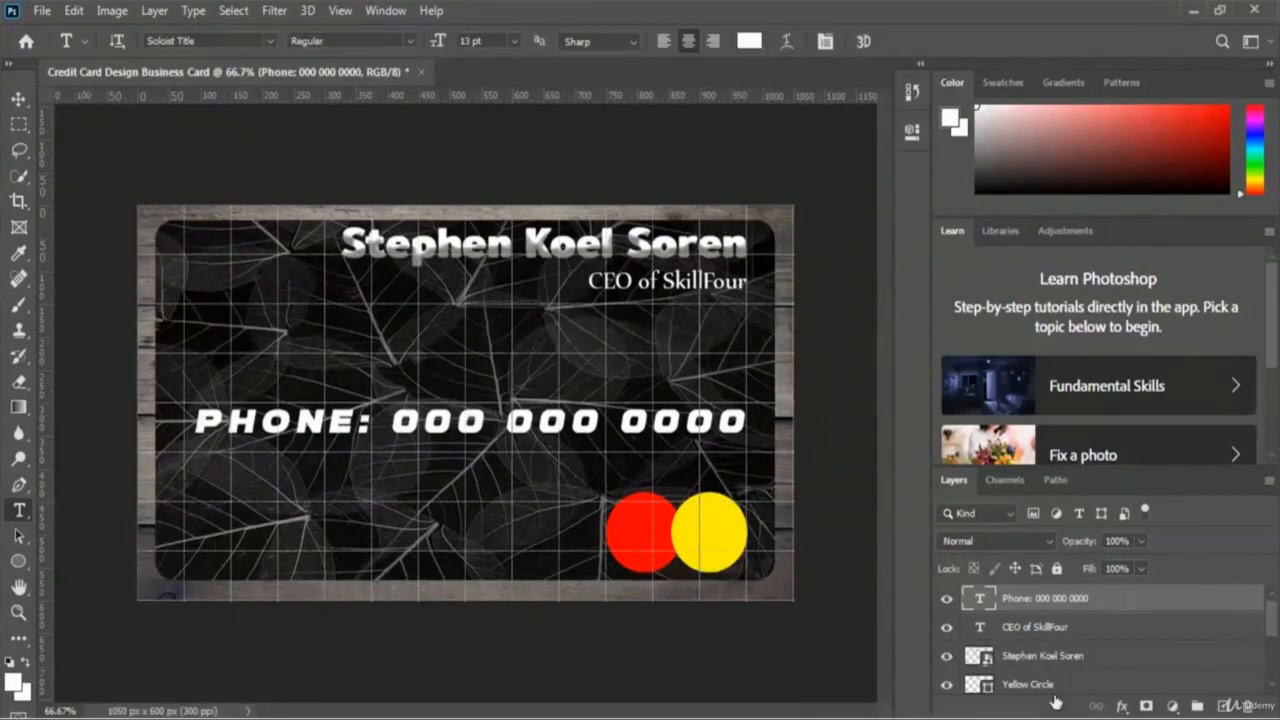
# Step: Add Bevel & Emboss to the phone line with a yellow-green highlight colour
pyautogui.click(1122, 706)
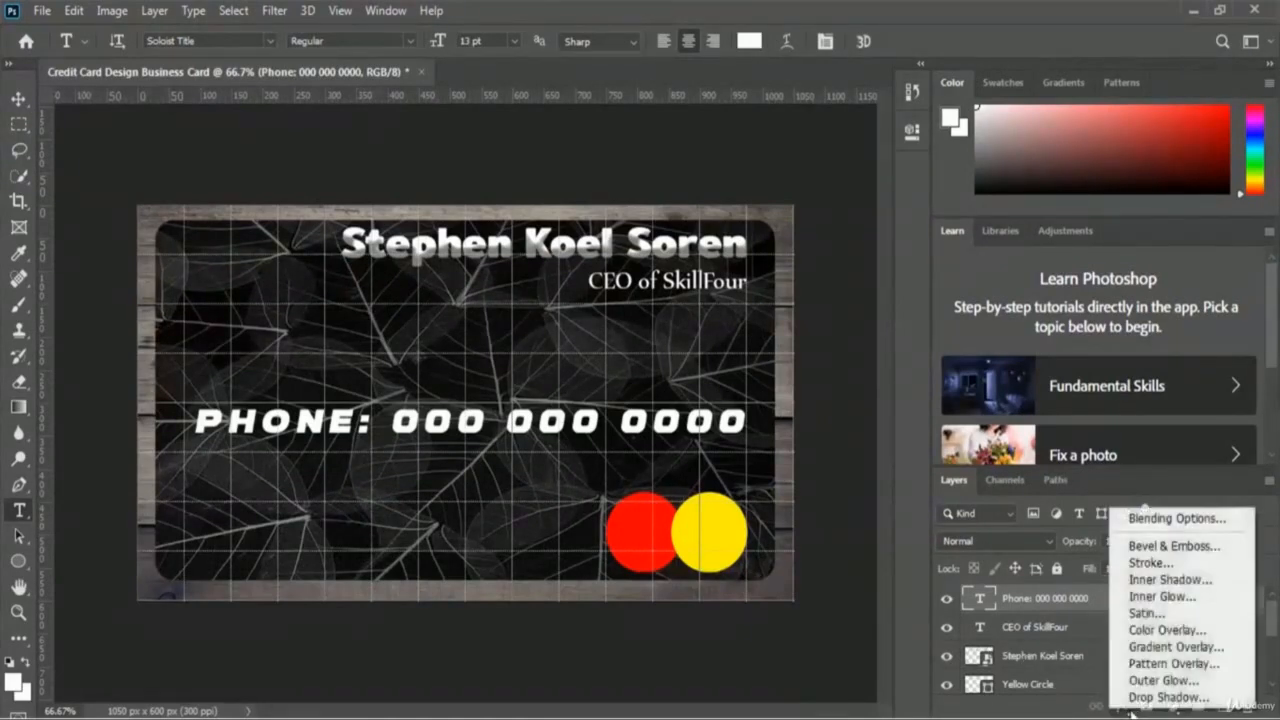
pyautogui.click(1235, 553)
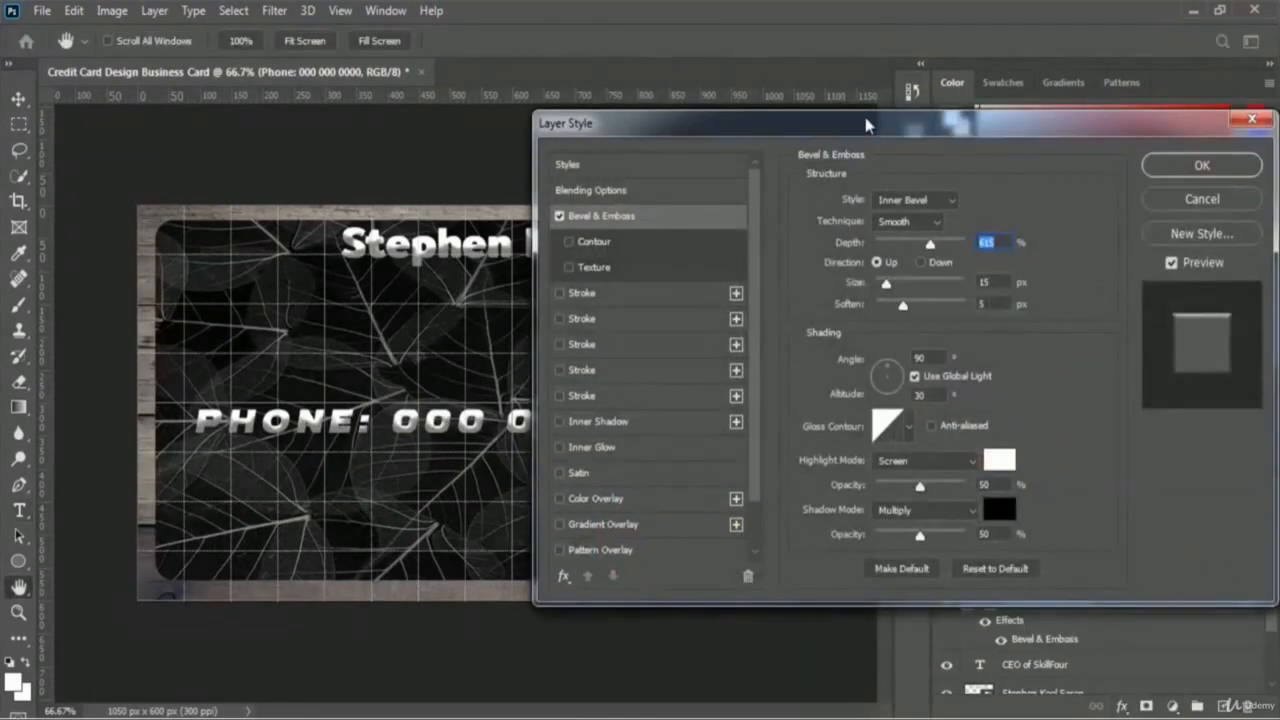
pyautogui.moveTo(872, 124); pyautogui.dragTo(951, 90)
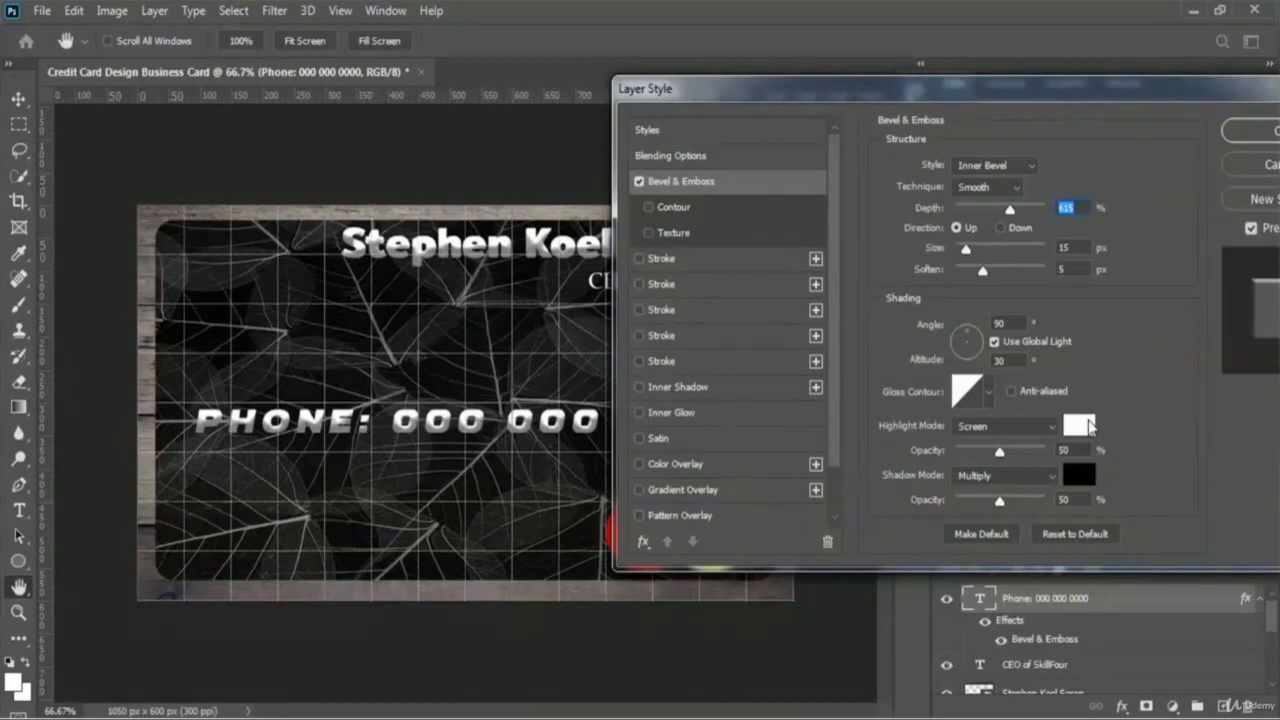
pyautogui.click(1088, 421)
pyautogui.click(1011, 507)
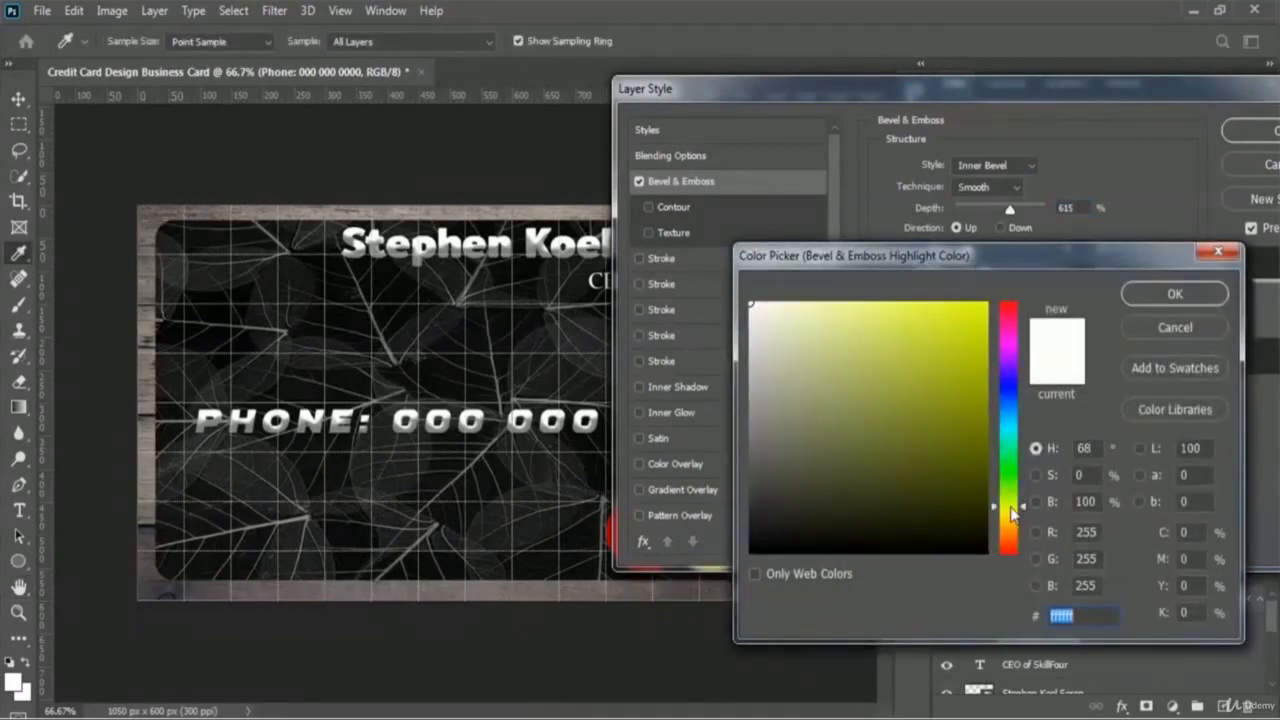
pyautogui.click(960, 352)
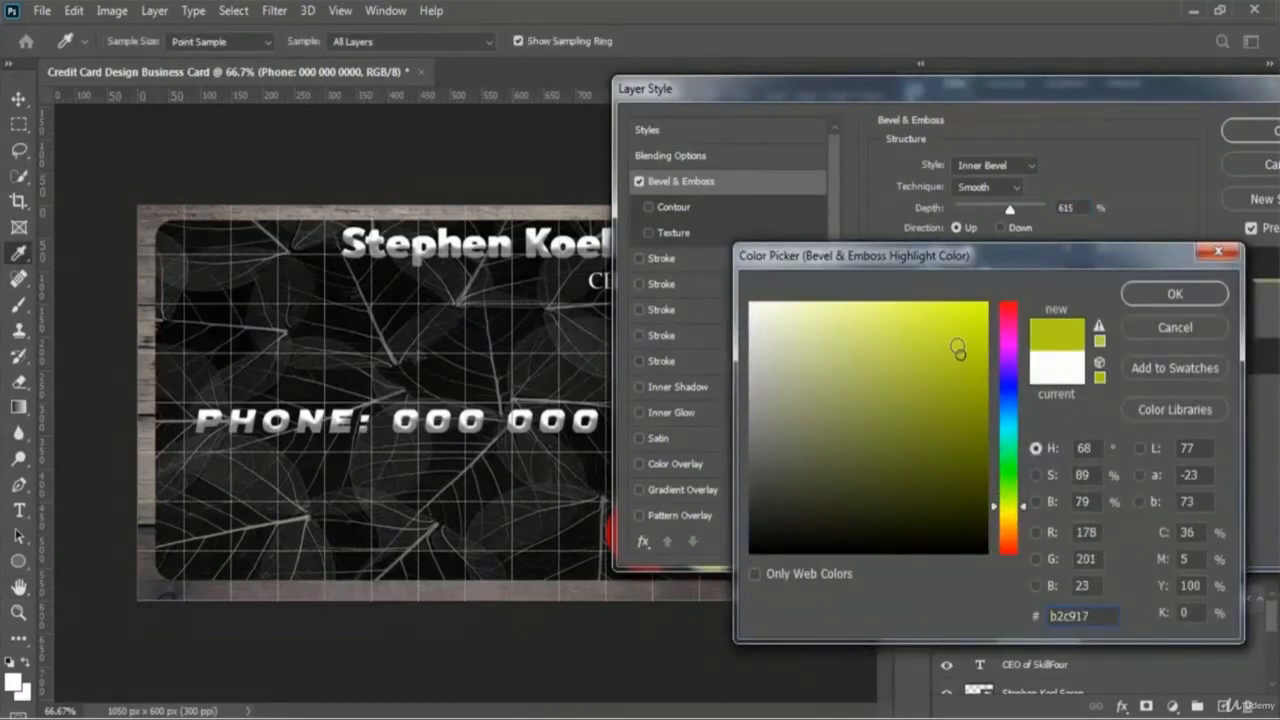
pyautogui.click(962, 344)
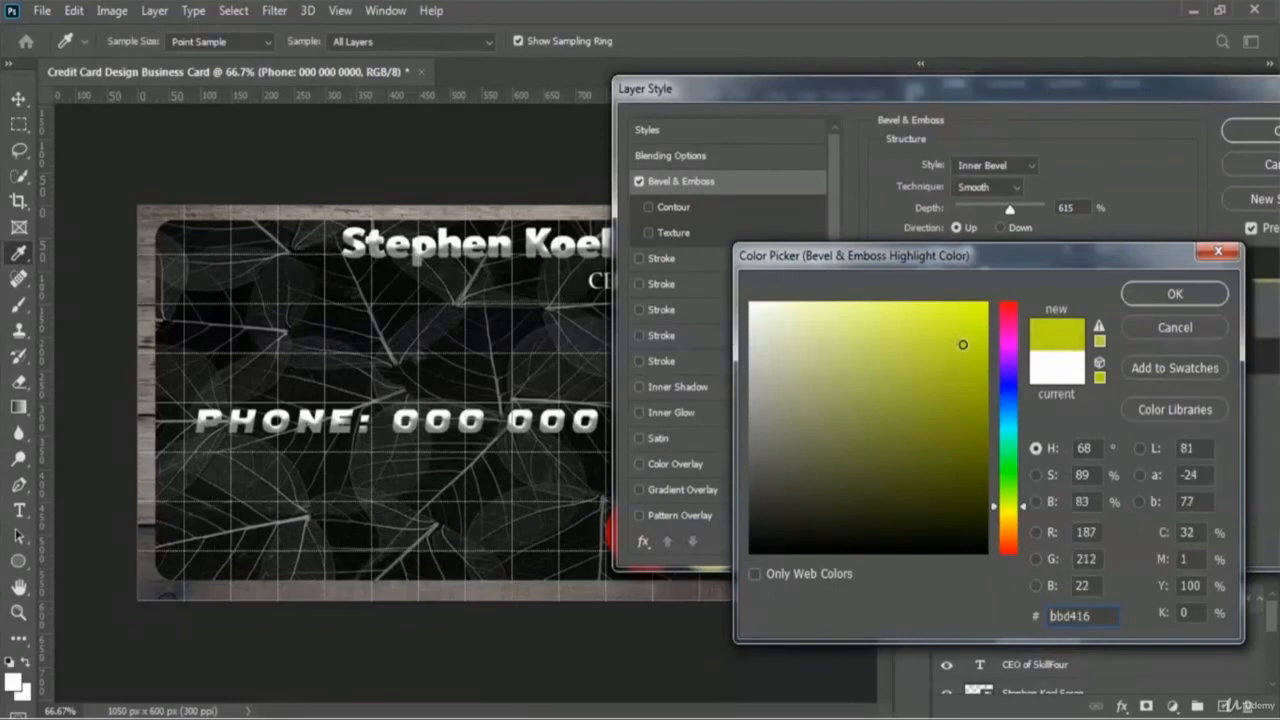
pyautogui.click(1175, 294)
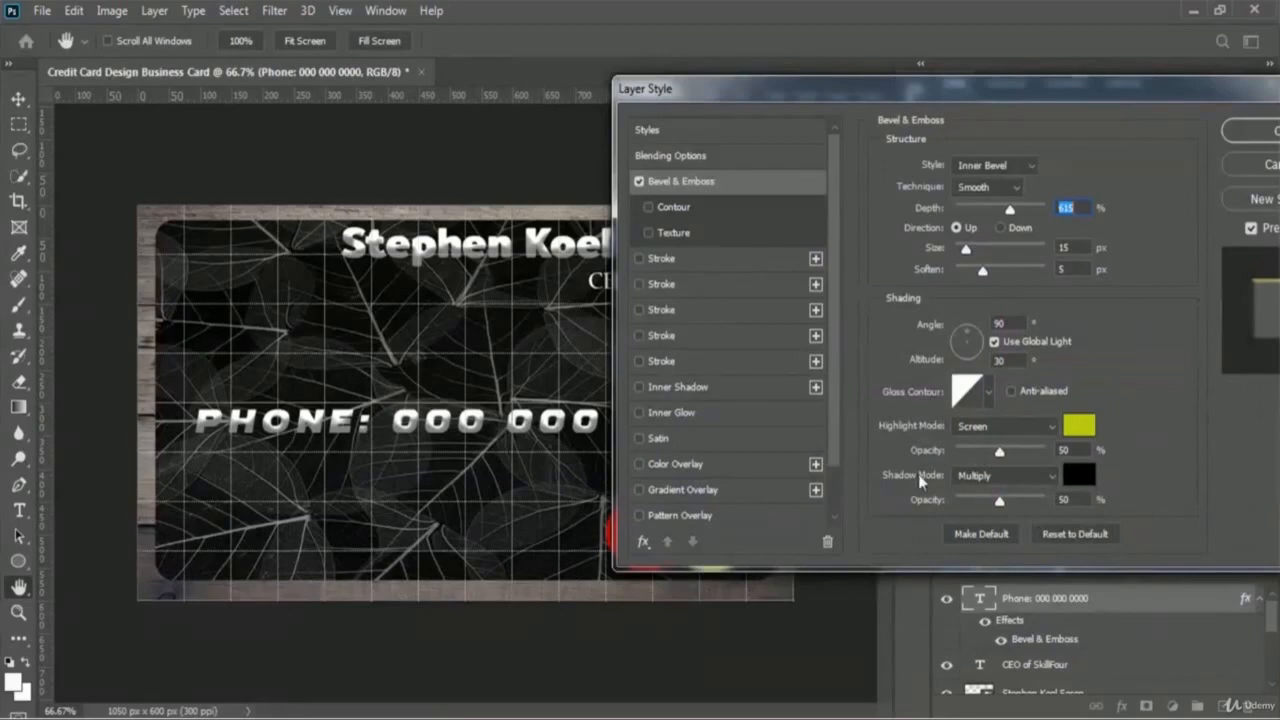
# Step: Give the bevel a bright yellow shadow colour and 40 px size, then apply it
pyautogui.click(1083, 480)
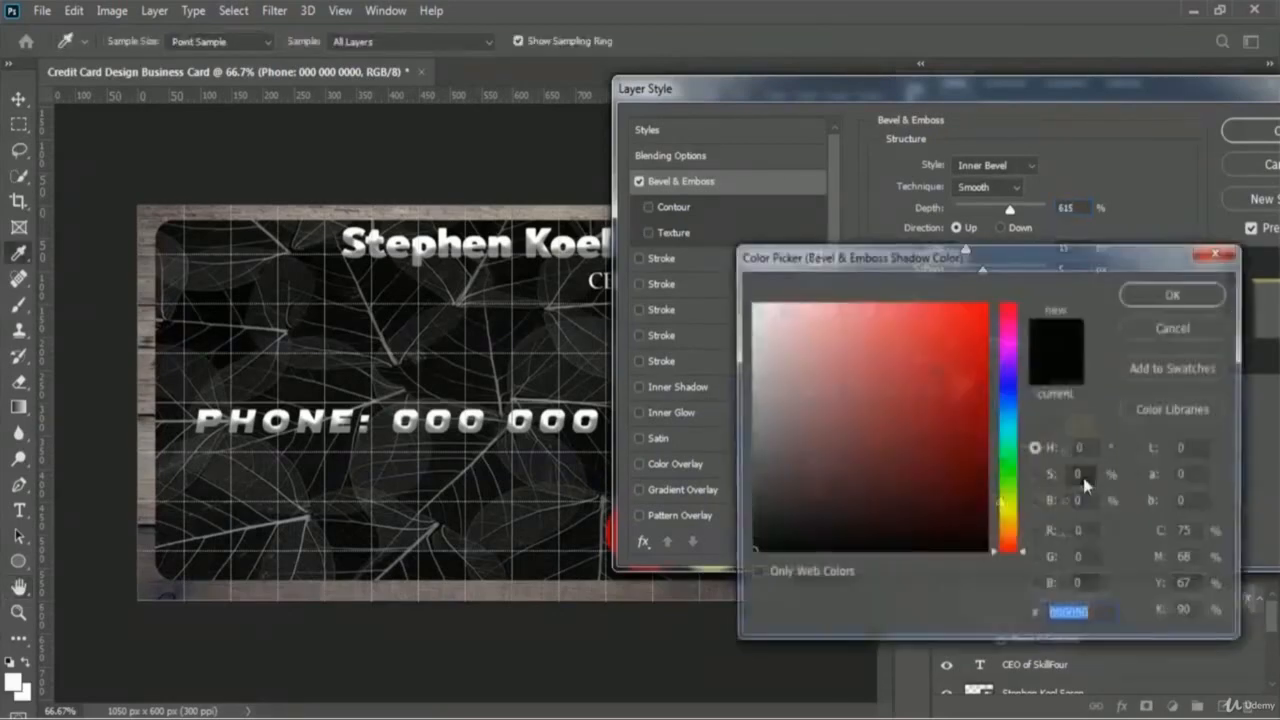
pyautogui.click(1013, 508)
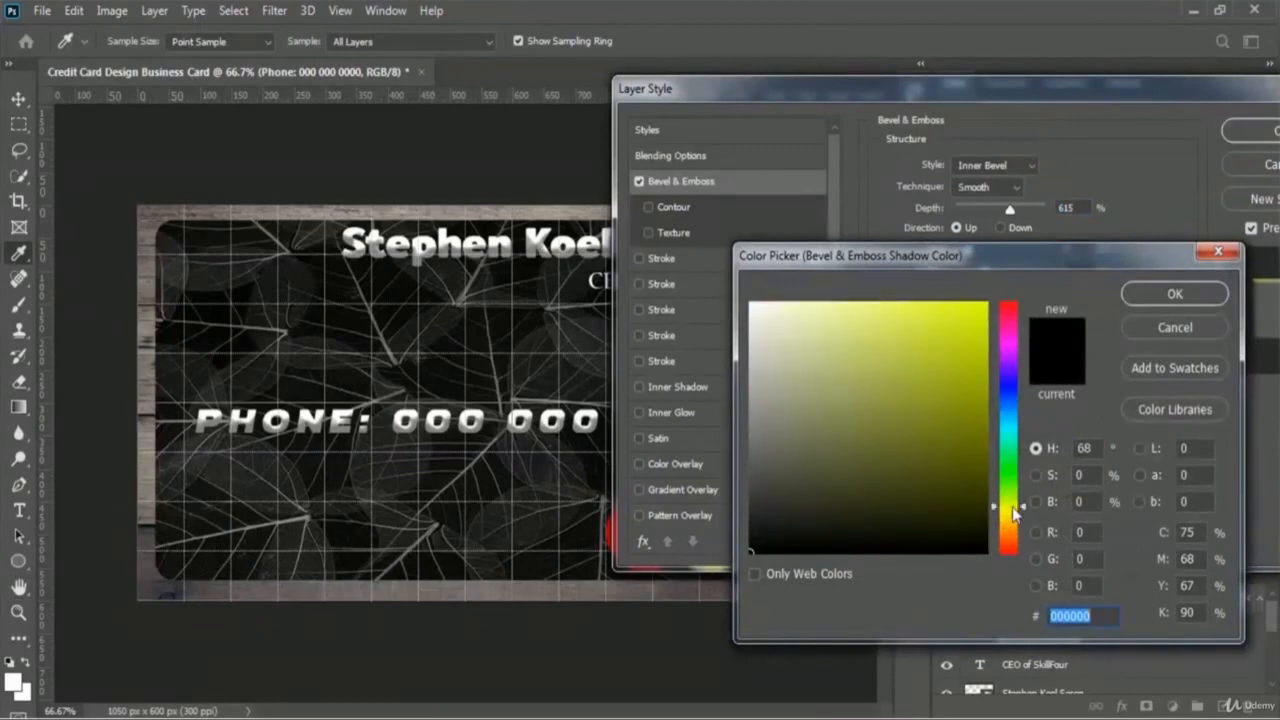
pyautogui.click(958, 312)
pyautogui.click(965, 311)
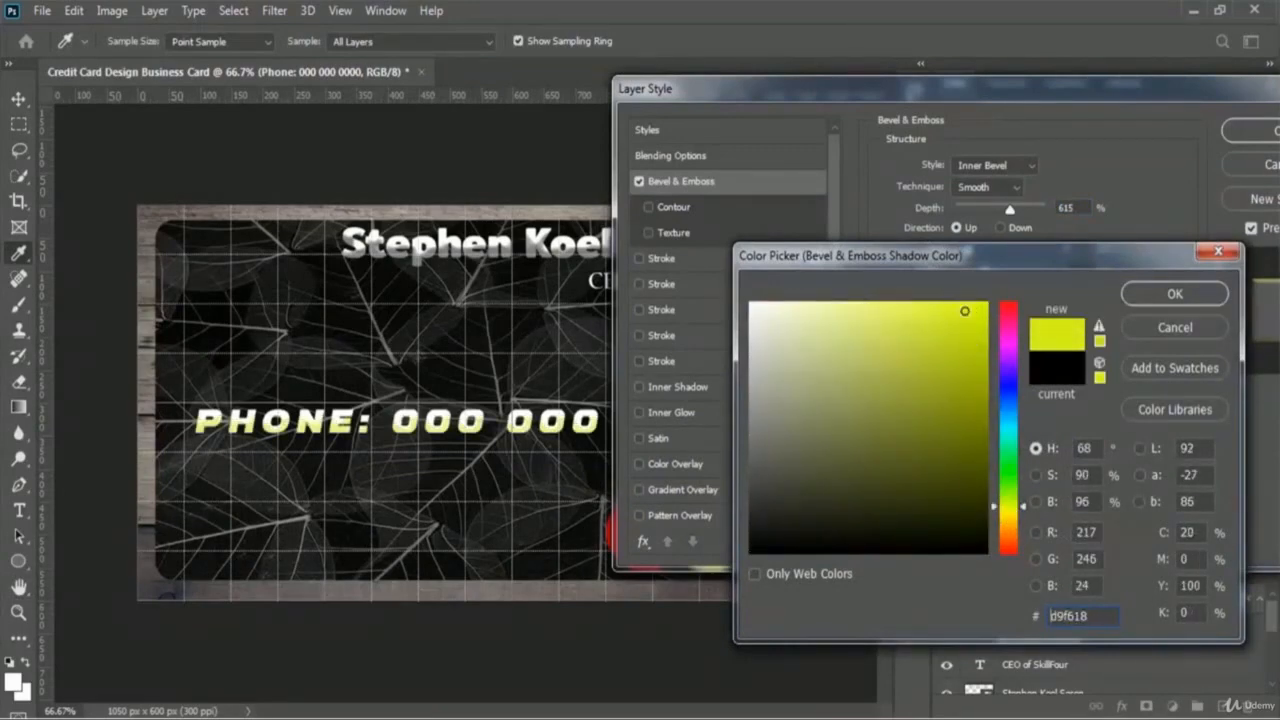
pyautogui.click(967, 311)
pyautogui.click(1195, 296)
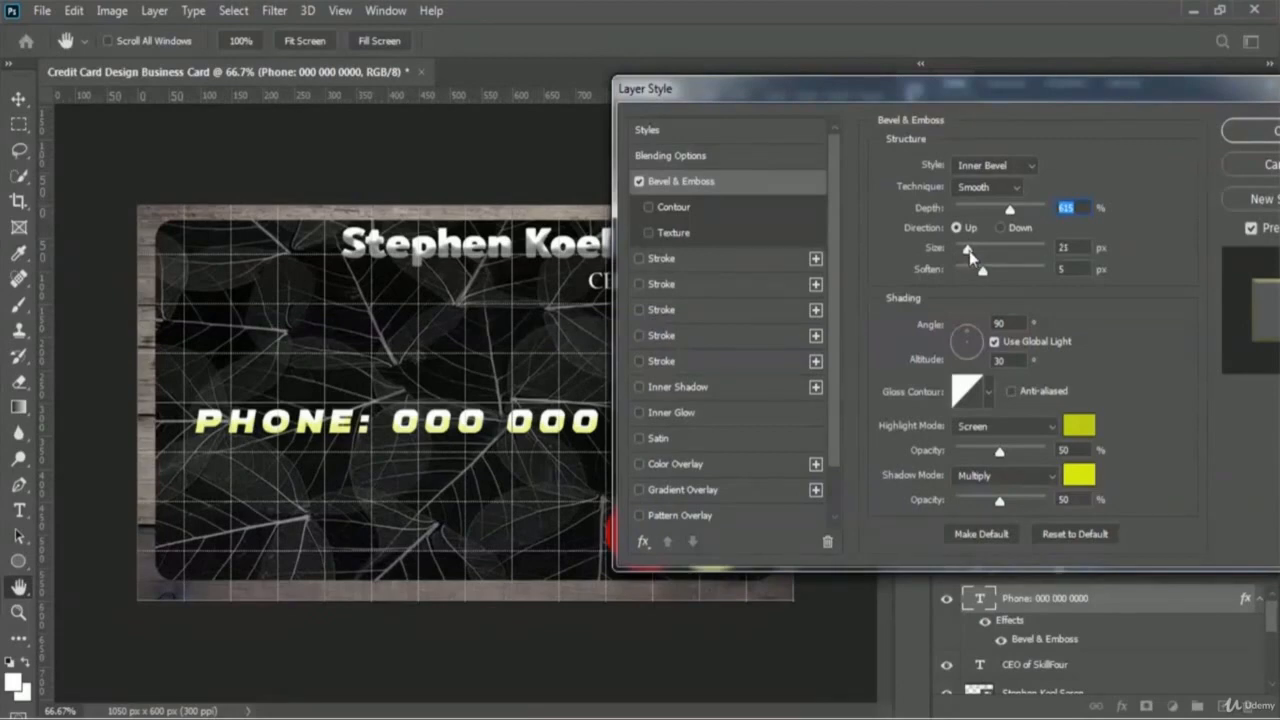
pyautogui.moveTo(969, 251); pyautogui.dragTo(976, 251)
pyautogui.moveTo(1113, 91); pyautogui.dragTo(853, 155)
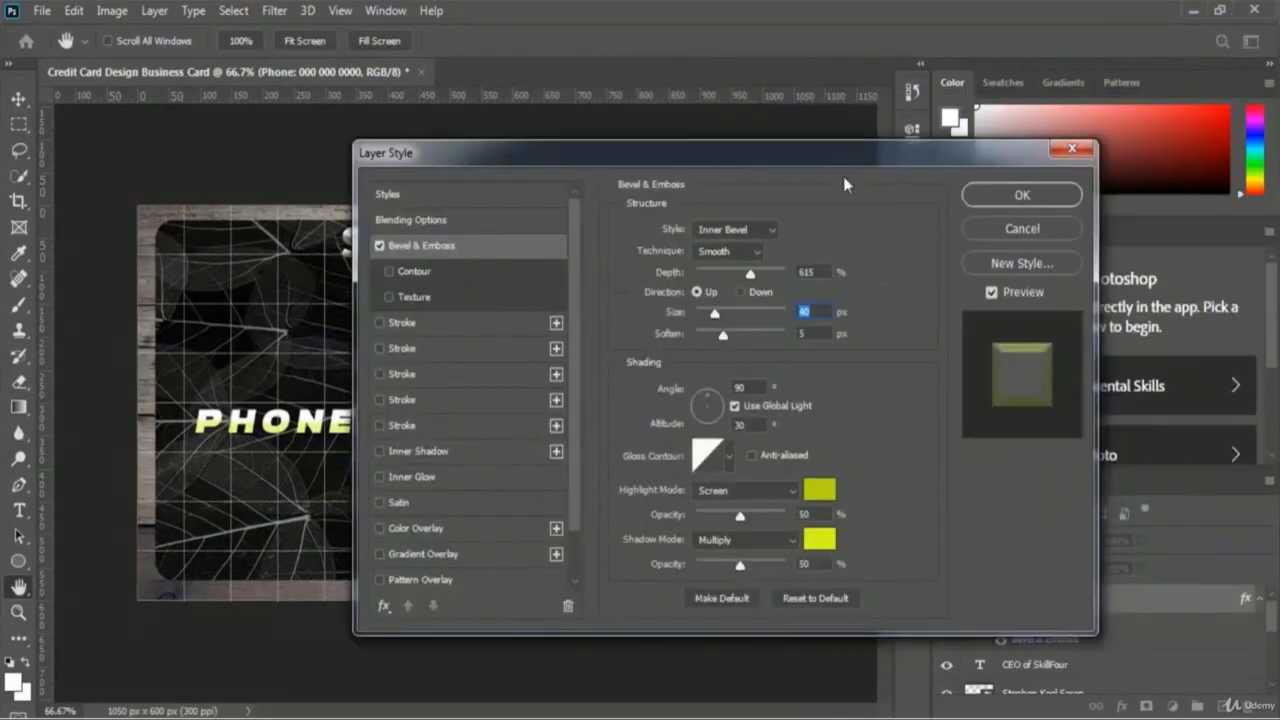
pyautogui.click(1043, 194)
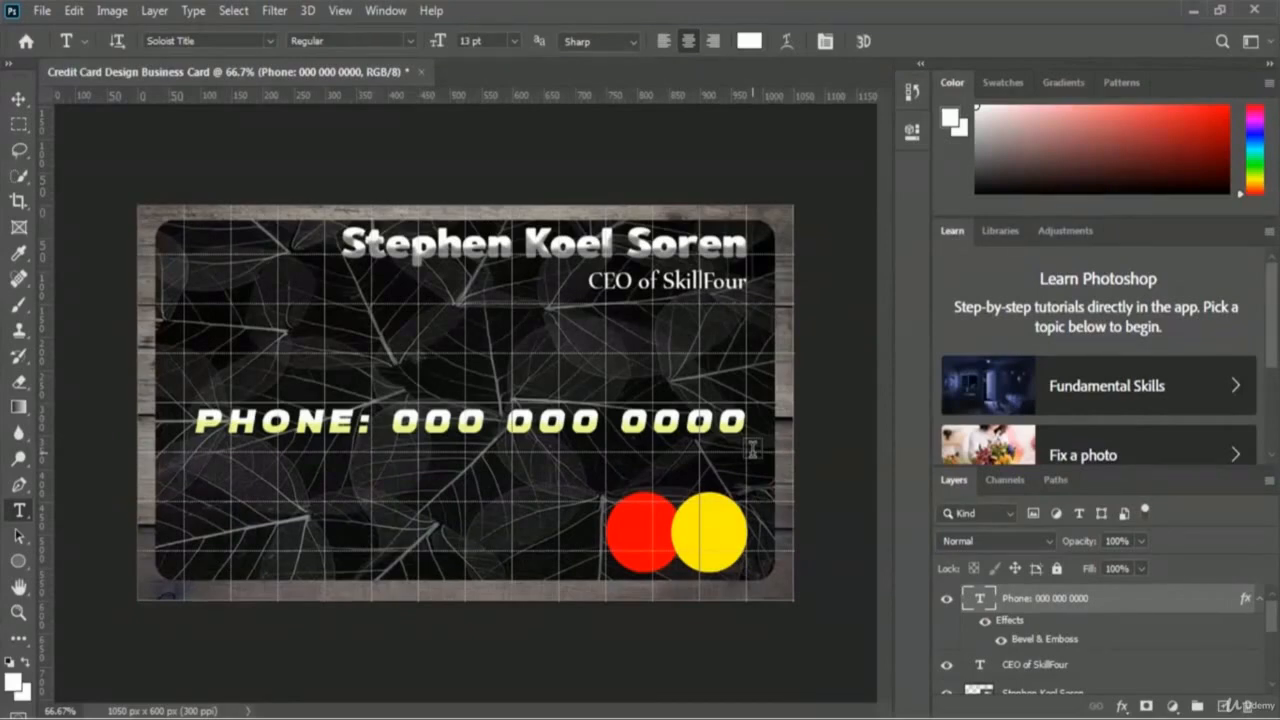
# Step: Add a pure red (ff0000) 4 px Stroke at about 81% opacity to the phone line
pyautogui.click(1122, 708)
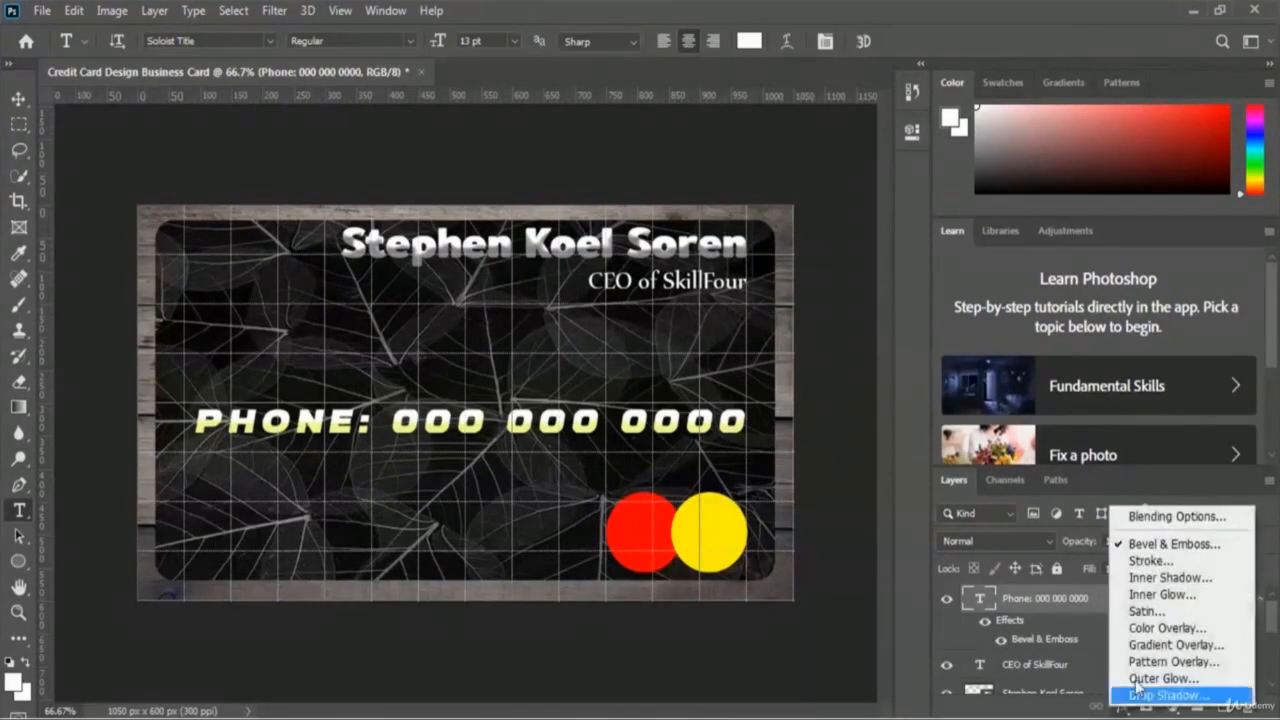
pyautogui.click(1211, 562)
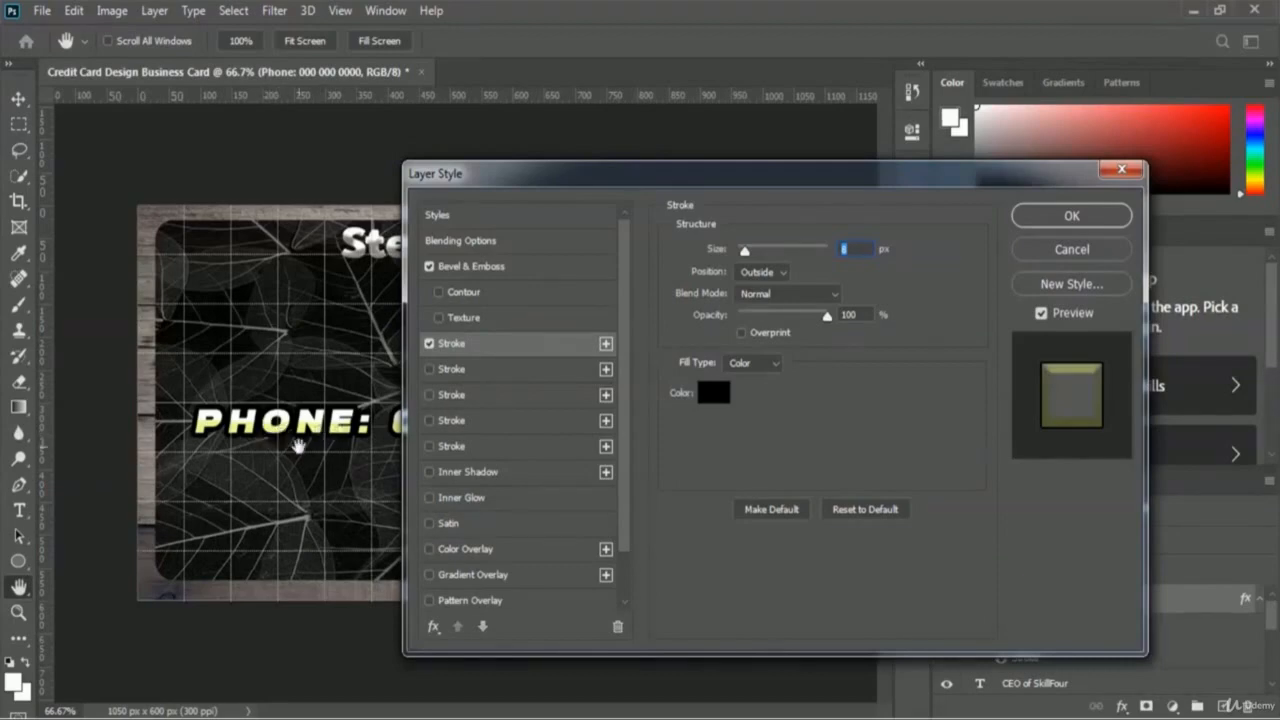
pyautogui.click(713, 392)
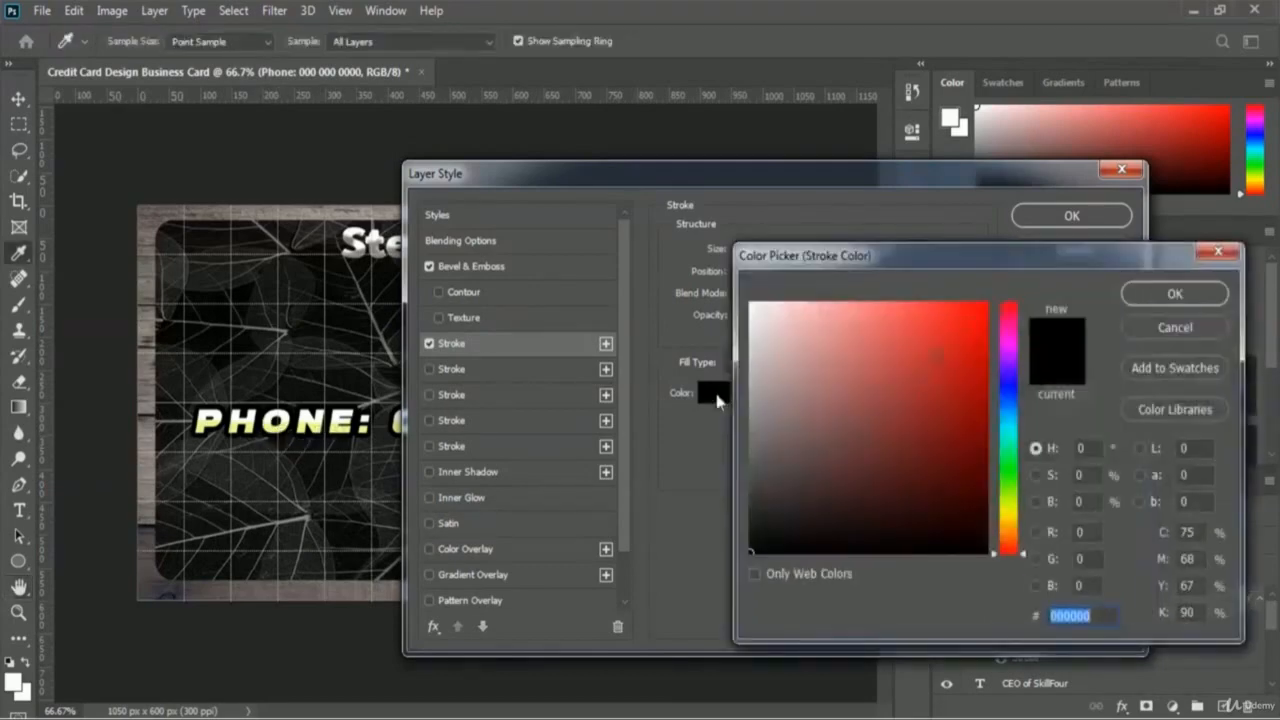
pyautogui.click(987, 303)
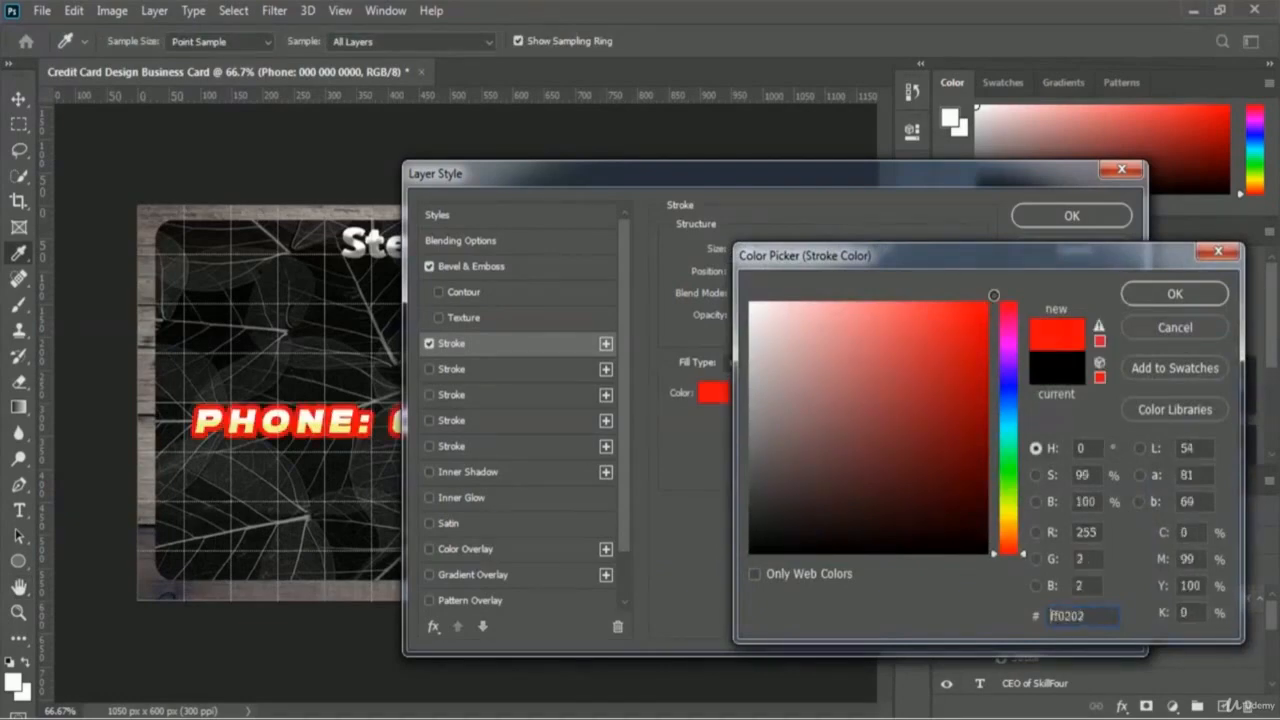
pyautogui.click(1178, 294)
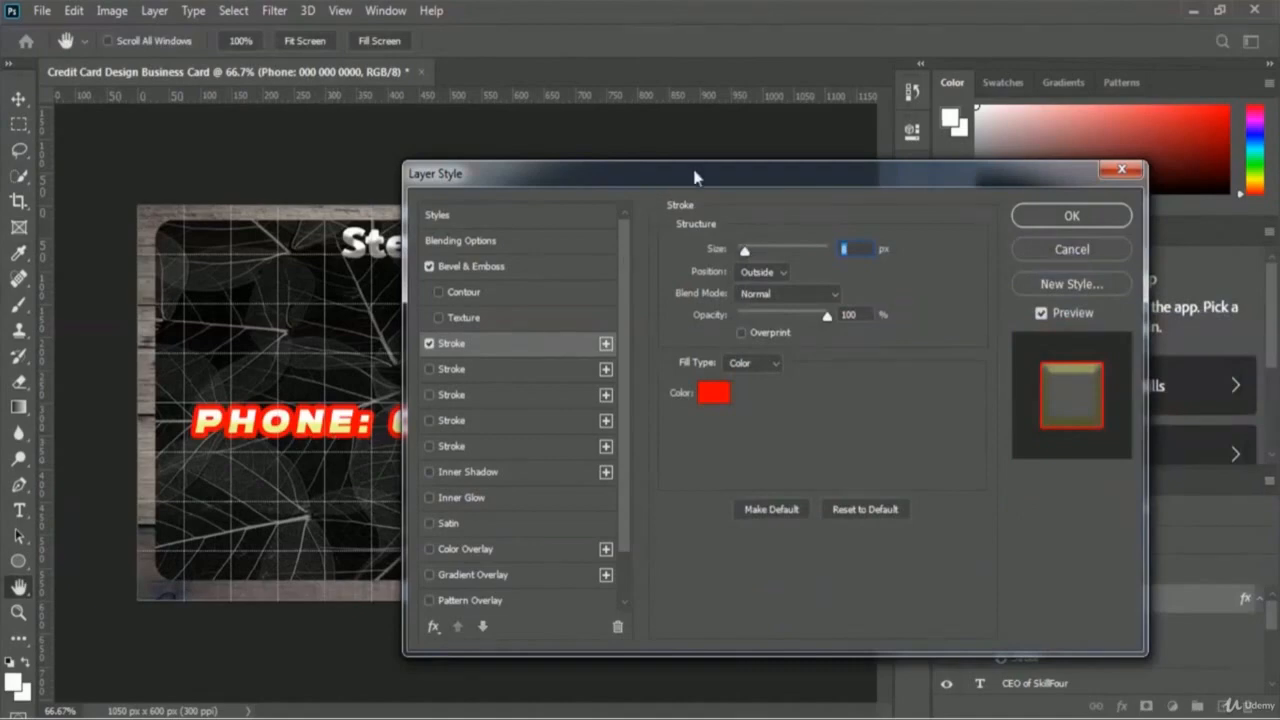
pyautogui.moveTo(694, 177); pyautogui.dragTo(817, 178)
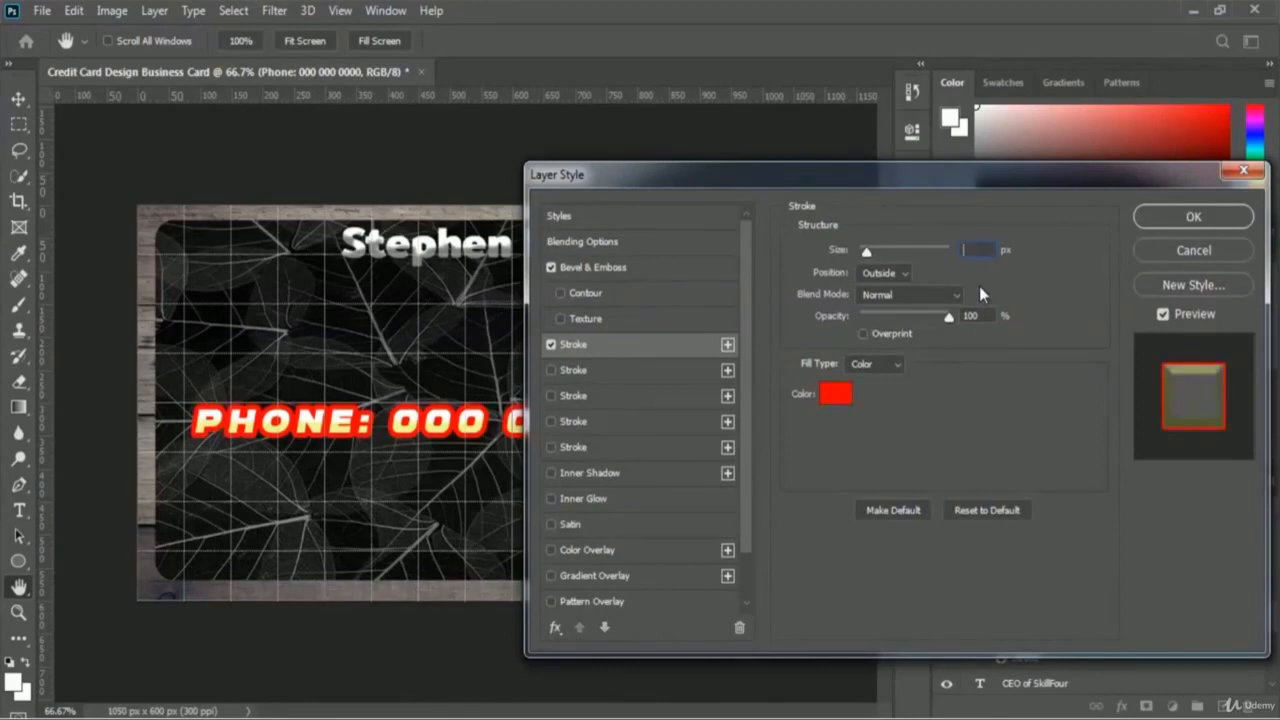
pyautogui.write('4')
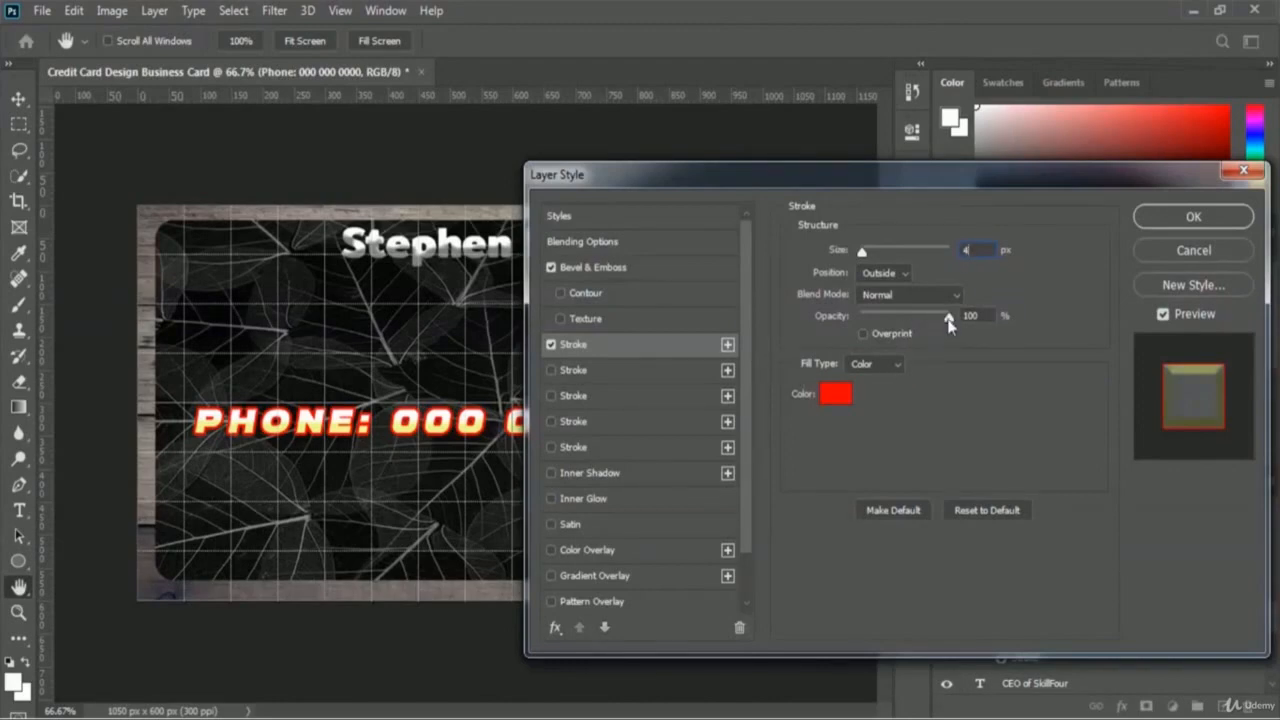
pyautogui.moveTo(947, 318)
pyautogui.mouseDown()
pyautogui.moveTo(900, 326)
pyautogui.moveTo(920, 322)
pyautogui.mouseUp()
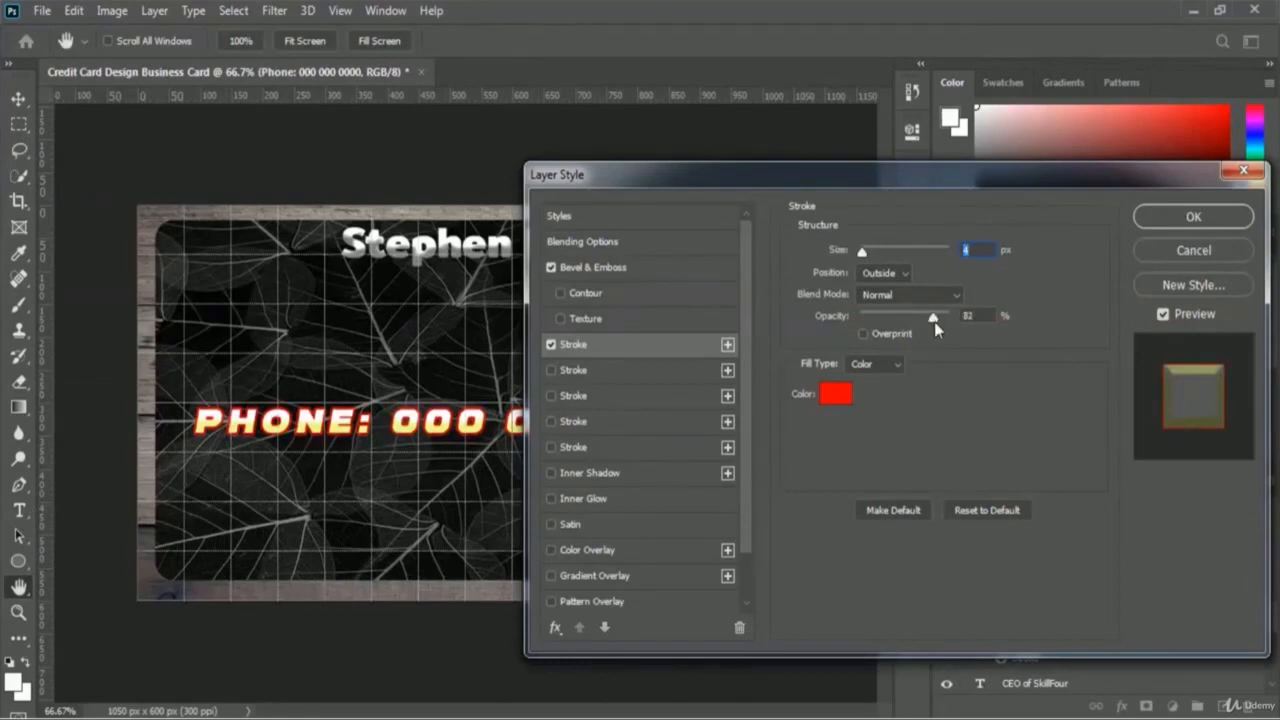
pyautogui.moveTo(934, 321); pyautogui.dragTo(932, 321)
pyautogui.click(1217, 222)
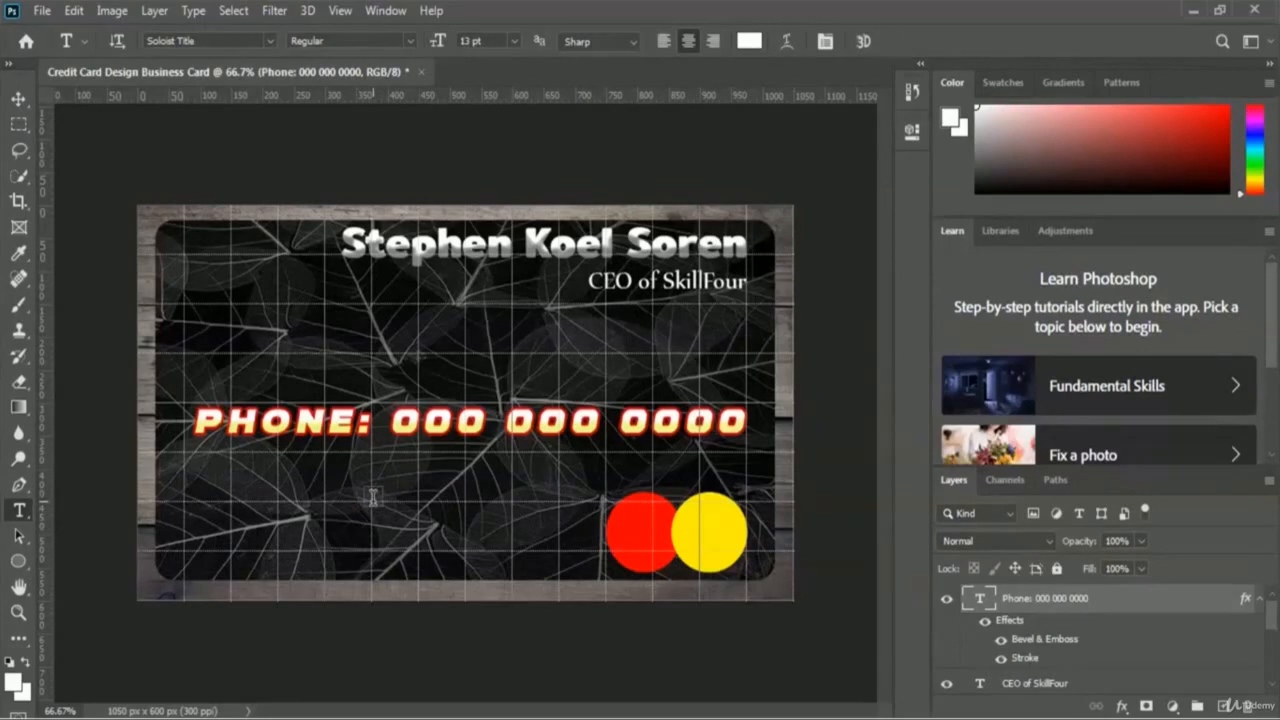
# Step: Convert the styled Phone layer into a smart object from its Layers panel menu
pyautogui.rightClick(1046, 602)
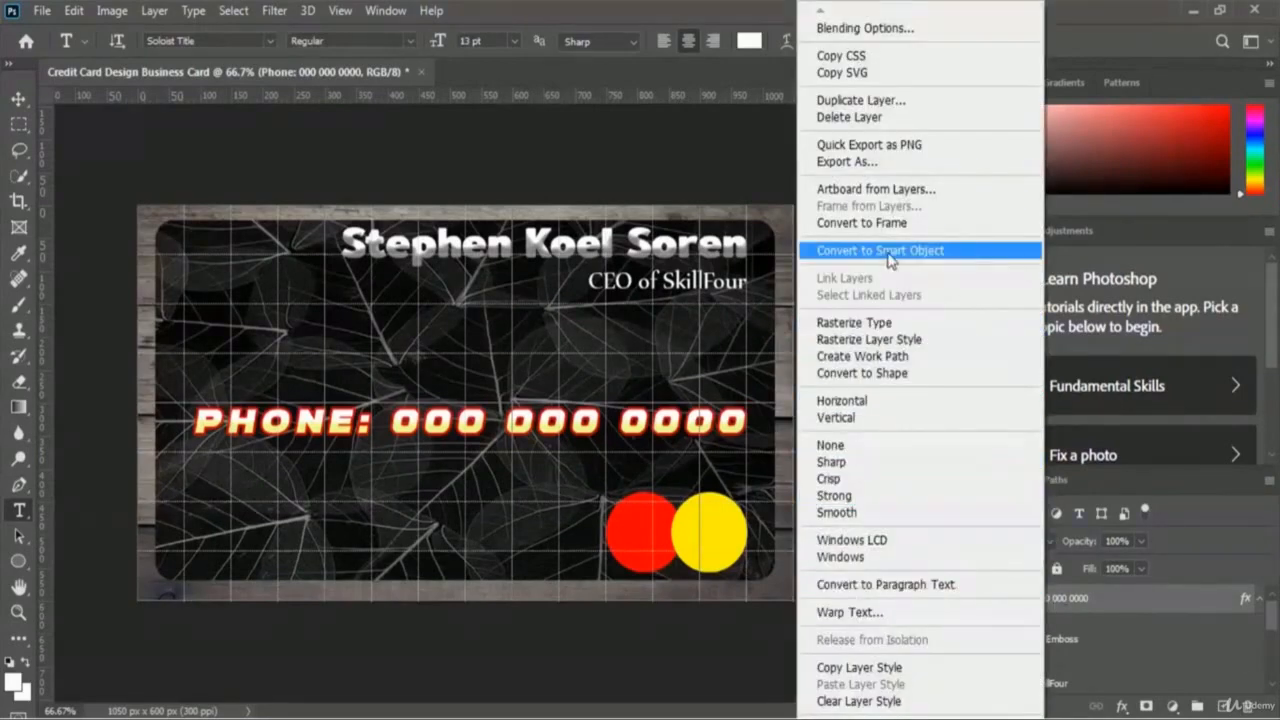
pyautogui.click(969, 259)
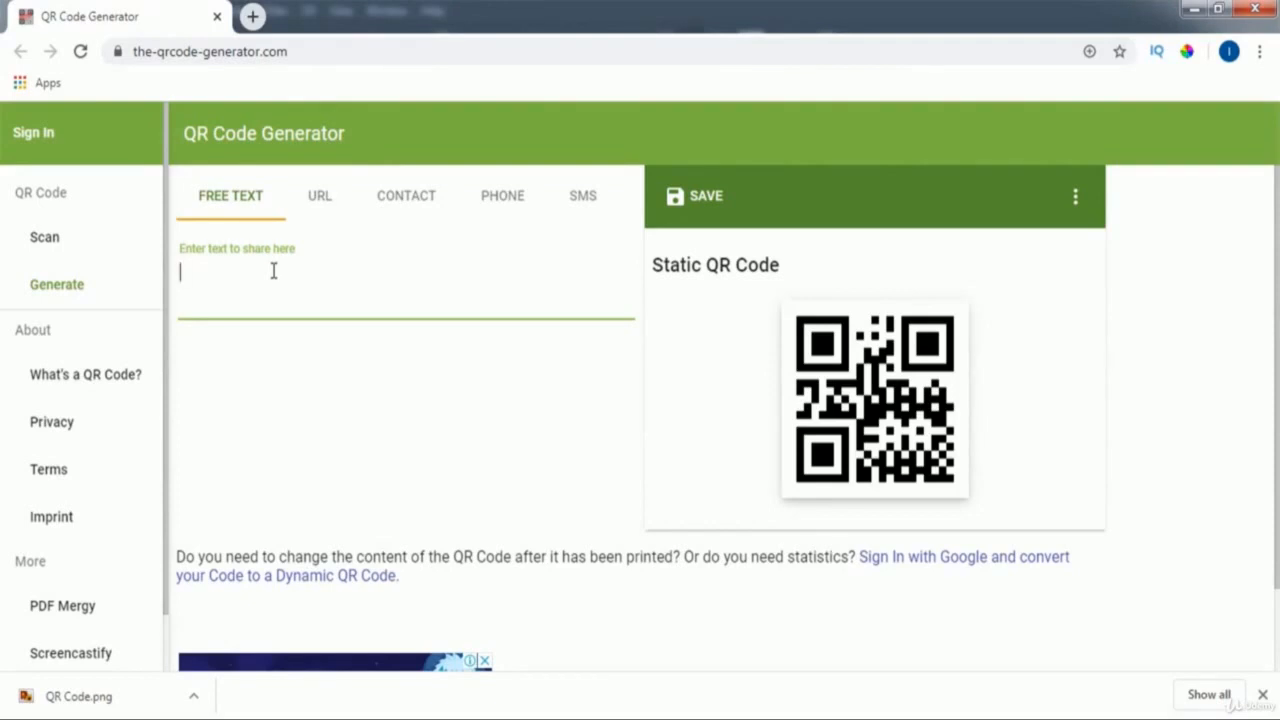
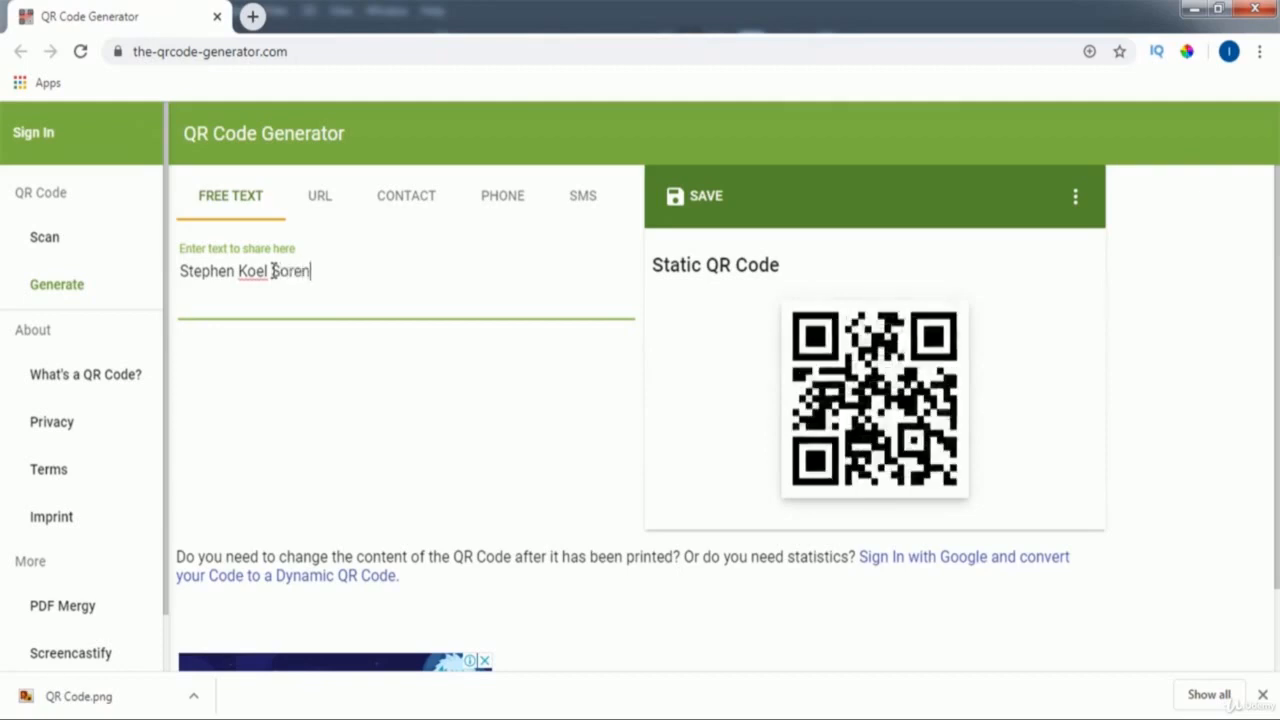
# Step: Enter the name, 'CEO of SkillFour', phone, e-mail and Facebook profile link as separate Free Text lines
pyautogui.press('Return')
pyautogui.write('CEO ')
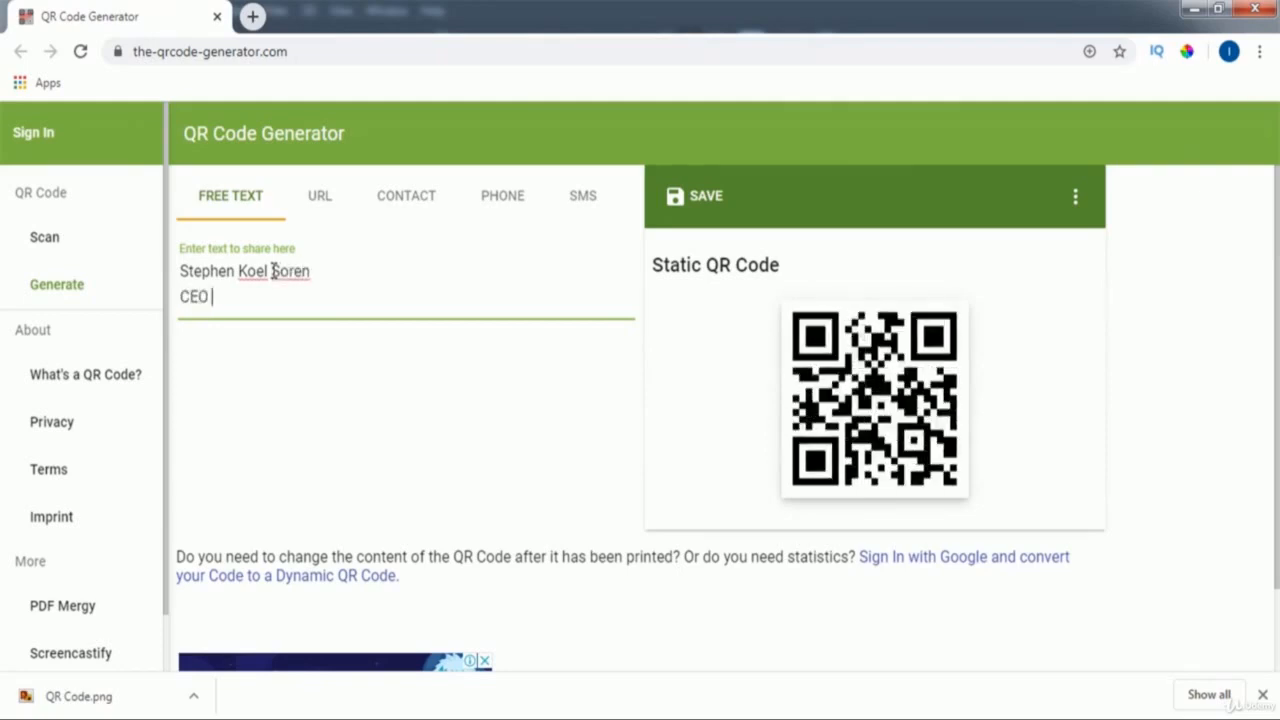
pyautogui.write('of SkillFour')
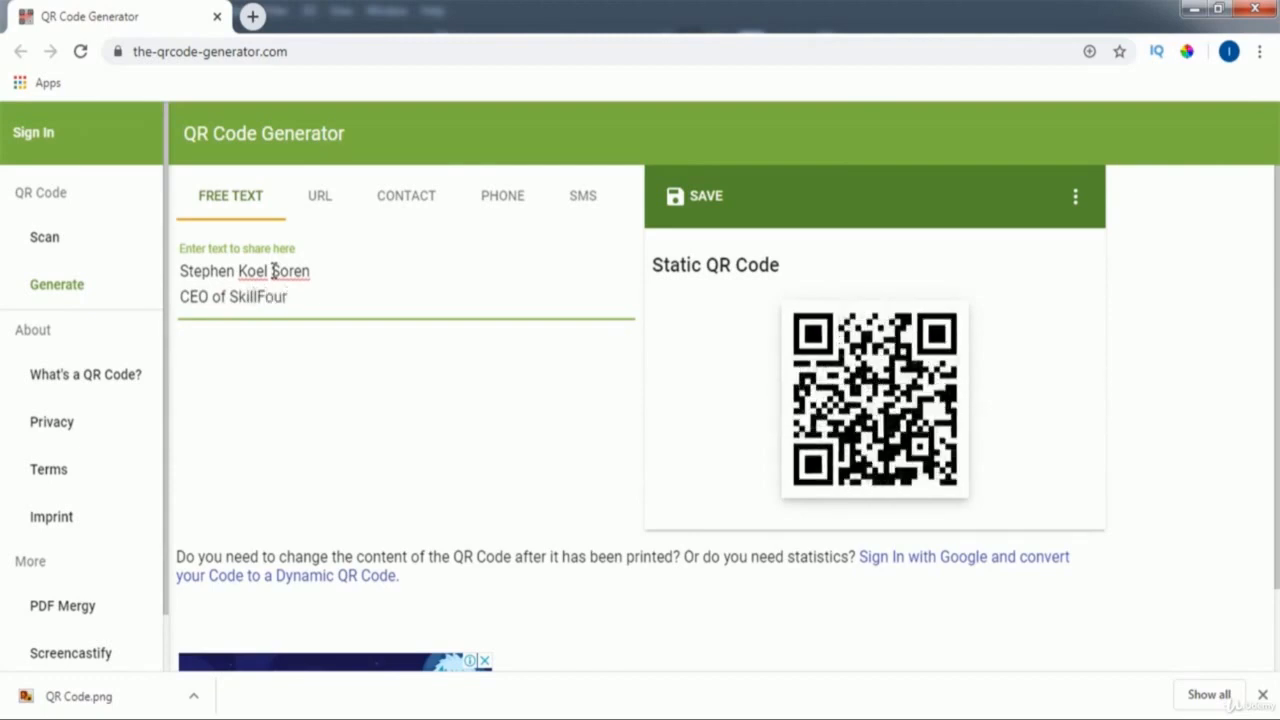
pyautogui.press('Return')
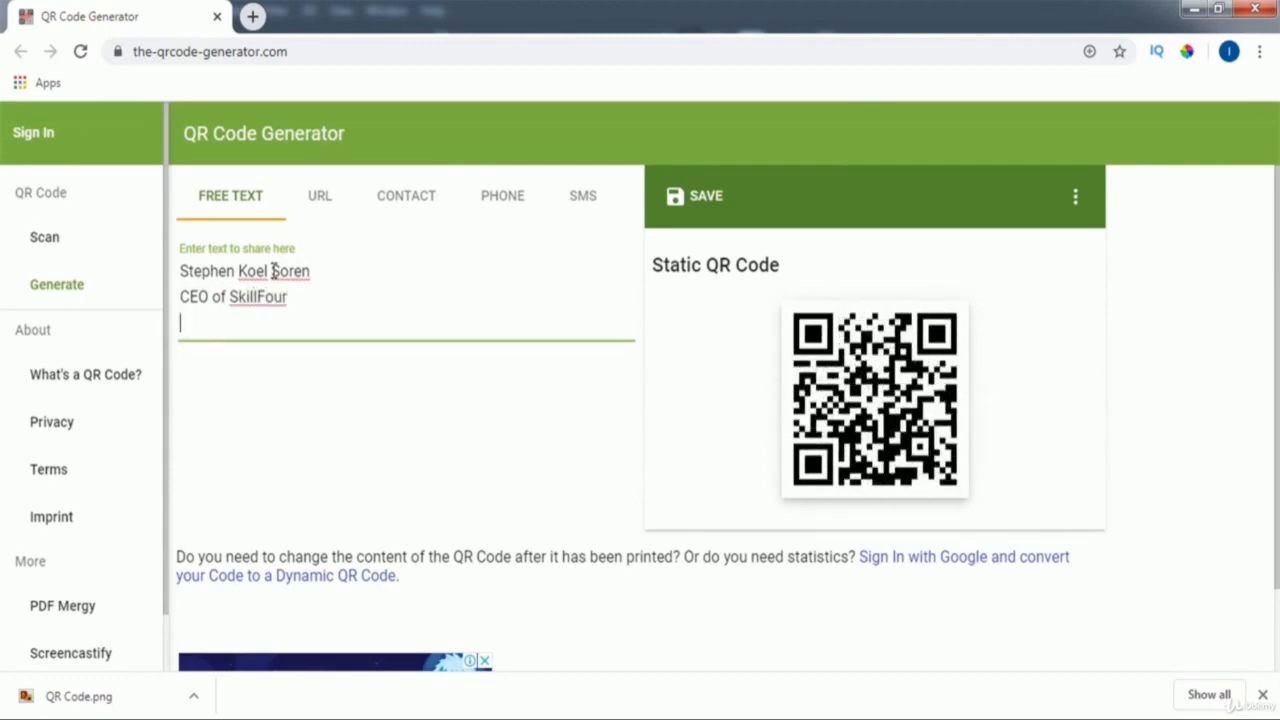
pyautogui.write('Phone:')
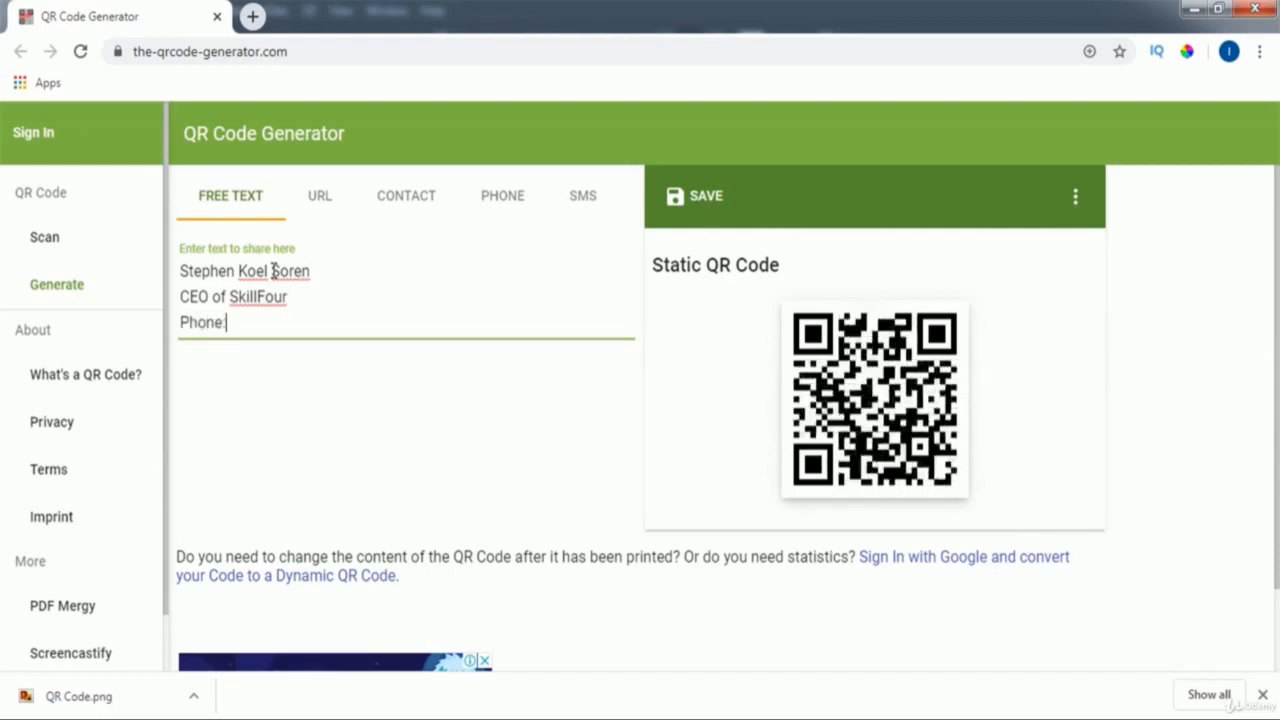
pyautogui.write(' 000-0')
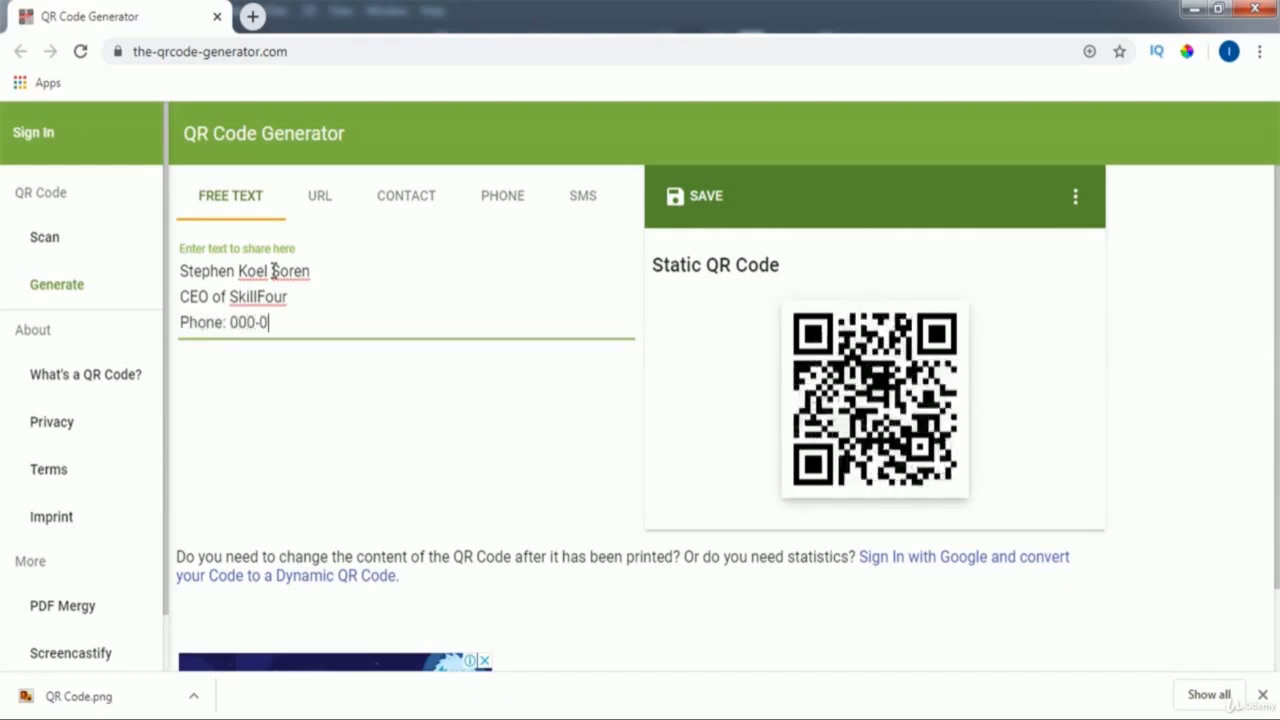
pyautogui.write('00-0000')
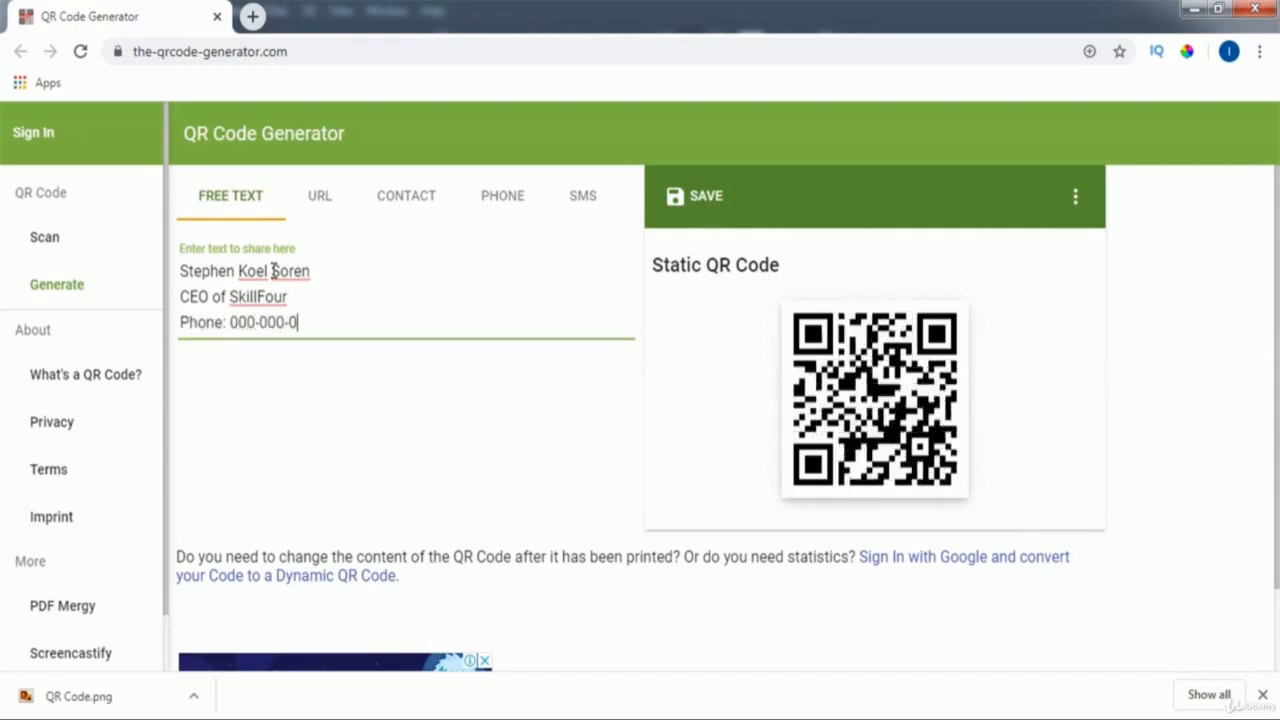
pyautogui.press('Return')
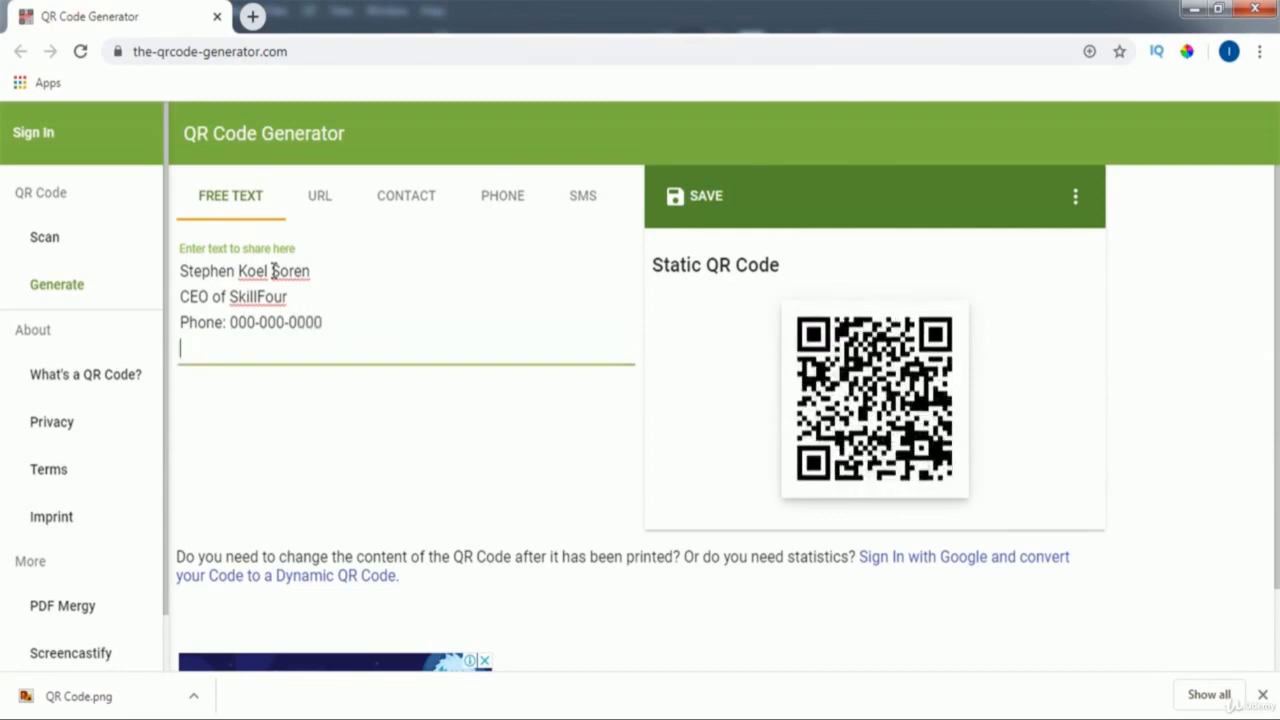
pyautogui.write('Email')
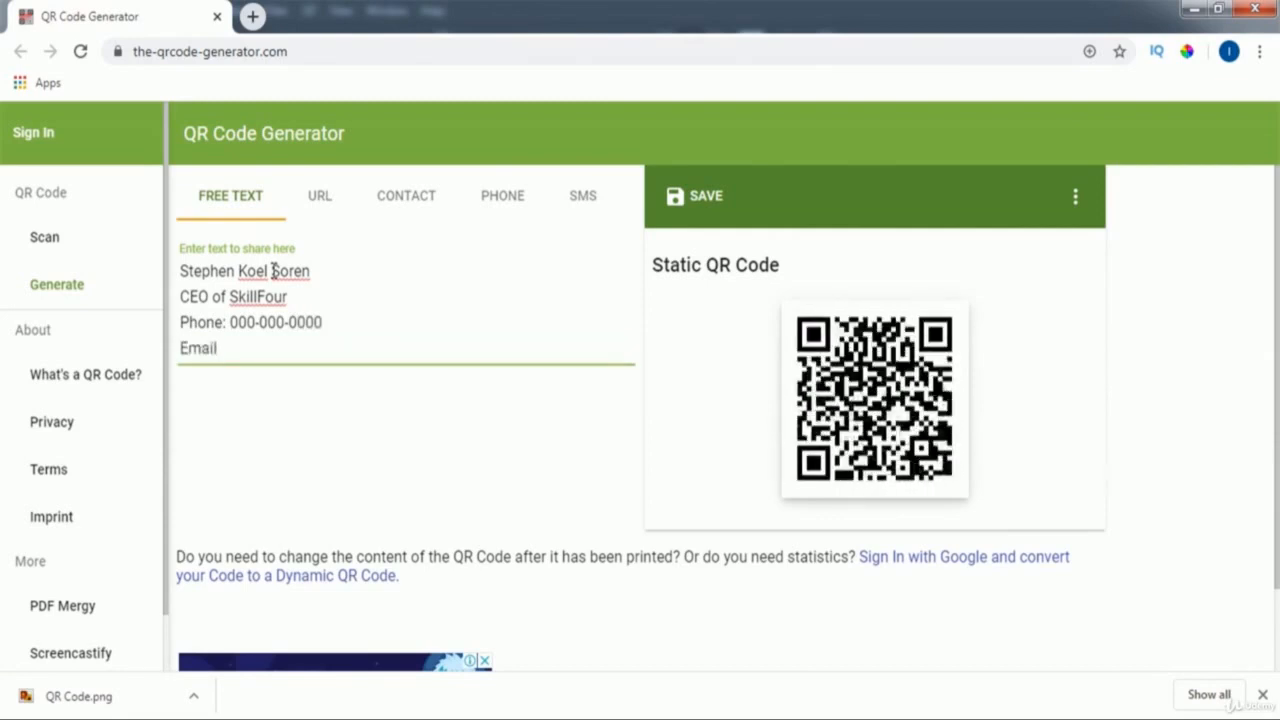
pyautogui.write(':')
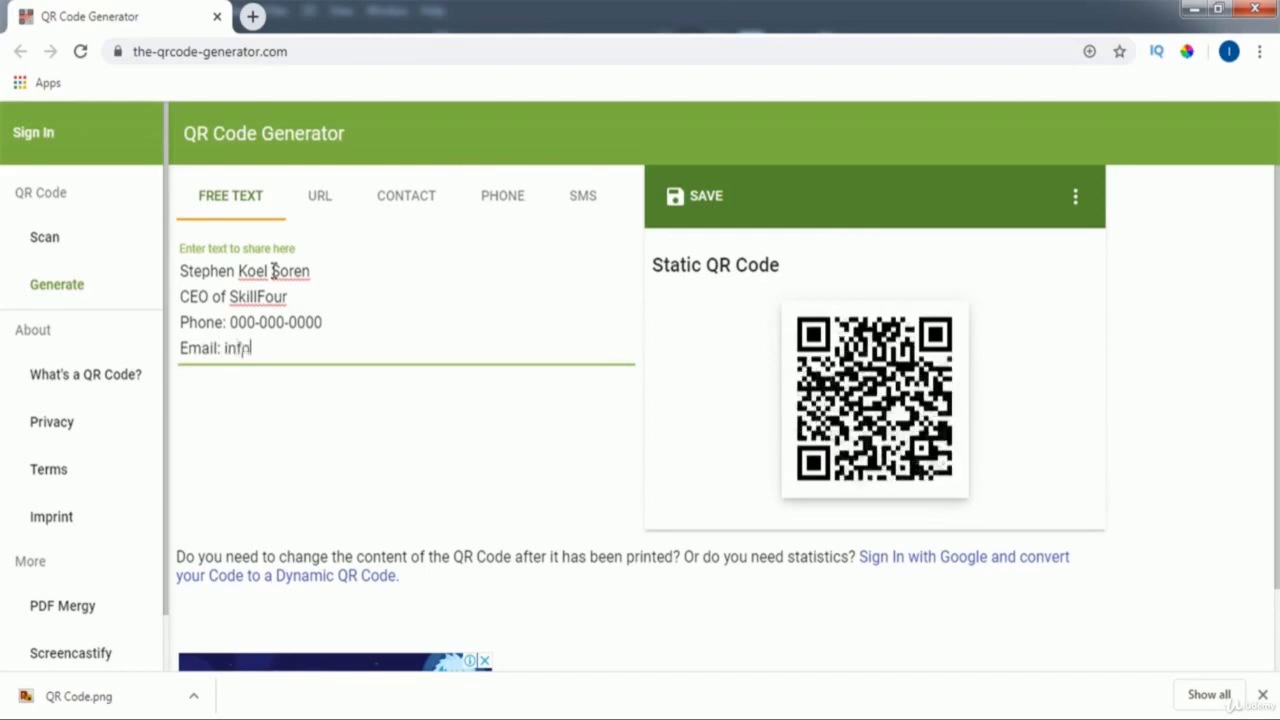
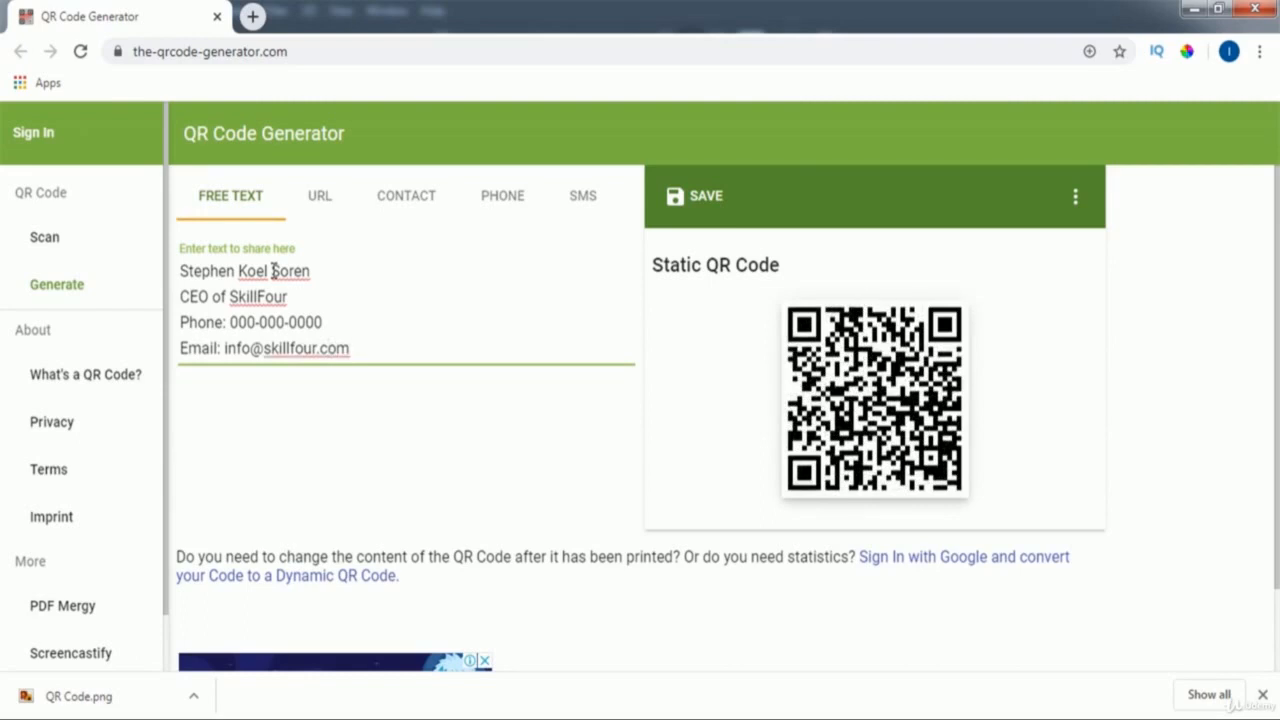
pyautogui.press('Return')
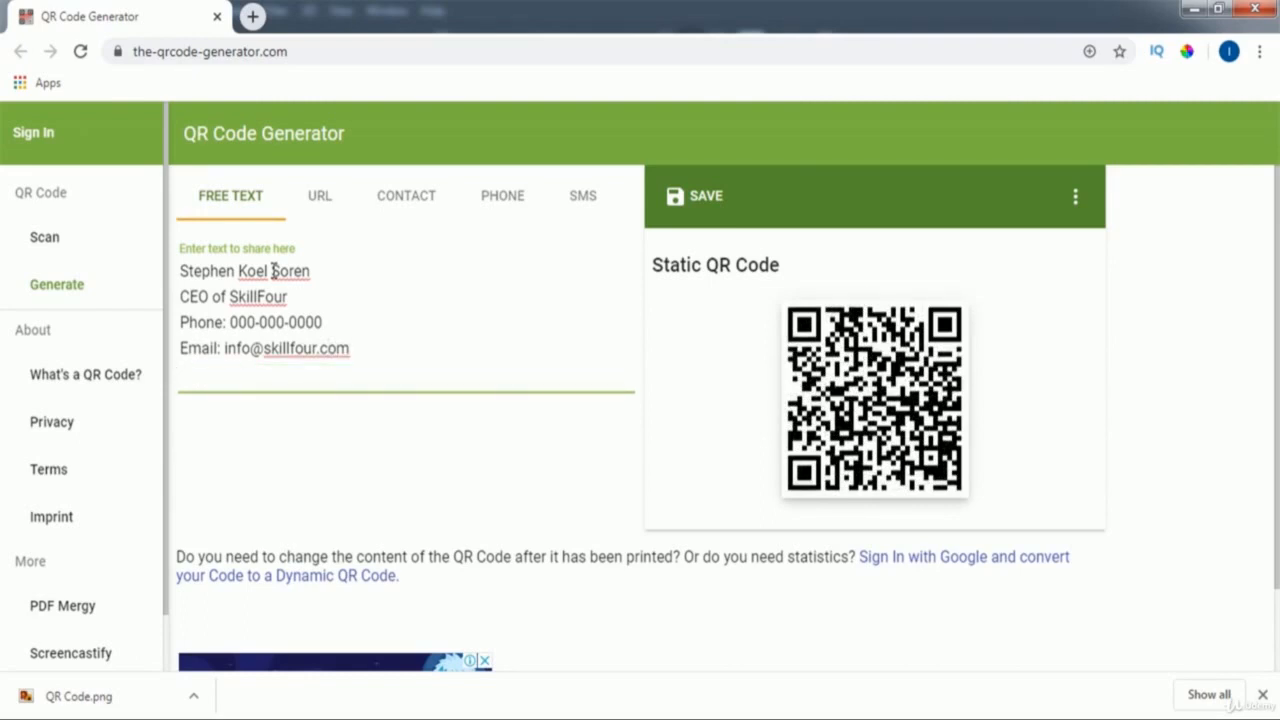
pyautogui.write('F')
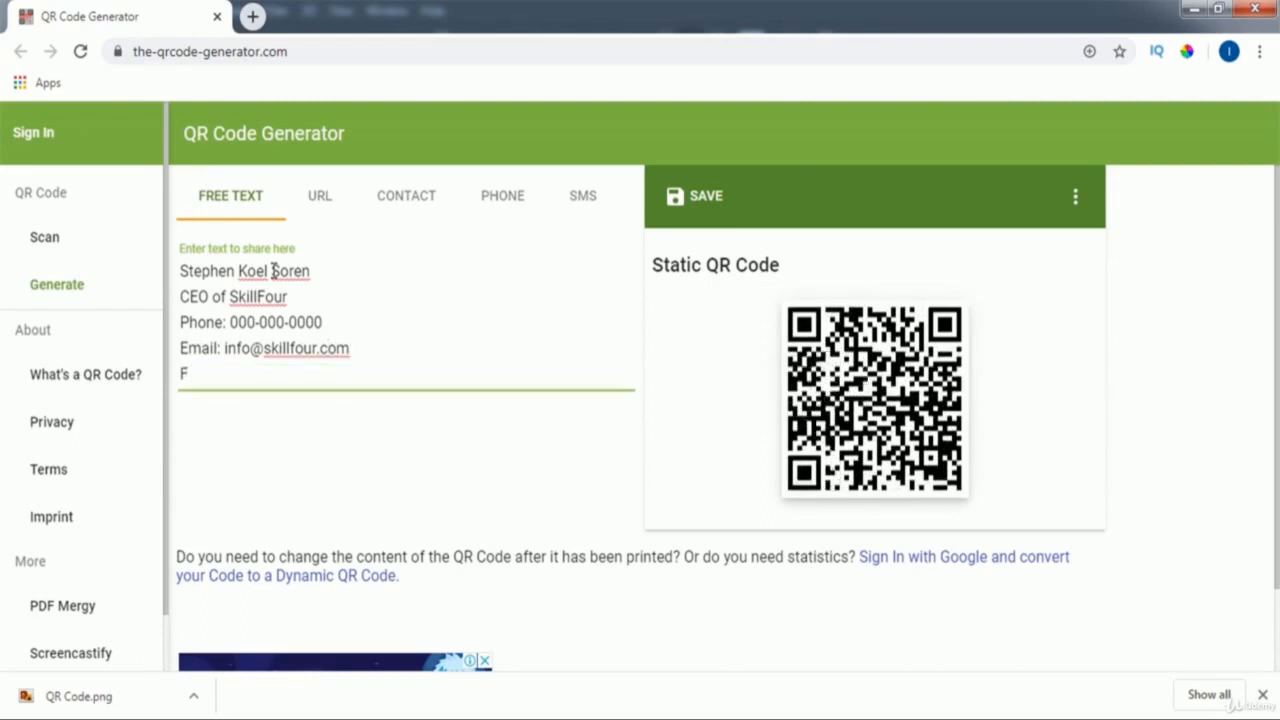
pyautogui.write('acebook')
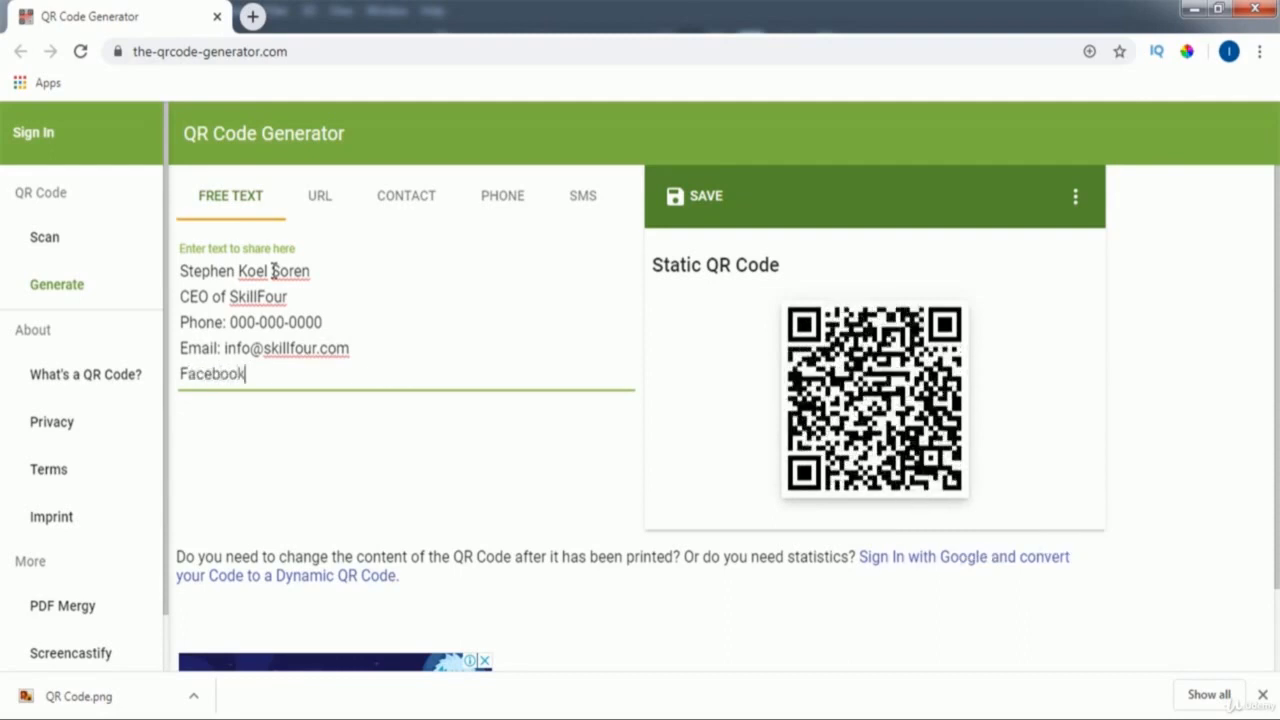
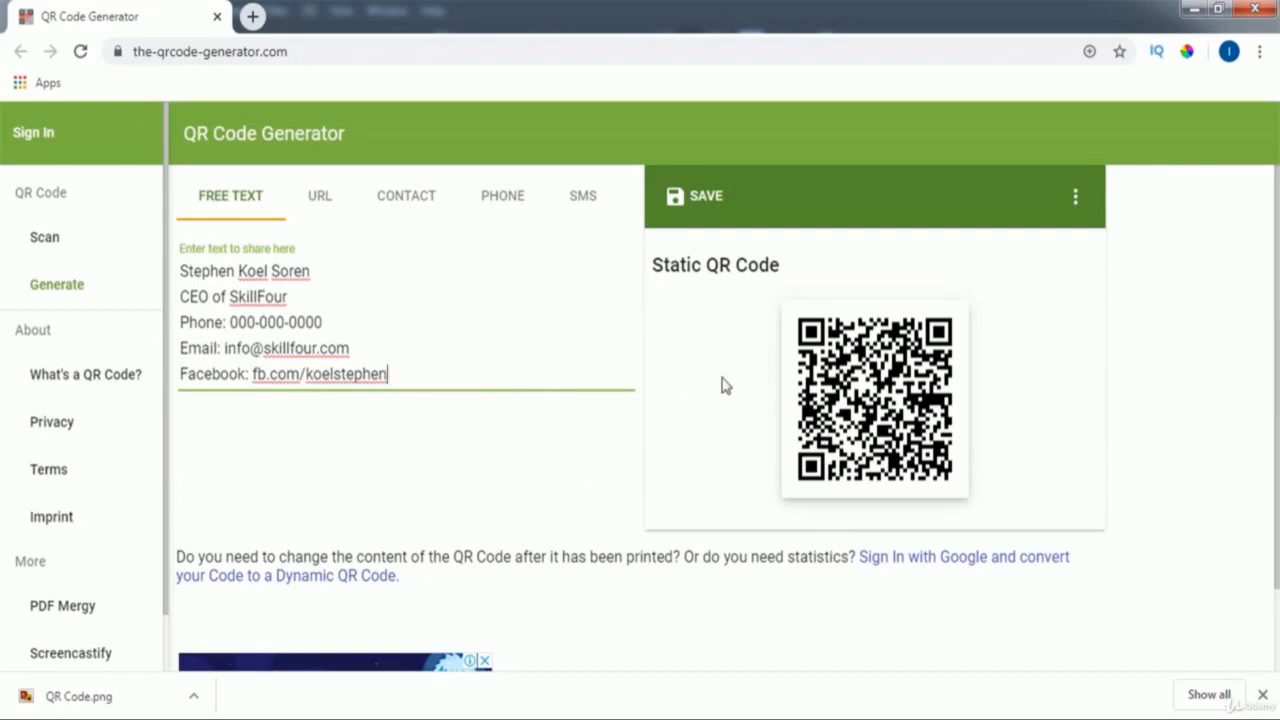
# Step: Save the QR code as a PNG file named 'QR Code'
pyautogui.click(711, 200)
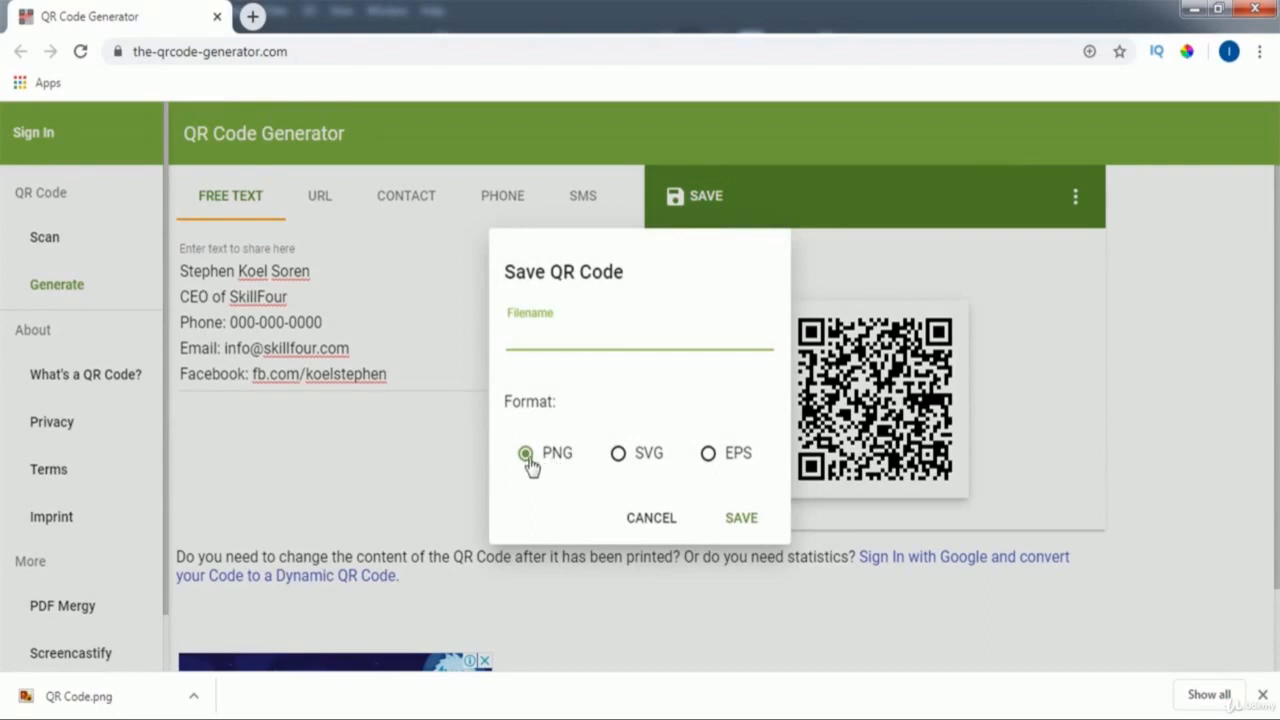
pyautogui.click(524, 465)
pyautogui.click(533, 341)
pyautogui.write('QR Code')
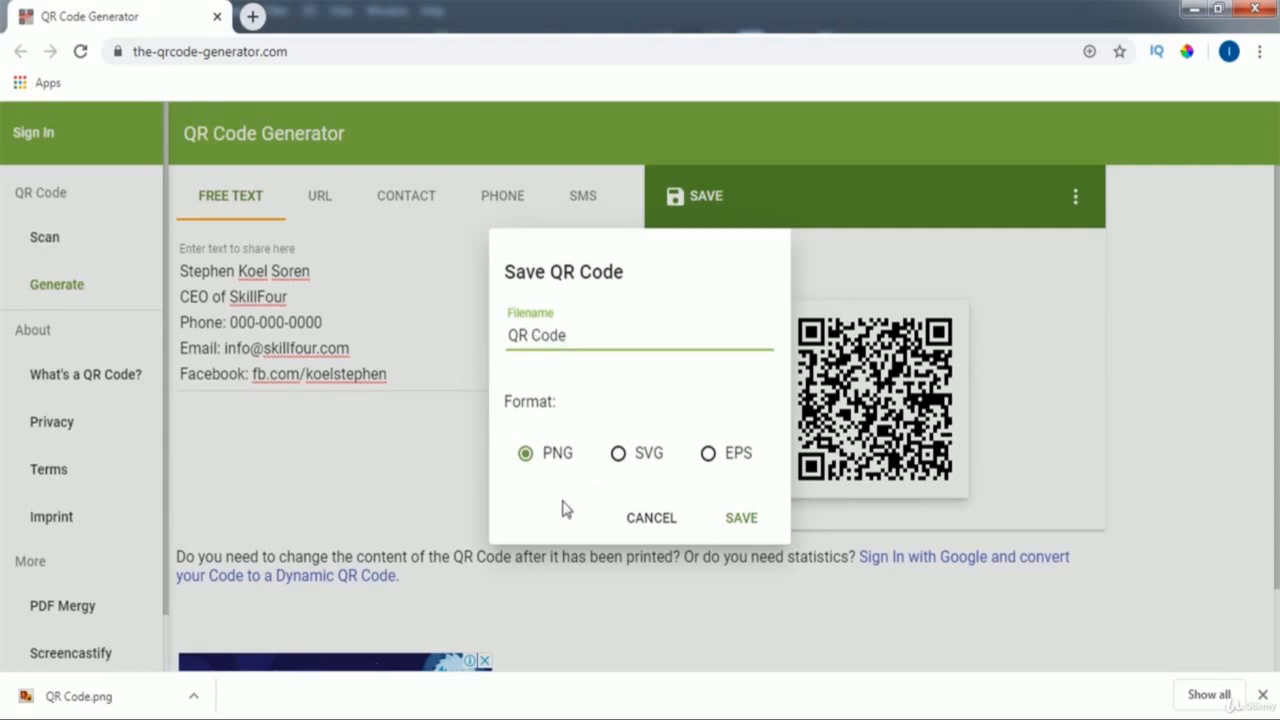
pyautogui.click(748, 520)
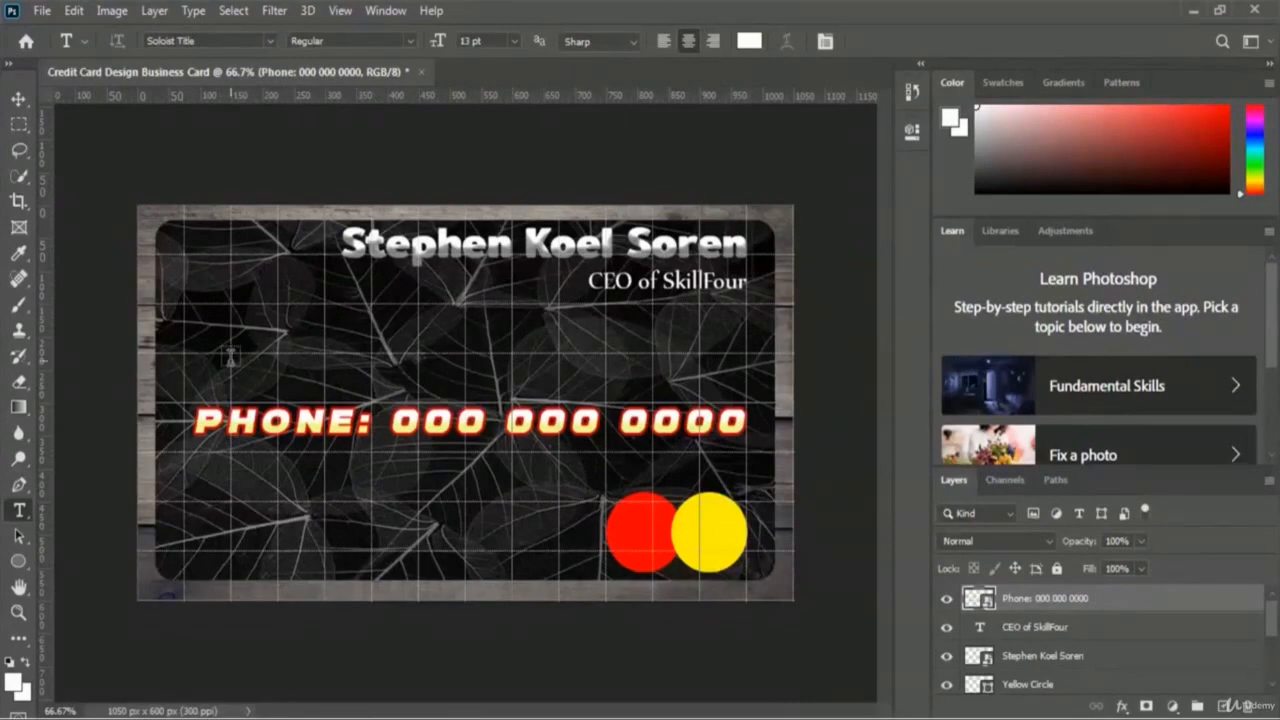
# Step: Place Embedded the QR Code image onto the card
pyautogui.click(45, 13)
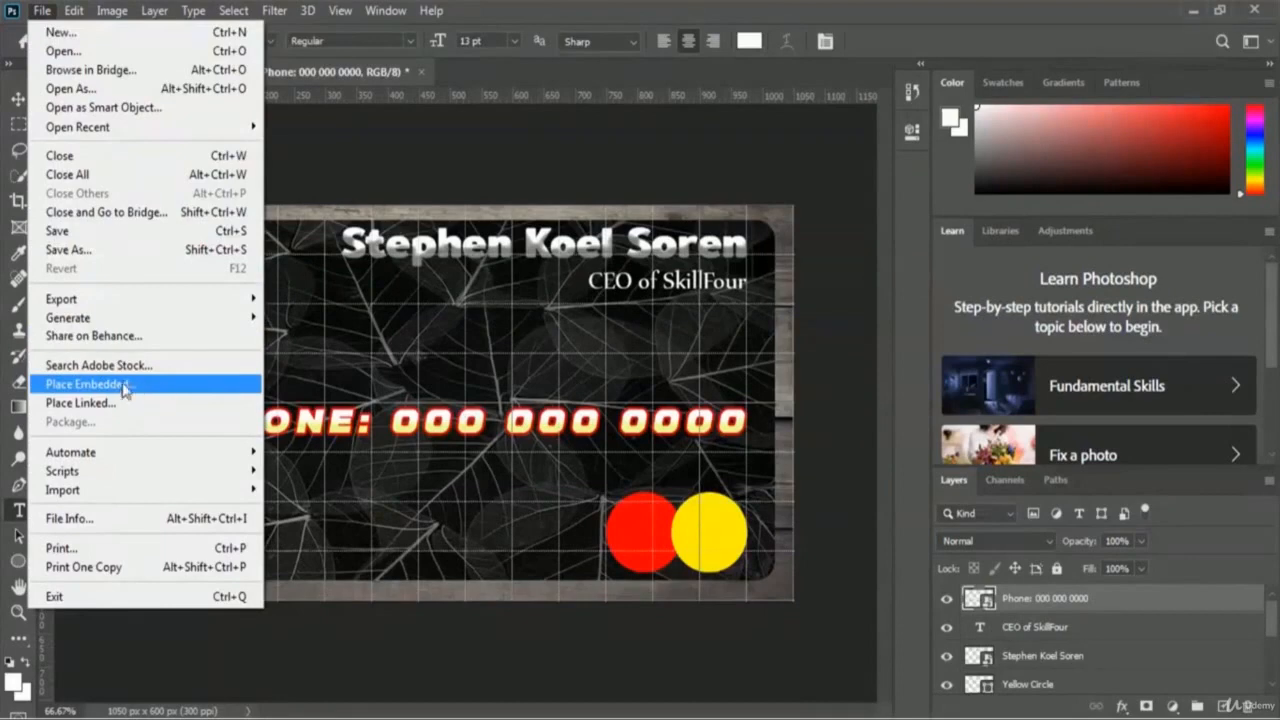
pyautogui.click(168, 392)
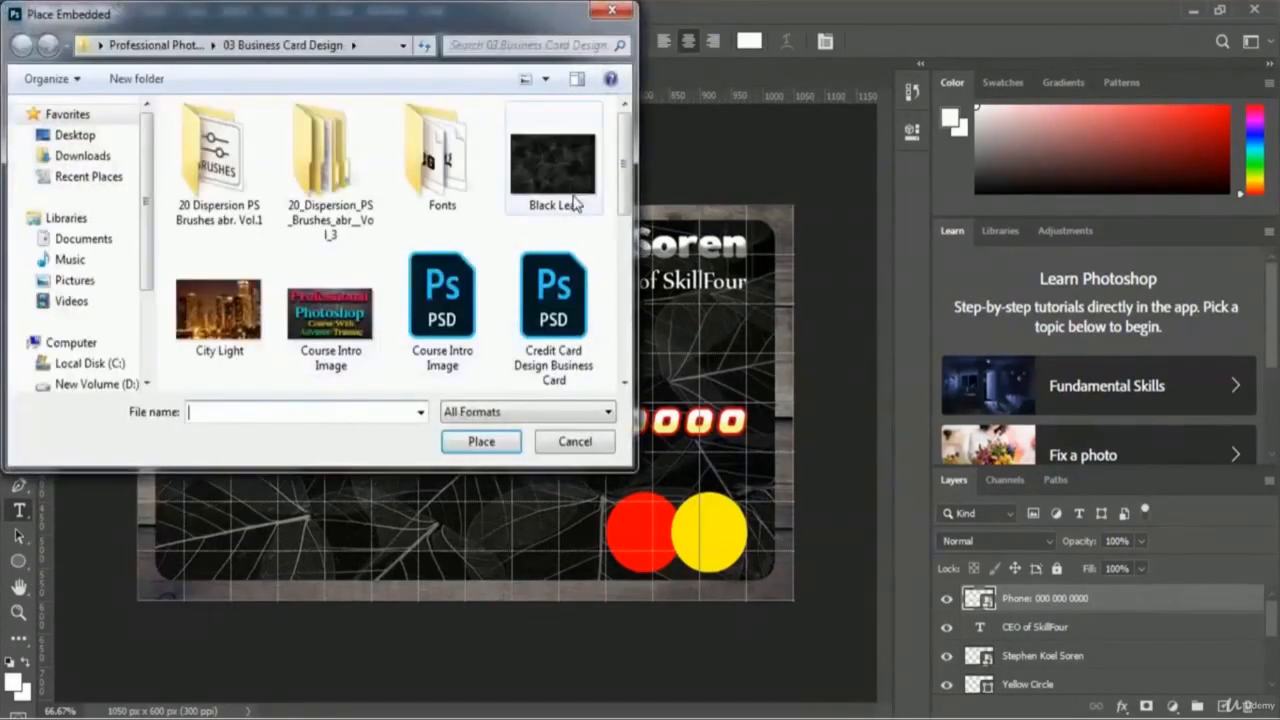
pyautogui.moveTo(625, 150); pyautogui.dragTo(627, 272)
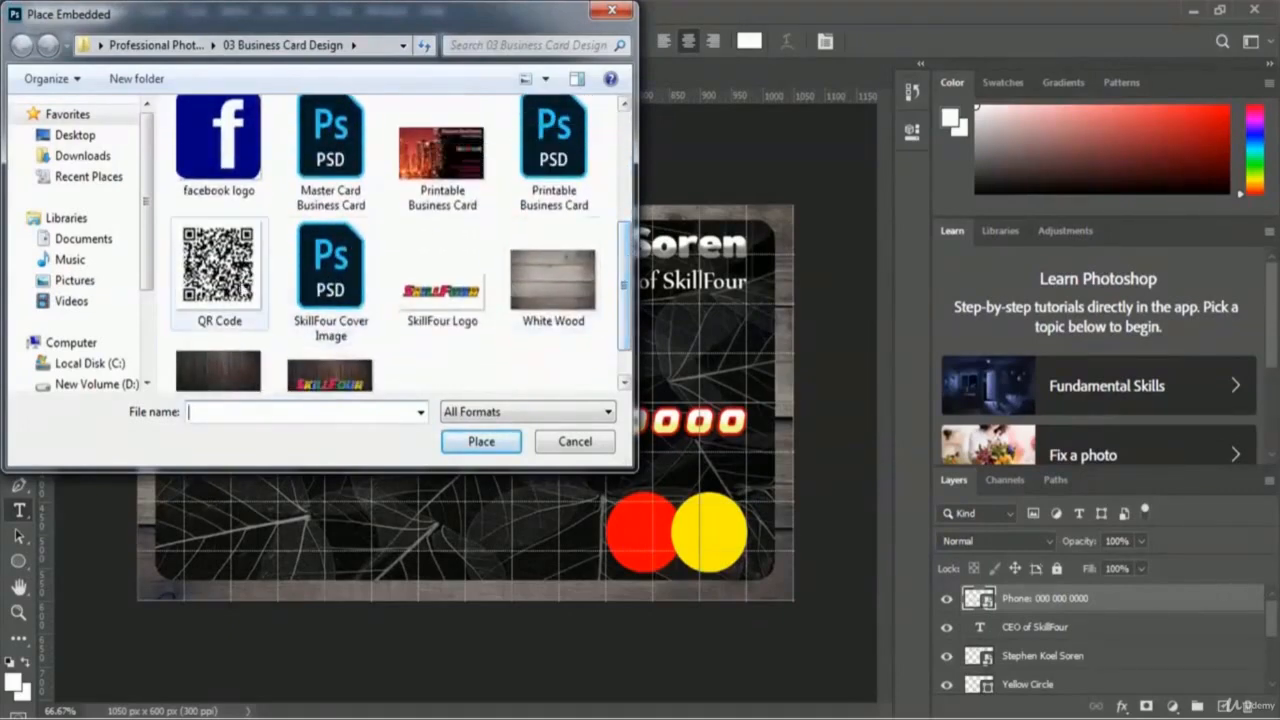
pyautogui.click(212, 280)
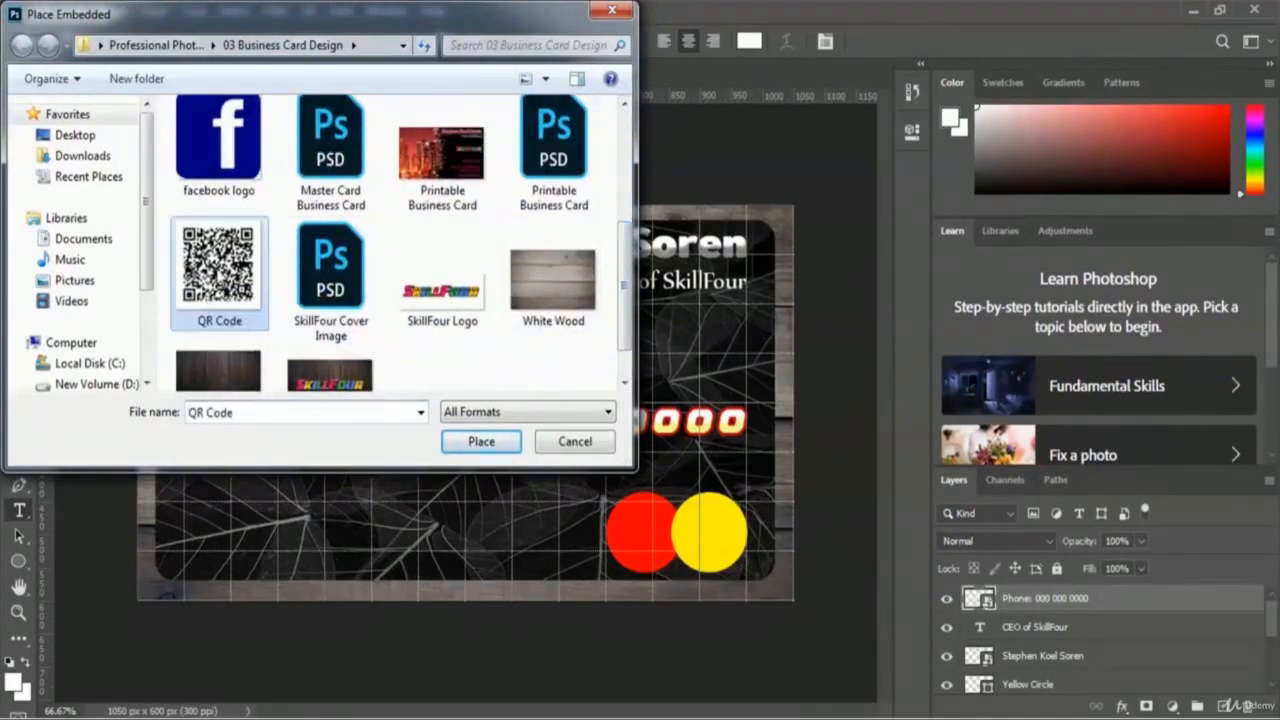
pyautogui.click(453, 450)
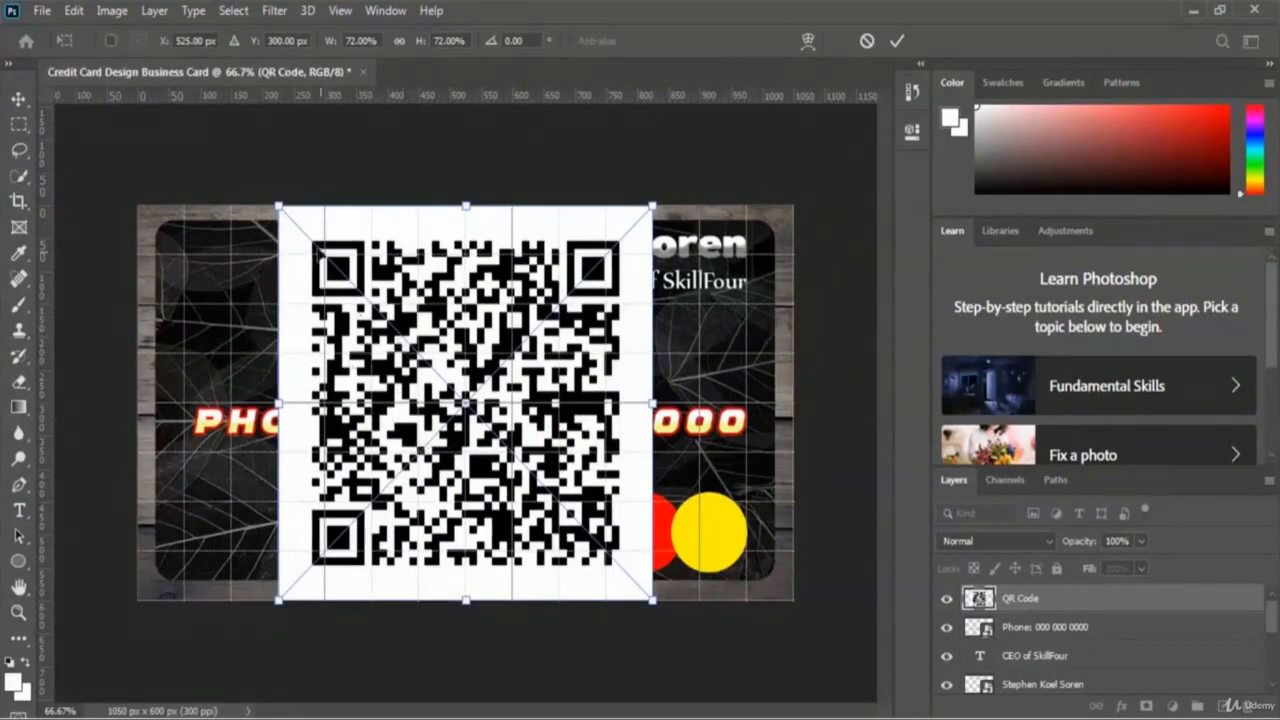
# Step: Shrink the QR code to about 18% and move it left above the phone line
pyautogui.moveTo(279, 207); pyautogui.dragTo(560, 503)
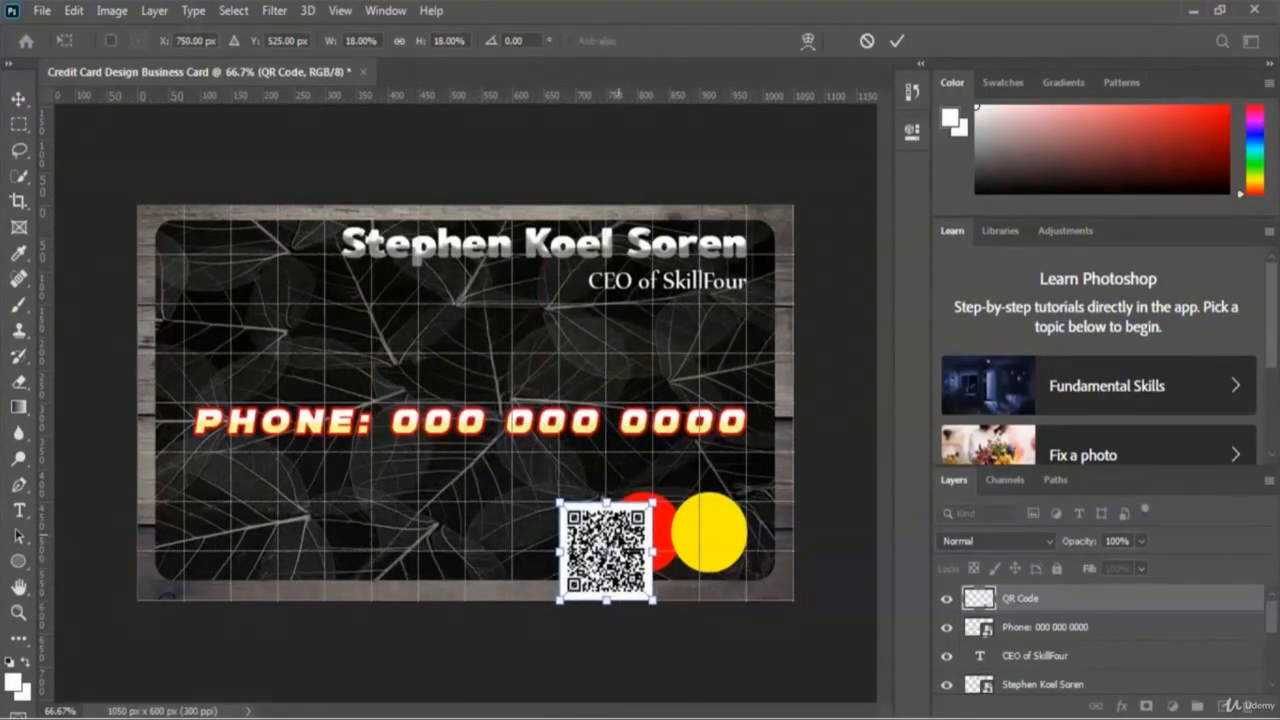
pyautogui.moveTo(618, 540); pyautogui.dragTo(261, 340)
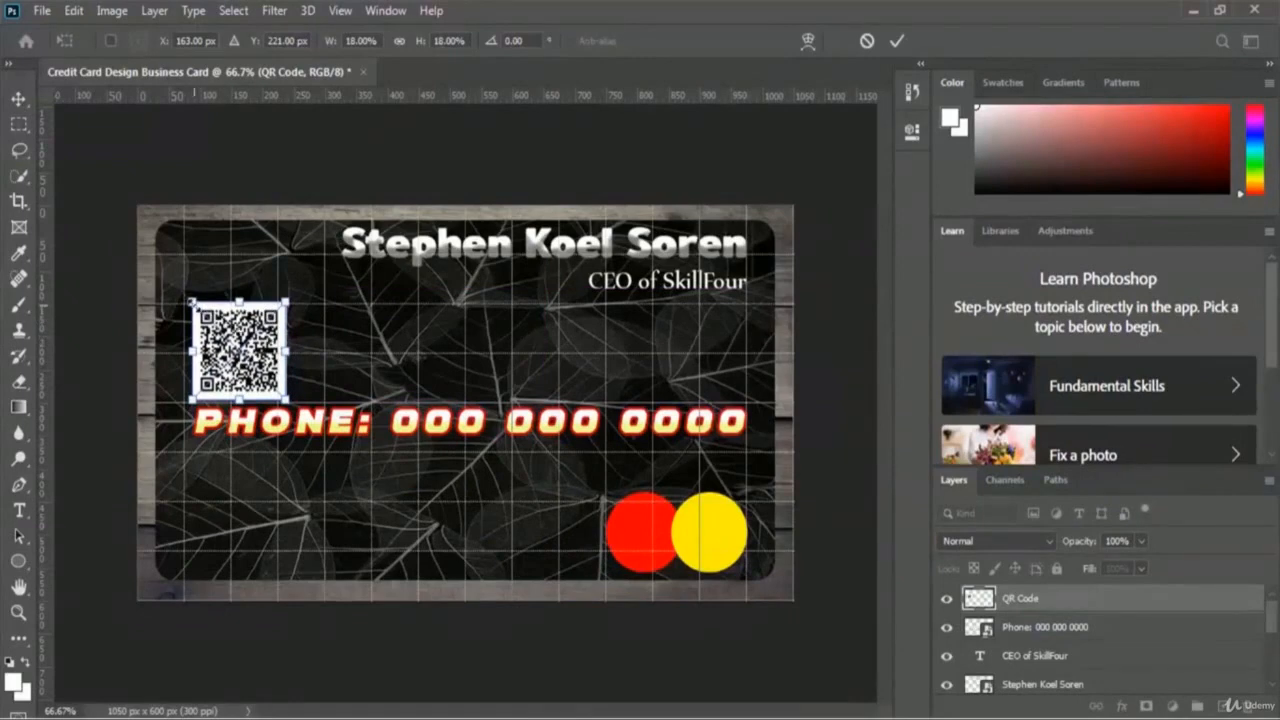
pyautogui.moveTo(191, 300); pyautogui.dragTo(242, 342)
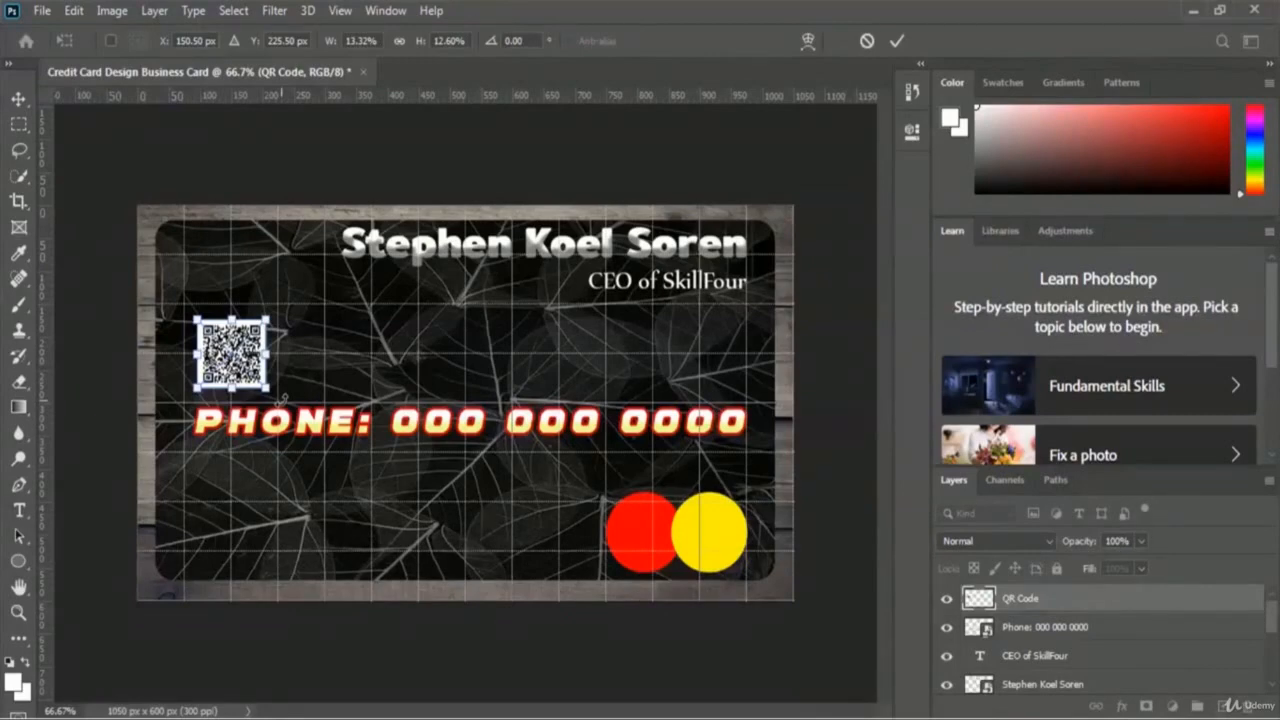
# Step: Commit the QR code transform and select the Rounded Rectangle Tool
pyautogui.click(897, 44)
pyautogui.press('t')
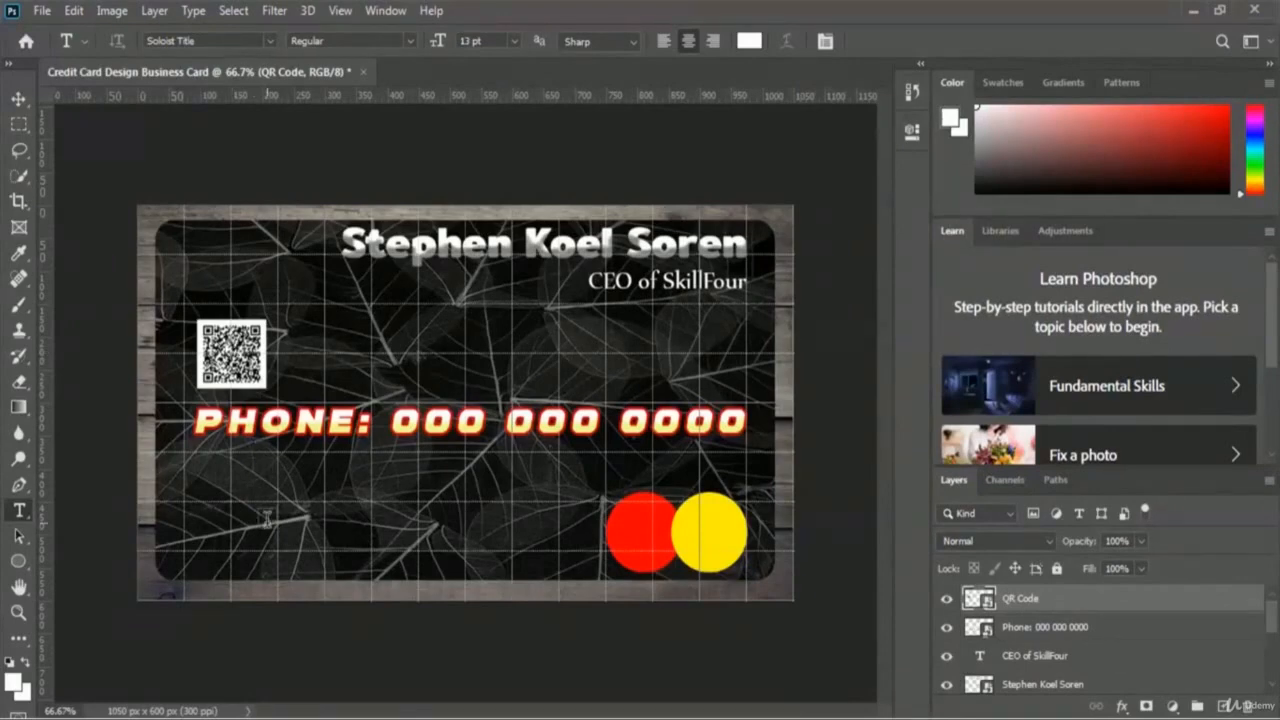
pyautogui.press('u')
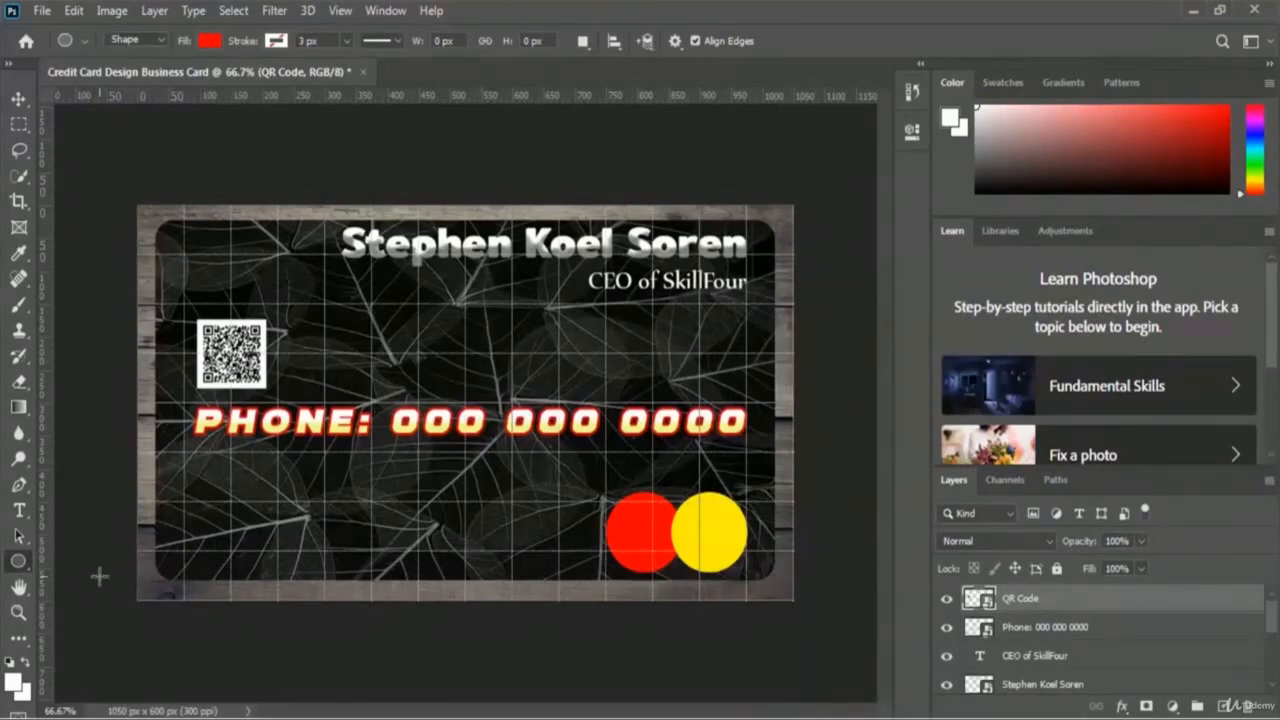
pyautogui.rightClick(18, 564)
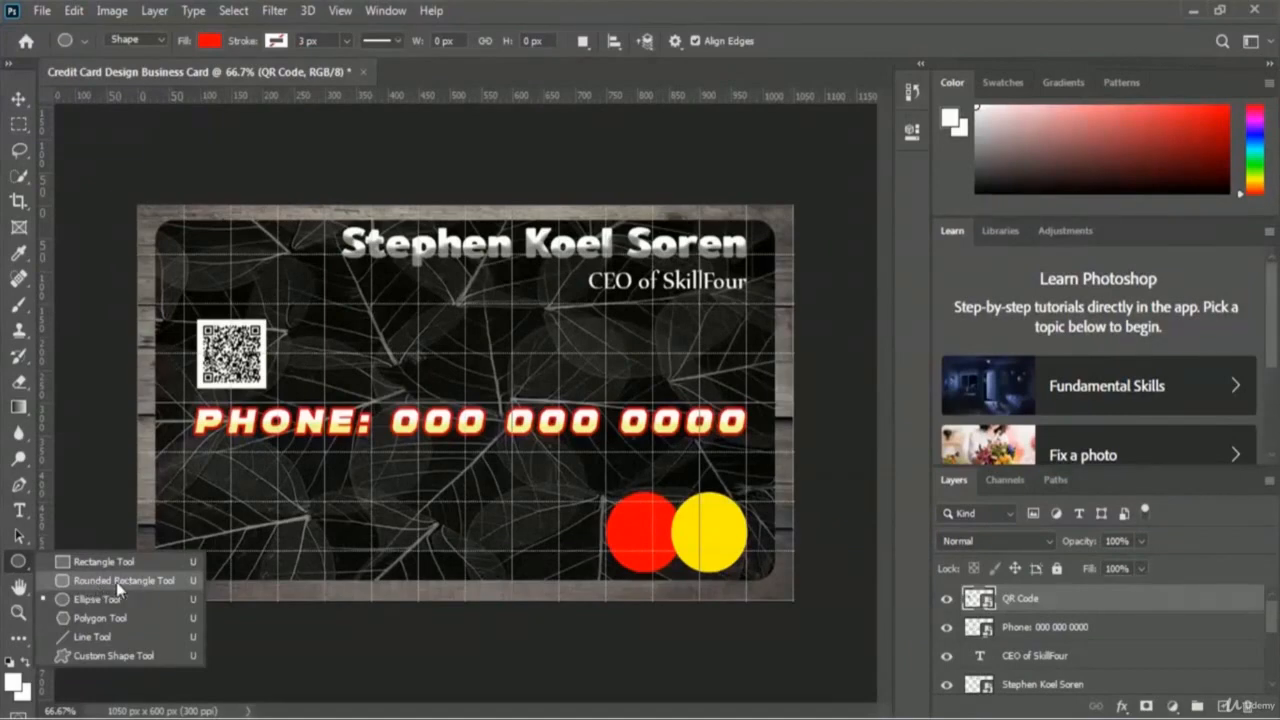
pyautogui.click(134, 584)
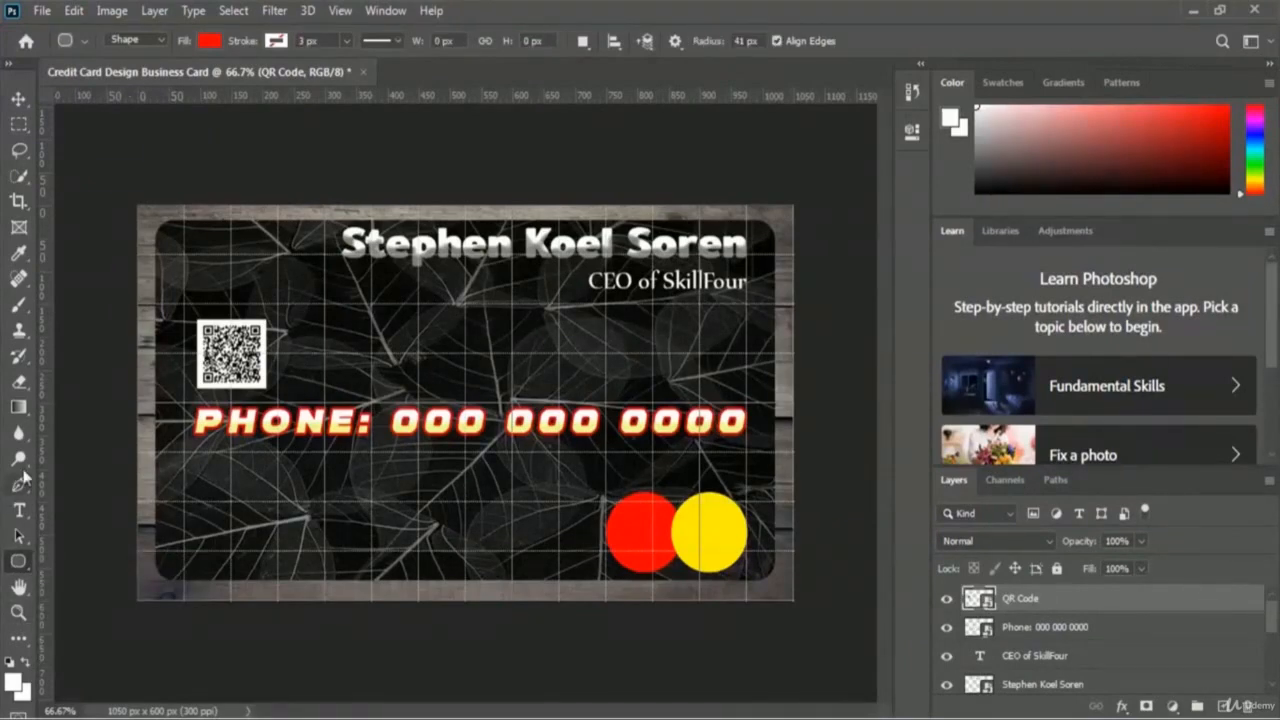
# Step: Set the rounded rectangle fill colour to light pink f6cdcd
pyautogui.click(210, 42)
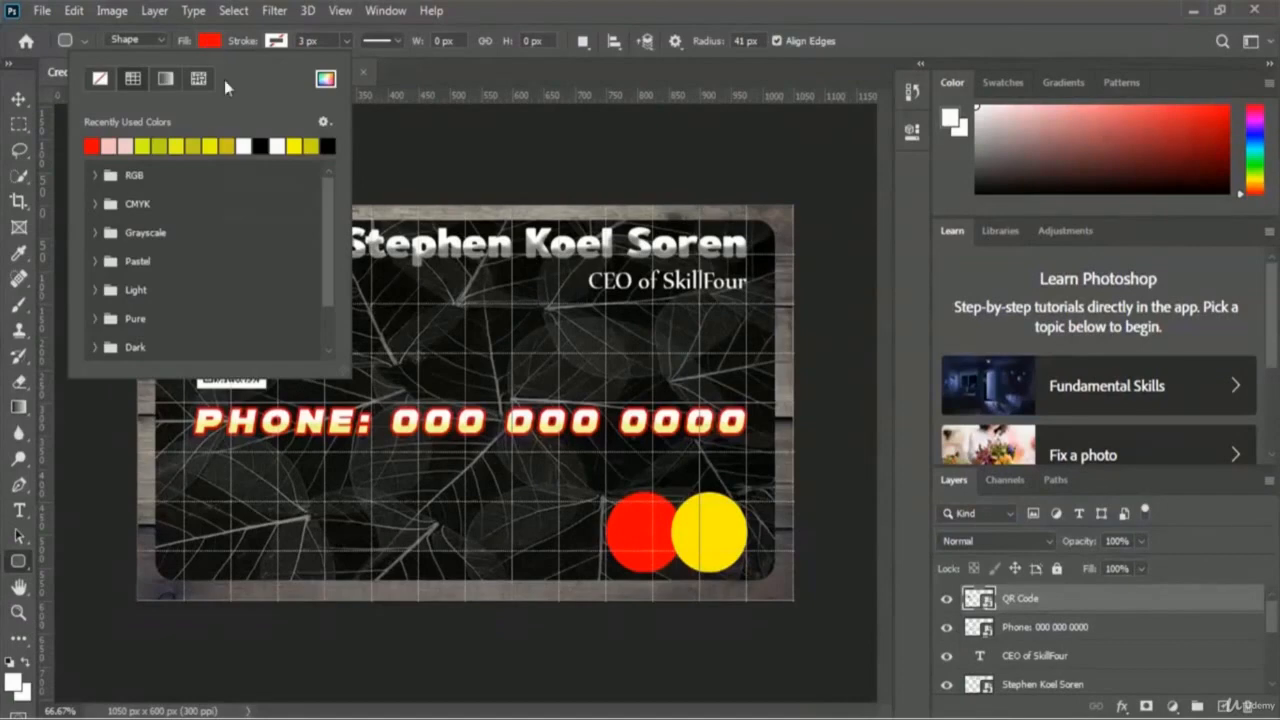
pyautogui.click(326, 78)
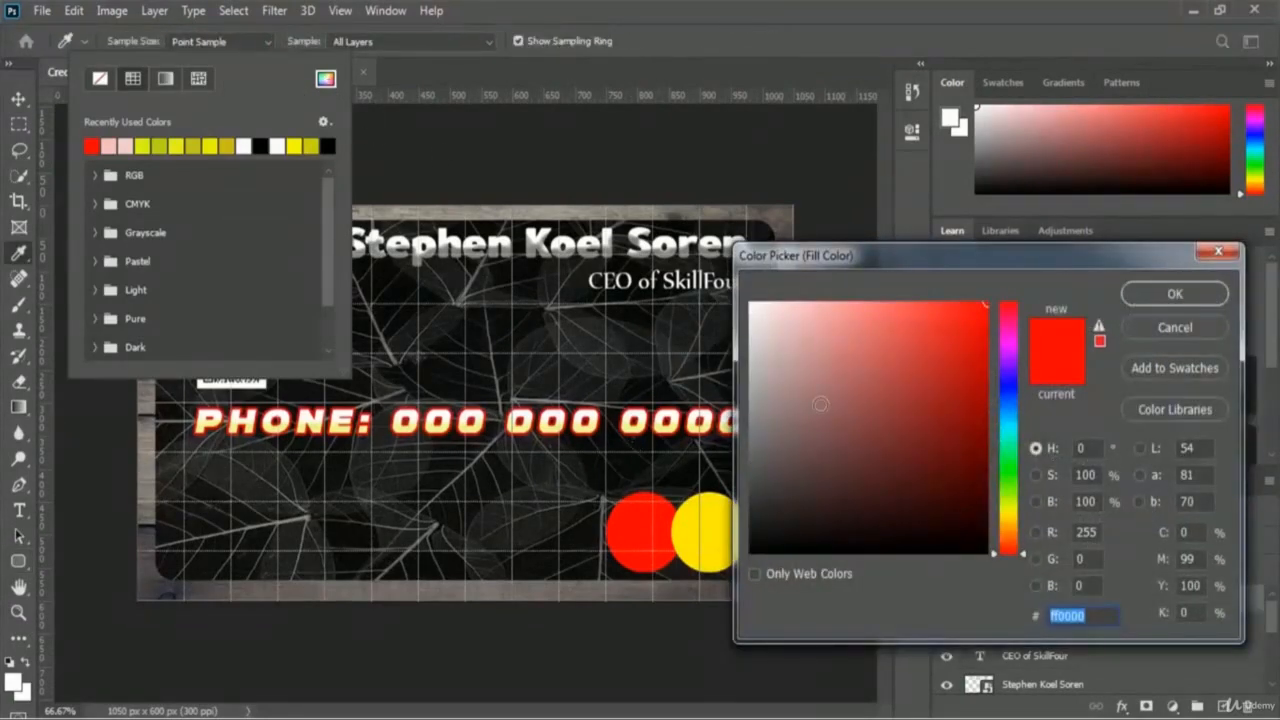
pyautogui.click(795, 317)
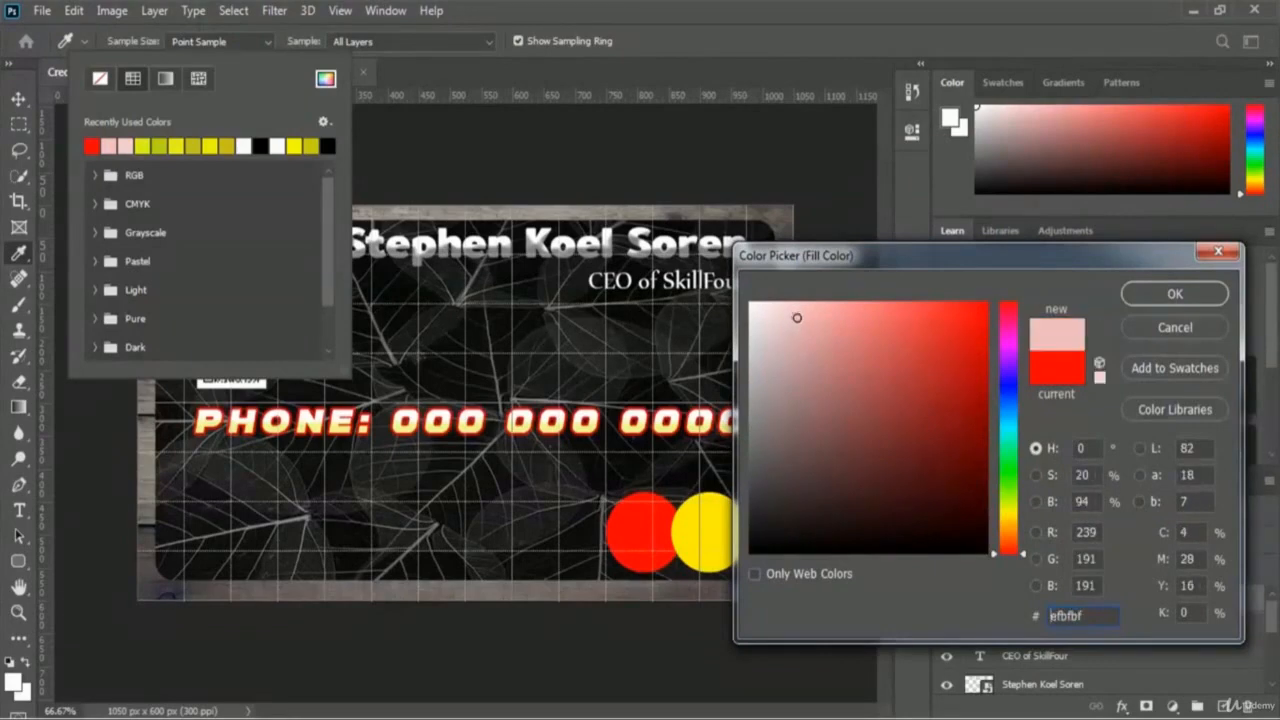
pyautogui.click(790, 312)
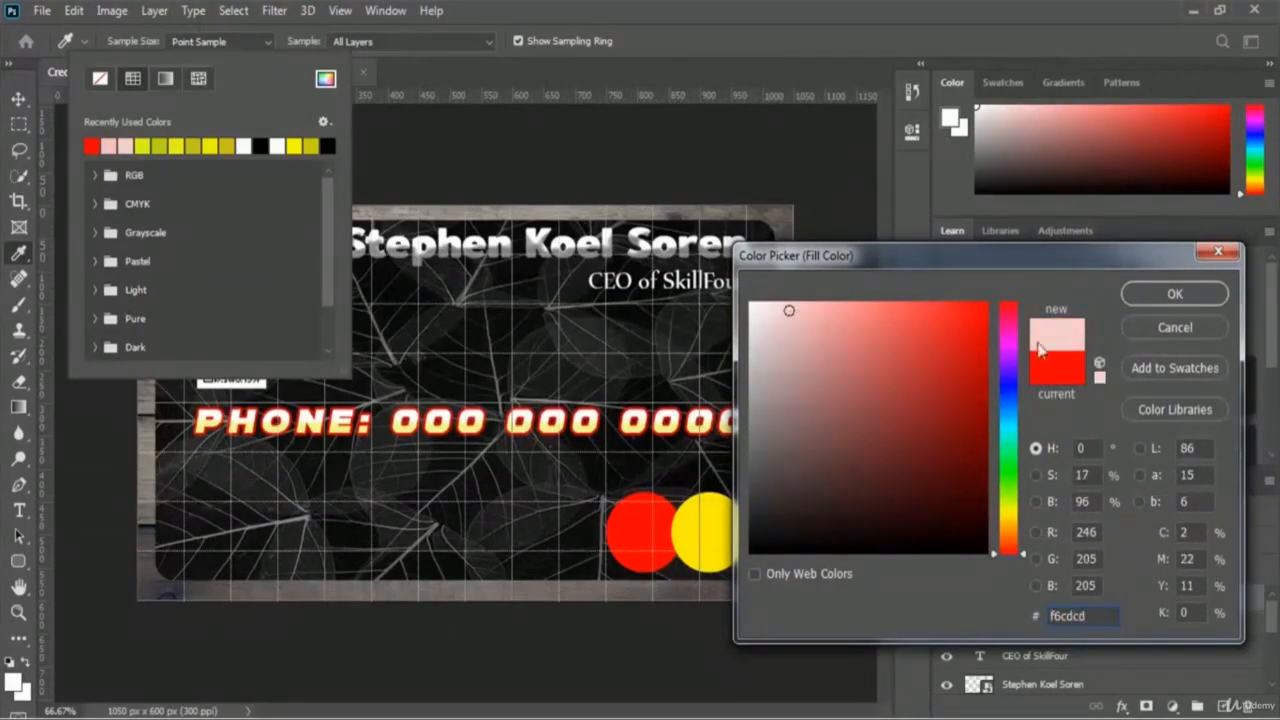
pyautogui.click(1160, 293)
pyautogui.click(857, 51)
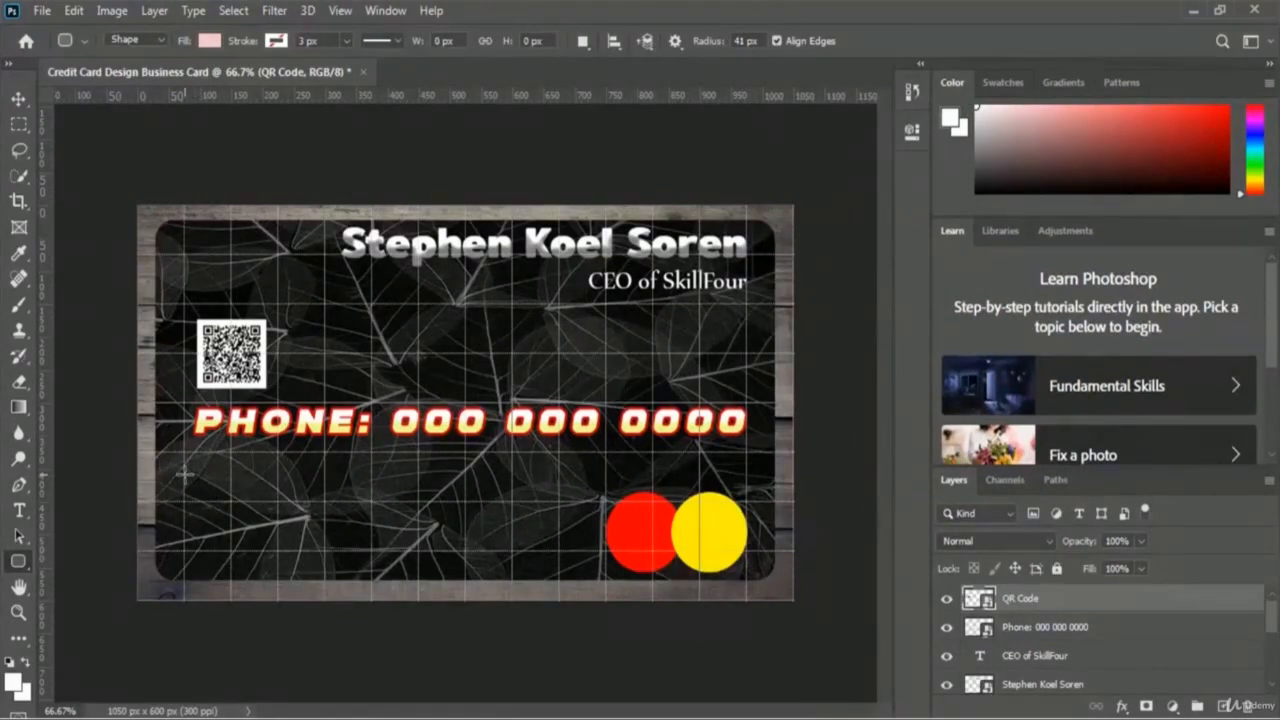
# Step: Draw a pink rounded-rectangle bar 600 px wide across the card's lower left, below the phone line
pyautogui.moveTo(185, 474); pyautogui.dragTo(505, 568)
pyautogui.moveTo(544, 564); pyautogui.dragTo(555, 562)
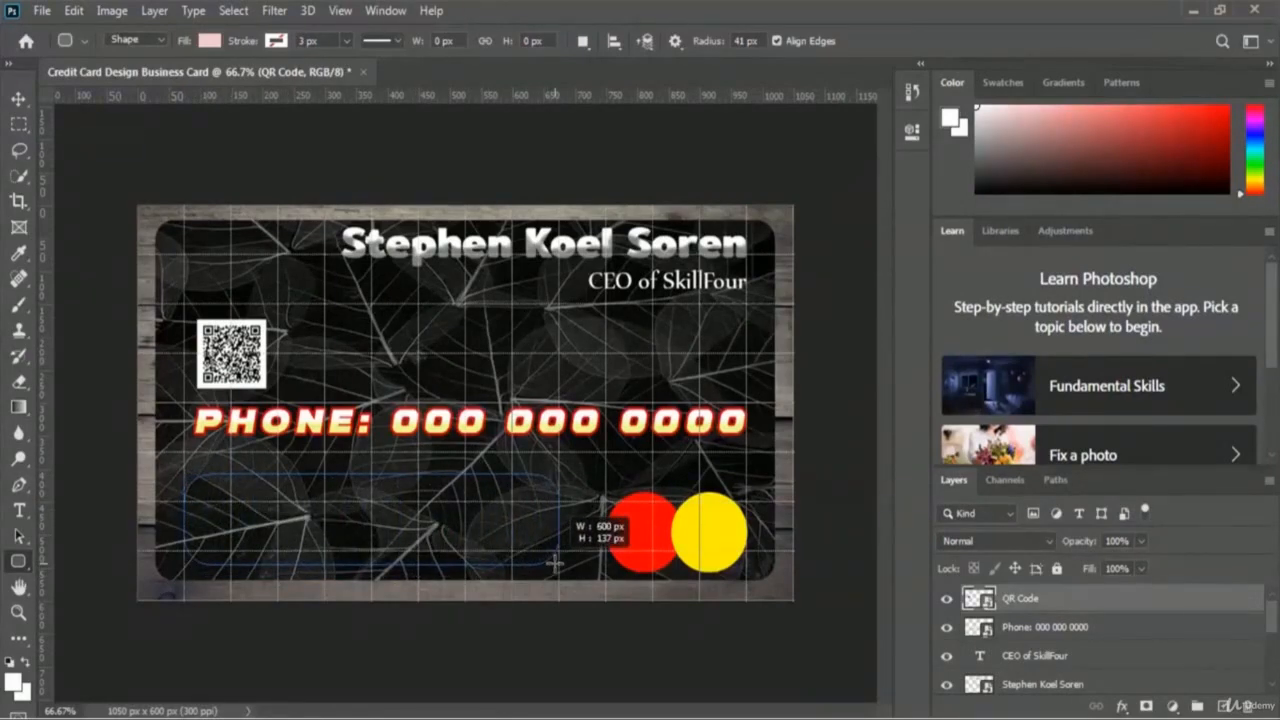
pyautogui.moveTo(555, 563); pyautogui.dragTo(555, 563)
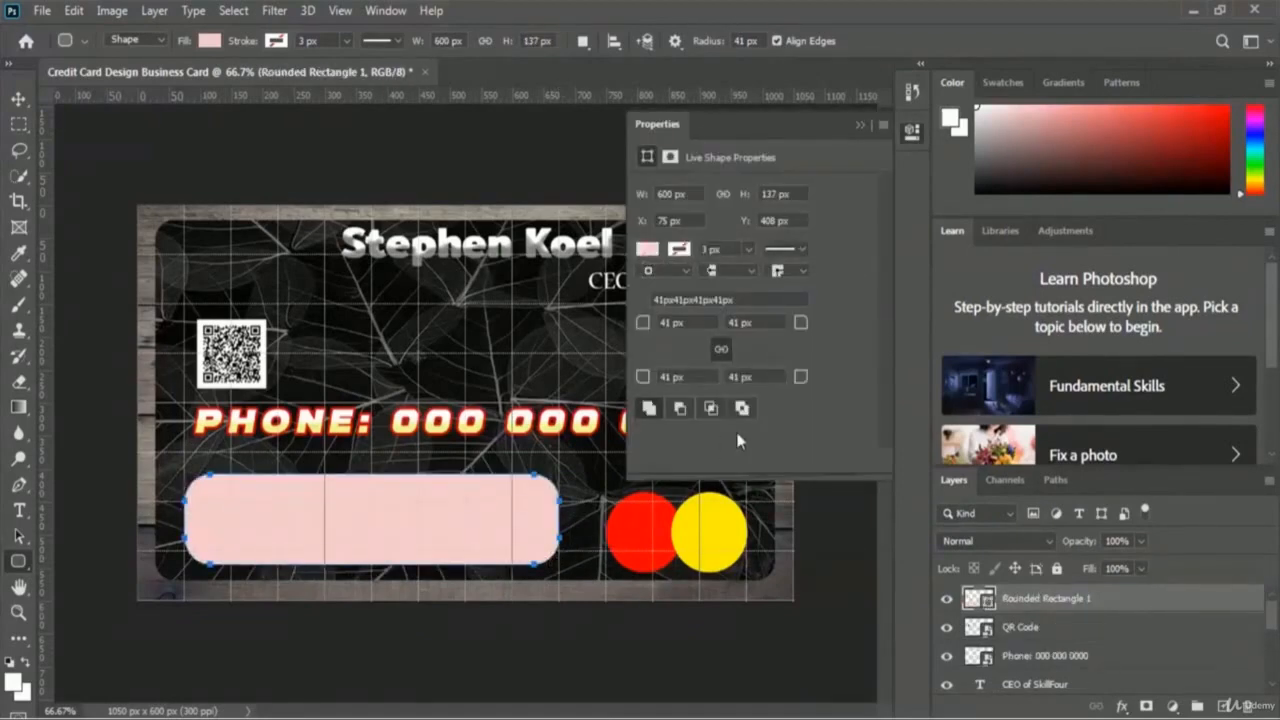
pyautogui.click(857, 126)
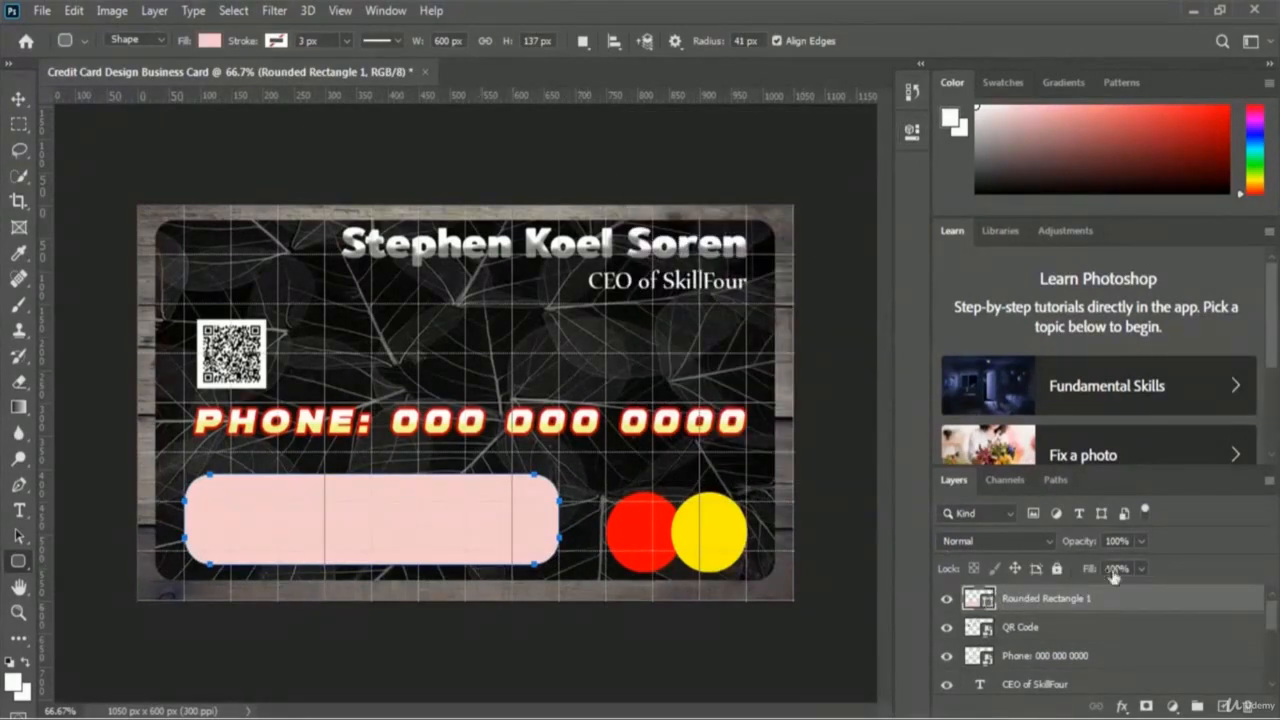
# Step: Set the rounded rectangle layer's opacity to 25%
pyautogui.click(1140, 540)
pyautogui.moveTo(1146, 564); pyautogui.dragTo(1071, 564)
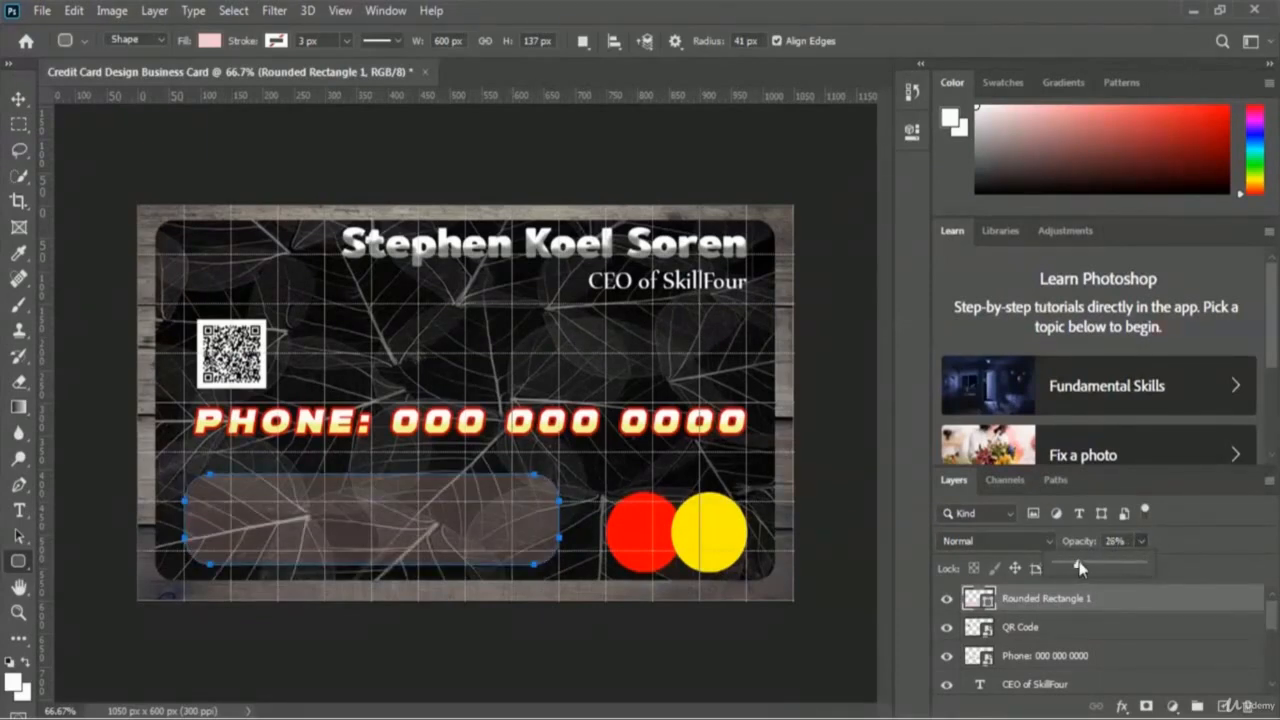
pyautogui.moveTo(1078, 567); pyautogui.dragTo(1076, 567)
pyautogui.click(1115, 540)
pyautogui.write('25')
pyautogui.press('Return')
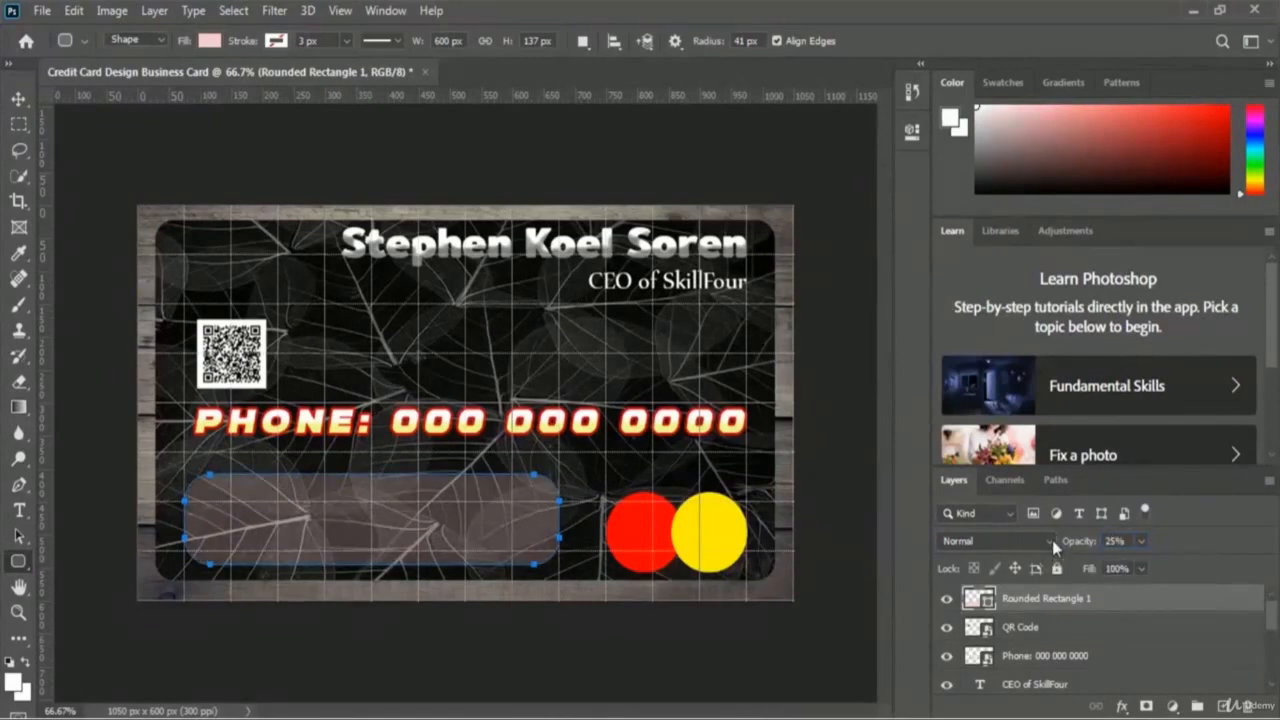
# Step: Rename the Rounded Rectangle 1 layer to 'Address Bar'
pyautogui.doubleClick(1034, 600)
pyautogui.write('Address Bar')
pyautogui.press('Return')
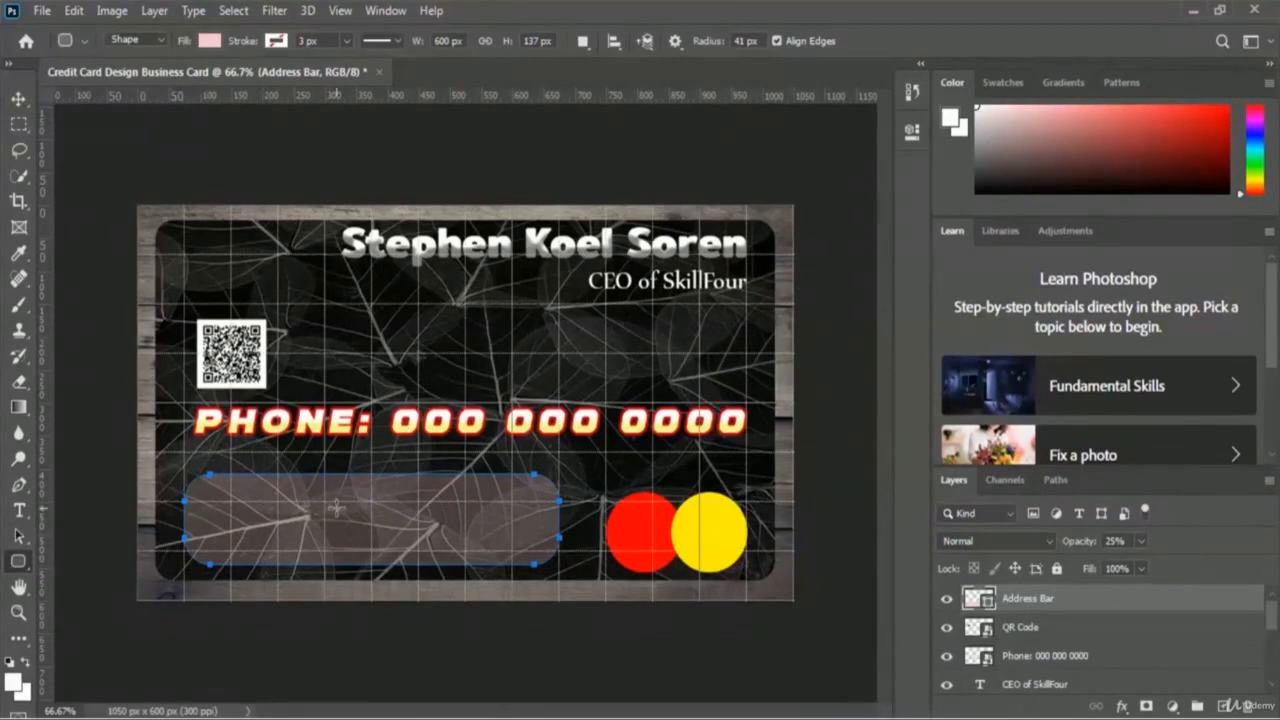
pyautogui.click(20, 511)
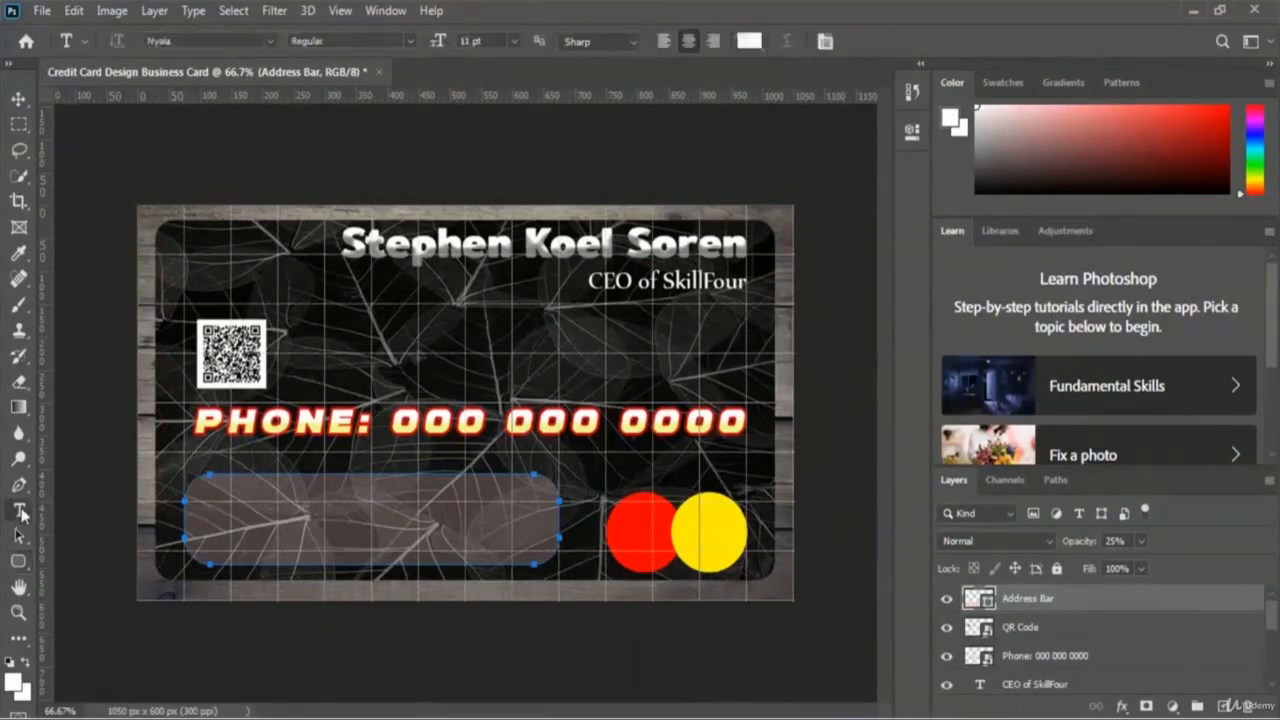
# Step: Type a placeholder street address as area text inside the Address Bar and select all of it
pyautogui.click(367, 510)
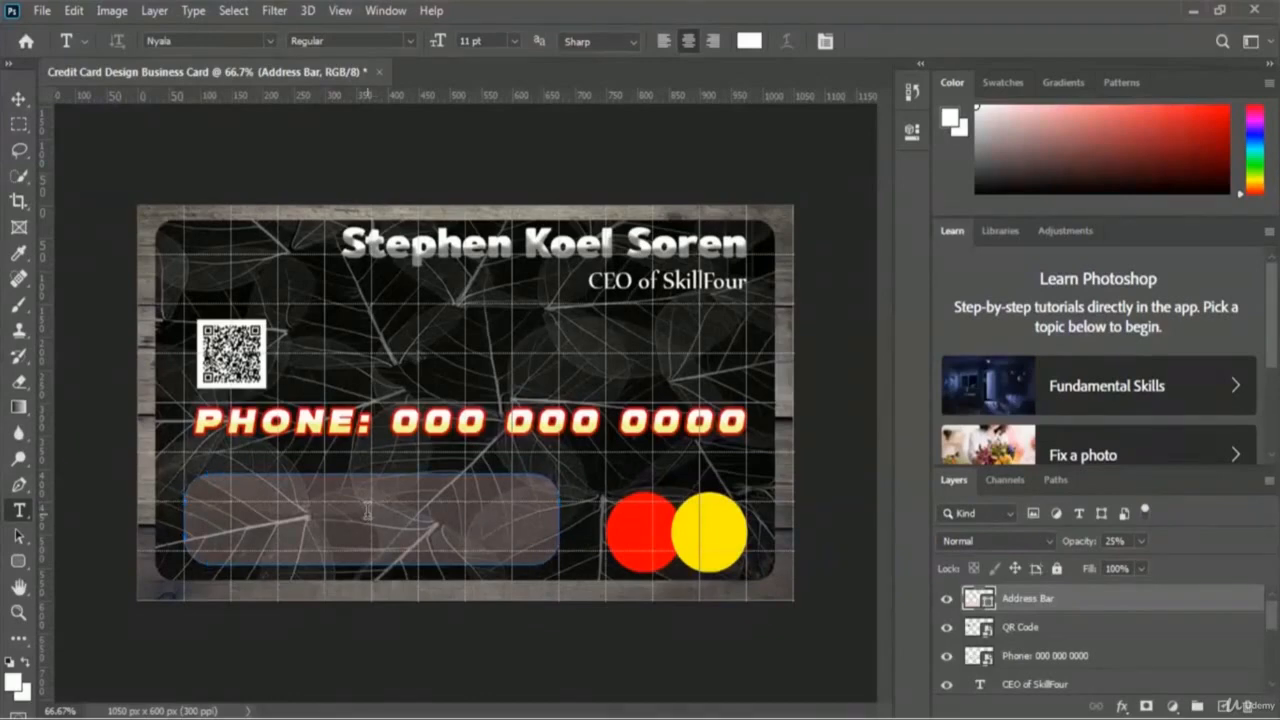
pyautogui.click(367, 510)
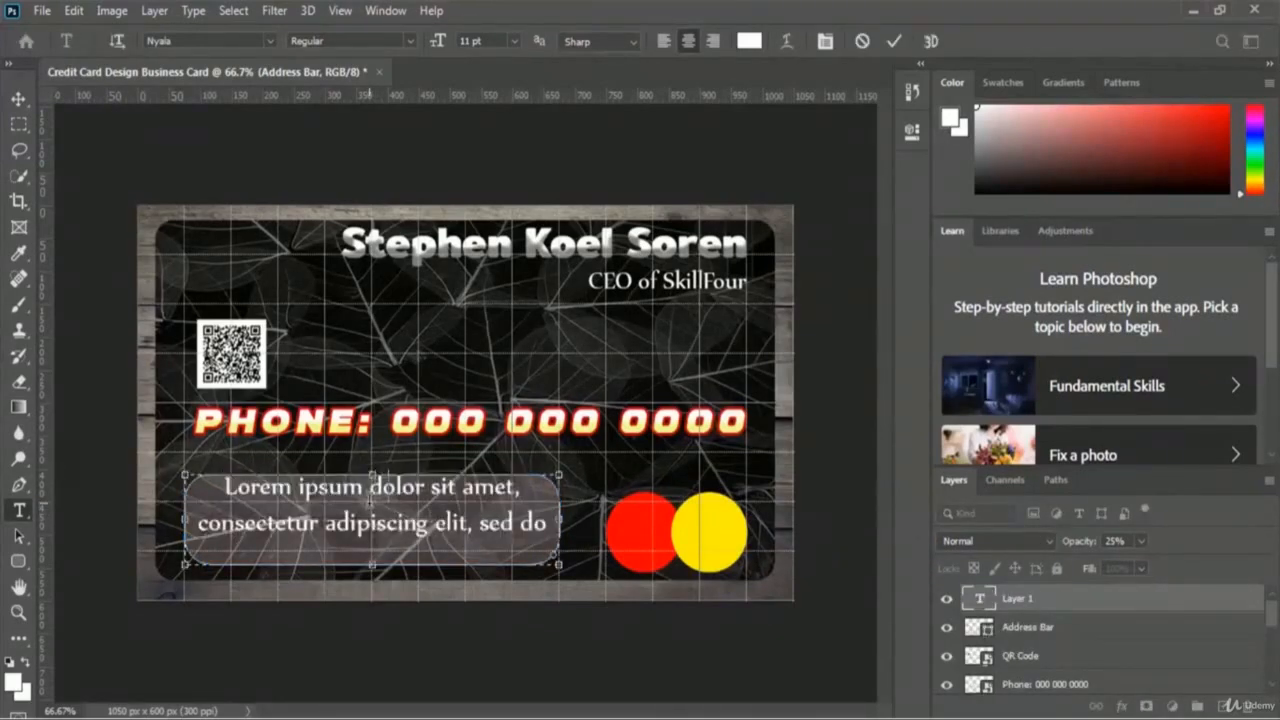
pyautogui.write('1234')
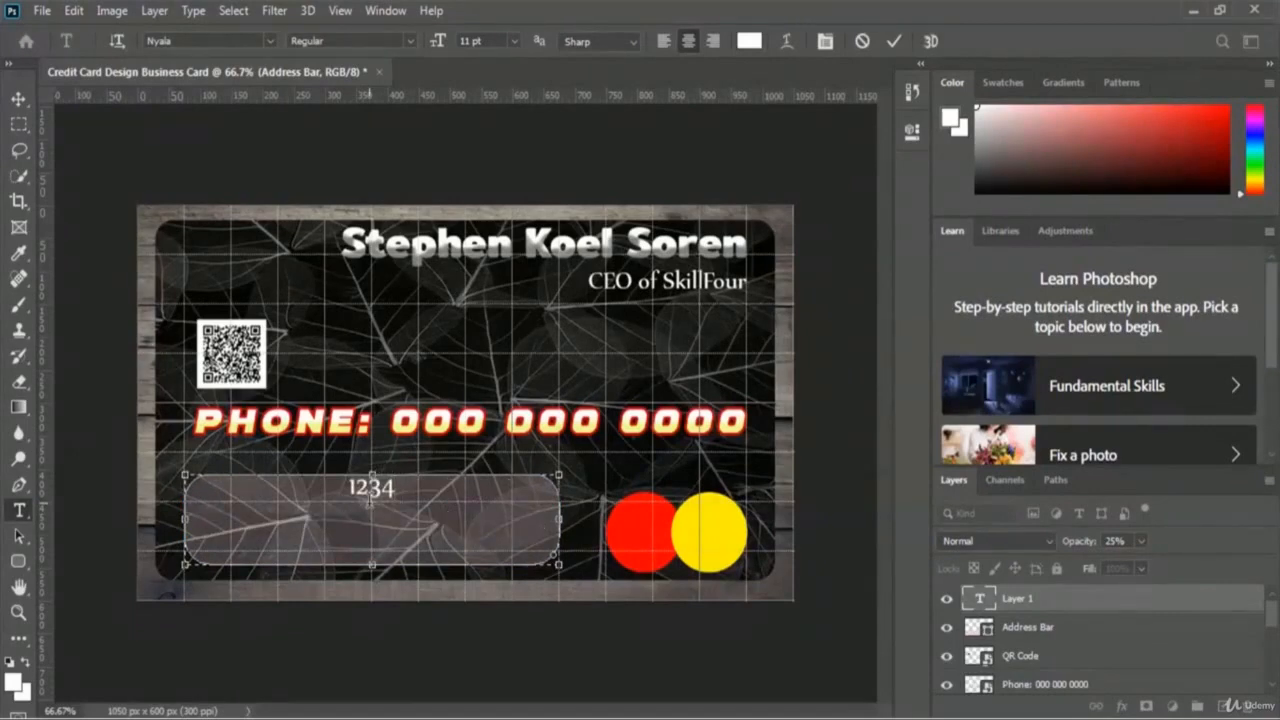
pyautogui.write(' Sp')
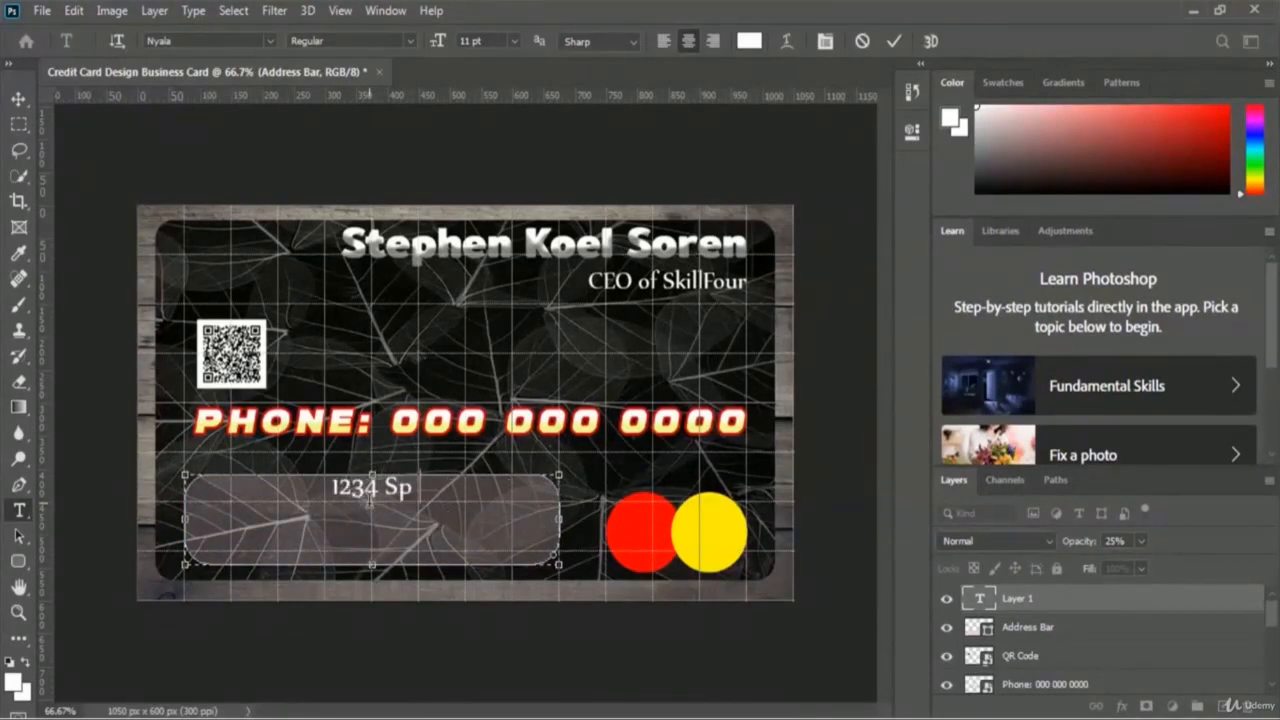
pyautogui.write('rin')
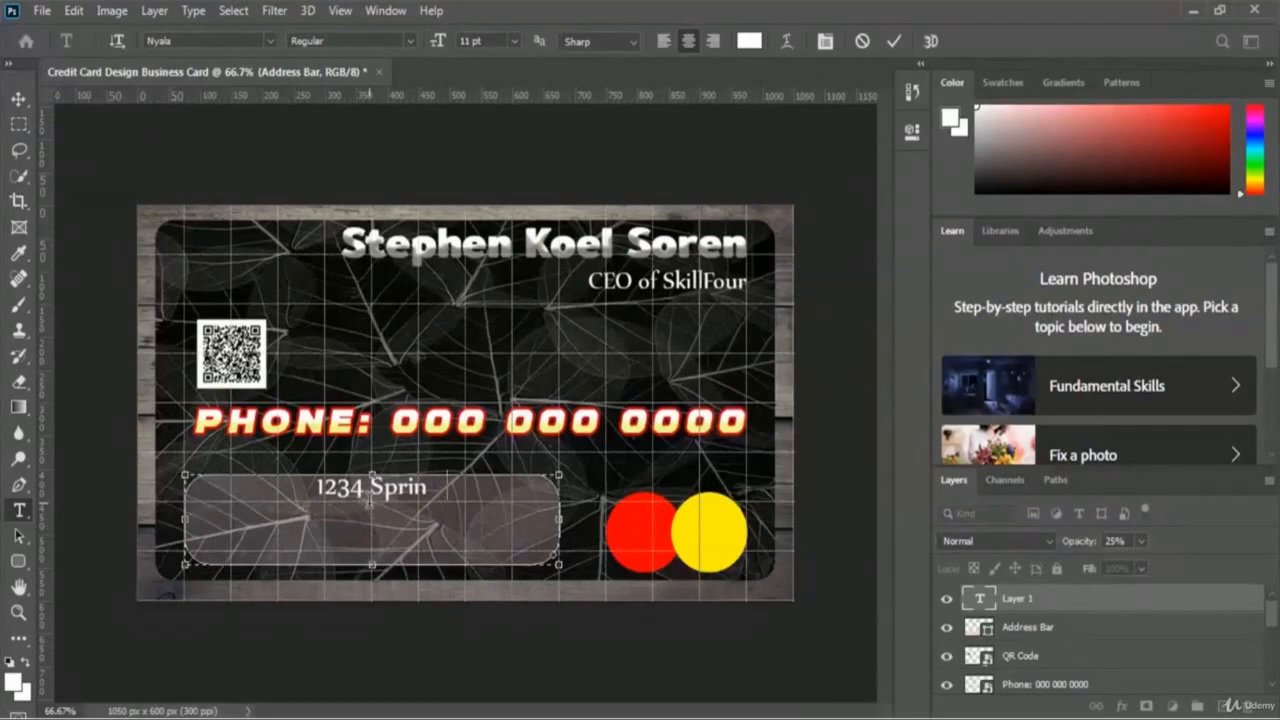
pyautogui.write('gfield Road')
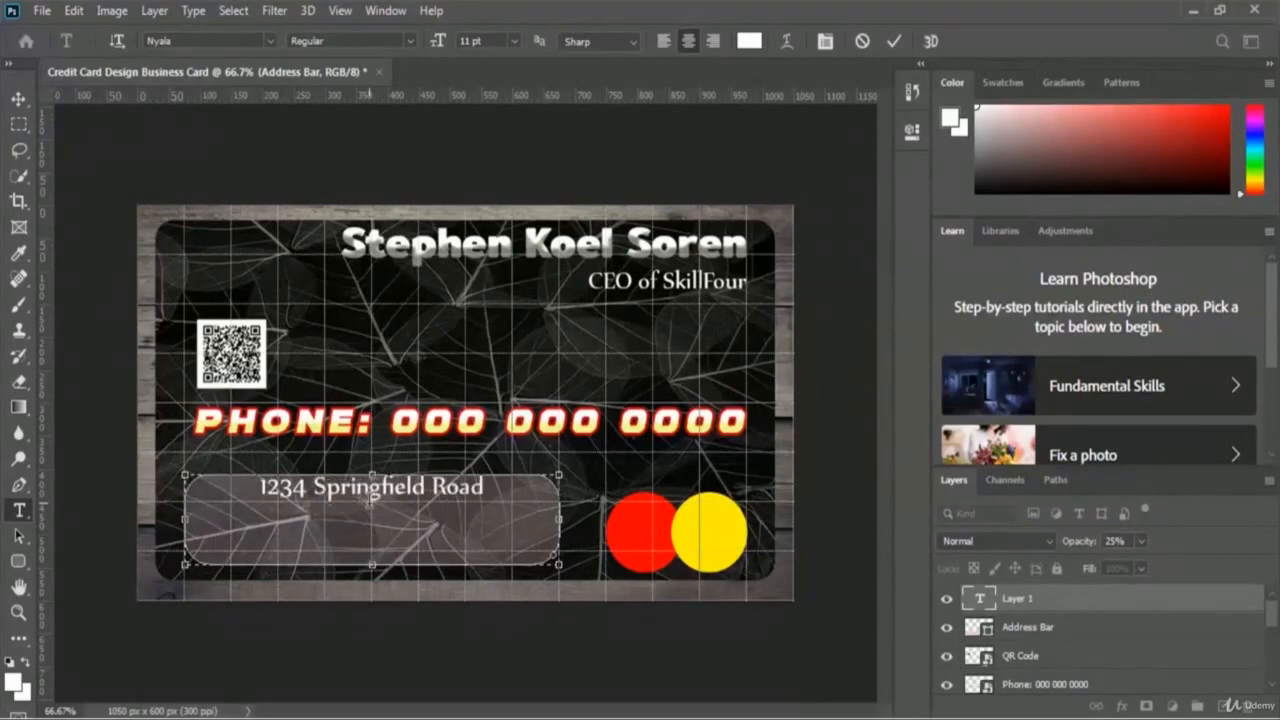
pyautogui.write(', Sp')
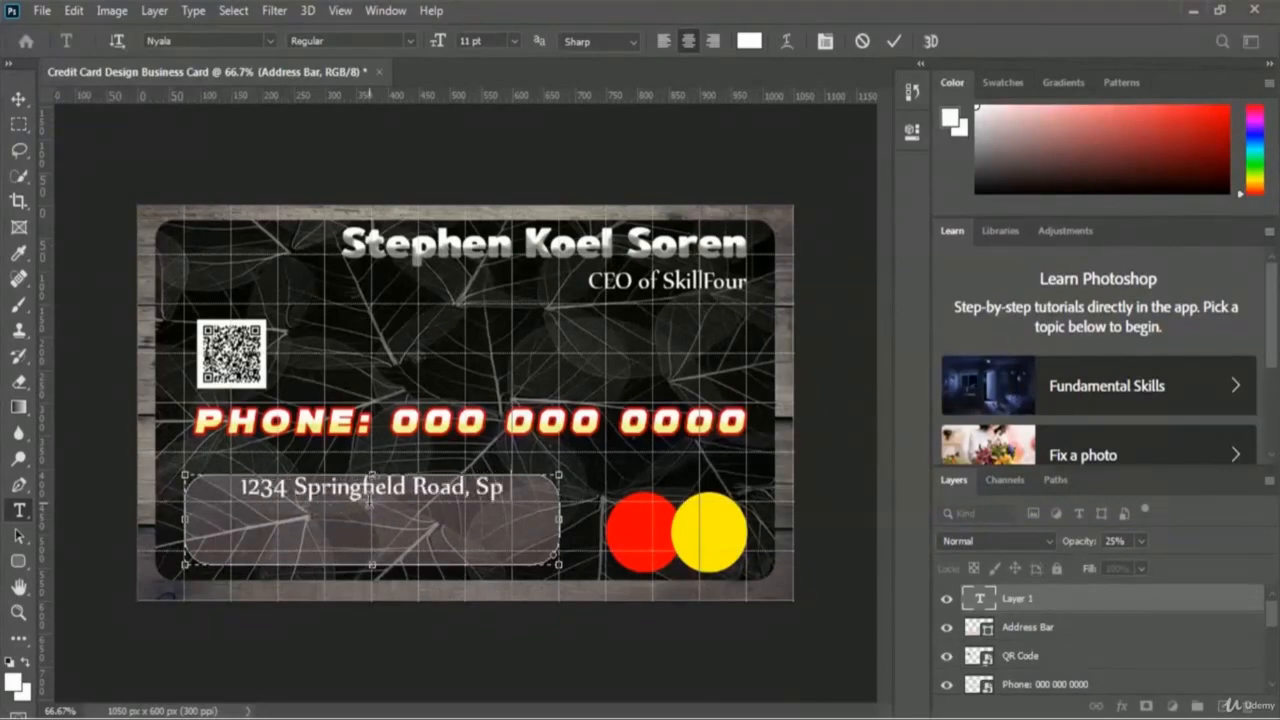
pyautogui.write('ringfield')
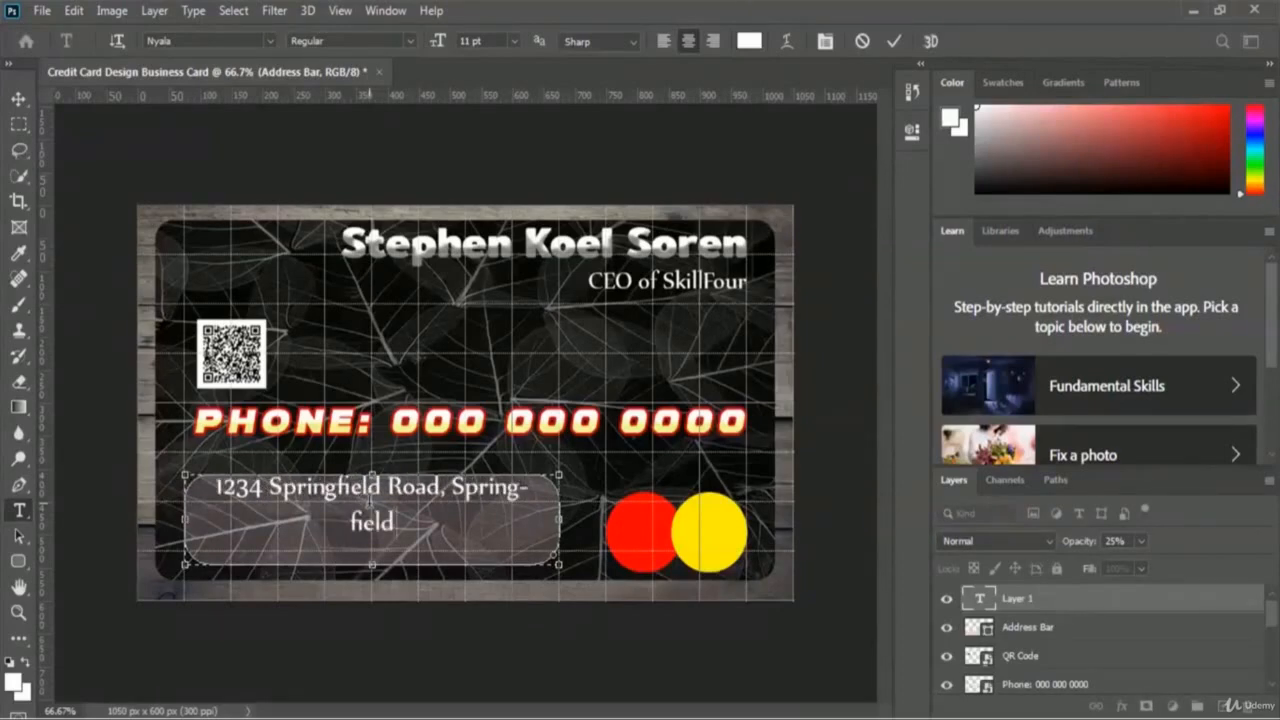
pyautogui.write(', CA')
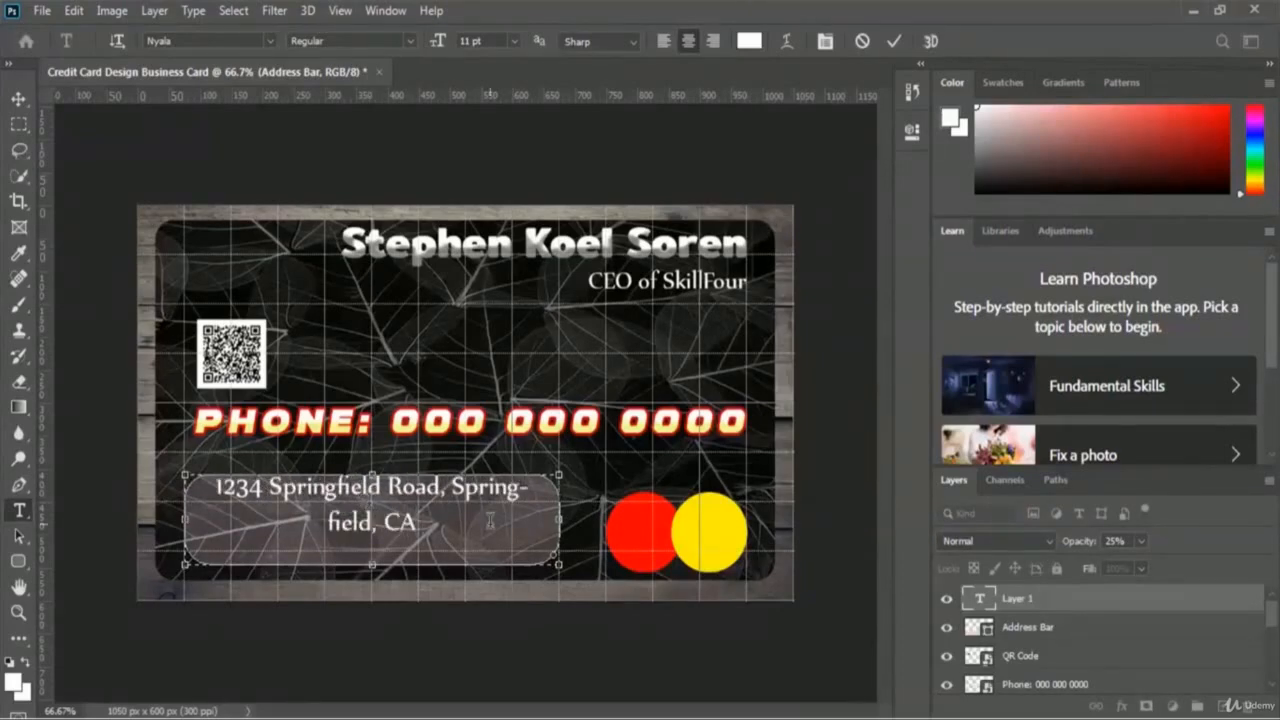
pyautogui.write(' 95370')
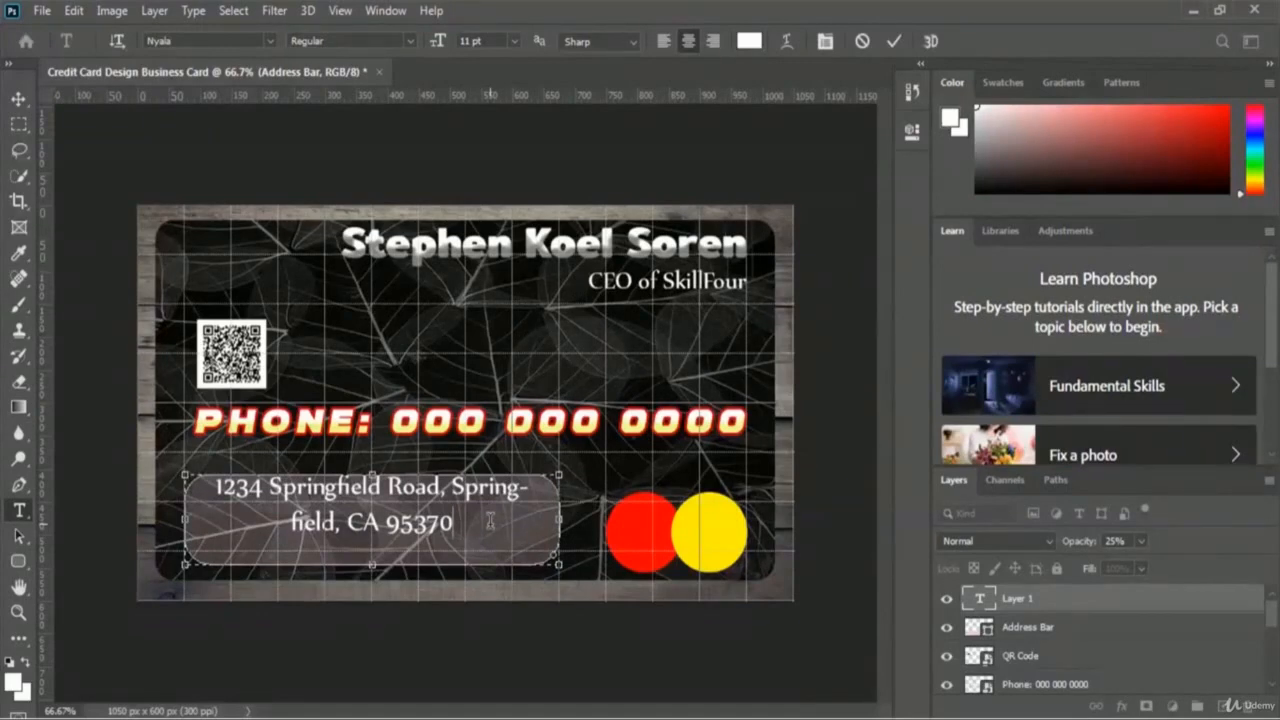
pyautogui.hotkey('ctrl', 'a')
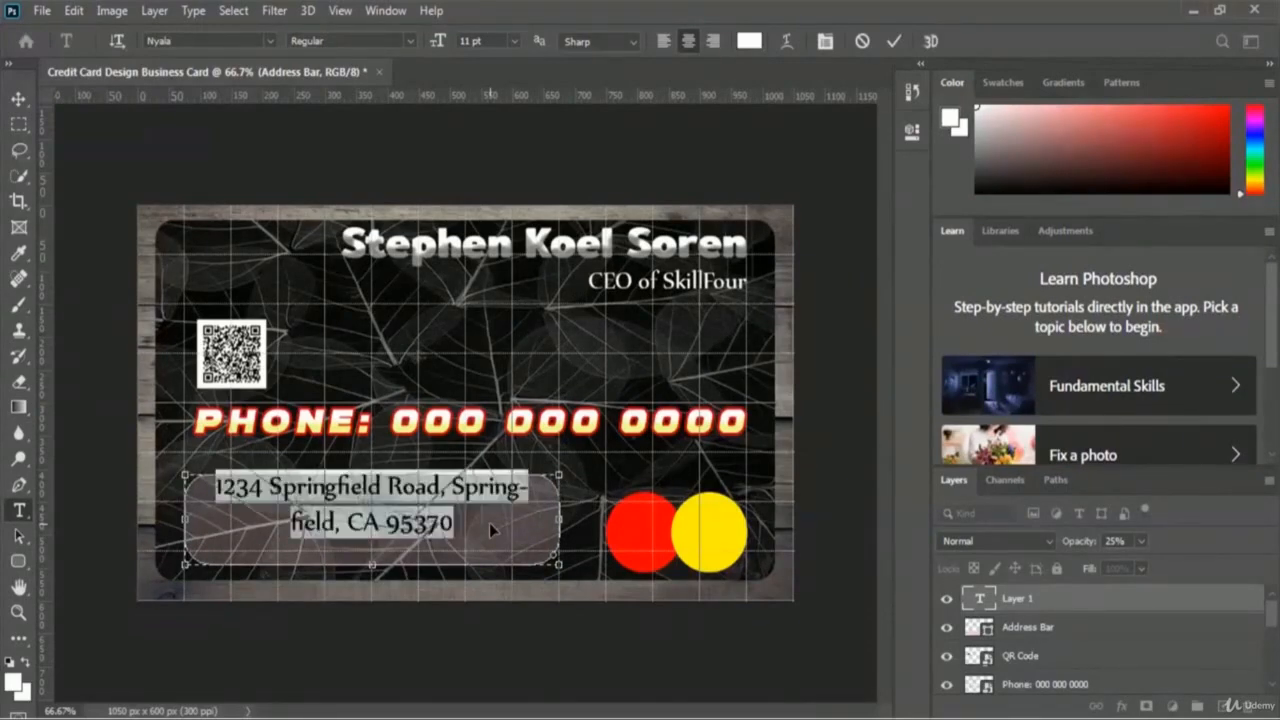
# Step: Set the address text to 9 pt, move the state and ZIP onto a second line, and commit
pyautogui.click(514, 40)
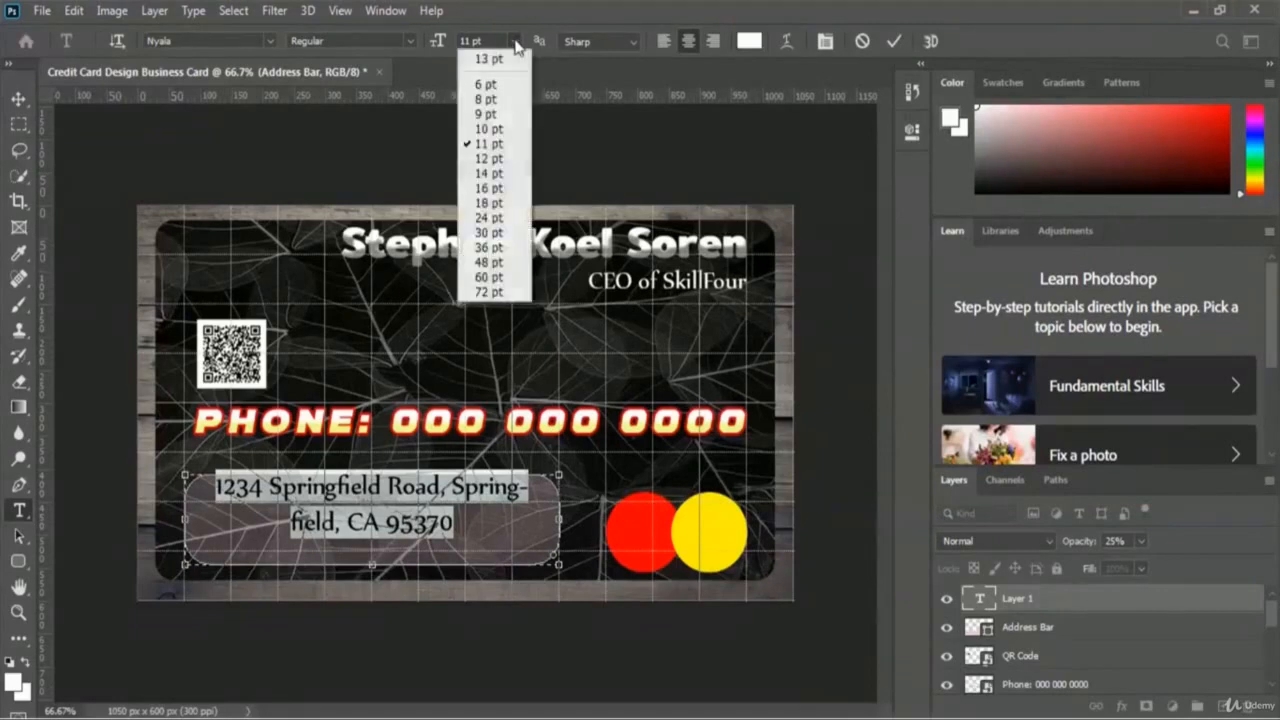
pyautogui.click(500, 115)
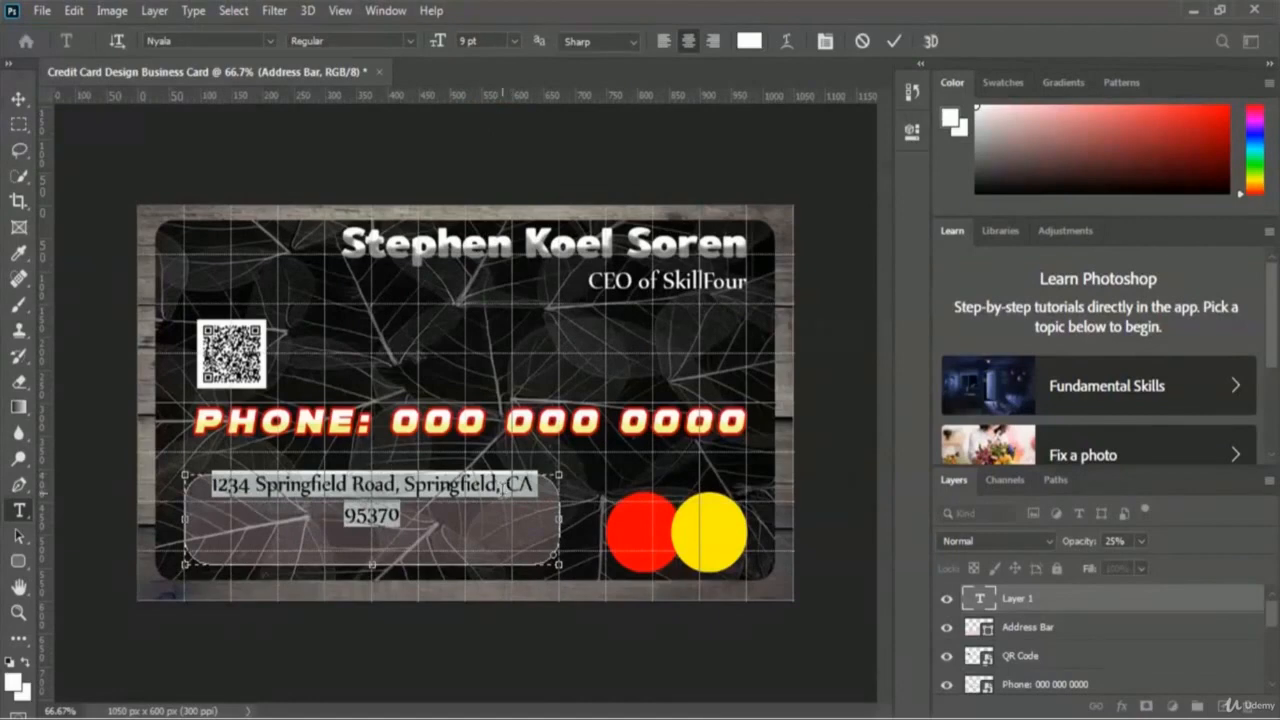
pyautogui.click(503, 487)
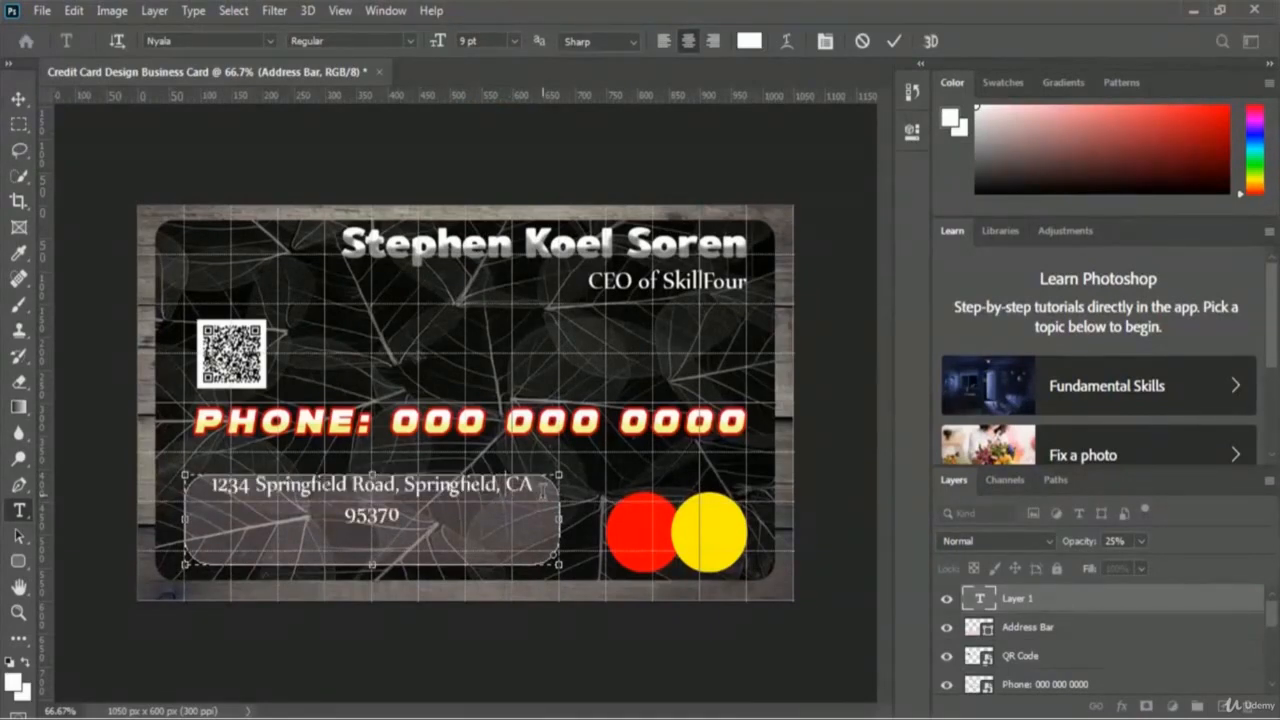
pyautogui.press('Return')
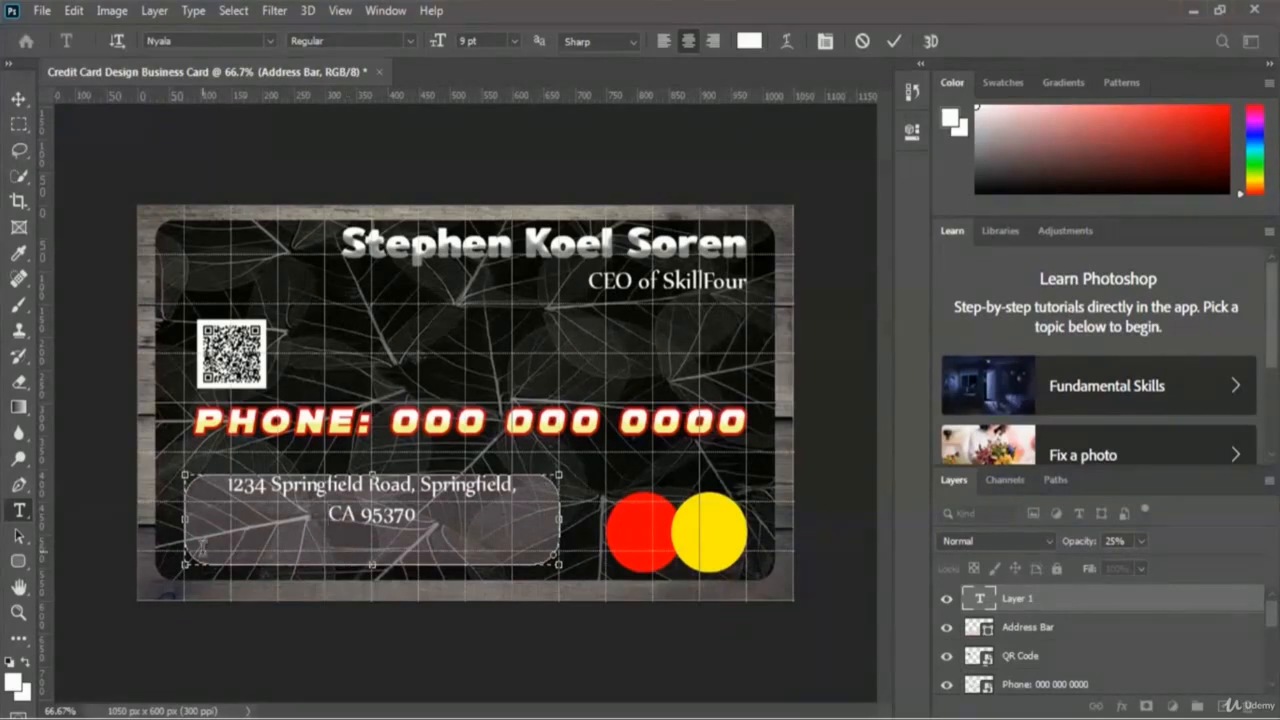
pyautogui.click(896, 41)
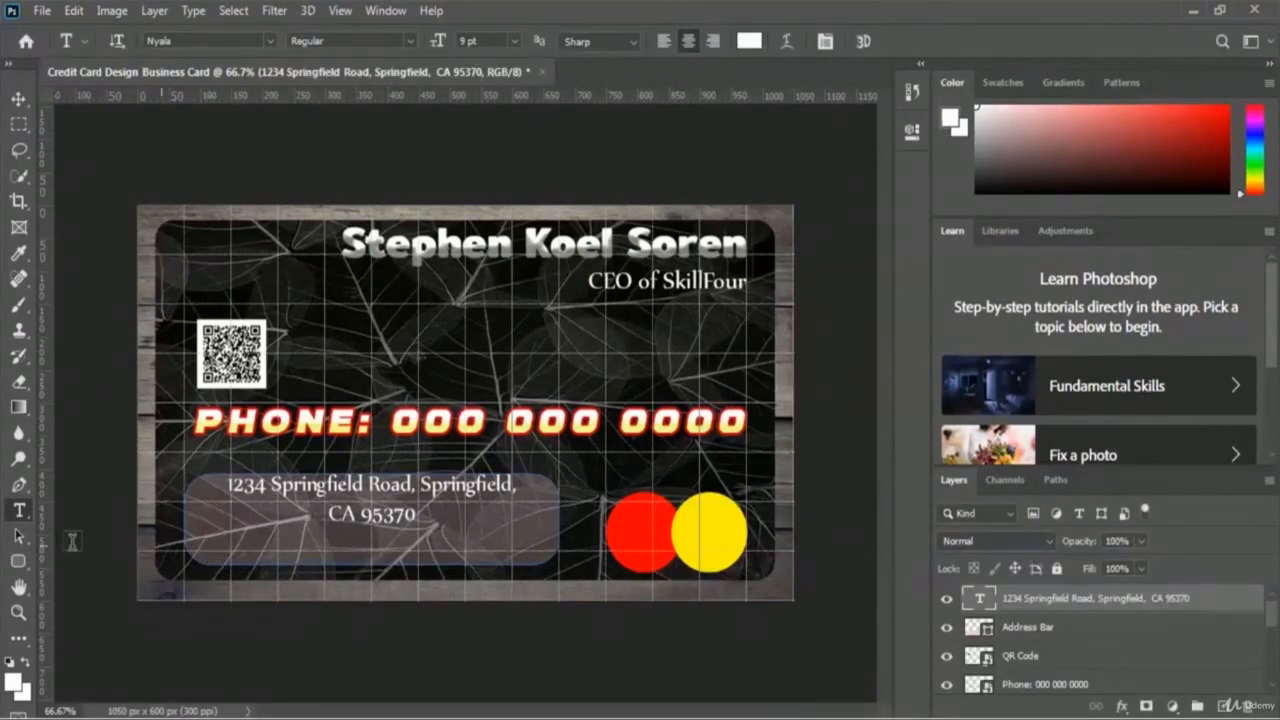
# Step: Add a 'Facebook:' text line with the profile link on the card
pyautogui.click(205, 550)
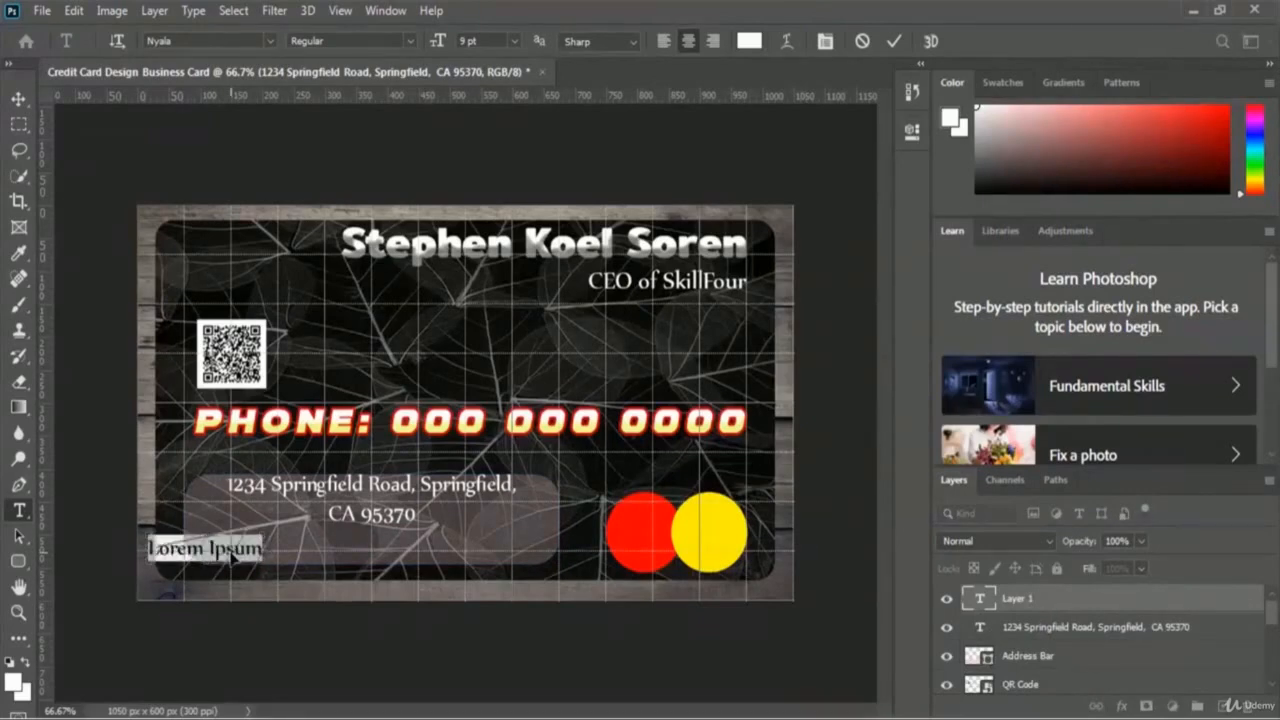
pyautogui.write('Face')
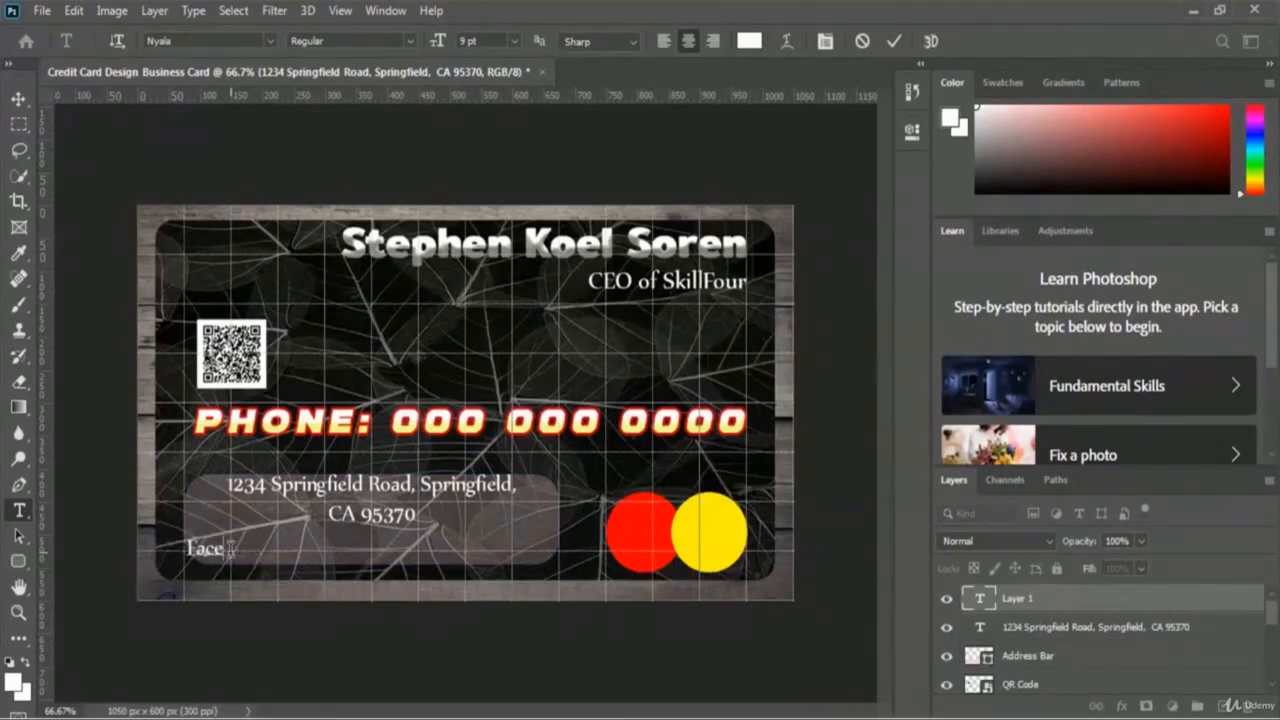
pyautogui.write('book')
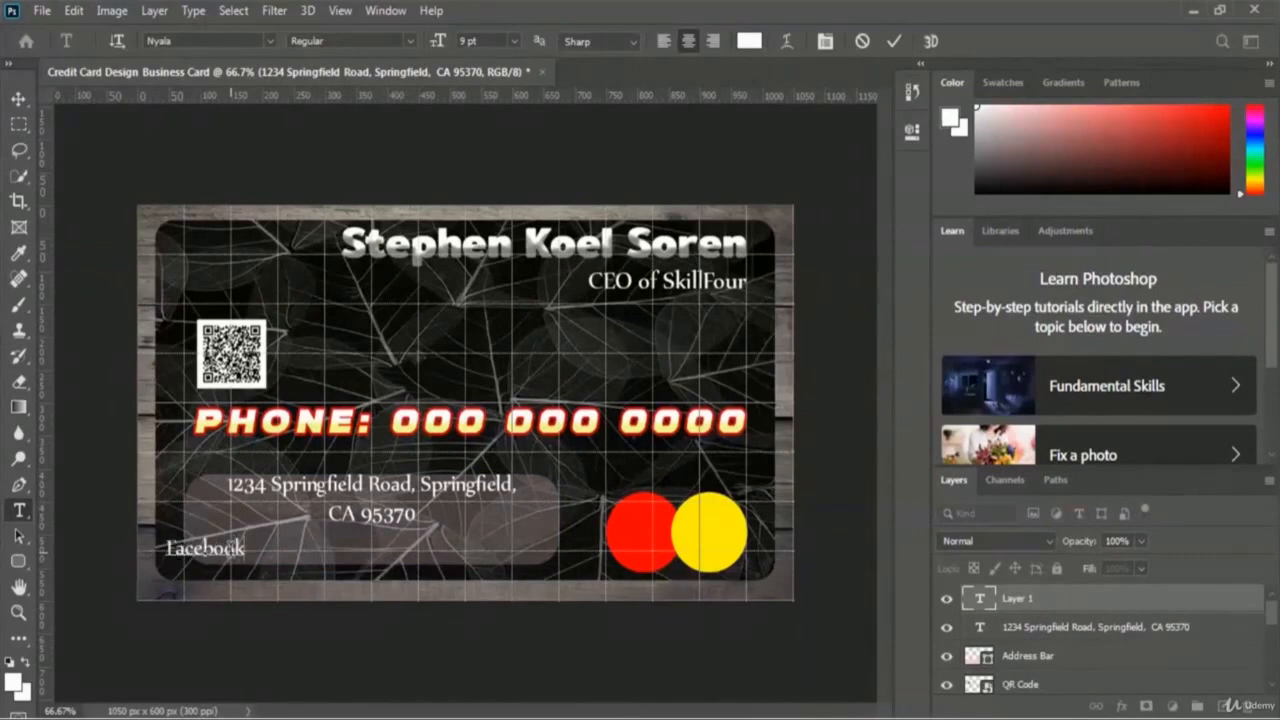
pyautogui.write(':')
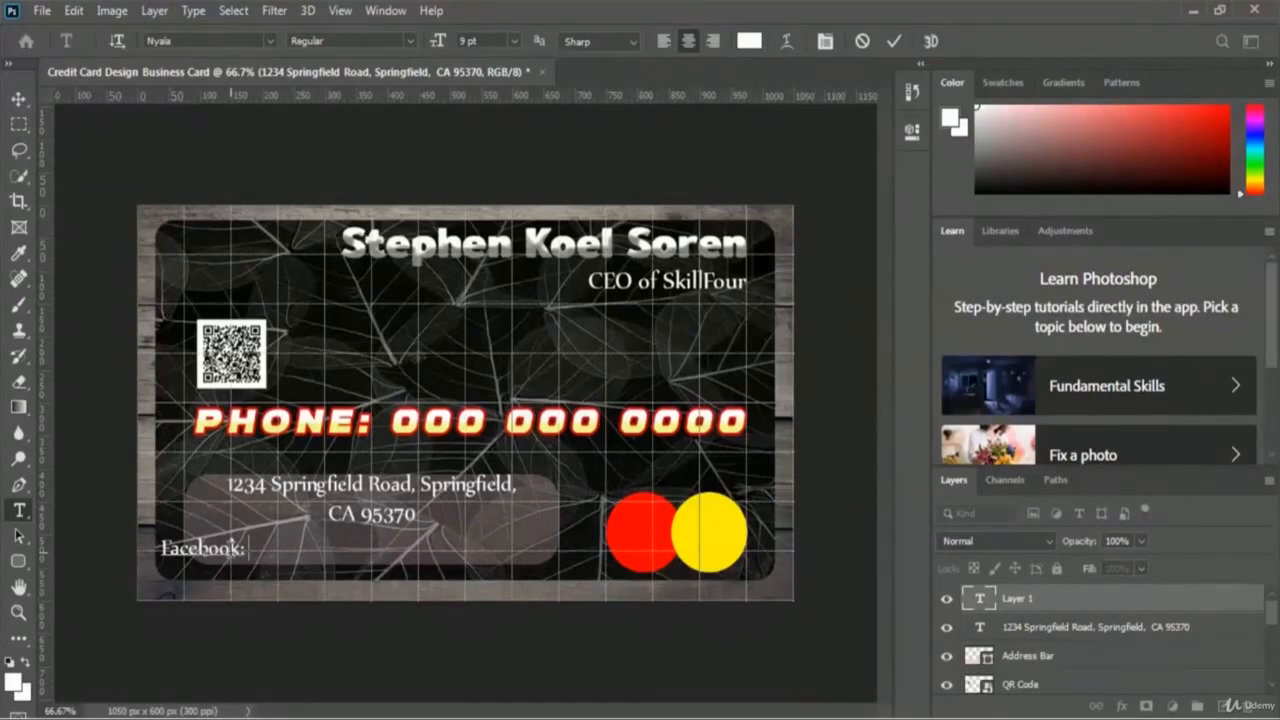
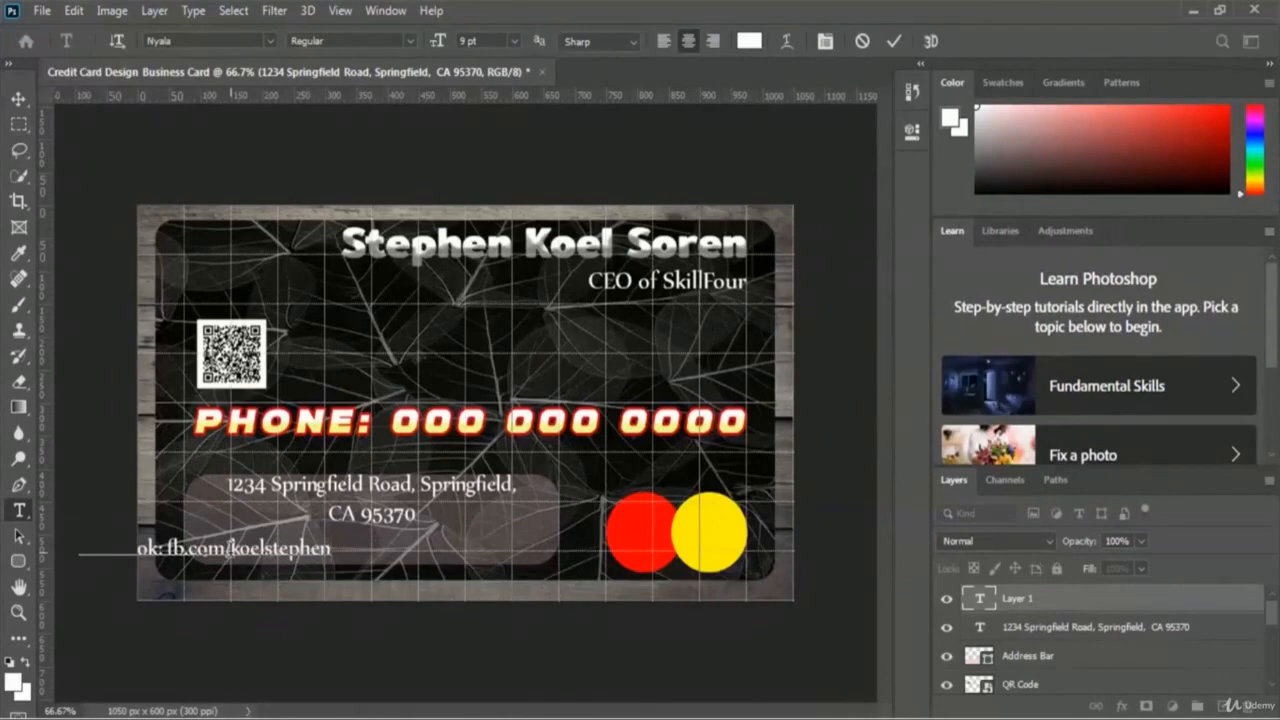
pyautogui.click(894, 44)
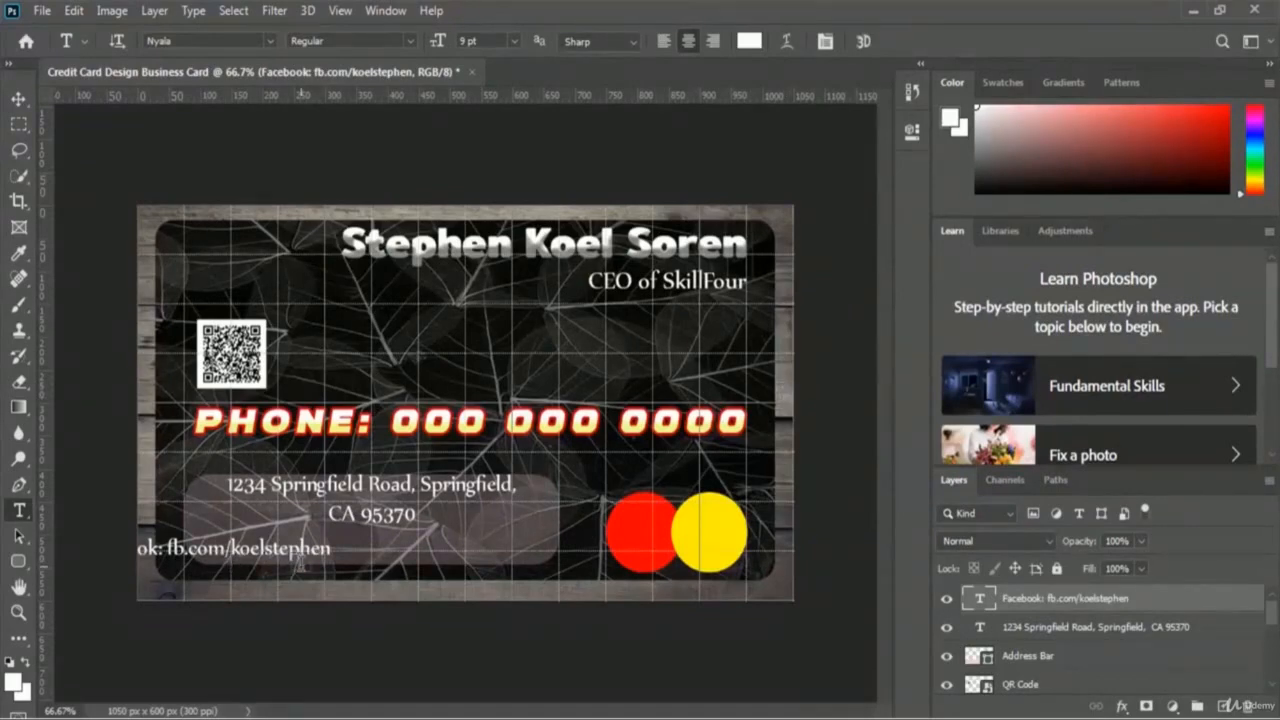
# Step: Move the Facebook line under the address text, centred inside the translucent bar
pyautogui.hotkey('ctrl', 't')
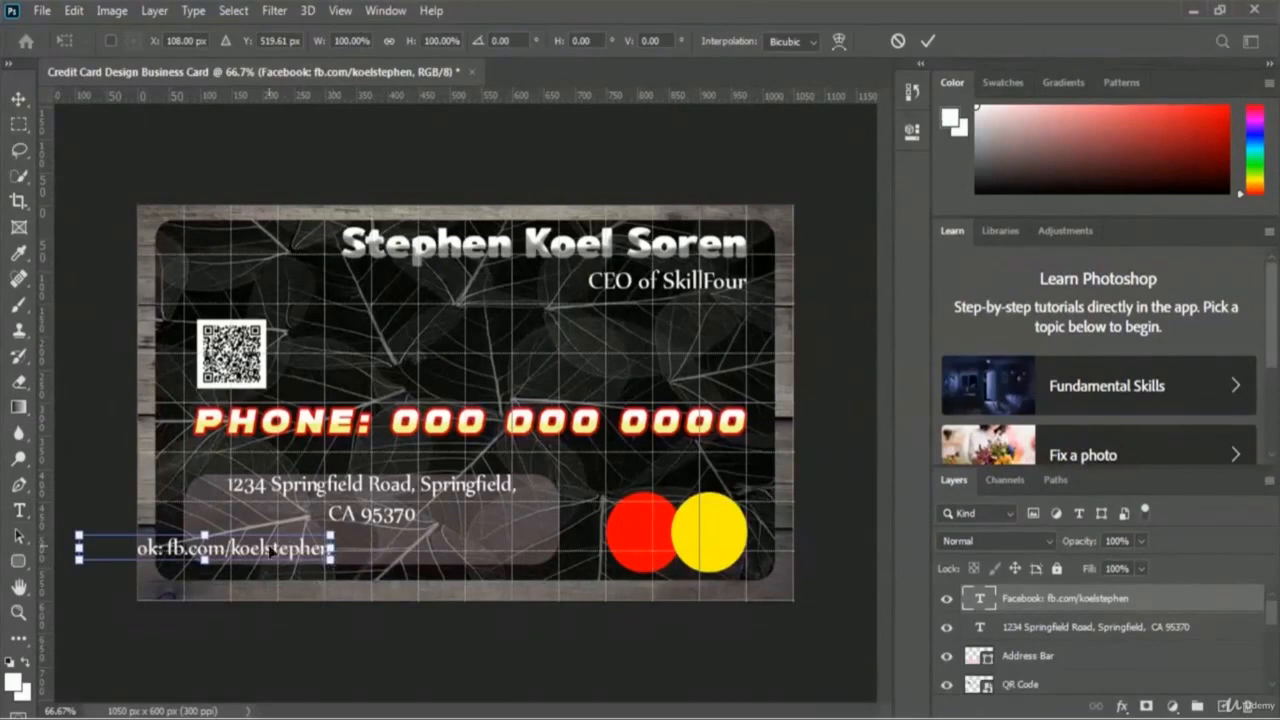
pyautogui.moveTo(260, 549); pyautogui.dragTo(426, 538)
pyautogui.press('Return')
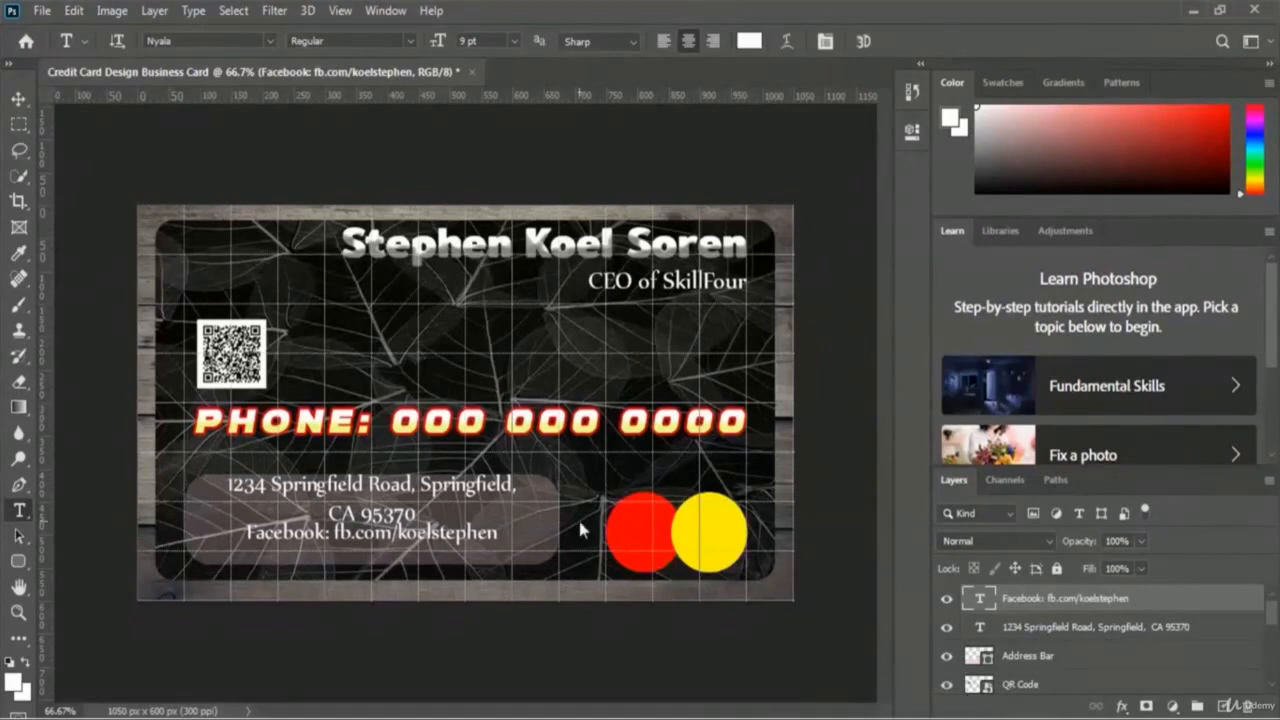
pyautogui.hotkey('ctrl', 't')
pyautogui.press('Down')
pyautogui.press('Down')
pyautogui.press('Down')
pyautogui.press('Down')
pyautogui.press('Down')
pyautogui.press('Down')
pyautogui.press('Down')
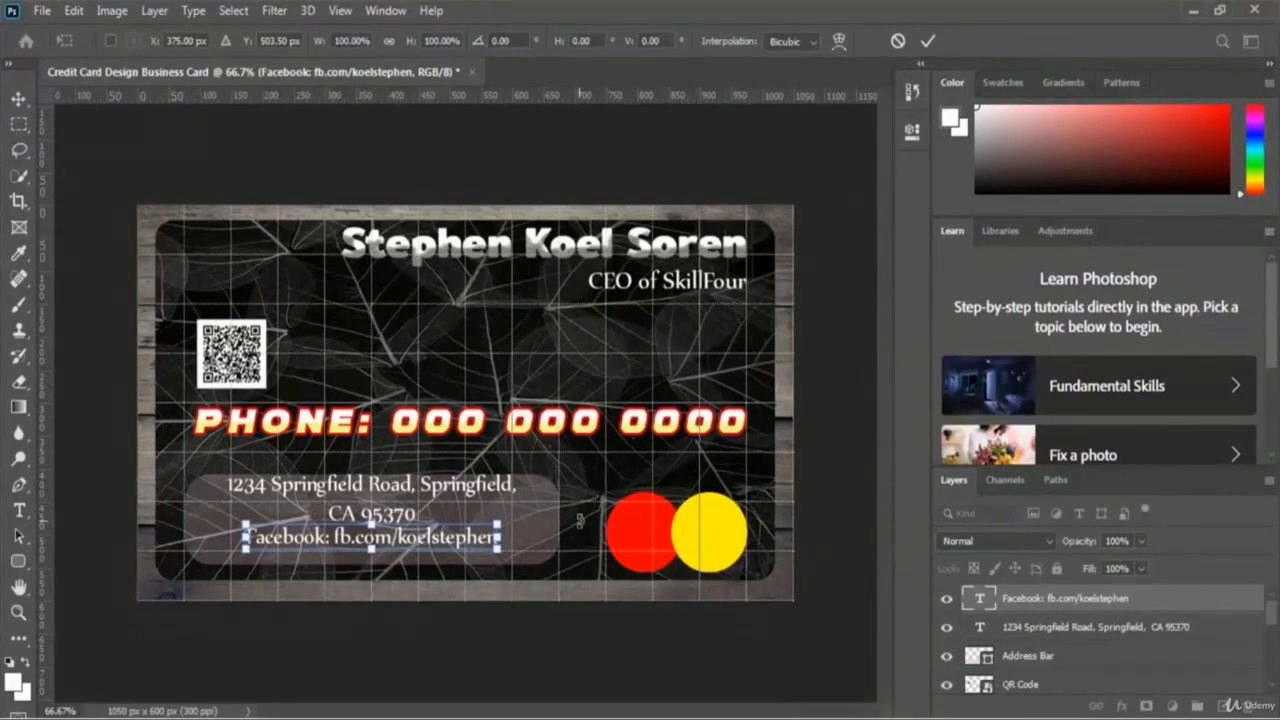
pyautogui.press('Return')
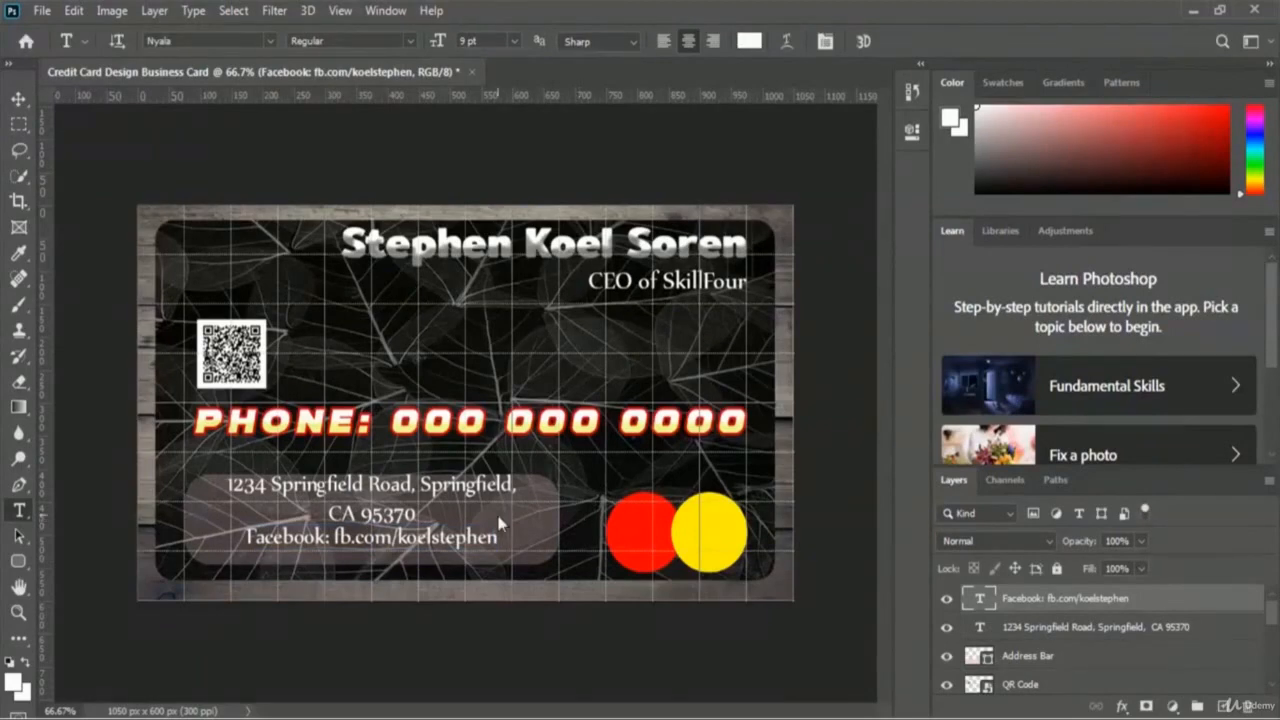
# Step: Add an 'Email:' text line with the contact e-mail address on the card
pyautogui.click(209, 551)
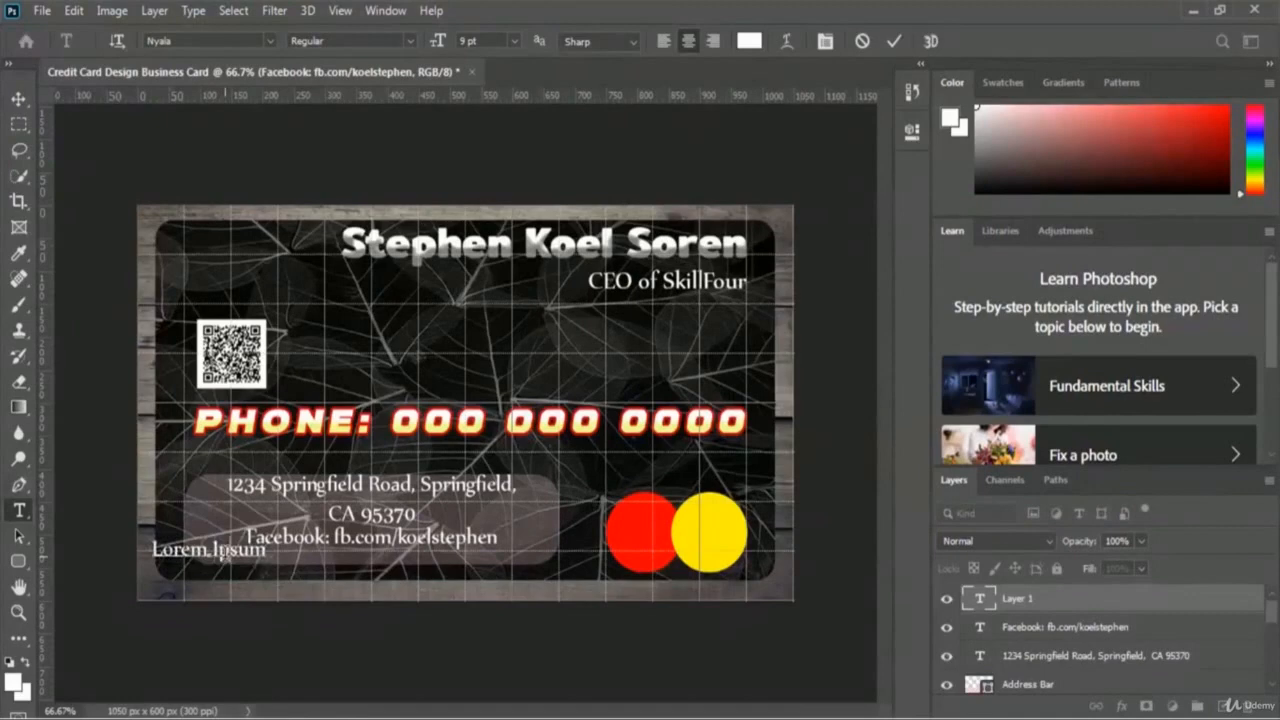
pyautogui.write('Email:')
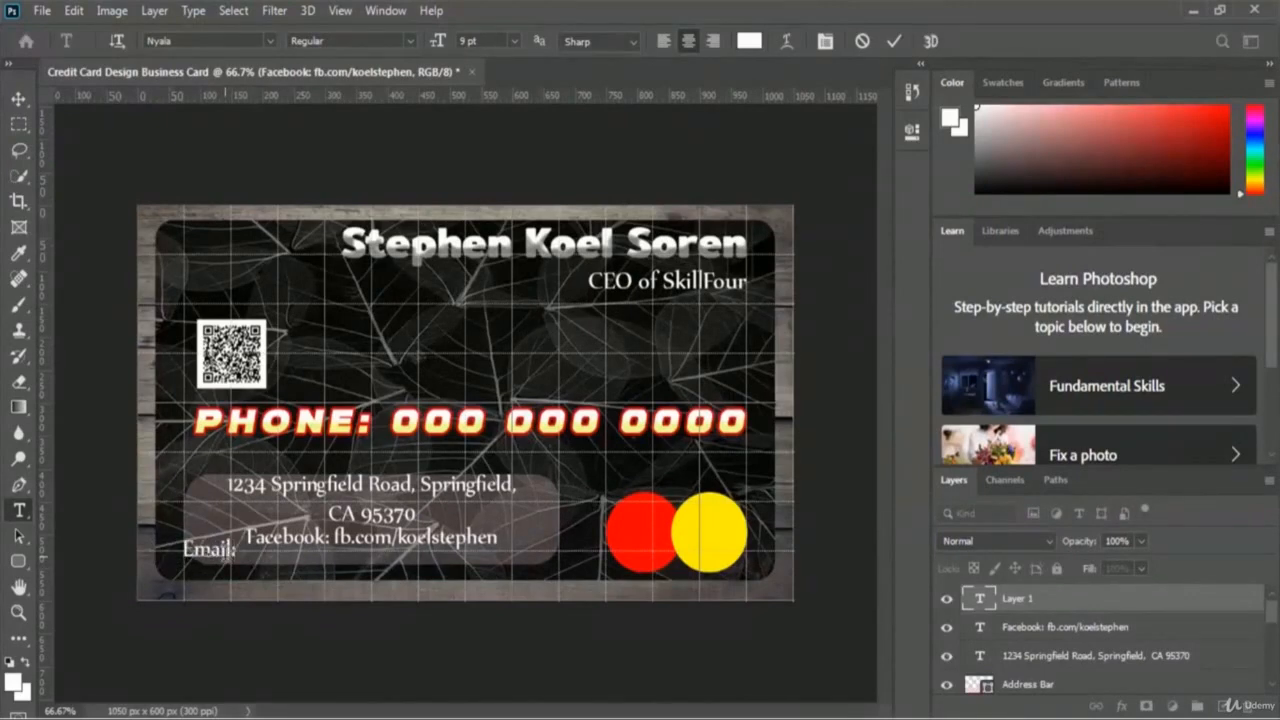
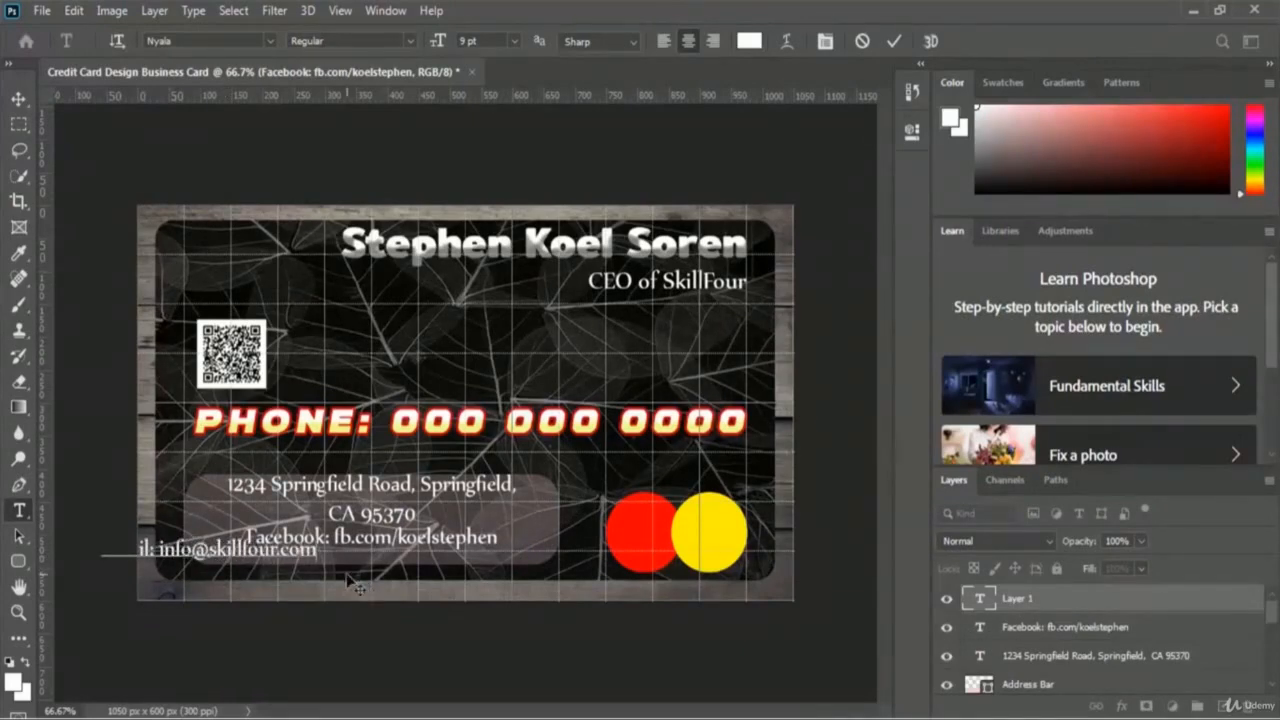
pyautogui.click(892, 45)
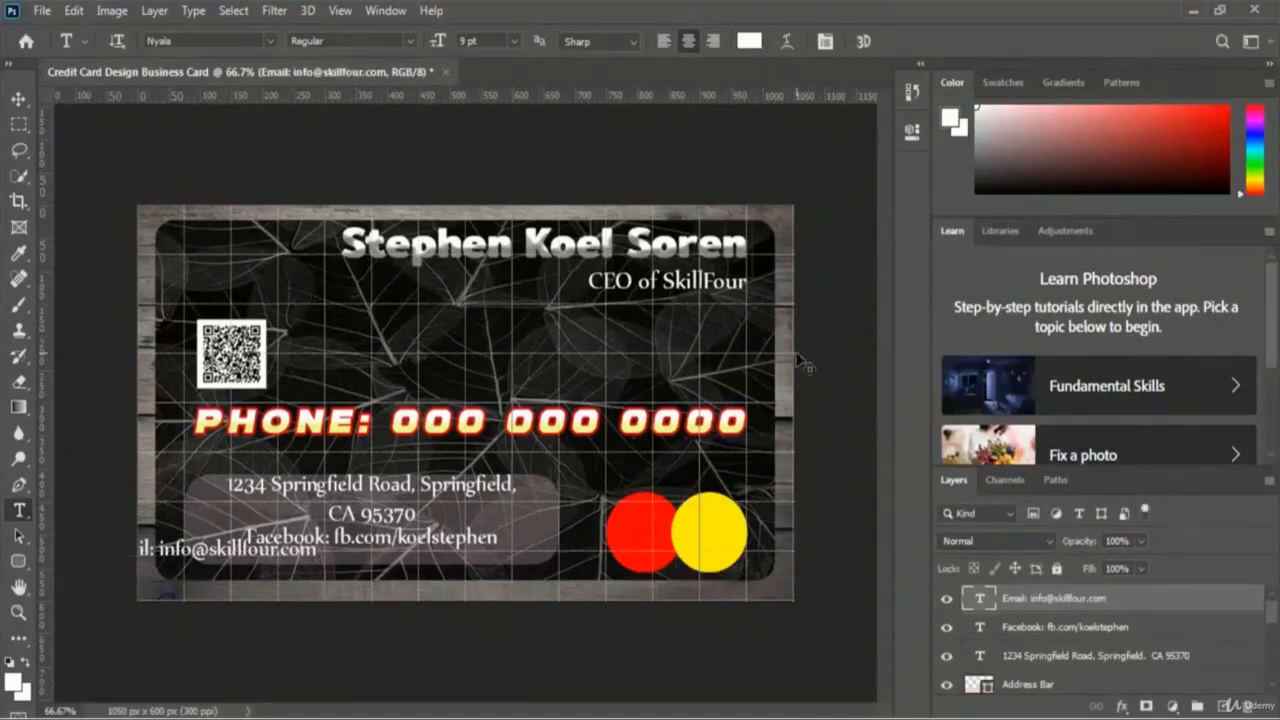
# Step: Move the email line directly beneath the Facebook line inside the Address Bar
pyautogui.hotkey('ctrl', 't')
pyautogui.moveTo(172, 553); pyautogui.dragTo(321, 562)
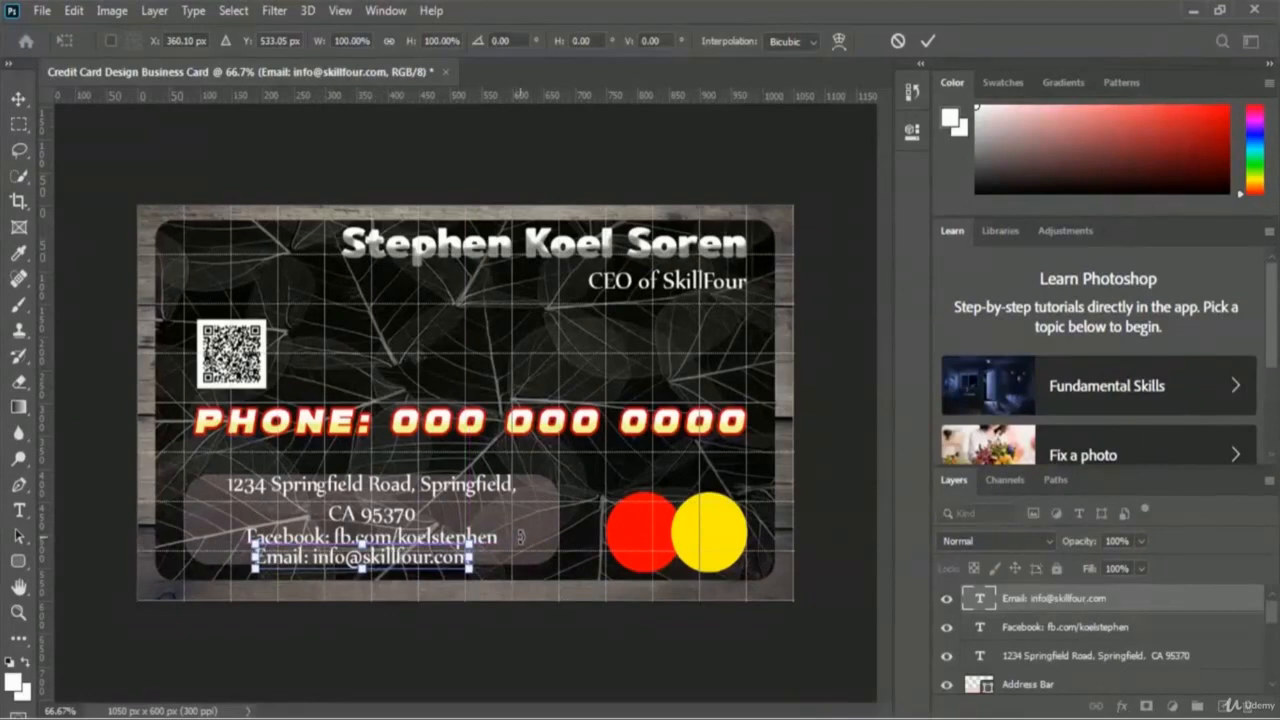
pyautogui.press('Down')
pyautogui.press('Down')
pyautogui.press('Down')
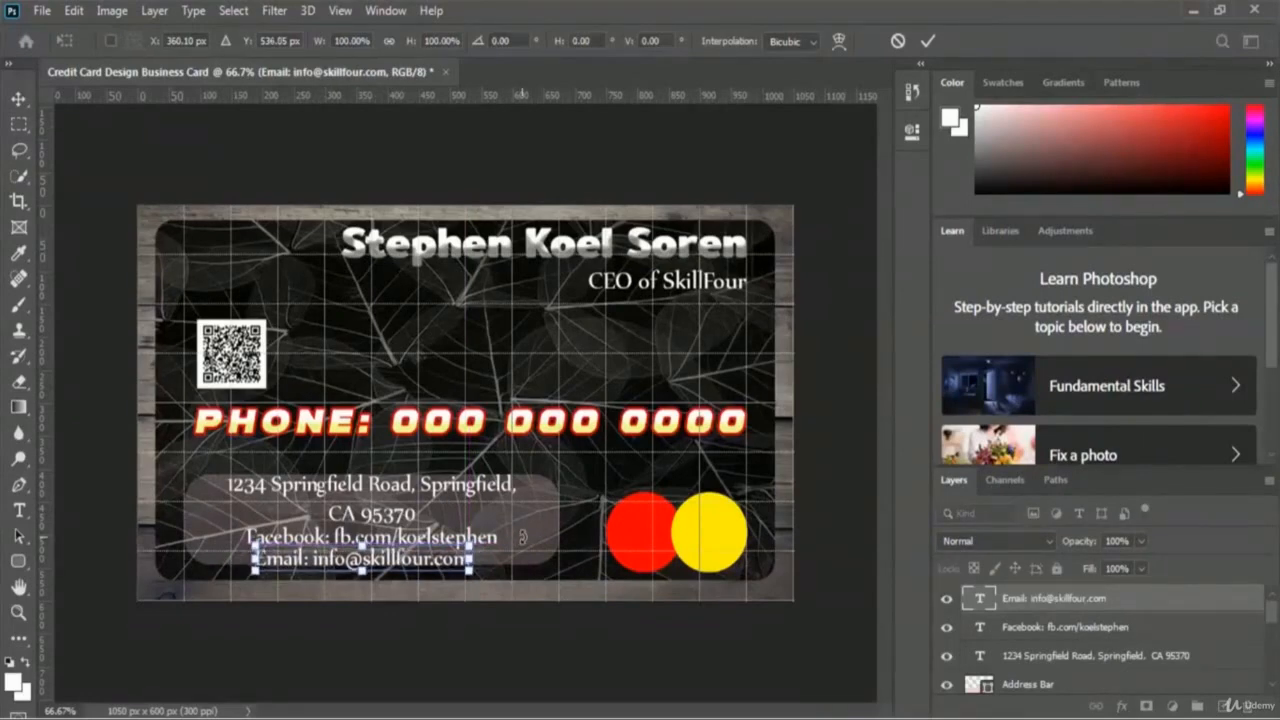
pyautogui.press('Return')
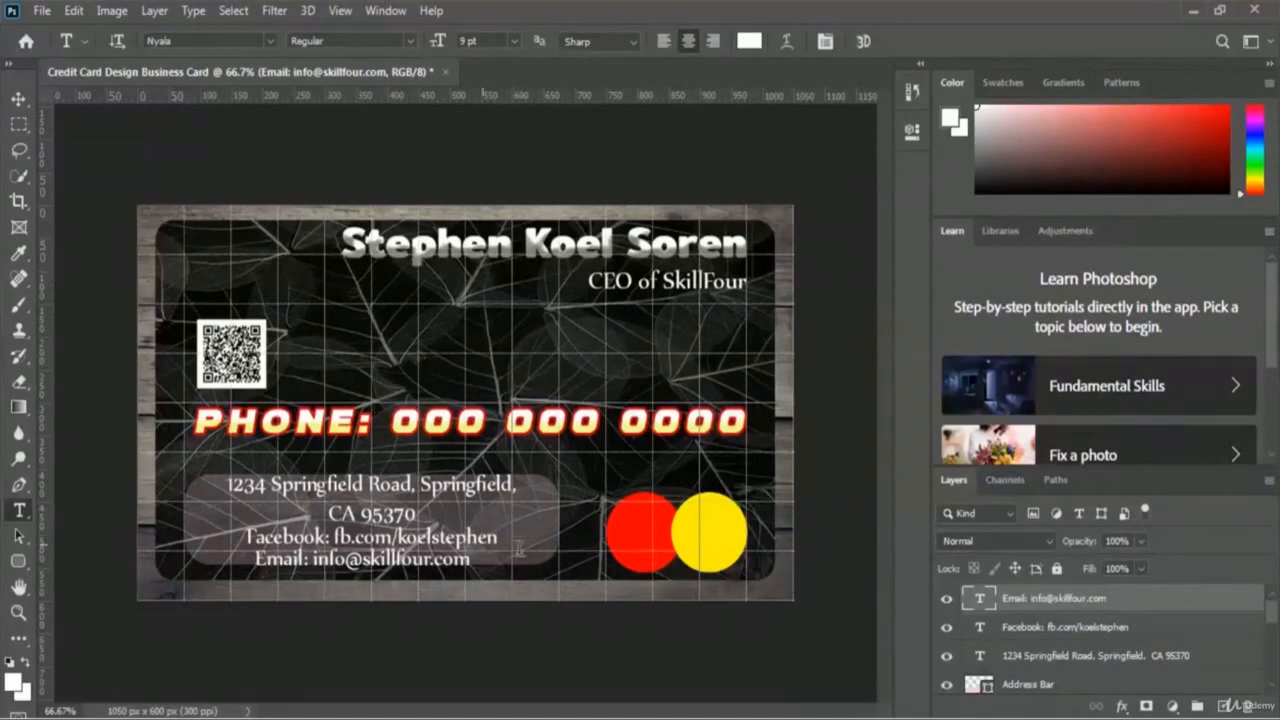
# Step: Stretch the Address Bar rectangle taller so it encloses the address, Facebook and email lines
pyautogui.click(1035, 686)
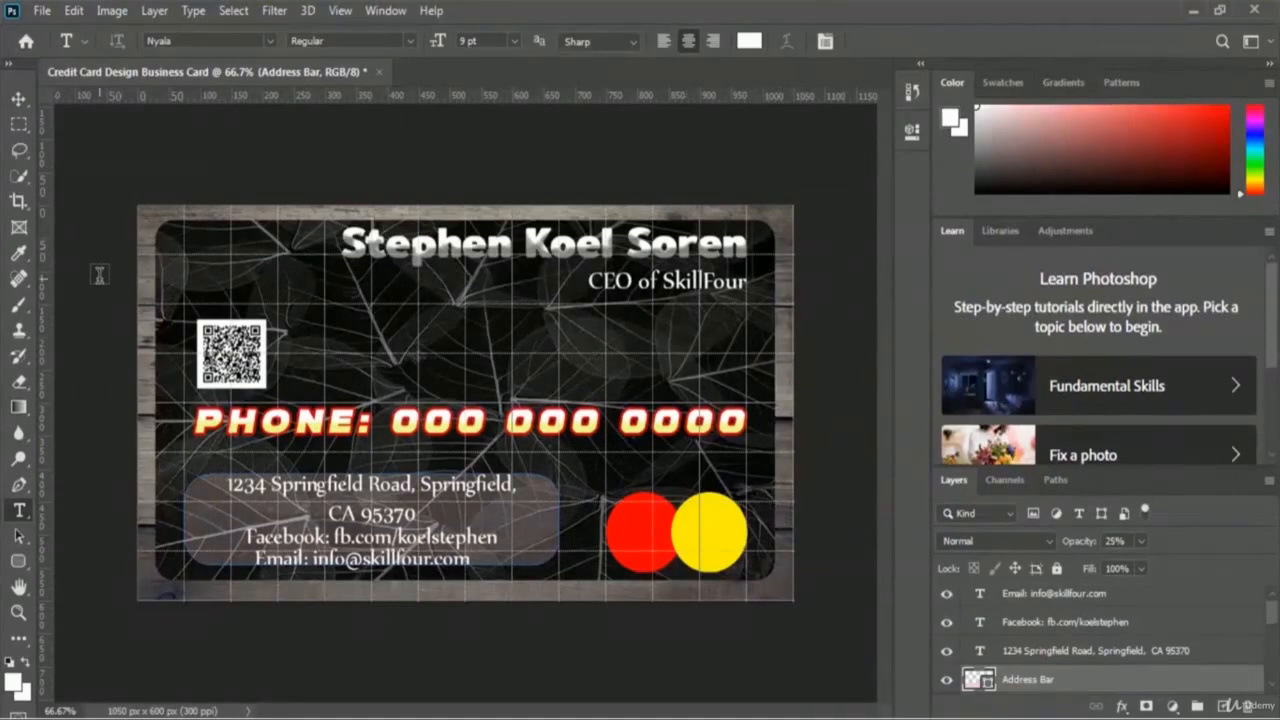
pyautogui.hotkey('ctrl', 't')
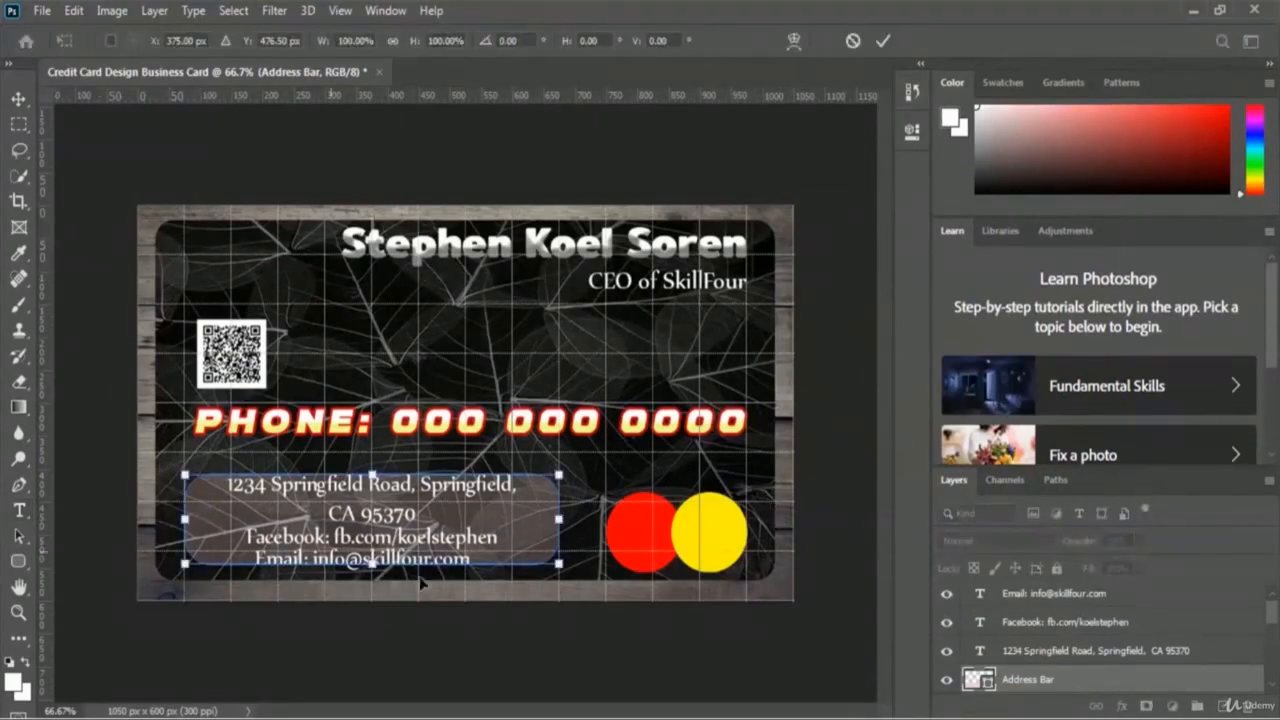
pyautogui.moveTo(371, 564); pyautogui.dragTo(371, 572)
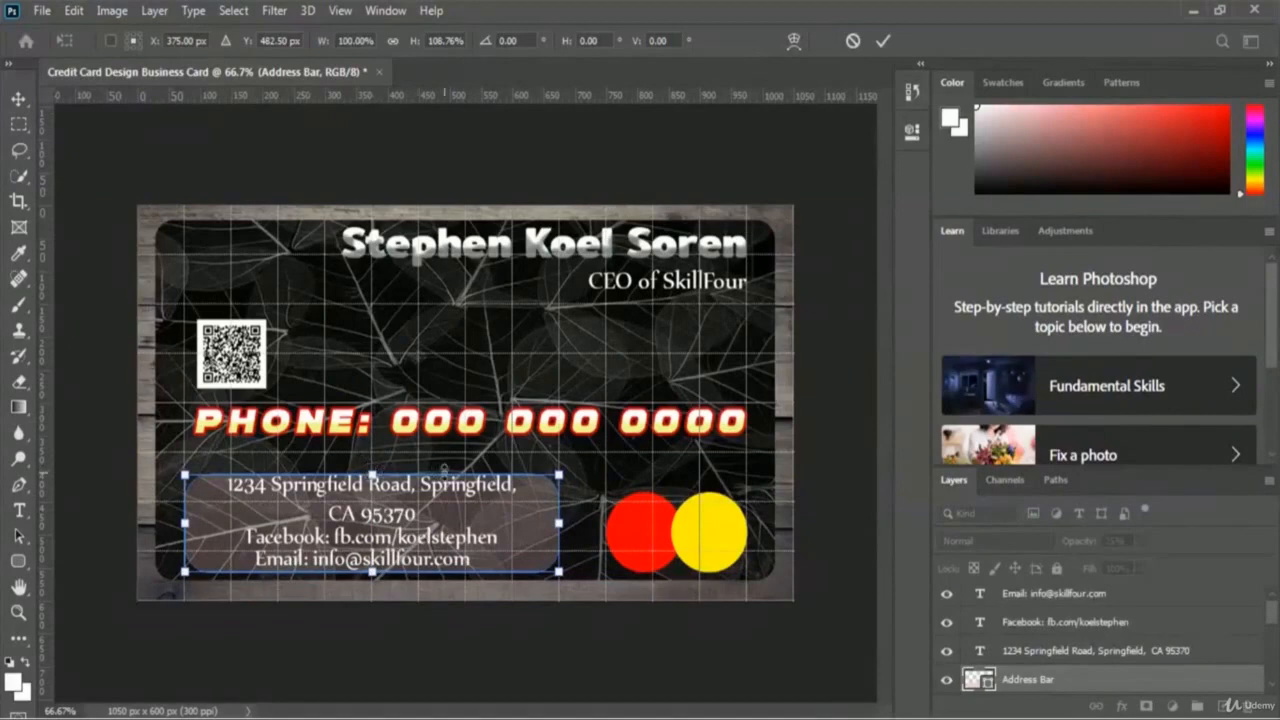
pyautogui.click(884, 42)
pyautogui.press('t')
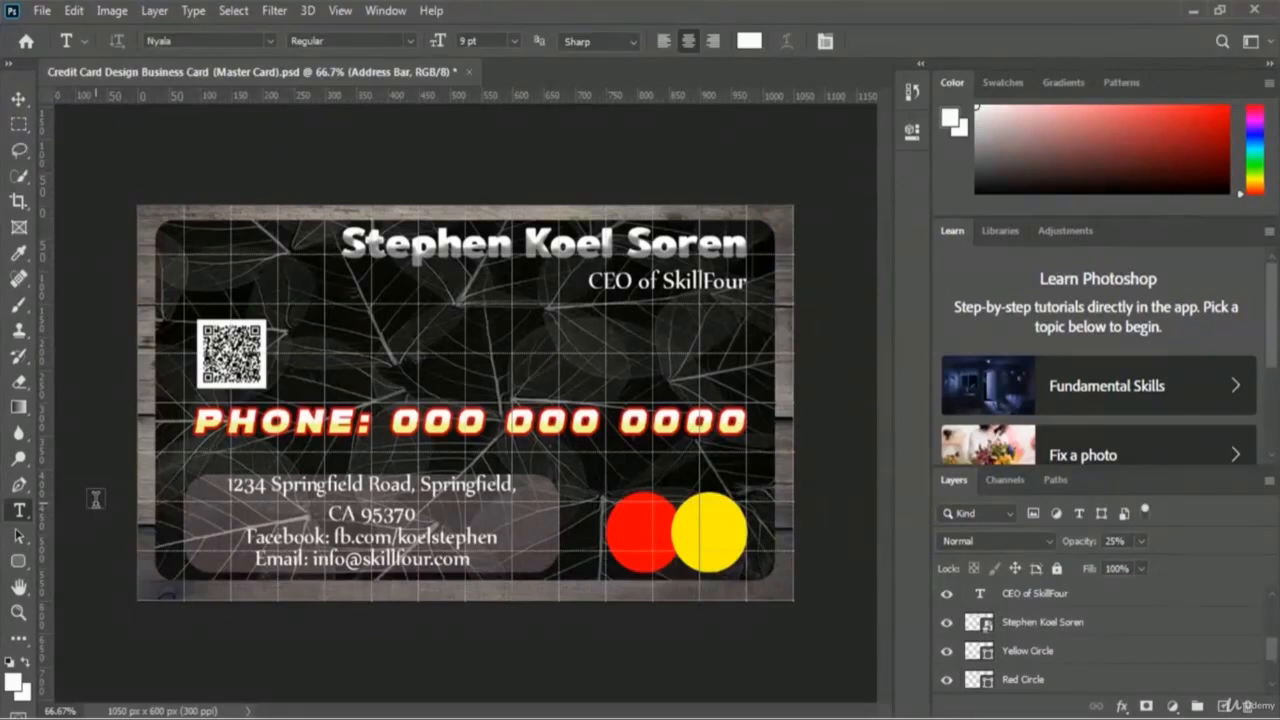
# Step: Hide the grid overlay via View > Show > Grid
pyautogui.click(339, 10)
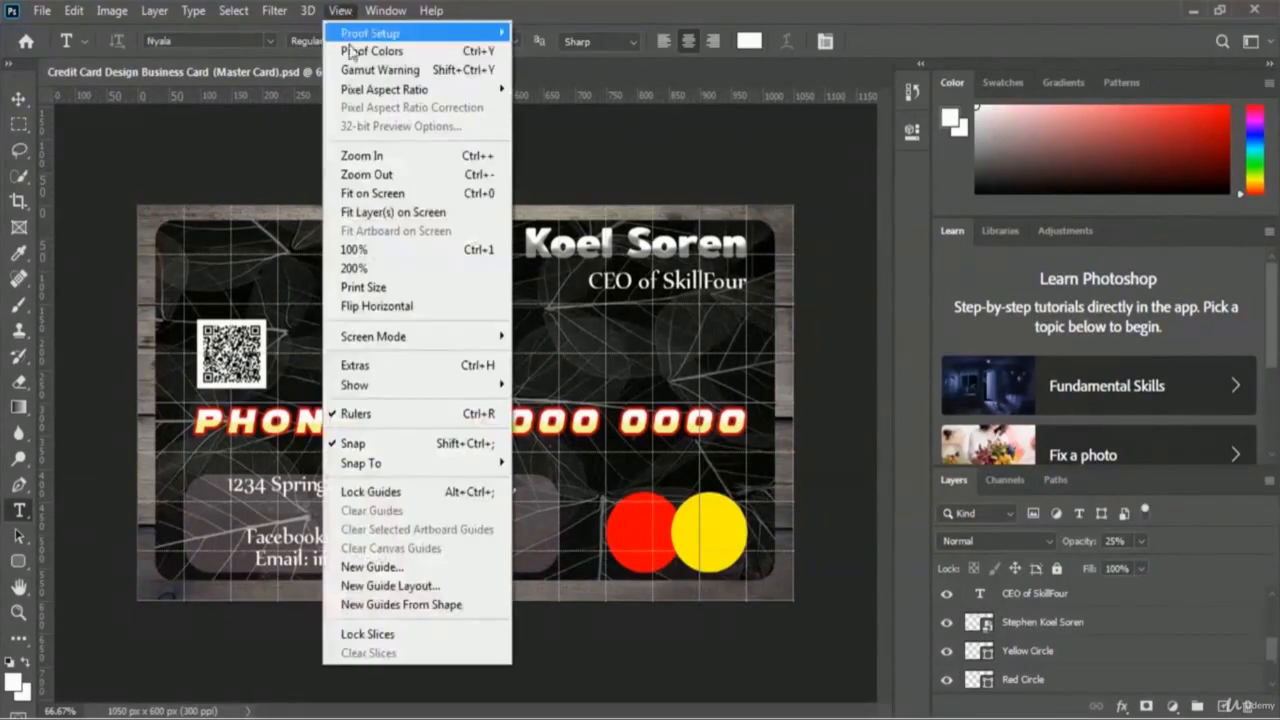
pyautogui.moveTo(435, 387)
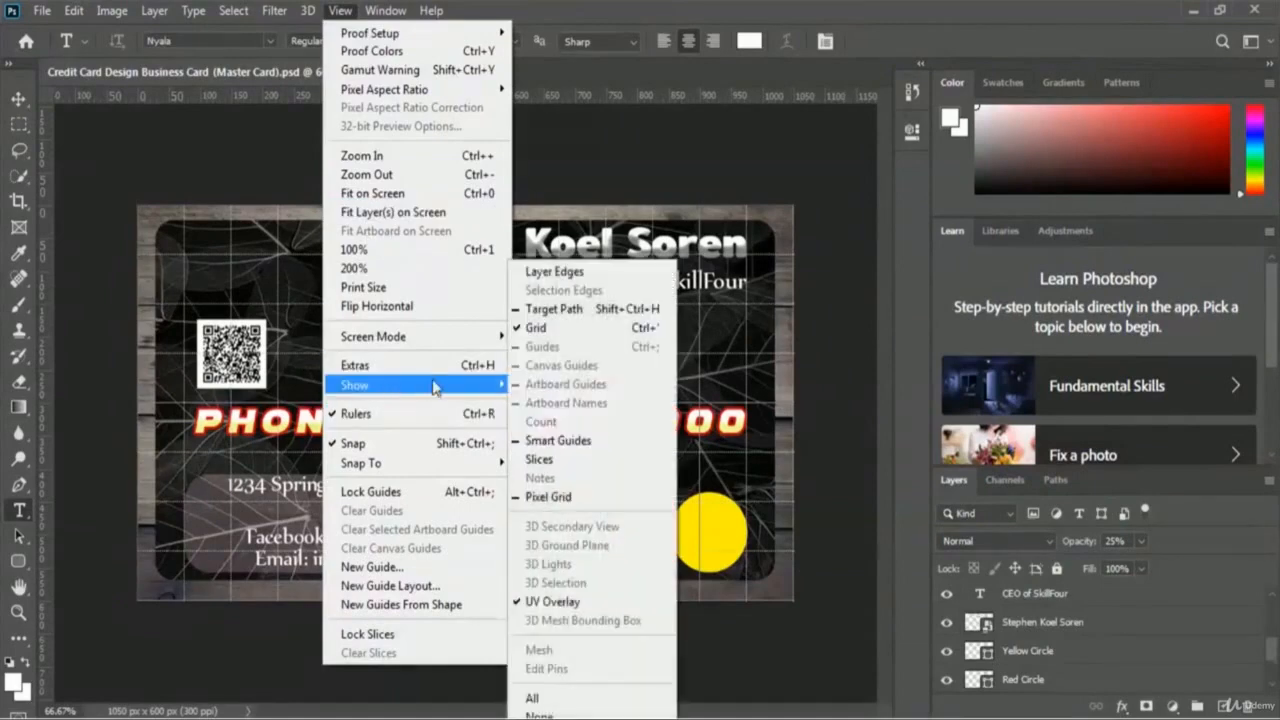
pyautogui.click(594, 330)
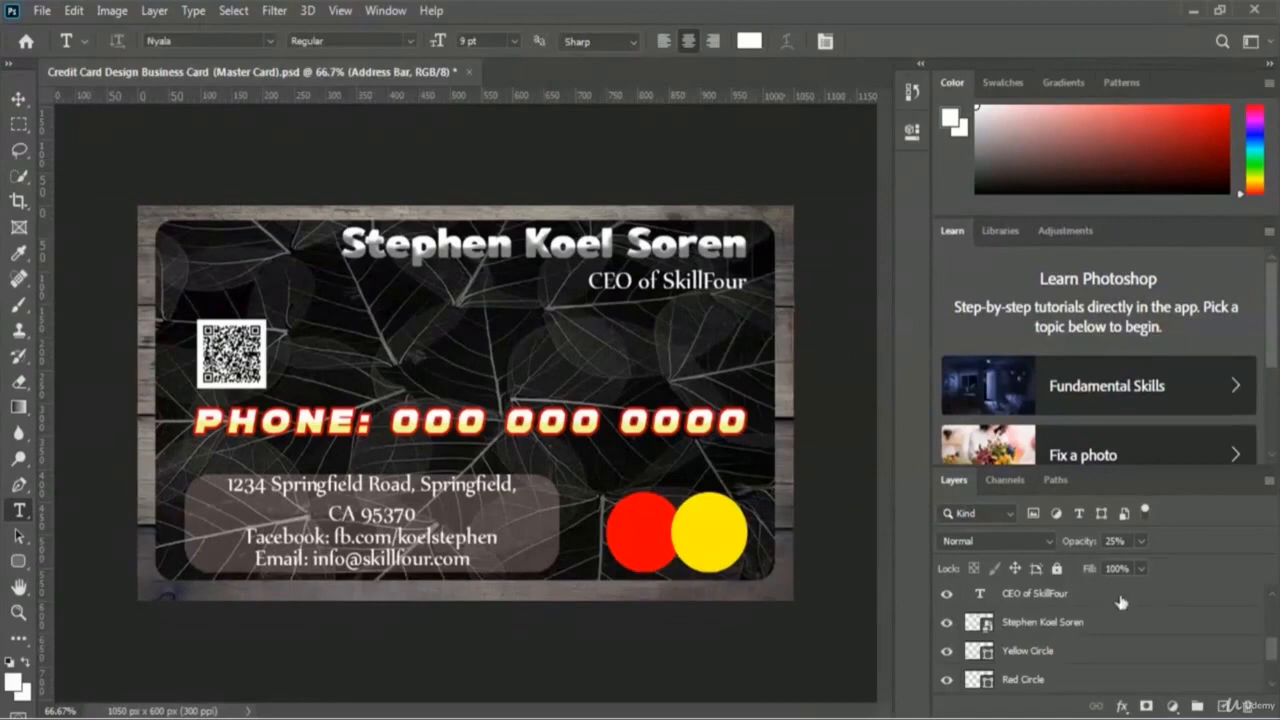
# Step: Hide the White Wood layer so the card sits on a plain white background
pyautogui.scroll(-1, 1146, 621)
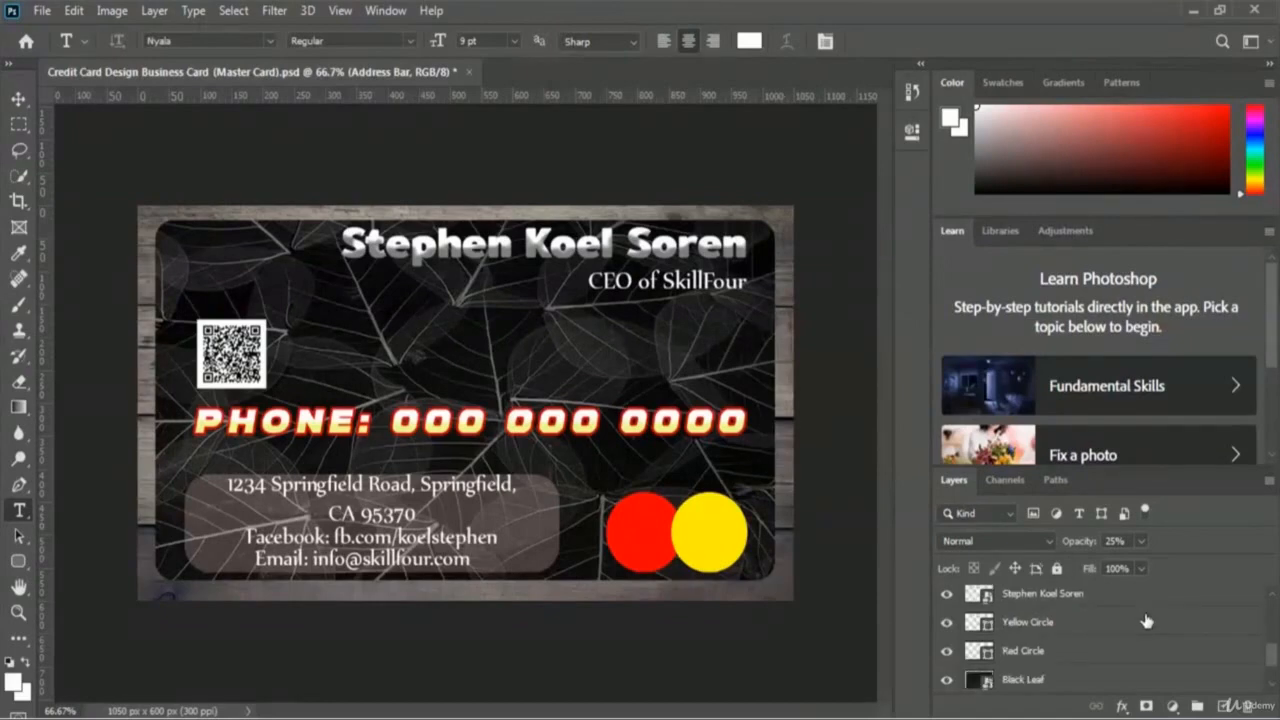
pyautogui.scroll(-1, 1146, 621)
pyautogui.scroll(-1, 1146, 621)
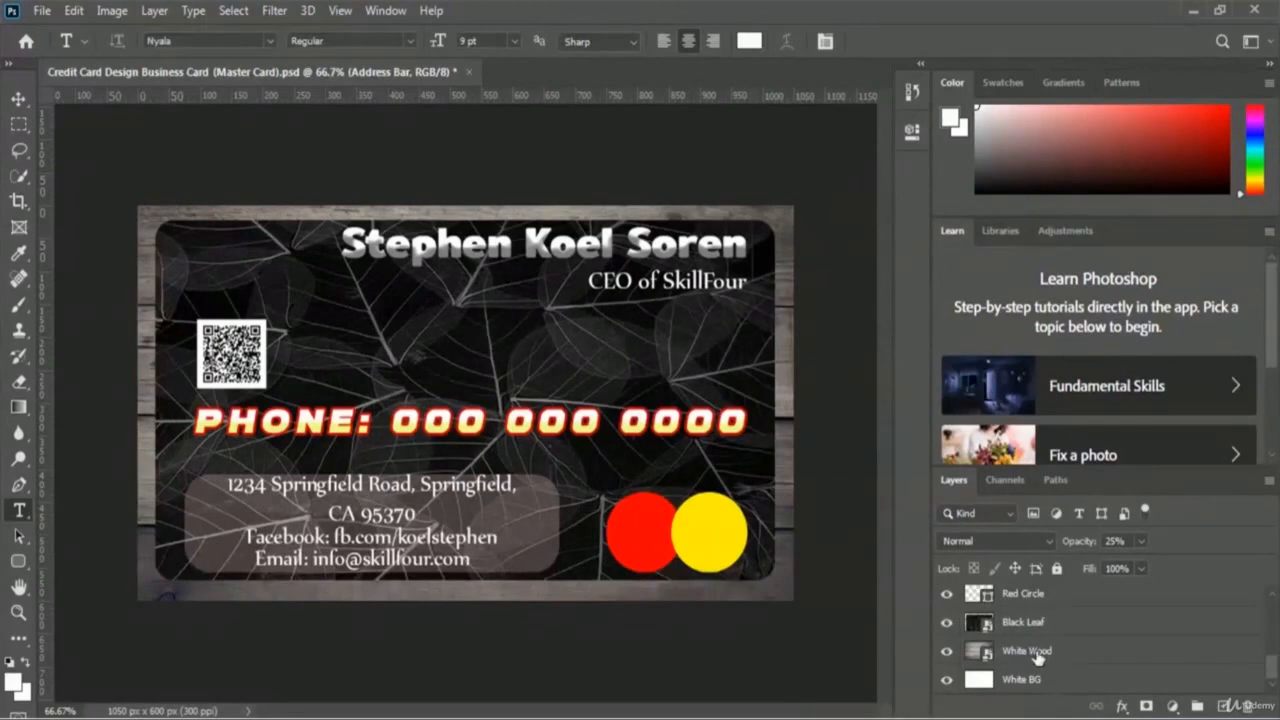
pyautogui.click(946, 651)
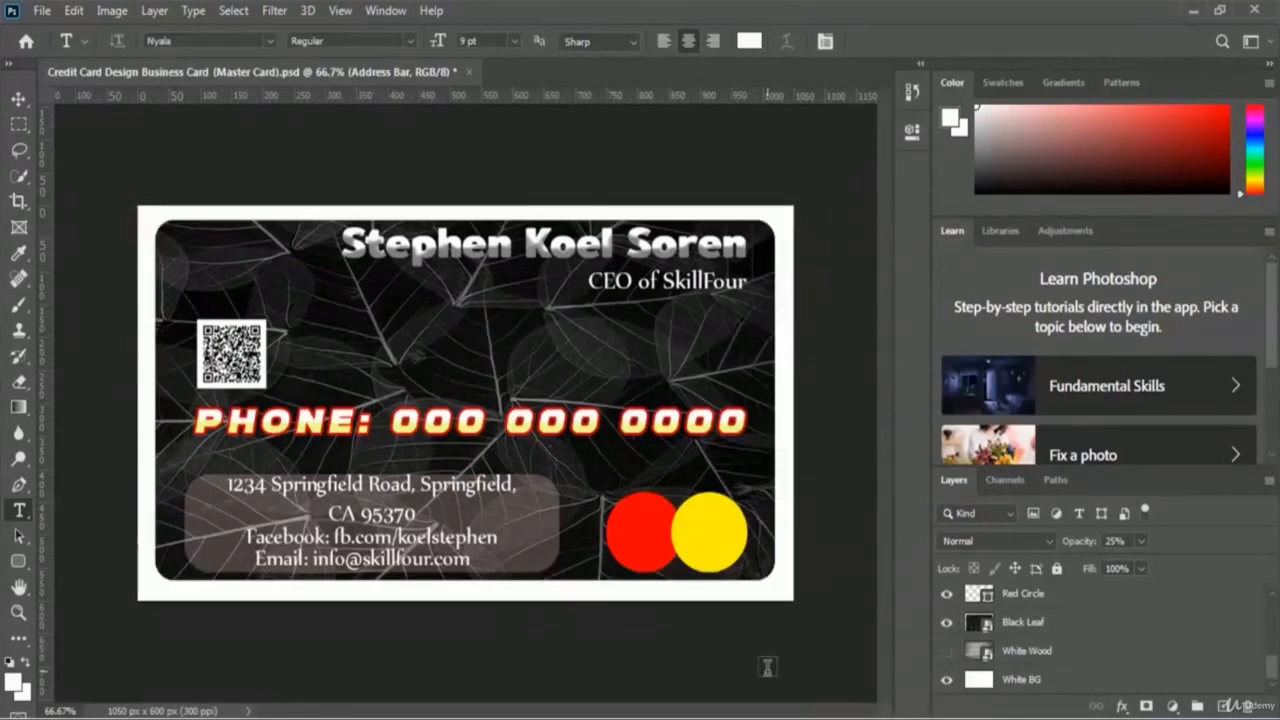